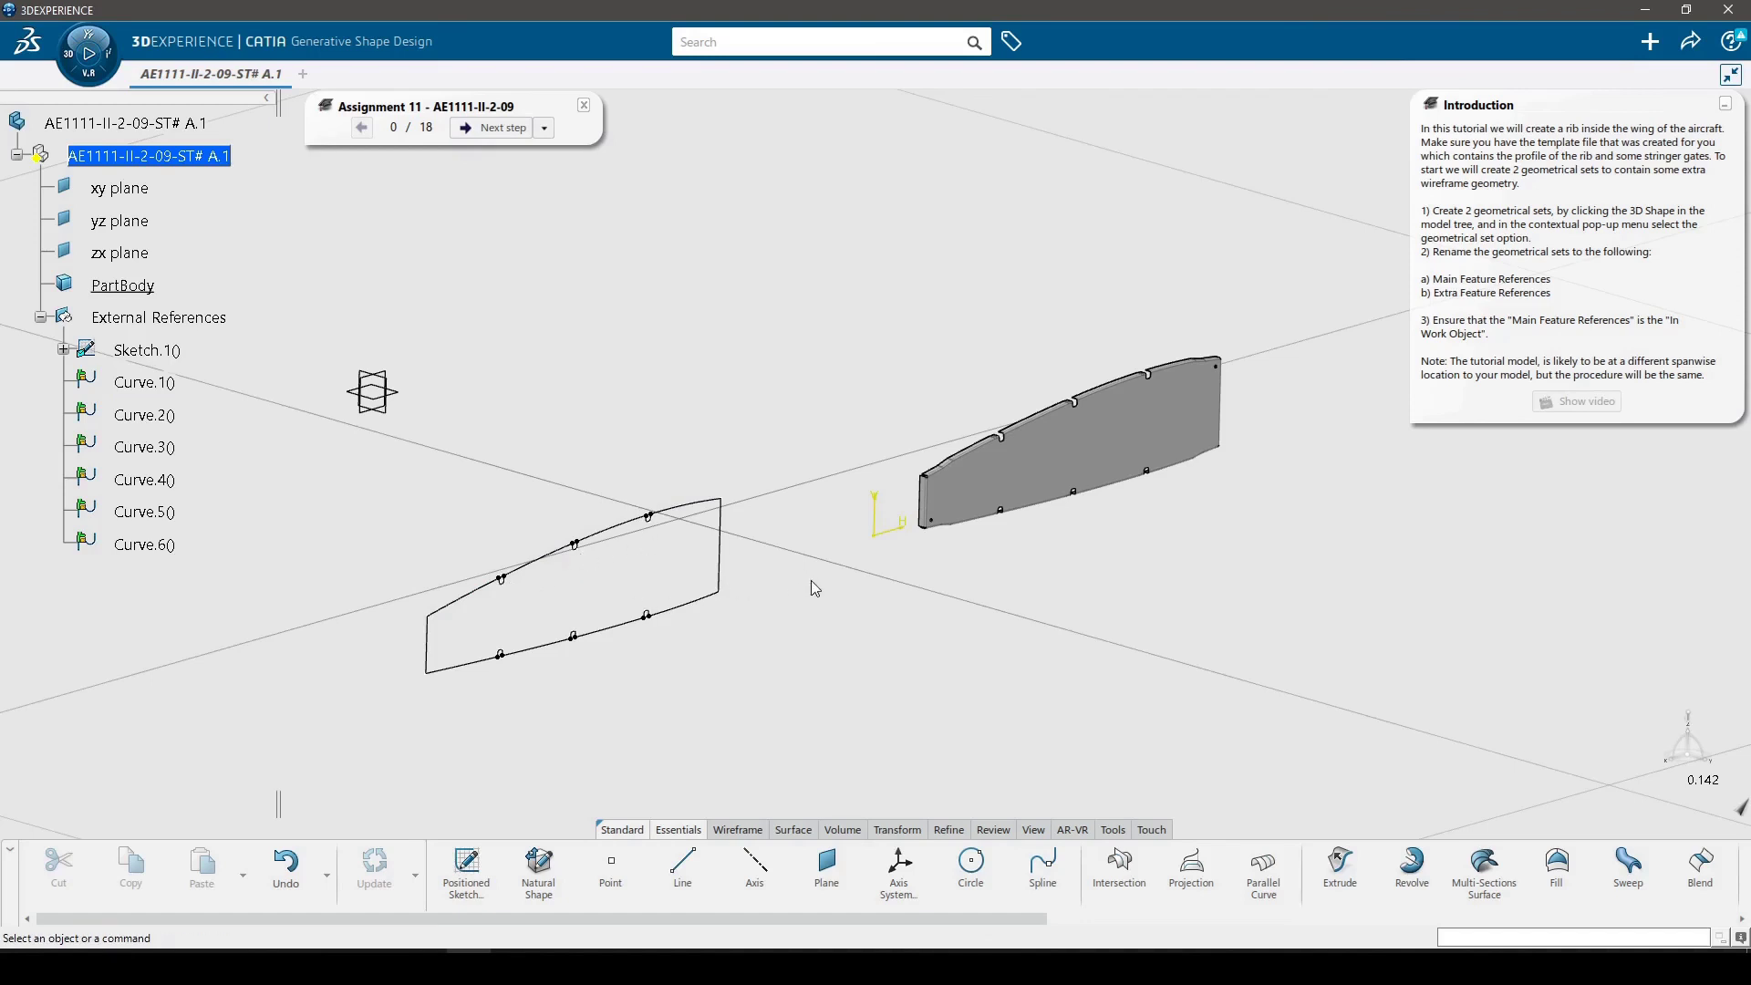
pyautogui.moveTo(946, 508)
pyautogui.mouseDown(button='middle')
pyautogui.moveTo(840, 638)
pyautogui.moveTo(1004, 649)
pyautogui.moveTo(1107, 539)
pyautogui.moveTo(774, 565)
pyautogui.mouseUp(button='middle')
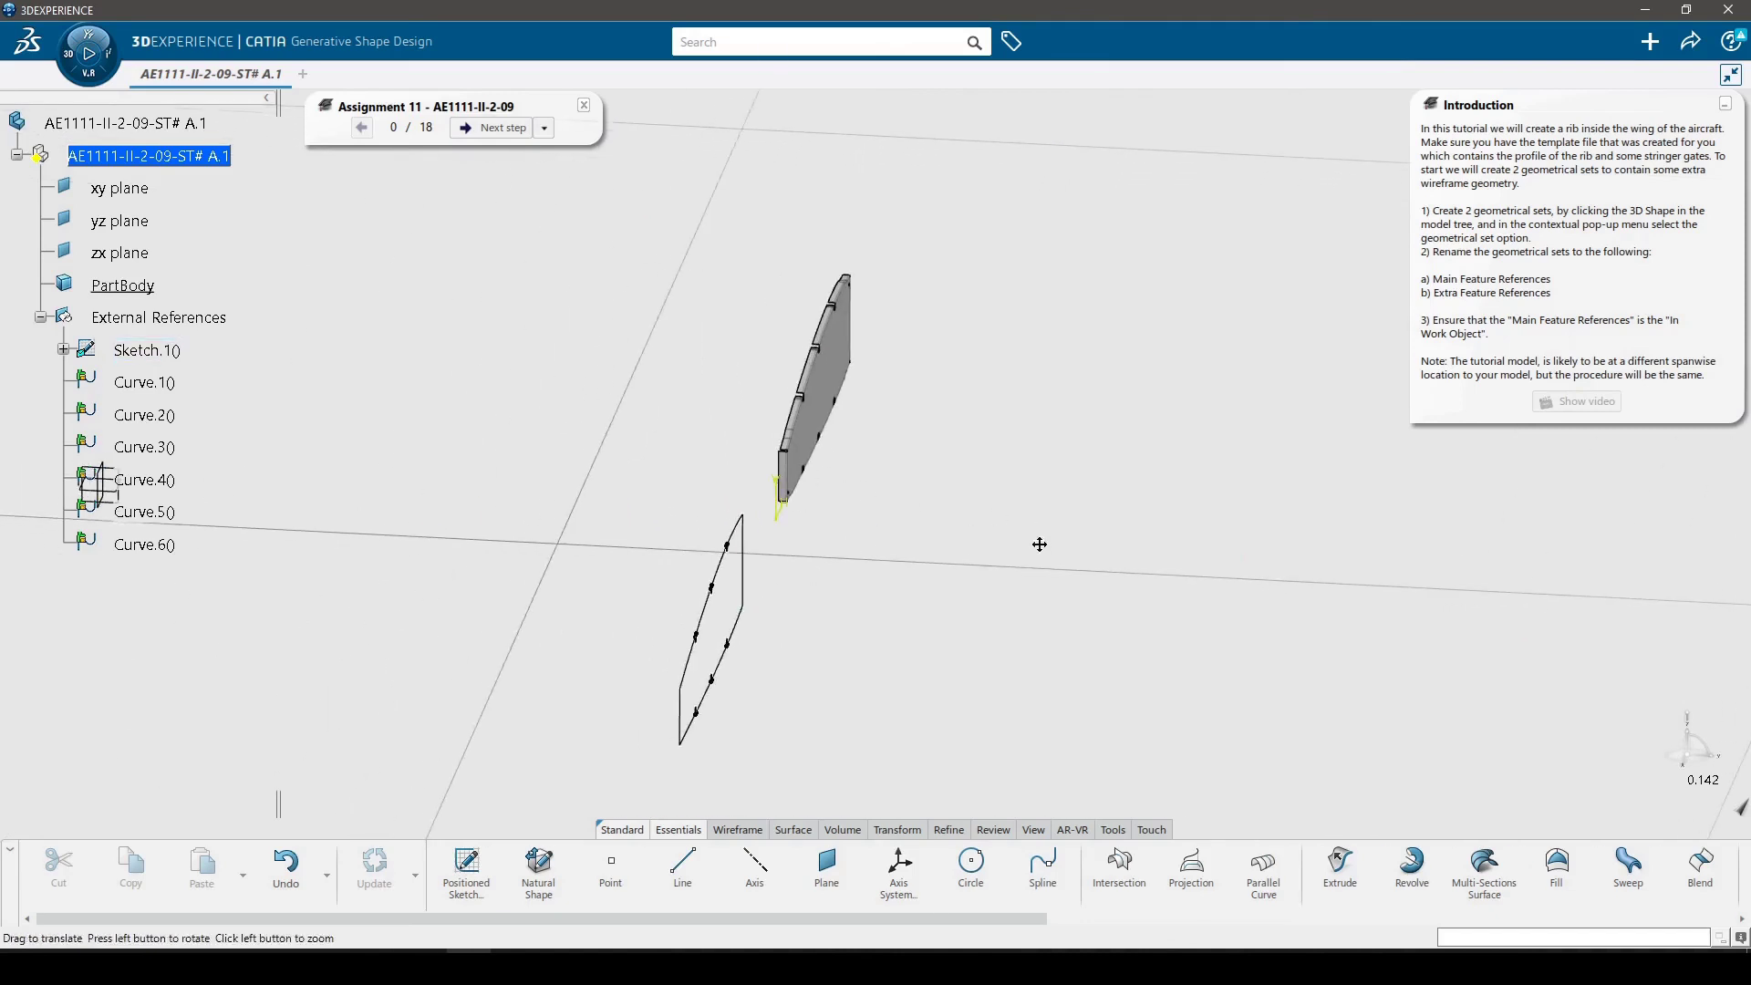
pyautogui.moveTo(1040, 544)
pyautogui.mouseDown(button='middle')
pyautogui.moveTo(891, 610)
pyautogui.moveTo(619, 570)
pyautogui.moveTo(617, 482)
pyautogui.mouseUp(button='middle')
pyautogui.moveTo(908, 560); pyautogui.dragTo(747, 547, button='middle')
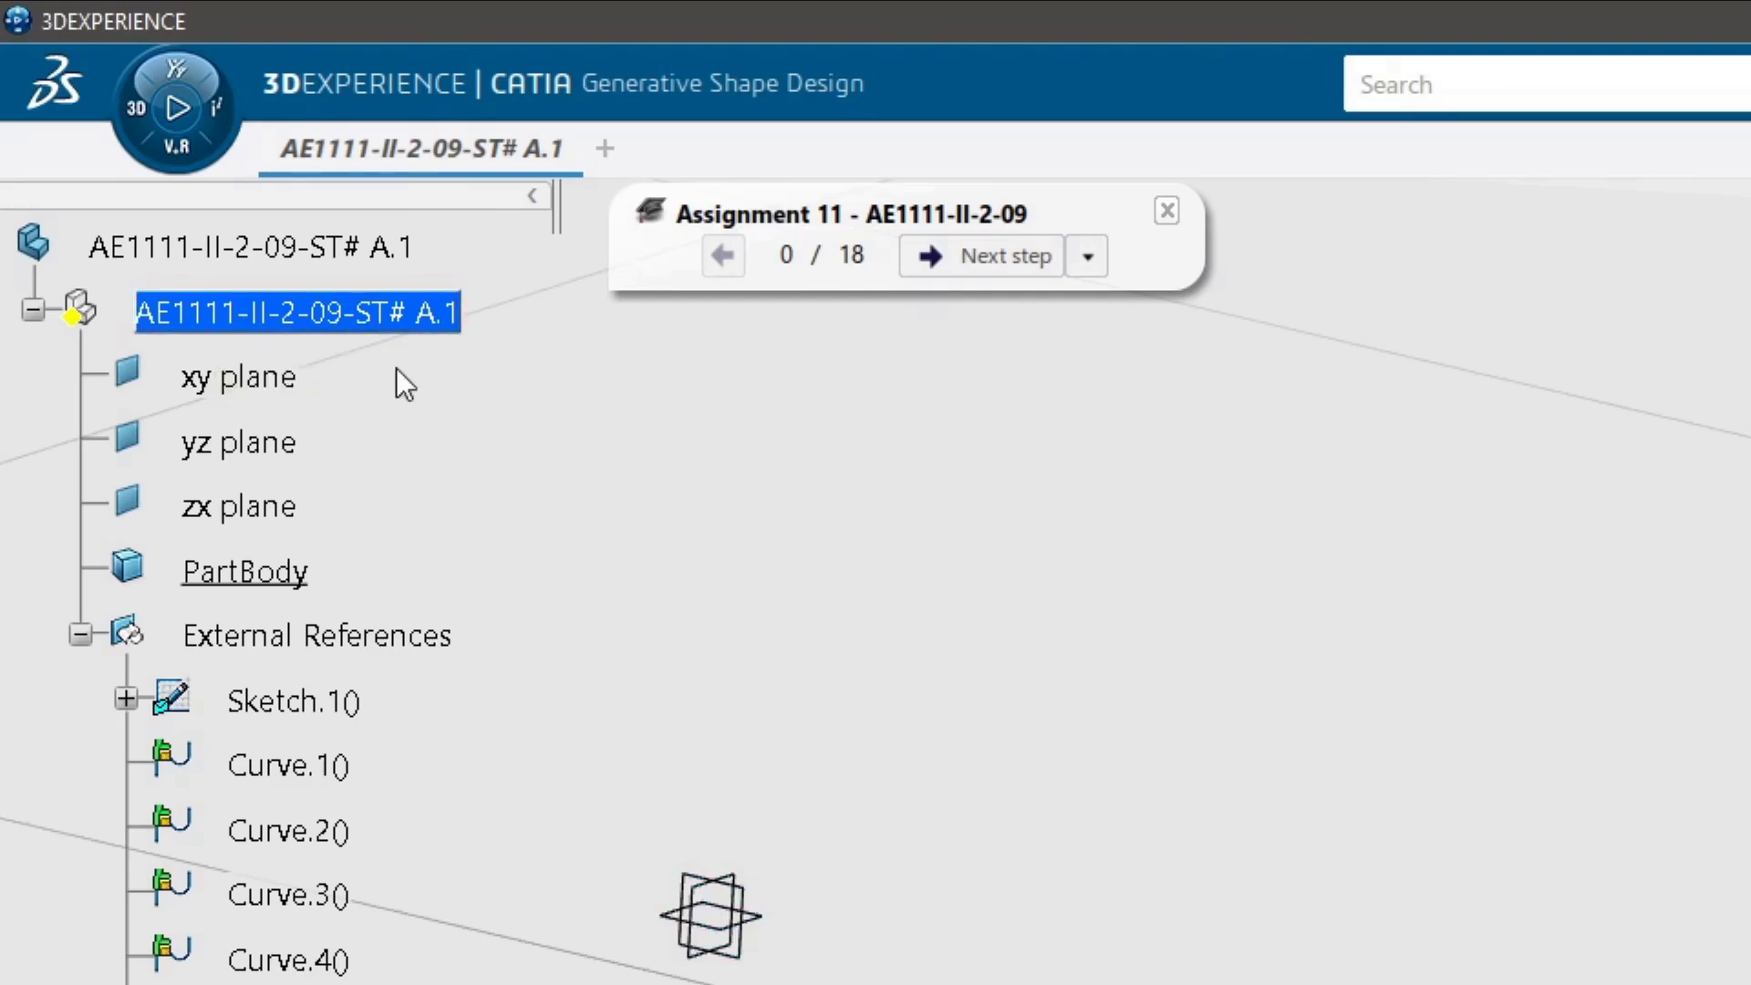
# Insert two new geometrical sets under the AE1111-II-2-09-ST# A.1 3D shape.
pyautogui.click(387, 321)
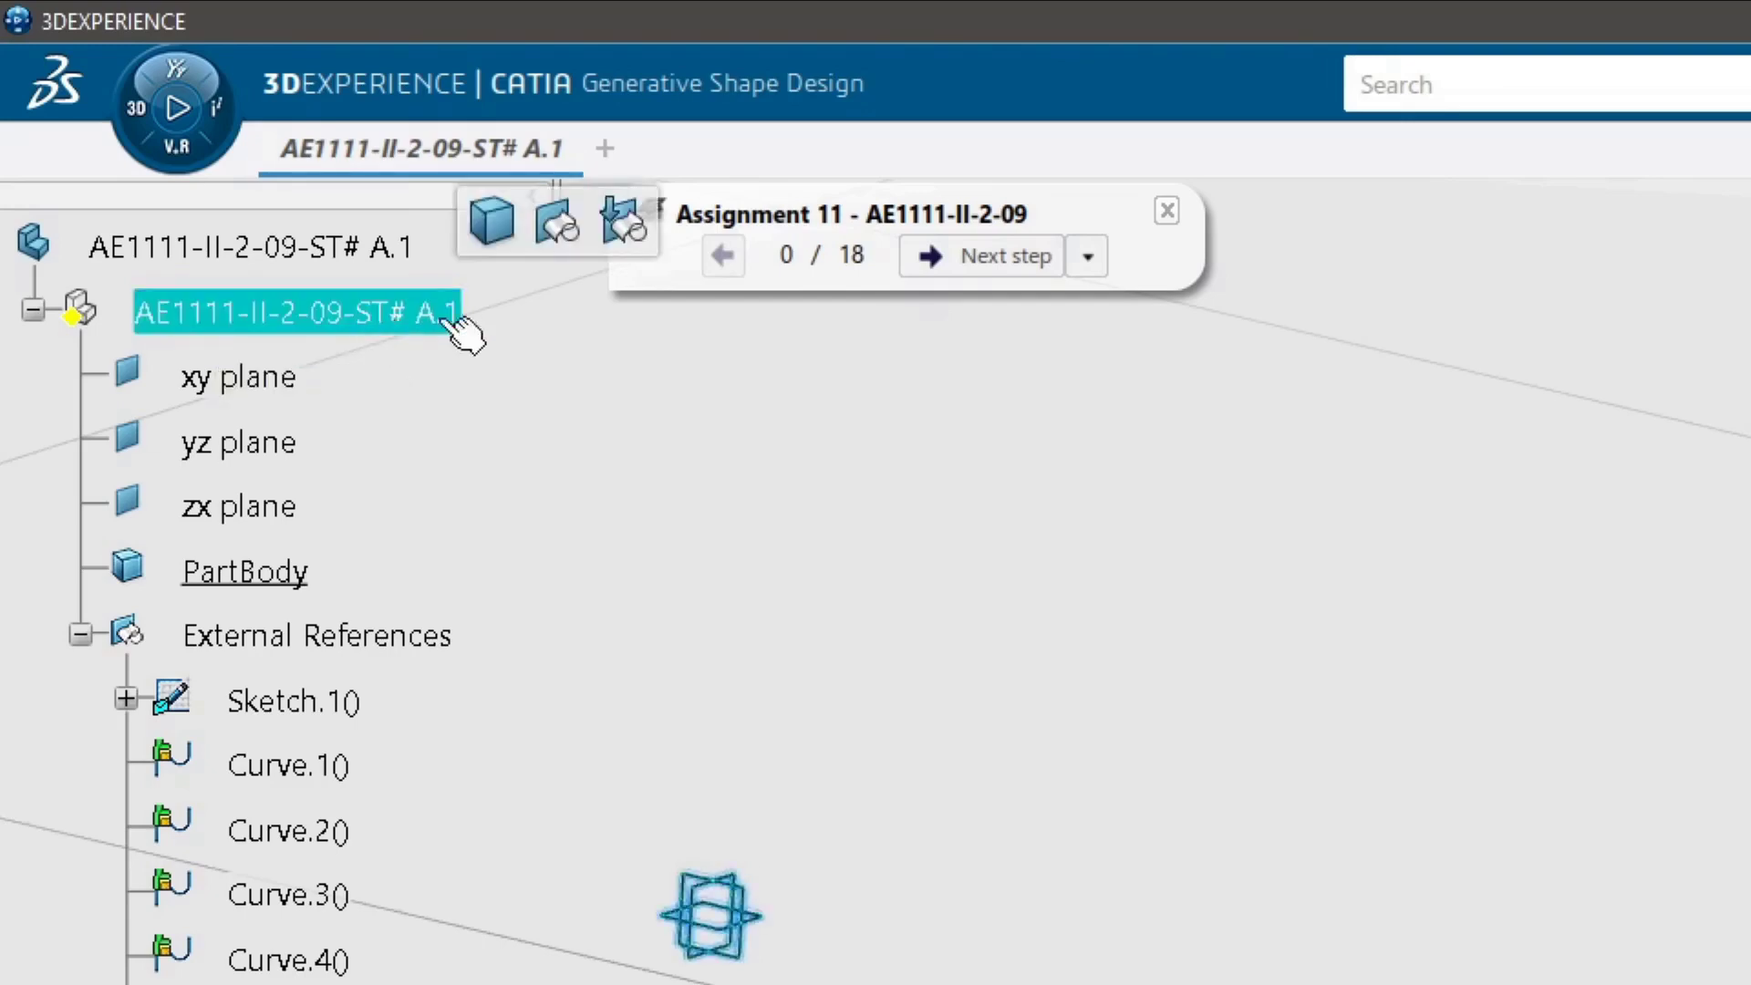
pyautogui.click(559, 226)
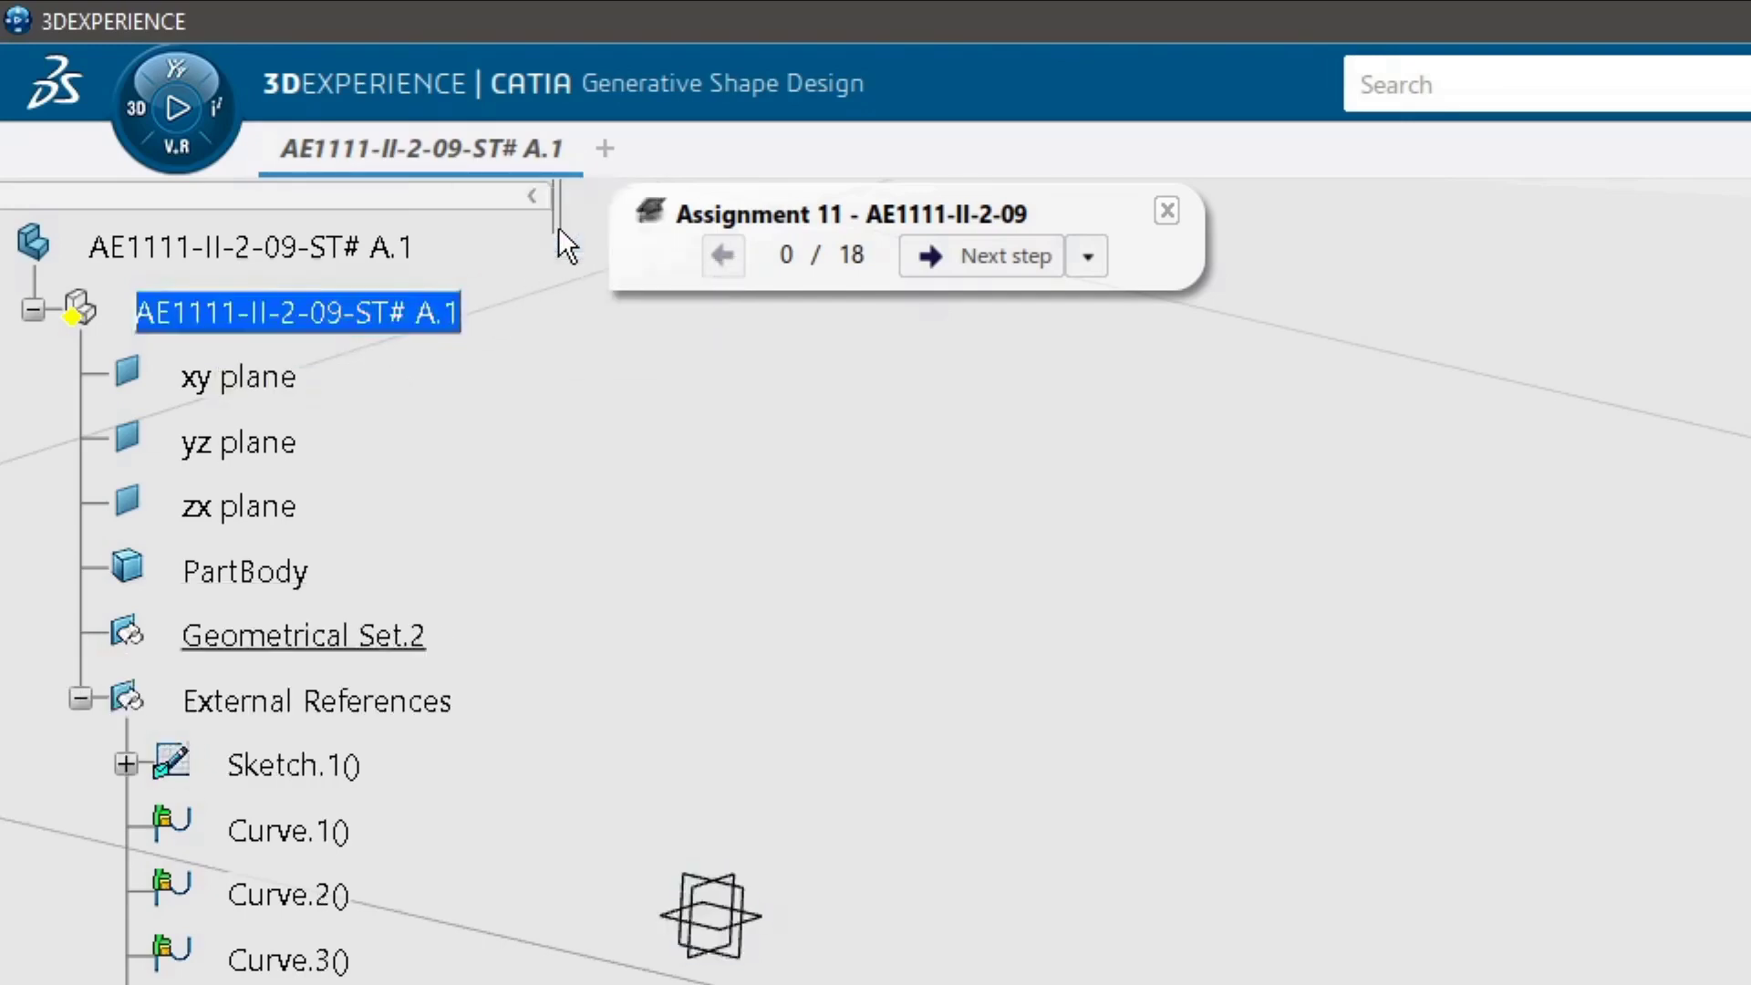
pyautogui.click(451, 317)
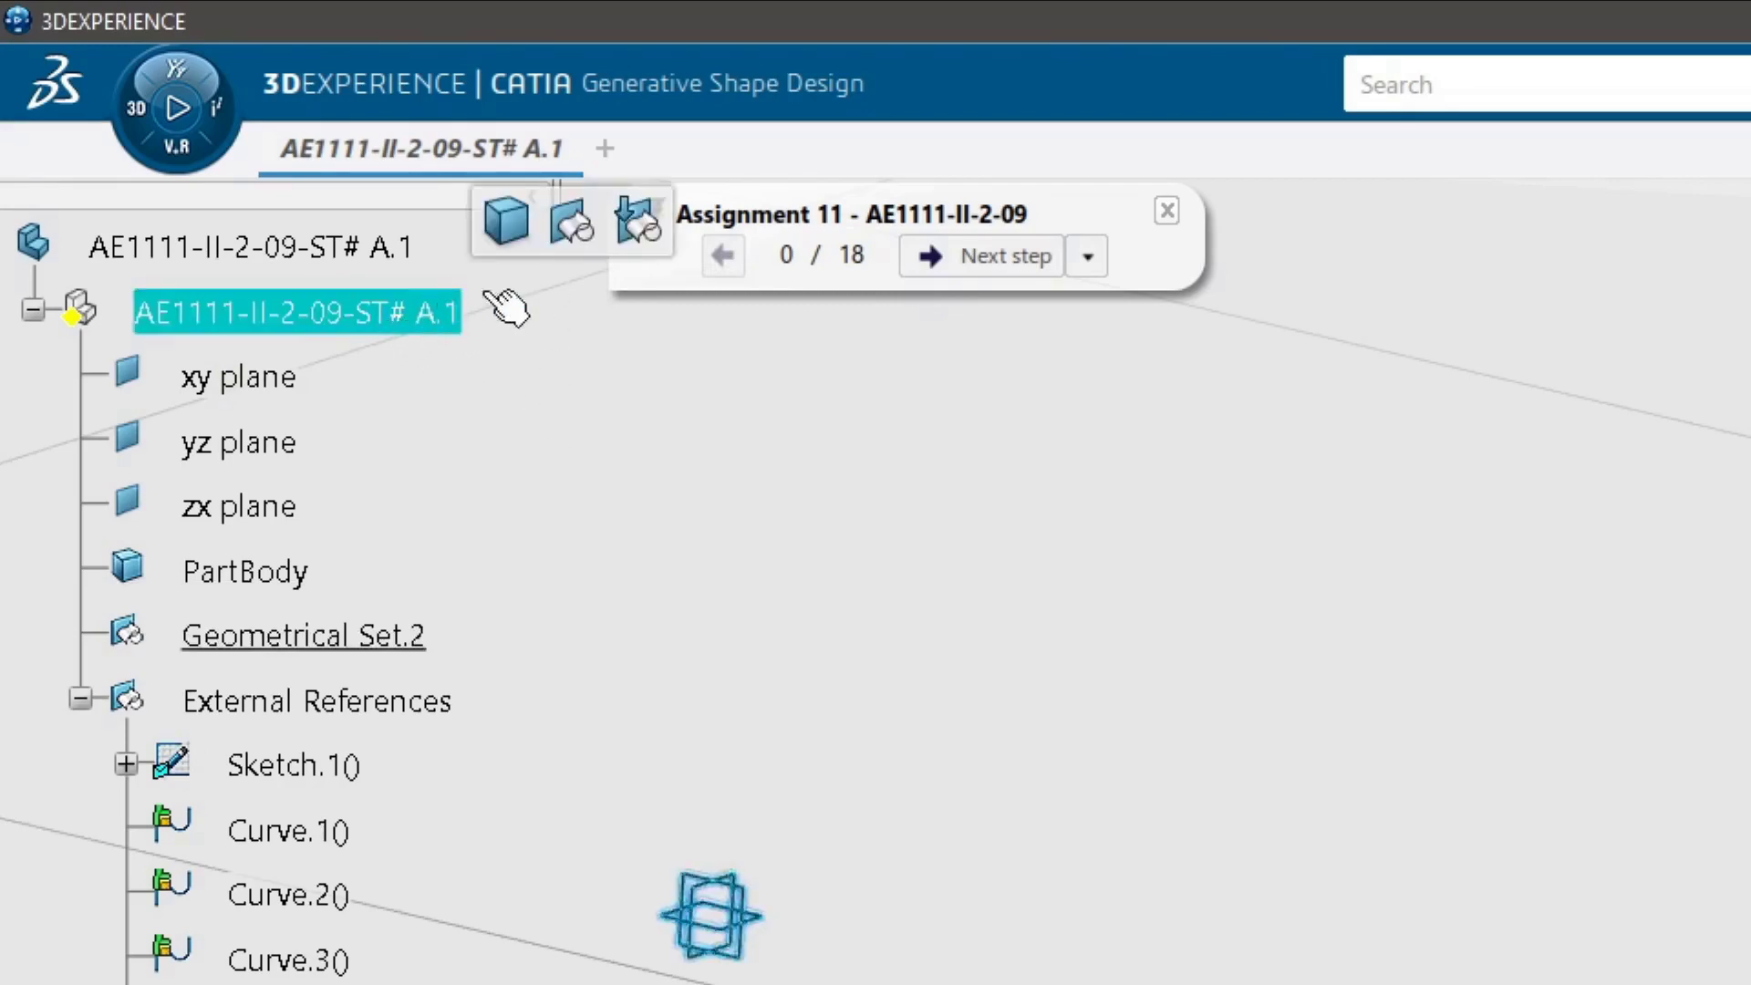
pyautogui.click(573, 224)
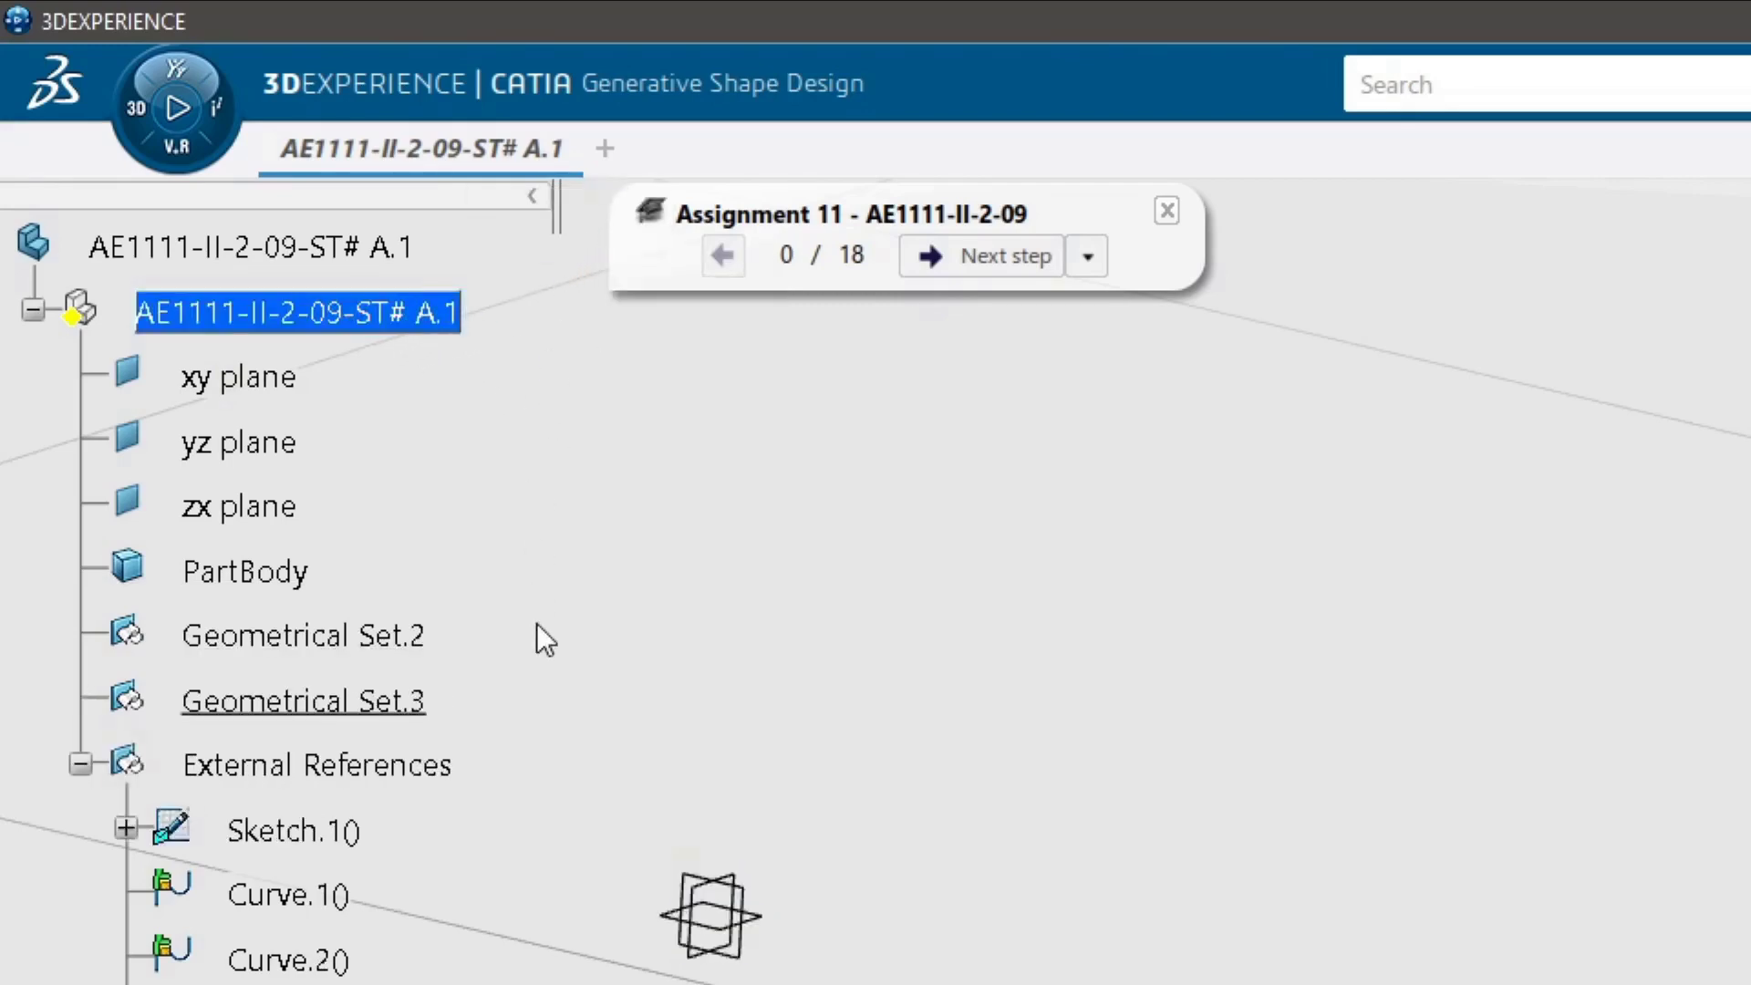
# Rename the first new geometrical set as Main Feature References.
pyautogui.rightClick(313, 640)
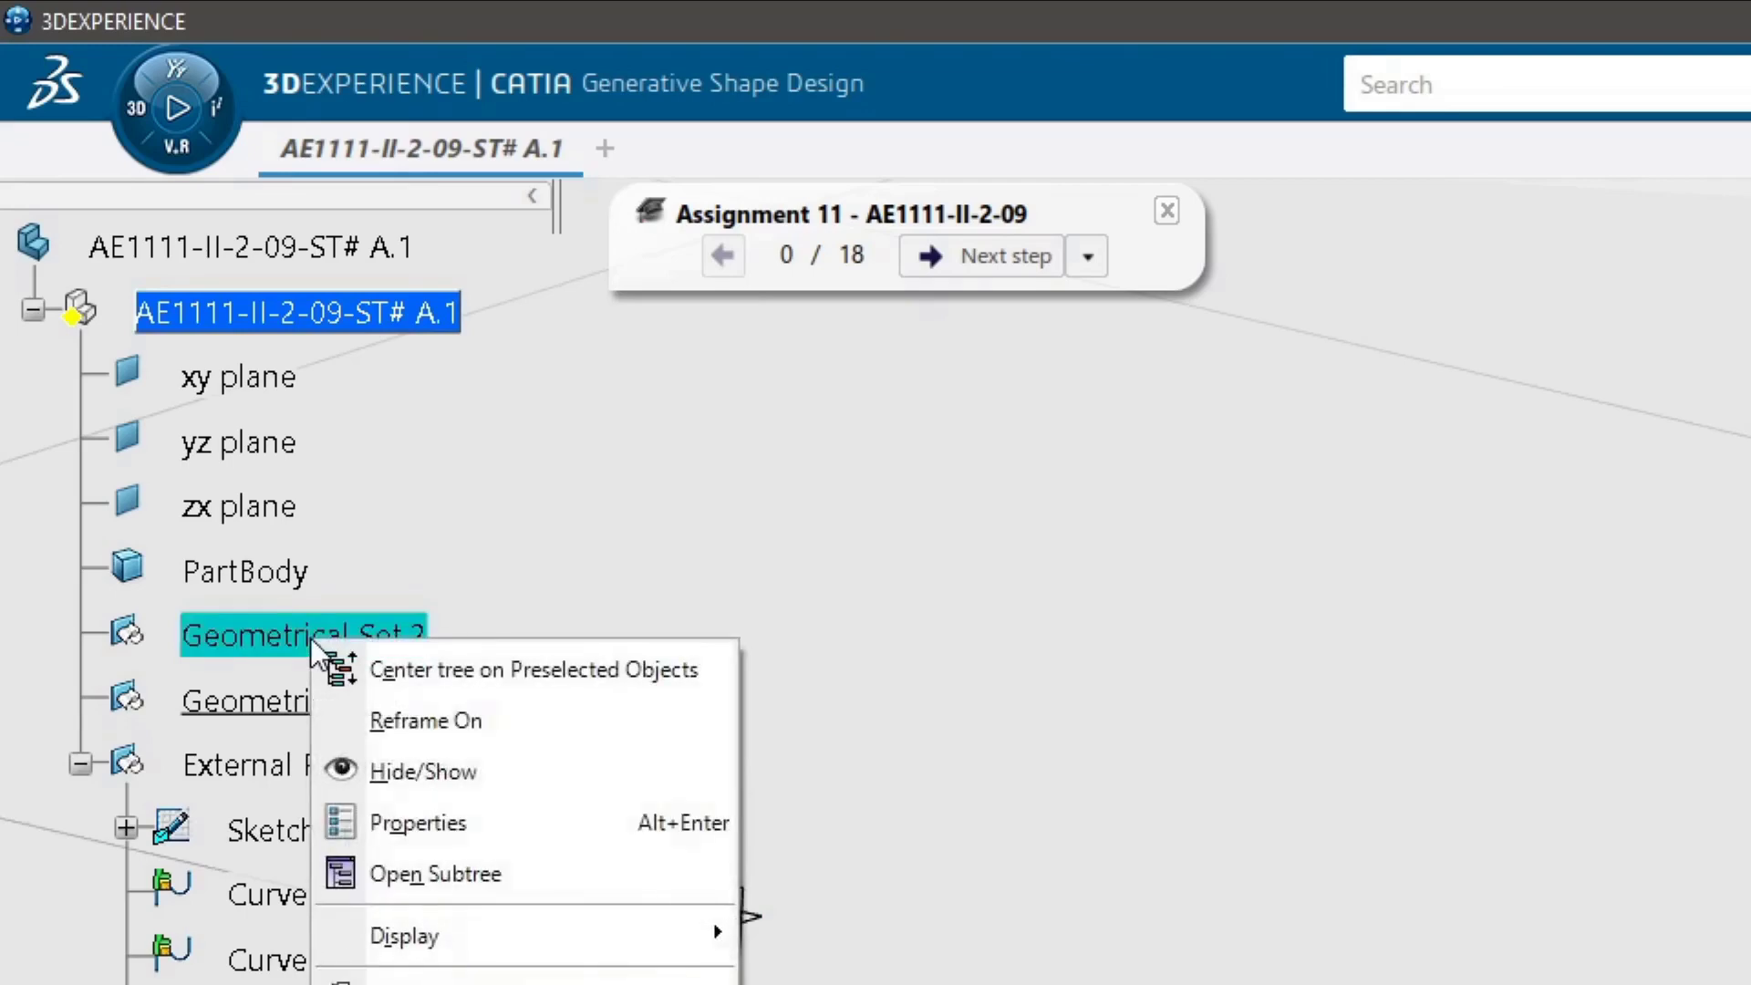
pyautogui.click(462, 823)
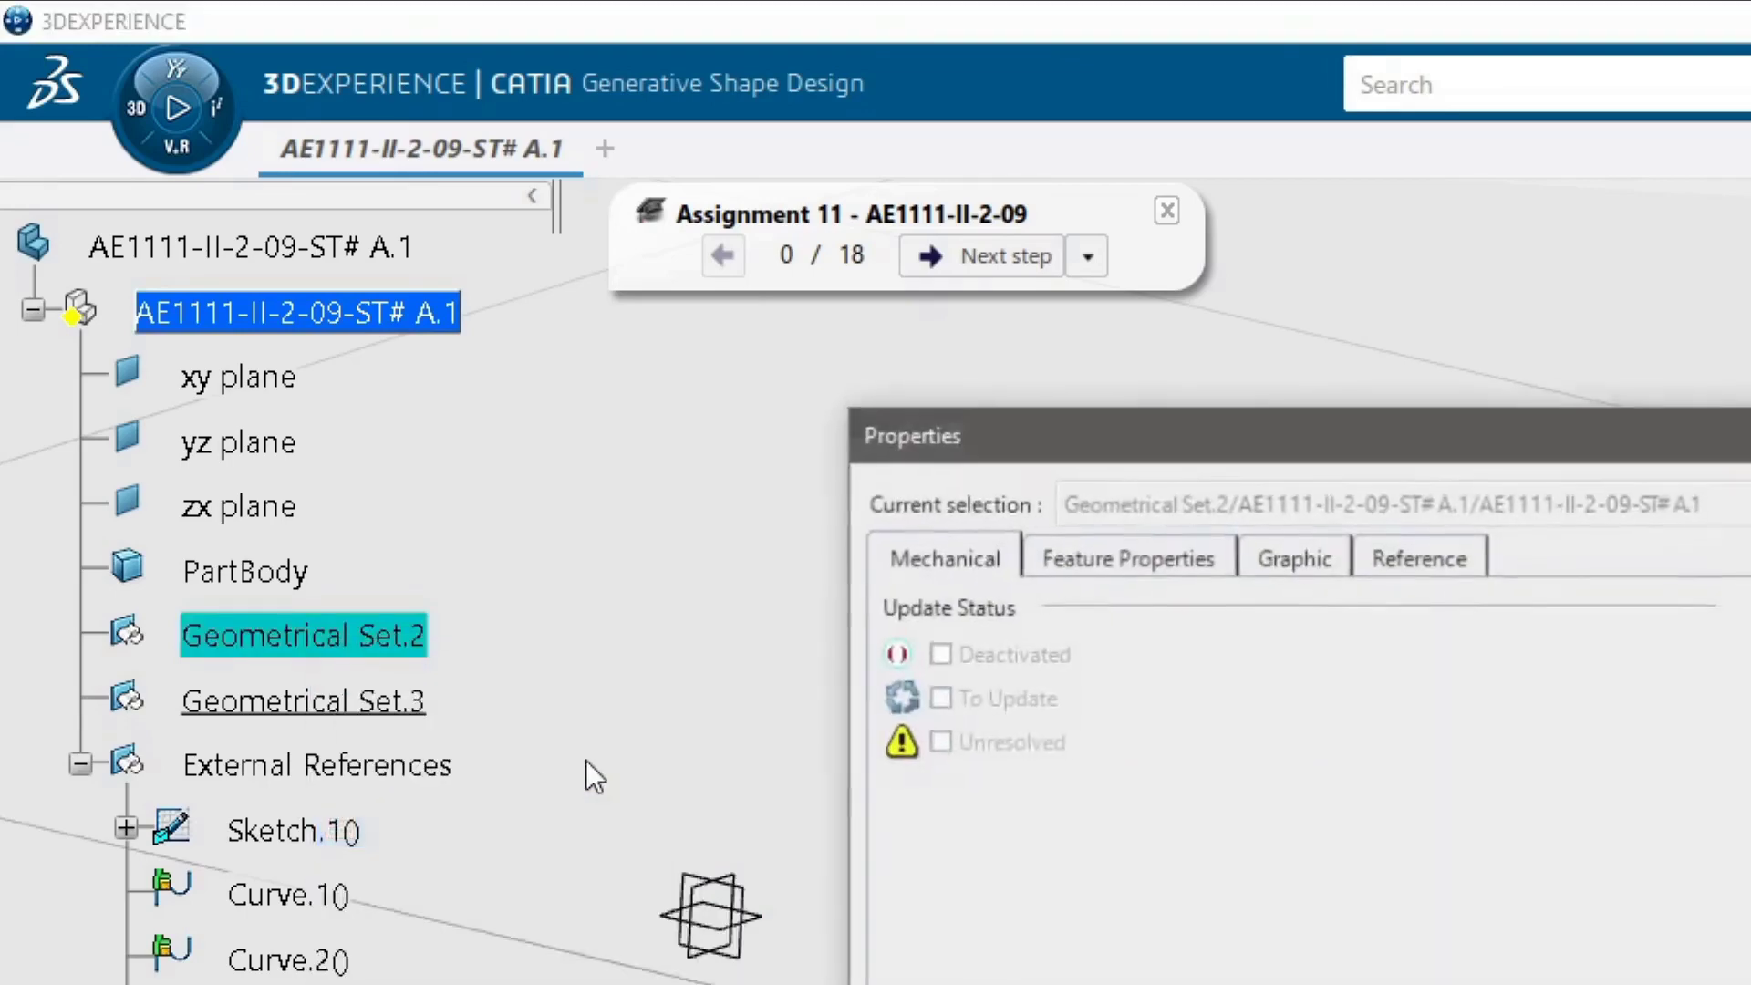
pyautogui.click(1115, 558)
pyautogui.write('Main Feature References')
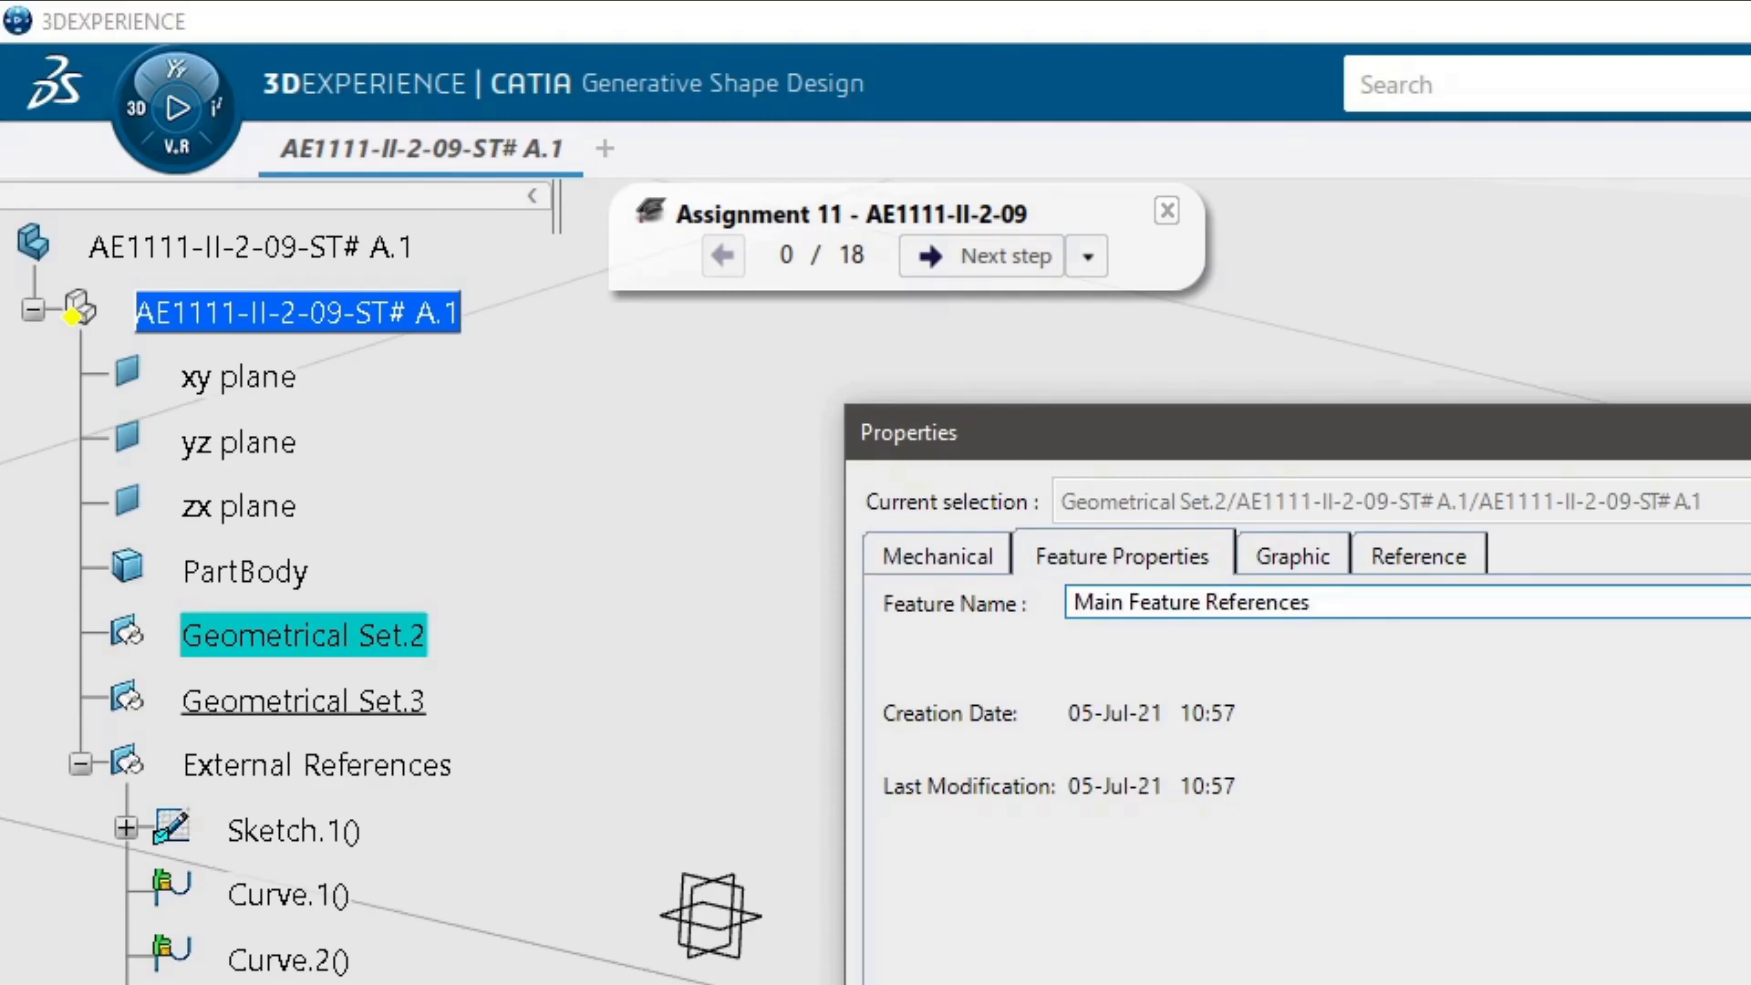
pyautogui.press('Return')
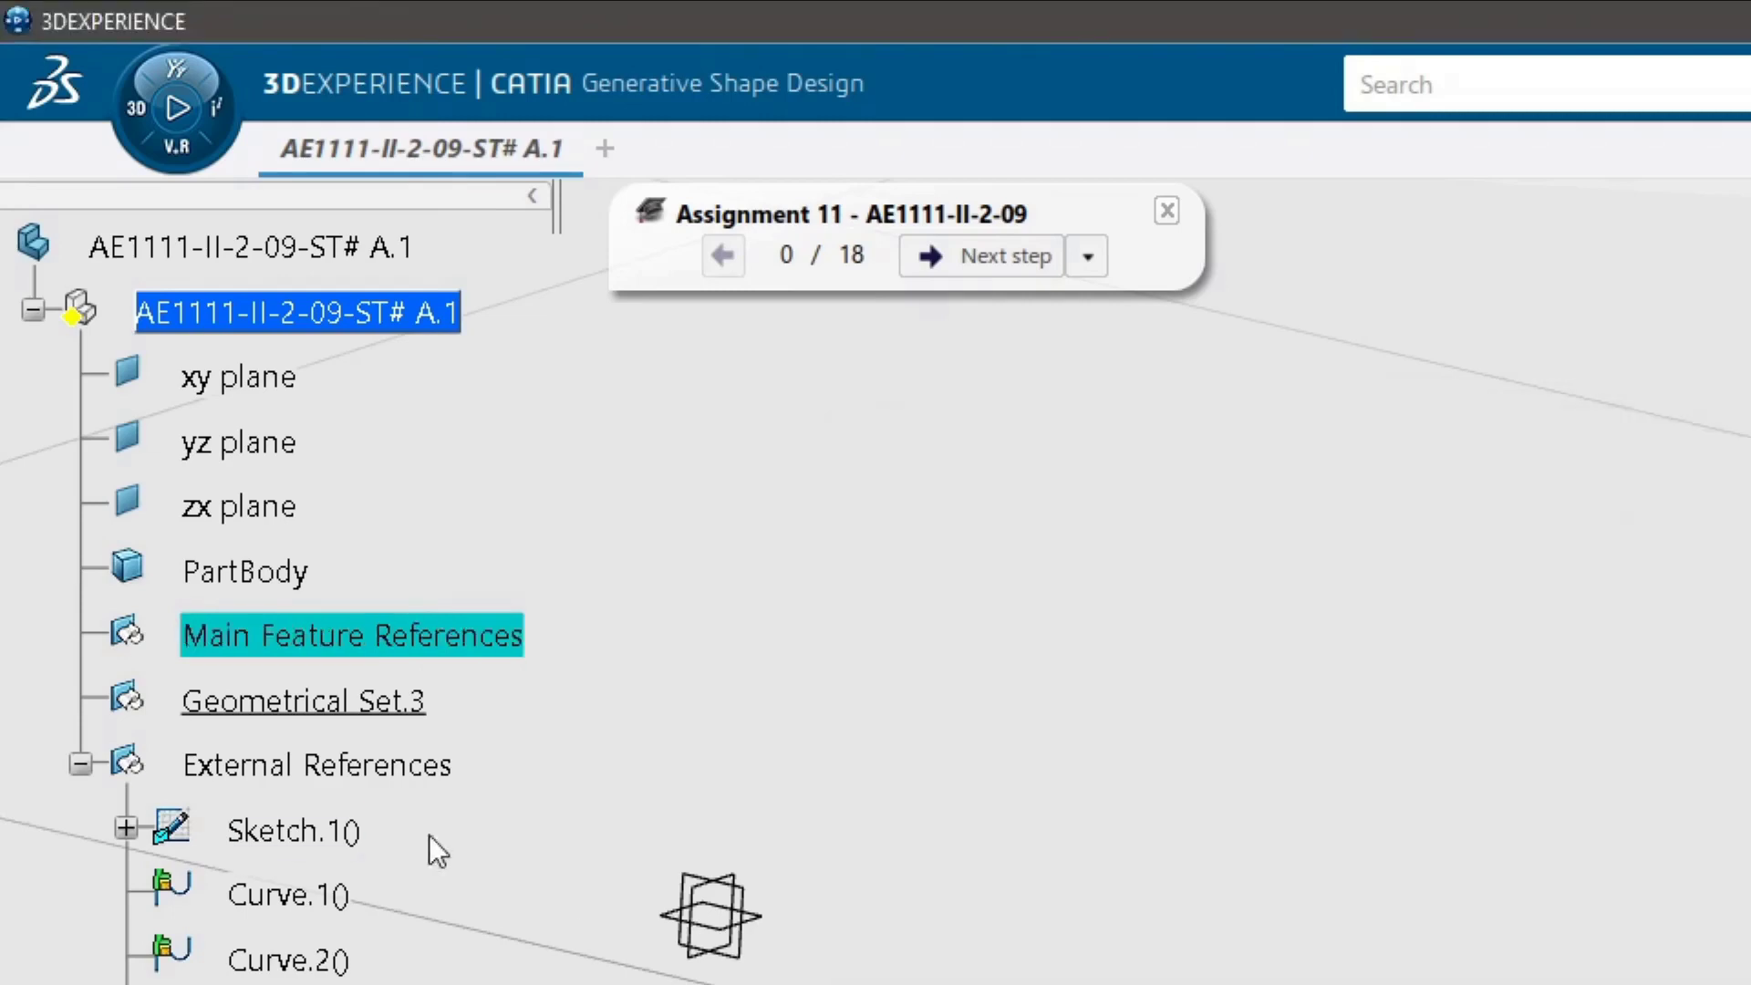
# Rename the second new geometrical set as Extra Feature References and define Main Feature References as the in-work object.
pyautogui.rightClick(370, 702)
pyautogui.click(519, 890)
pyautogui.write('Extra Feature References')
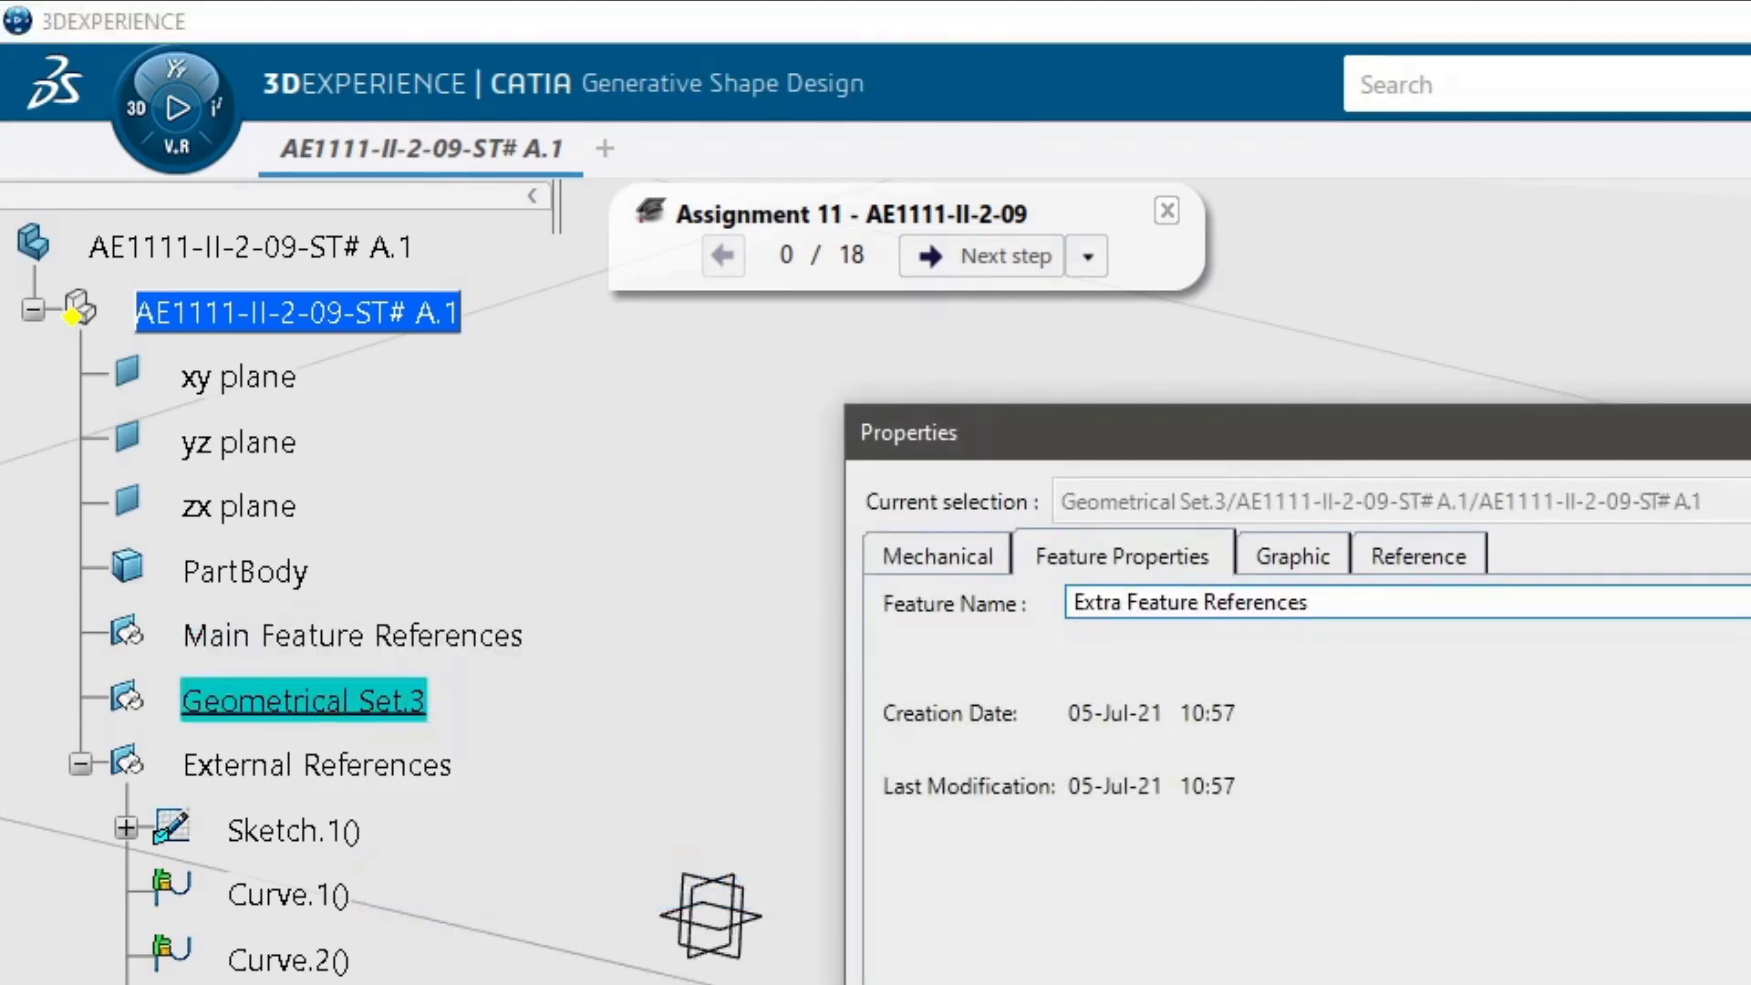
pyautogui.press('Return')
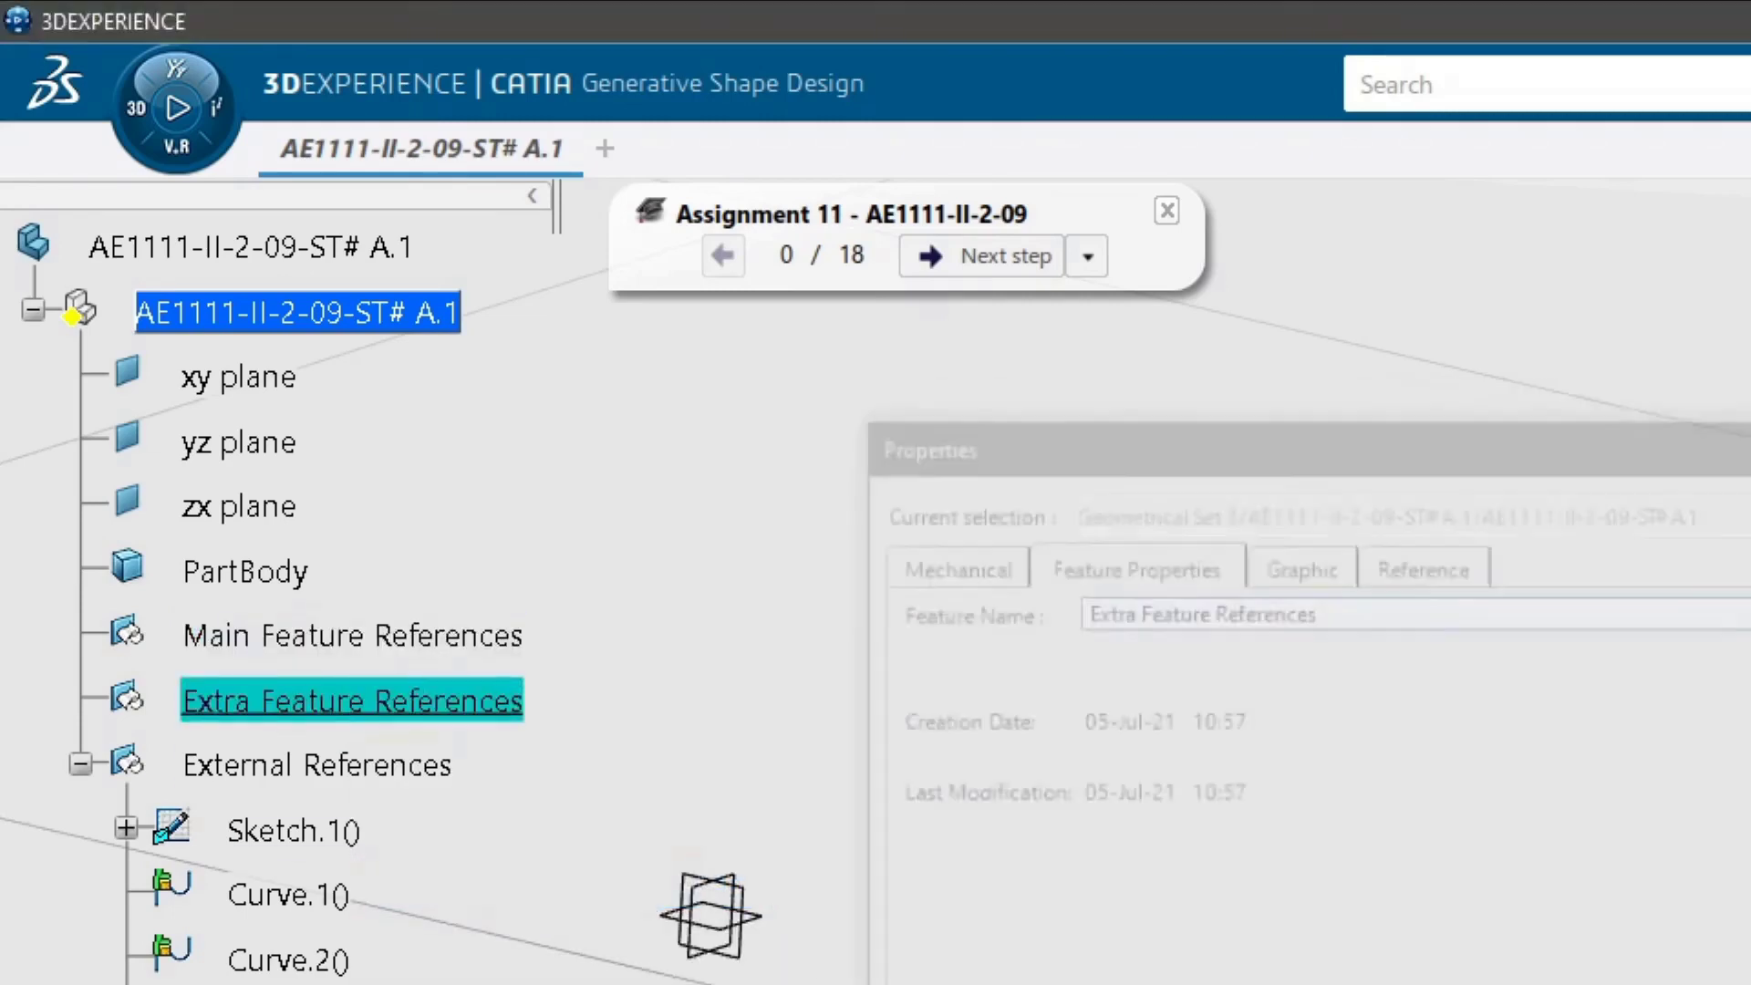
pyautogui.rightClick(406, 649)
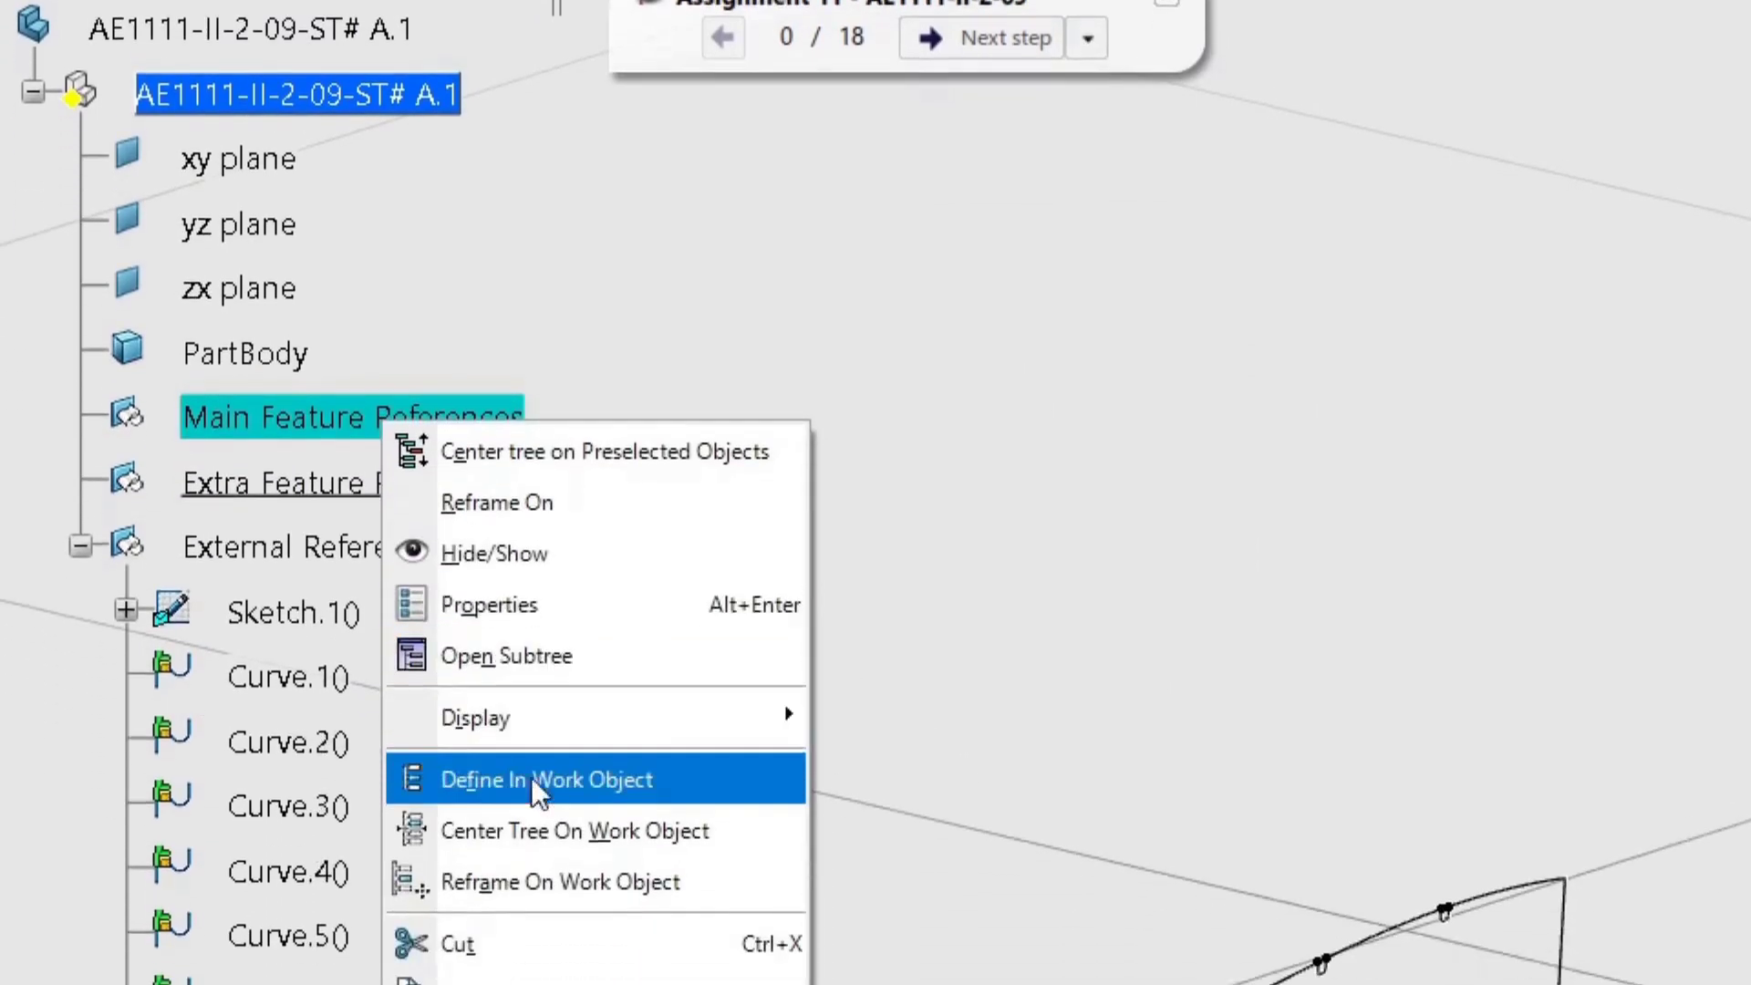
pyautogui.click(584, 765)
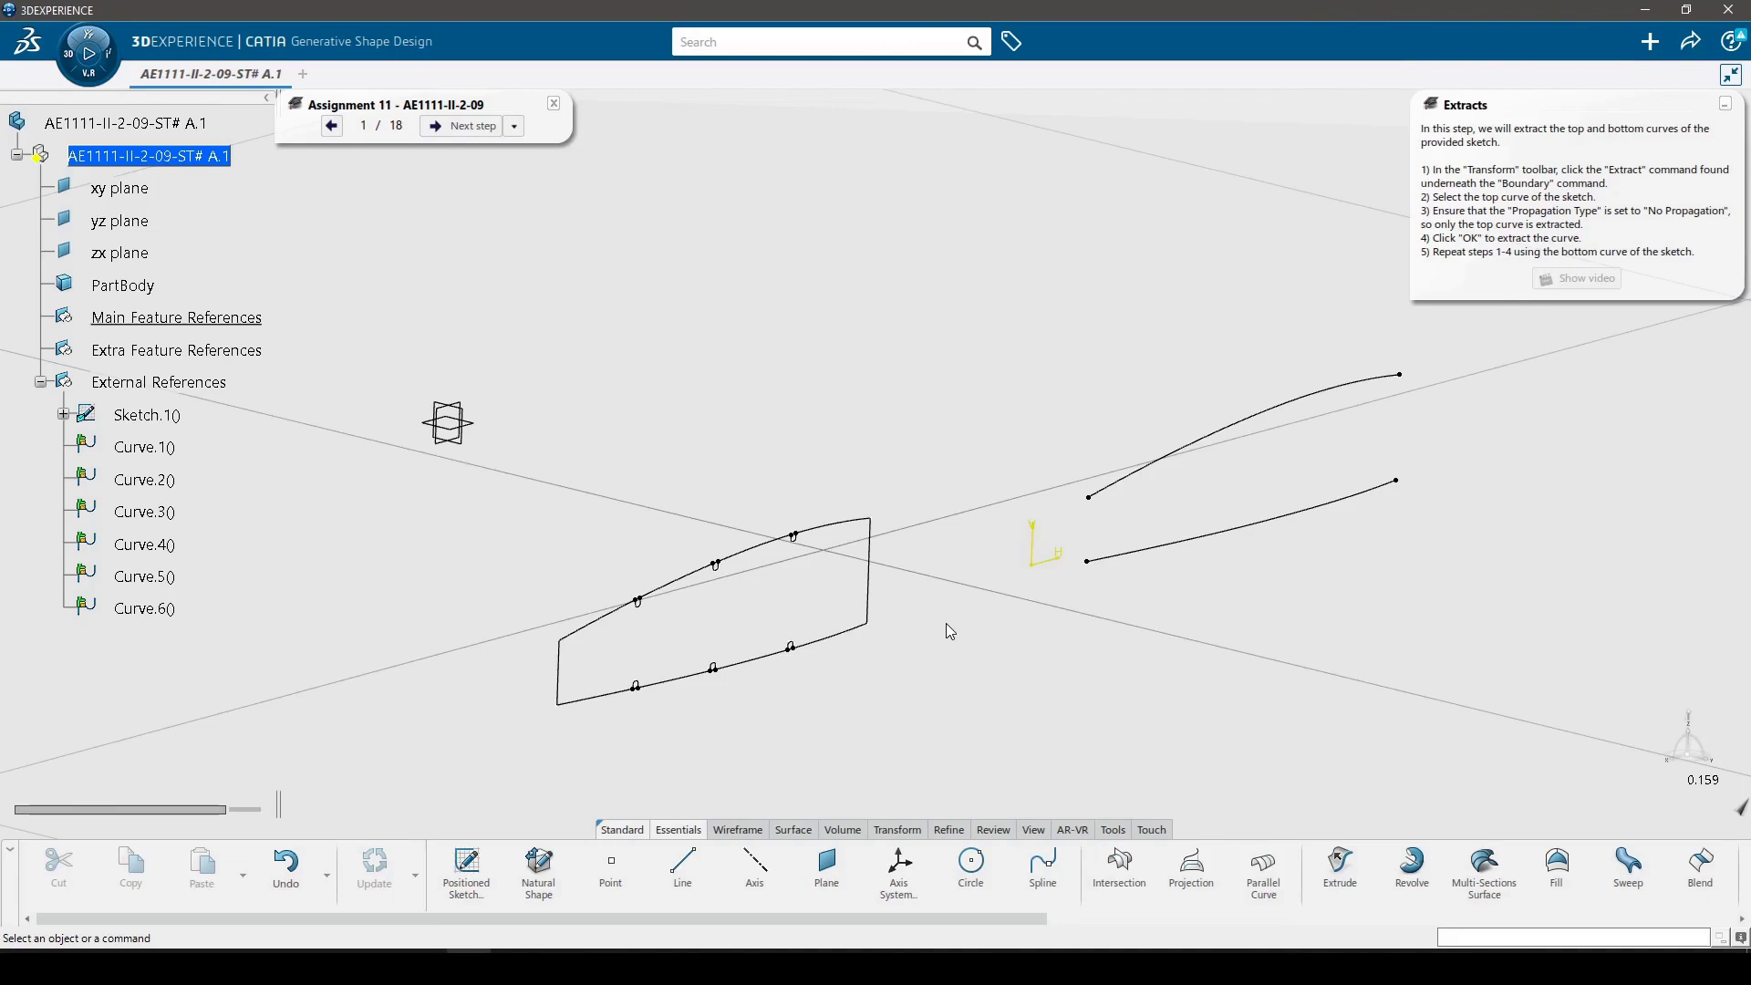
# Extract the top curve of the rib profile sketch with No propagation.
pyautogui.click(894, 831)
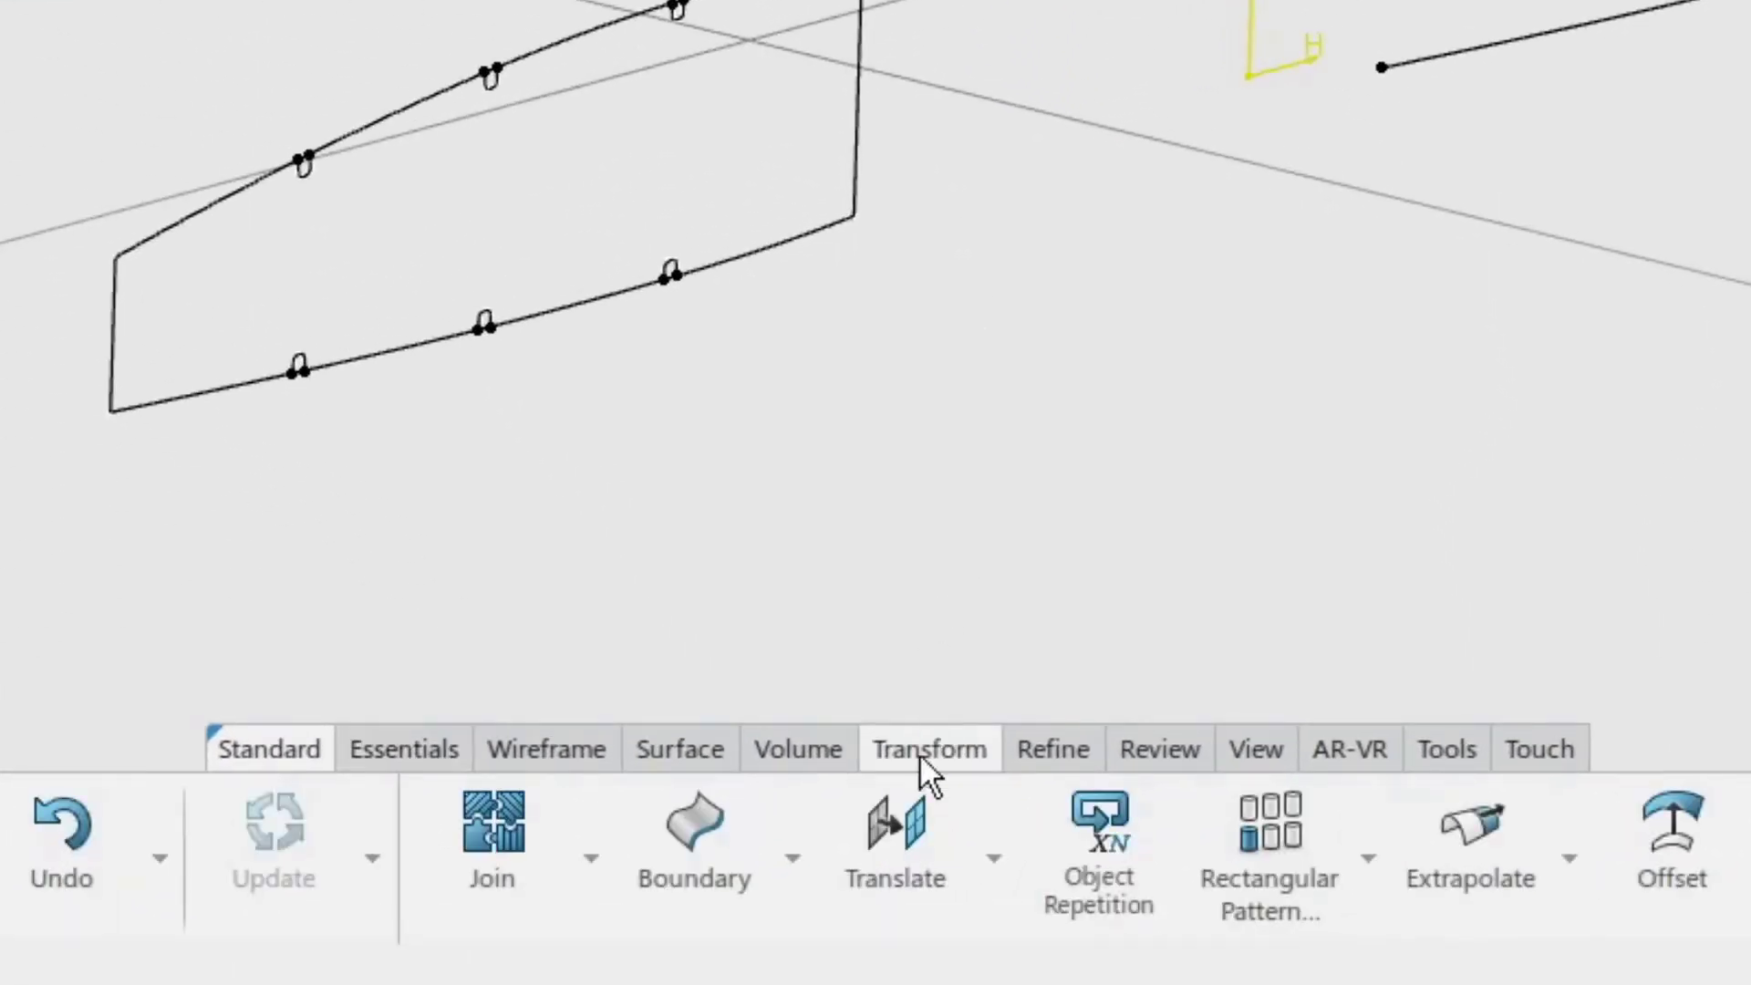
pyautogui.click(791, 840)
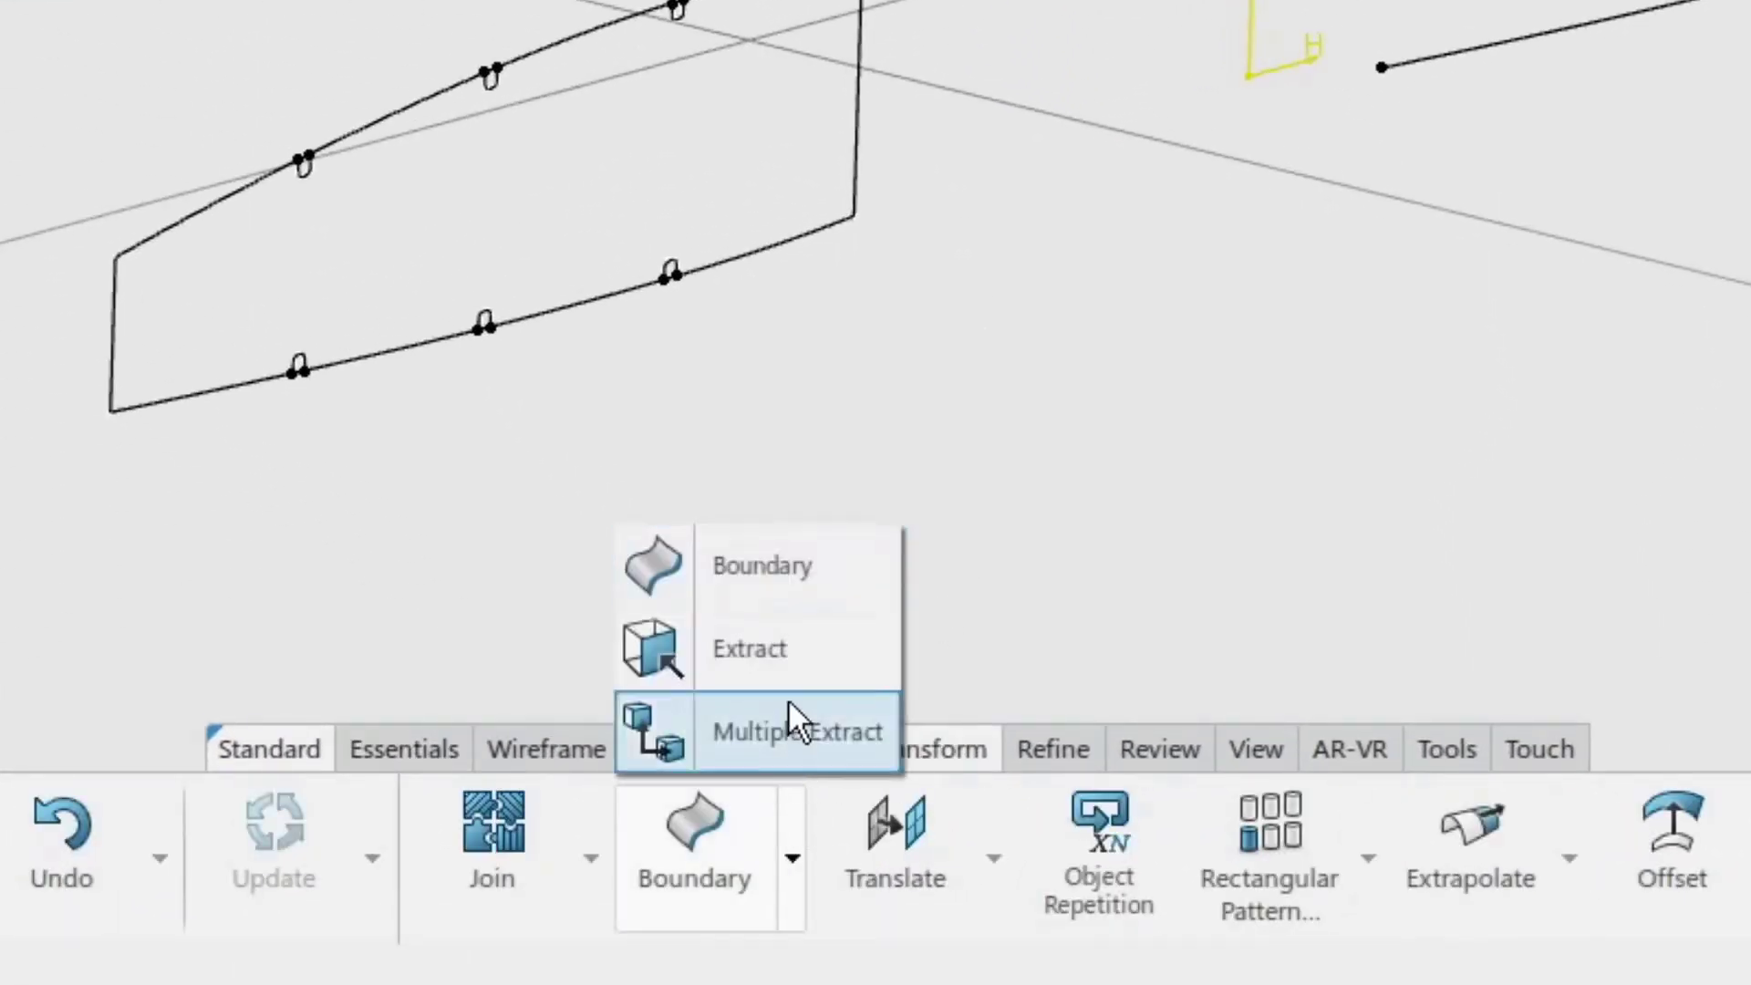
pyautogui.click(766, 653)
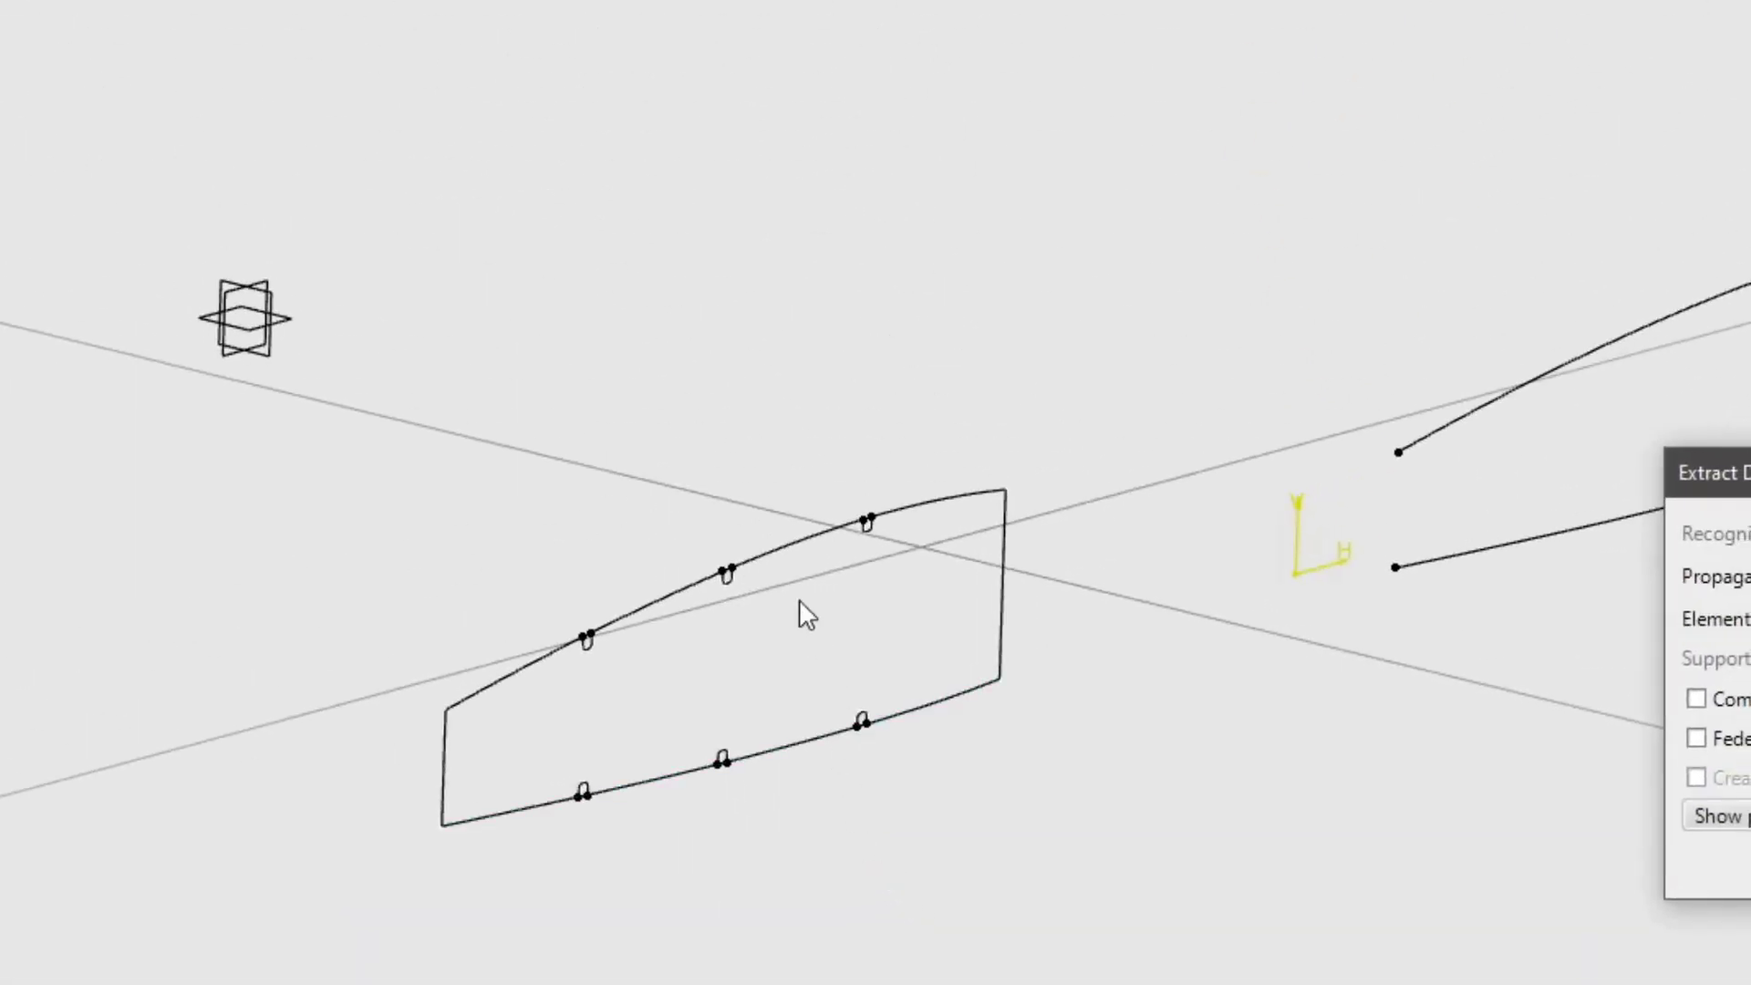
pyautogui.click(802, 553)
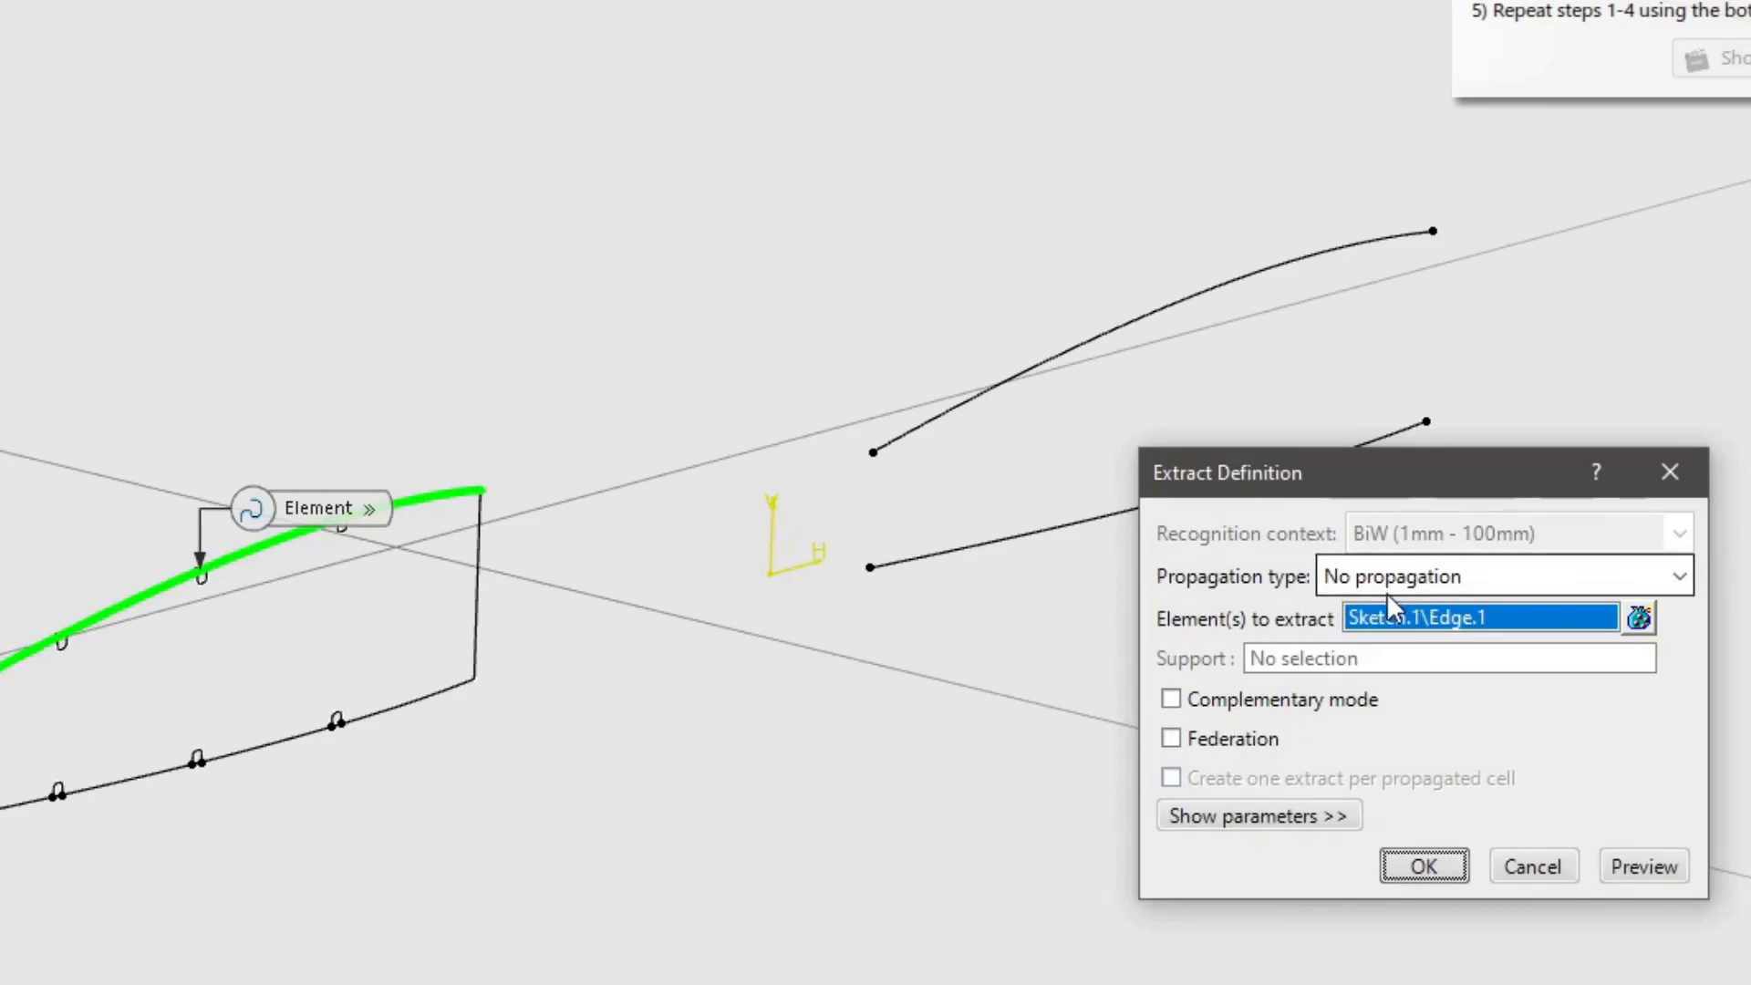
pyautogui.click(1435, 865)
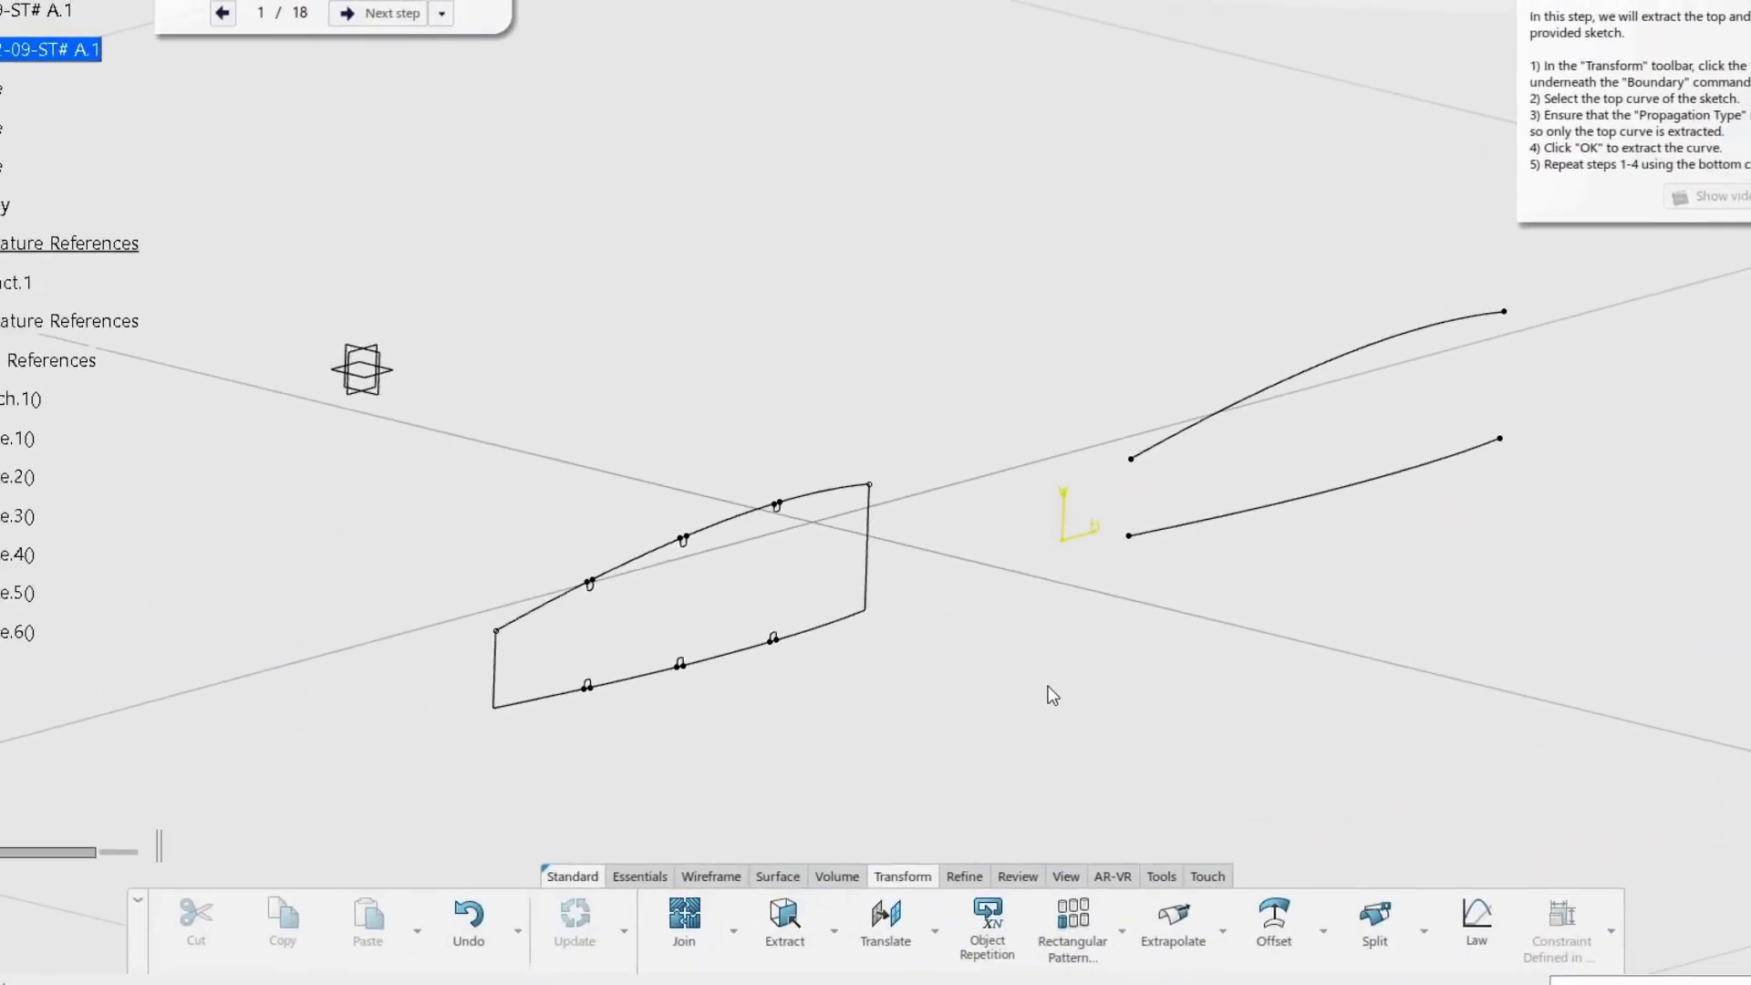
# Extract the bottom curve of the rib profile sketch with No propagation.
pyautogui.click(784, 917)
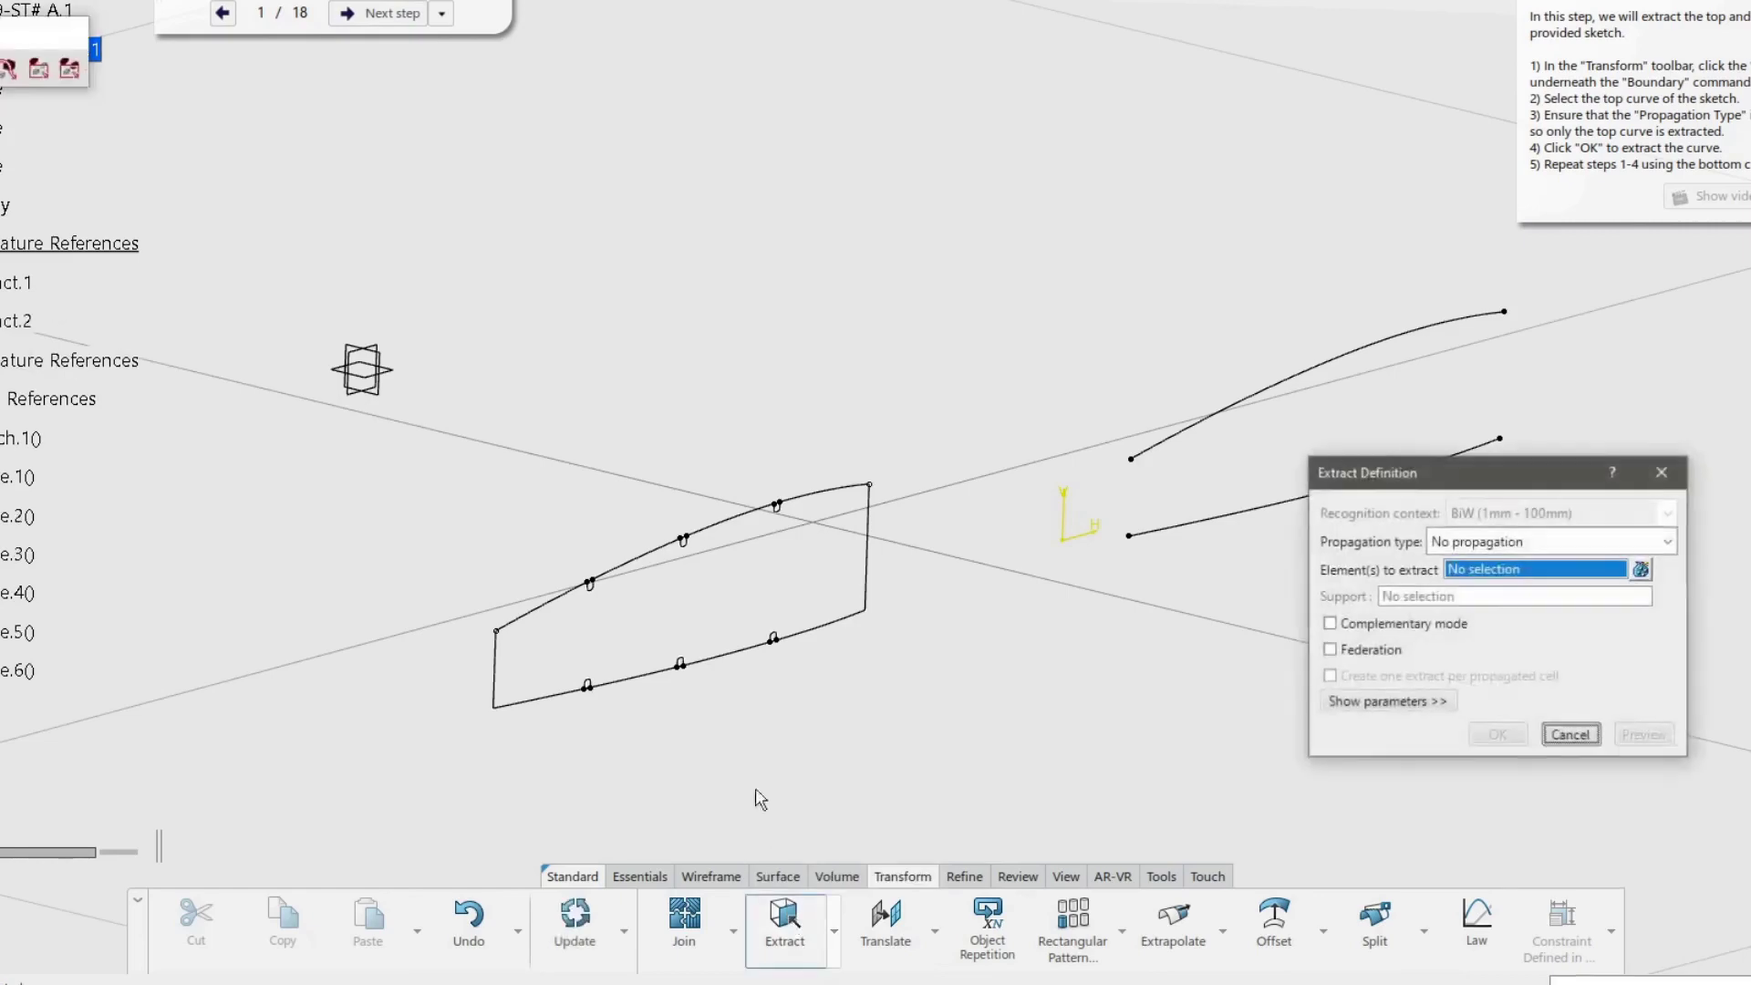
pyautogui.click(738, 663)
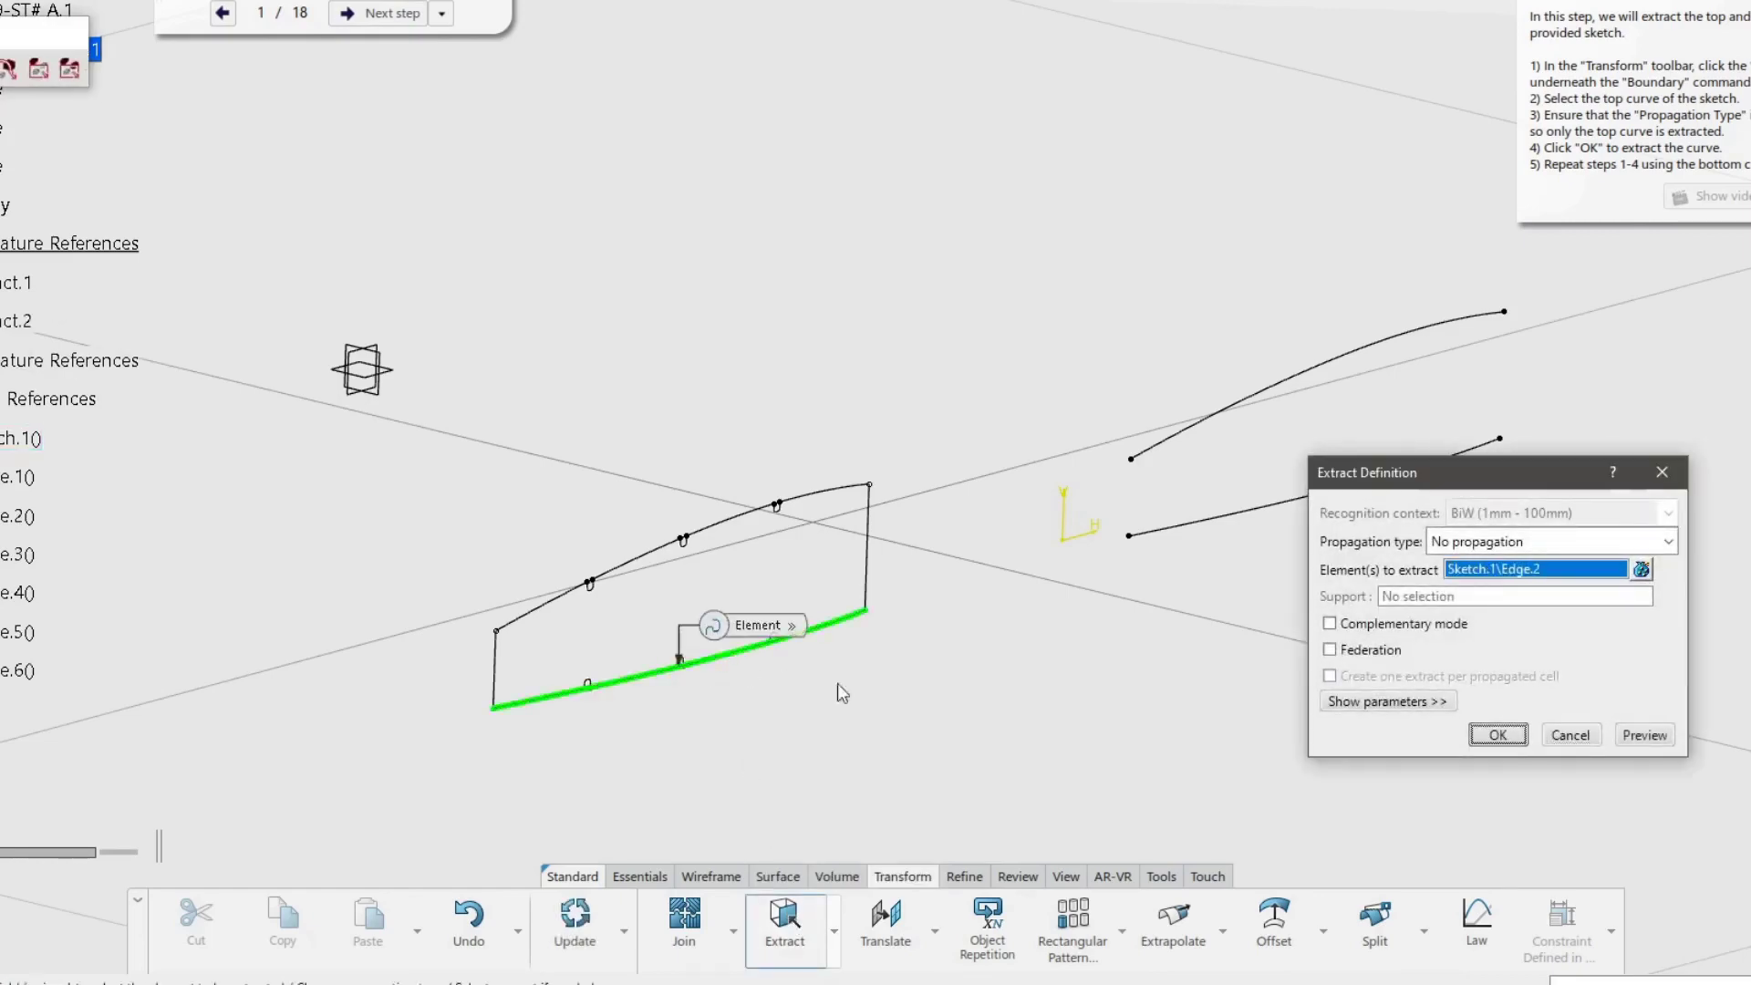
pyautogui.click(1495, 735)
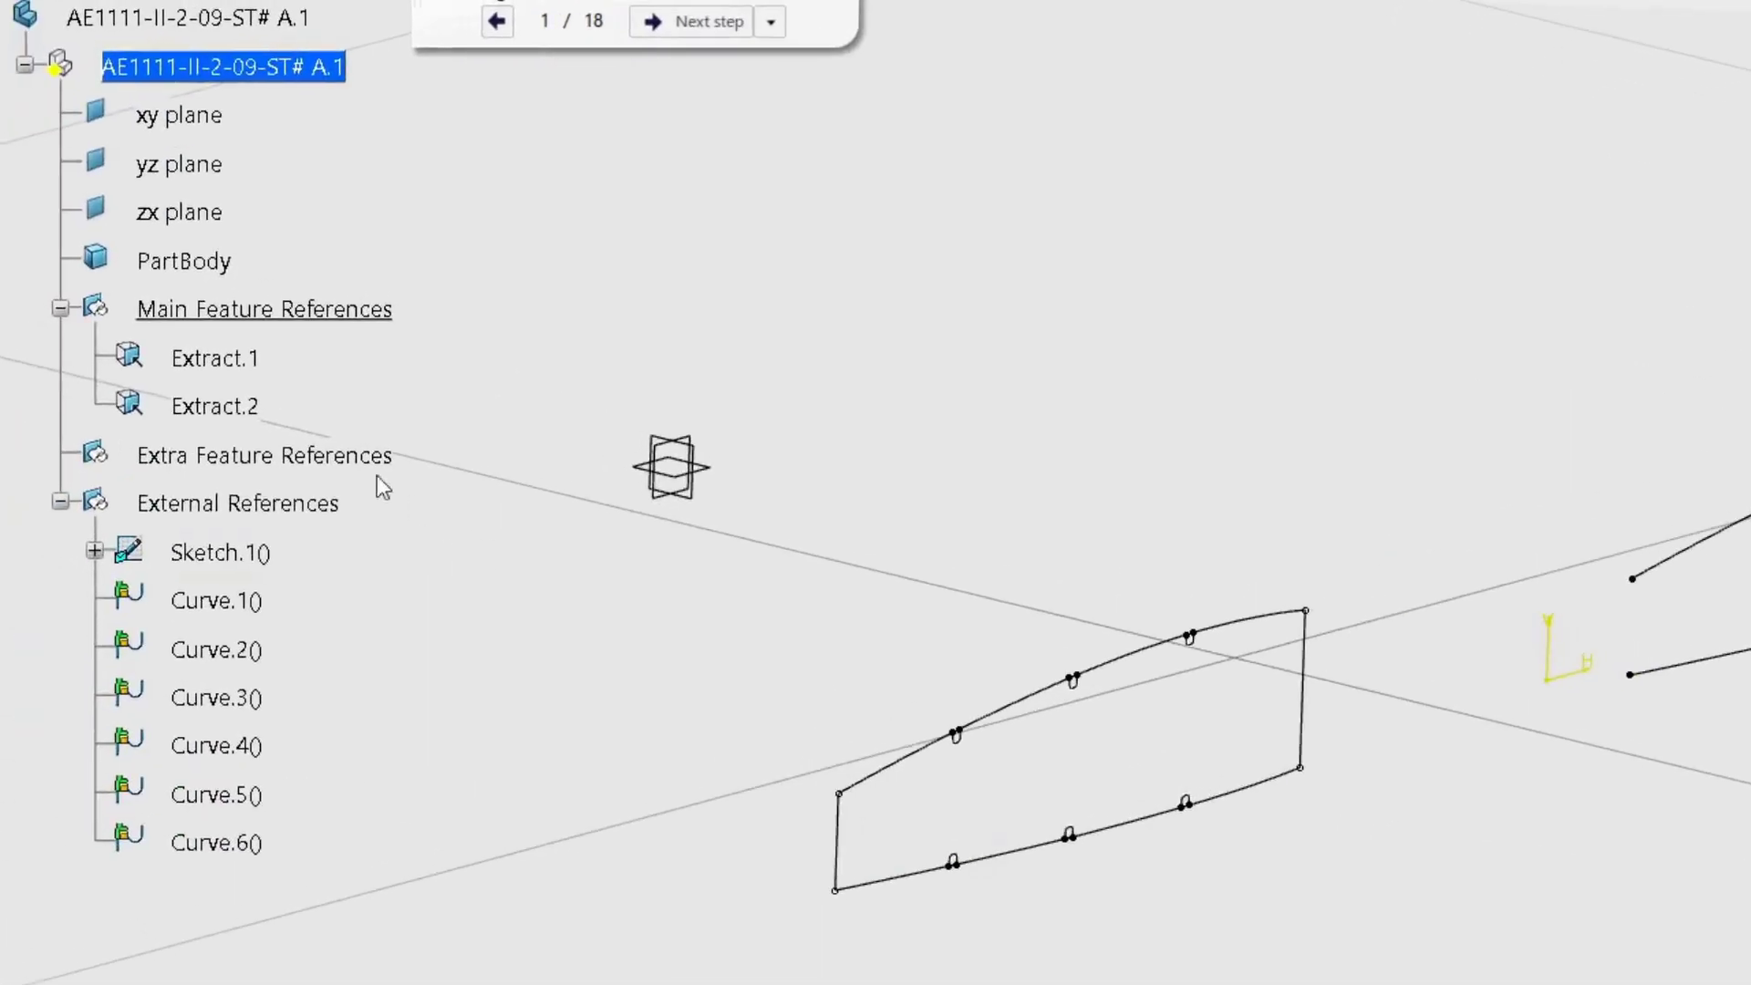
pyautogui.click(82, 311)
pyautogui.click(217, 411)
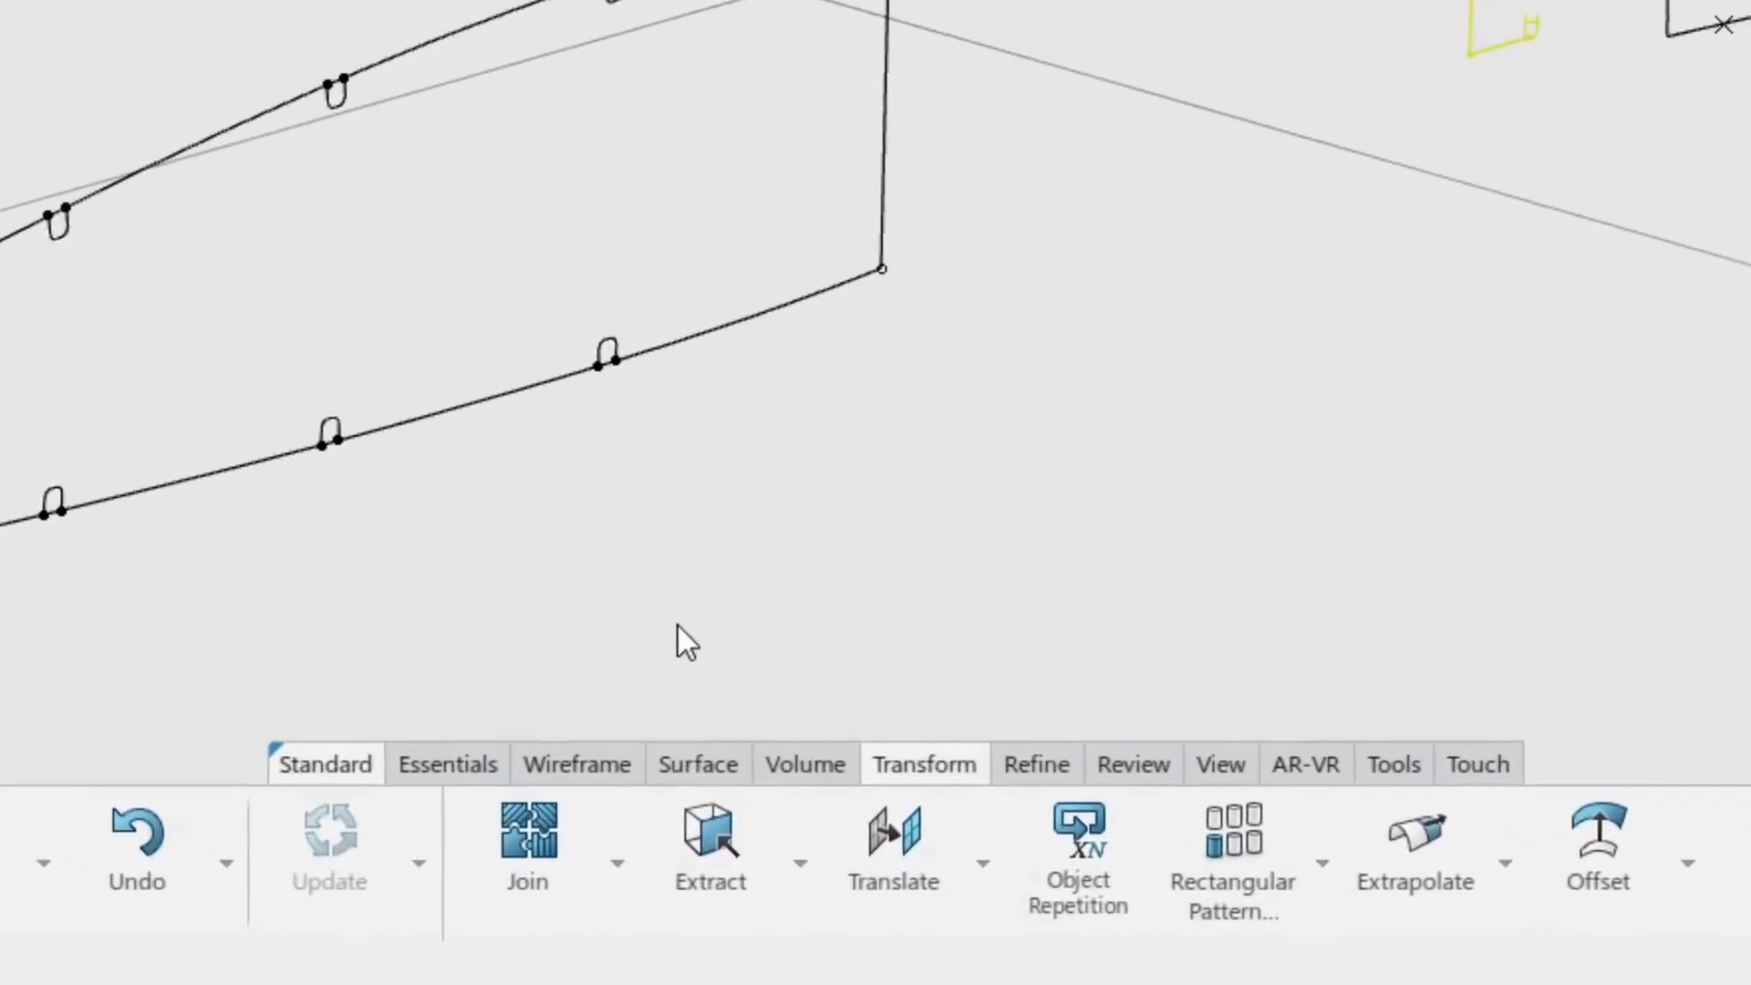
# Start a wireframe point, set its type to On curve and lock that type.
pyautogui.click(591, 763)
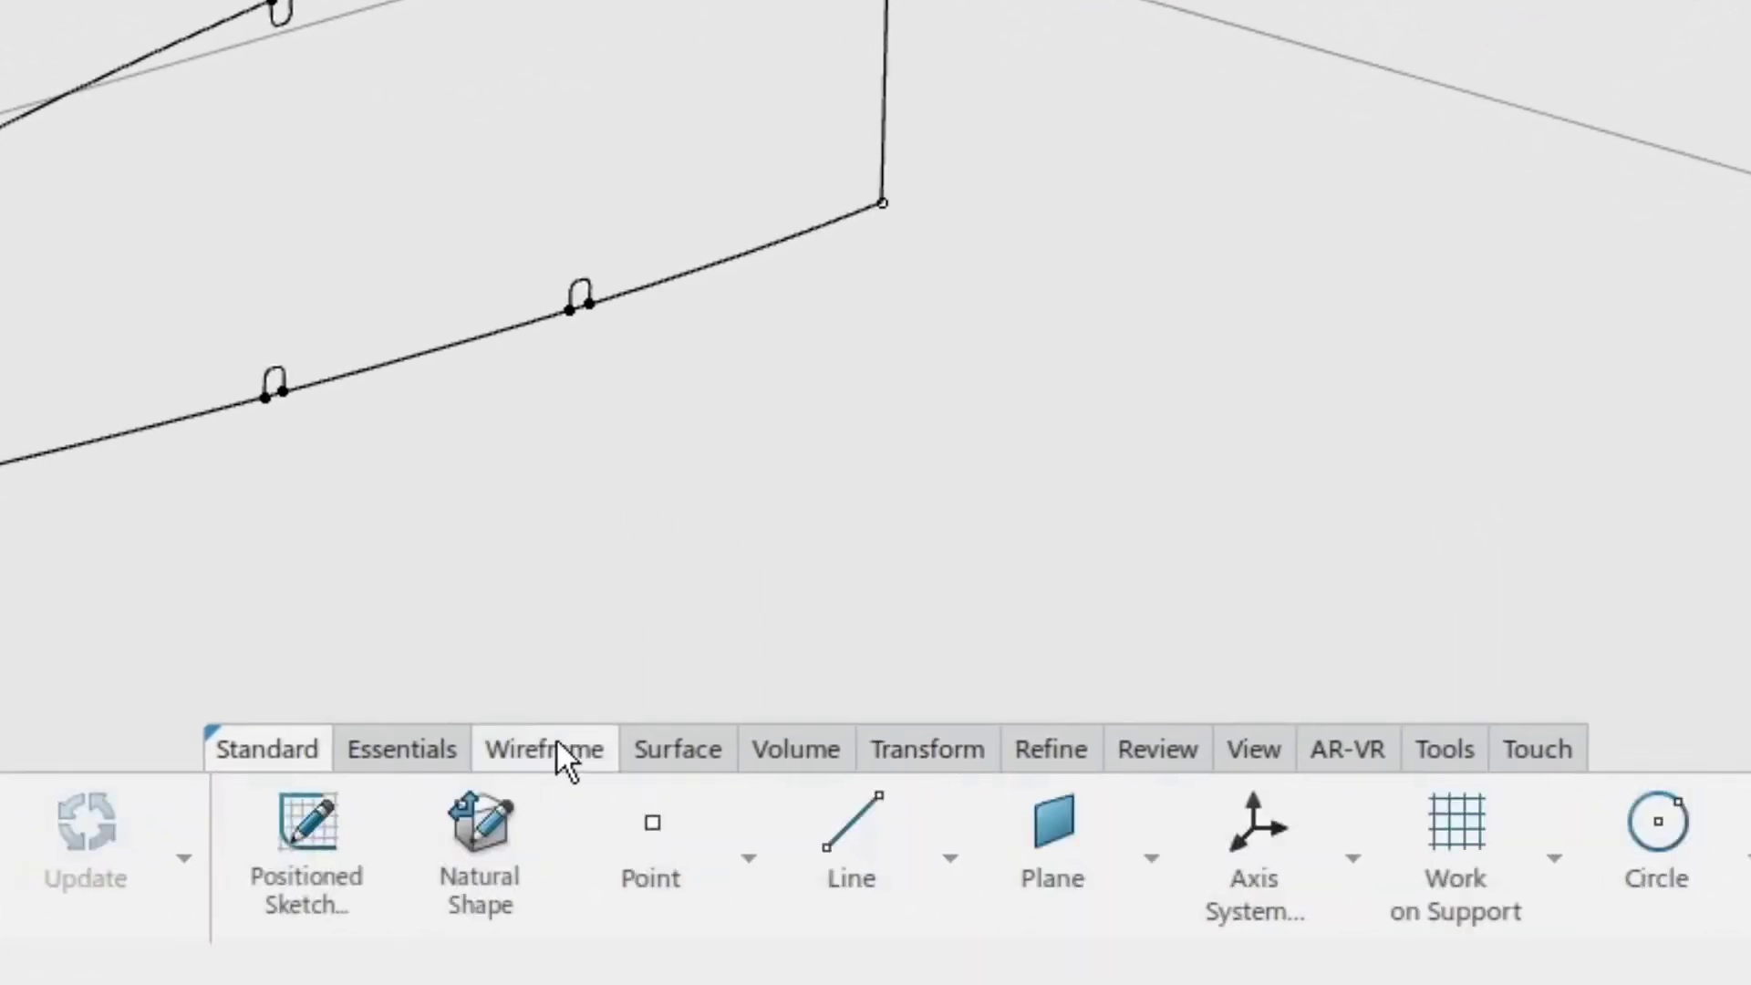
pyautogui.click(644, 844)
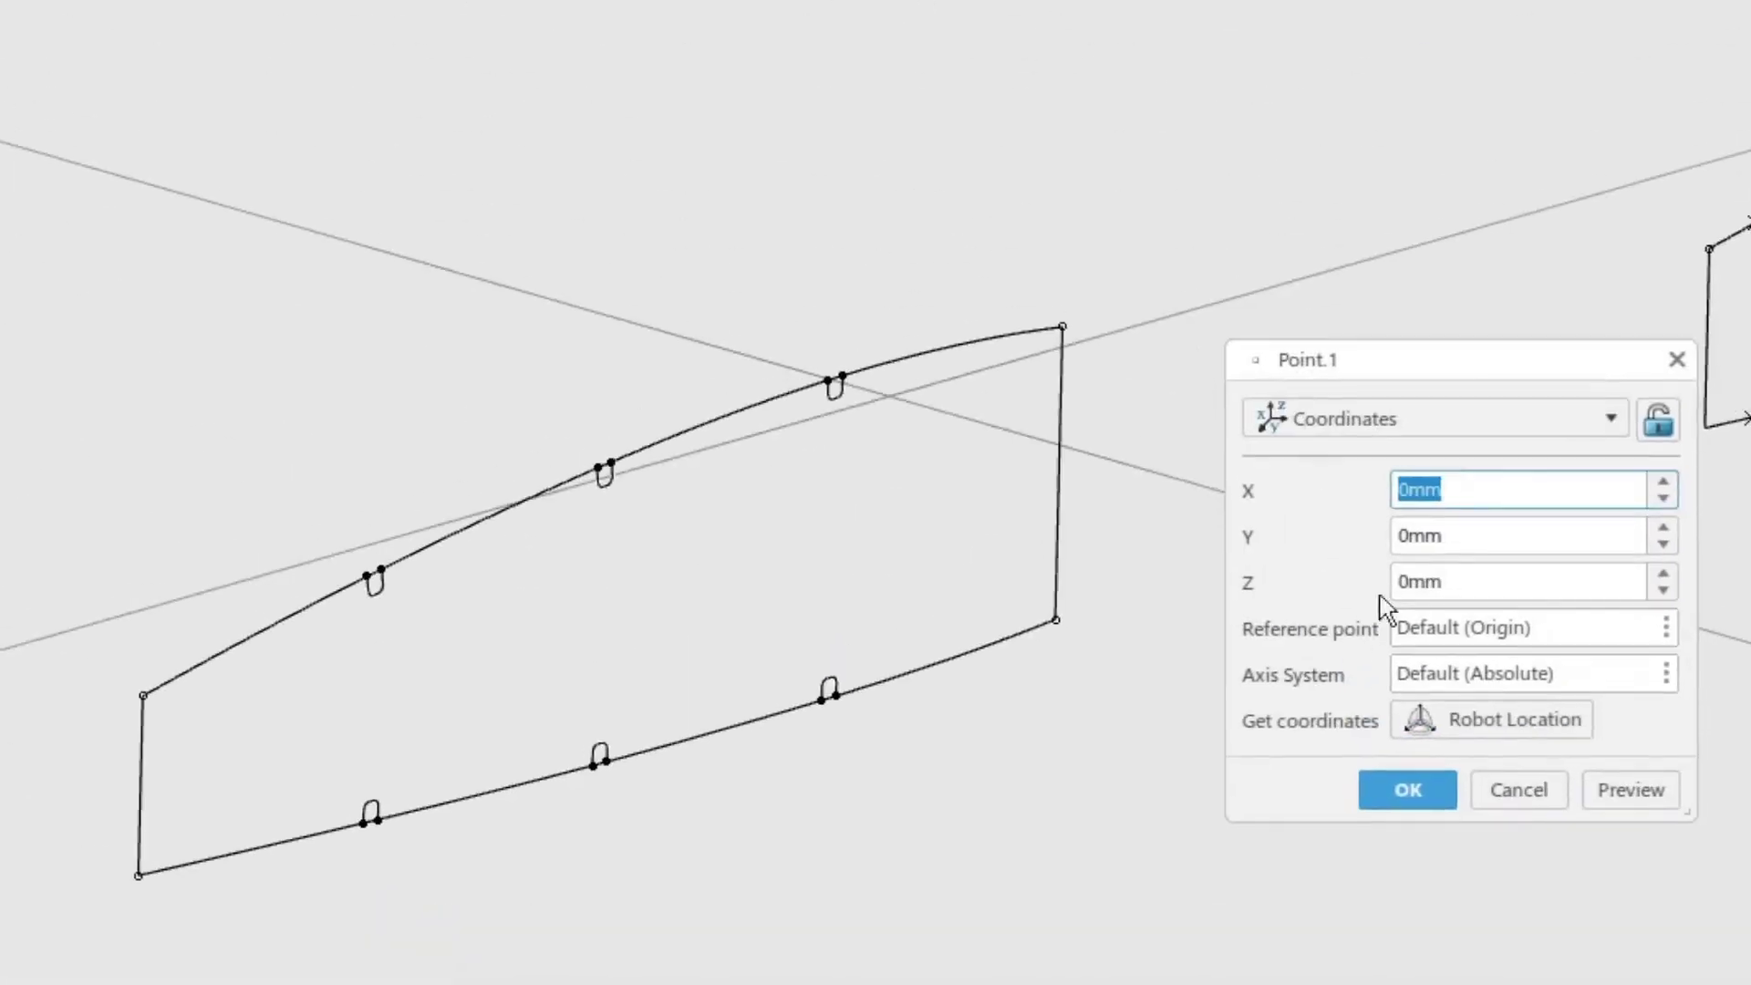
pyautogui.click(1405, 421)
pyautogui.click(1359, 496)
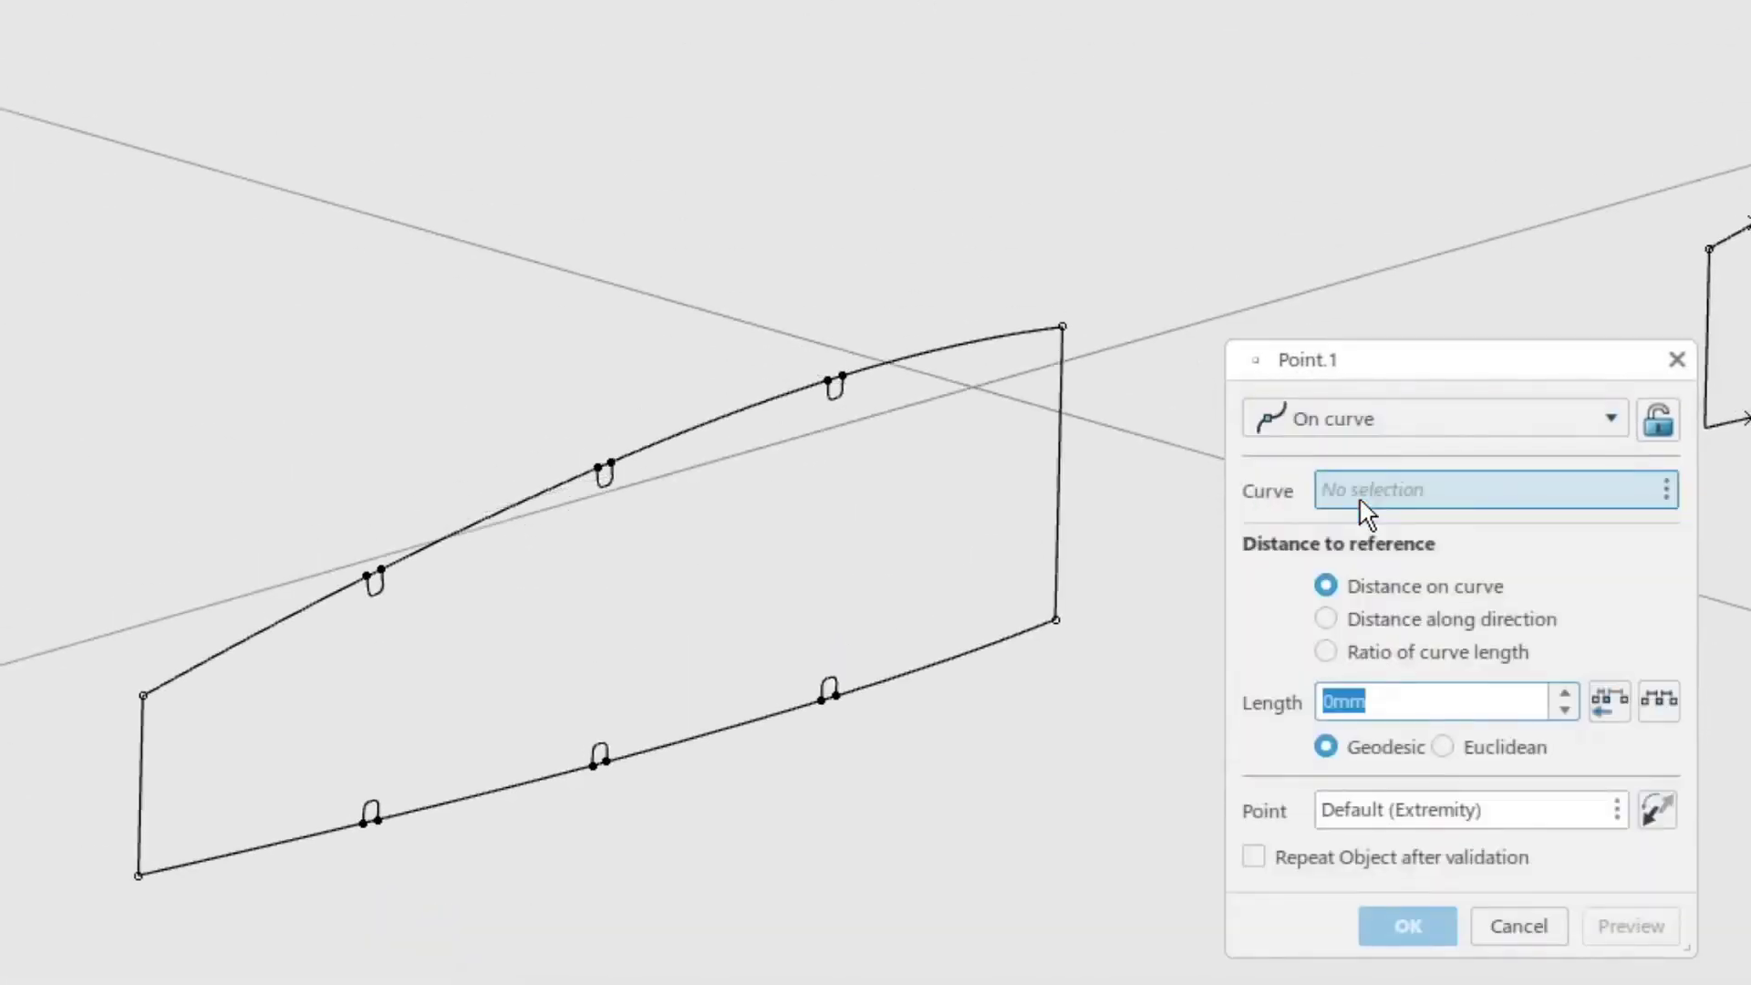
pyautogui.click(1658, 420)
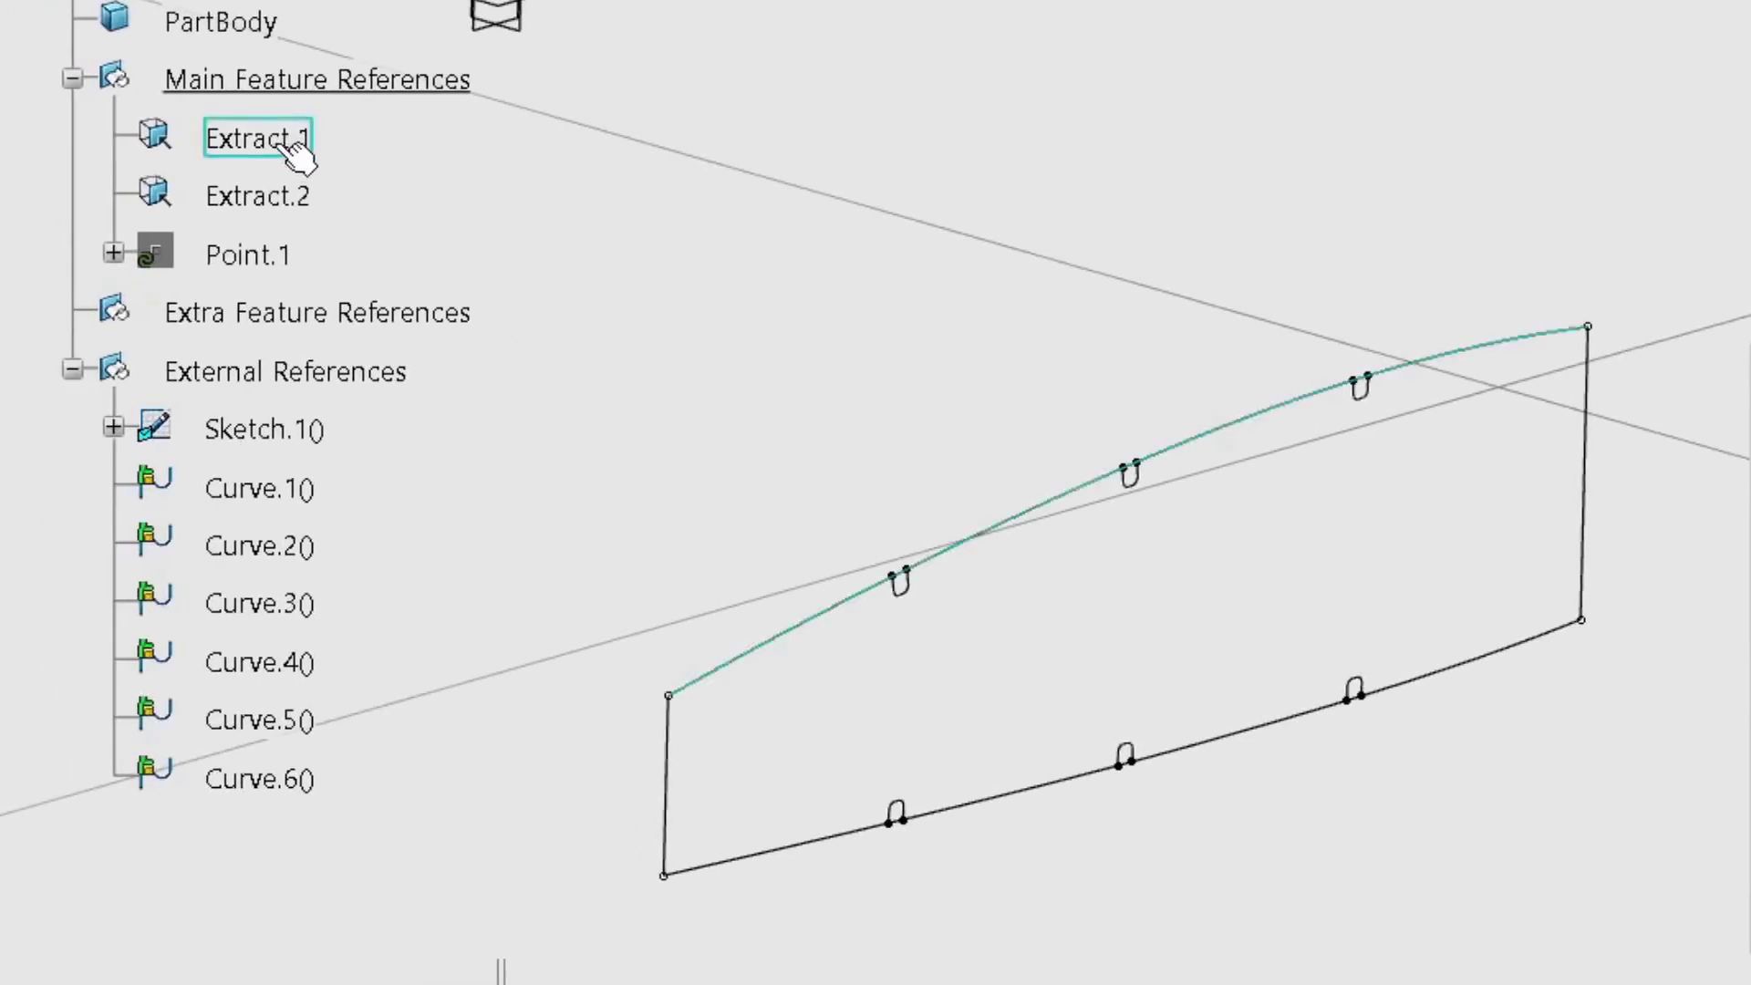
# Create the point on the extracted top curve, Extract.1, at a geodesic distance of 45 mm from the extremity at the rib's taller end.
pyautogui.click(311, 155)
pyautogui.click(1052, 499)
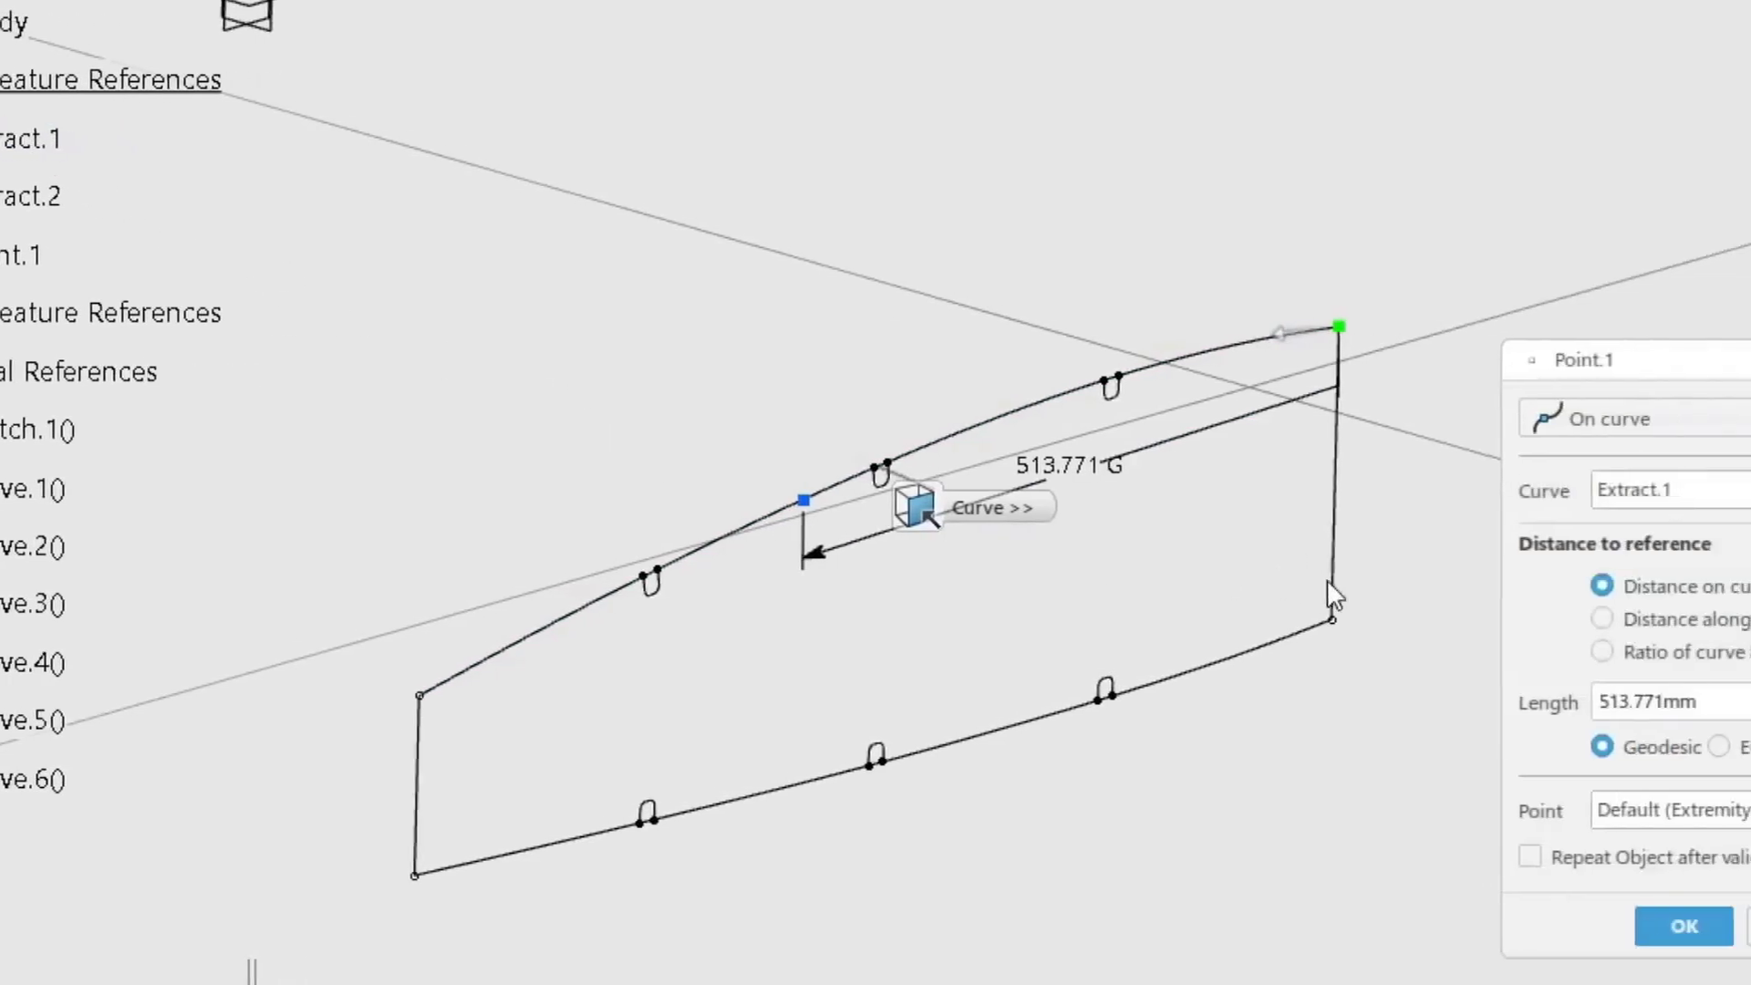
pyautogui.doubleClick(1399, 701)
pyautogui.write('0')
pyautogui.press('Return')
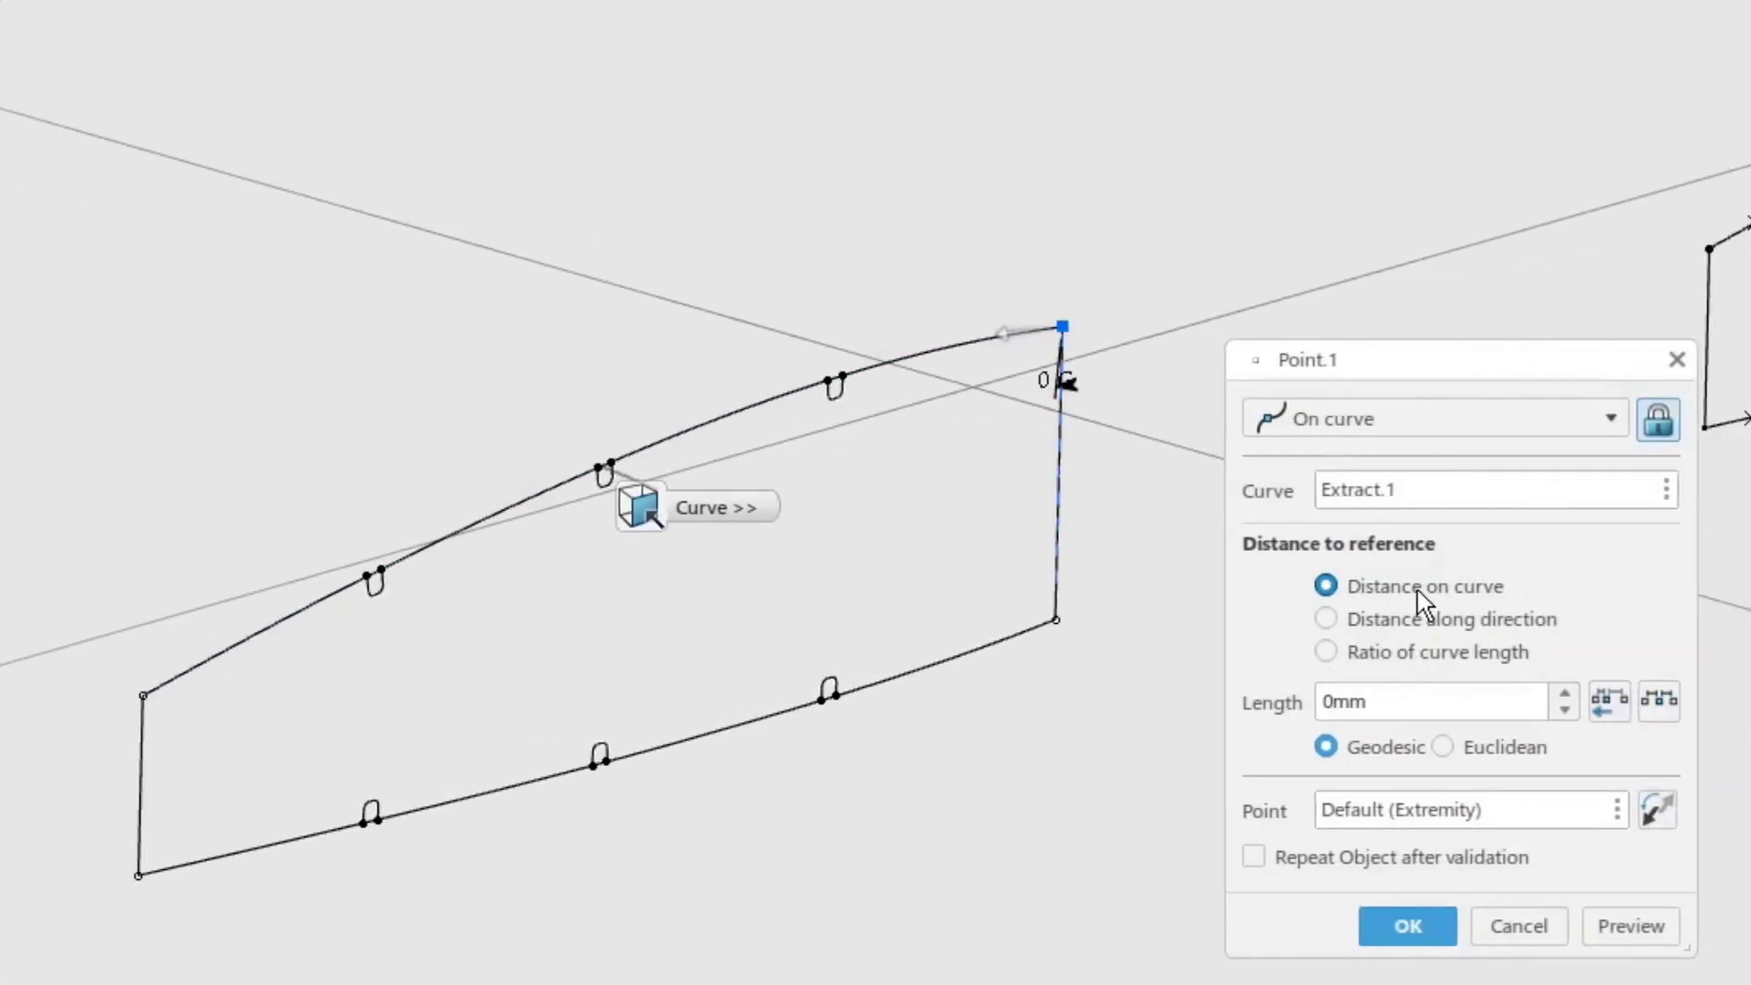
pyautogui.moveTo(1406, 698); pyautogui.dragTo(1295, 716)
pyautogui.write('45')
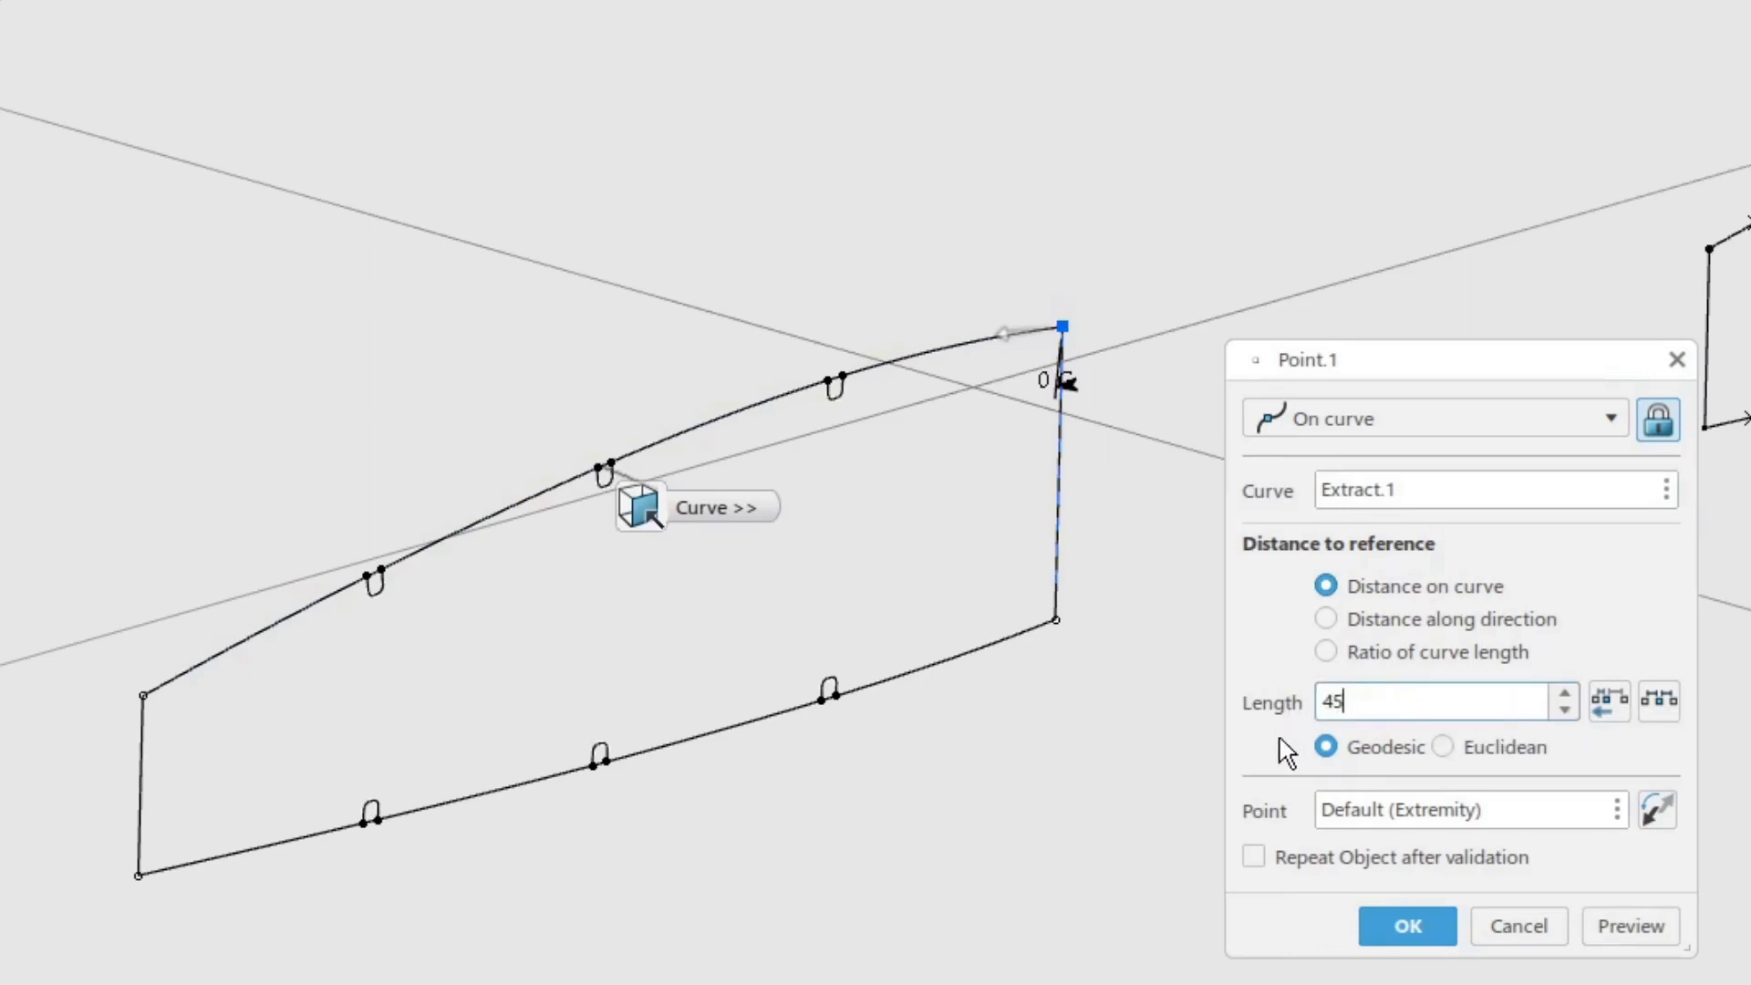
pyautogui.press('Return')
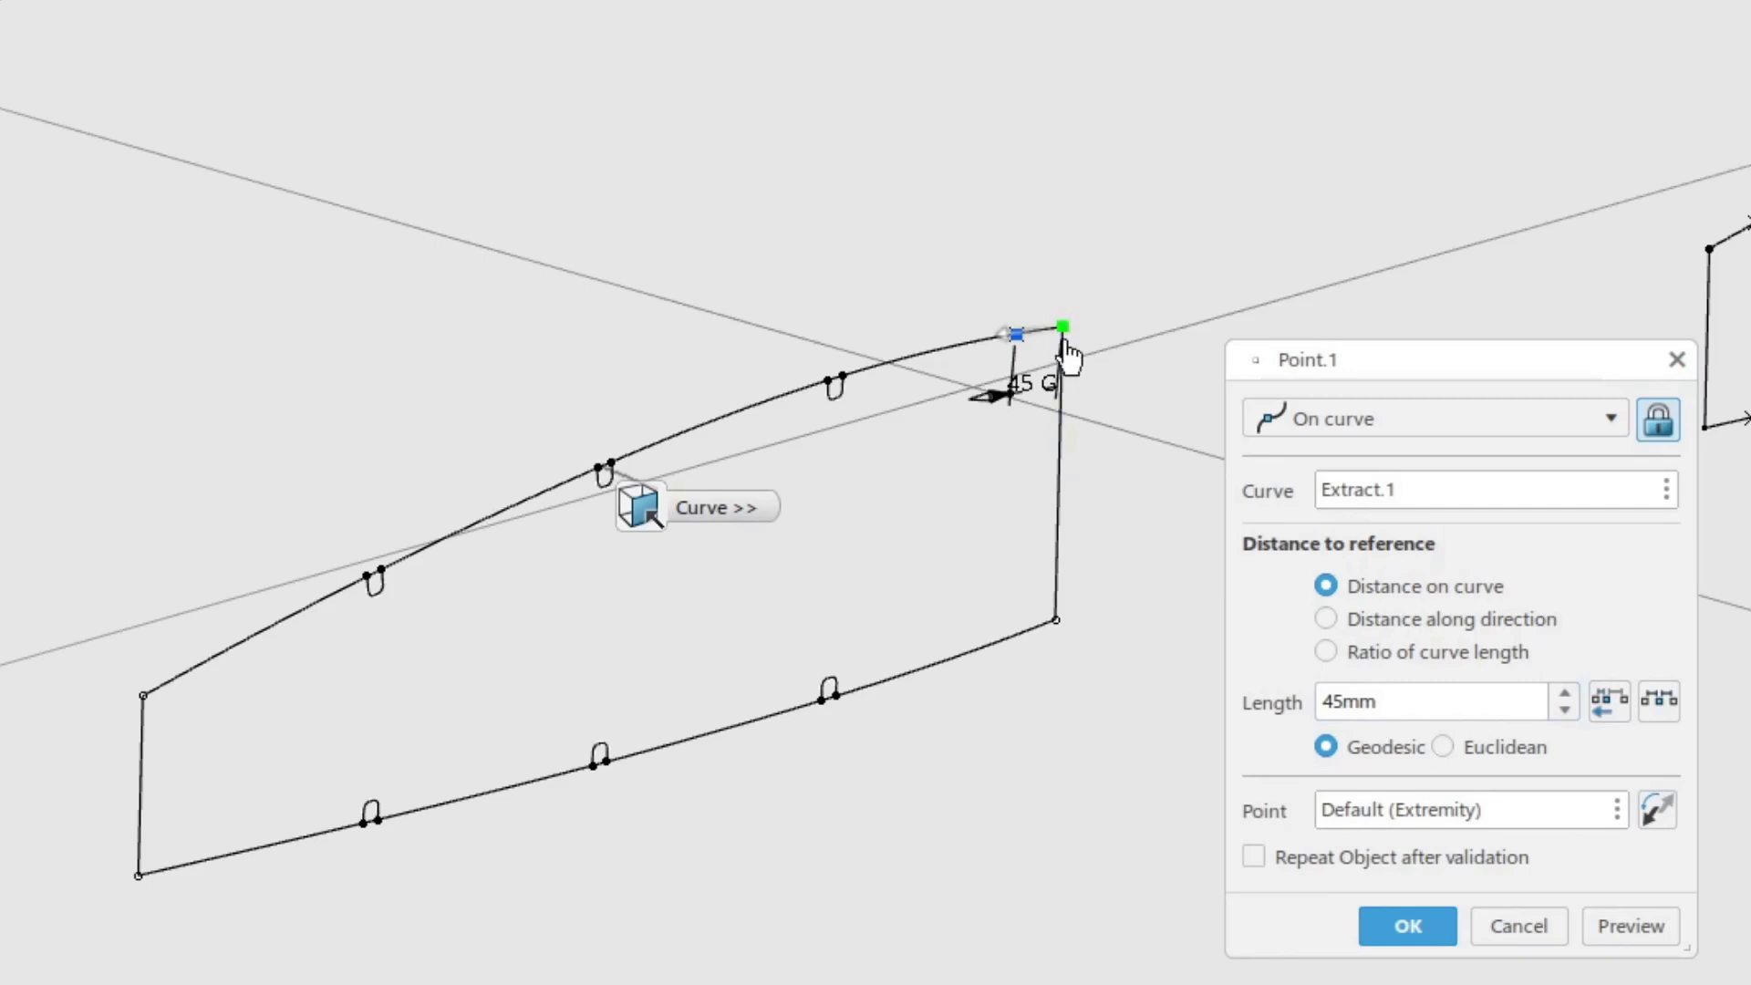
pyautogui.click(1430, 926)
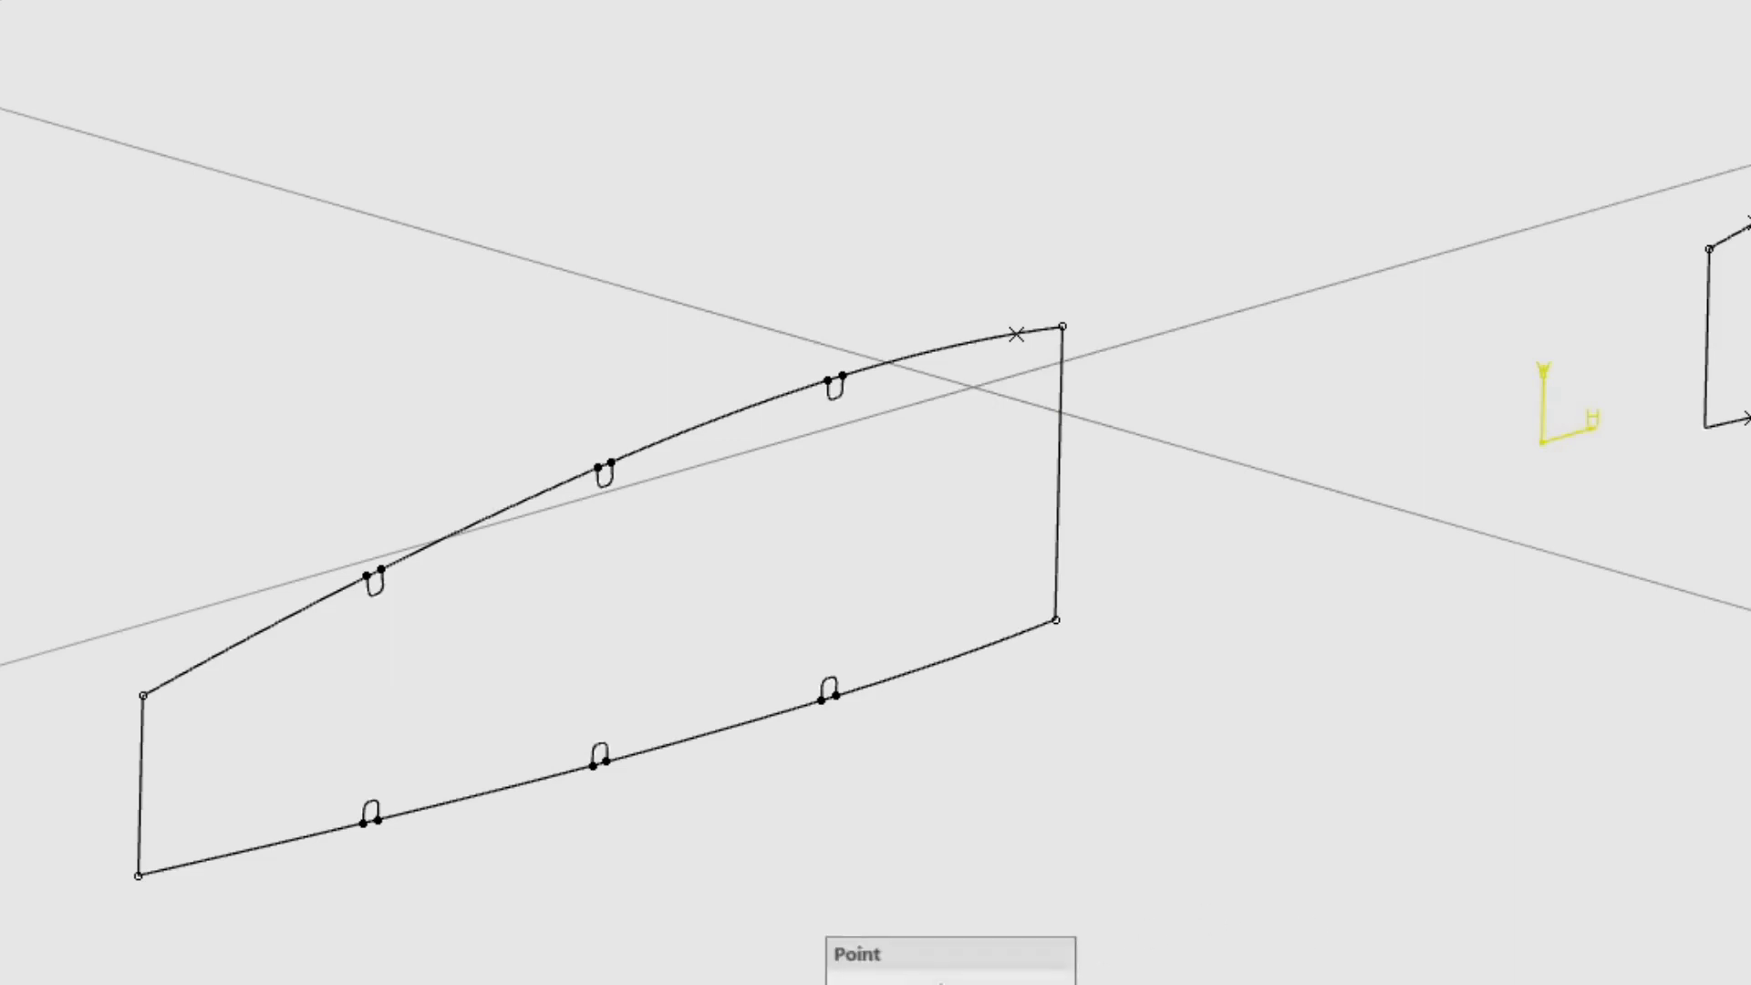
# Create a second point on Extract.1 at a geodesic distance of 45 mm from the extremity at the rib's shorter end.
pyautogui.click(985, 980)
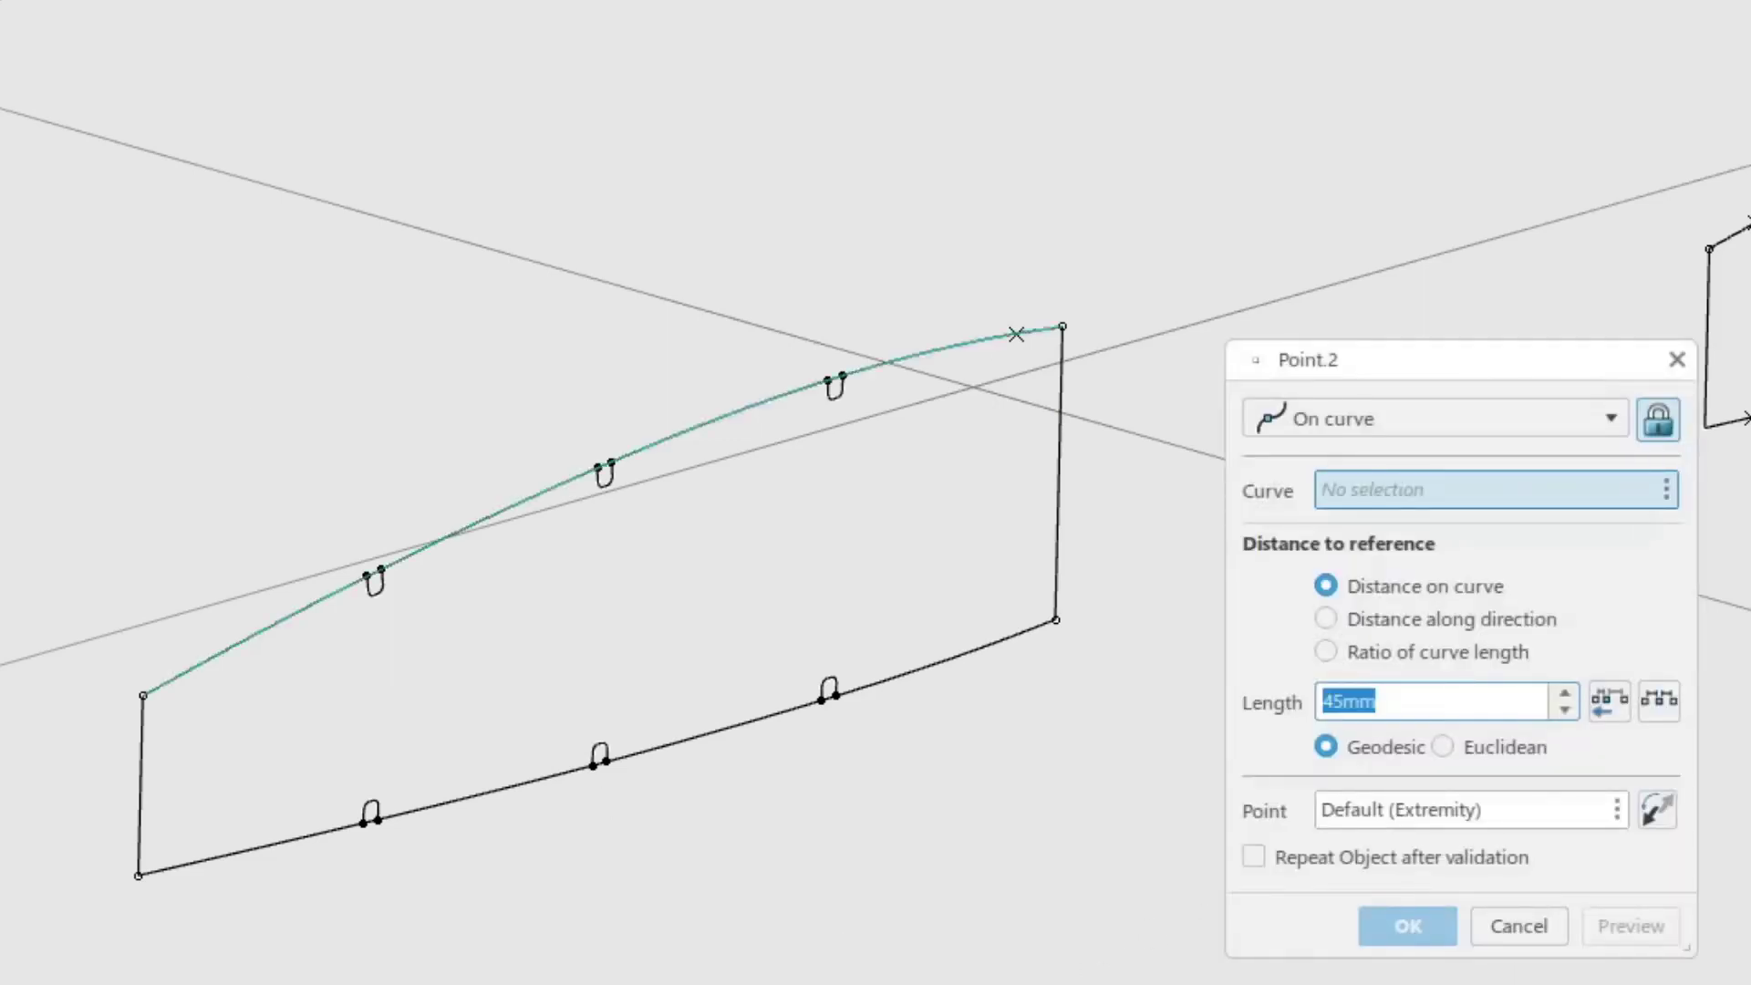
pyautogui.click(593, 471)
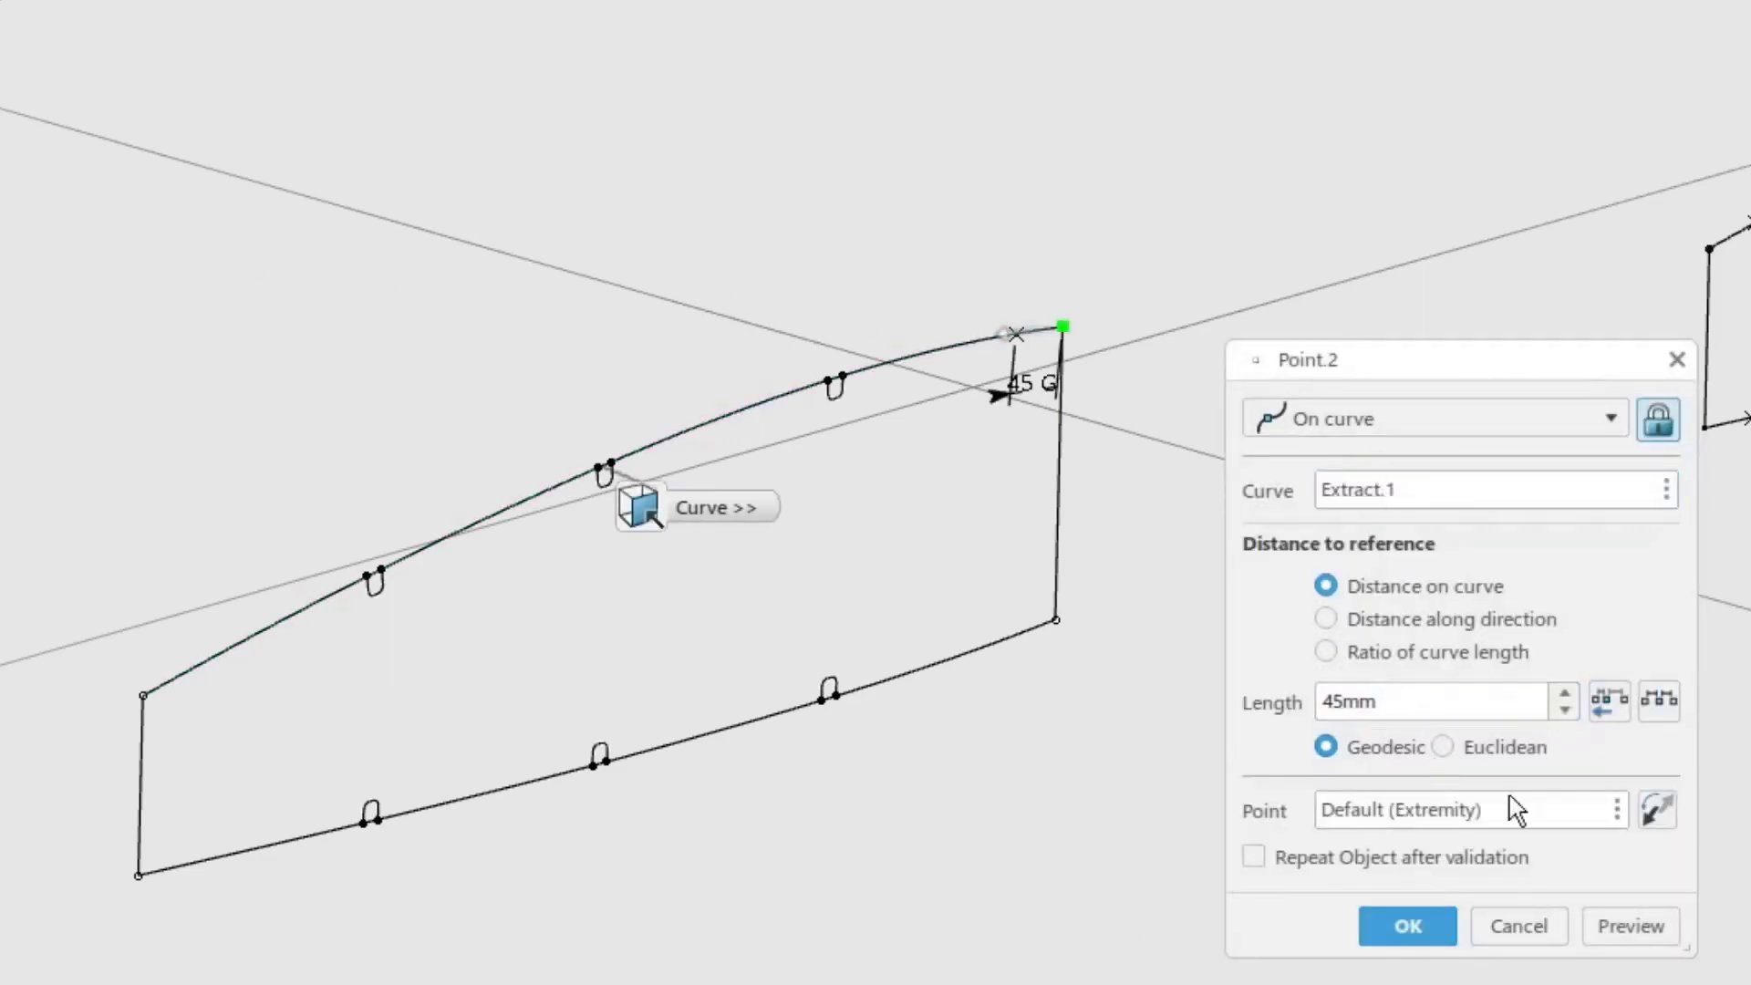
pyautogui.click(1653, 813)
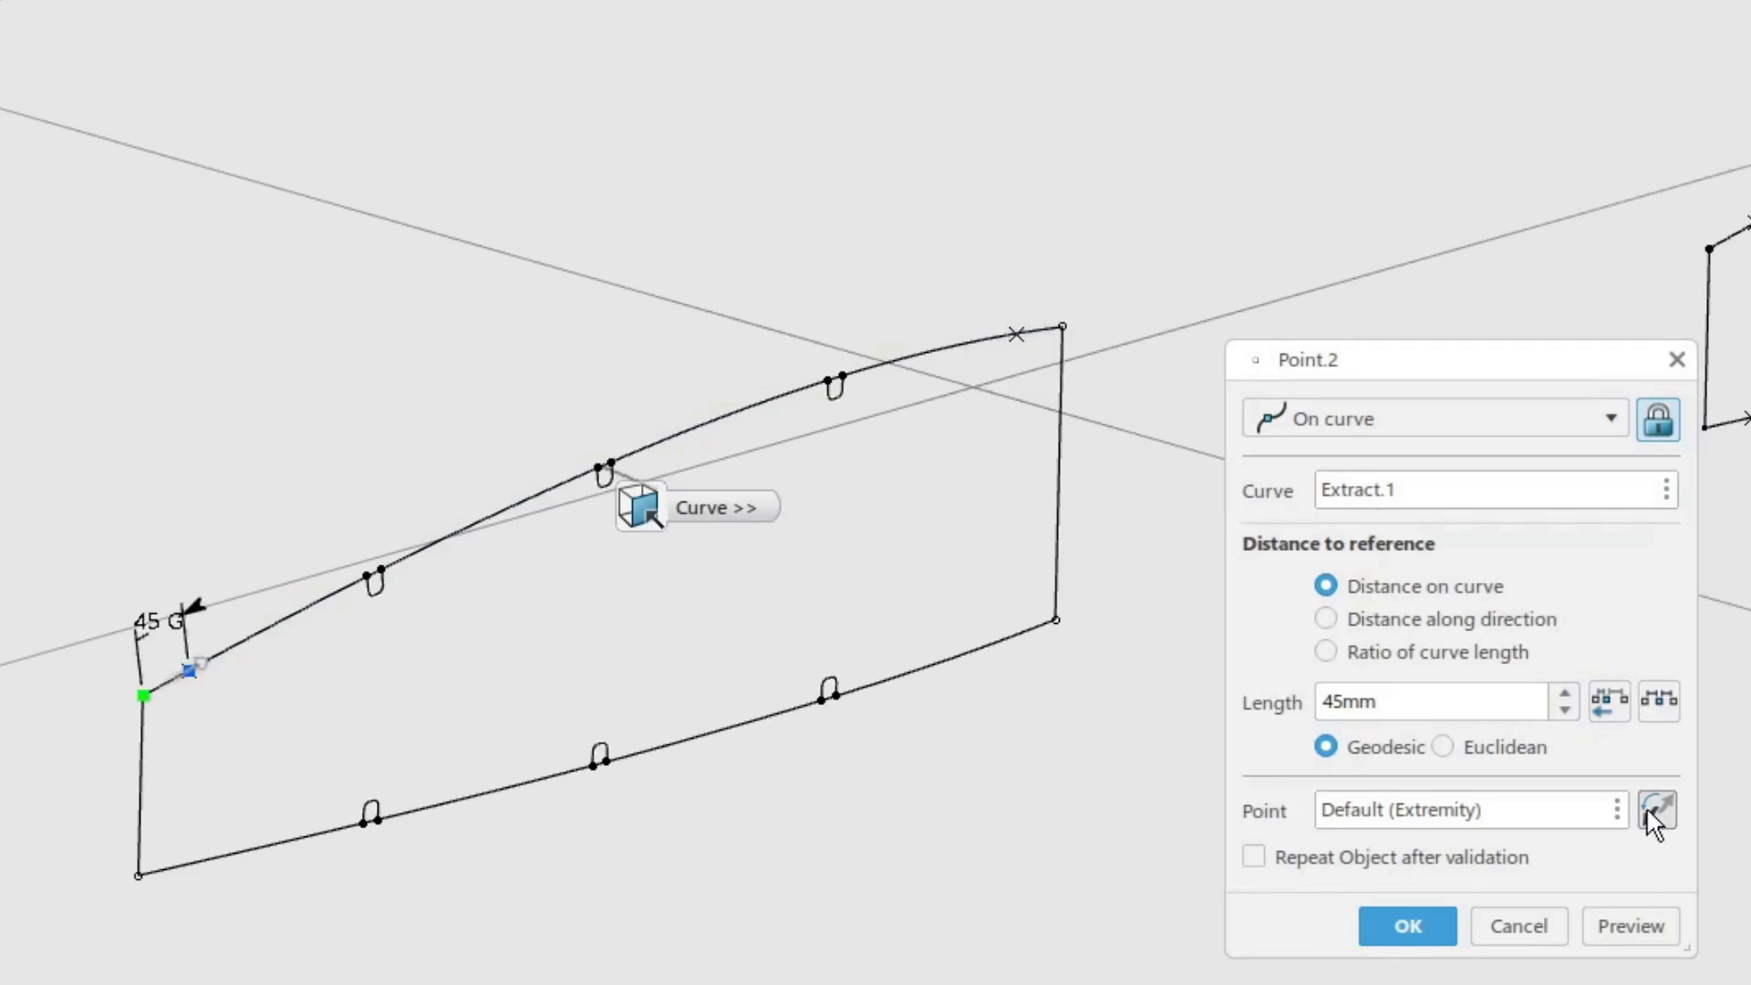
pyautogui.moveTo(189, 672); pyautogui.dragTo(168, 766)
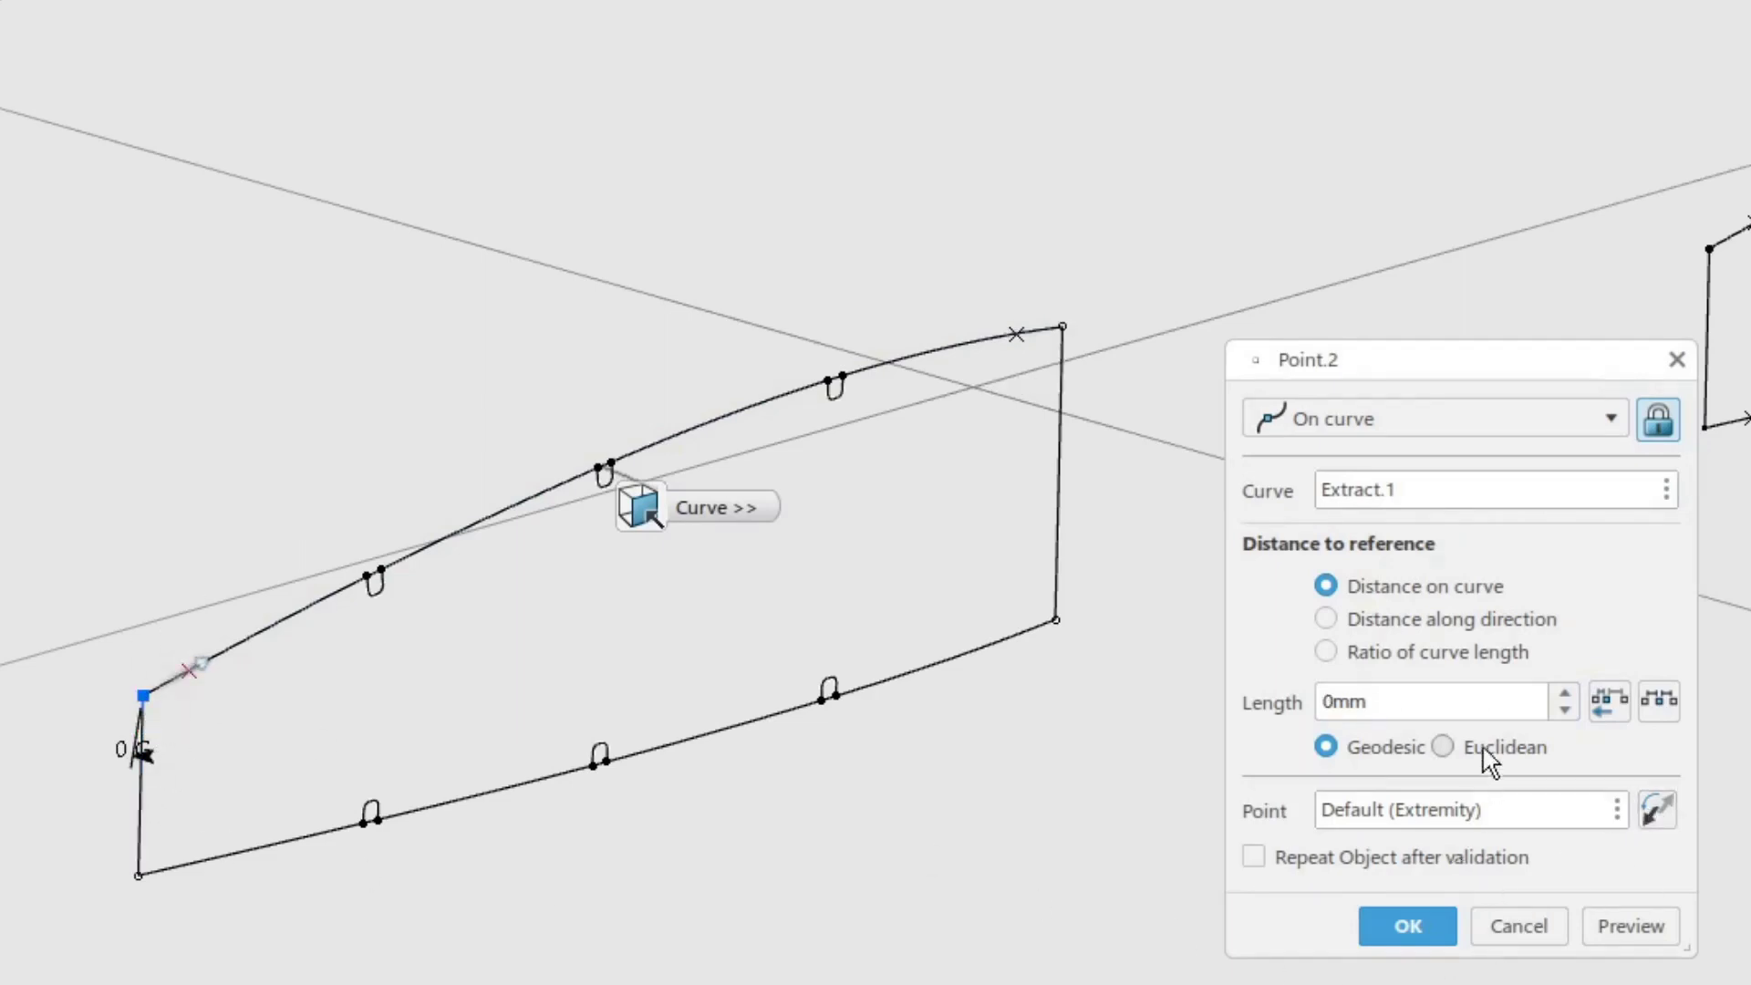
pyautogui.doubleClick(1345, 703)
pyautogui.write('45')
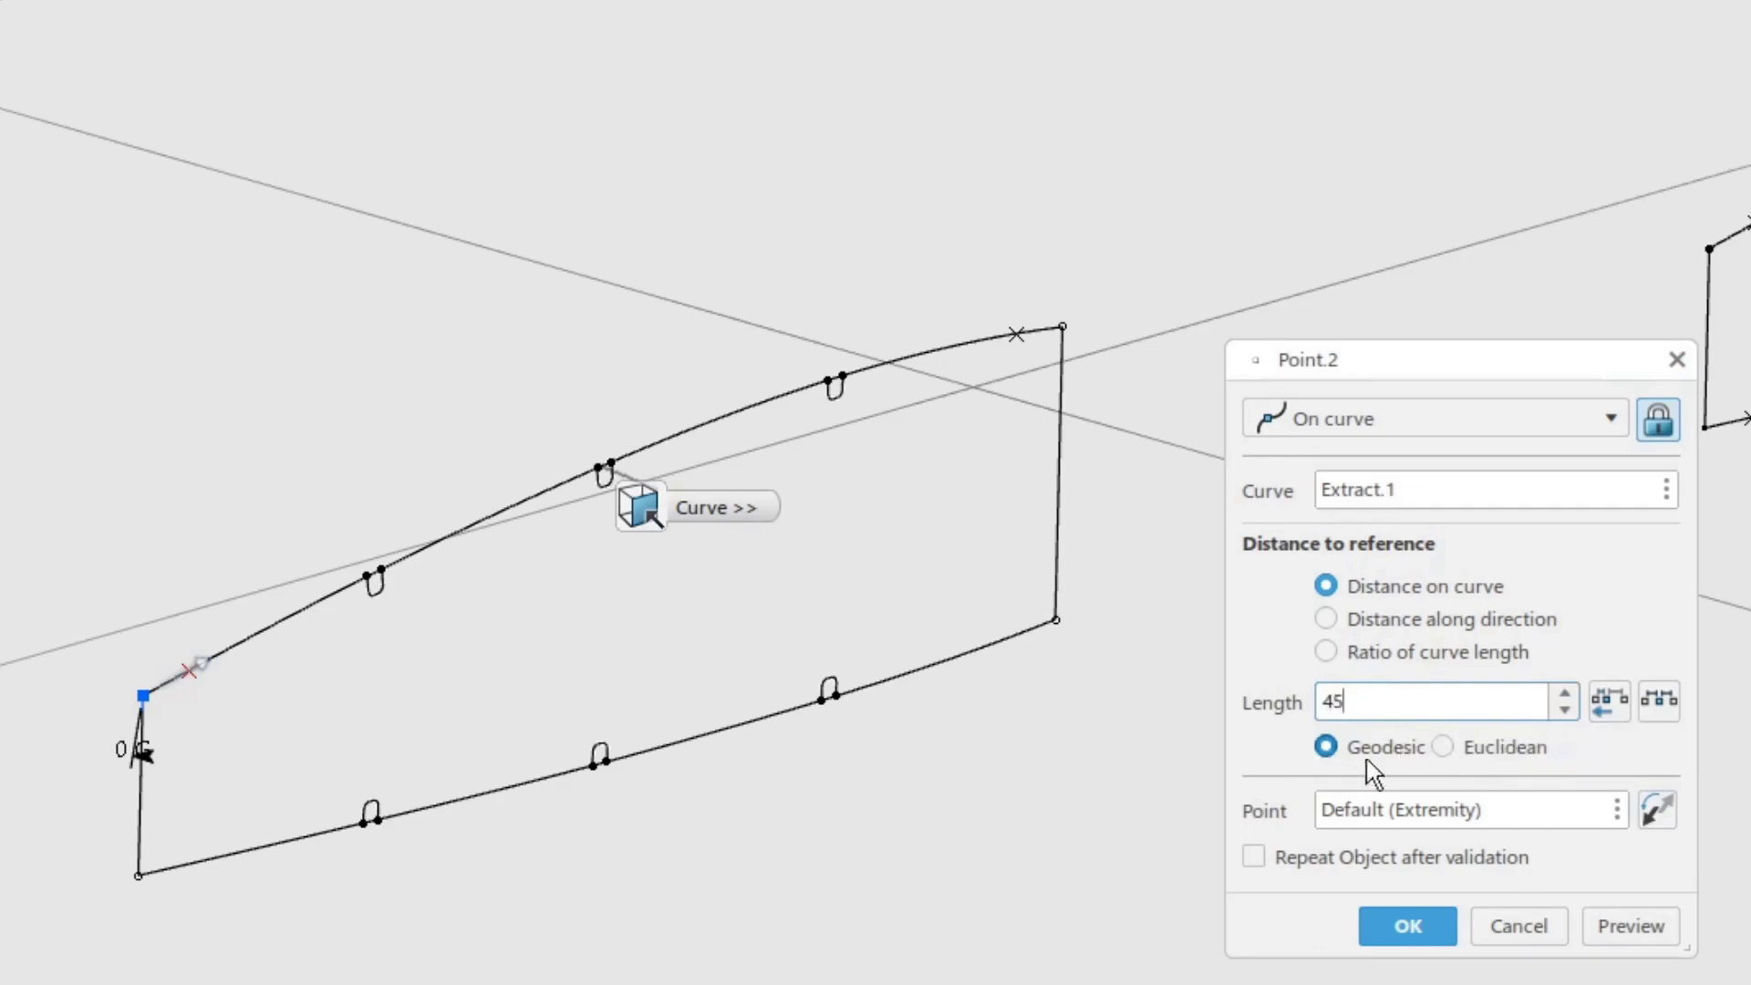
pyautogui.click(1407, 919)
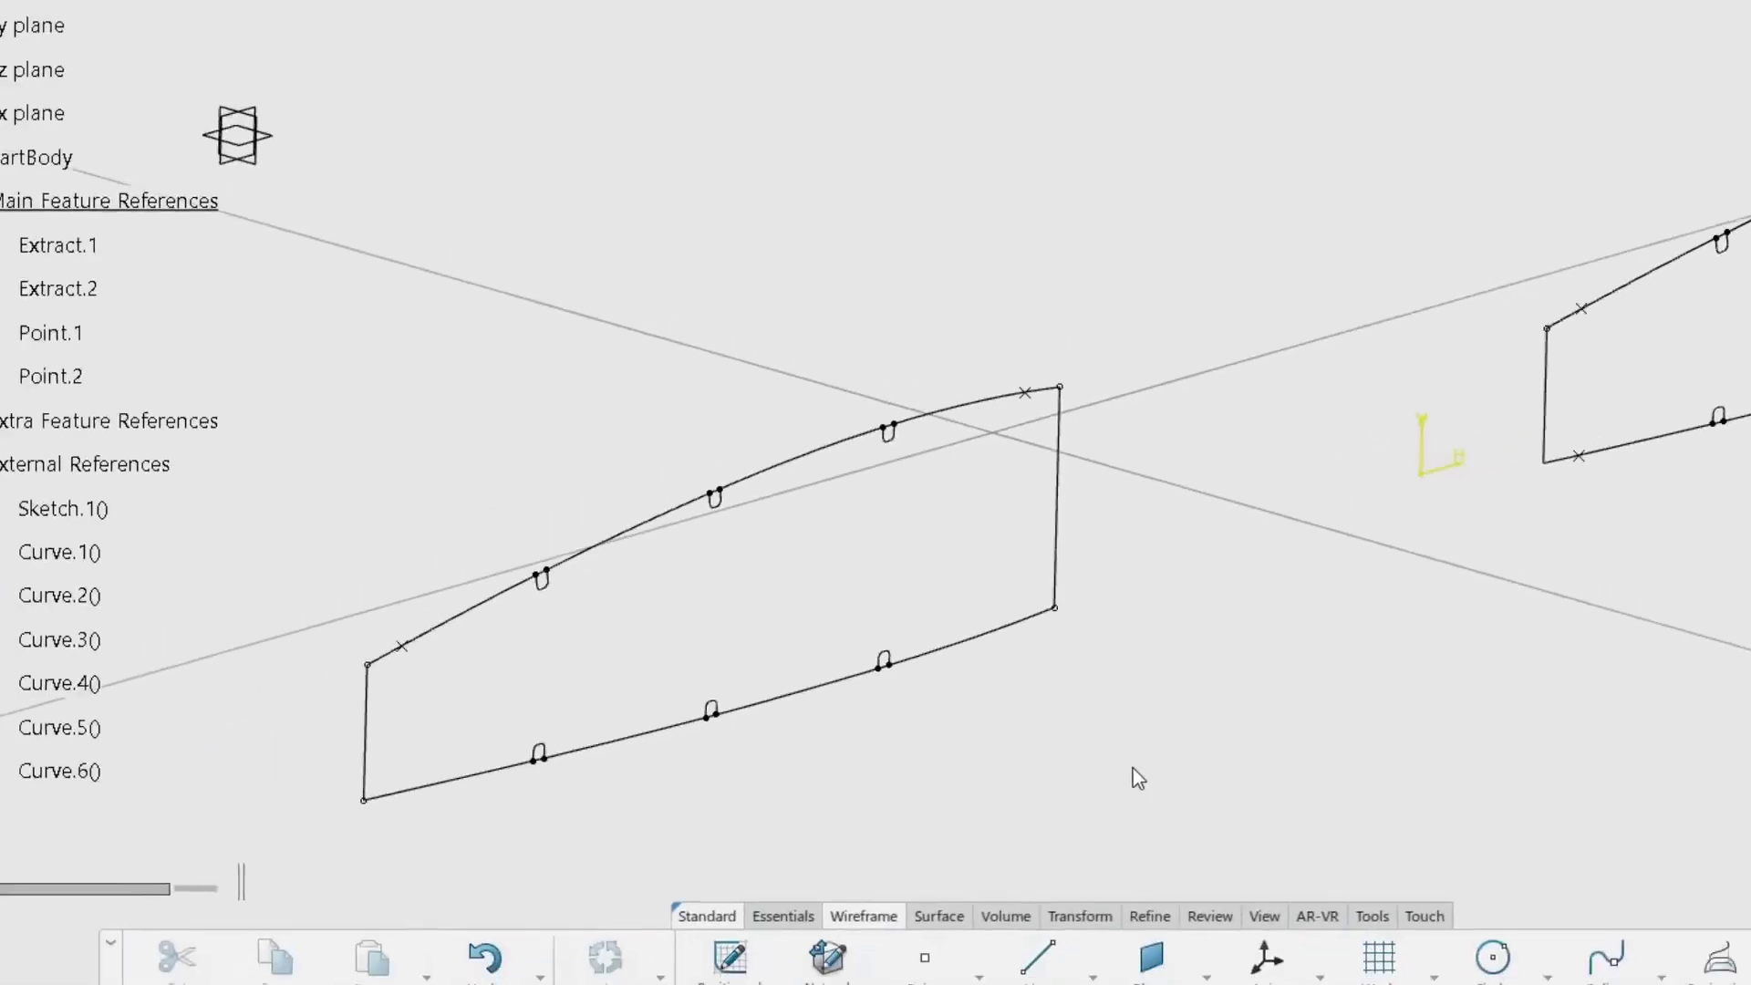
# Create a point on the extracted bottom curve, Extract.2, at a geodesic distance of 45 mm from the extremity at the rib's shorter end.
pyautogui.click(925, 962)
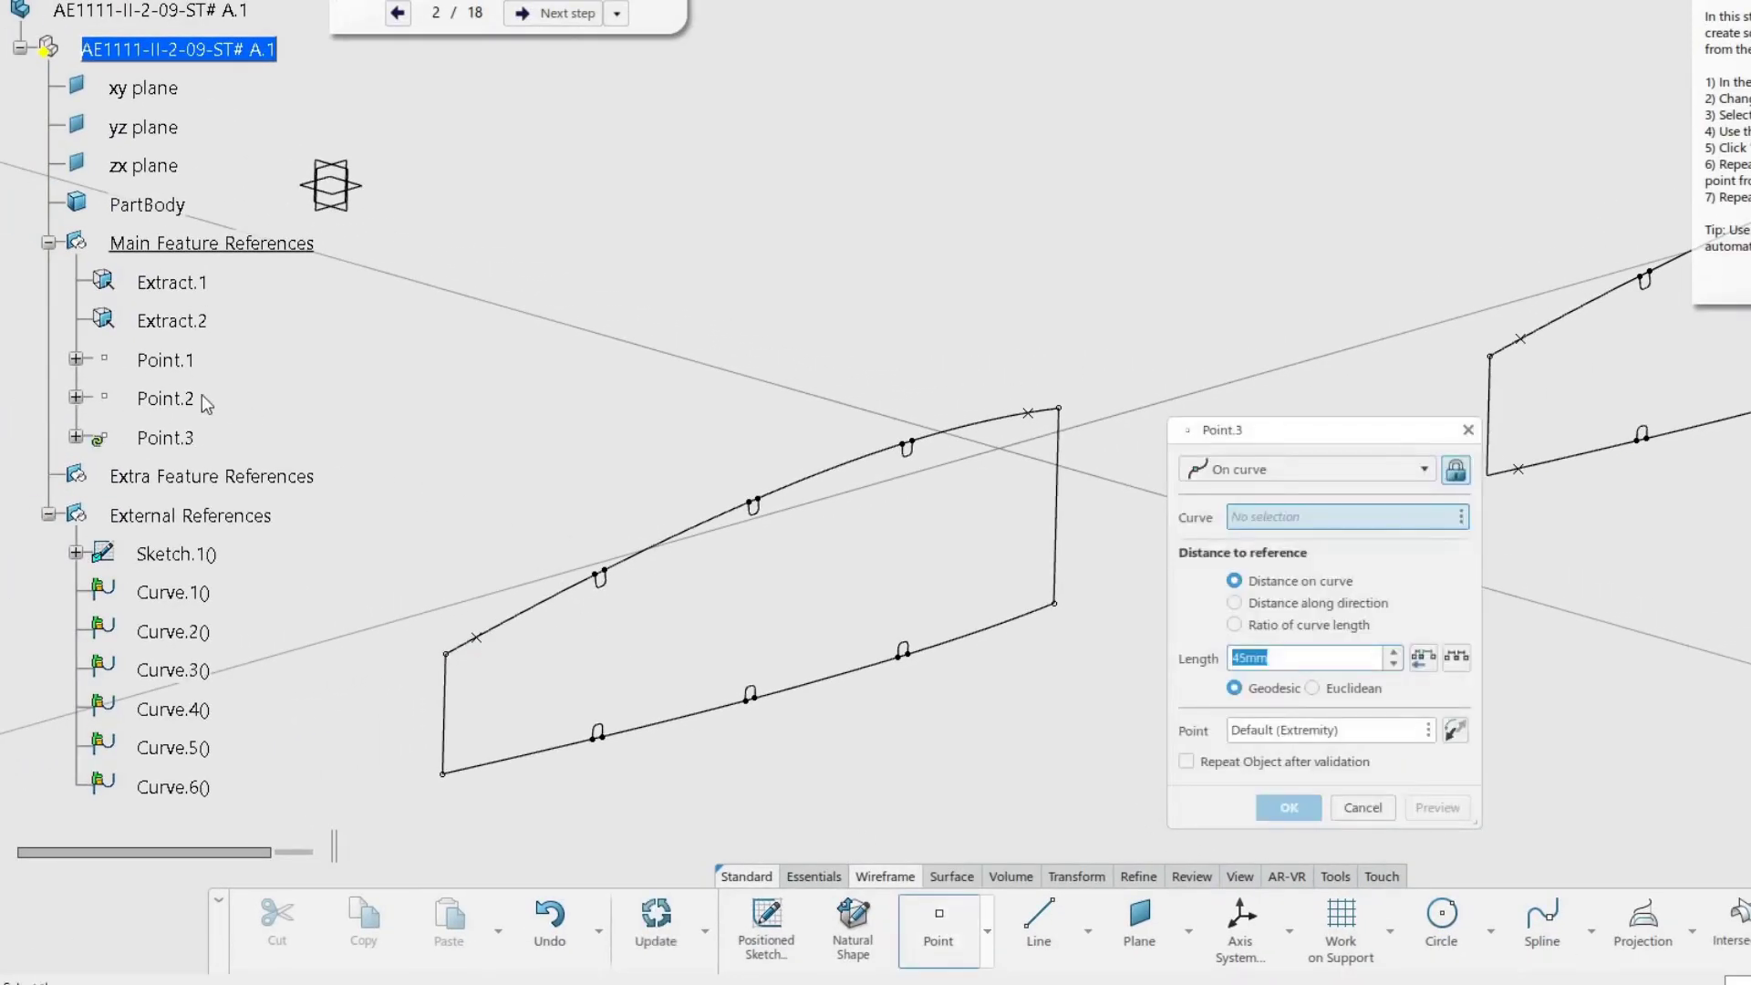
pyautogui.click(195, 320)
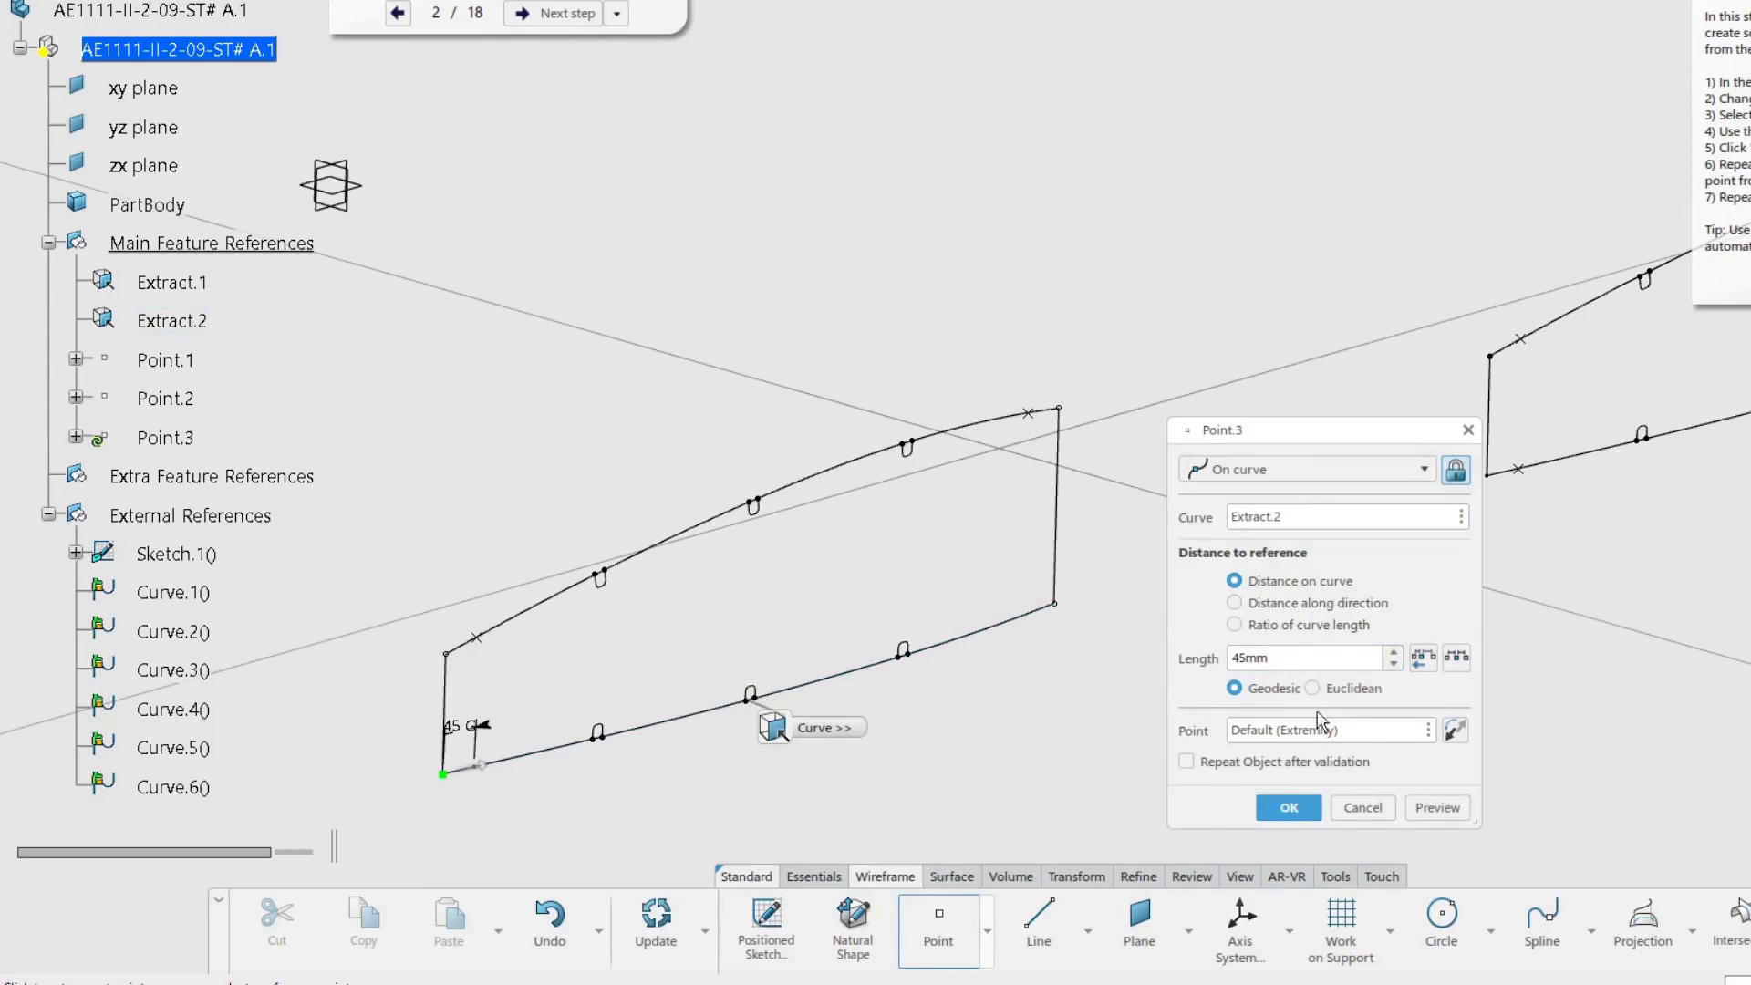
pyautogui.click(1288, 807)
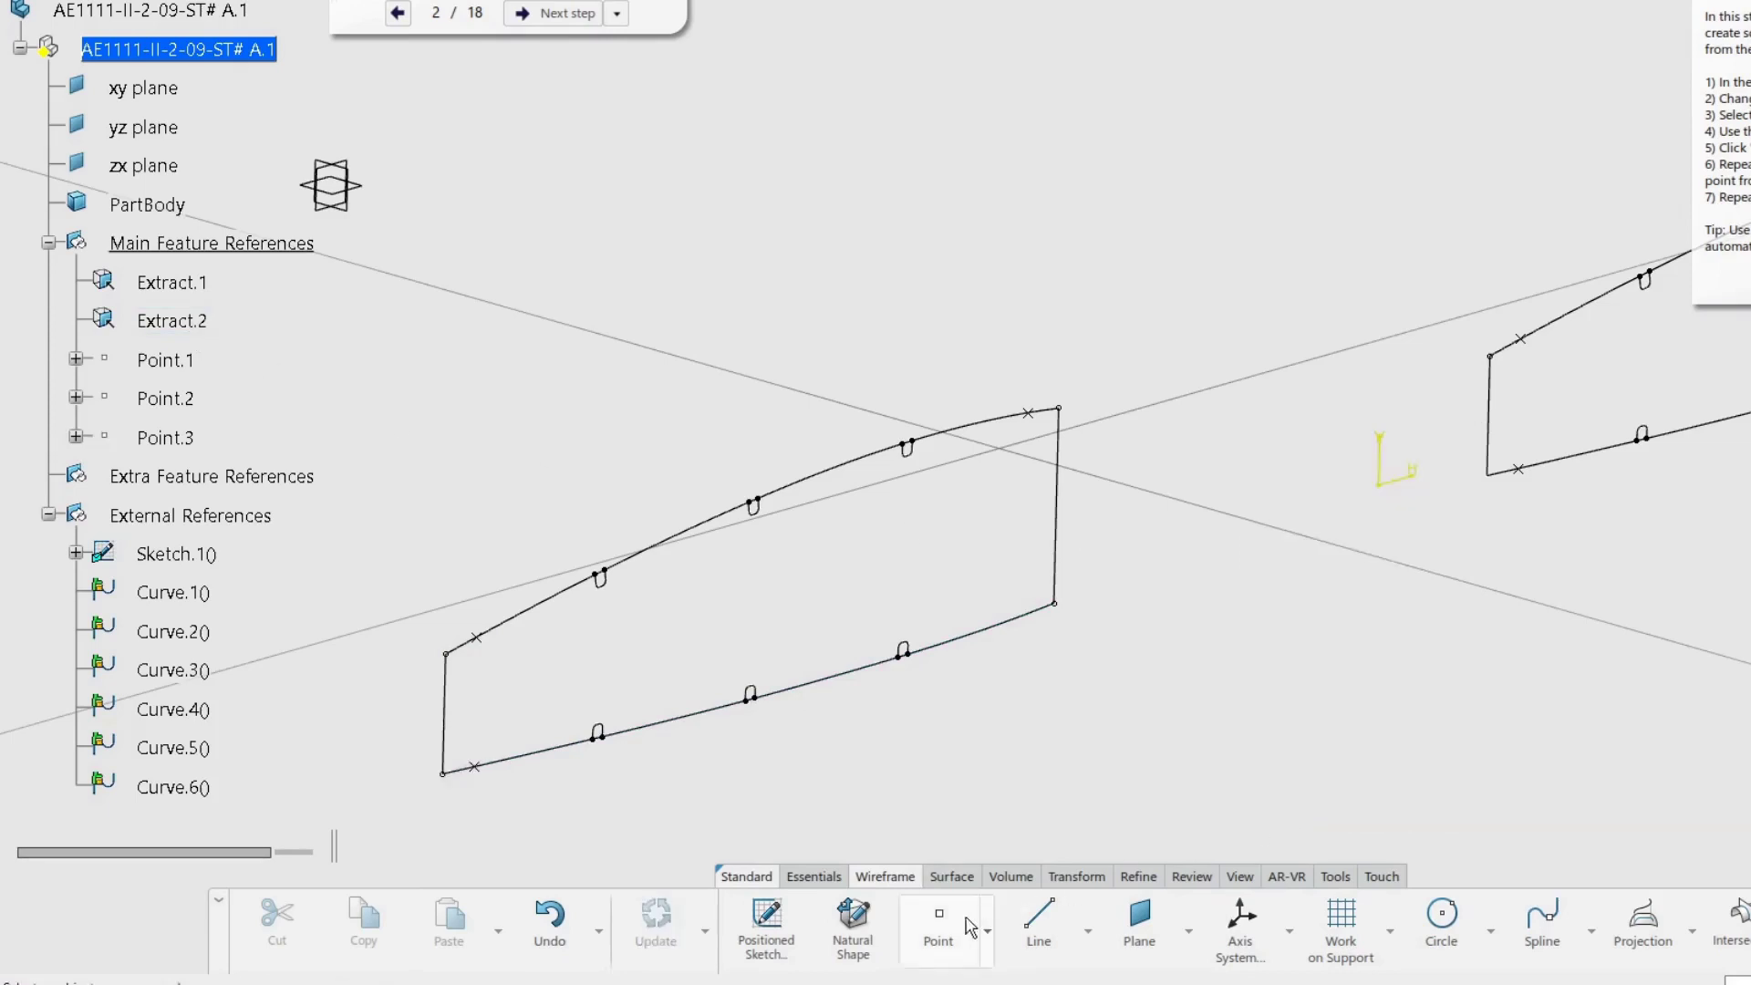
# Create a point on Extract.2 at 45 mm geodesic distance, measured from the opposite extremity at the rib's taller end.
pyautogui.click(939, 926)
pyautogui.click(192, 320)
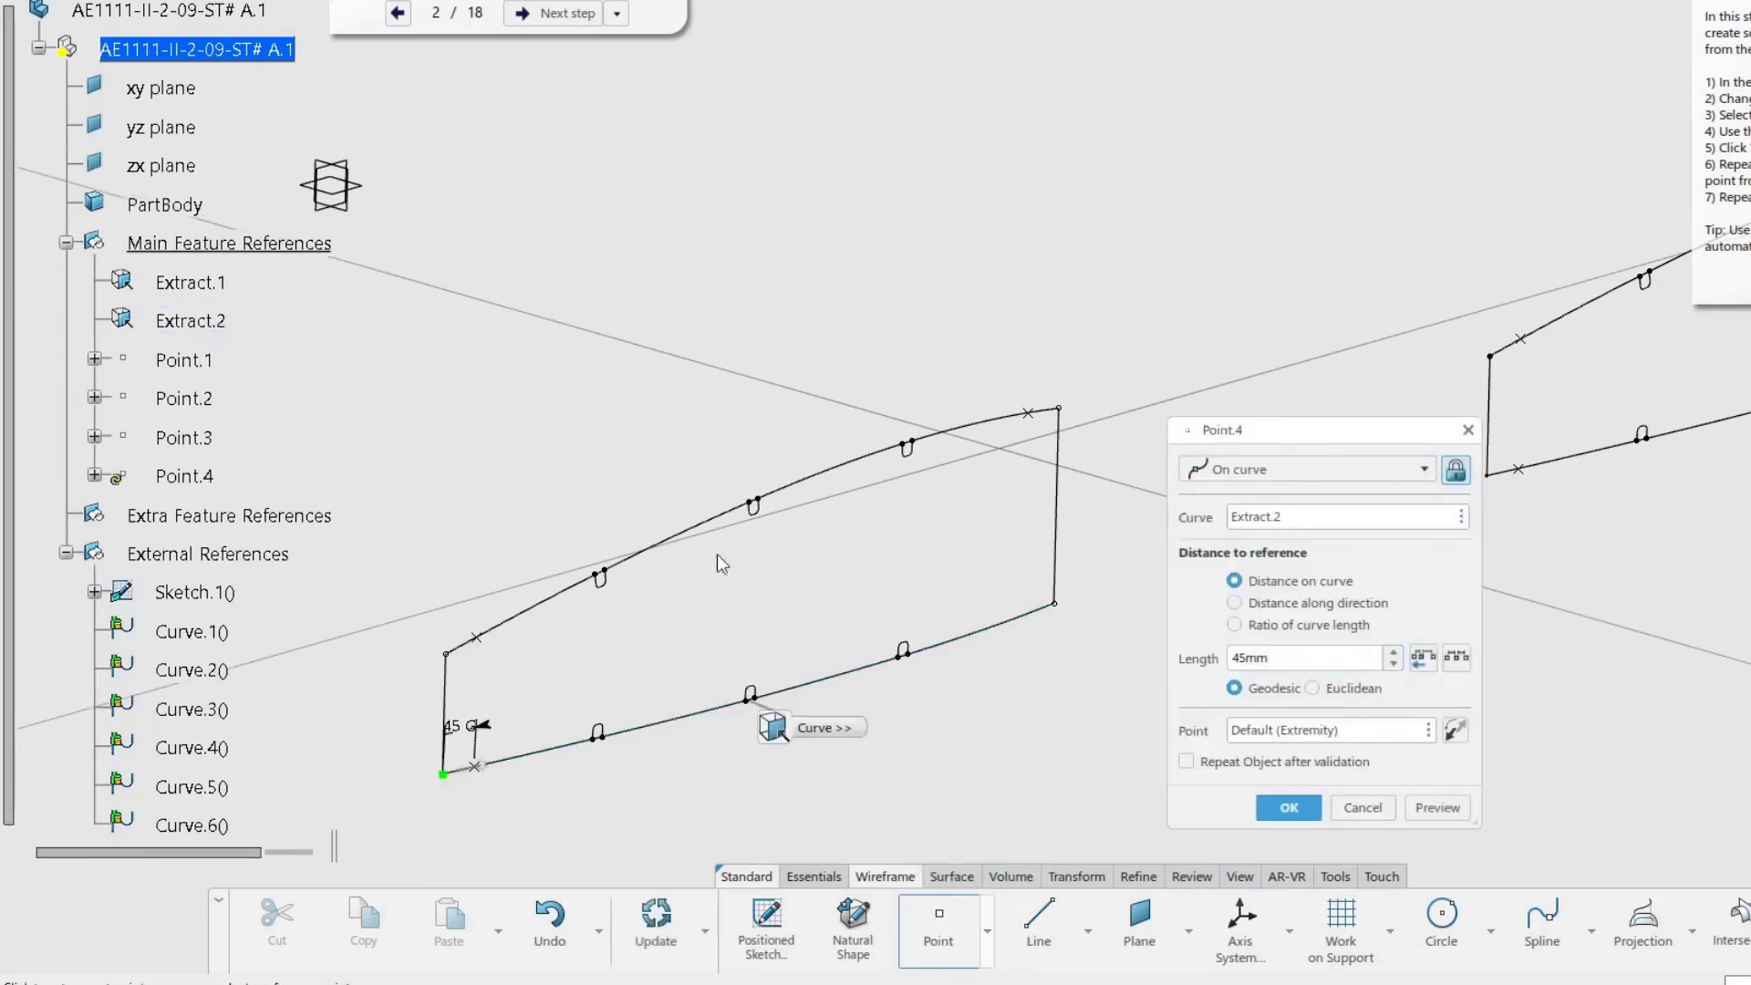
pyautogui.click(1455, 729)
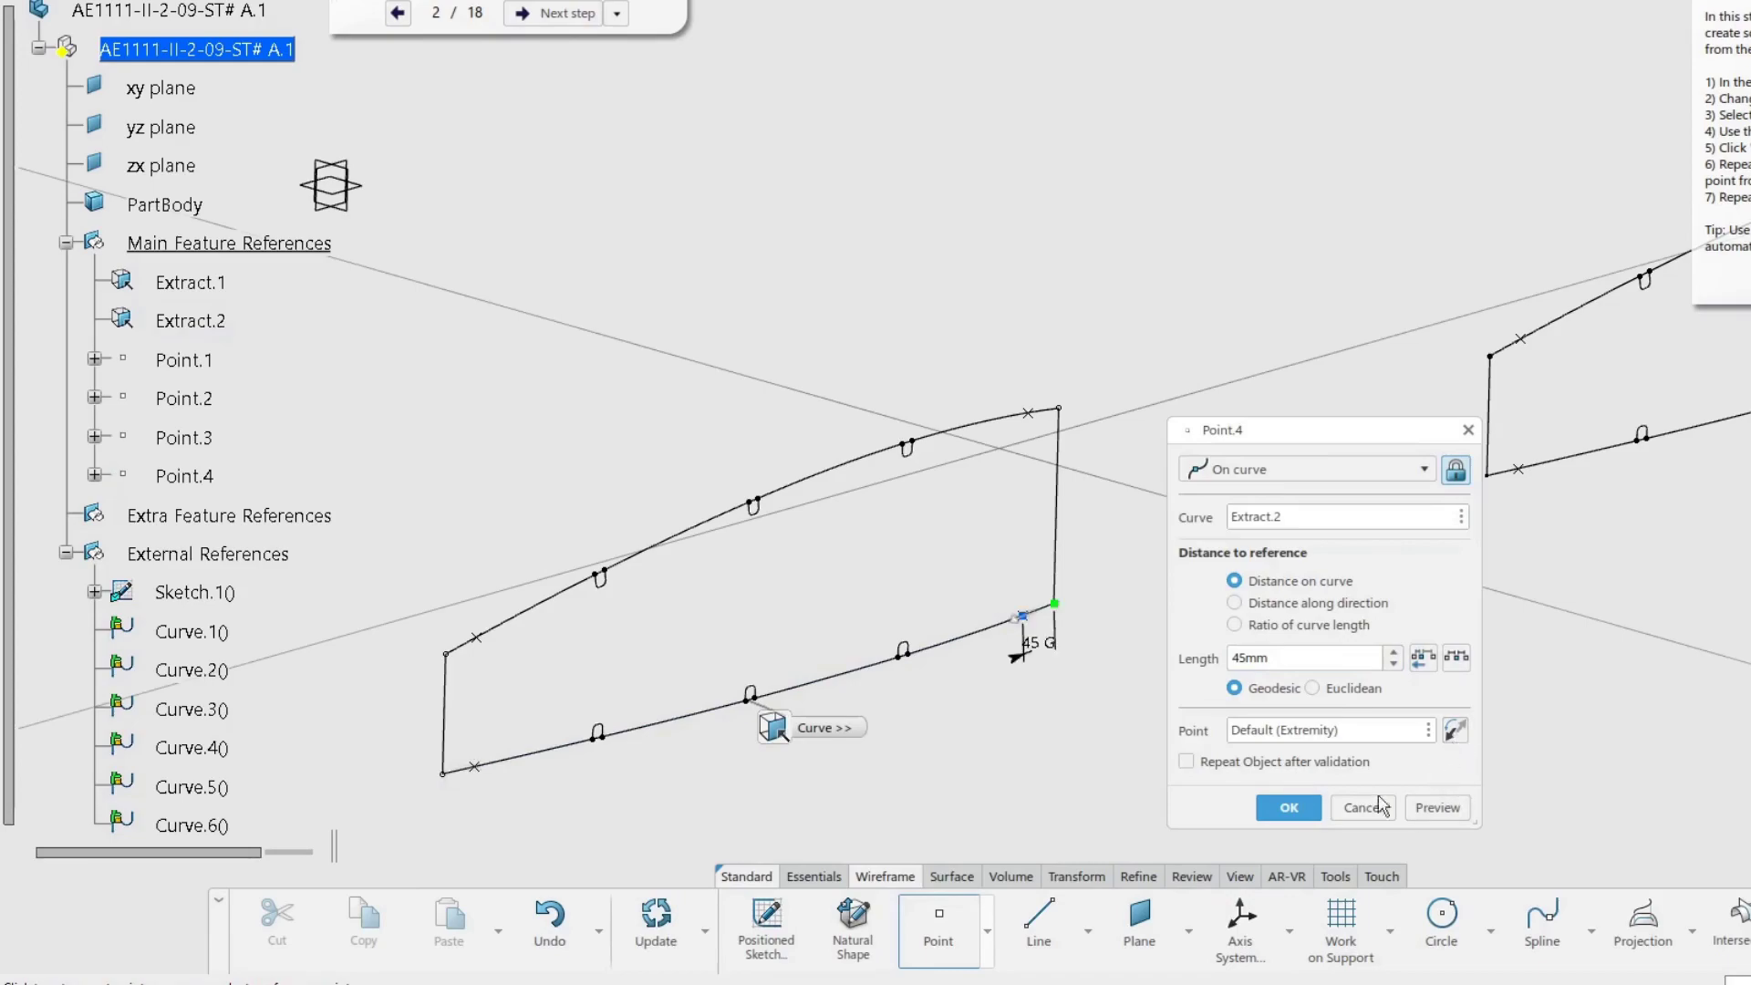
pyautogui.click(1289, 807)
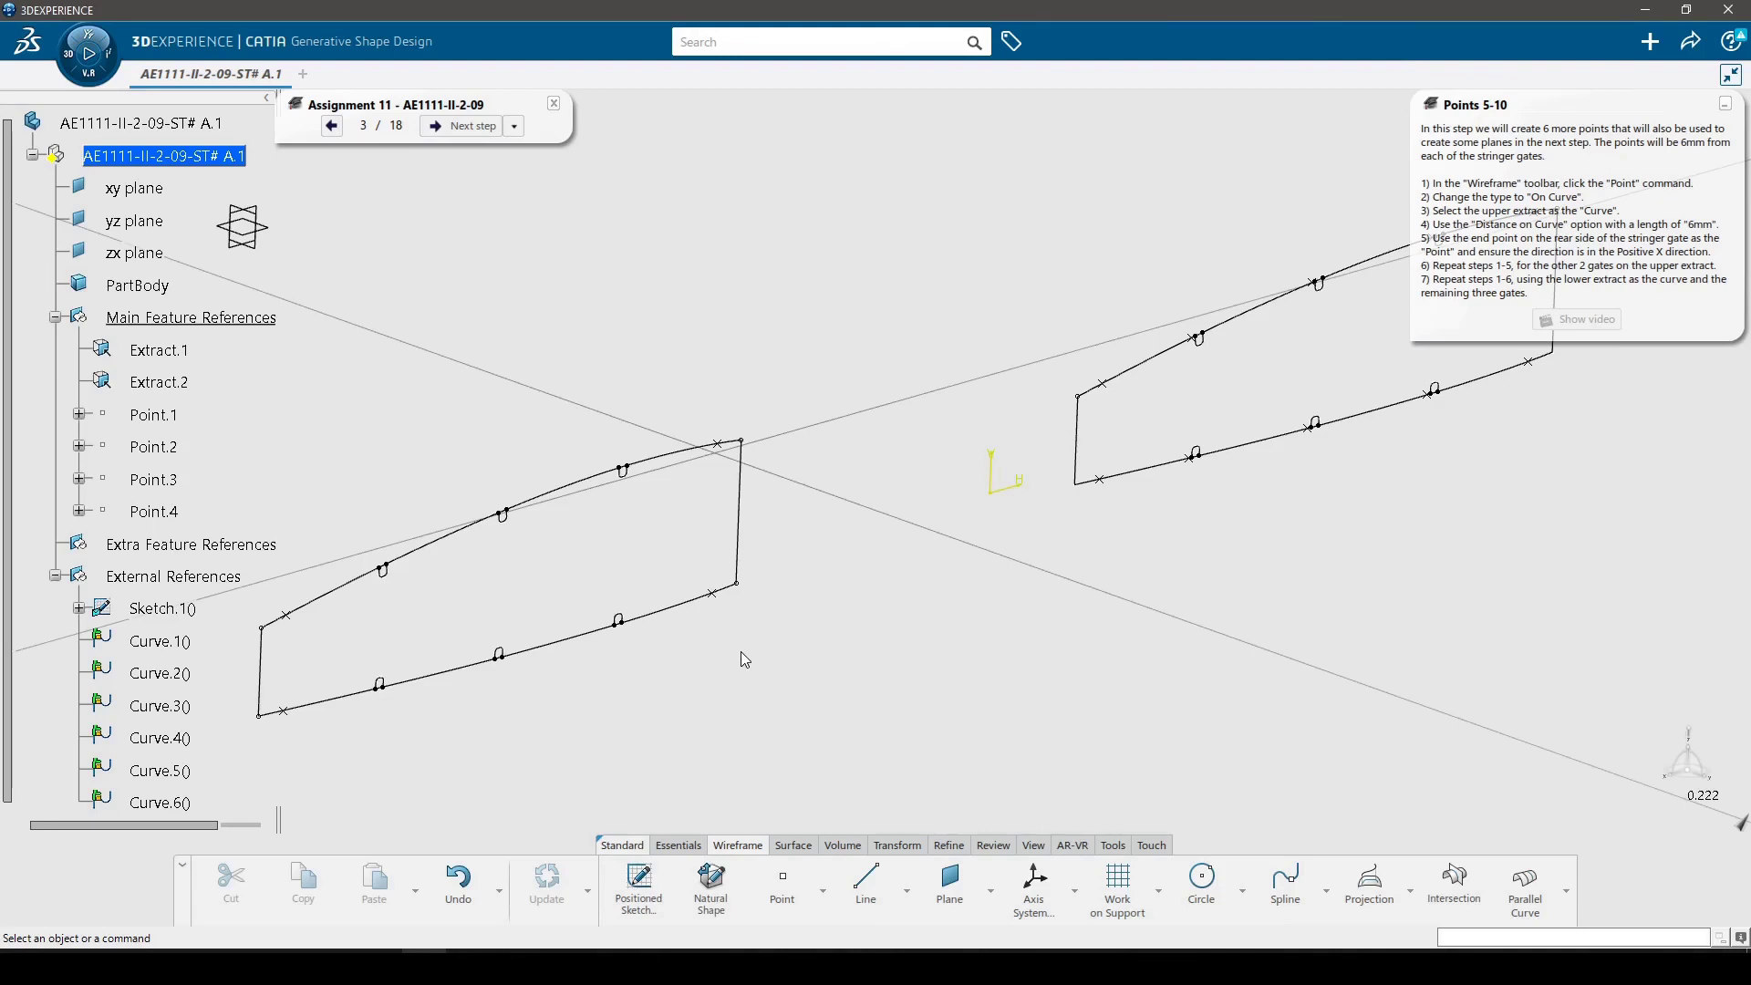
# Create a point on Extract.1 6 mm from the rear end point of the upper stringer gate nearest the taller end, towards the shorter end.
pyautogui.click(784, 887)
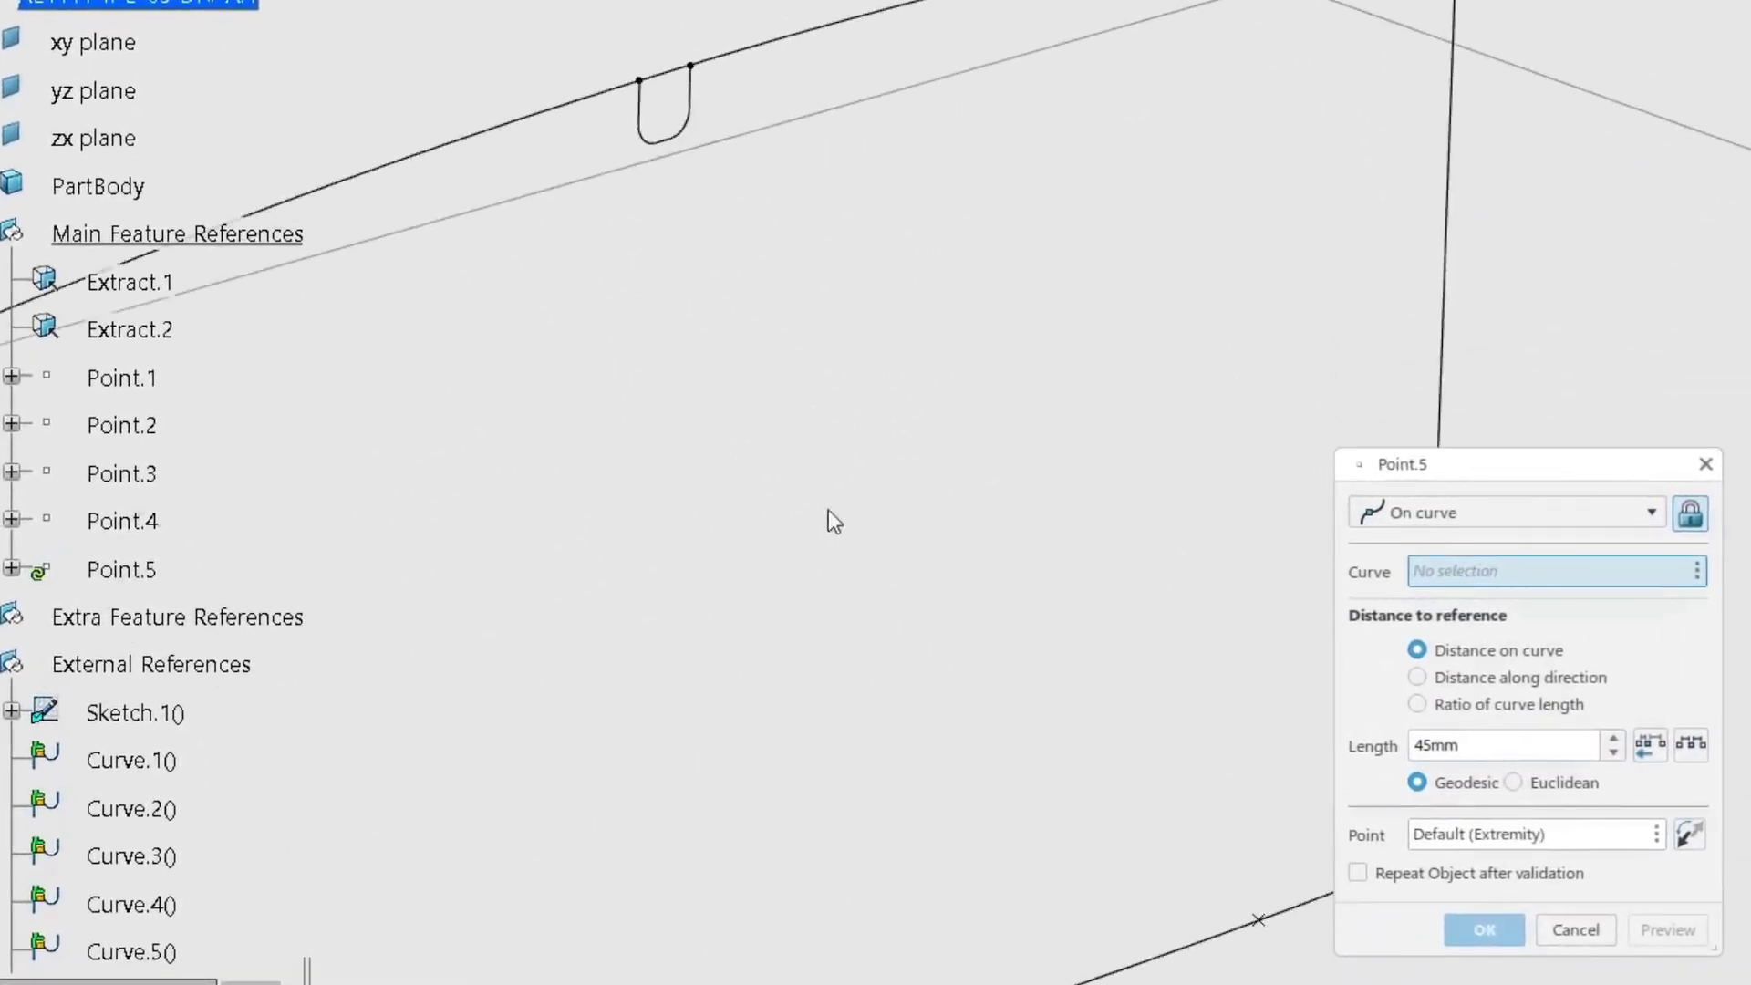
pyautogui.moveTo(828, 510); pyautogui.dragTo(1026, 784, button='middle')
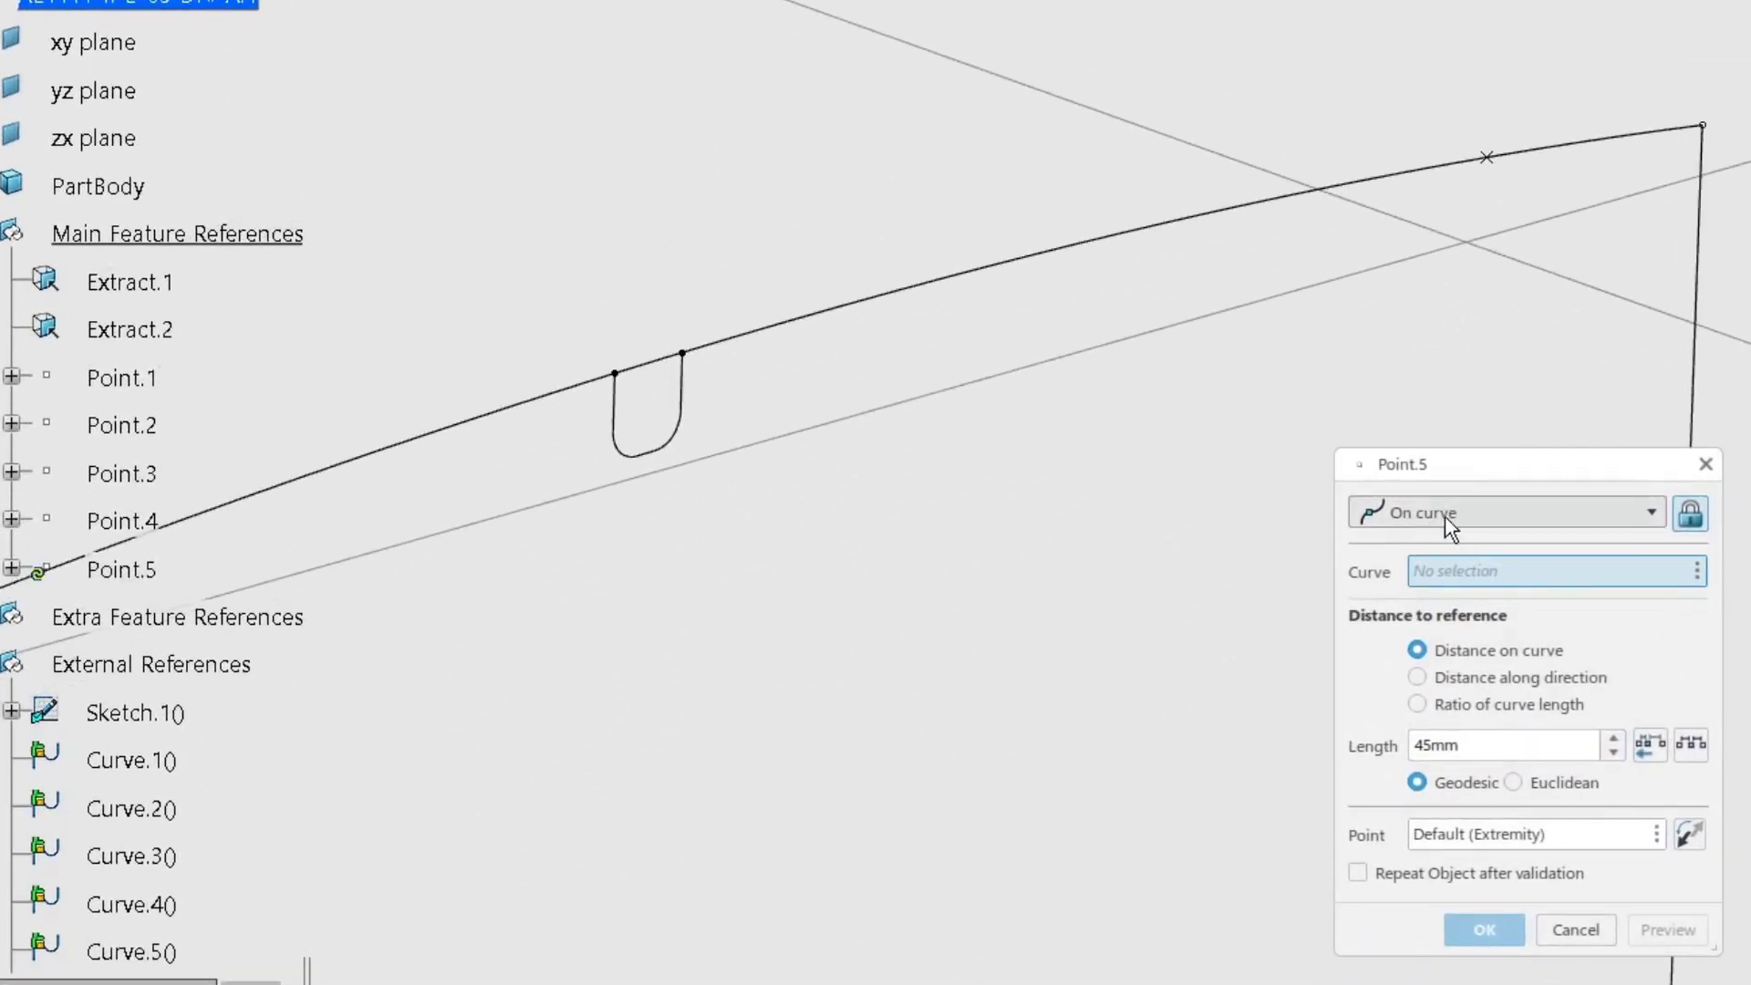
pyautogui.moveTo(686, 604); pyautogui.dragTo(1093, 651, button='middle')
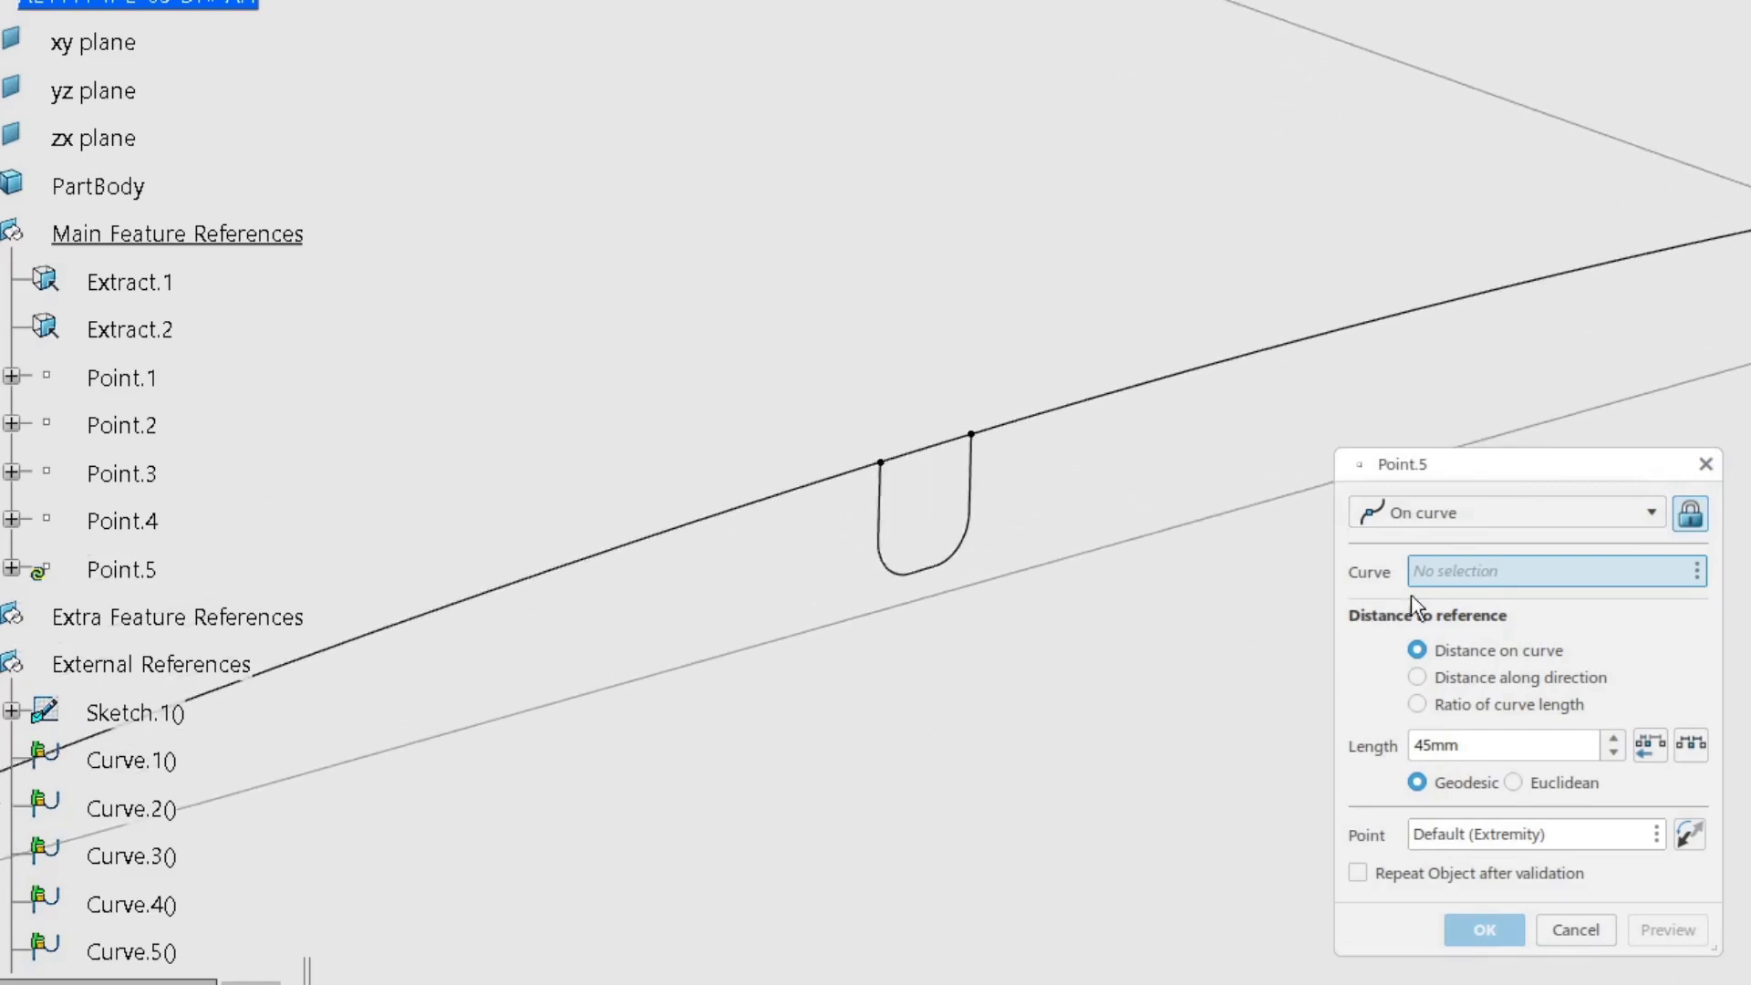
pyautogui.click(154, 285)
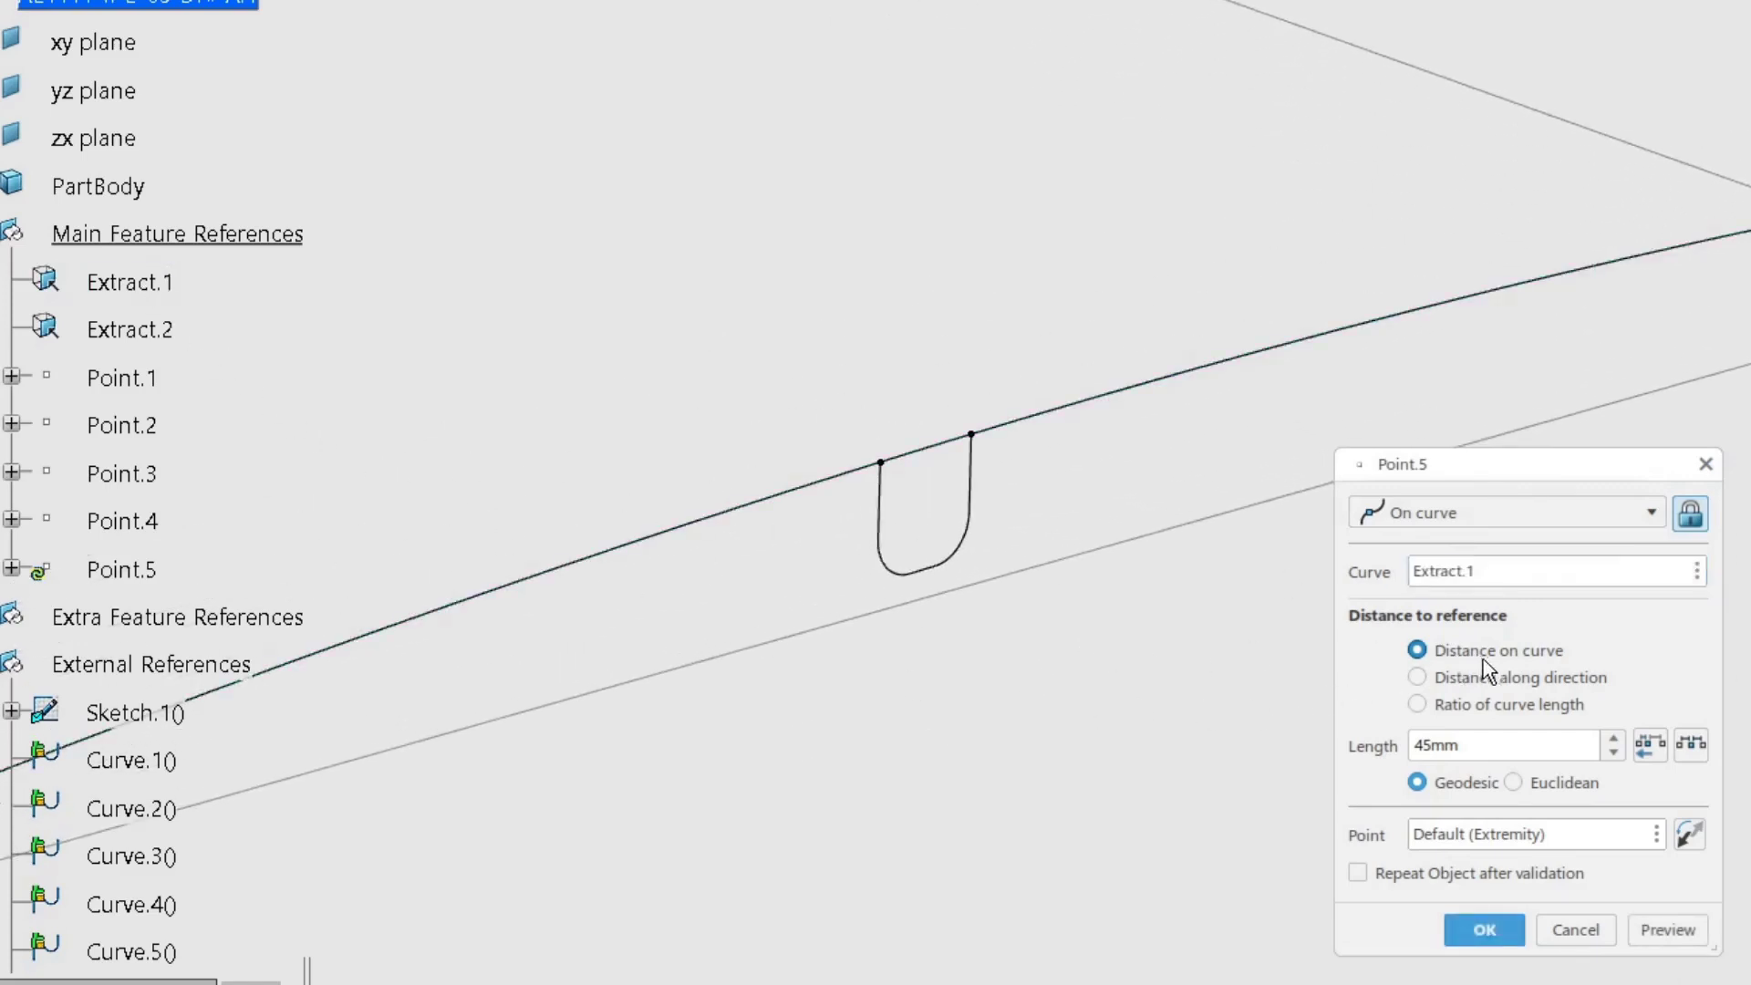
pyautogui.moveTo(1494, 745); pyautogui.dragTo(1372, 743)
pyautogui.write('6')
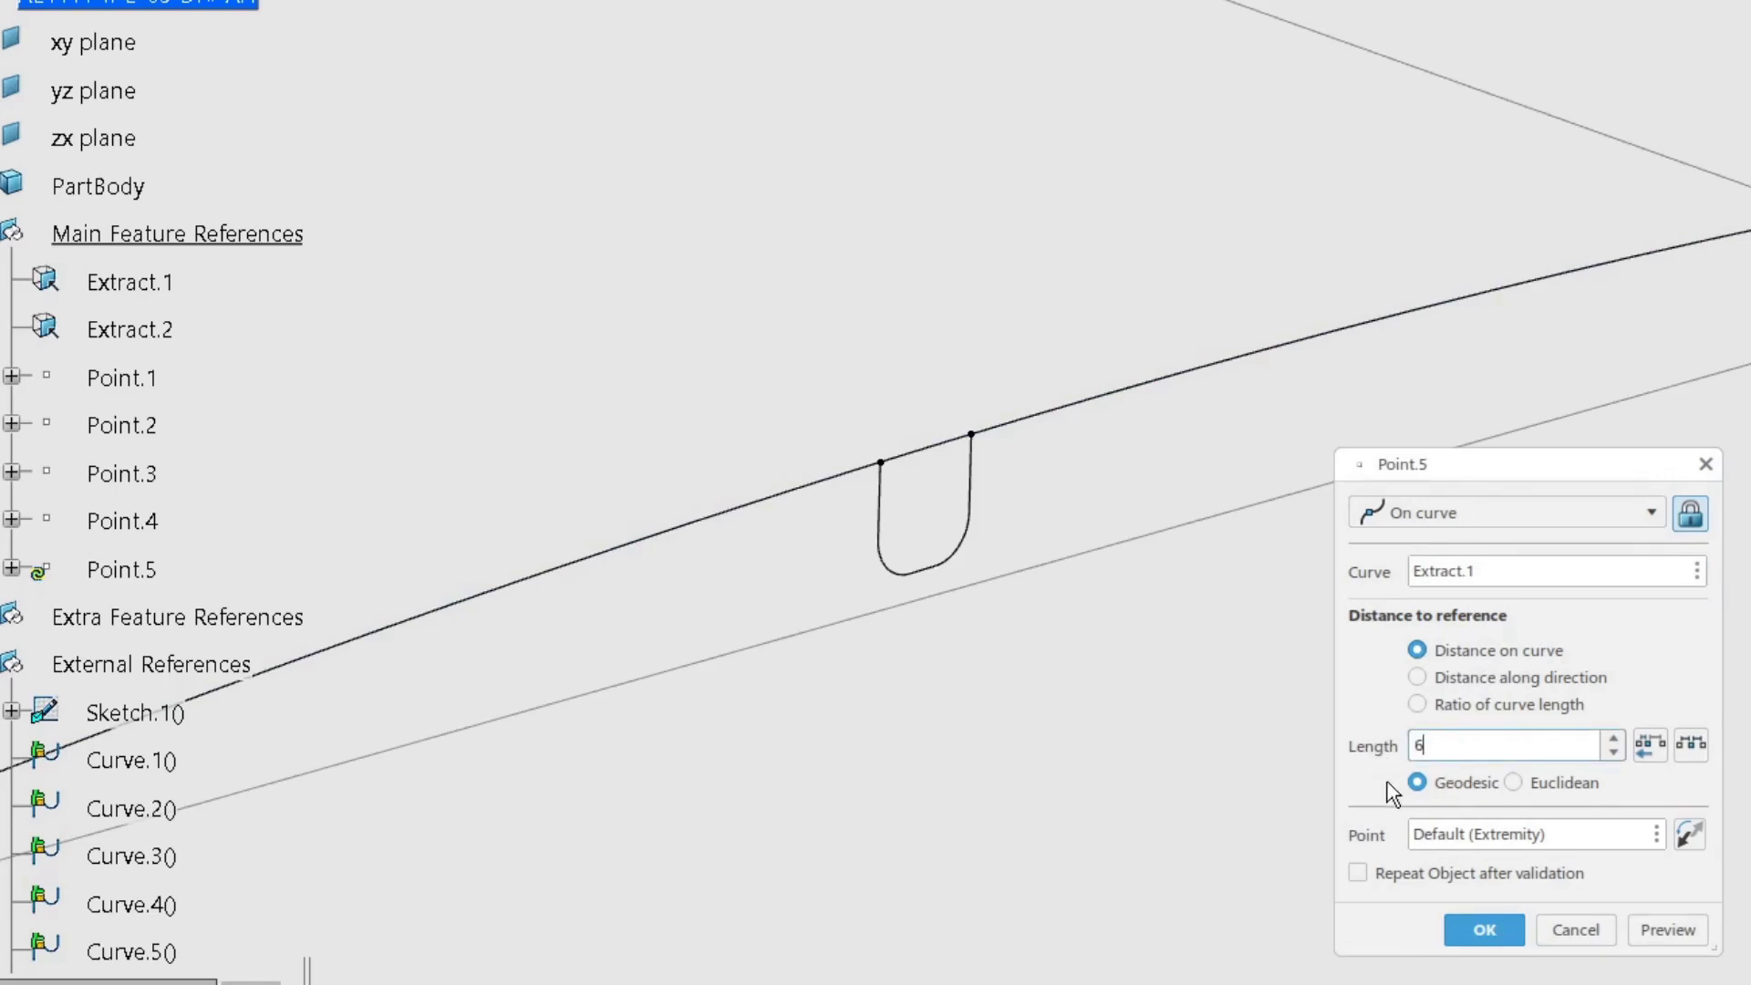
pyautogui.press('Return')
pyautogui.click(1463, 834)
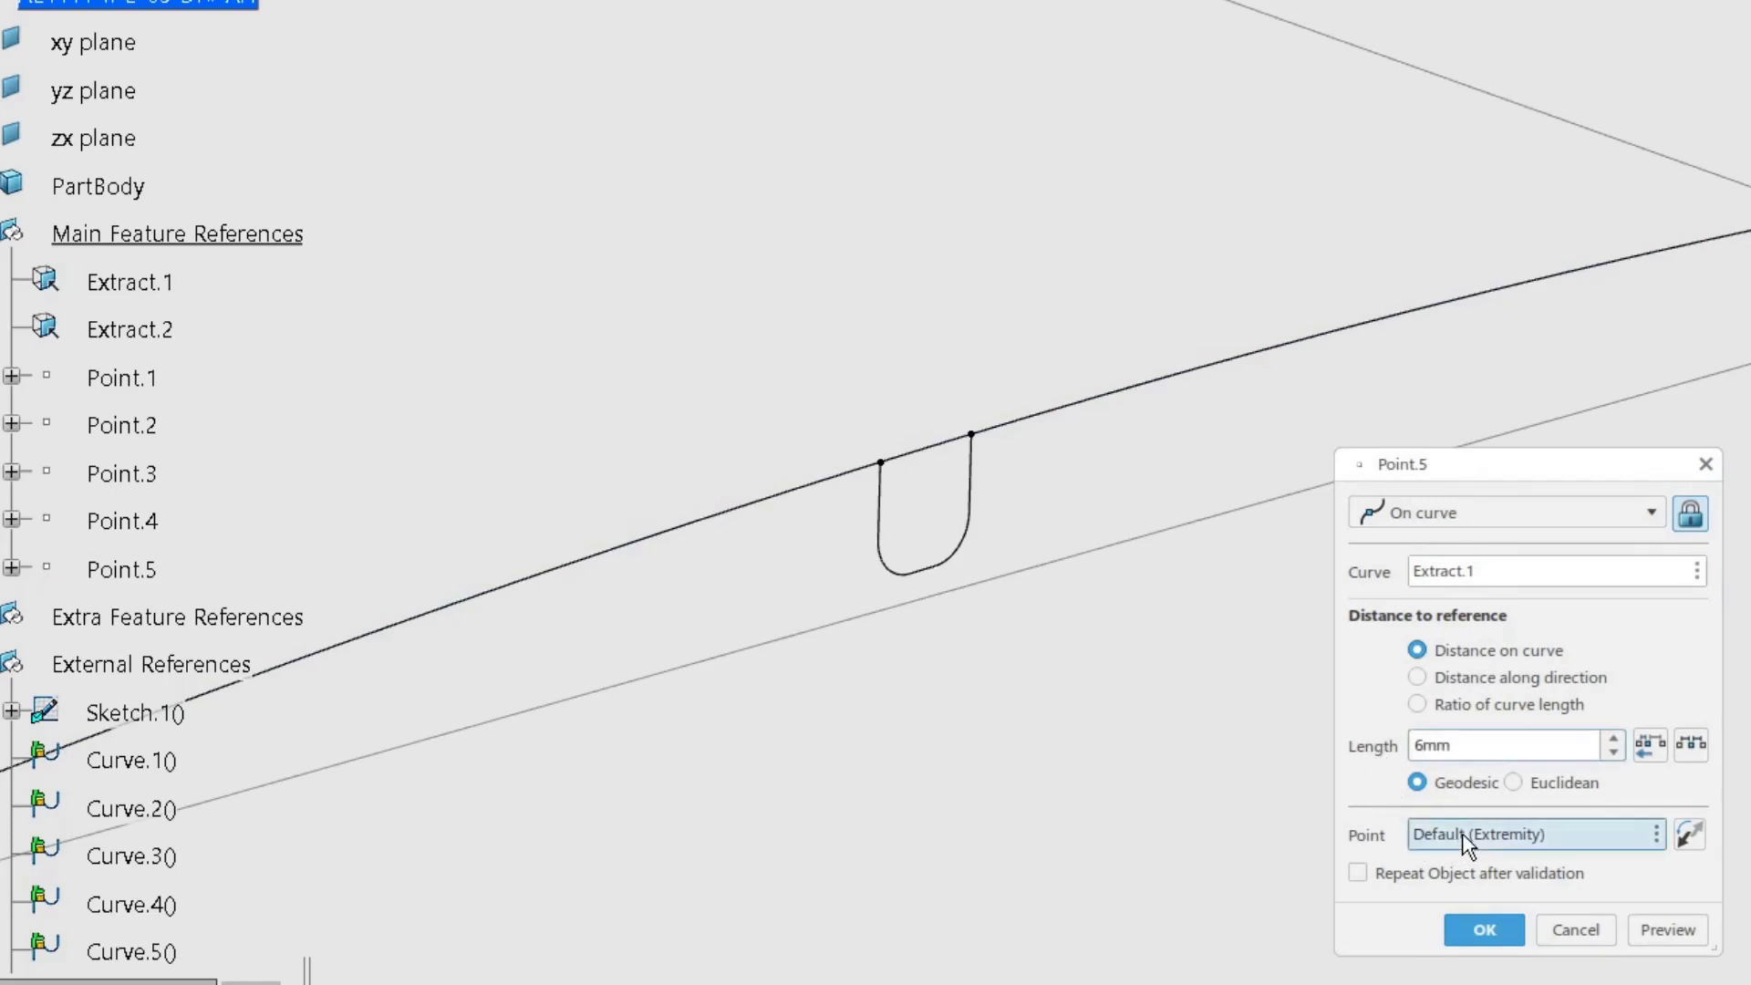
pyautogui.click(885, 464)
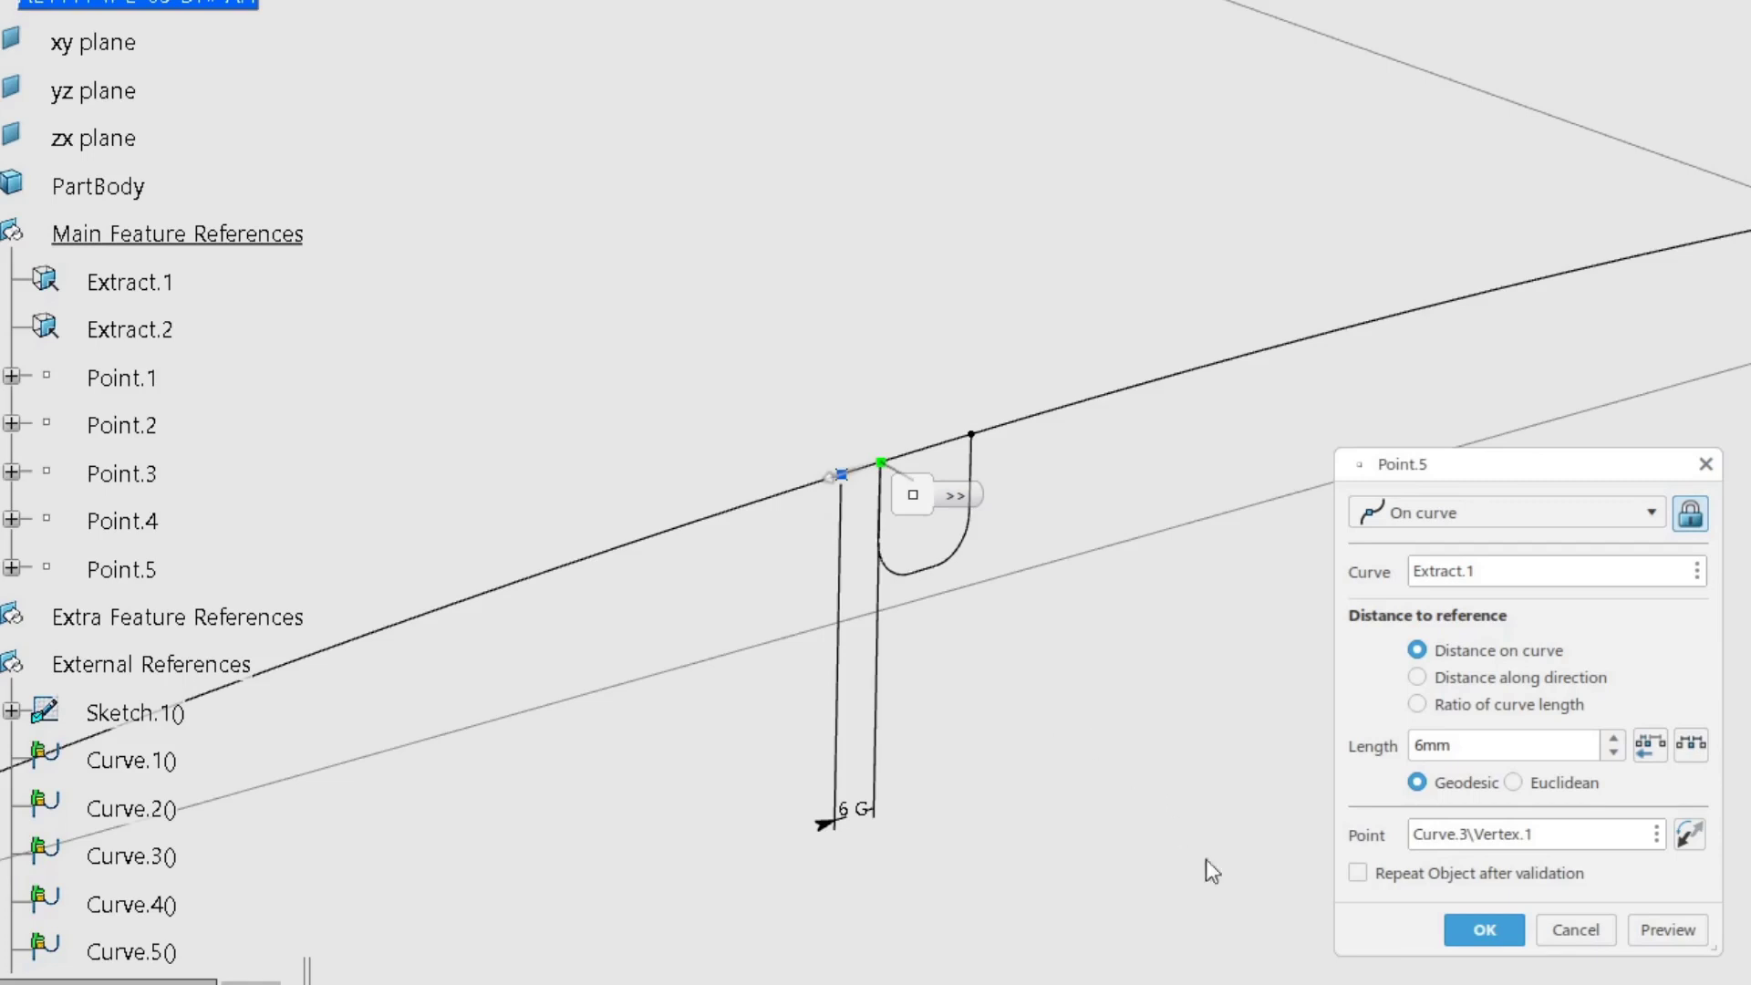
pyautogui.click(1482, 929)
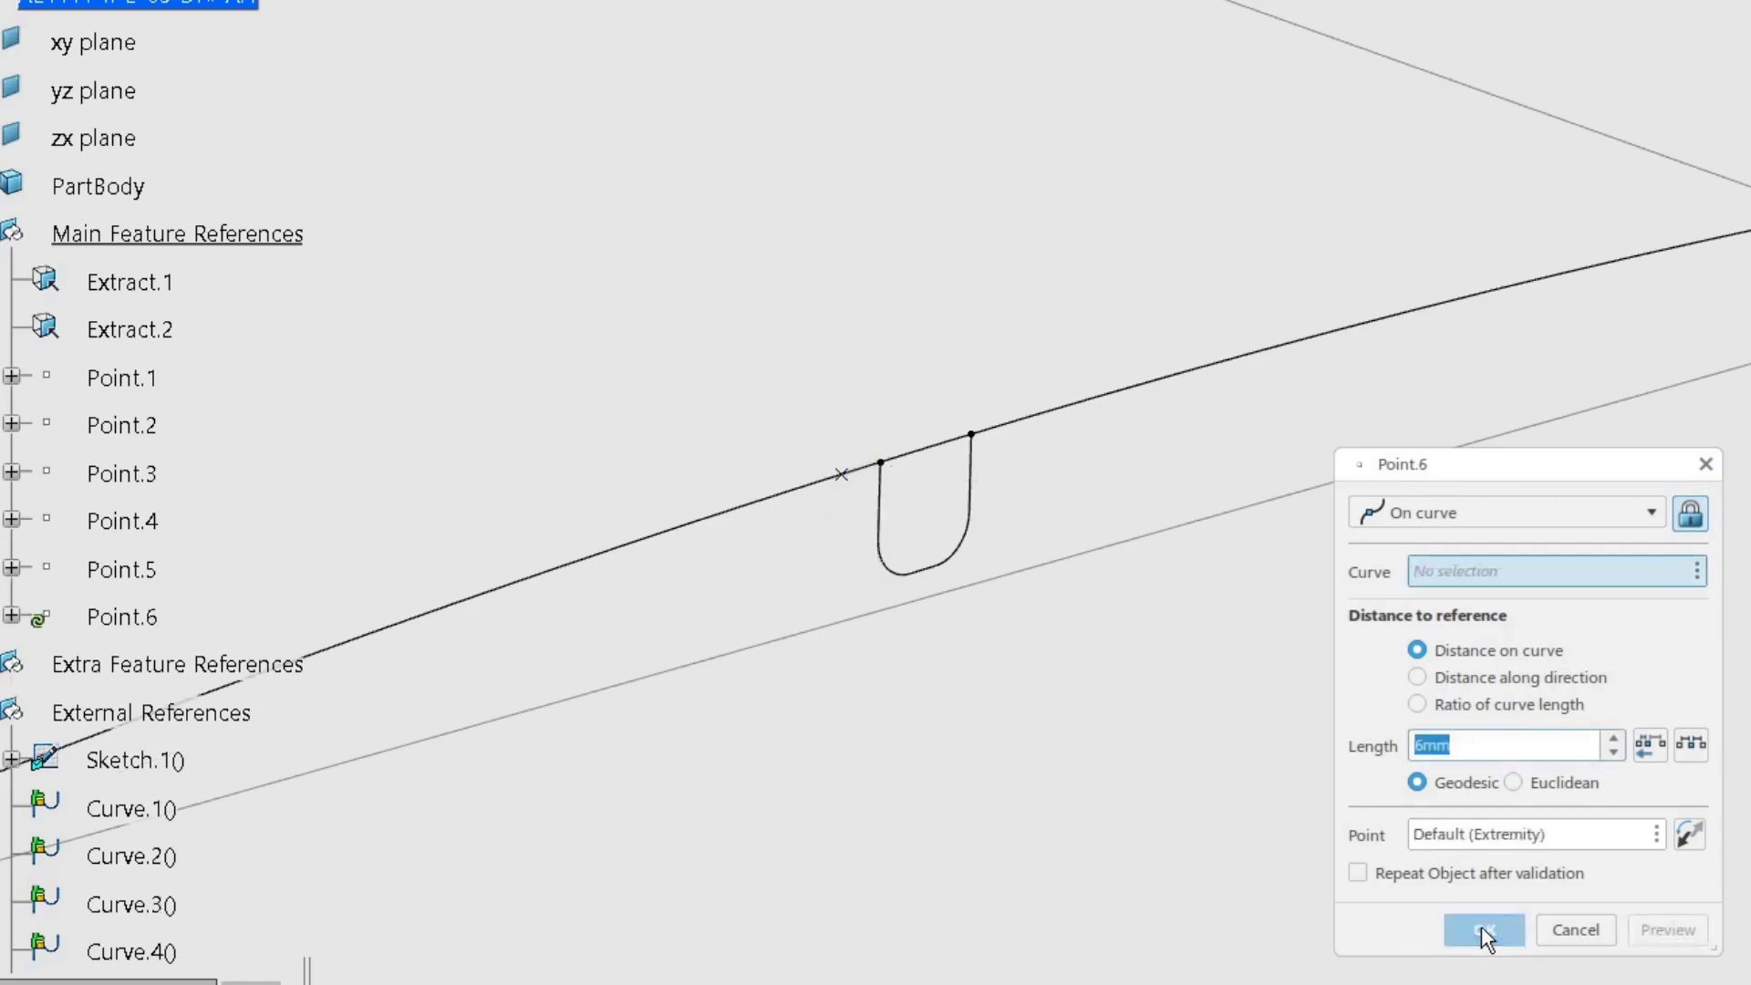
# Create a point on Extract.1 6 mm from the rear end point of the middle upper stringer gate, towards the shorter end.
pyautogui.moveTo(533, 837); pyautogui.dragTo(1220, 618, button='middle')
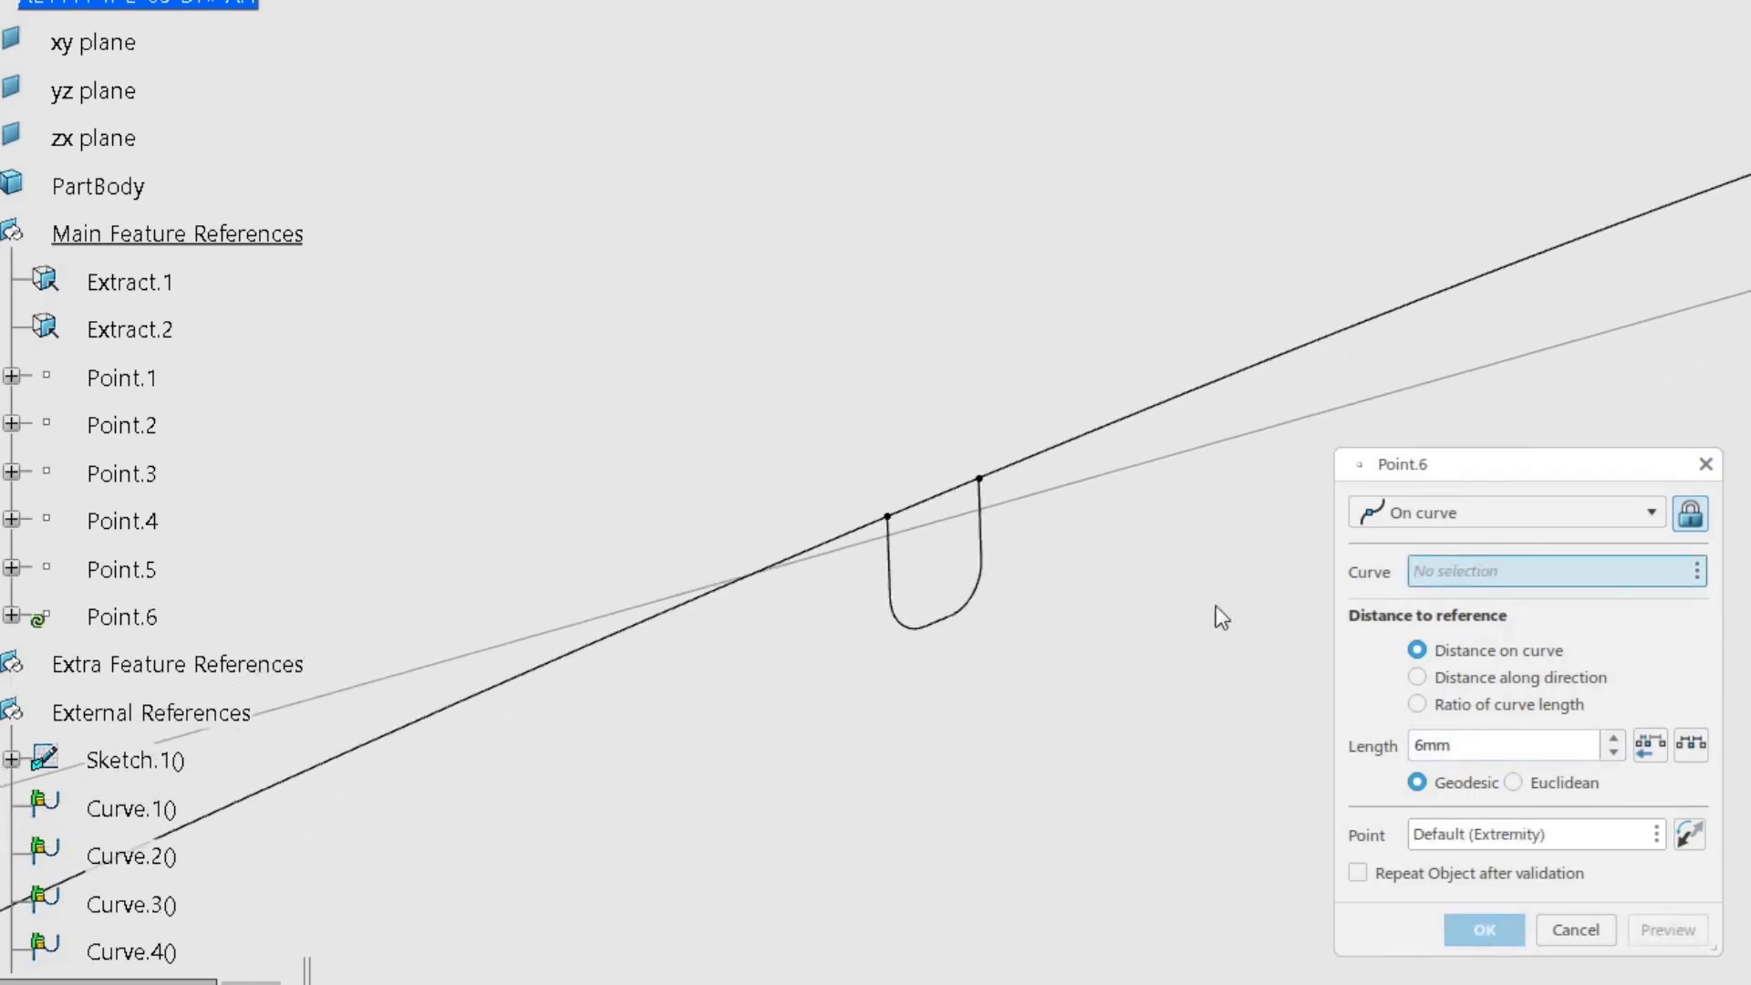
pyautogui.click(157, 285)
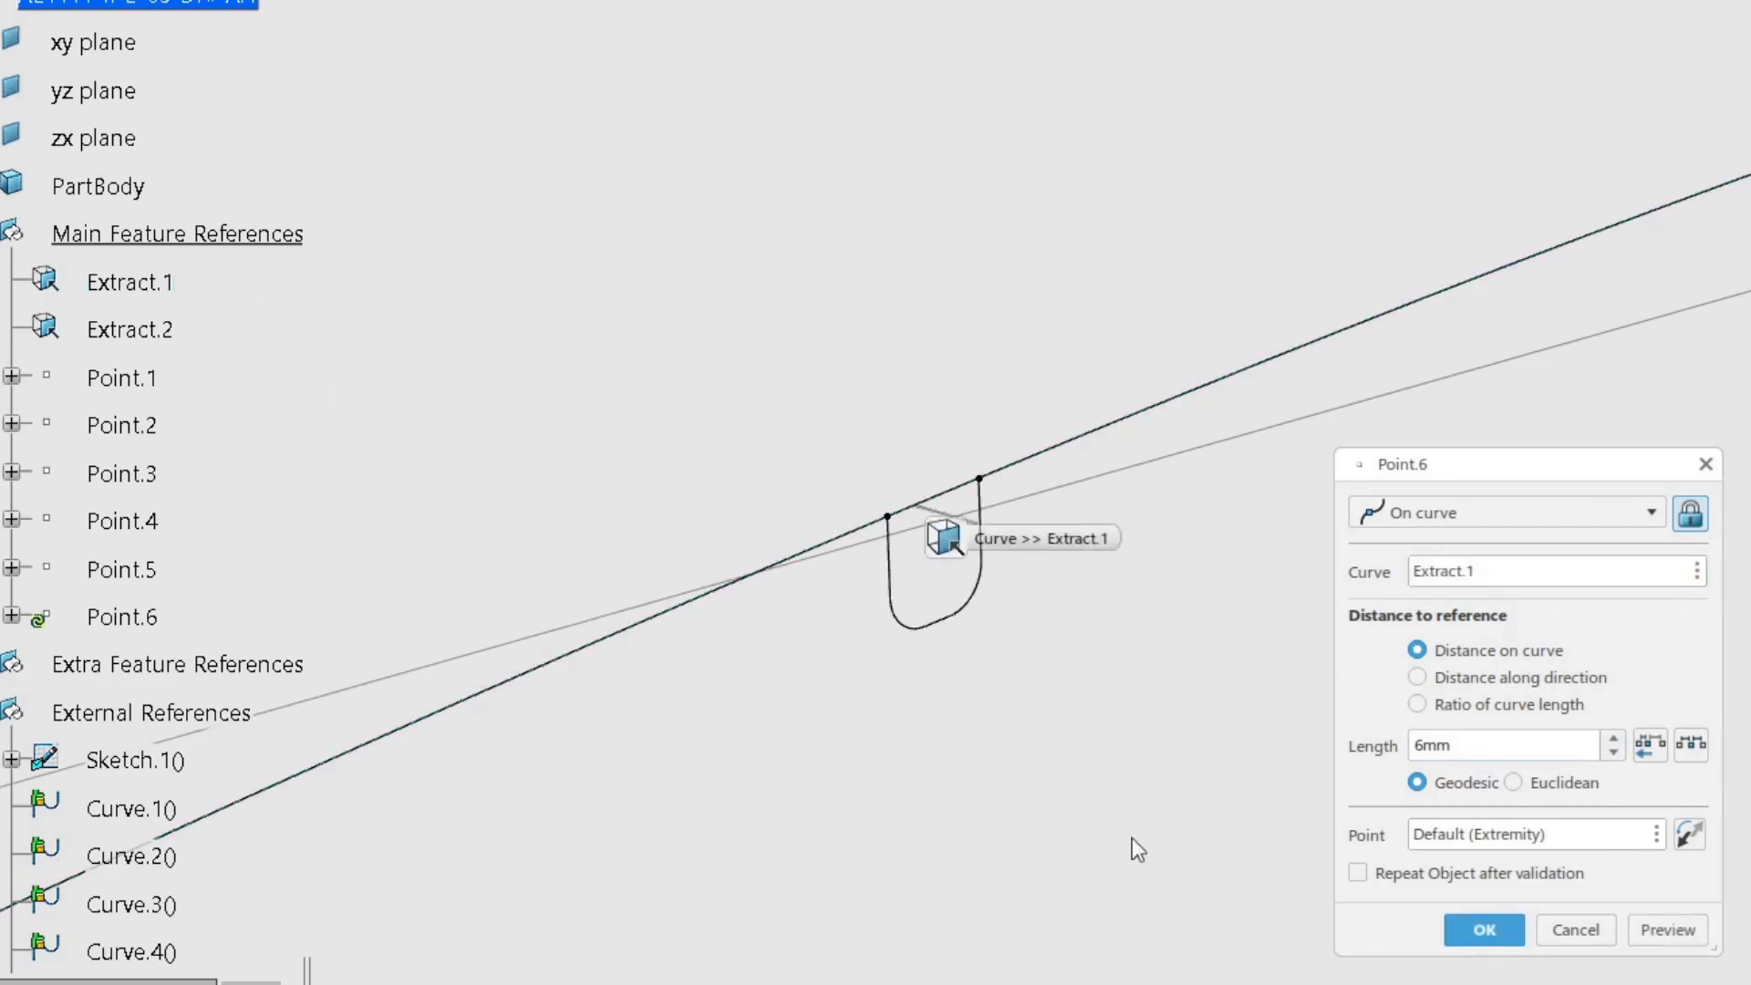
pyautogui.click(1493, 754)
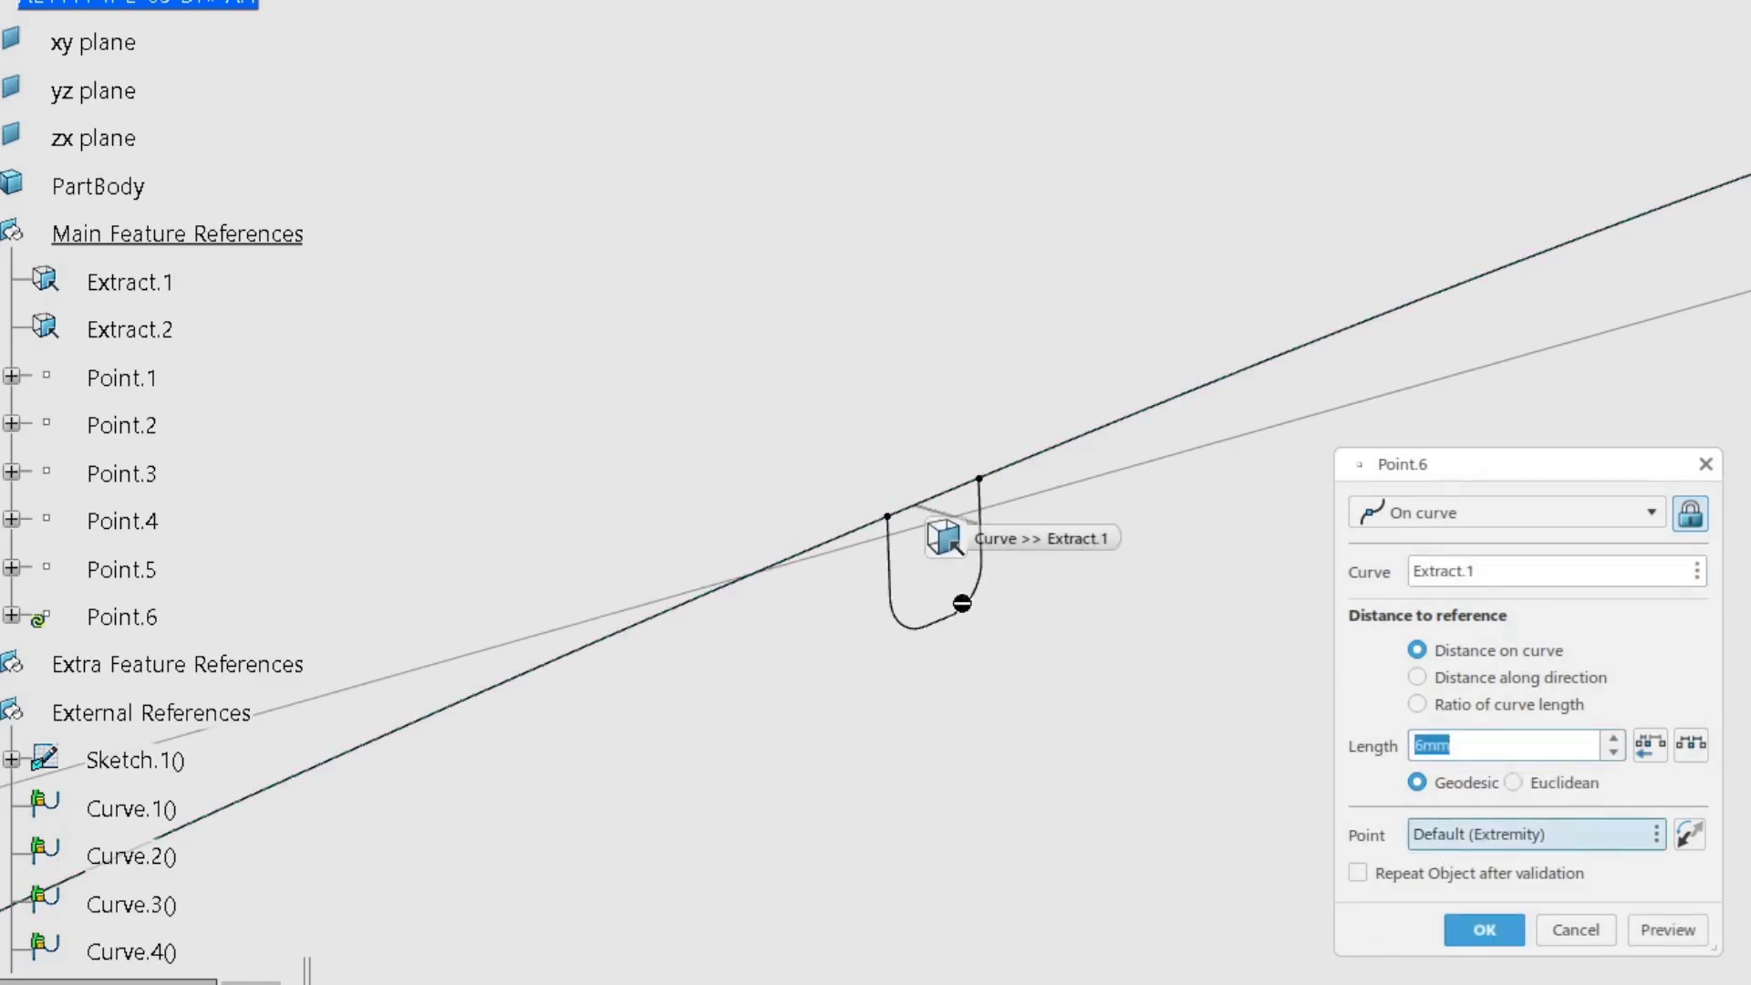
pyautogui.click(889, 518)
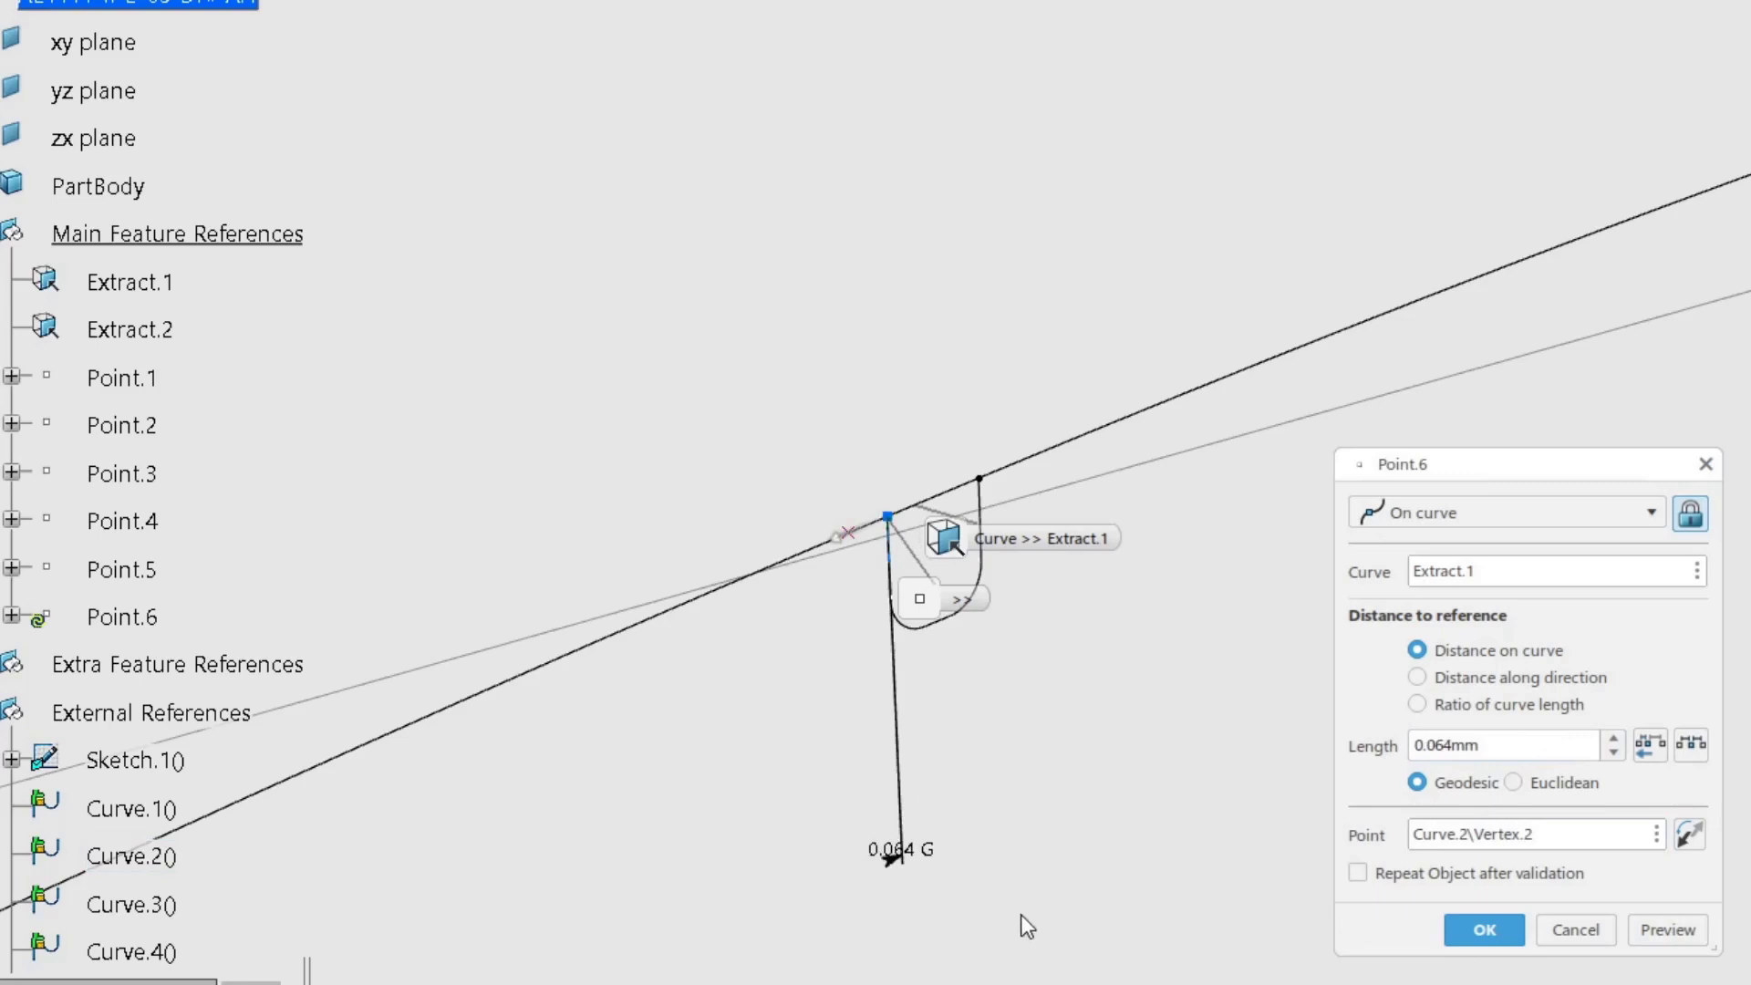
pyautogui.click(1500, 746)
pyautogui.write('6')
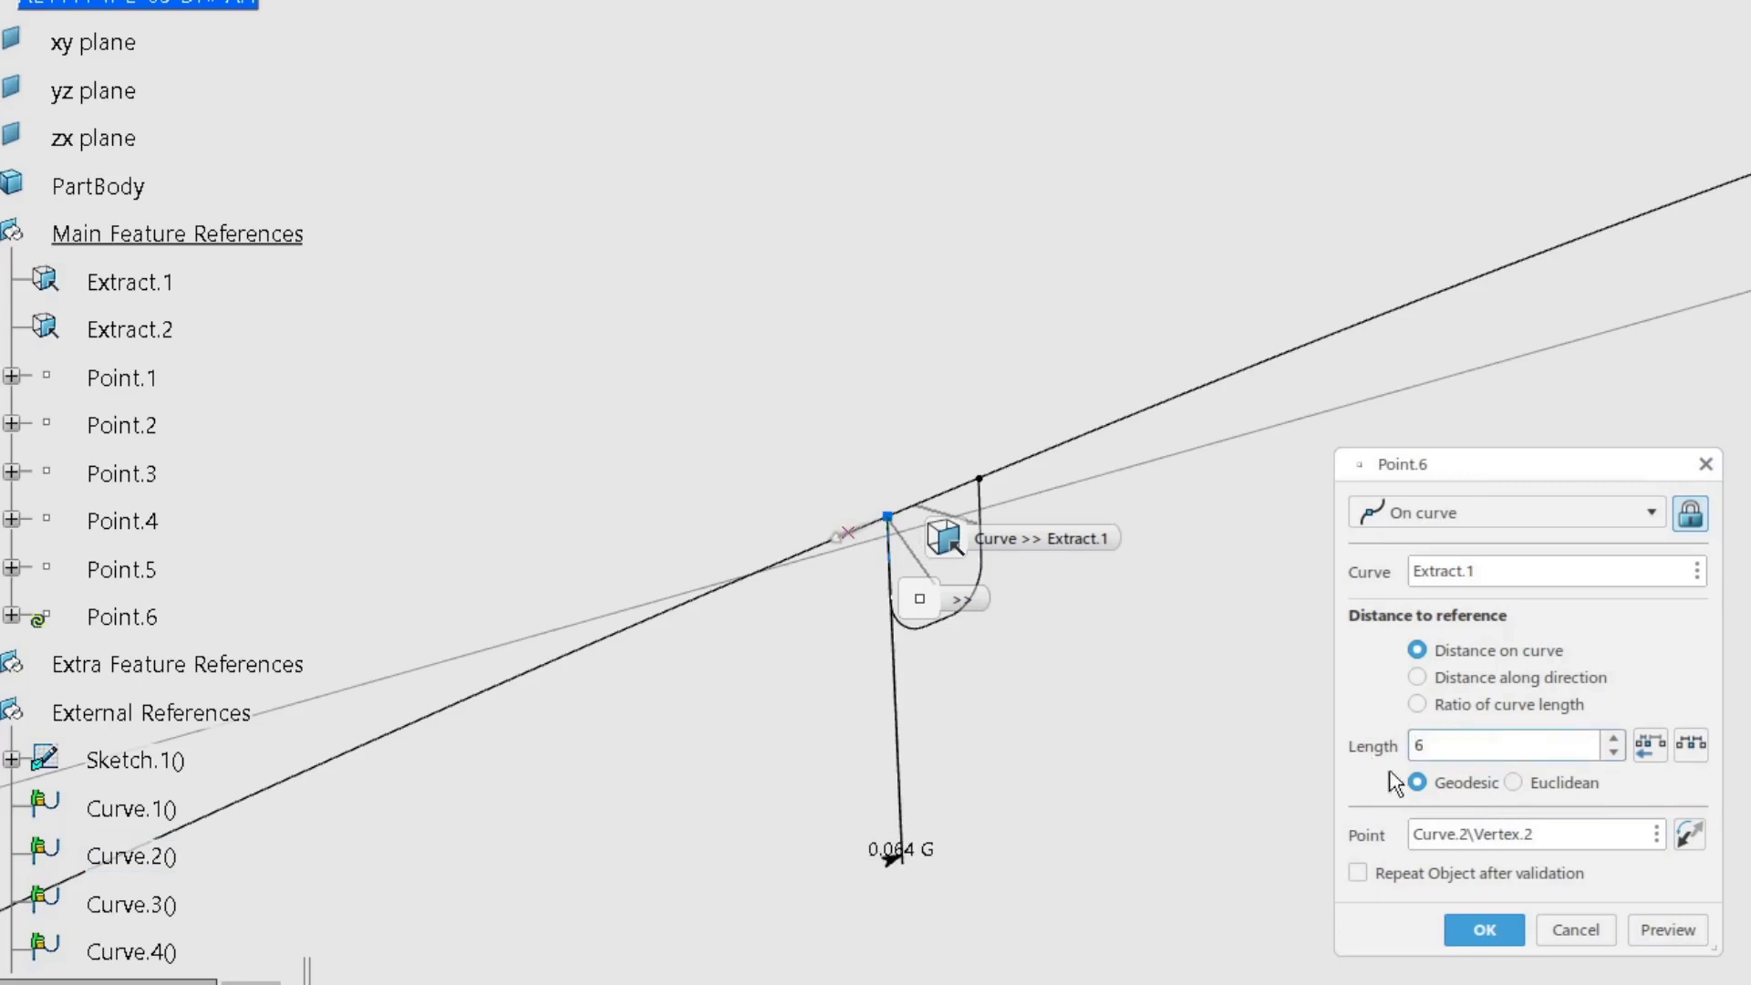
pyautogui.click(1487, 937)
# Create a point on Extract.1 6 mm beyond the rear end point of the upper stringer gate nearest the rib's shorter end.
pyautogui.moveTo(641, 854); pyautogui.dragTo(1076, 655, button='middle')
pyautogui.click(176, 284)
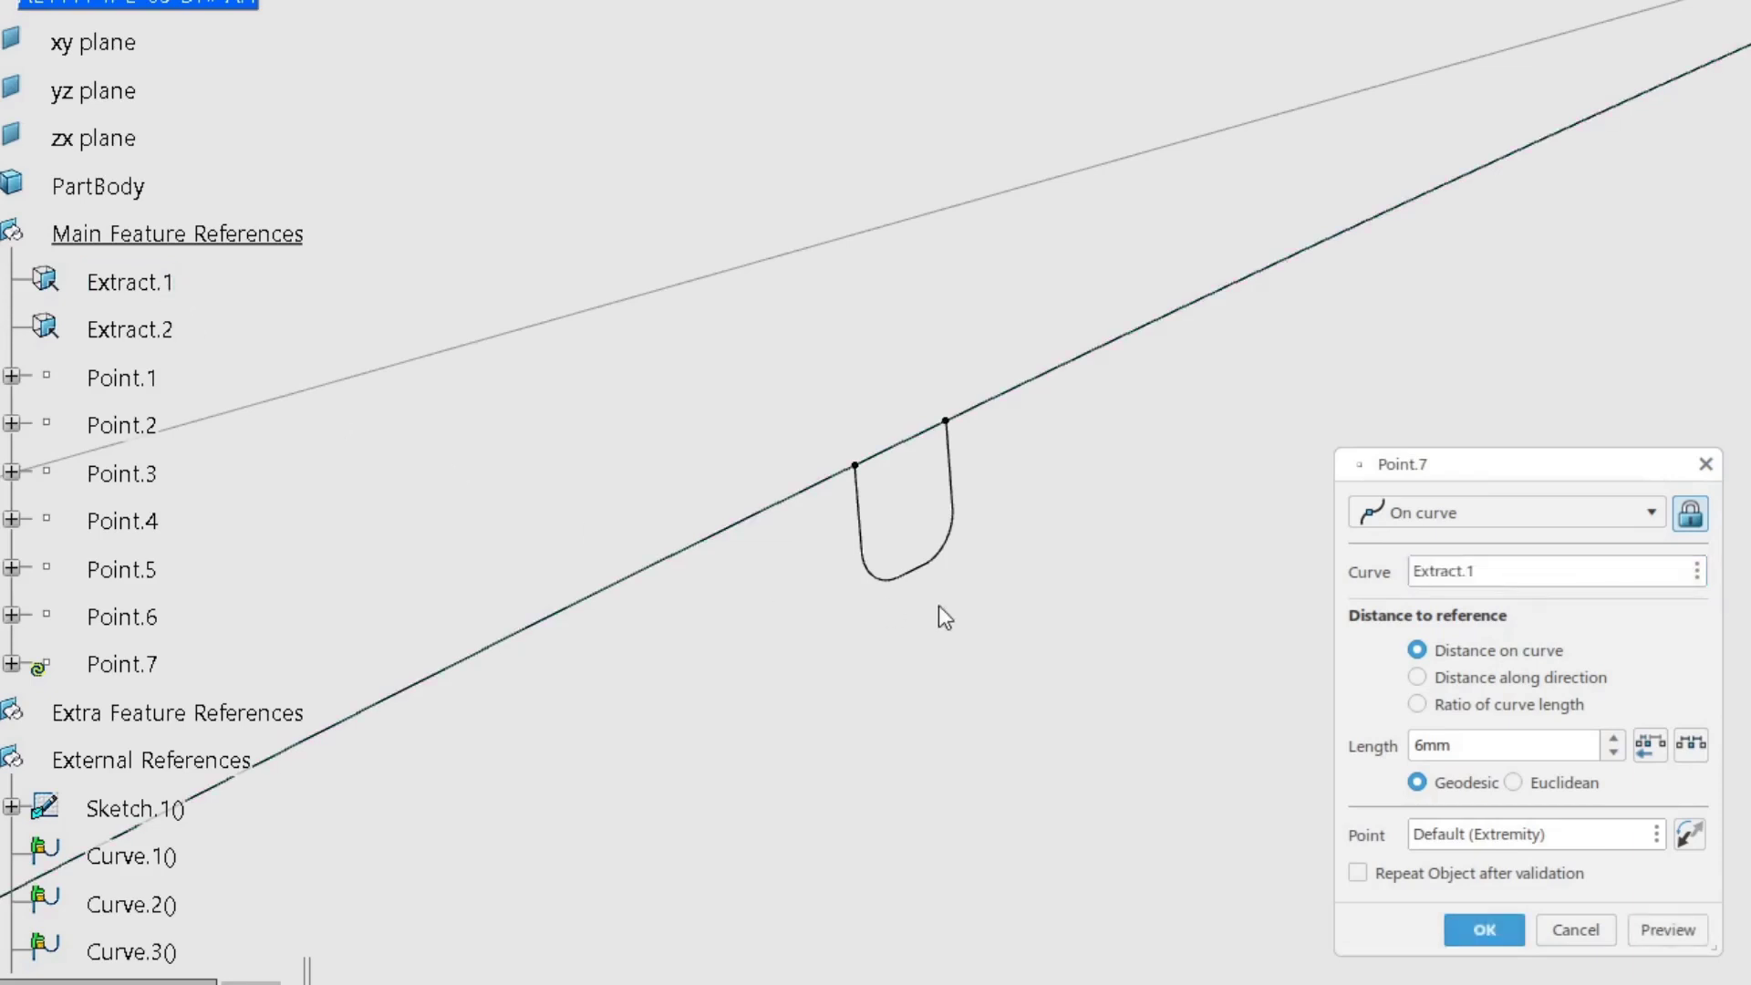
pyautogui.click(862, 460)
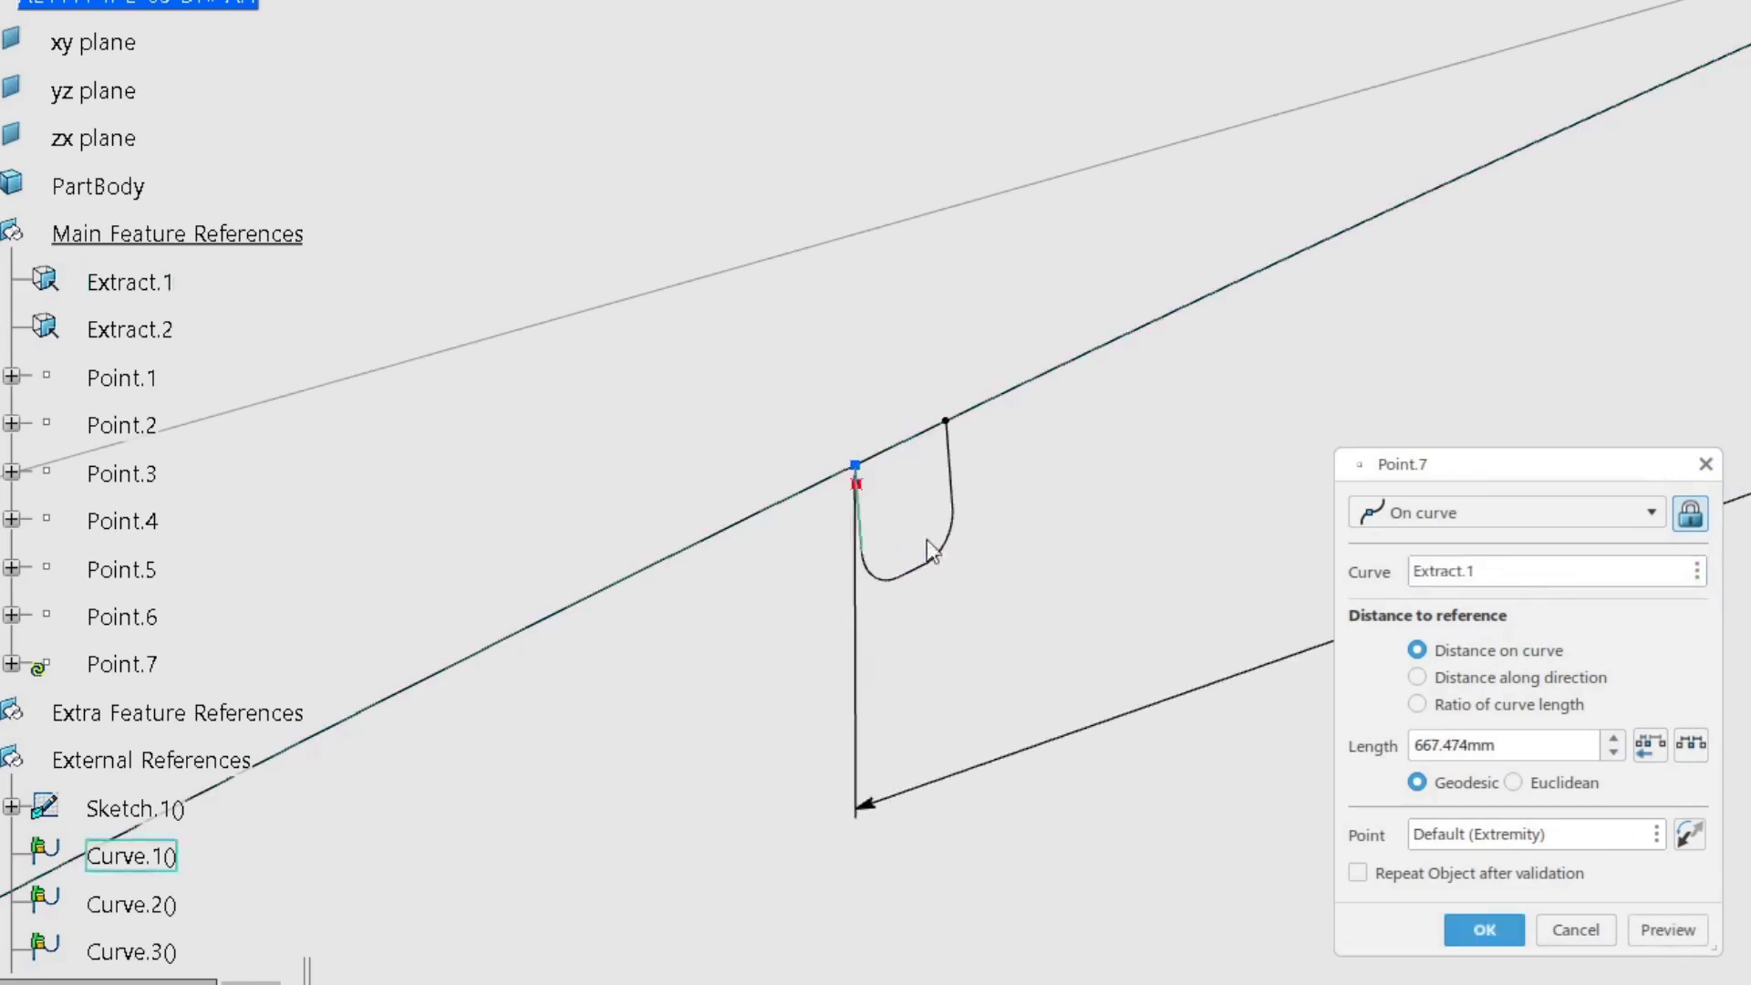
pyautogui.click(862, 463)
pyautogui.moveTo(1501, 745); pyautogui.dragTo(1329, 741)
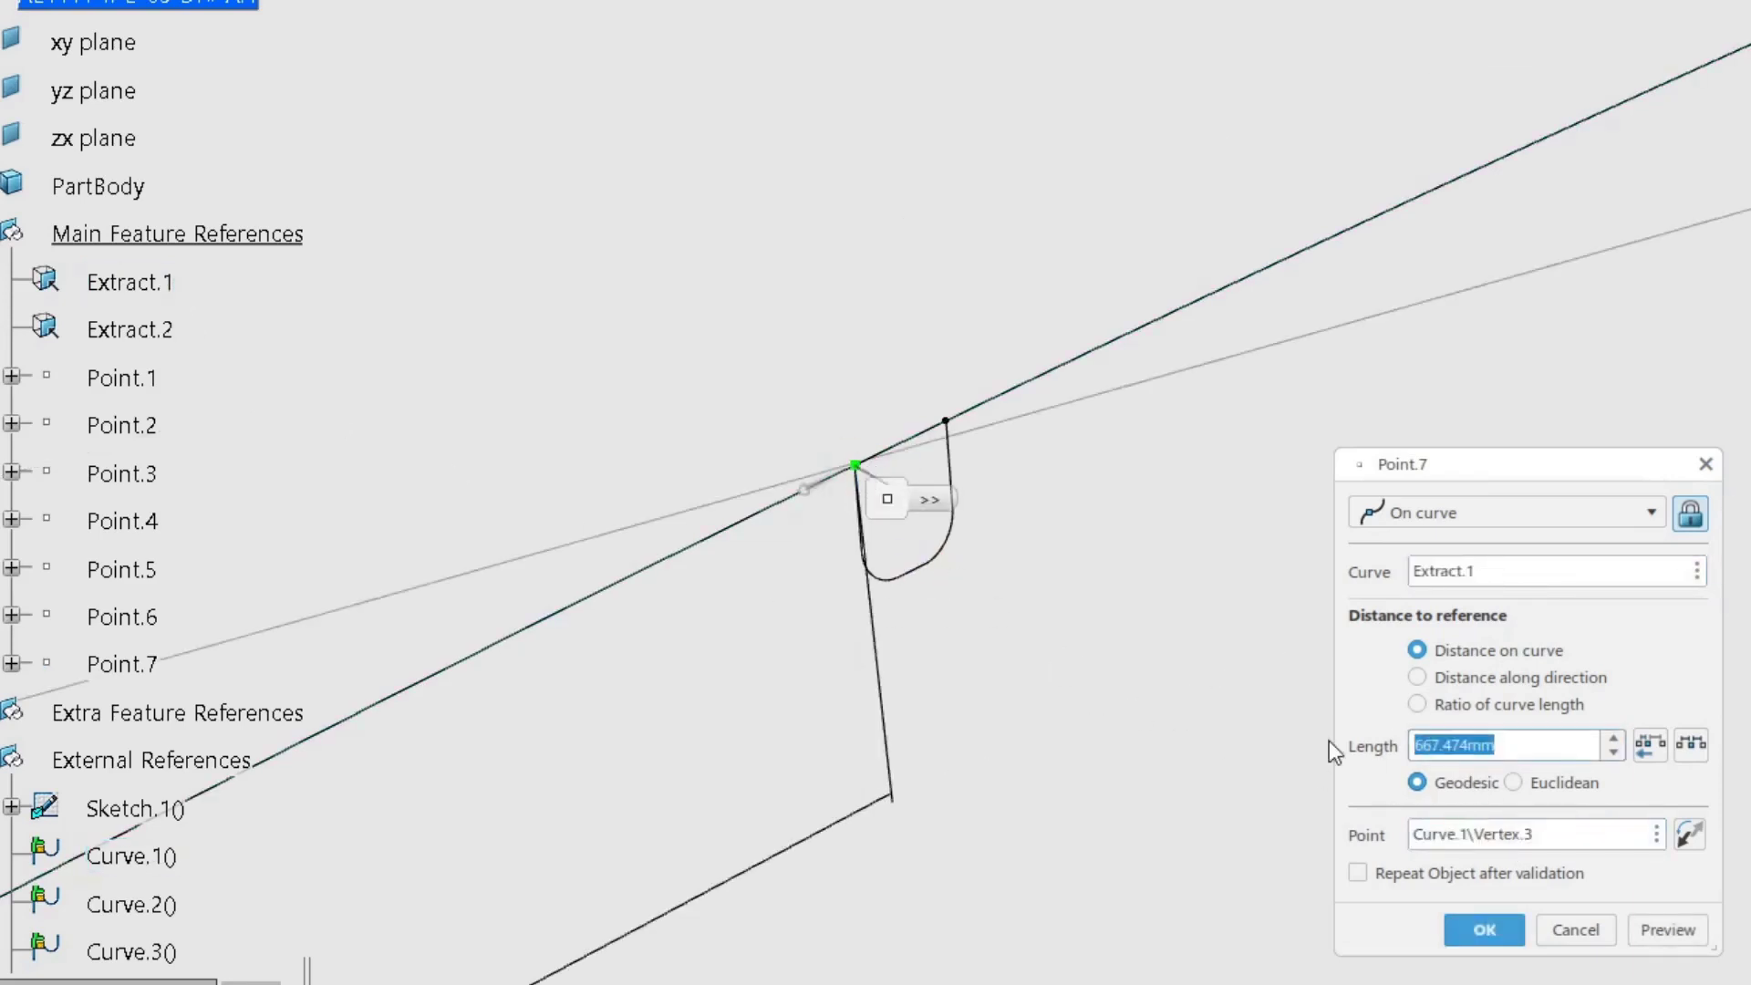
pyautogui.write('6')
pyautogui.click(1487, 930)
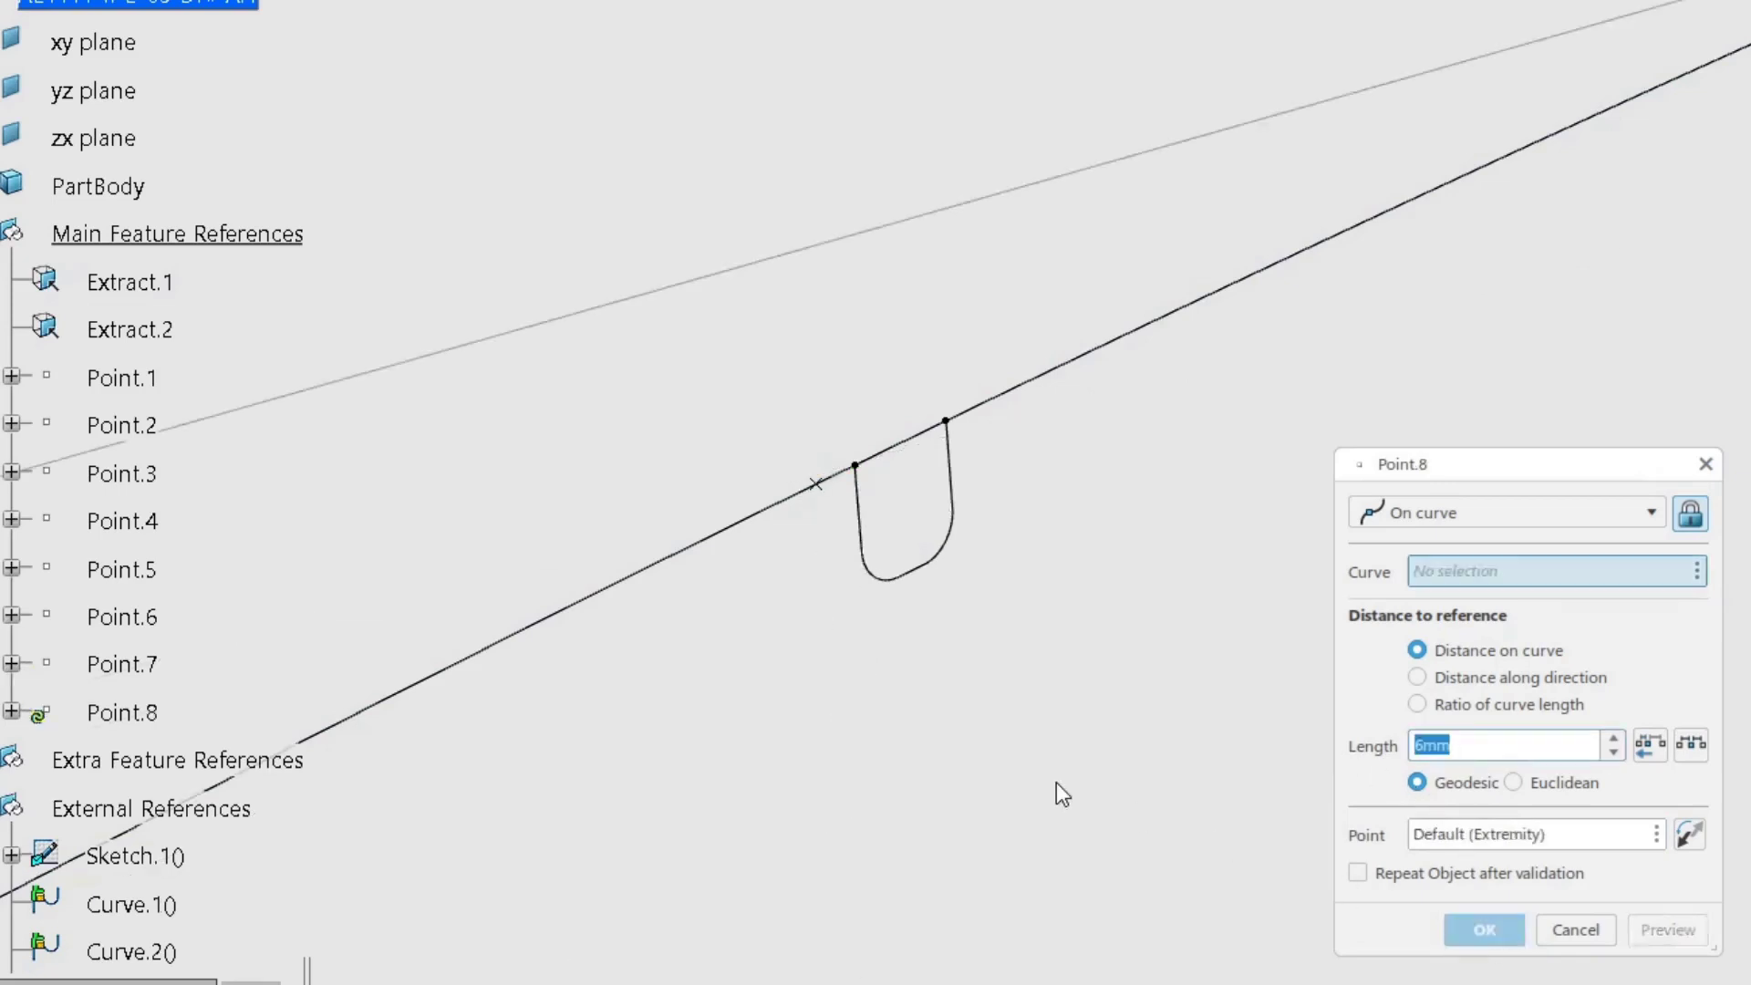
# Create a point on Extract.2 6 mm from the rear end point of the lower stringer gate nearest the shorter end, with the direction reversed.
pyautogui.moveTo(1001, 796); pyautogui.dragTo(930, 665, button='middle')
pyautogui.moveTo(1117, 887); pyautogui.dragTo(1186, 538, button='middle')
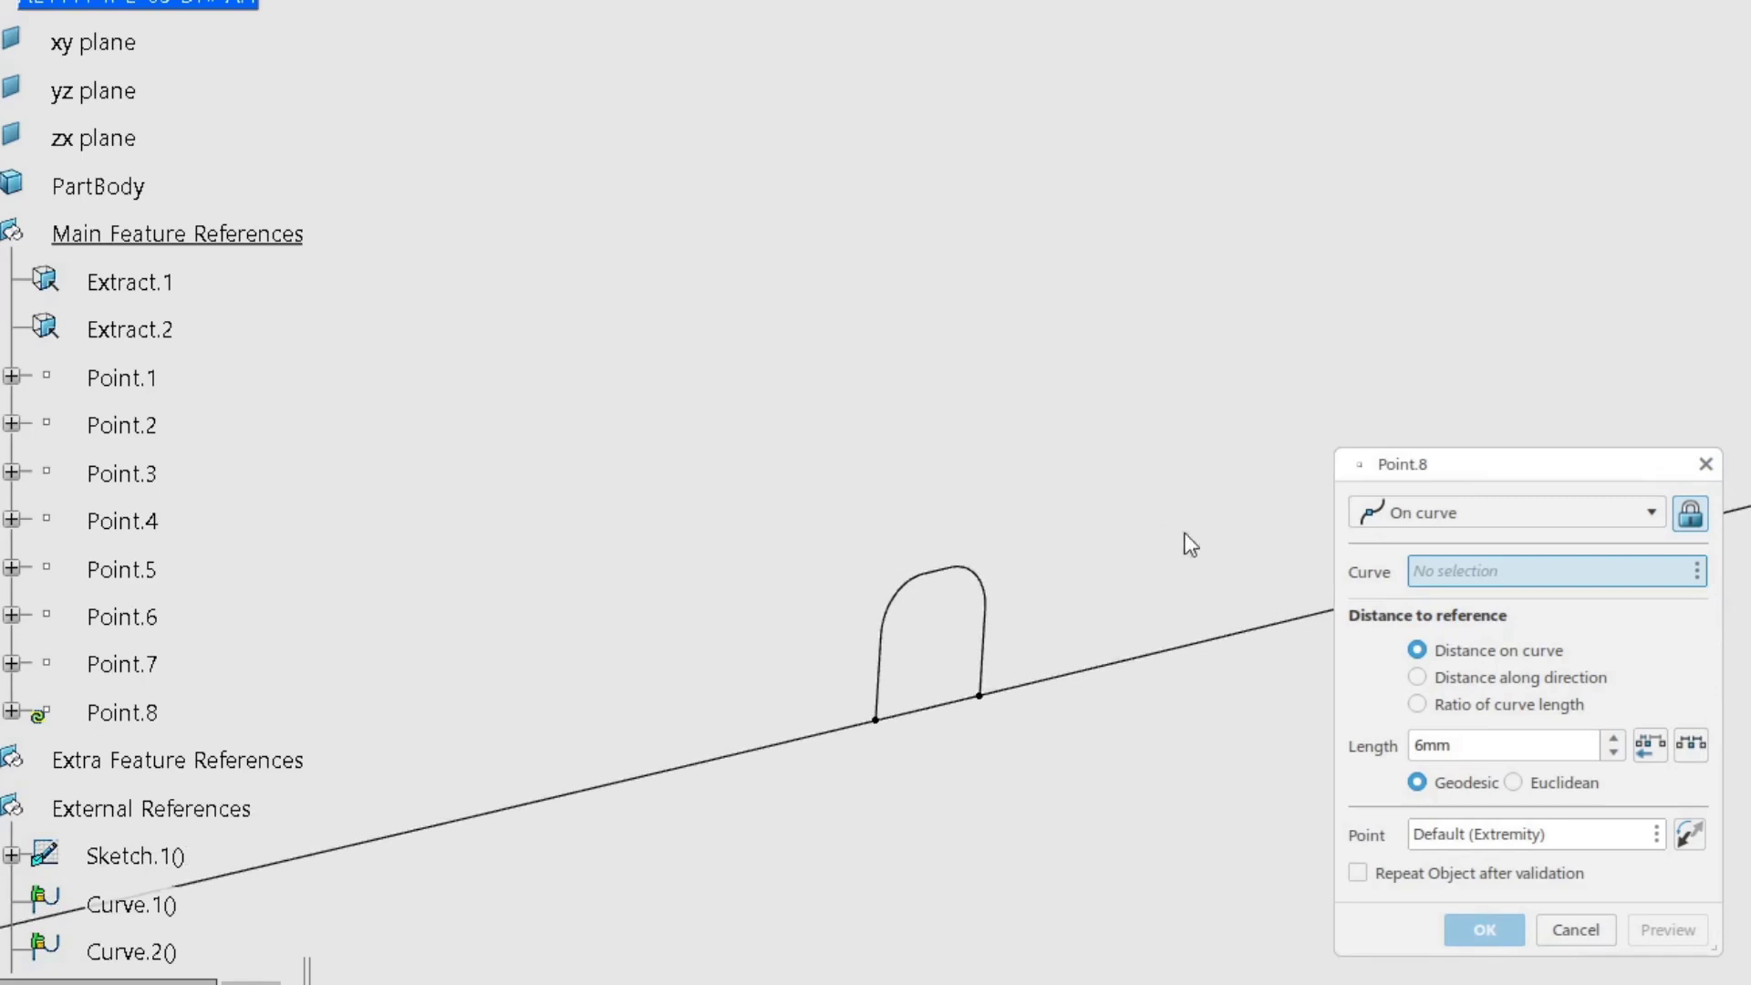
pyautogui.click(176, 336)
pyautogui.click(1136, 657)
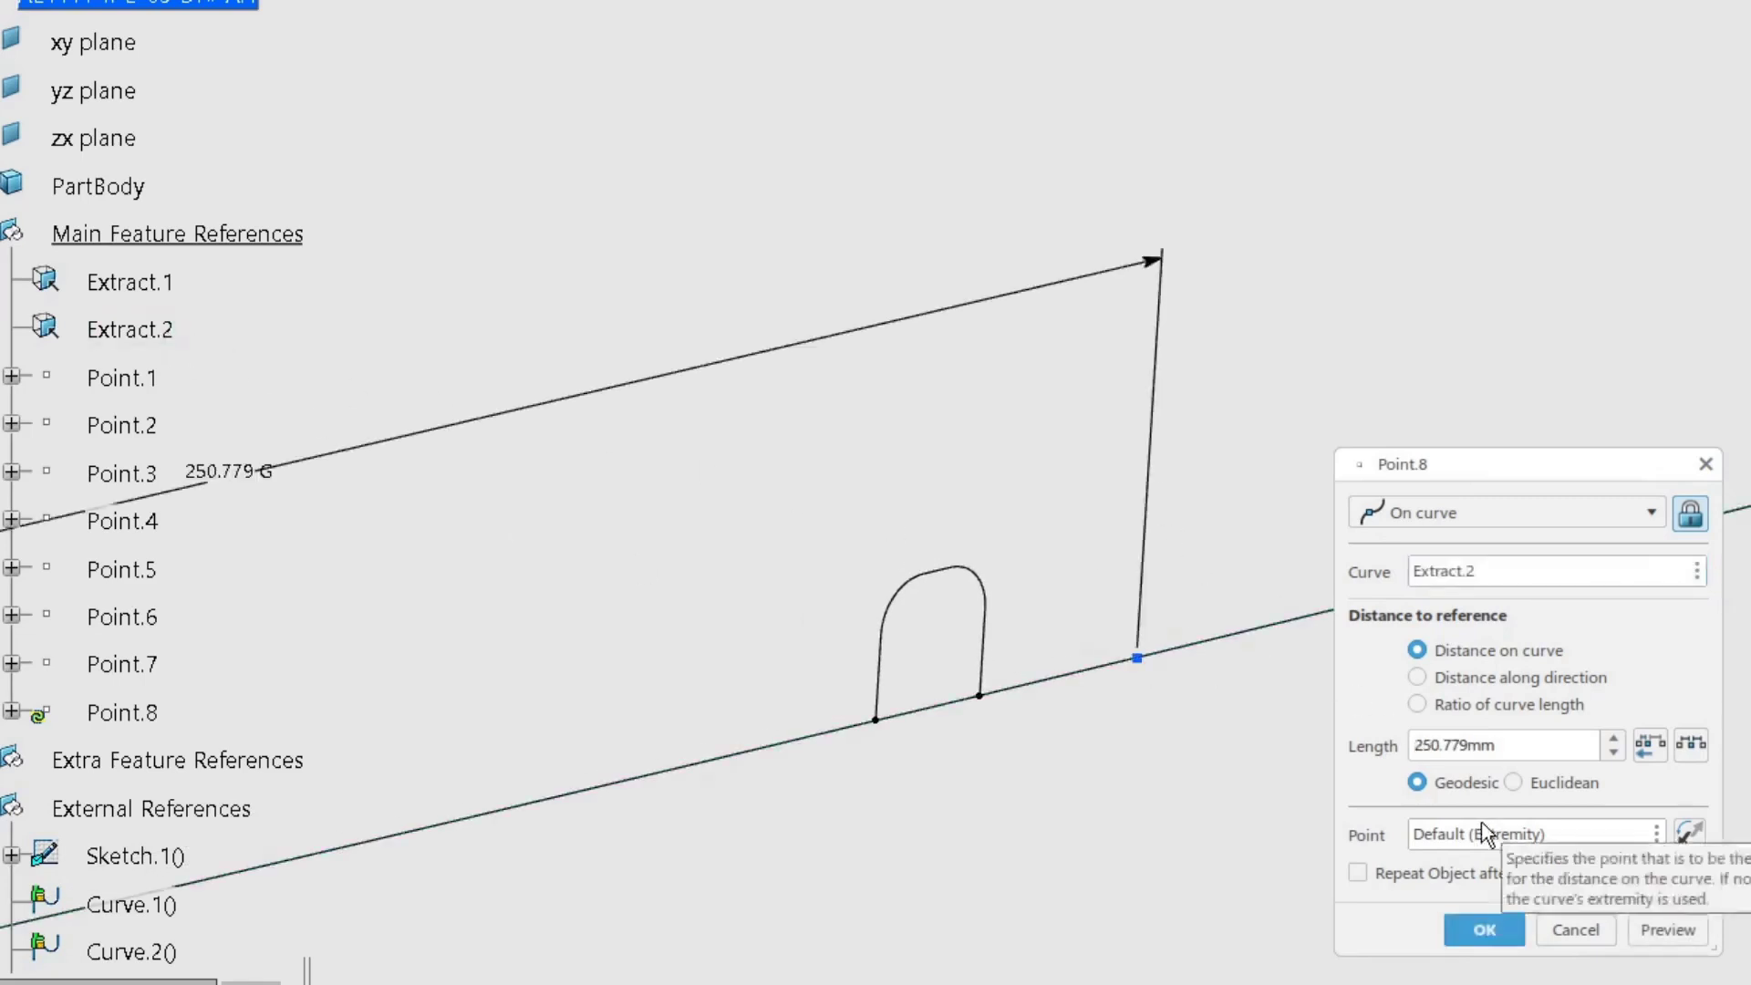
pyautogui.click(878, 721)
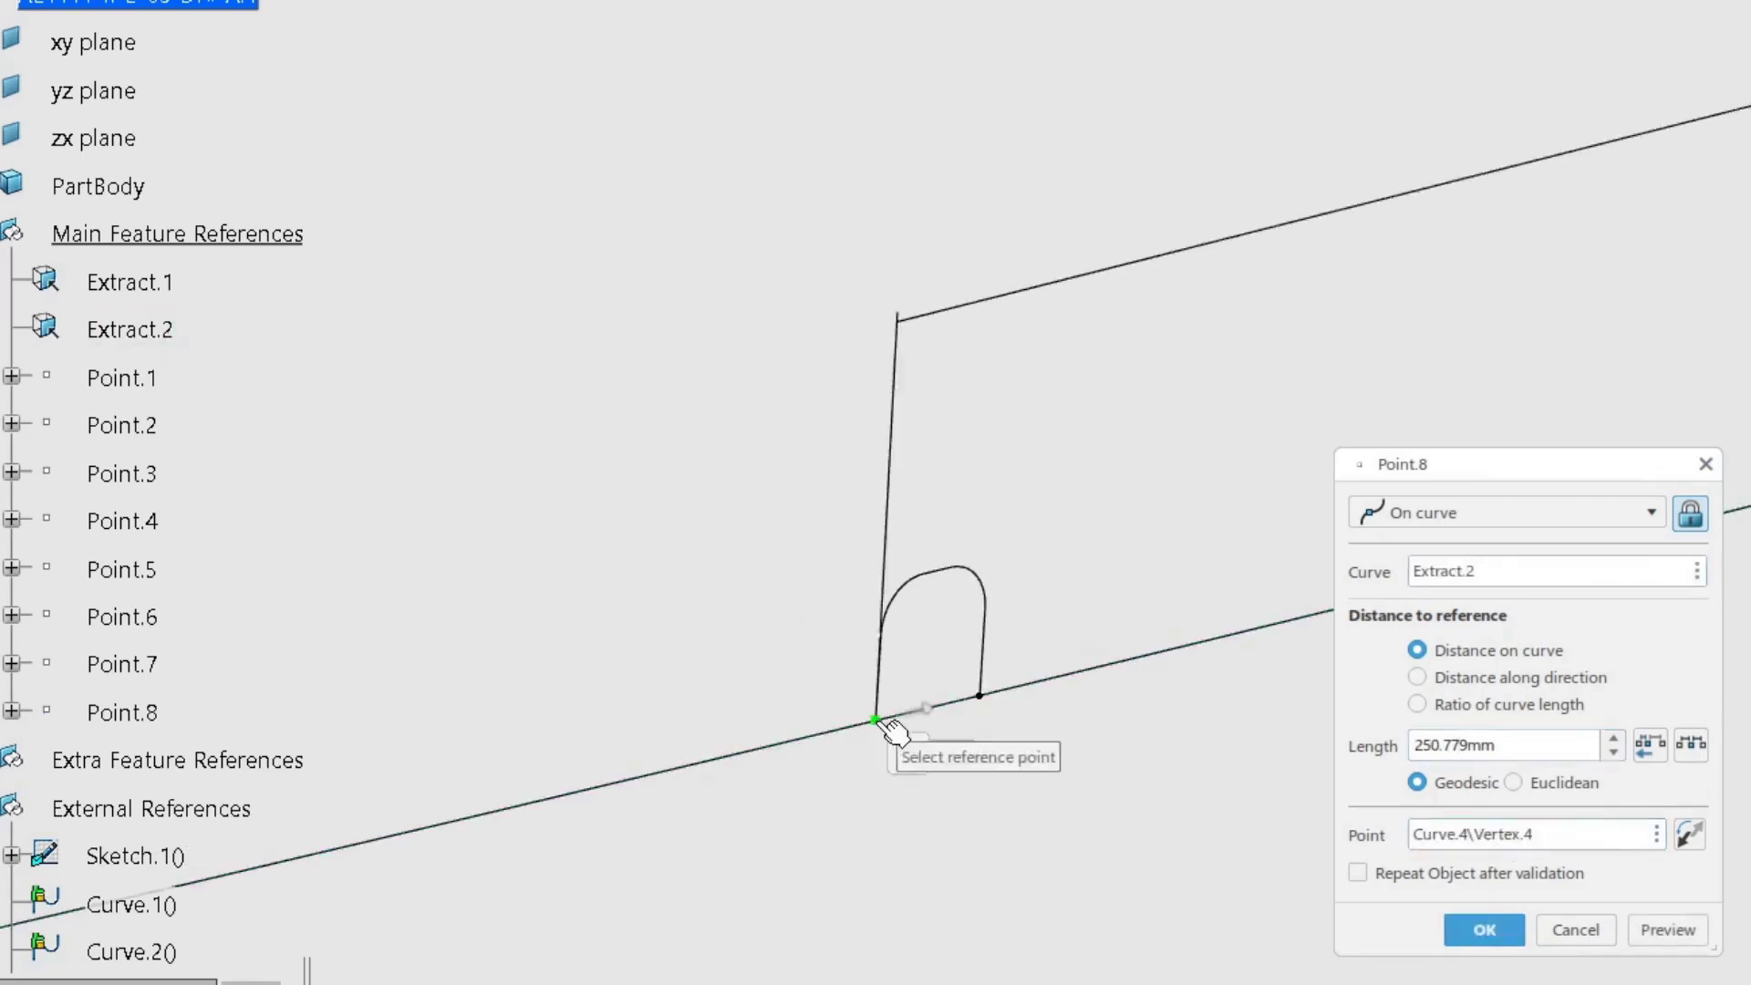
pyautogui.click(932, 713)
pyautogui.click(924, 709)
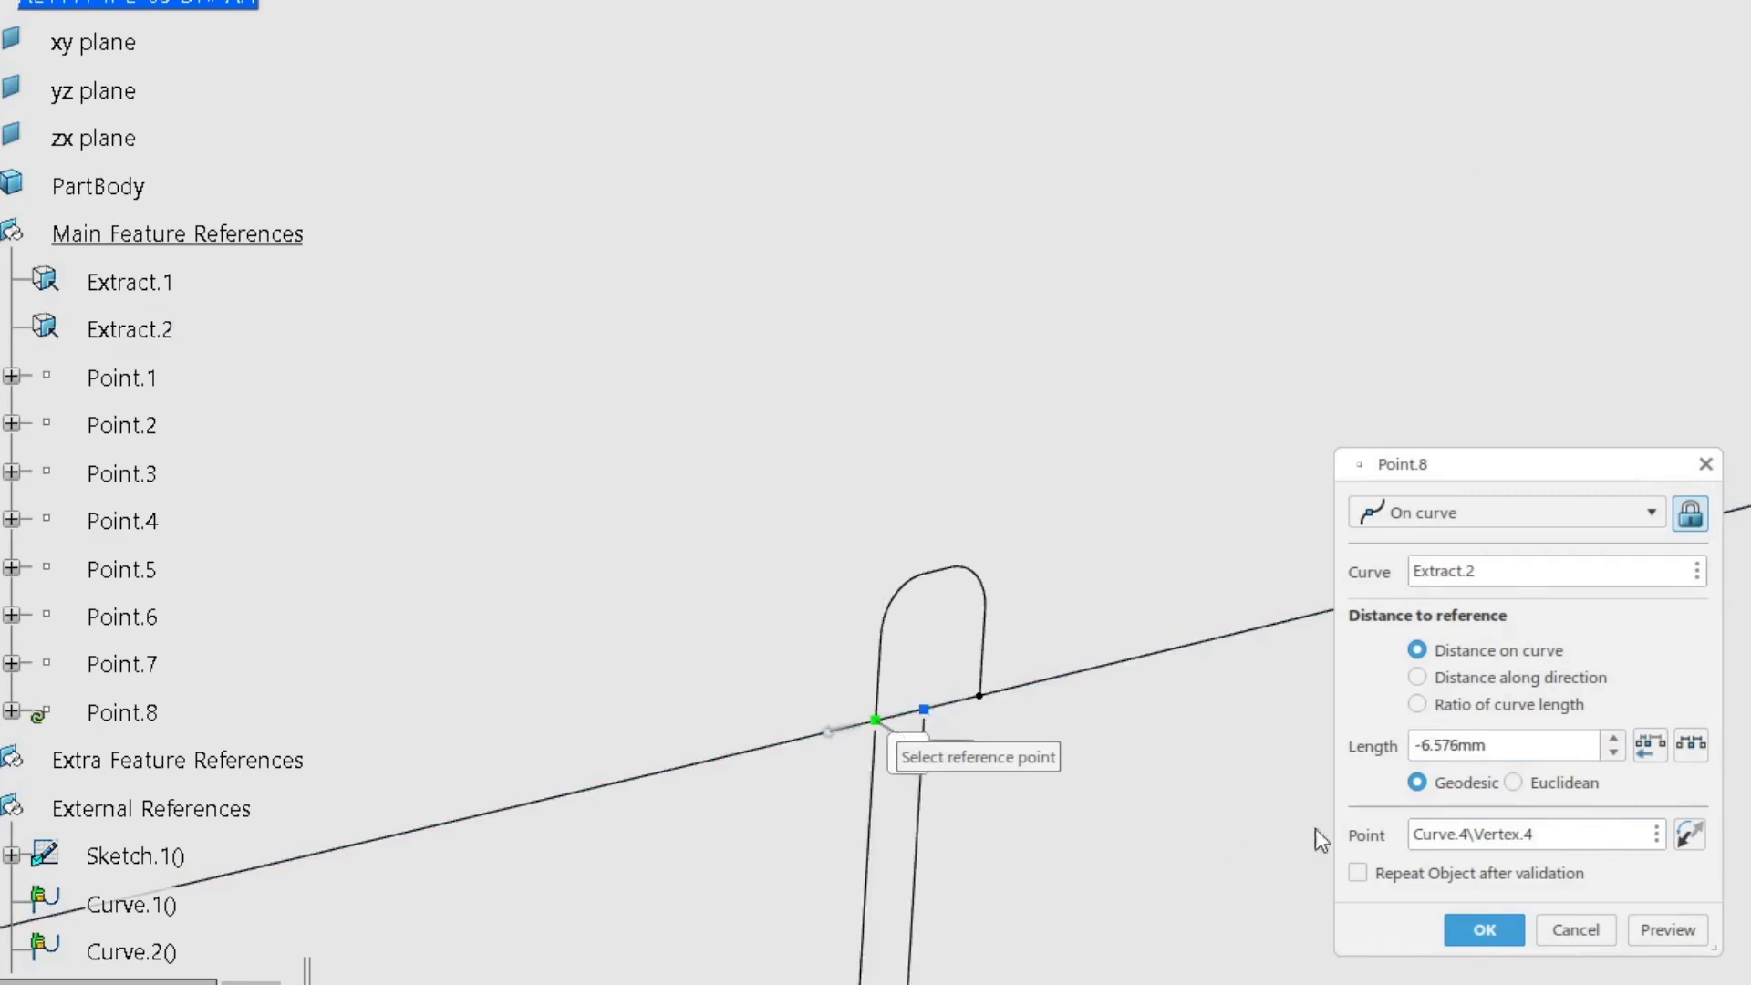
pyautogui.moveTo(1520, 747); pyautogui.dragTo(1351, 748)
pyautogui.write('6')
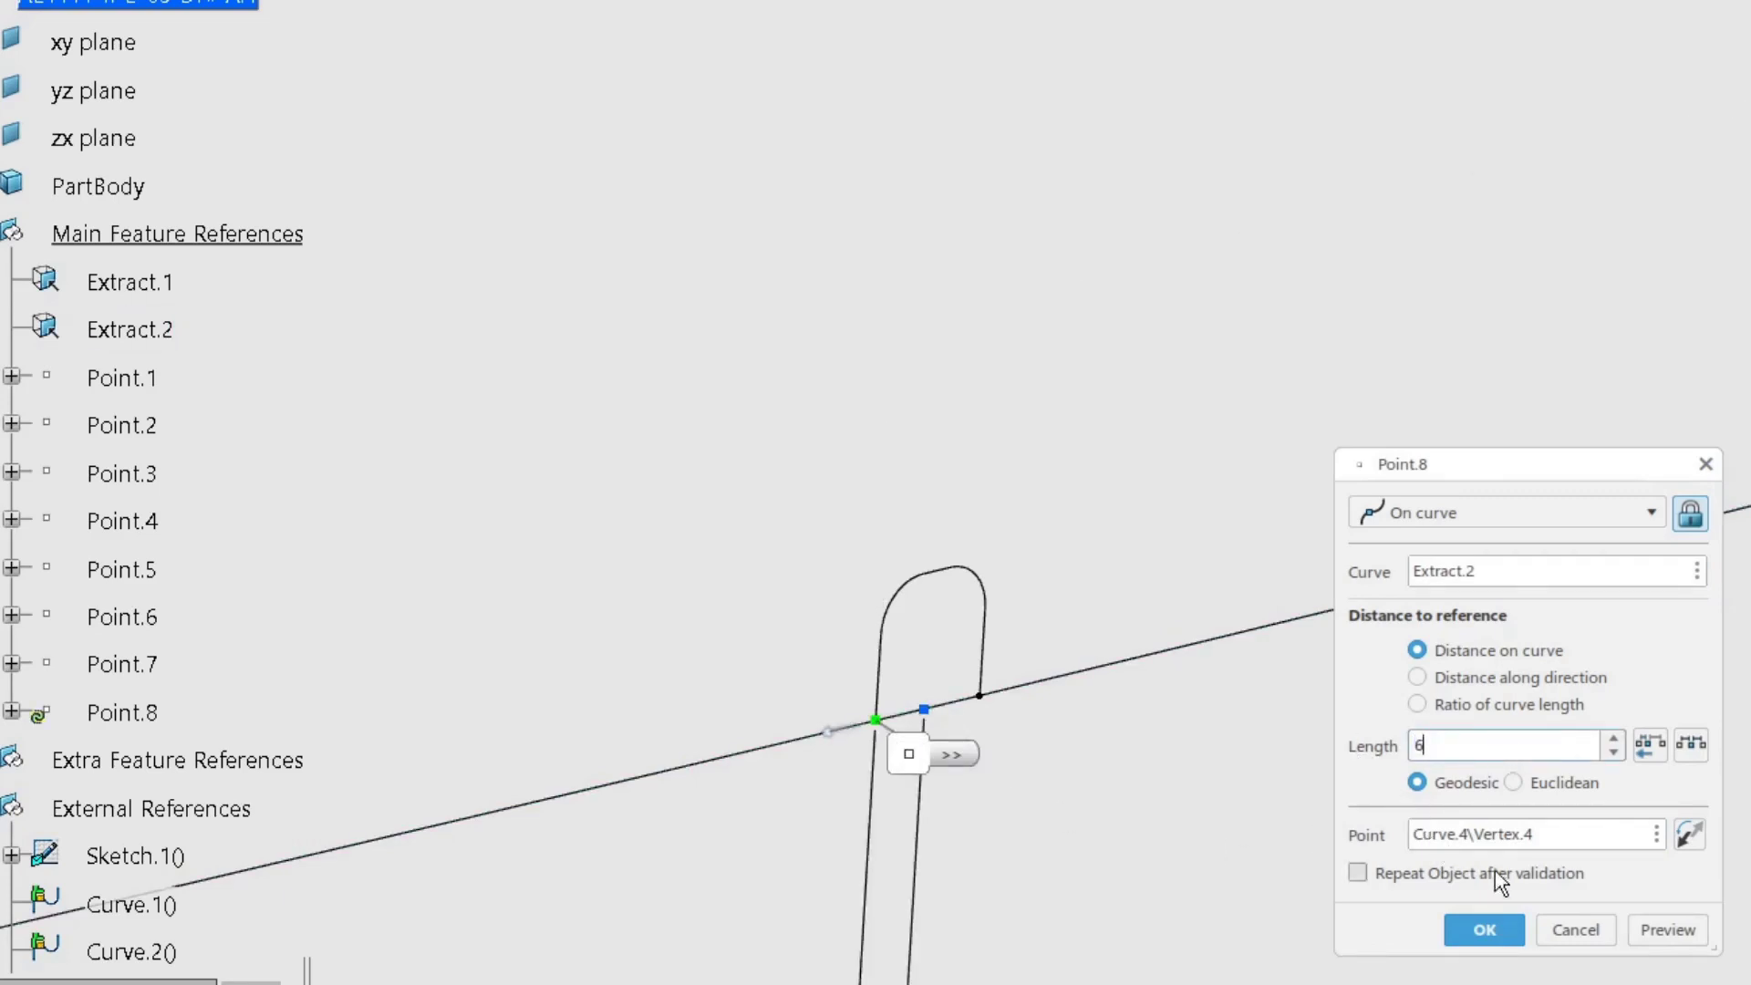
pyautogui.click(1485, 930)
pyautogui.moveTo(1164, 707); pyautogui.dragTo(657, 715, button='middle')
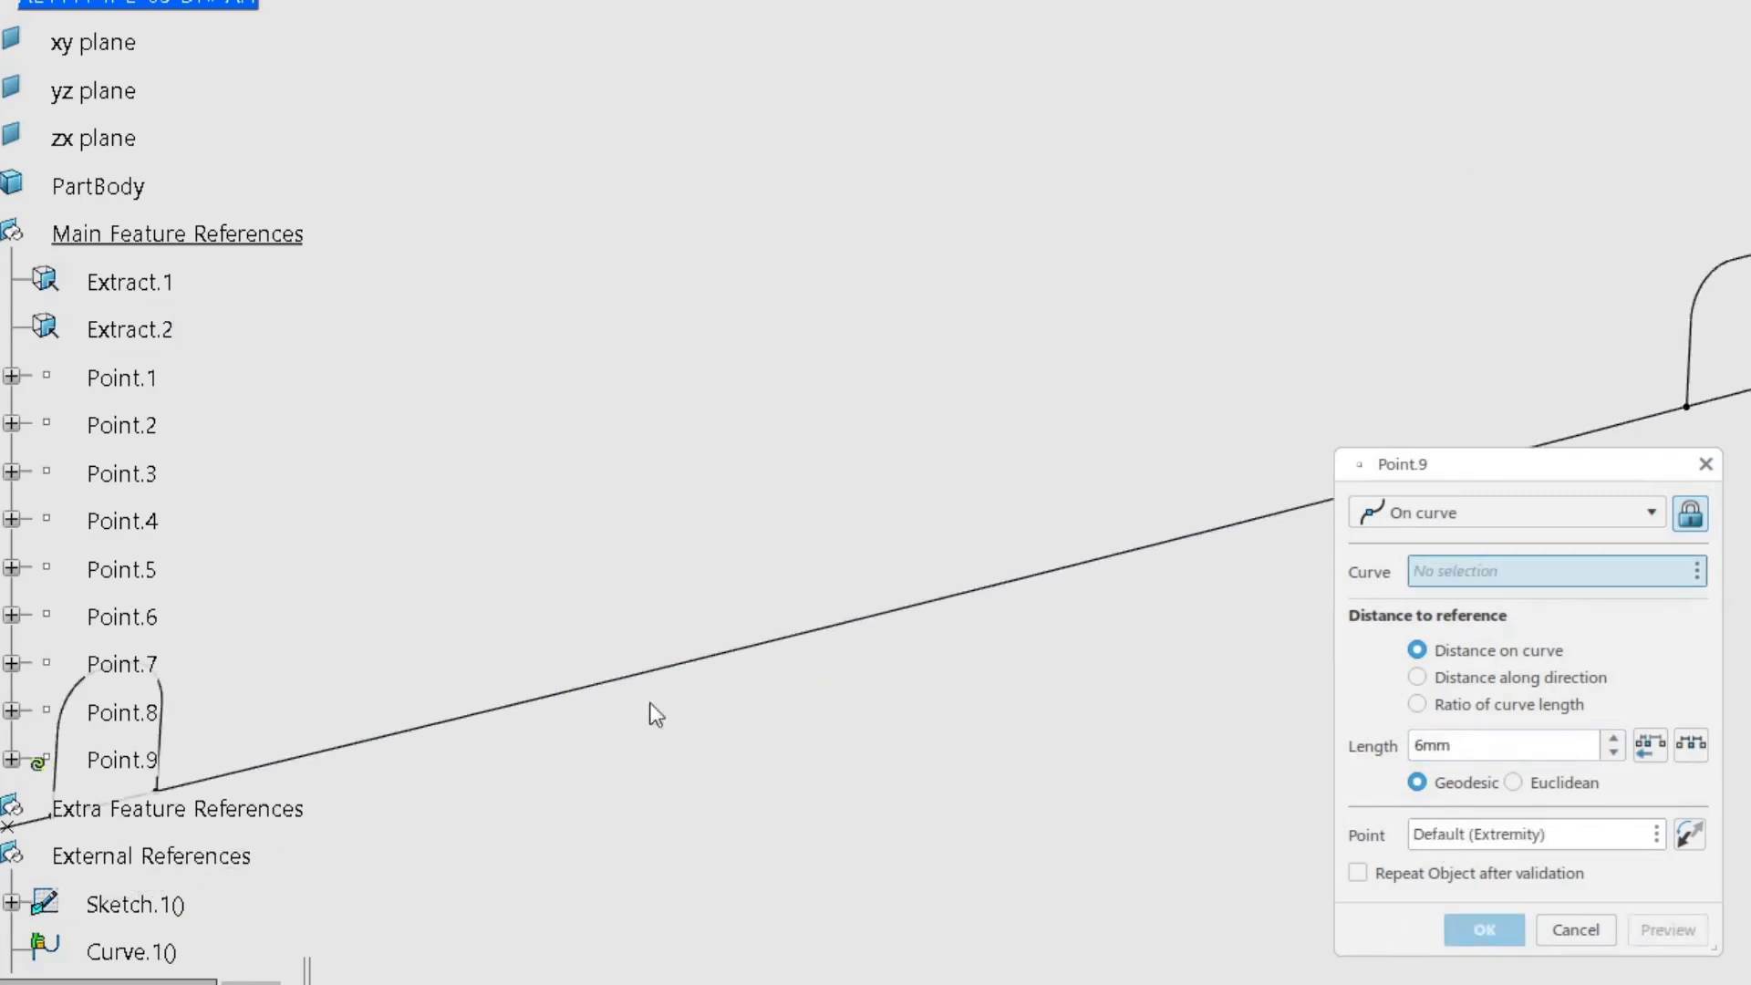
# Create a point on Extract.2 6 mm from the rear end point of the middle lower stringer gate, with the direction reversed.
pyautogui.moveTo(1313, 593); pyautogui.dragTo(691, 782, button='middle')
pyautogui.click(176, 331)
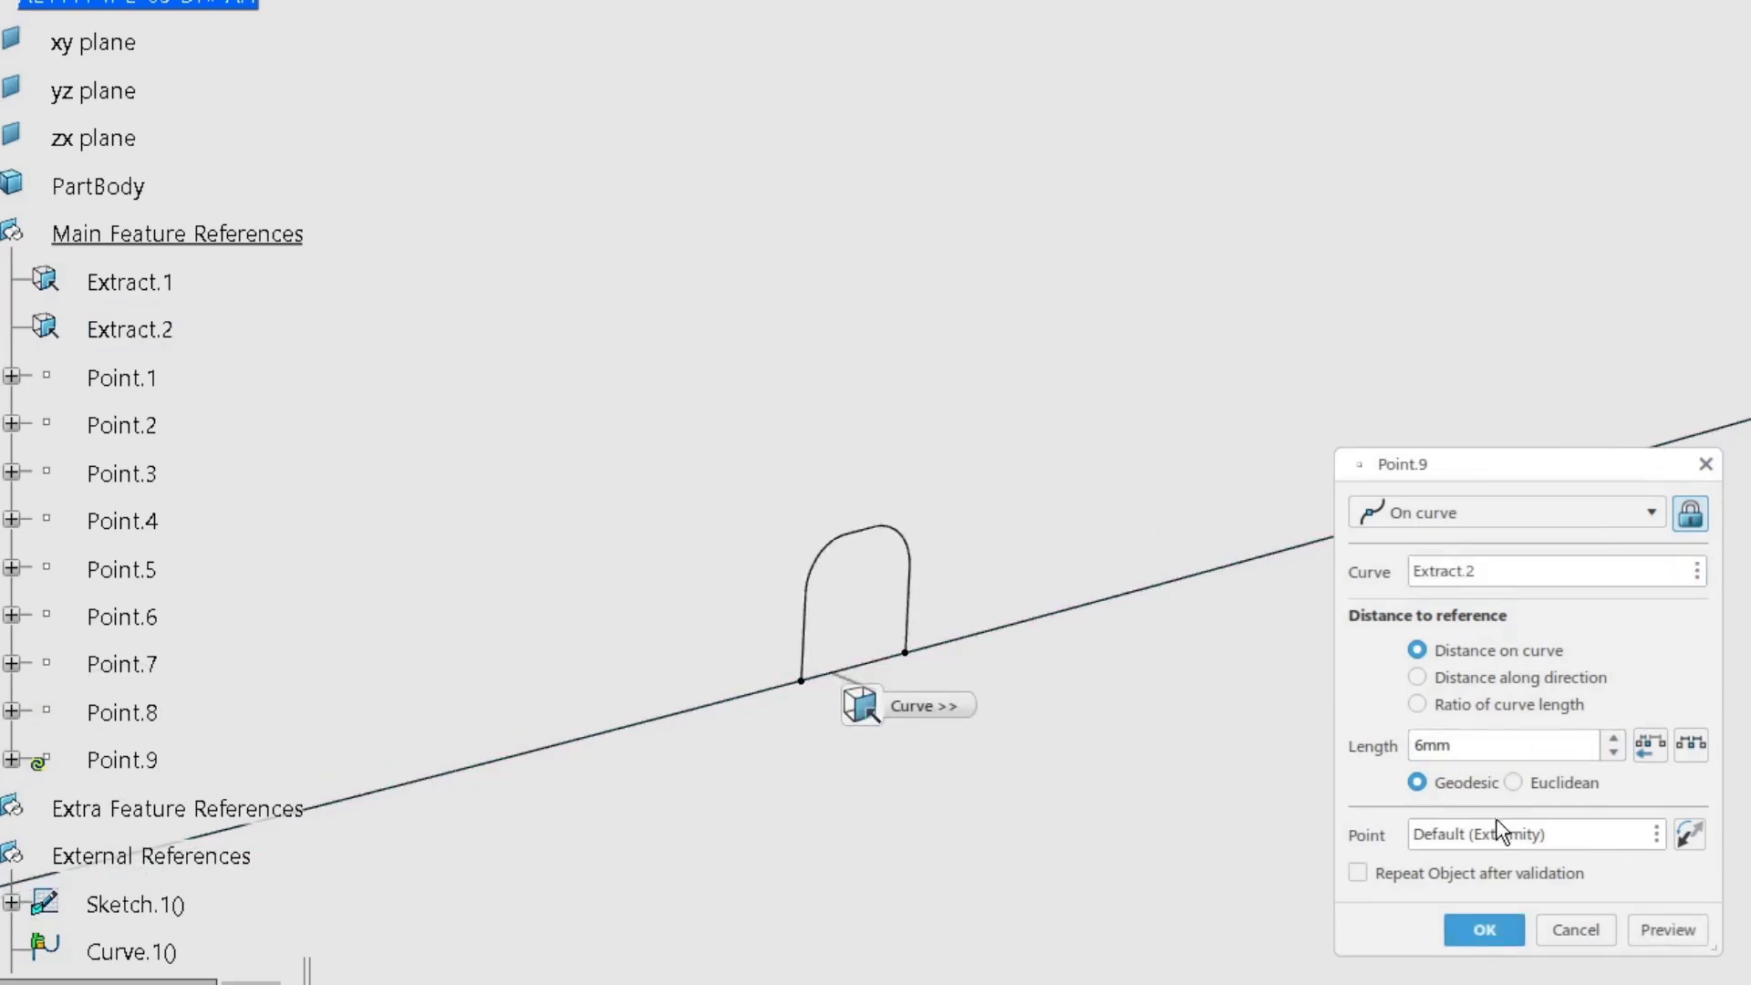
pyautogui.click(1494, 847)
pyautogui.click(803, 683)
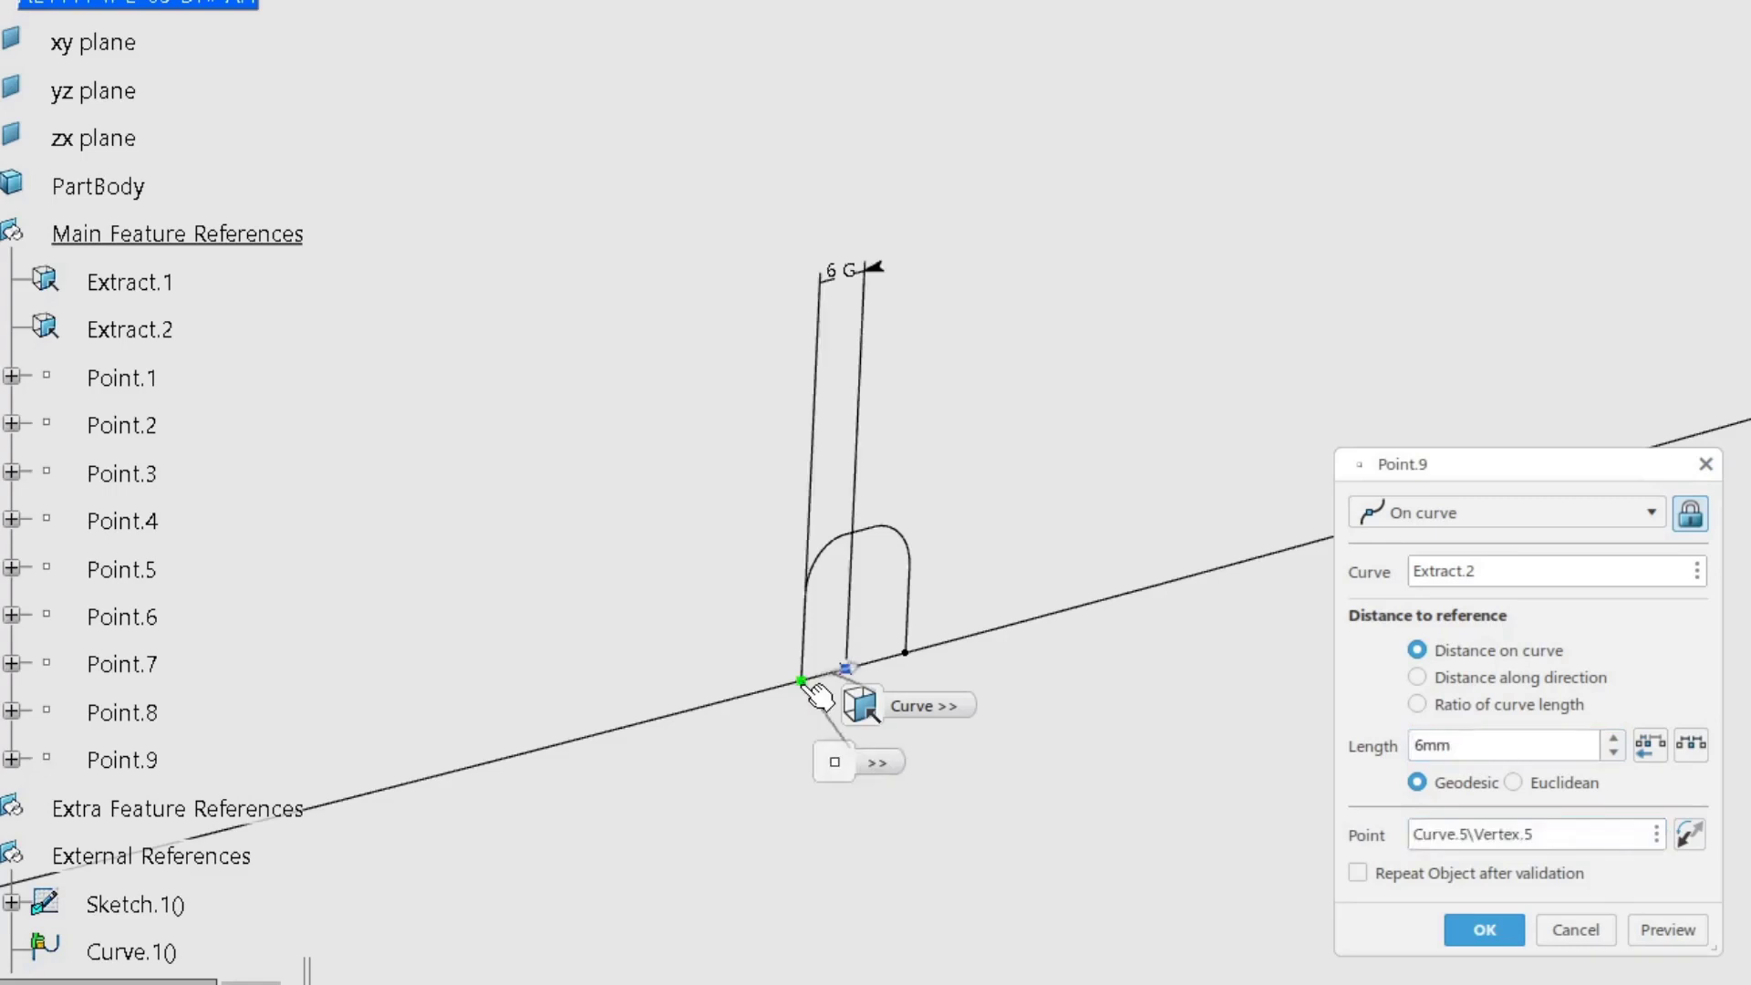
pyautogui.click(827, 695)
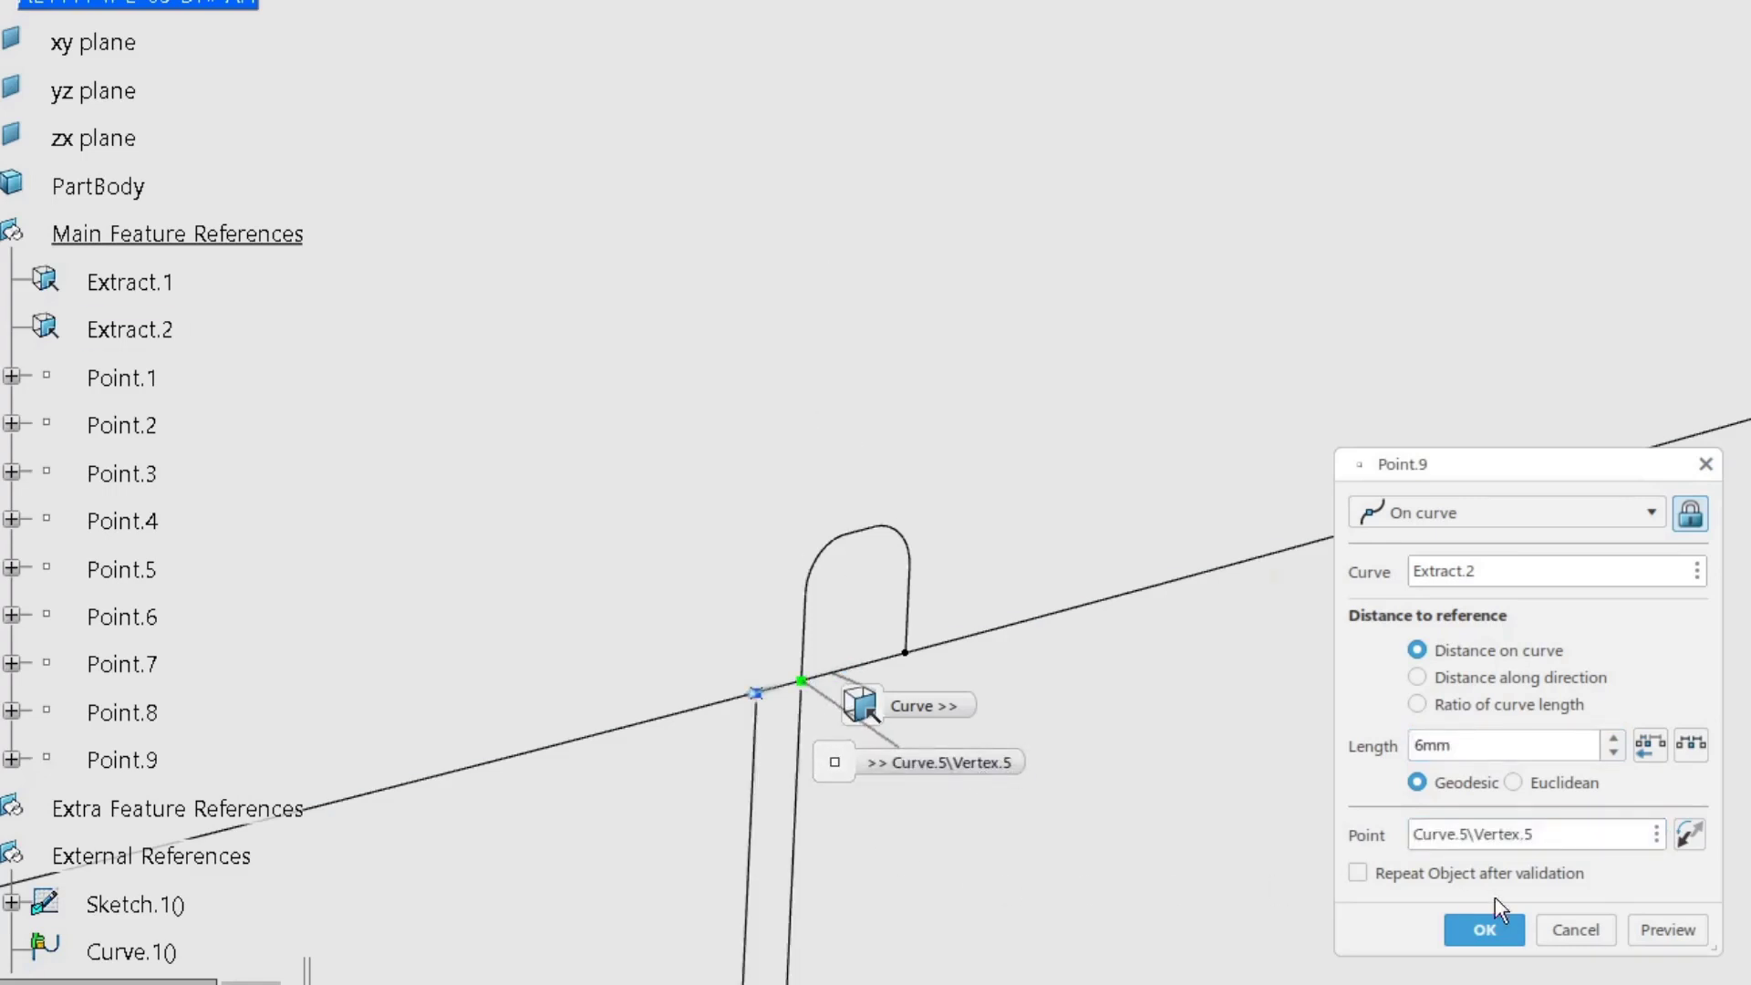
pyautogui.click(1485, 929)
# Create a point on Extract.2 6 mm from the rear end point of the lower stringer gate nearest the taller end, then finish point creation.
pyautogui.moveTo(1161, 810); pyautogui.dragTo(994, 822, button='middle')
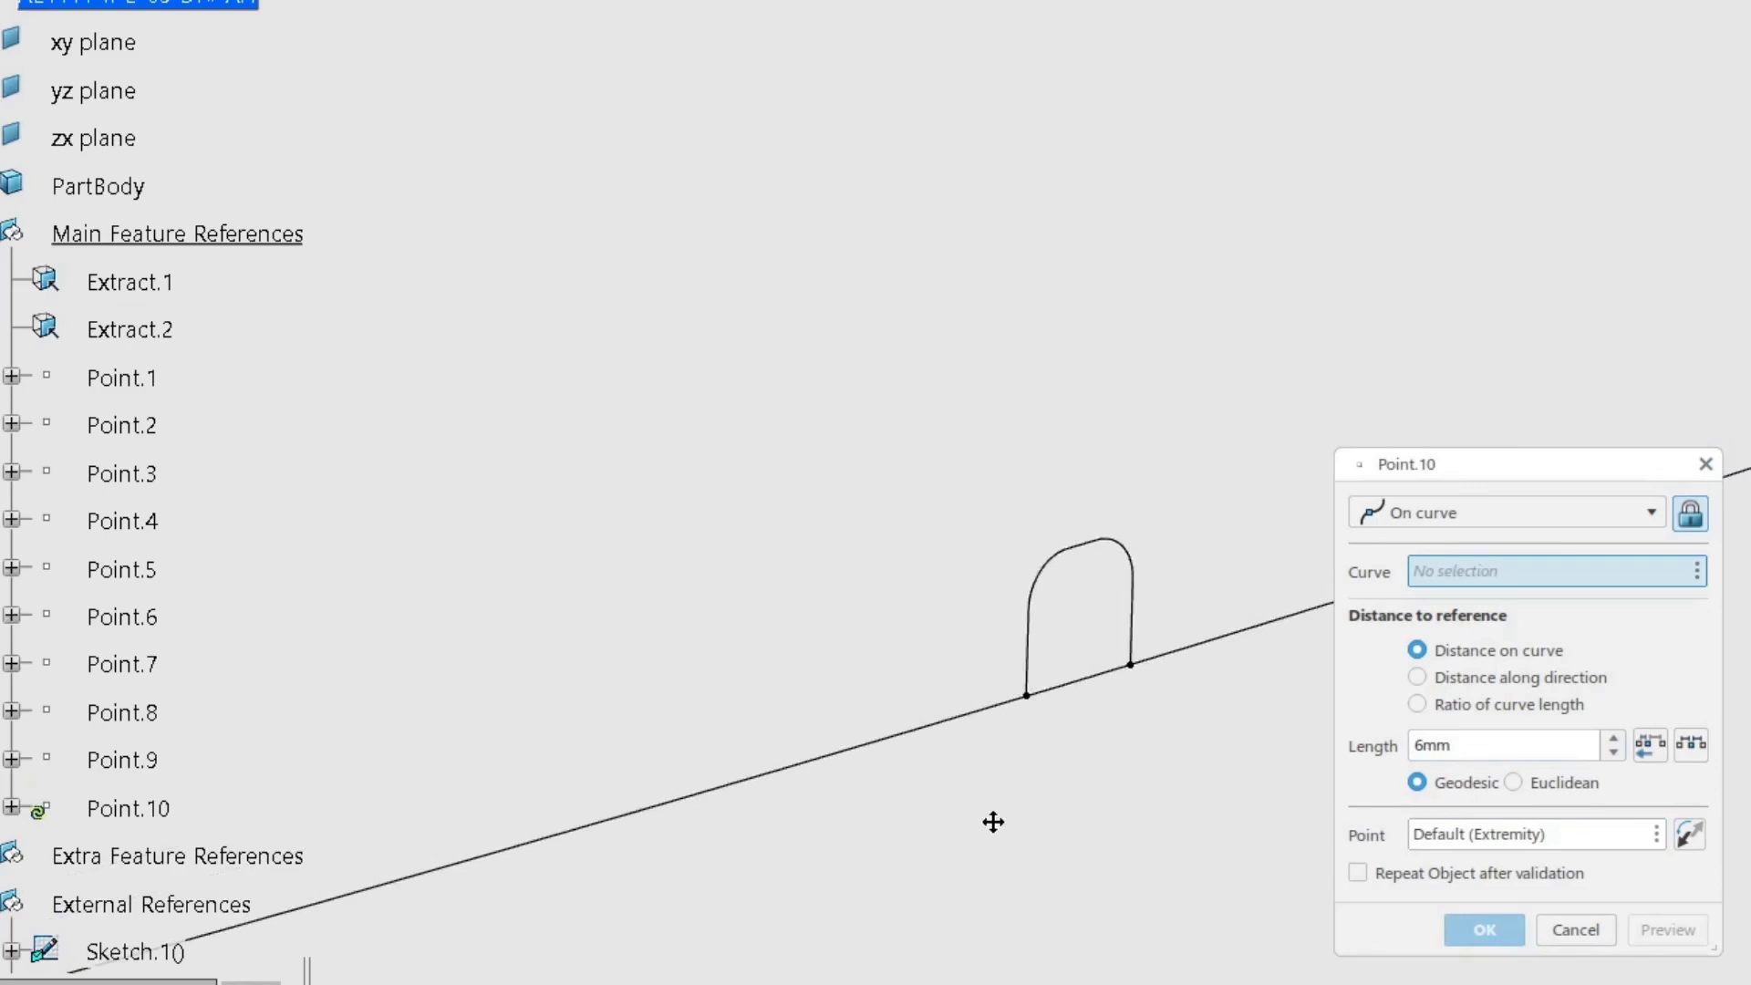
pyautogui.click(169, 330)
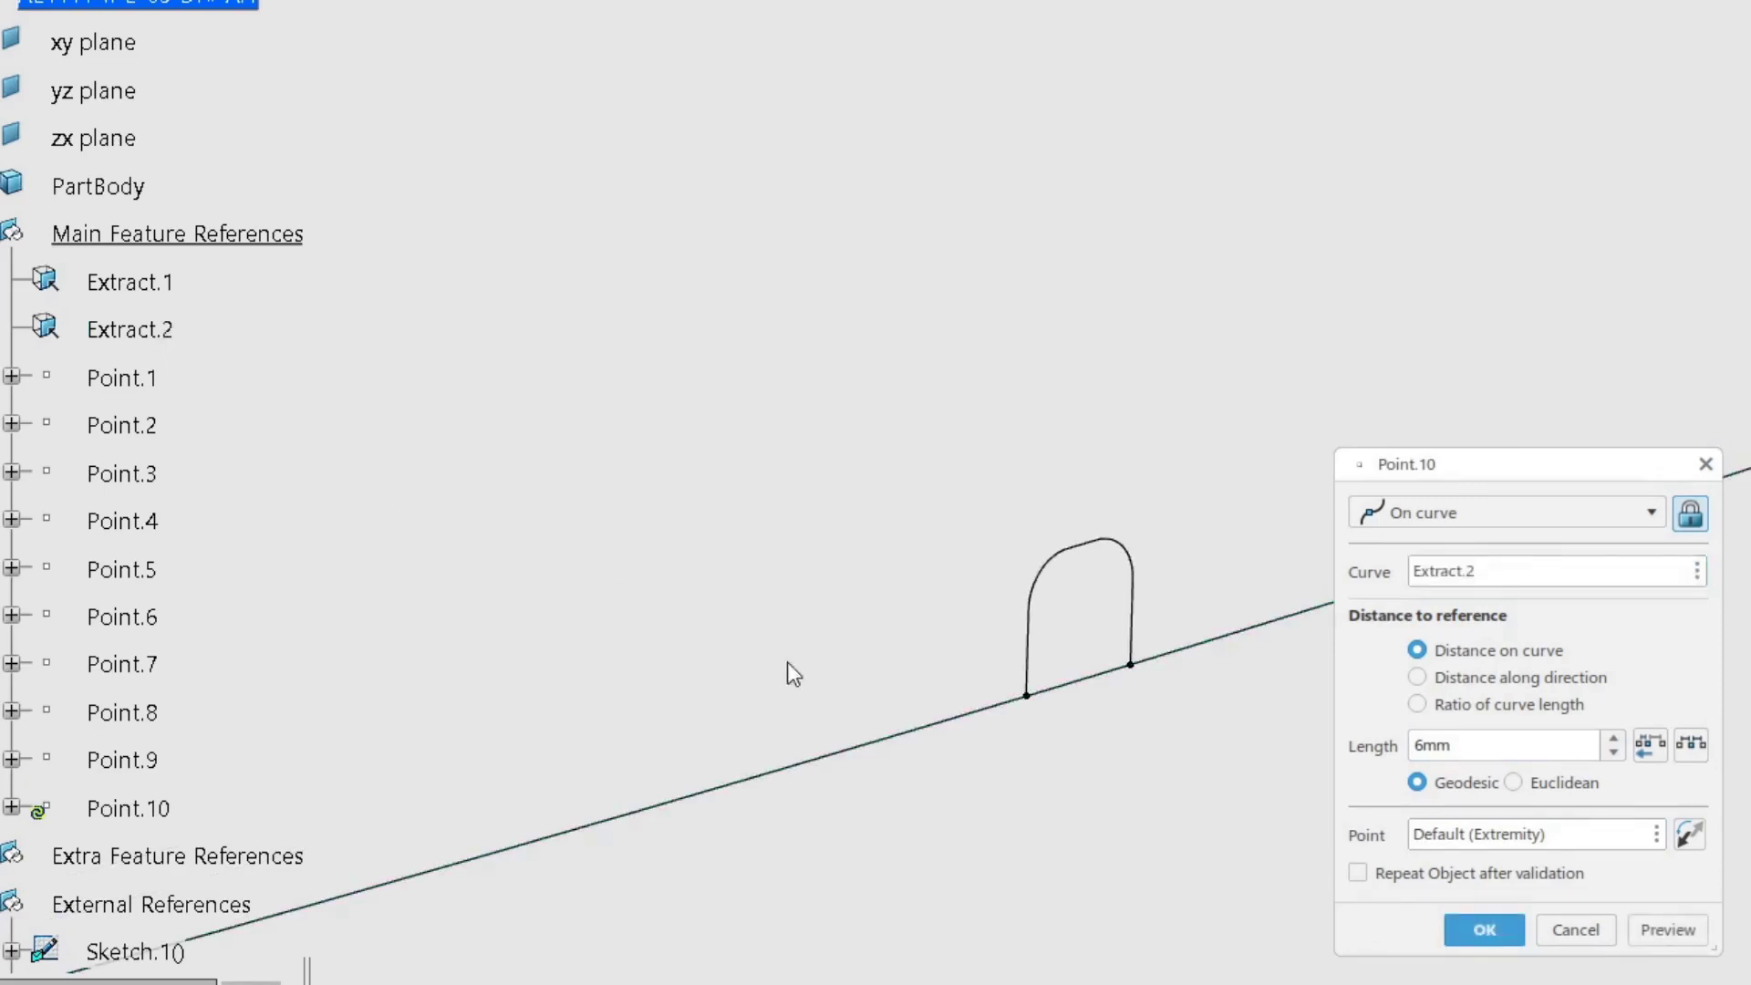
pyautogui.click(1491, 832)
pyautogui.click(1028, 697)
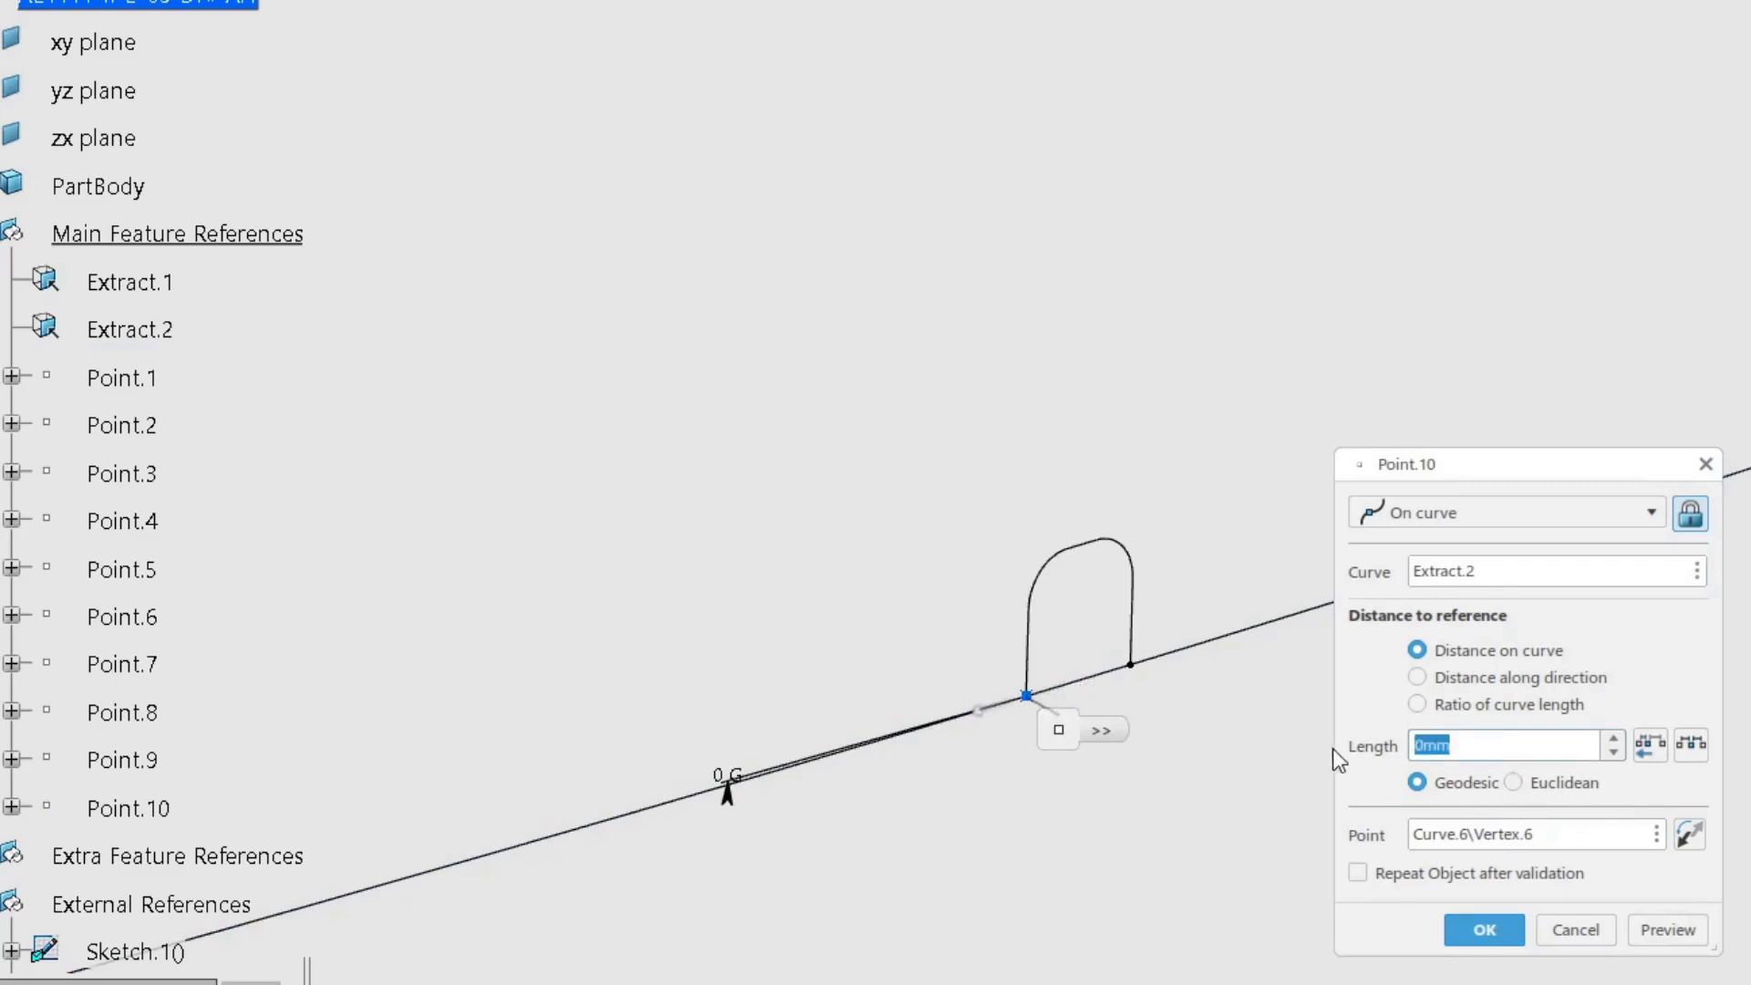
pyautogui.write('6')
pyautogui.click(1509, 927)
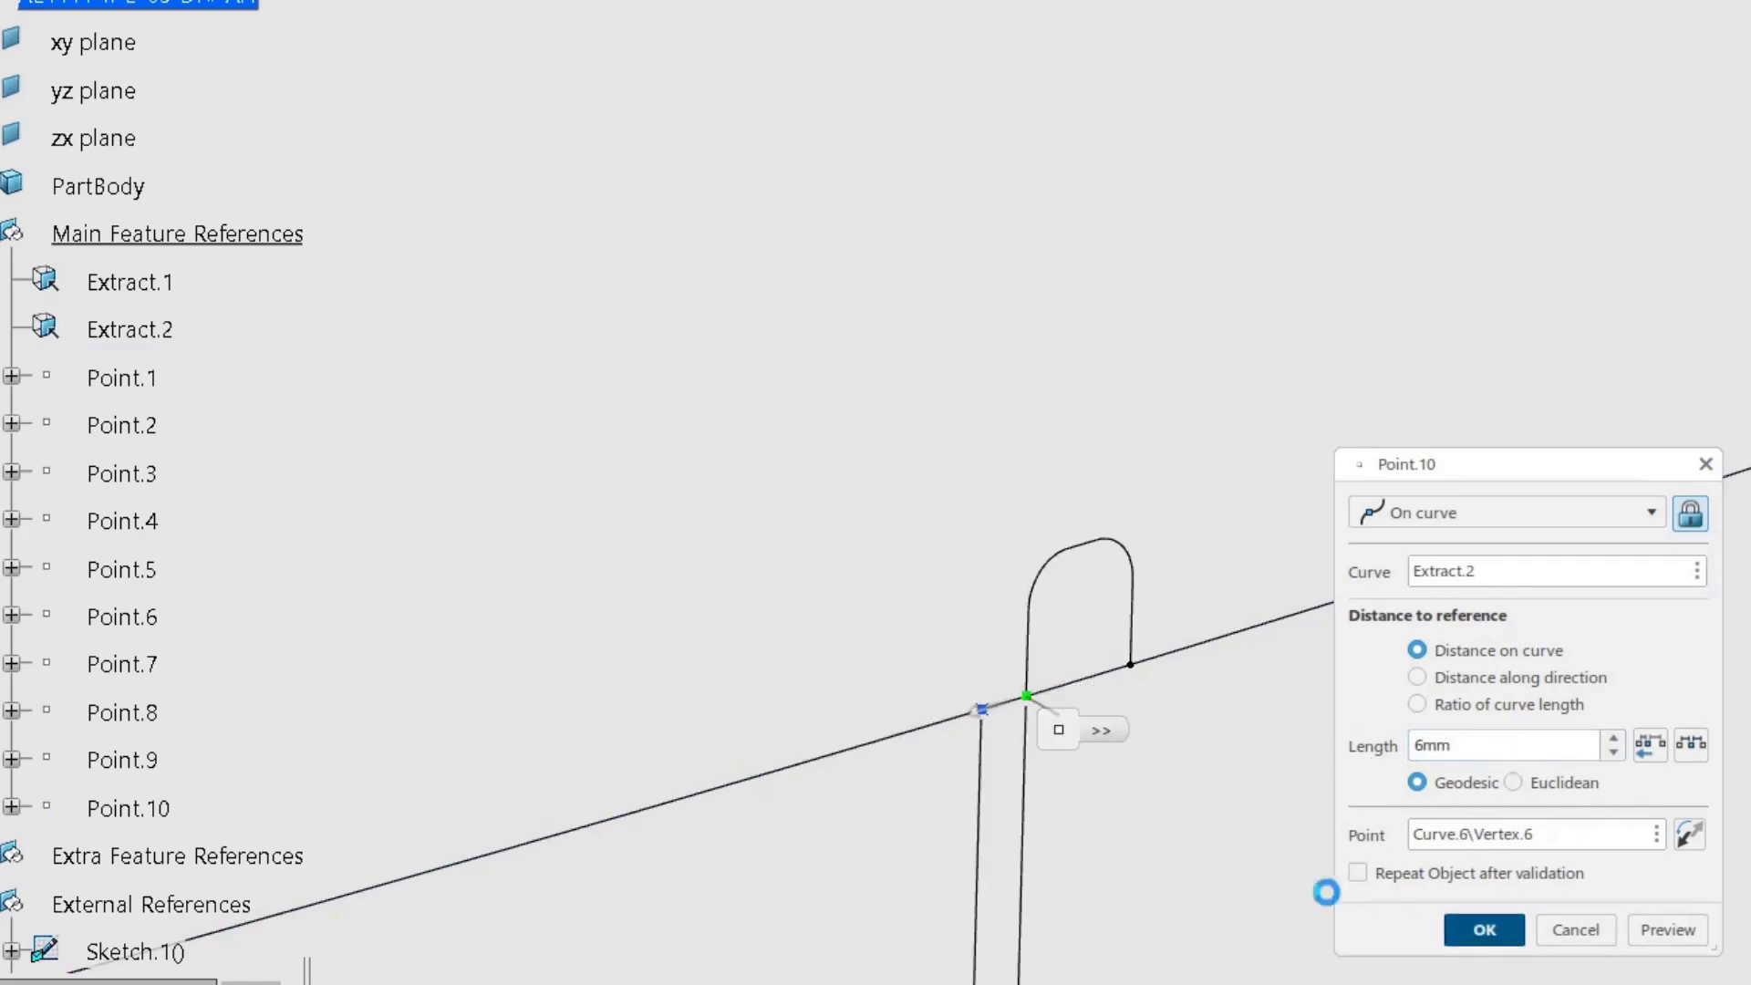
pyautogui.click(1576, 936)
# Create a plane normal to curve Extract.1 passing through Point.1 near the rib's taller end.
pyautogui.moveTo(1610, 739); pyautogui.dragTo(1428, 764, button='middle')
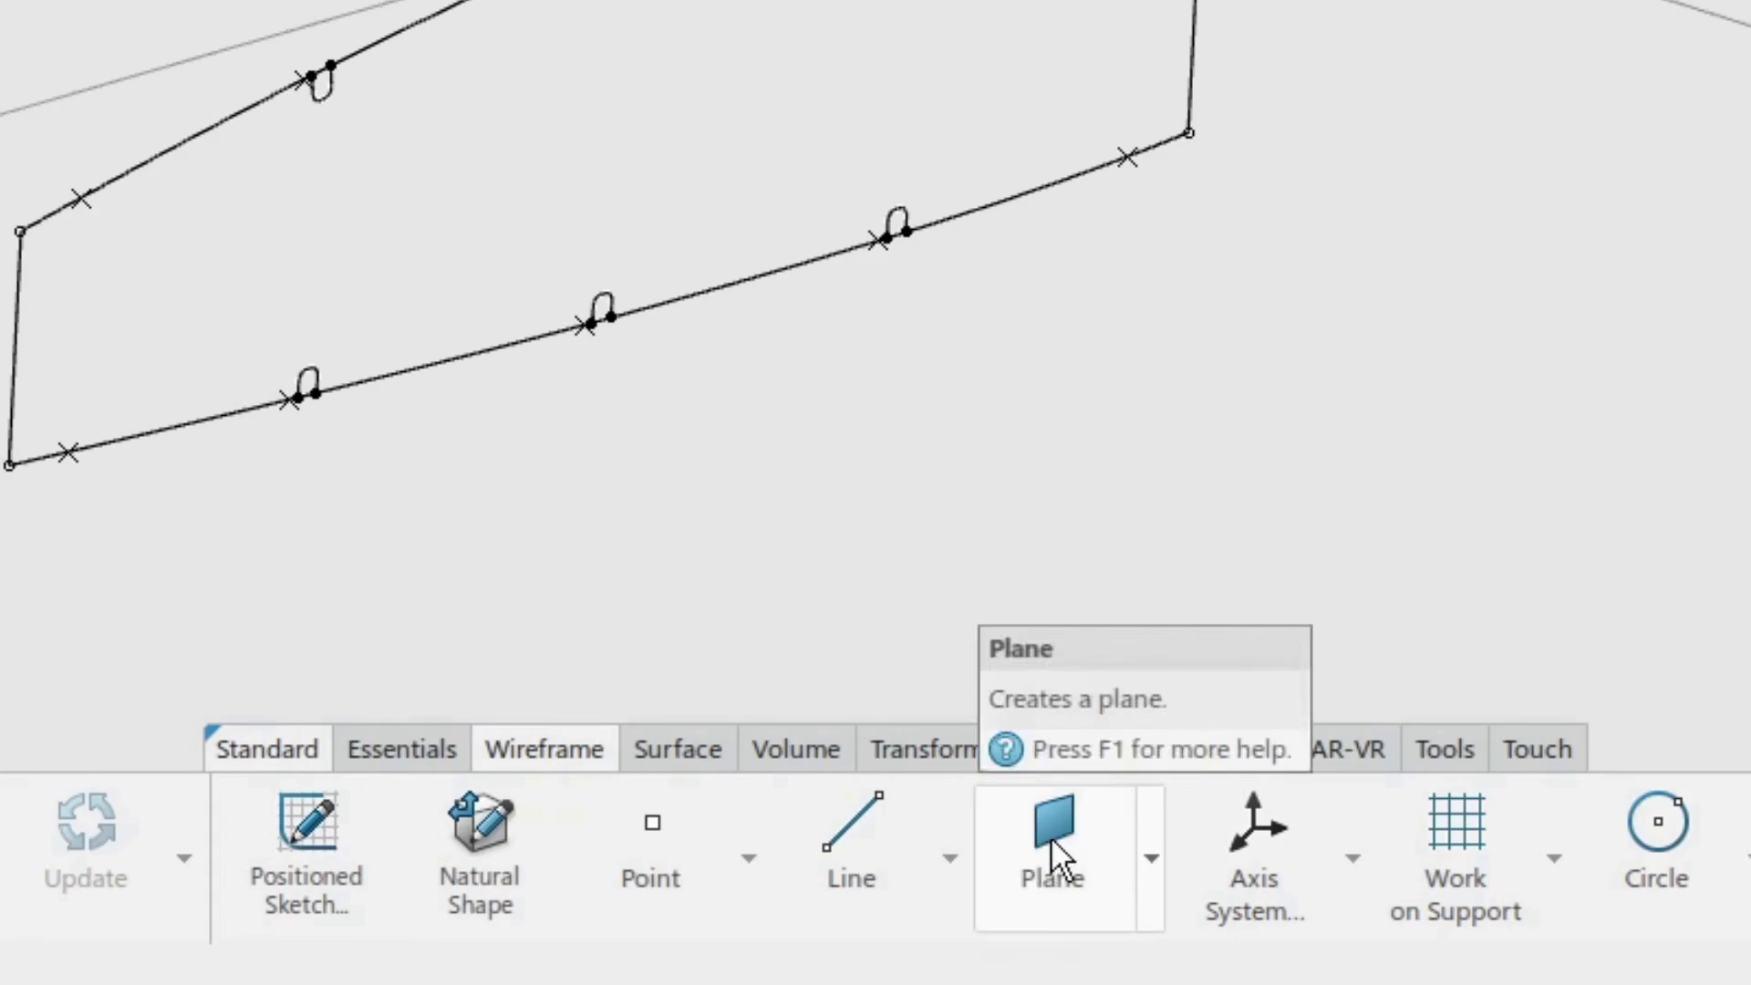
pyautogui.click(1051, 836)
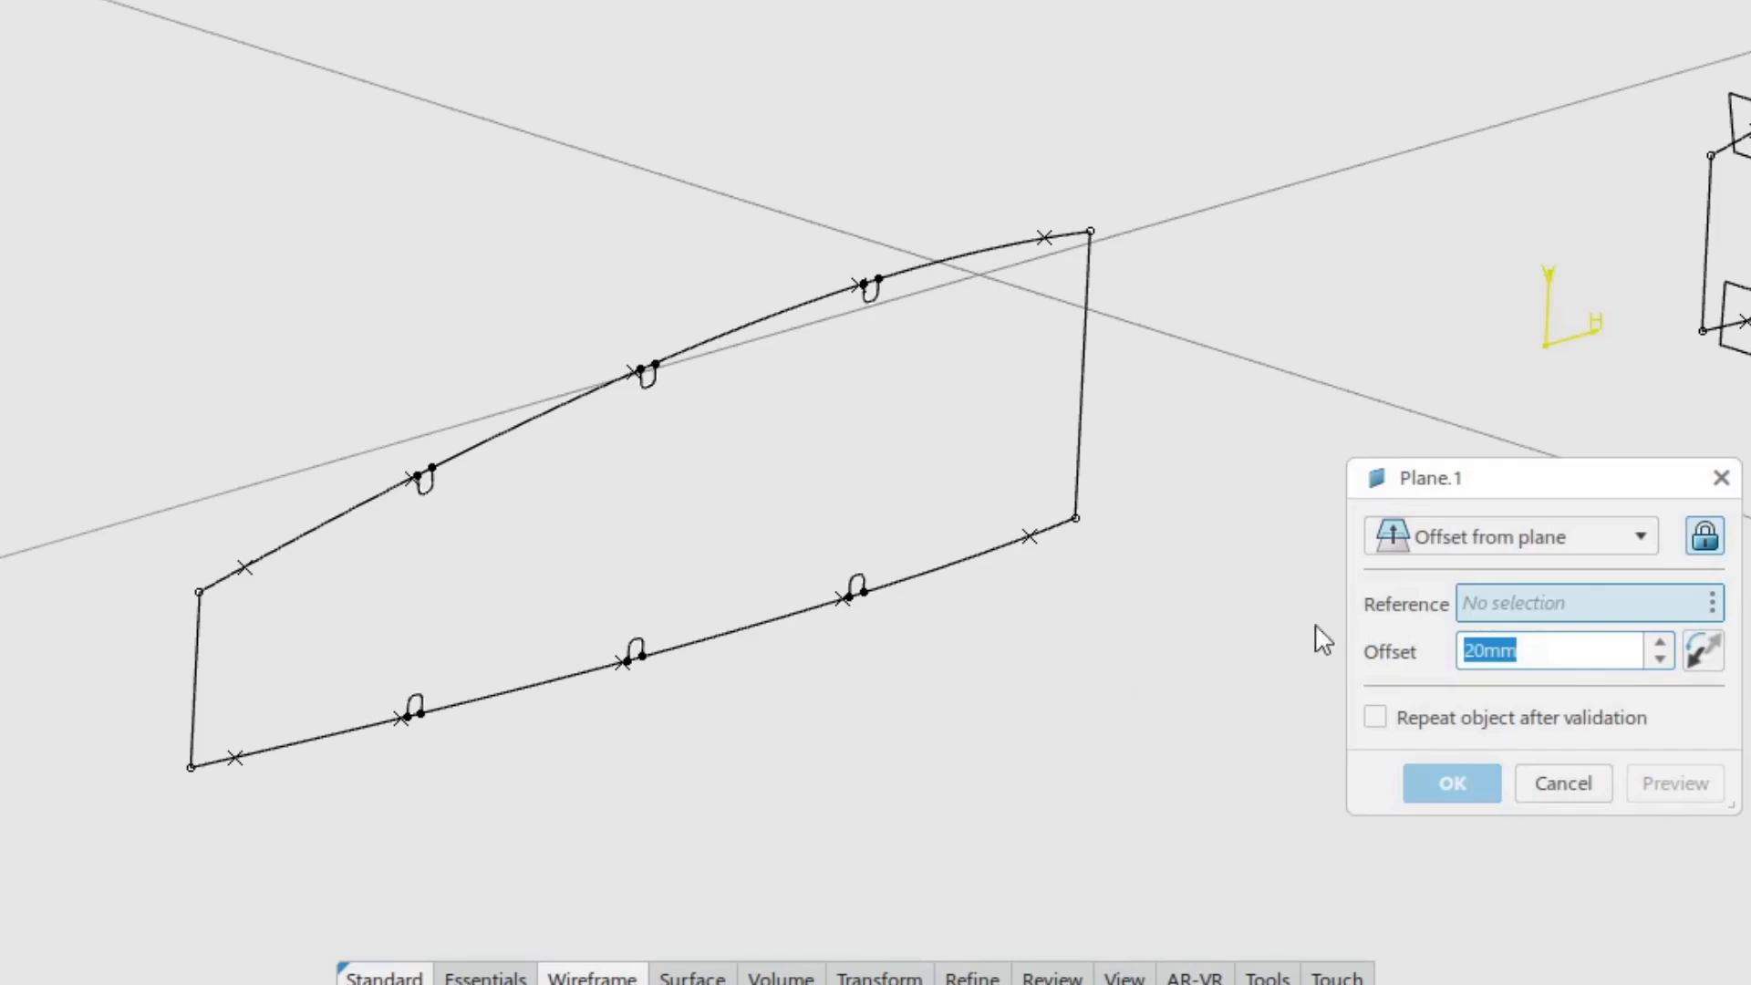
pyautogui.click(1476, 537)
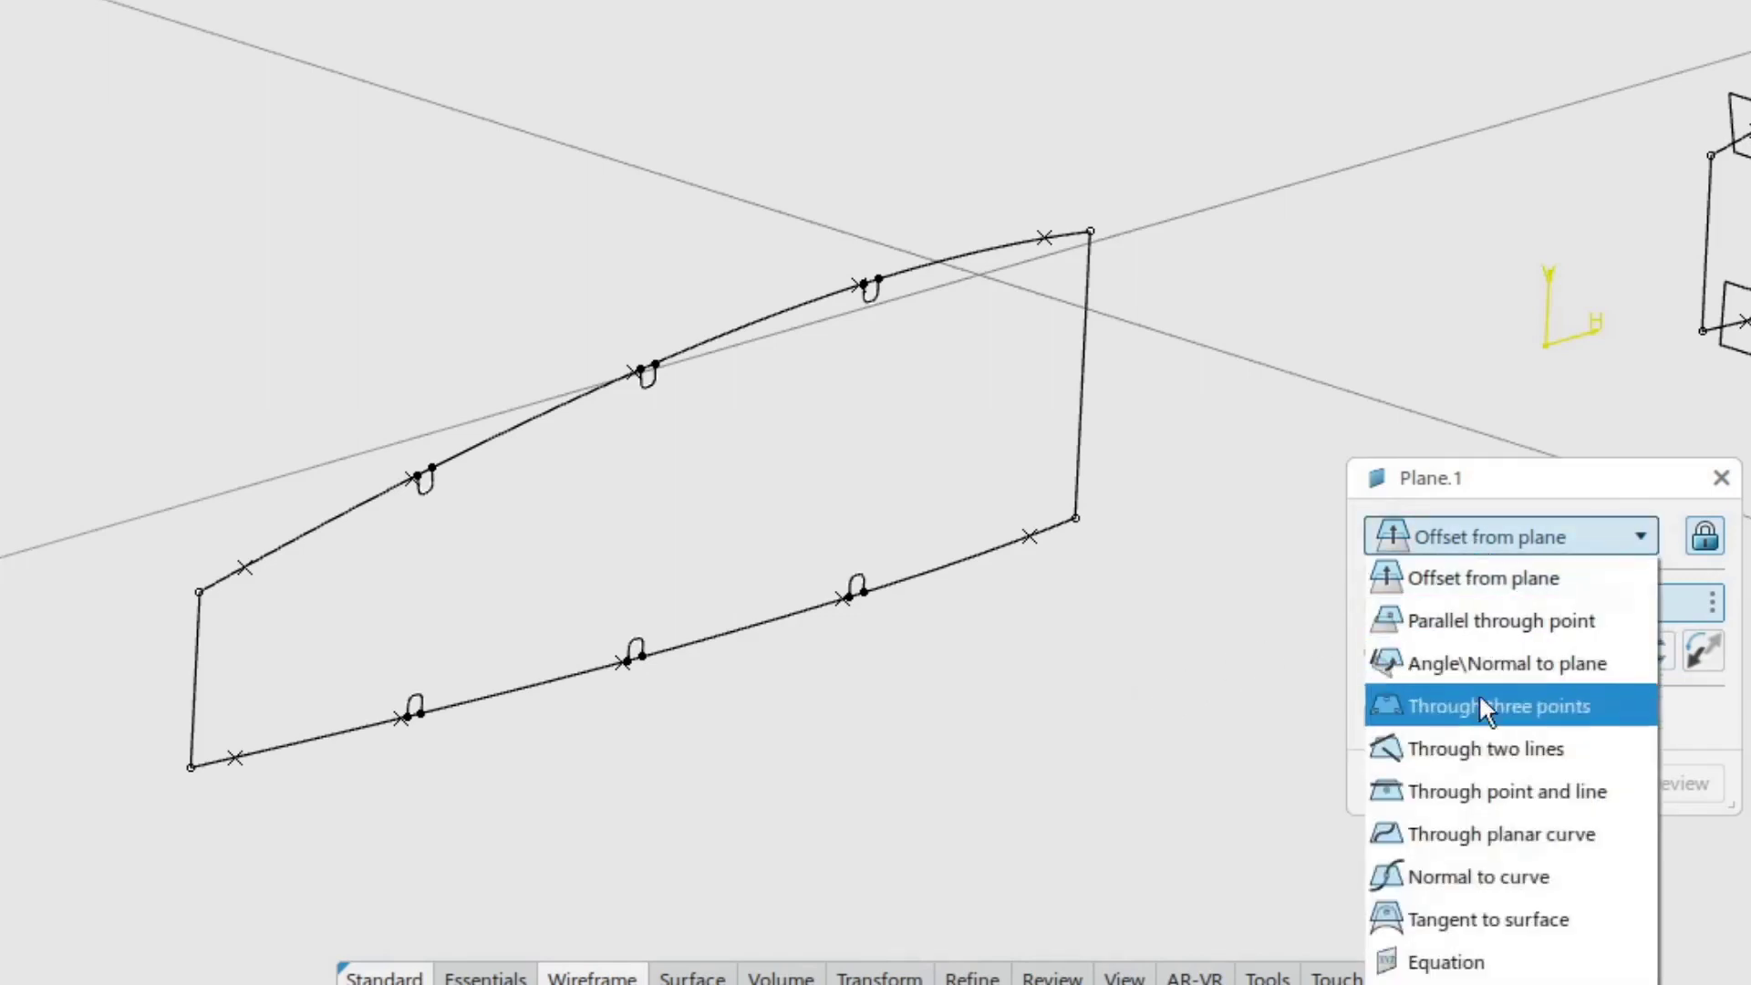
pyautogui.click(1496, 874)
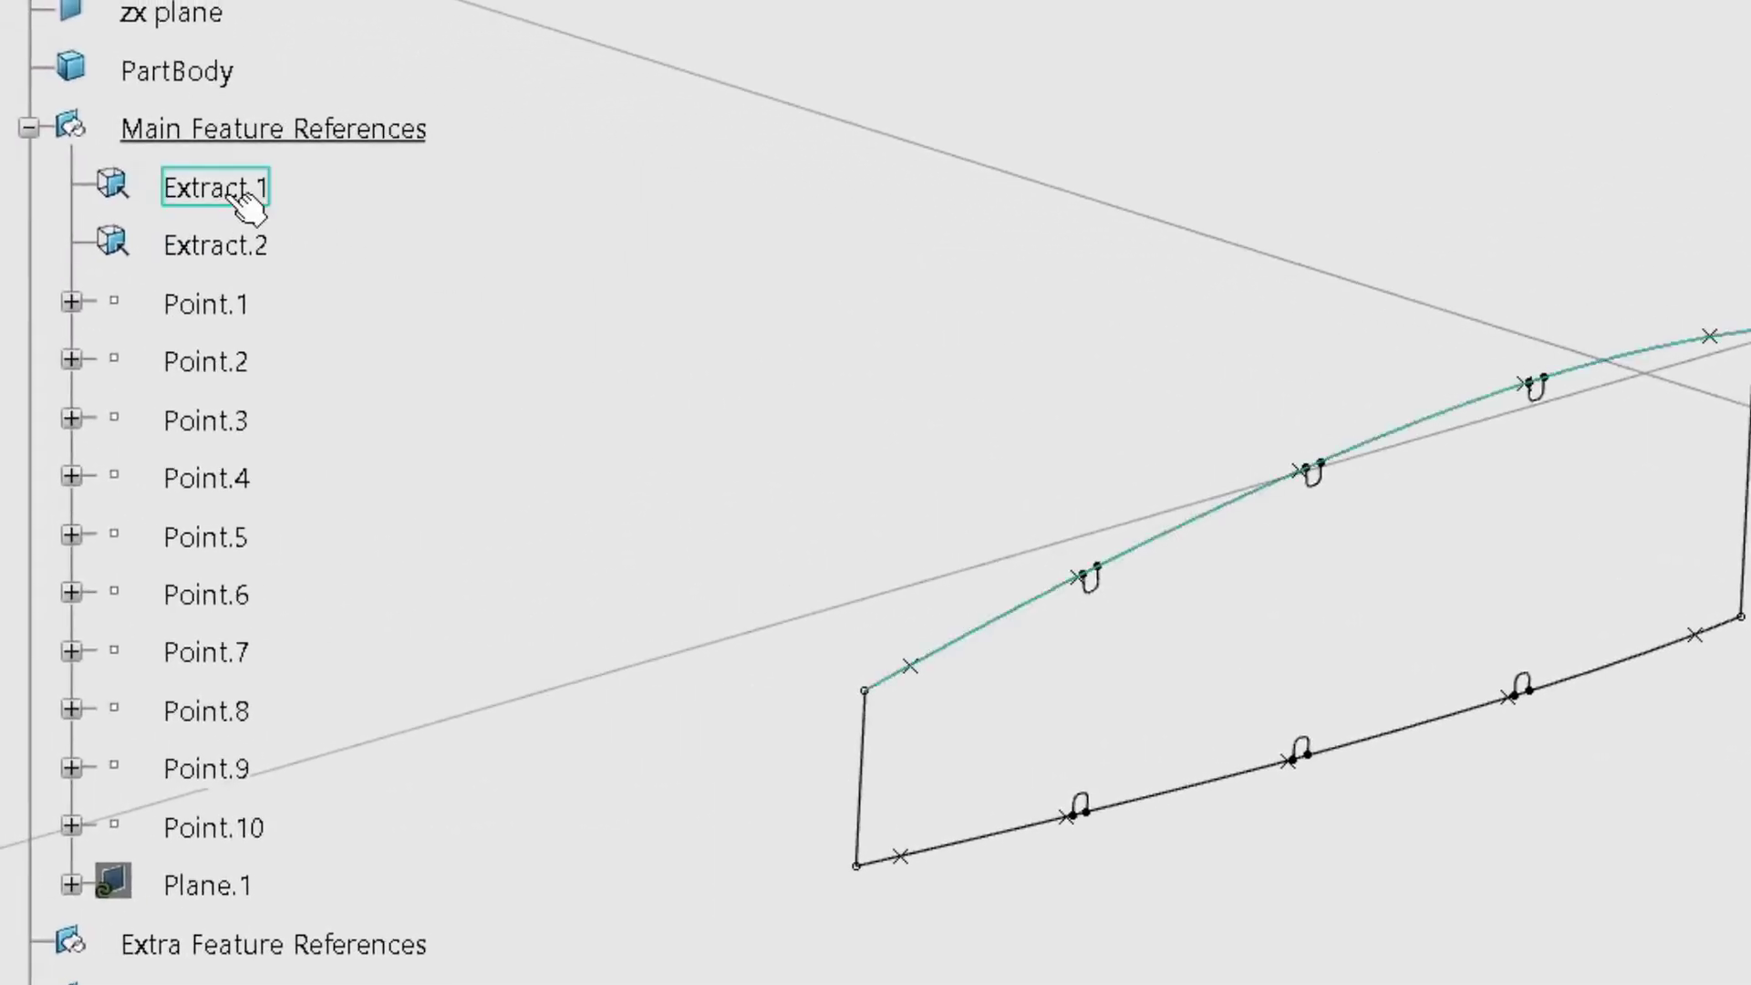
pyautogui.click(246, 205)
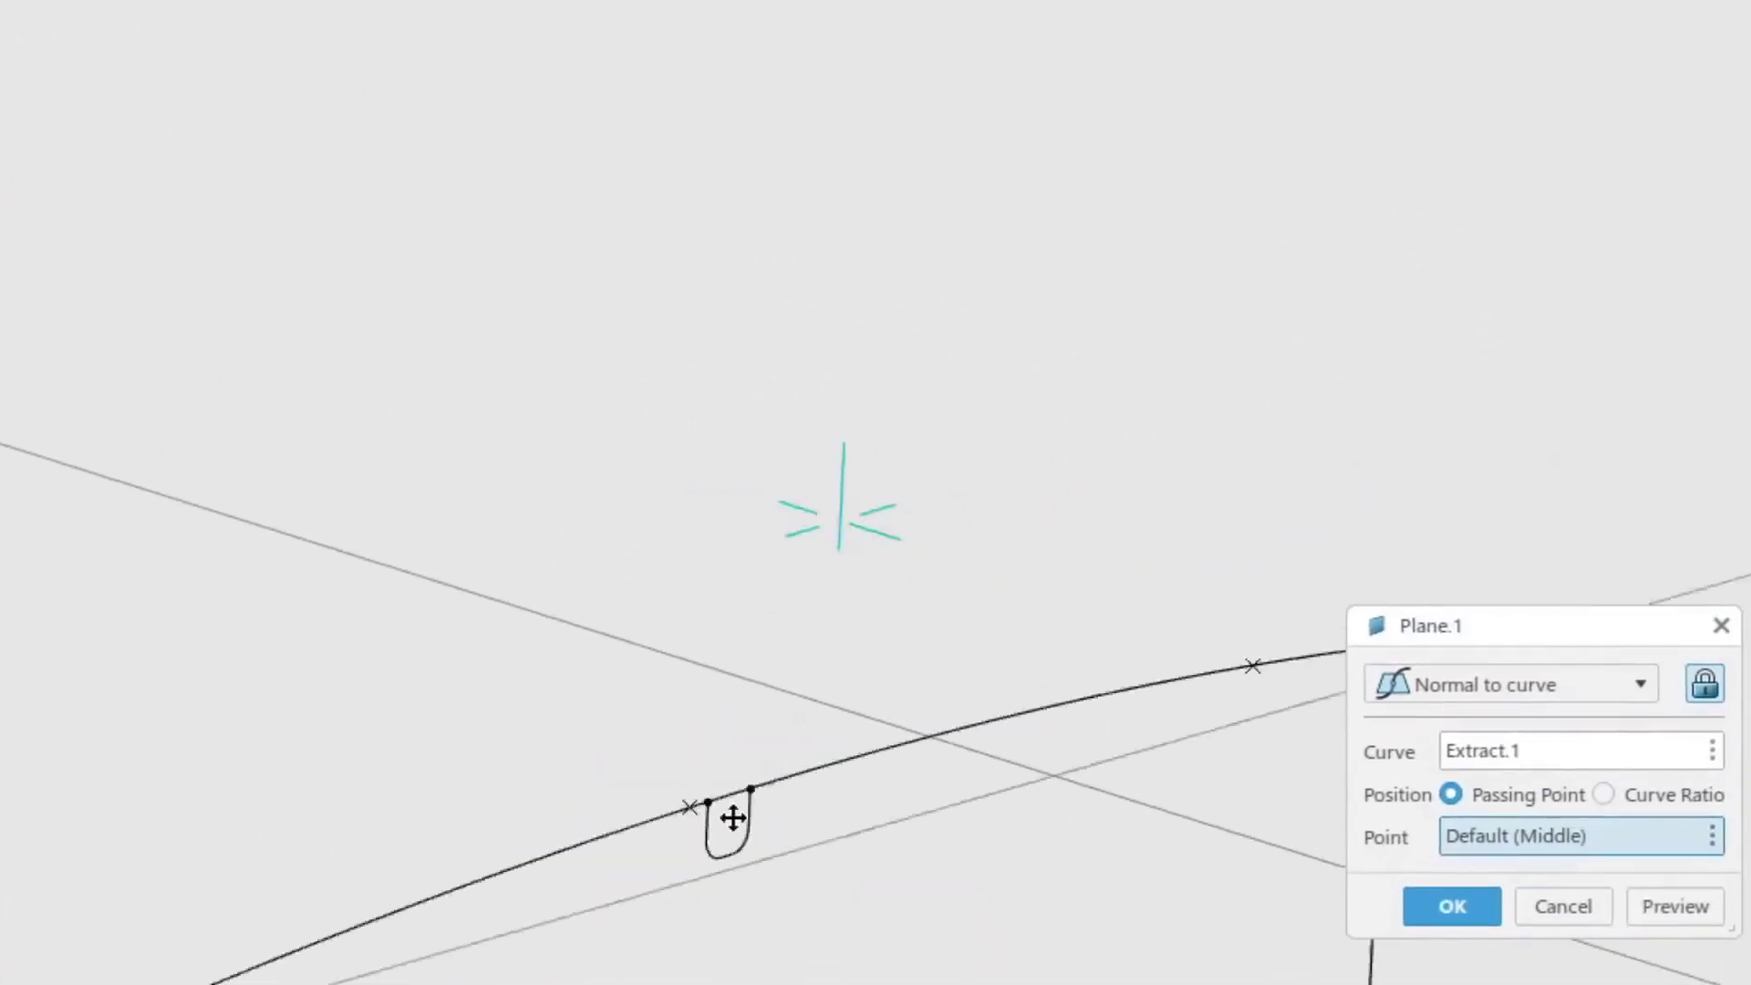
pyautogui.moveTo(733, 818); pyautogui.dragTo(477, 392, button='middle')
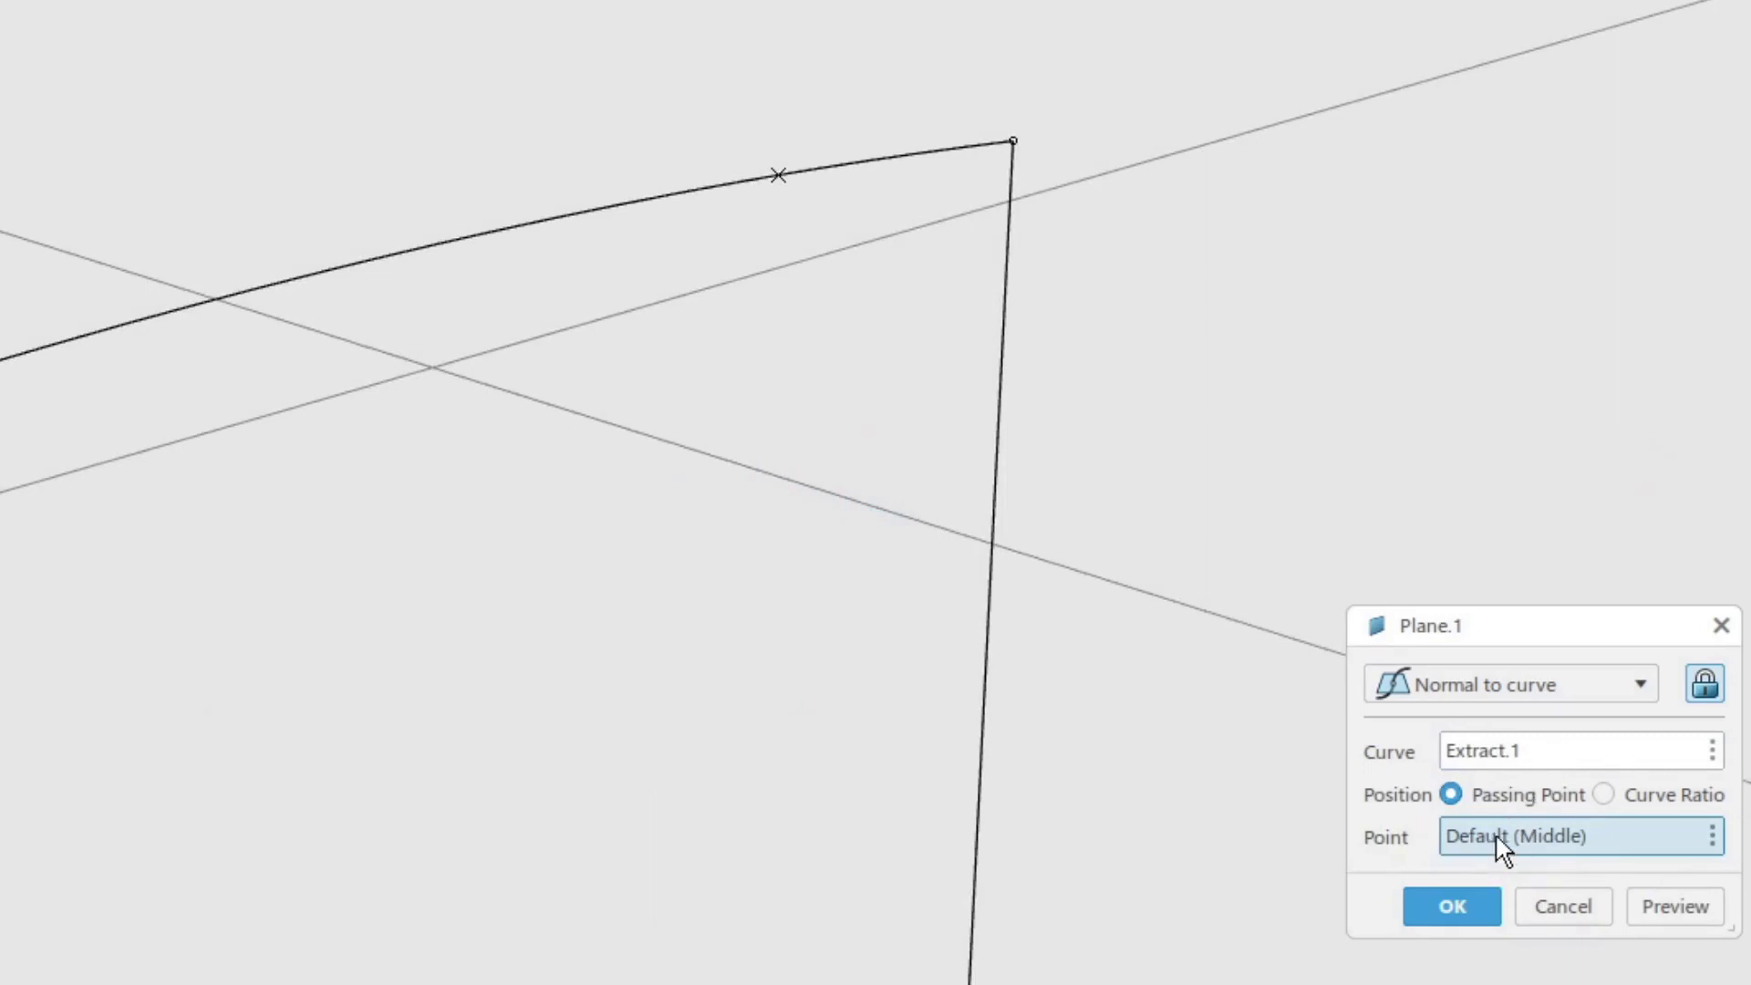
pyautogui.click(780, 178)
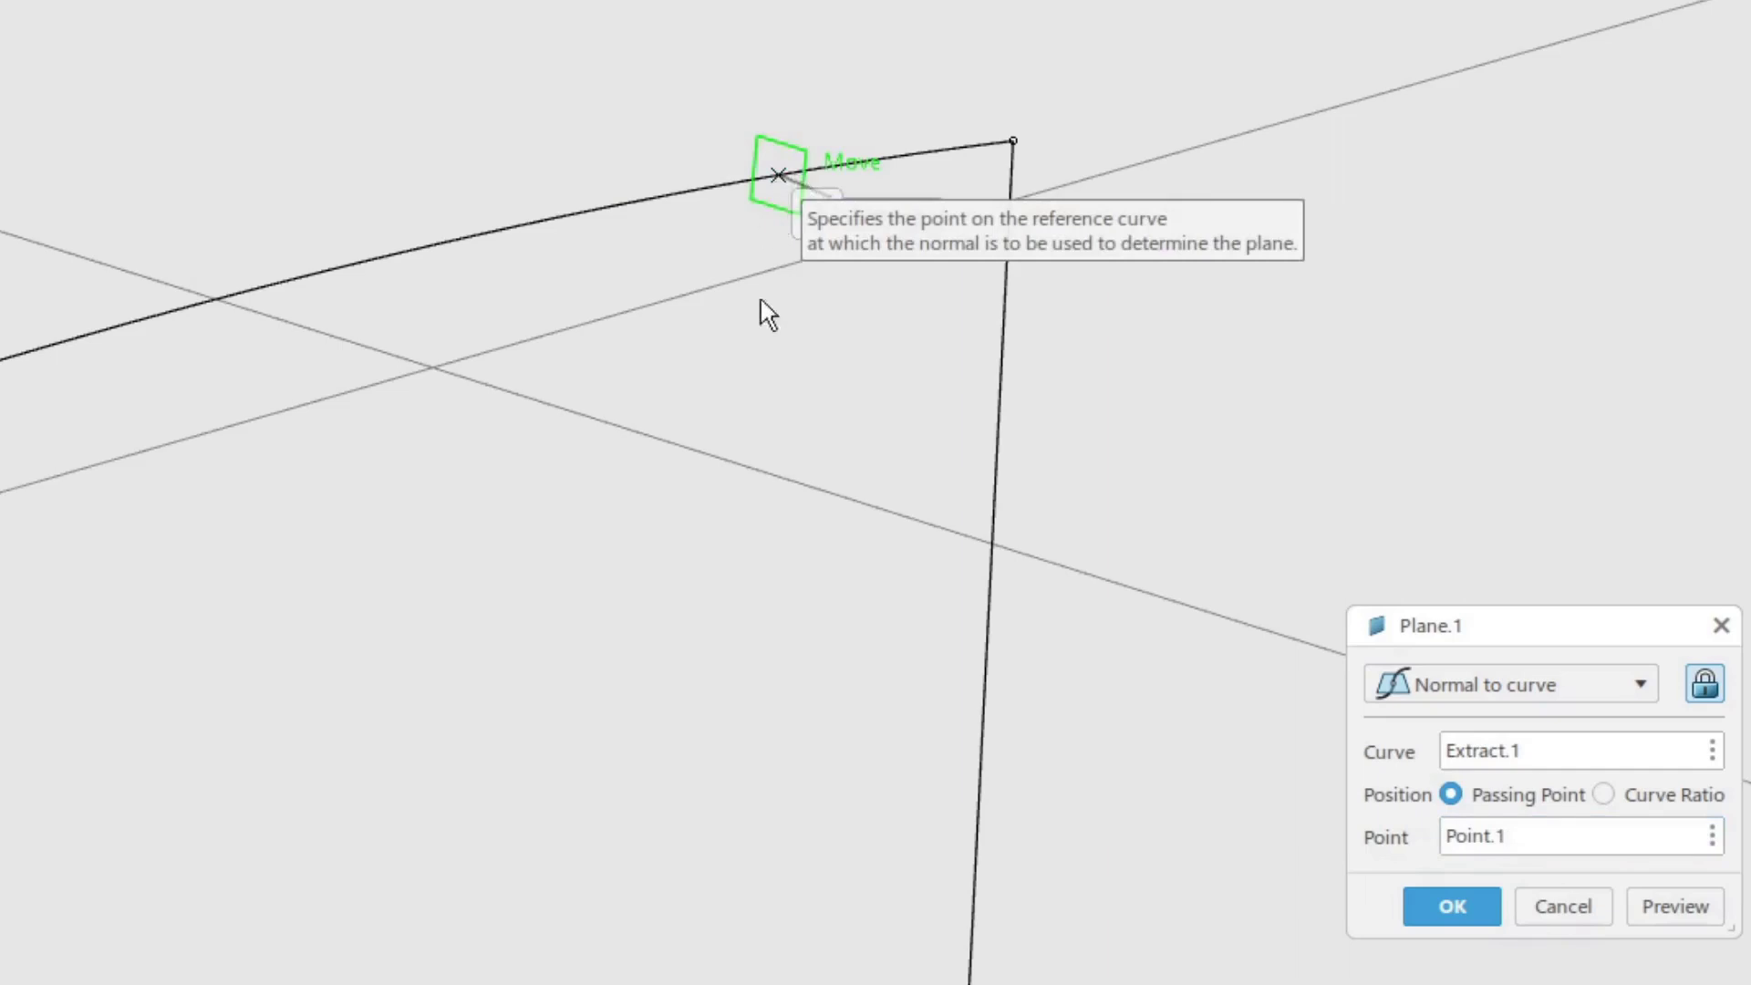
pyautogui.click(1456, 904)
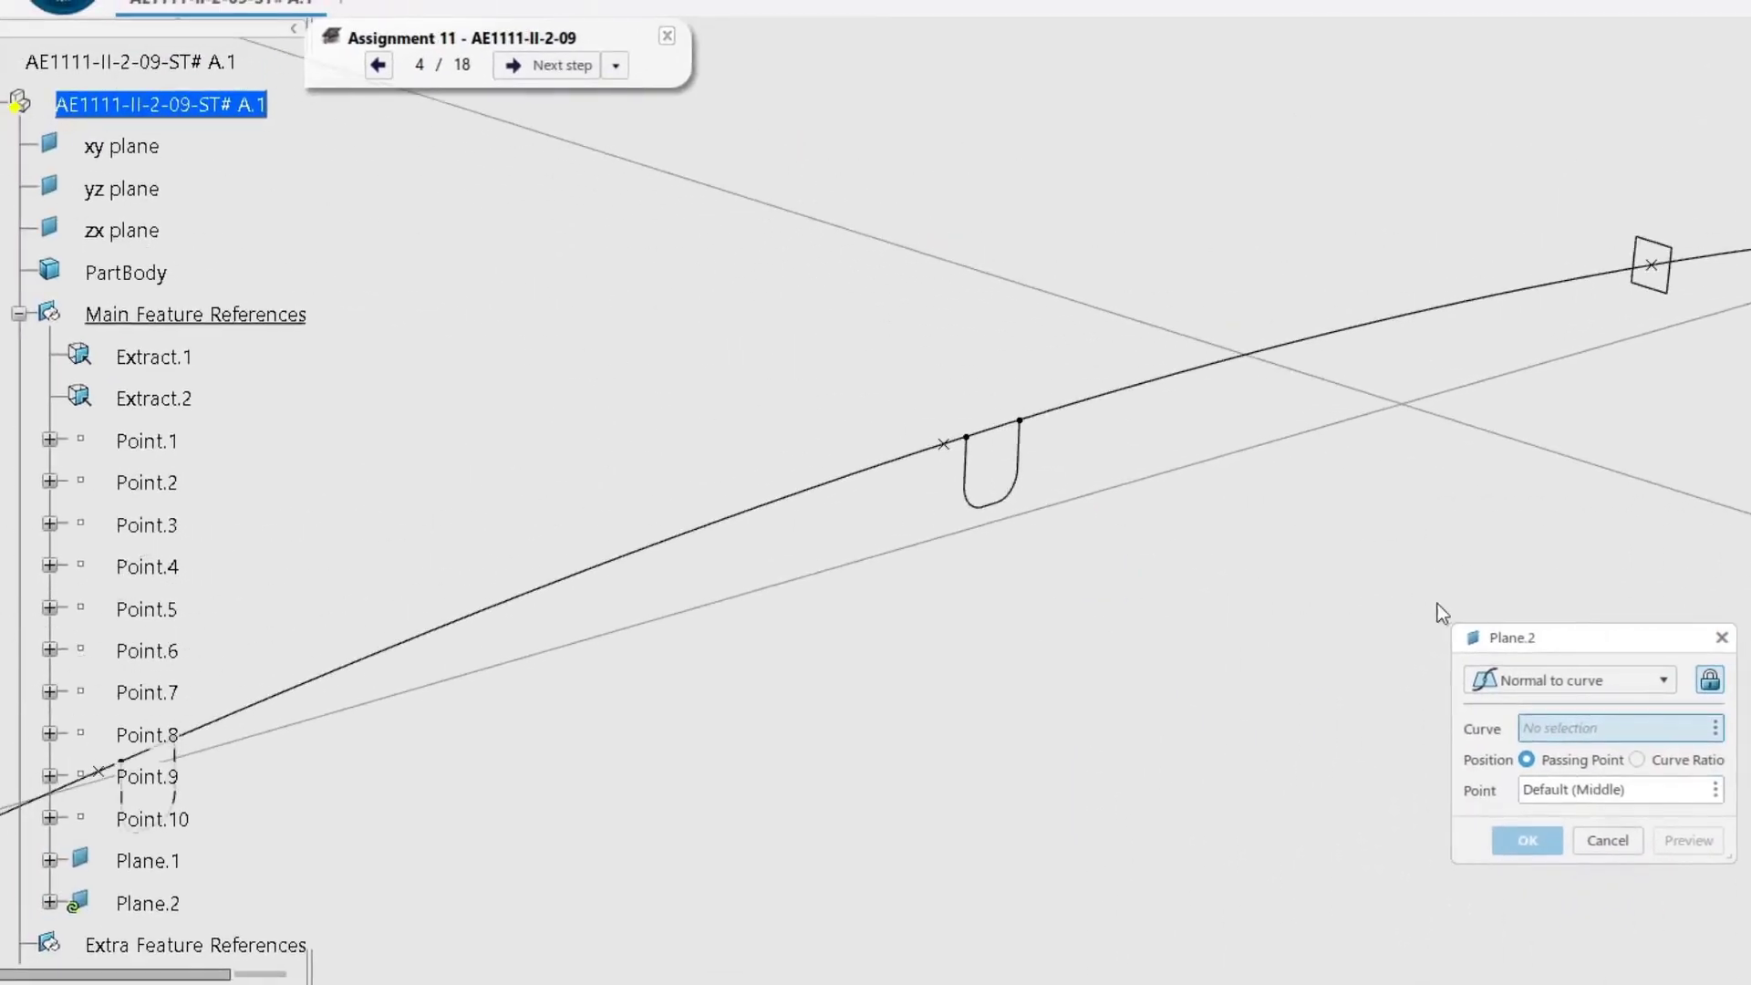
# Create planes normal to Extract.1 through Point.5 and Point.6, beside the first two upper stringer gates from the taller end.
pyautogui.click(174, 357)
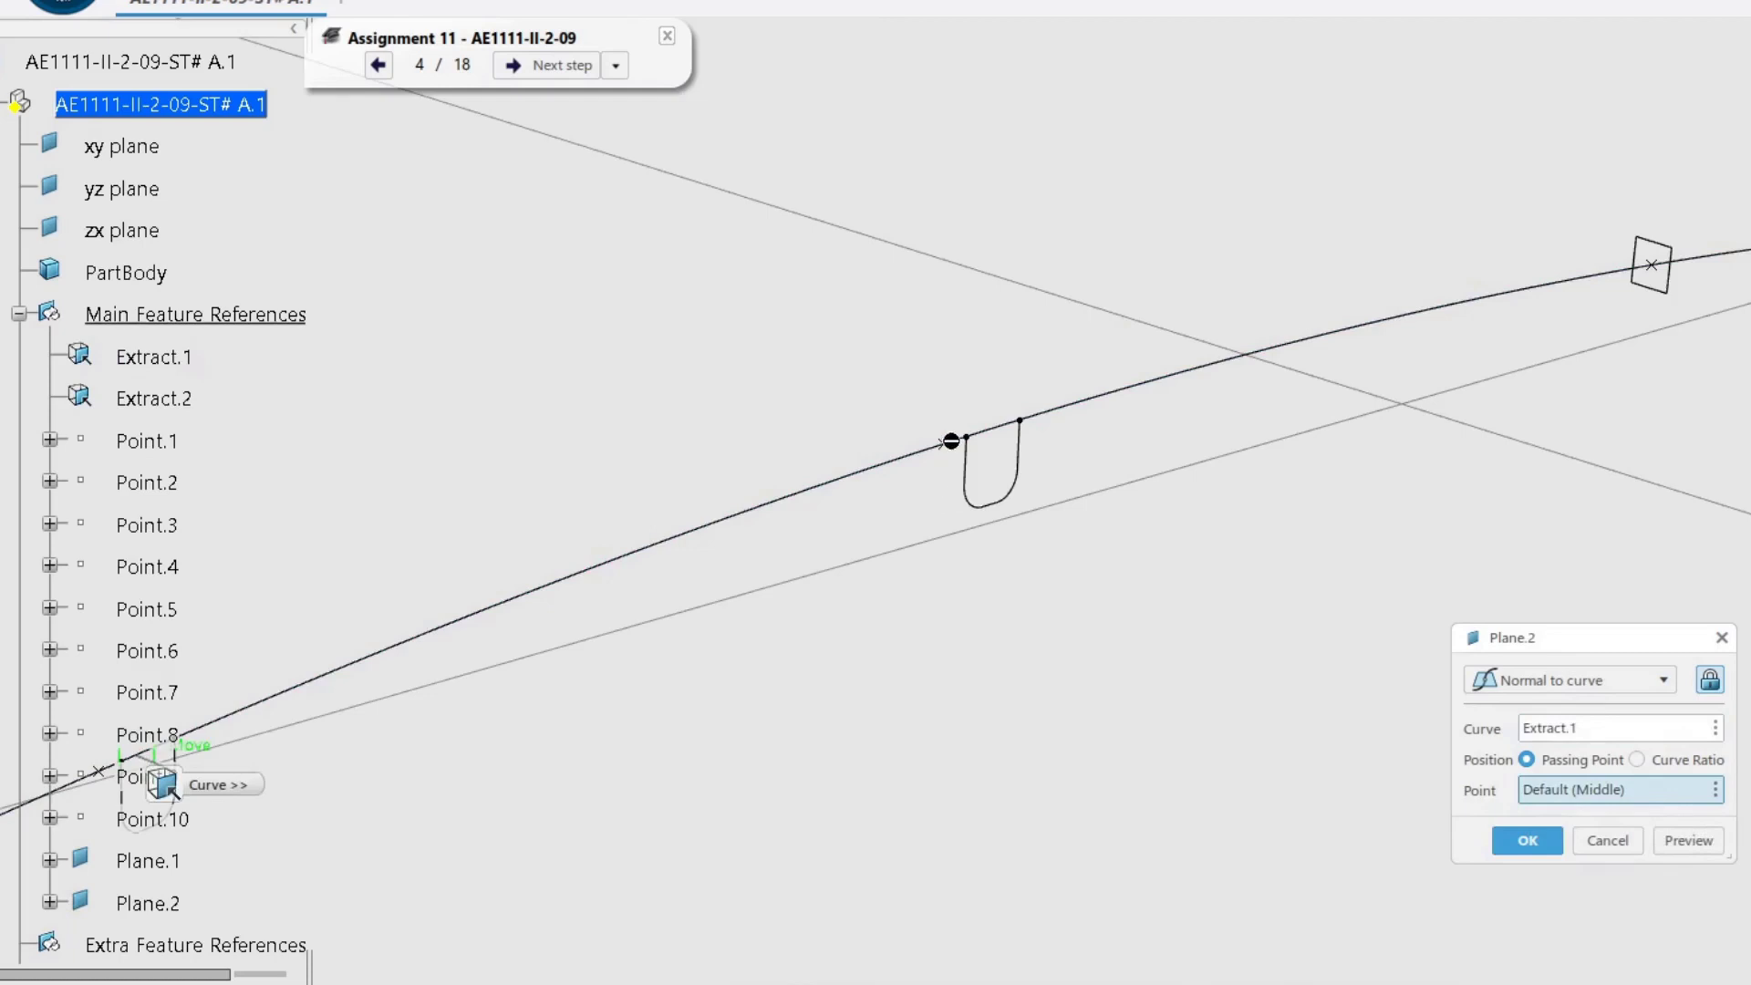
pyautogui.click(954, 444)
pyautogui.click(1525, 841)
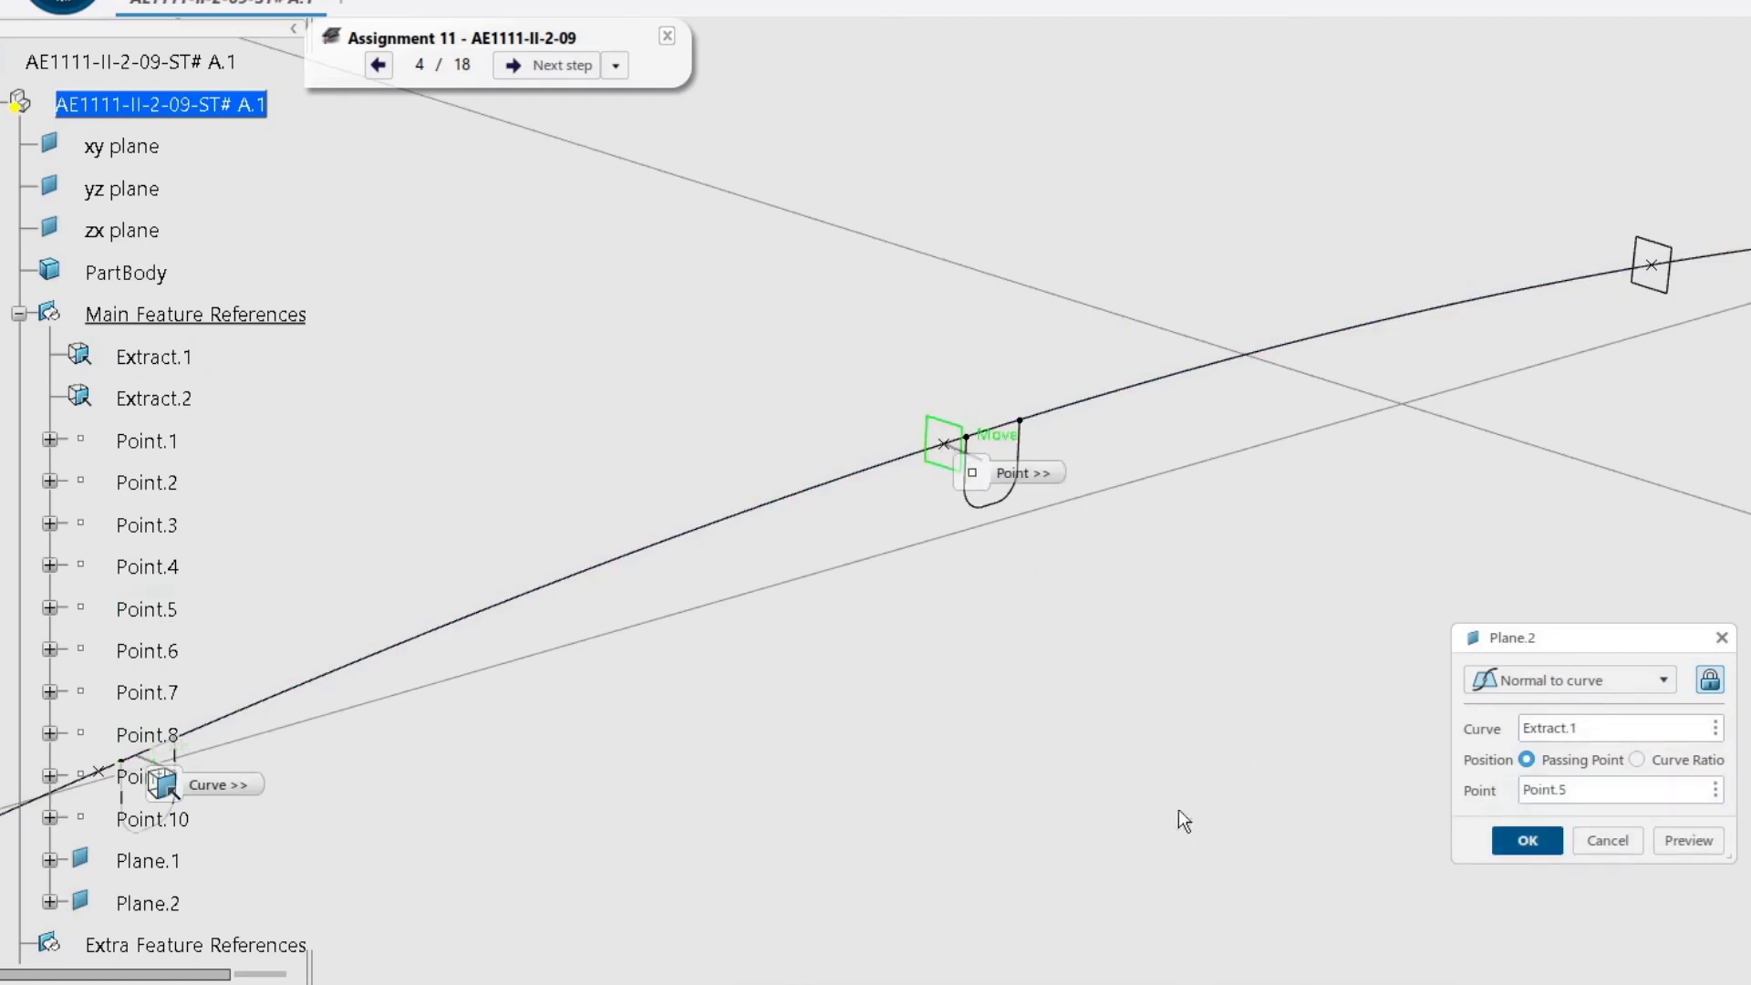
pyautogui.click(189, 370)
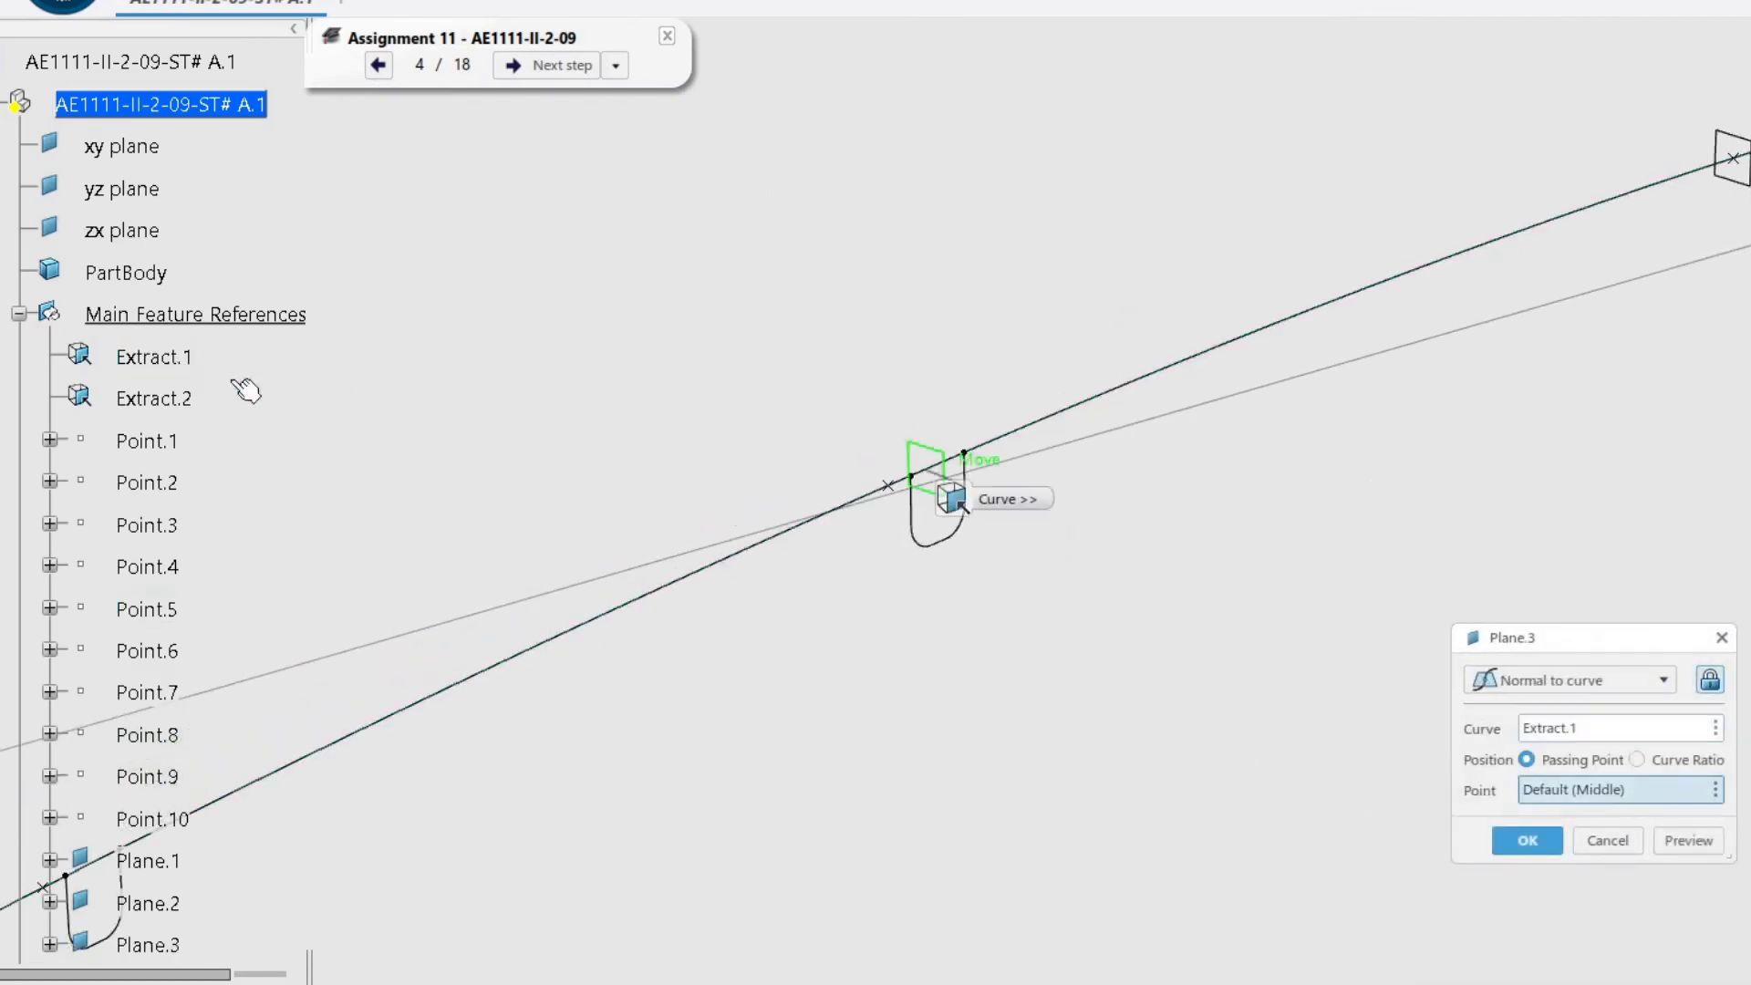
pyautogui.click(903, 493)
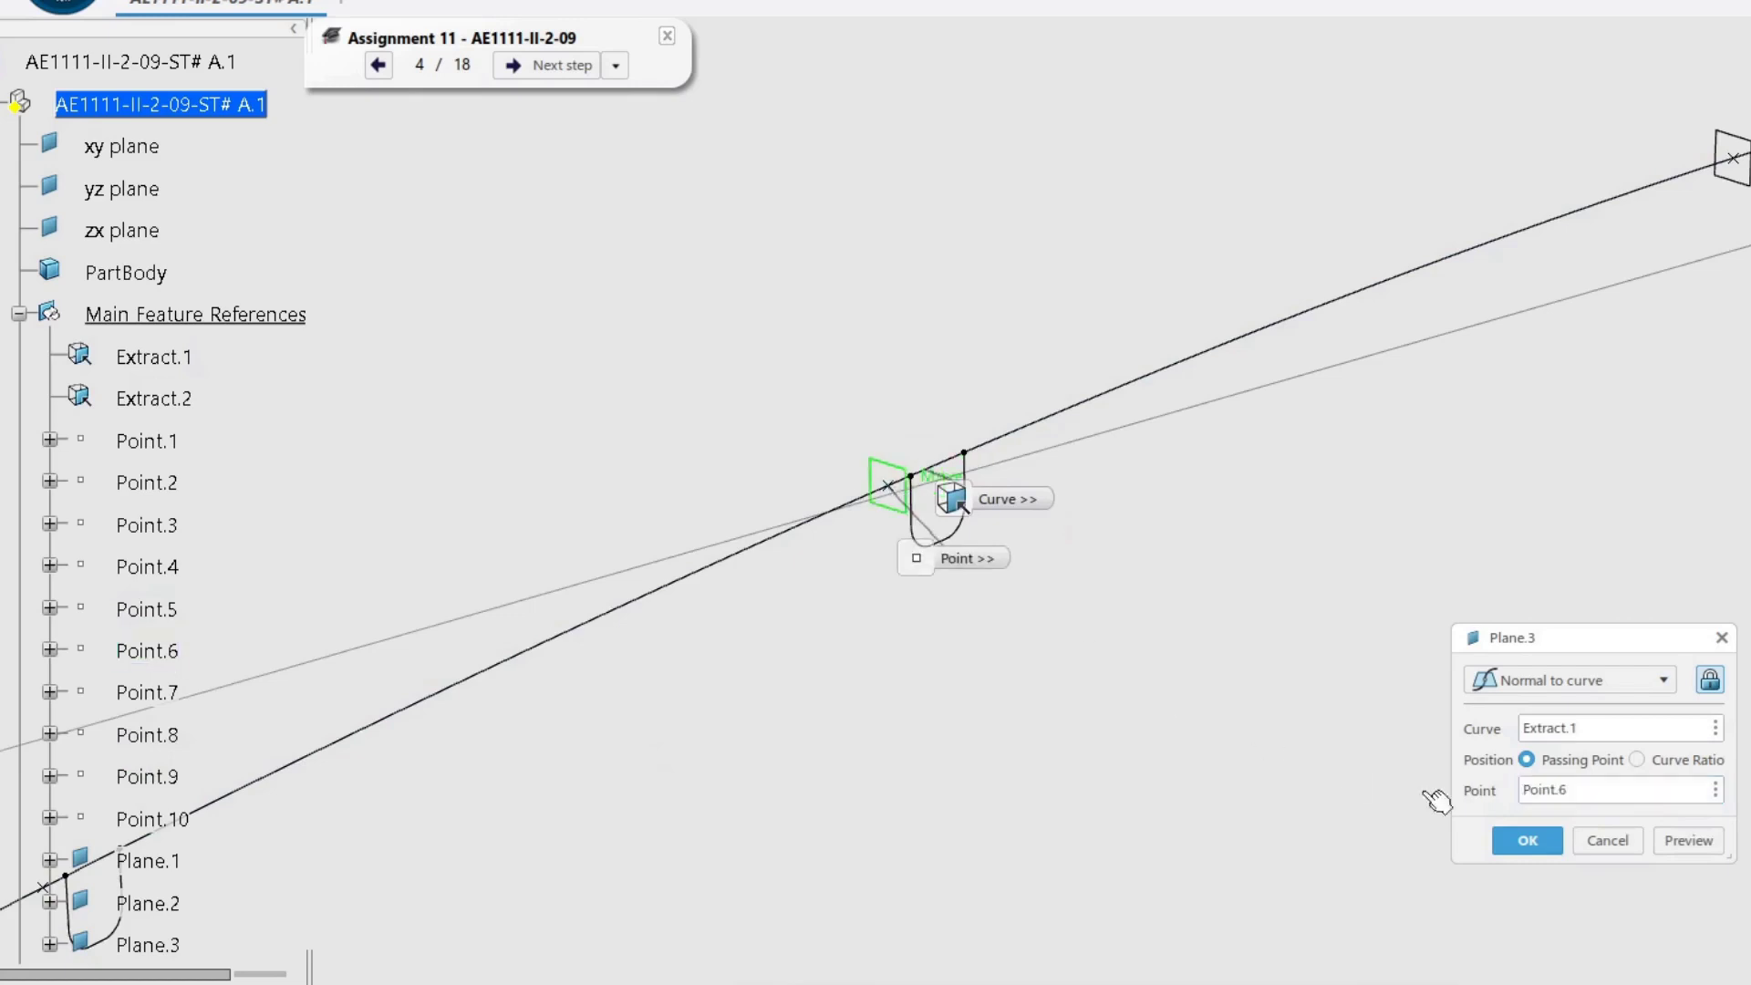
pyautogui.click(1530, 840)
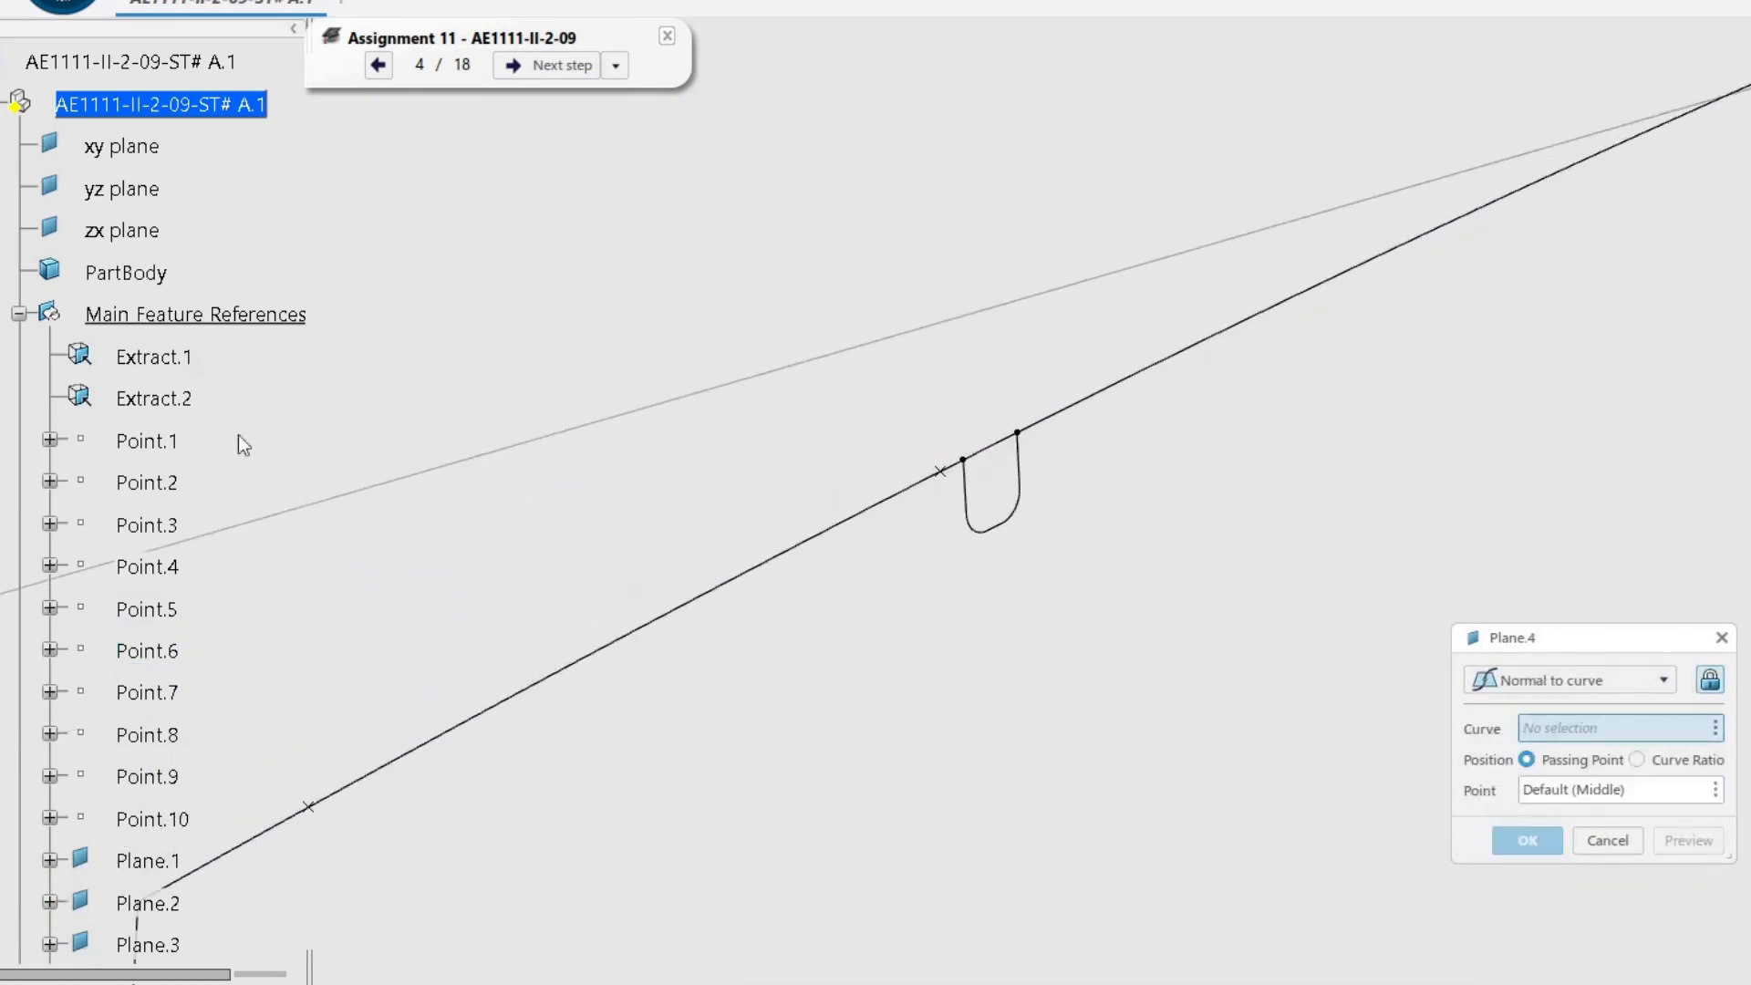
# Create planes normal to Extract.1 through Point.7 at the last upper stringer gate and Point.2 near the shorter end.
pyautogui.click(173, 356)
pyautogui.click(956, 480)
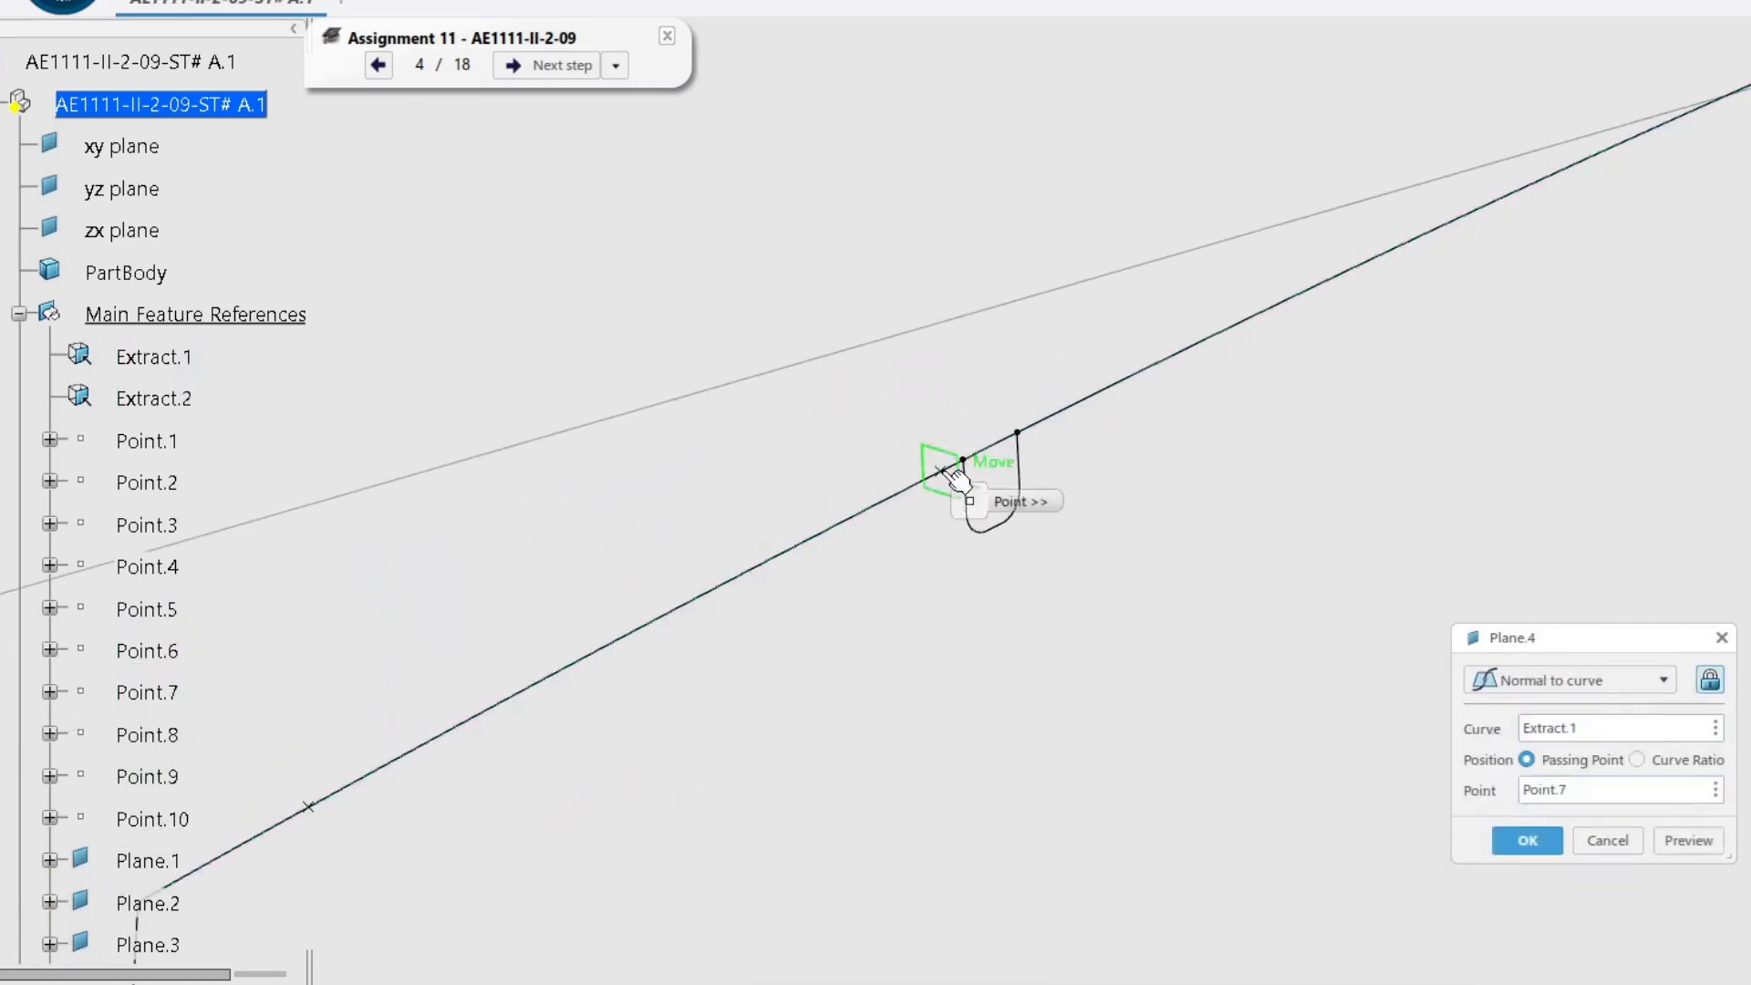
pyautogui.click(1542, 840)
pyautogui.moveTo(436, 887); pyautogui.dragTo(1158, 538, button='middle')
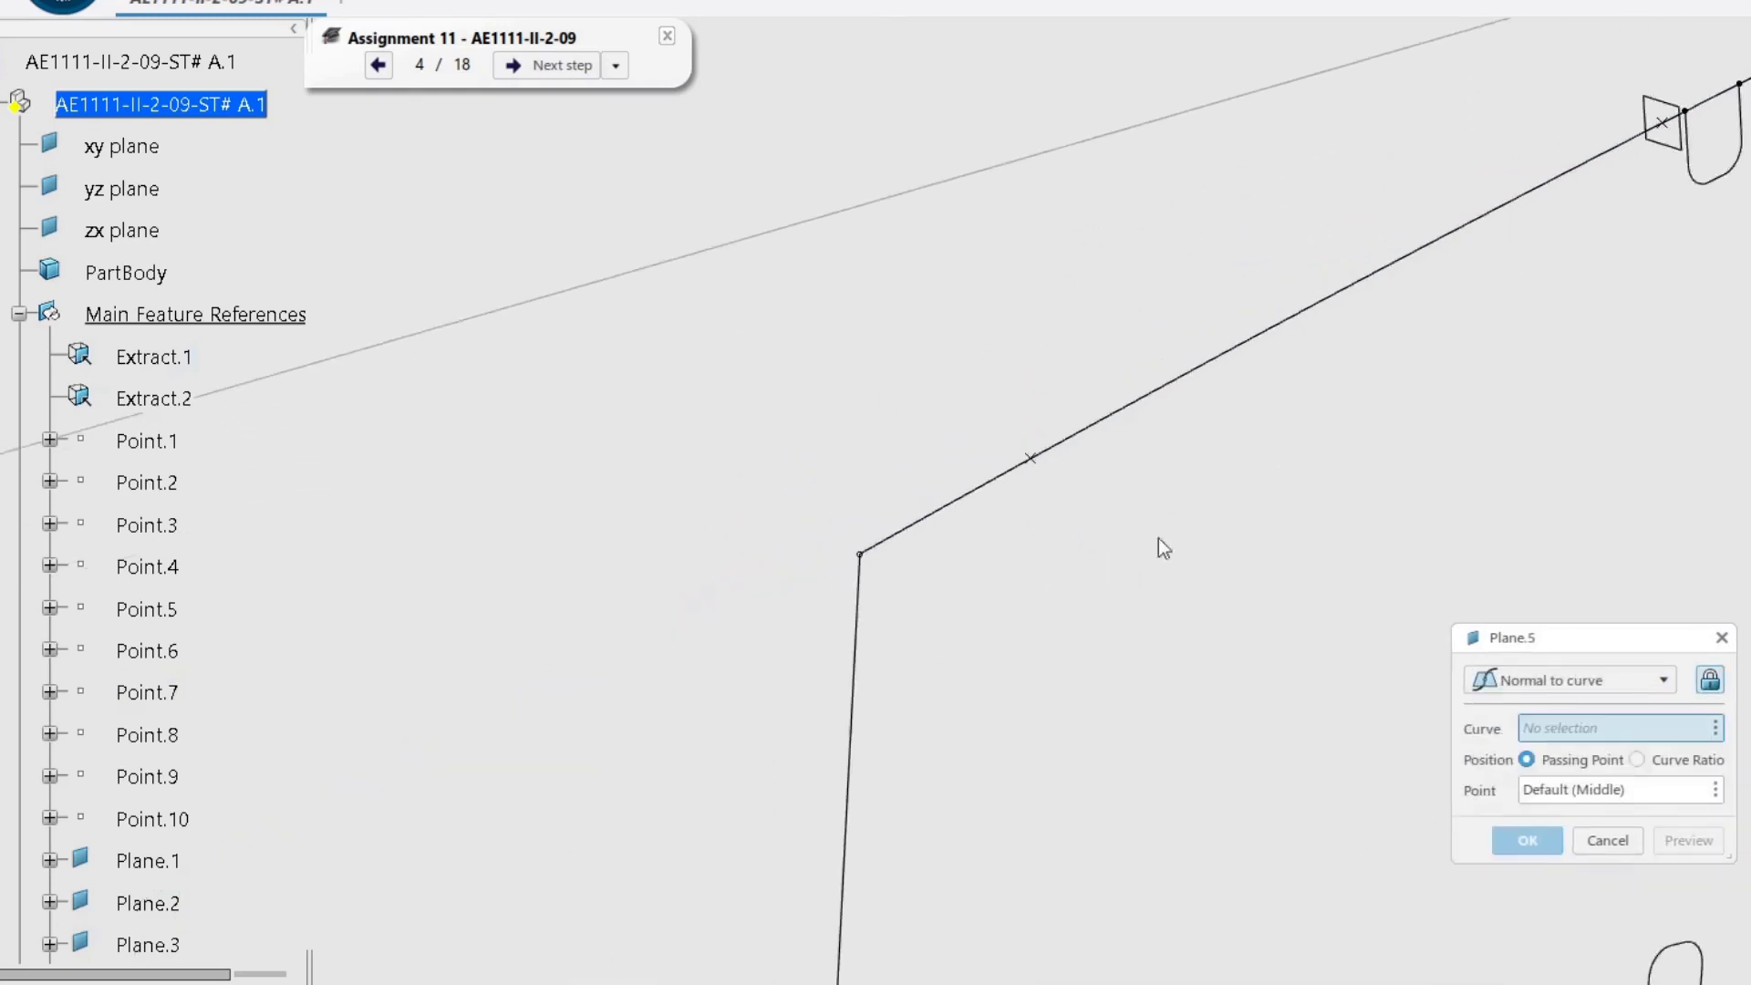
pyautogui.click(195, 358)
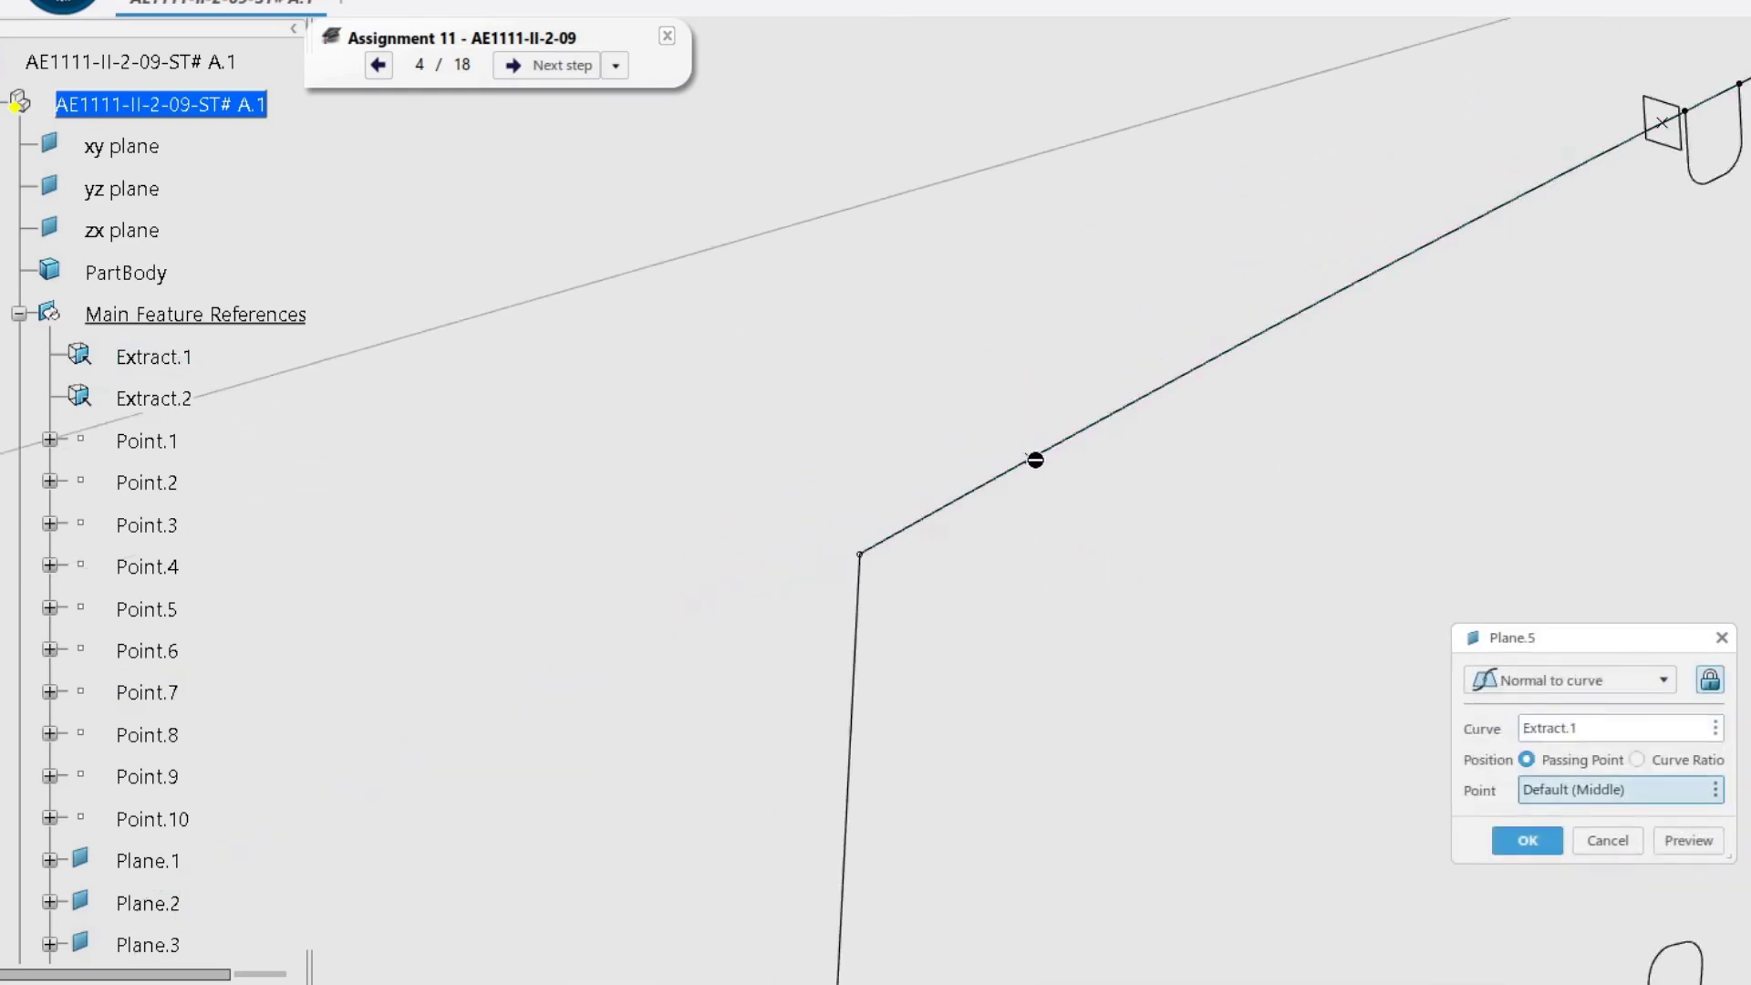
pyautogui.click(1040, 461)
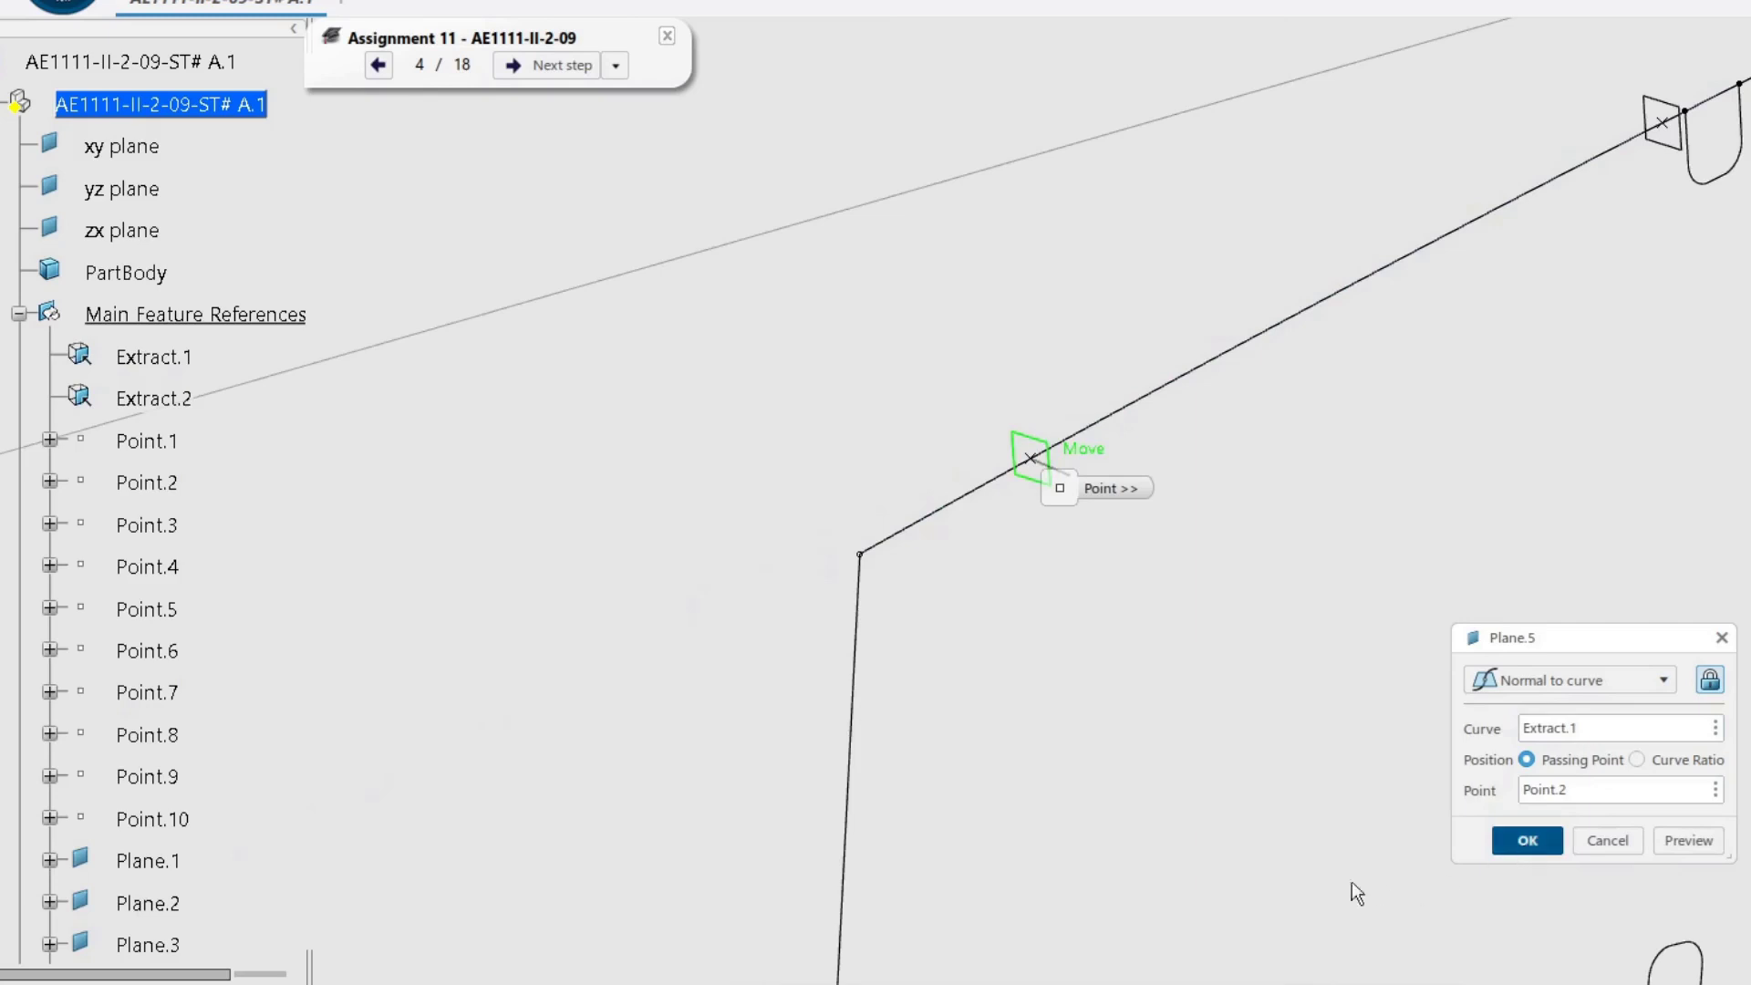
pyautogui.press('Return')
# Create planes normal to Extract.2 through Point.3 near the shorter end and Point.8 at the adjacent lower stringer gate.
pyautogui.moveTo(1317, 876); pyautogui.dragTo(1037, 329, button='middle')
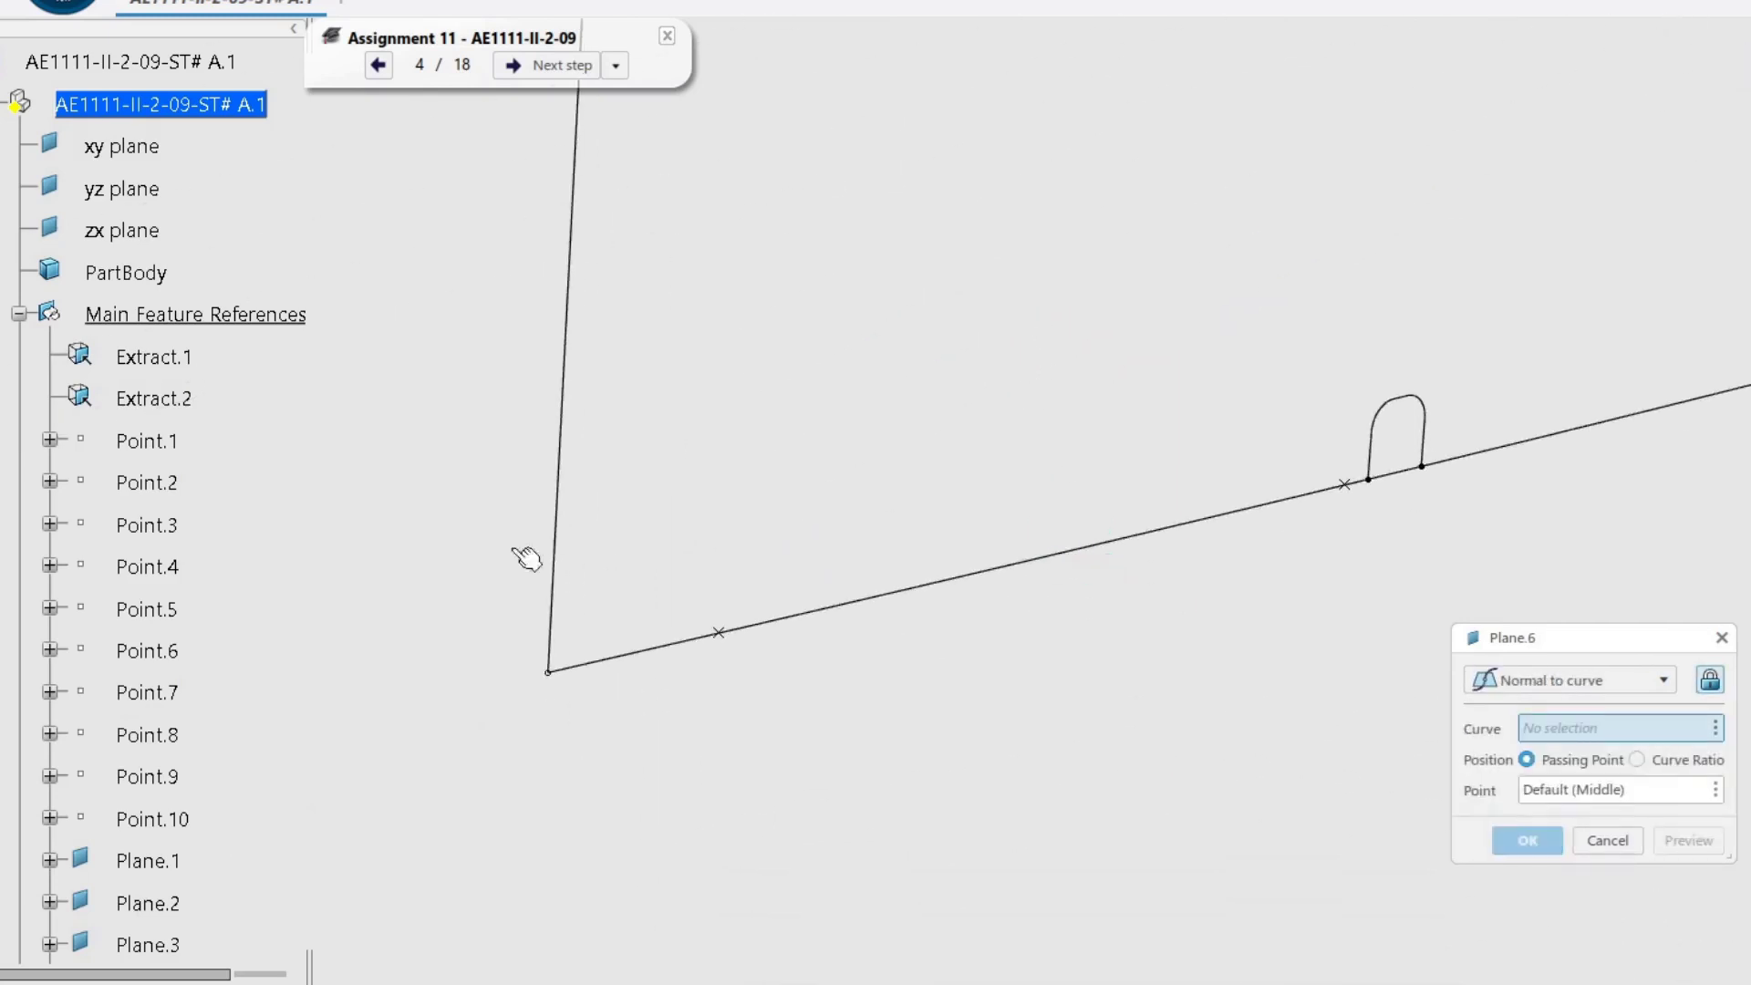
pyautogui.click(187, 404)
pyautogui.click(721, 633)
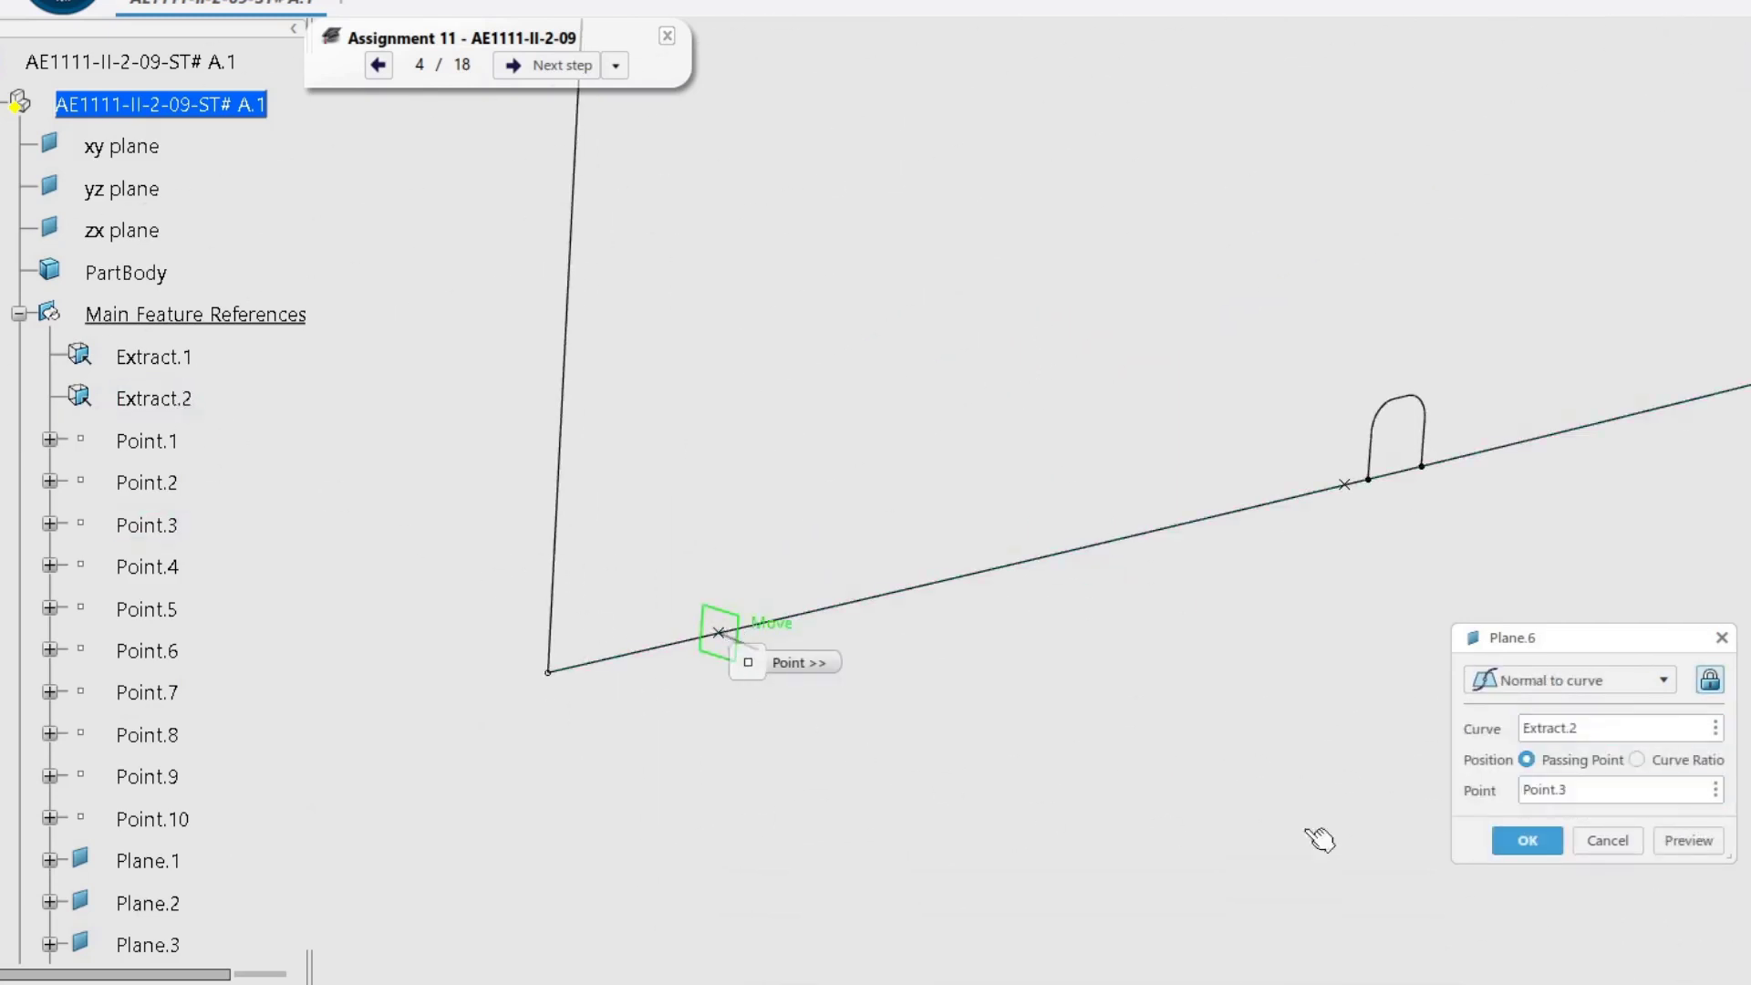
pyautogui.click(1528, 841)
pyautogui.moveTo(1128, 677); pyautogui.dragTo(665, 792, button='middle')
pyautogui.click(128, 402)
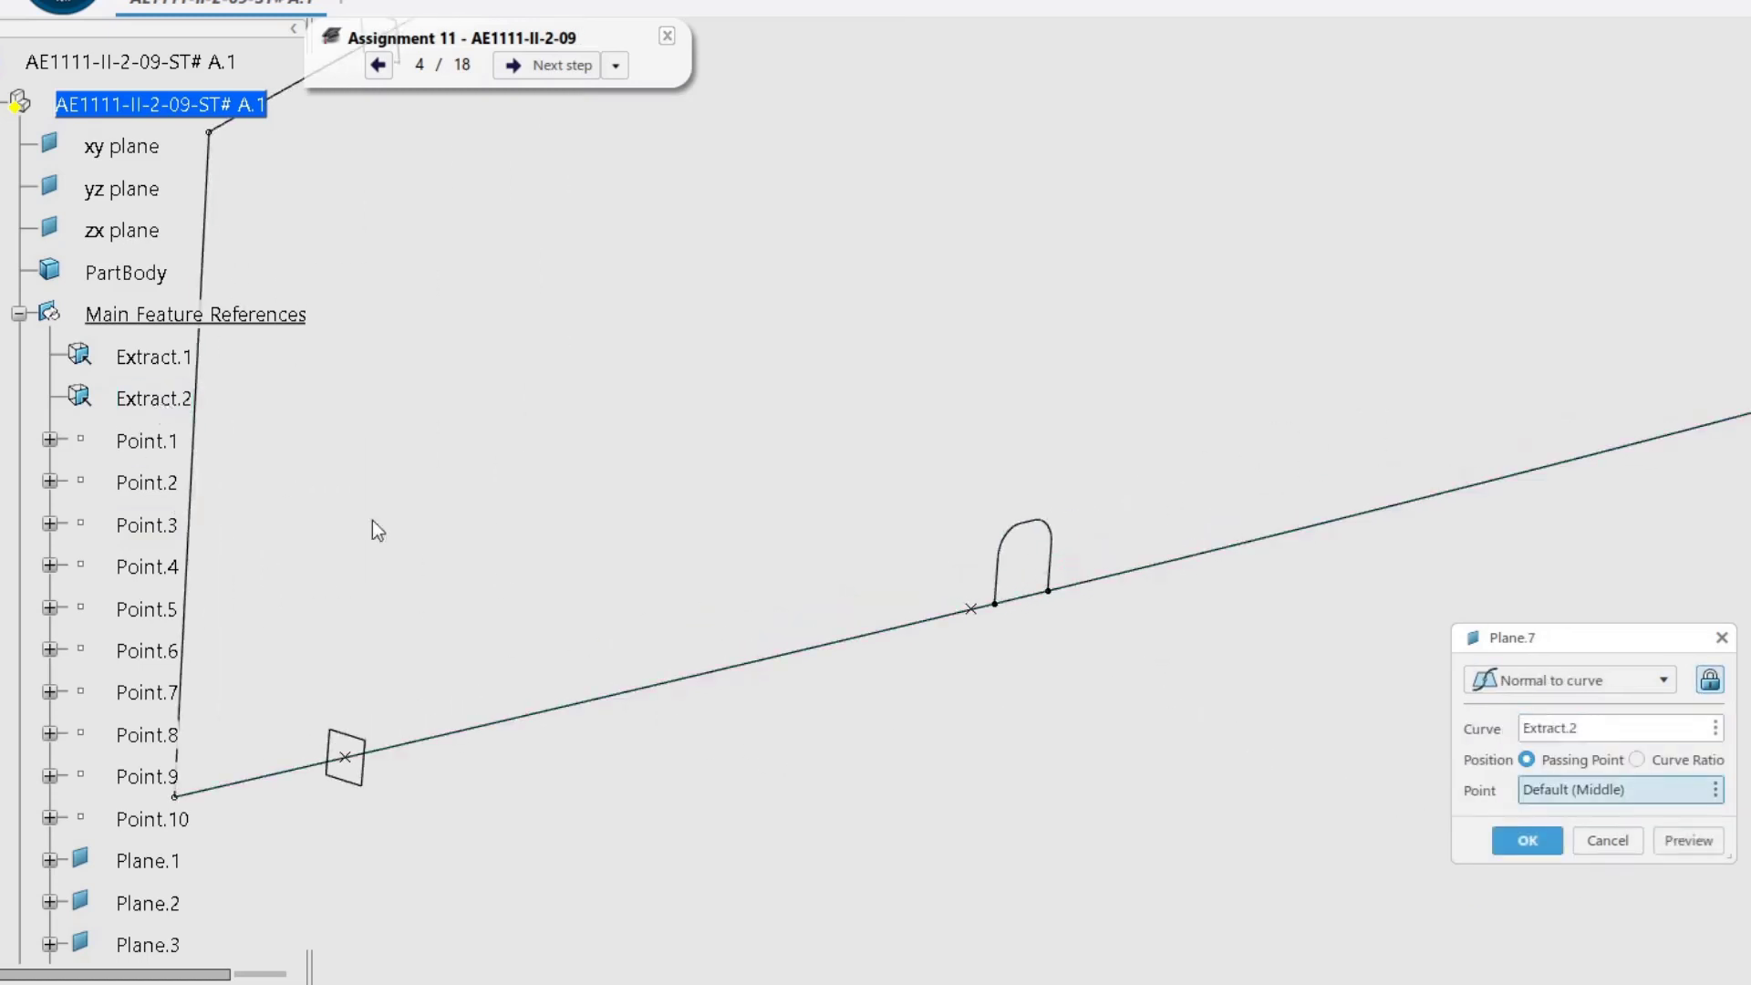
pyautogui.click(975, 611)
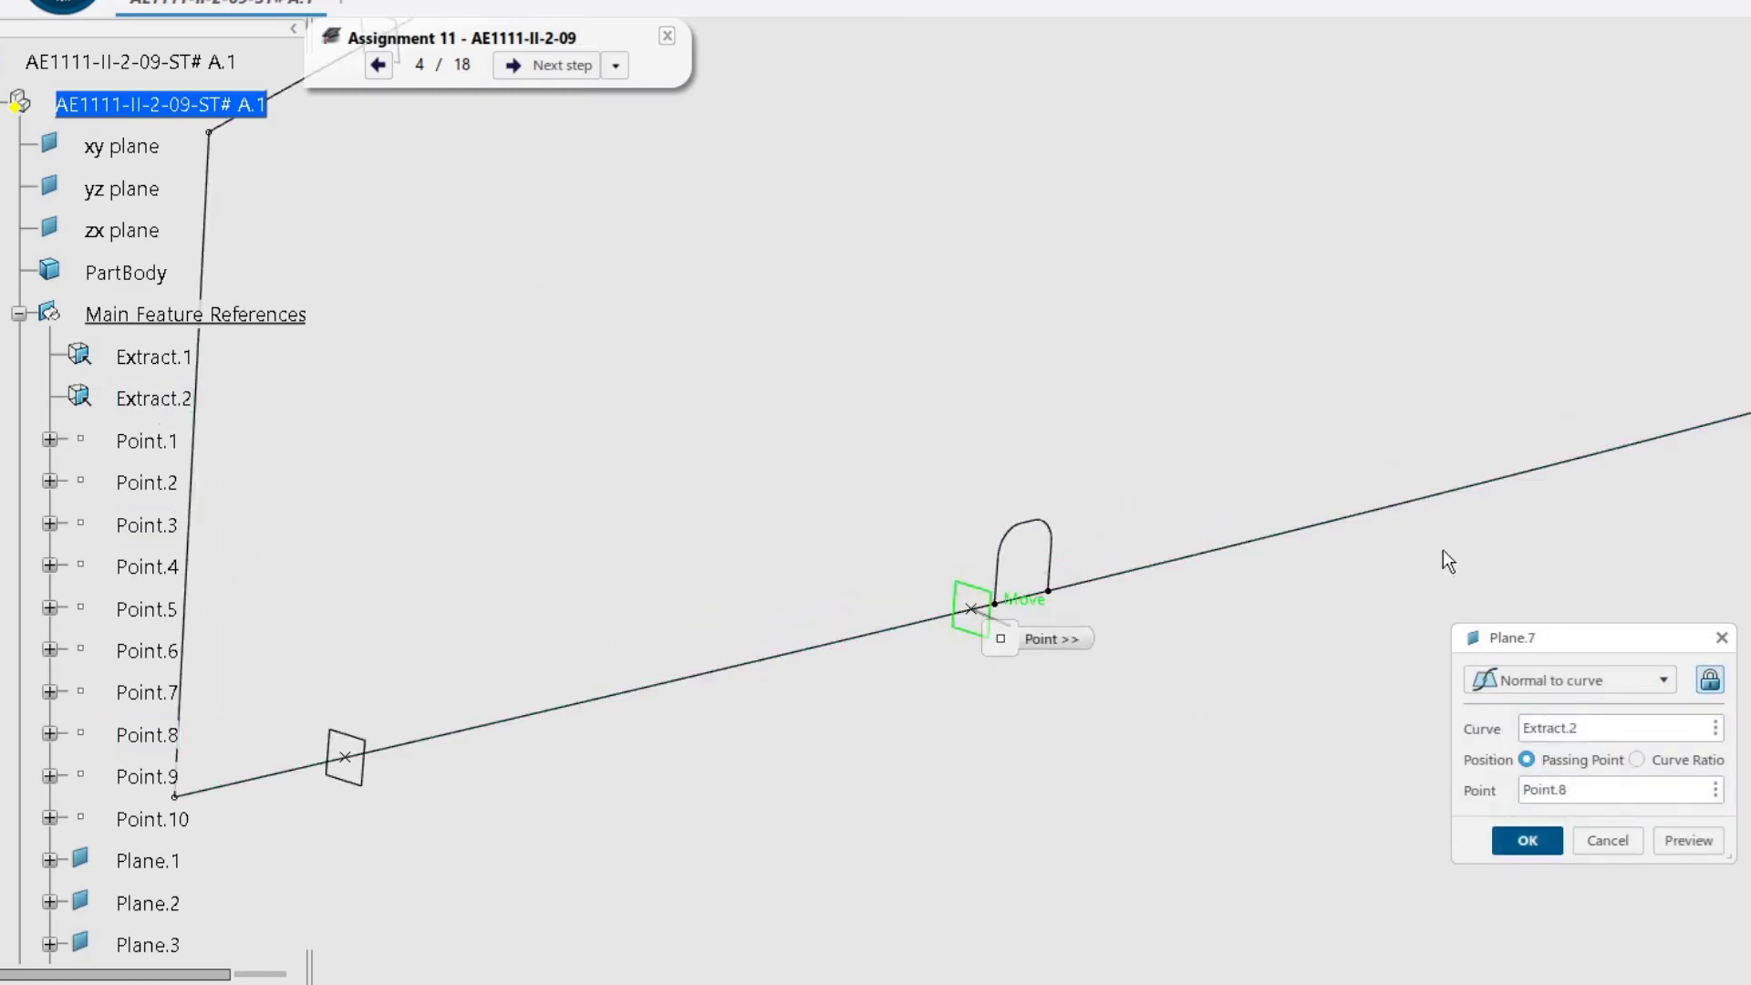
pyautogui.press('Return')
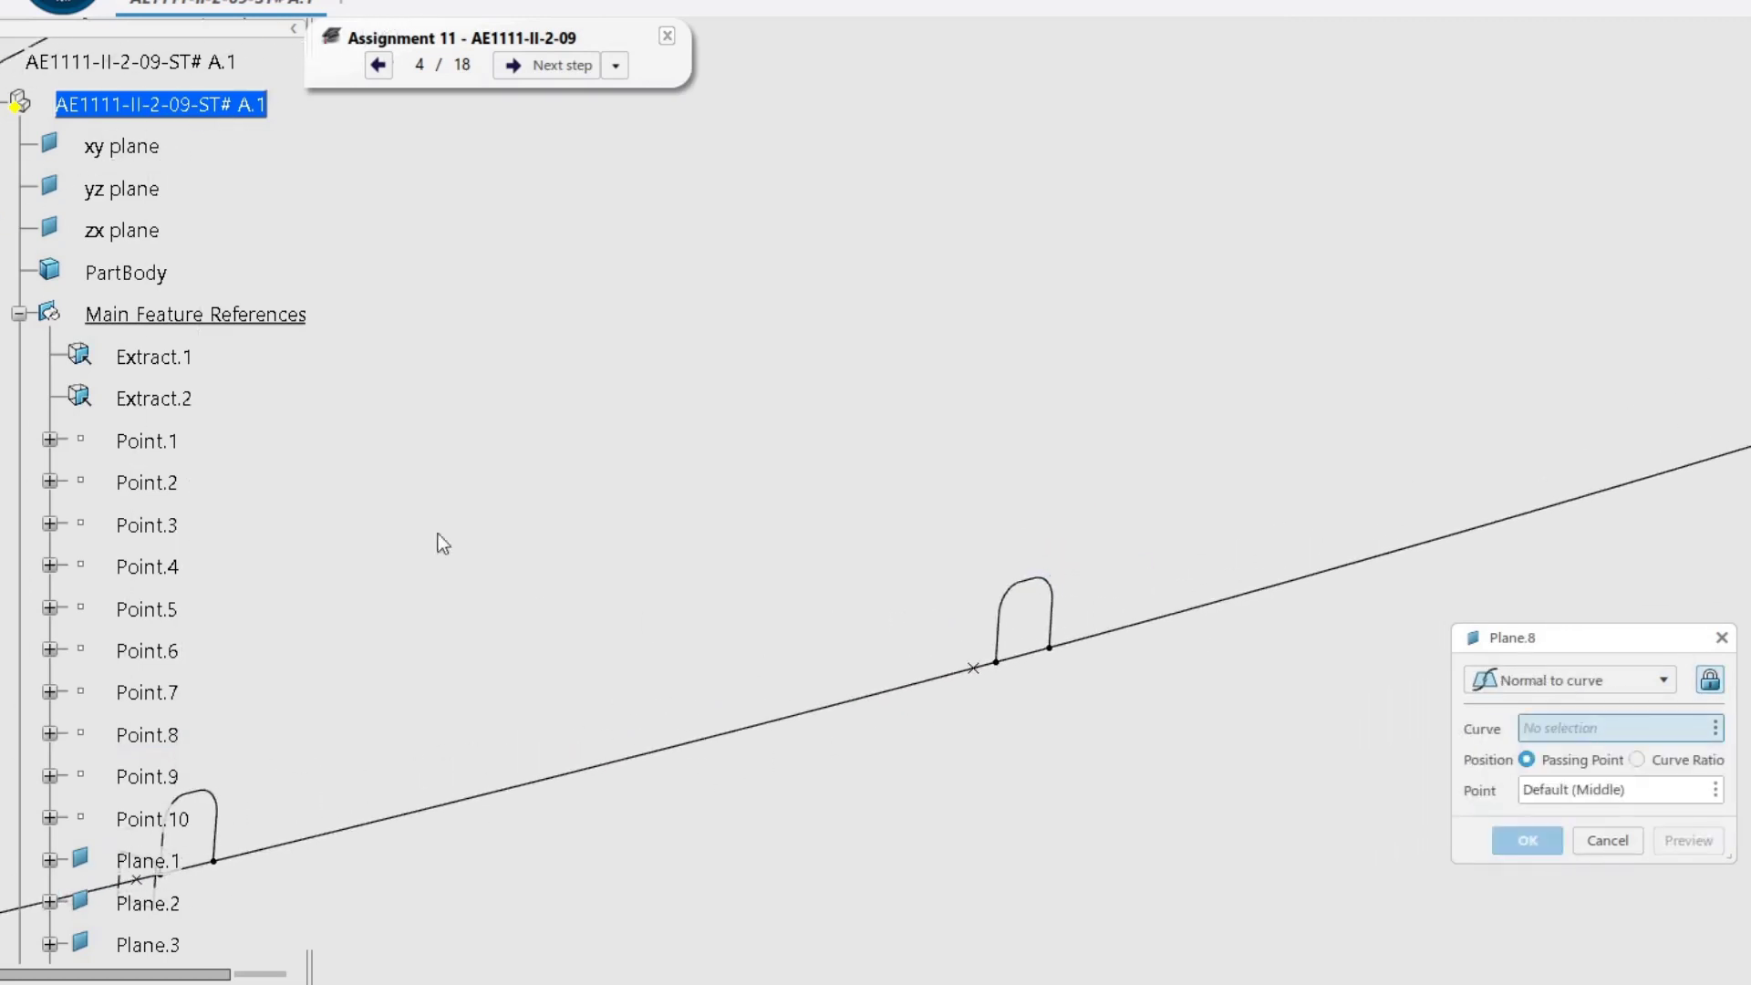
# Create planes normal to Extract.2 through Point.9 at the middle lower gate and Point.10 at the lower gate nearest the taller end.
pyautogui.click(183, 402)
pyautogui.click(146, 776)
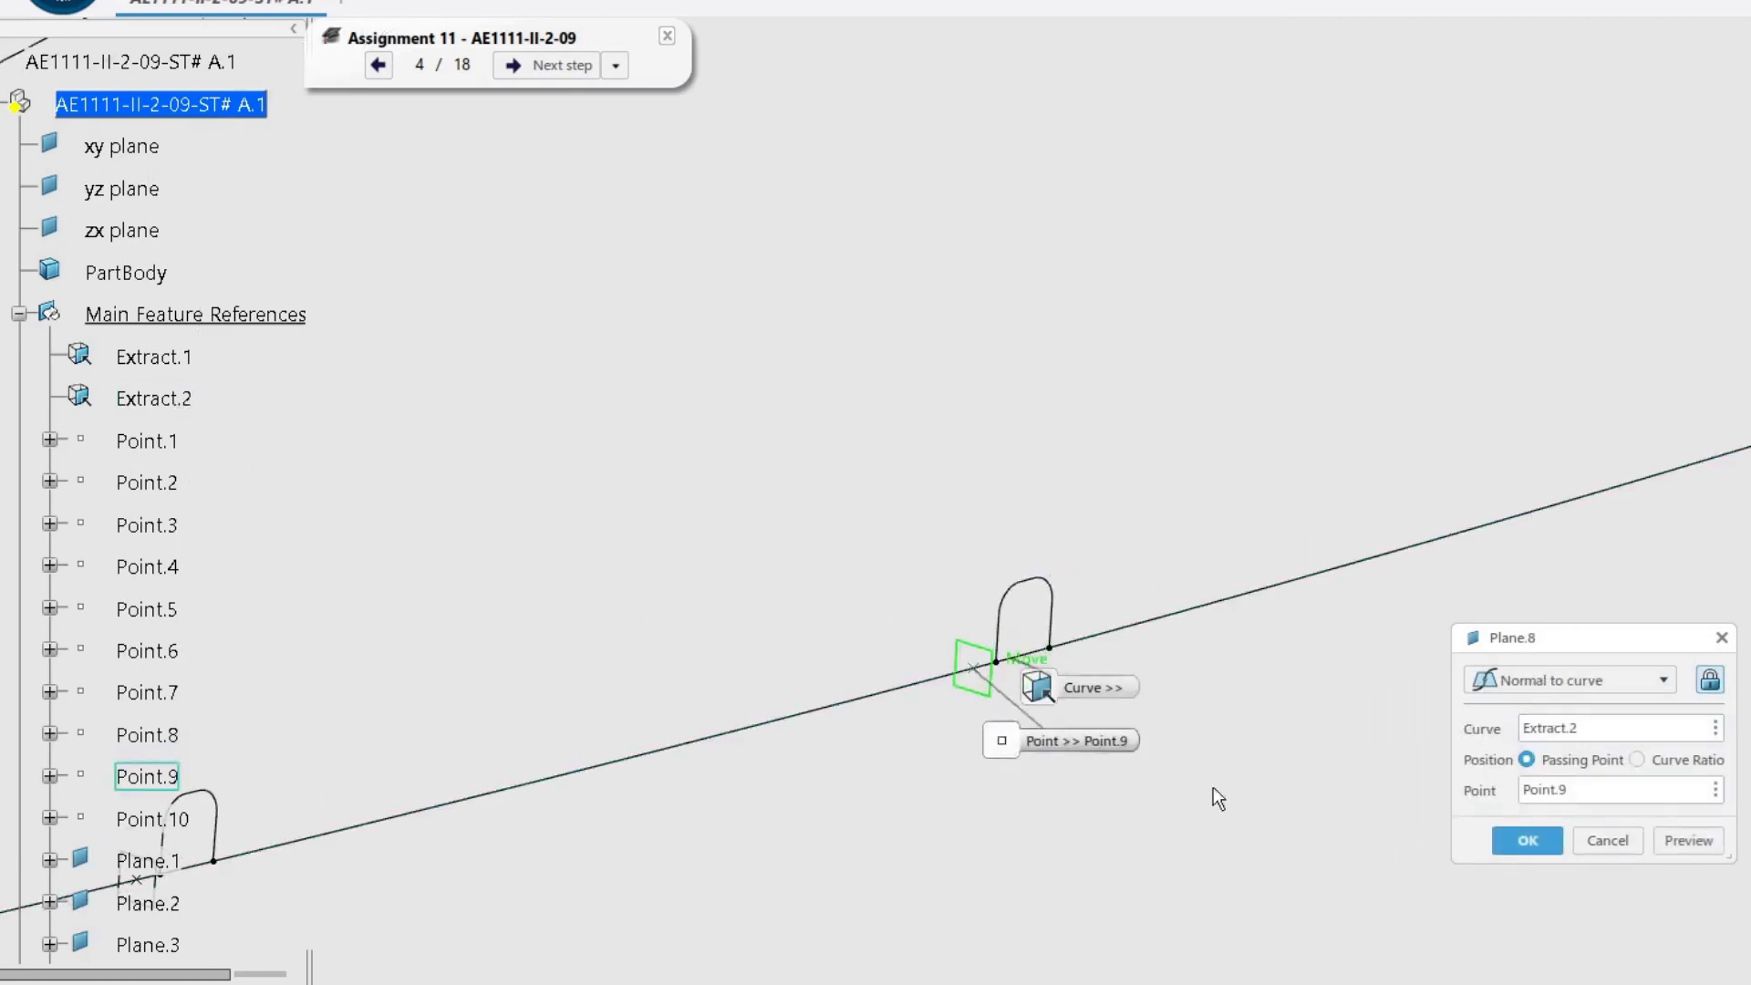
pyautogui.click(1527, 840)
pyautogui.moveTo(1662, 502)
pyautogui.mouseDown(button='middle')
pyautogui.moveTo(1619, 528)
pyautogui.moveTo(707, 645)
pyautogui.mouseUp(button='middle')
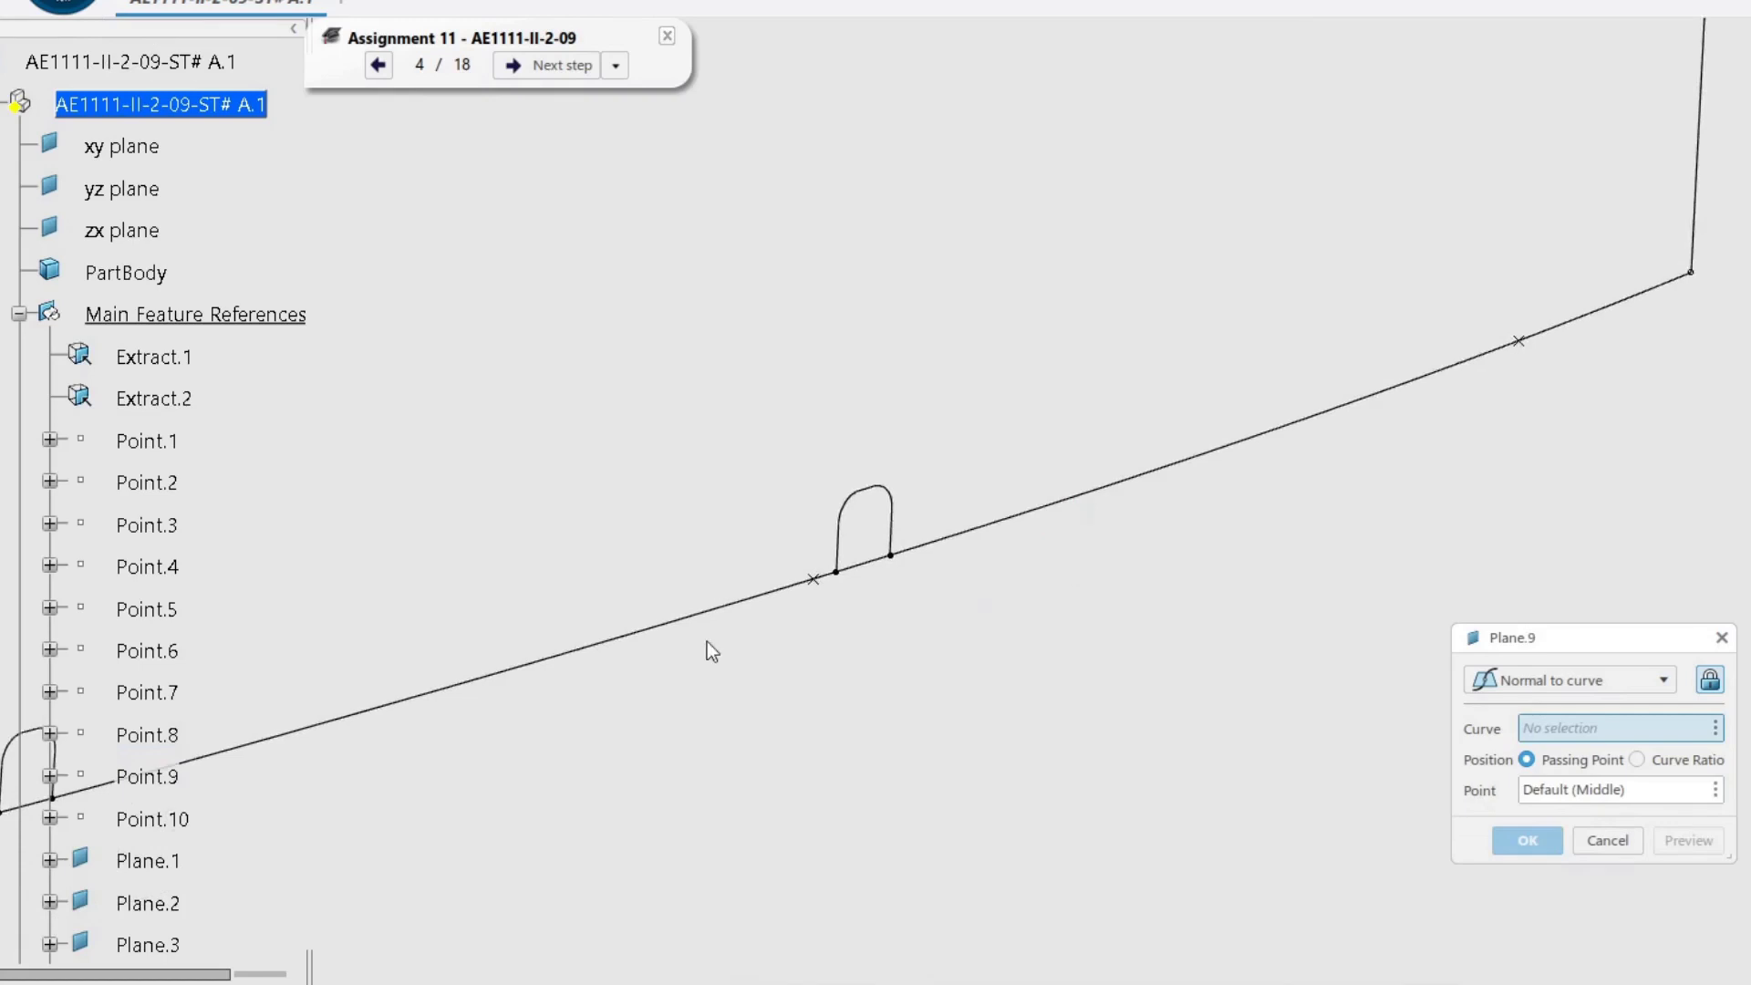
pyautogui.click(203, 404)
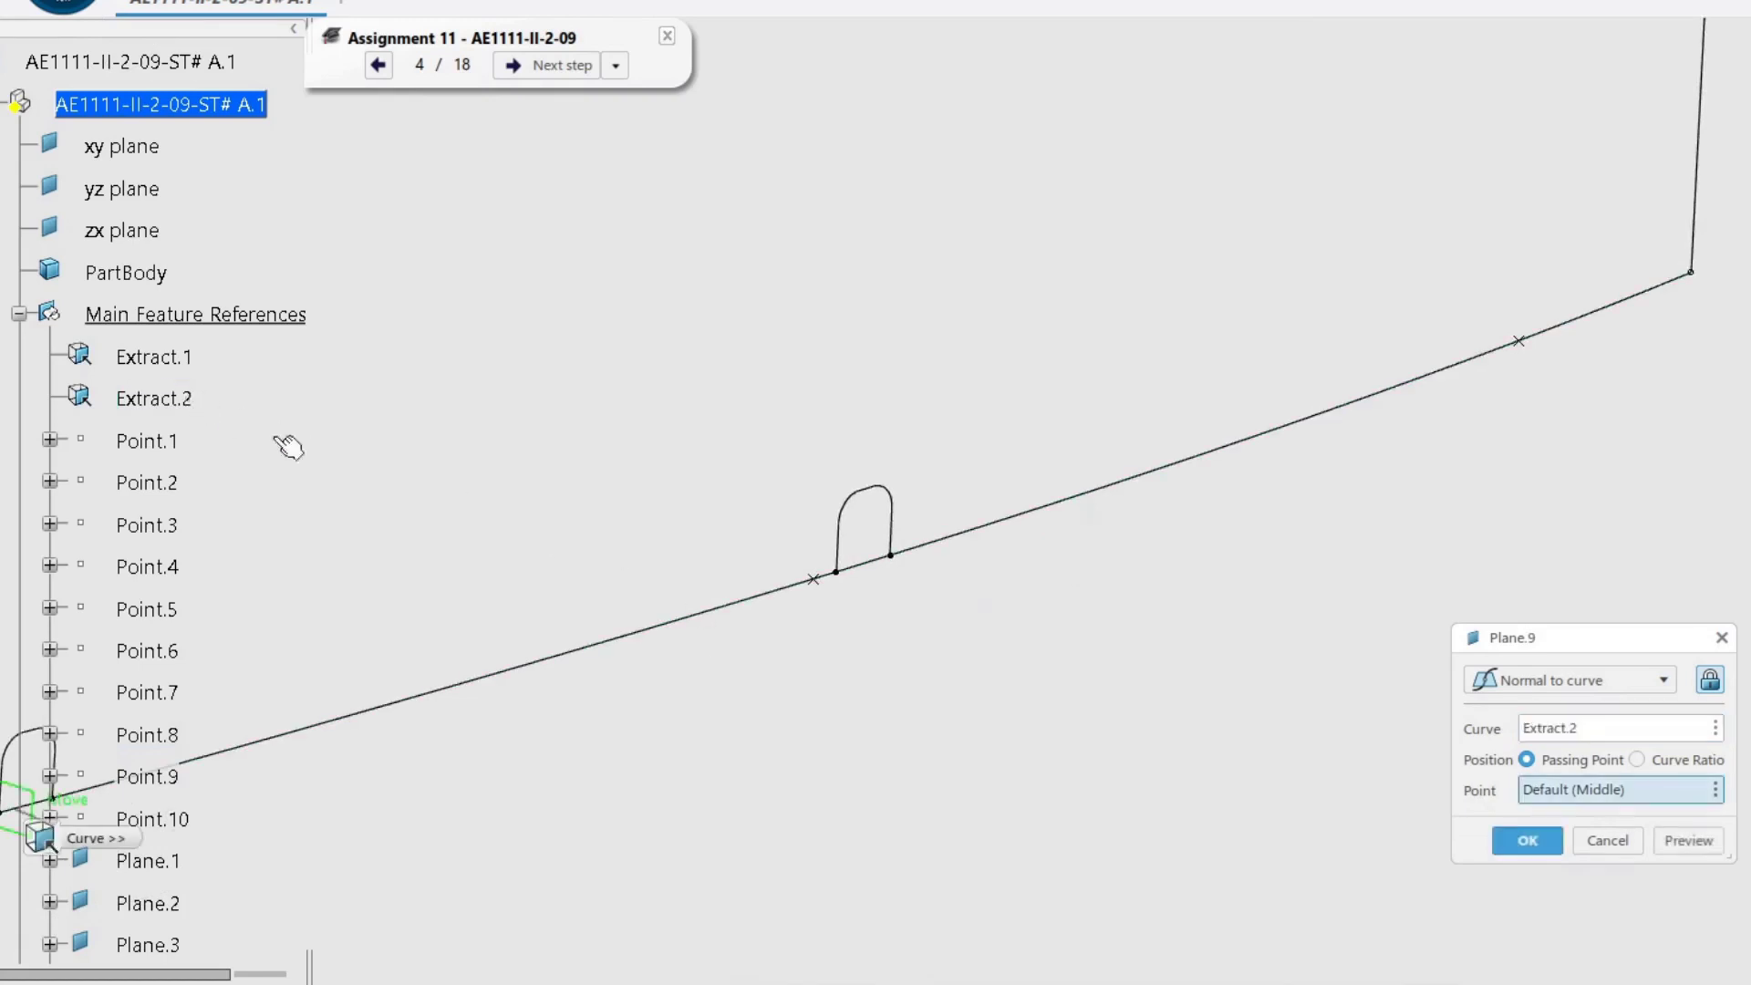
pyautogui.click(813, 581)
pyautogui.click(1528, 840)
# Create a plane normal to Extract.2 through Point.4 near the taller end and finish plane creation.
pyautogui.moveTo(1561, 496)
pyautogui.mouseDown(button='middle')
pyautogui.moveTo(931, 692)
pyautogui.moveTo(807, 623)
pyautogui.mouseUp(button='middle')
pyautogui.click(182, 402)
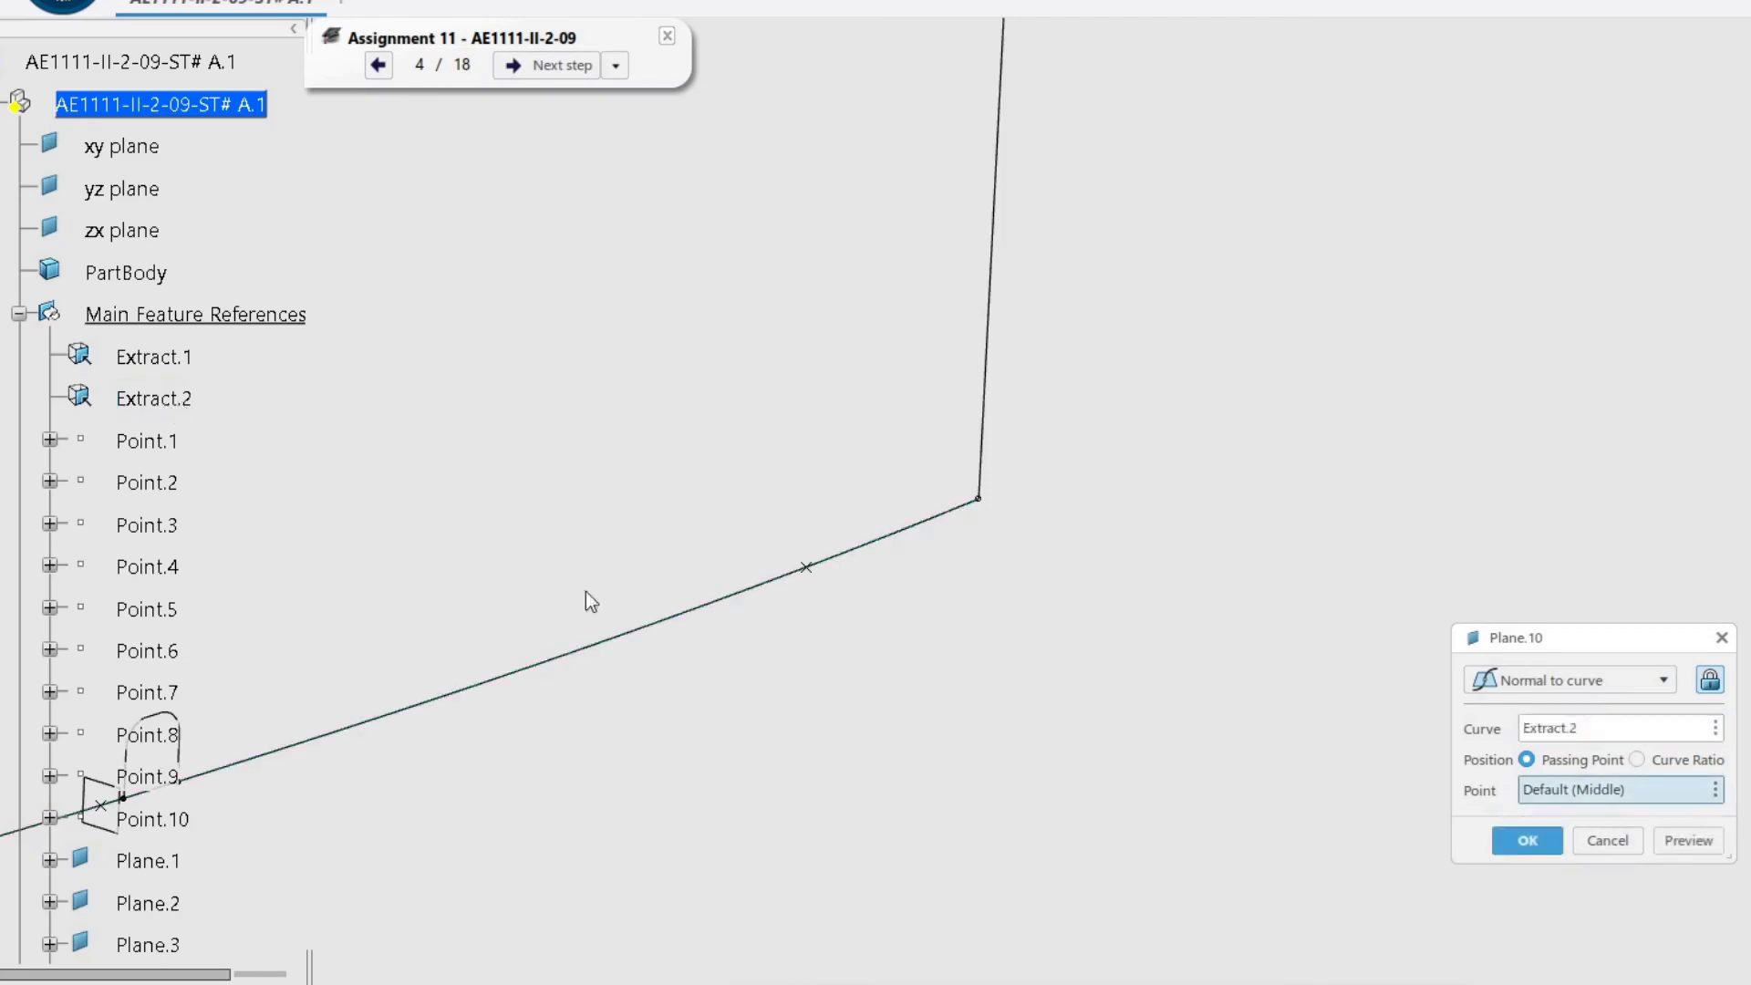
pyautogui.click(808, 568)
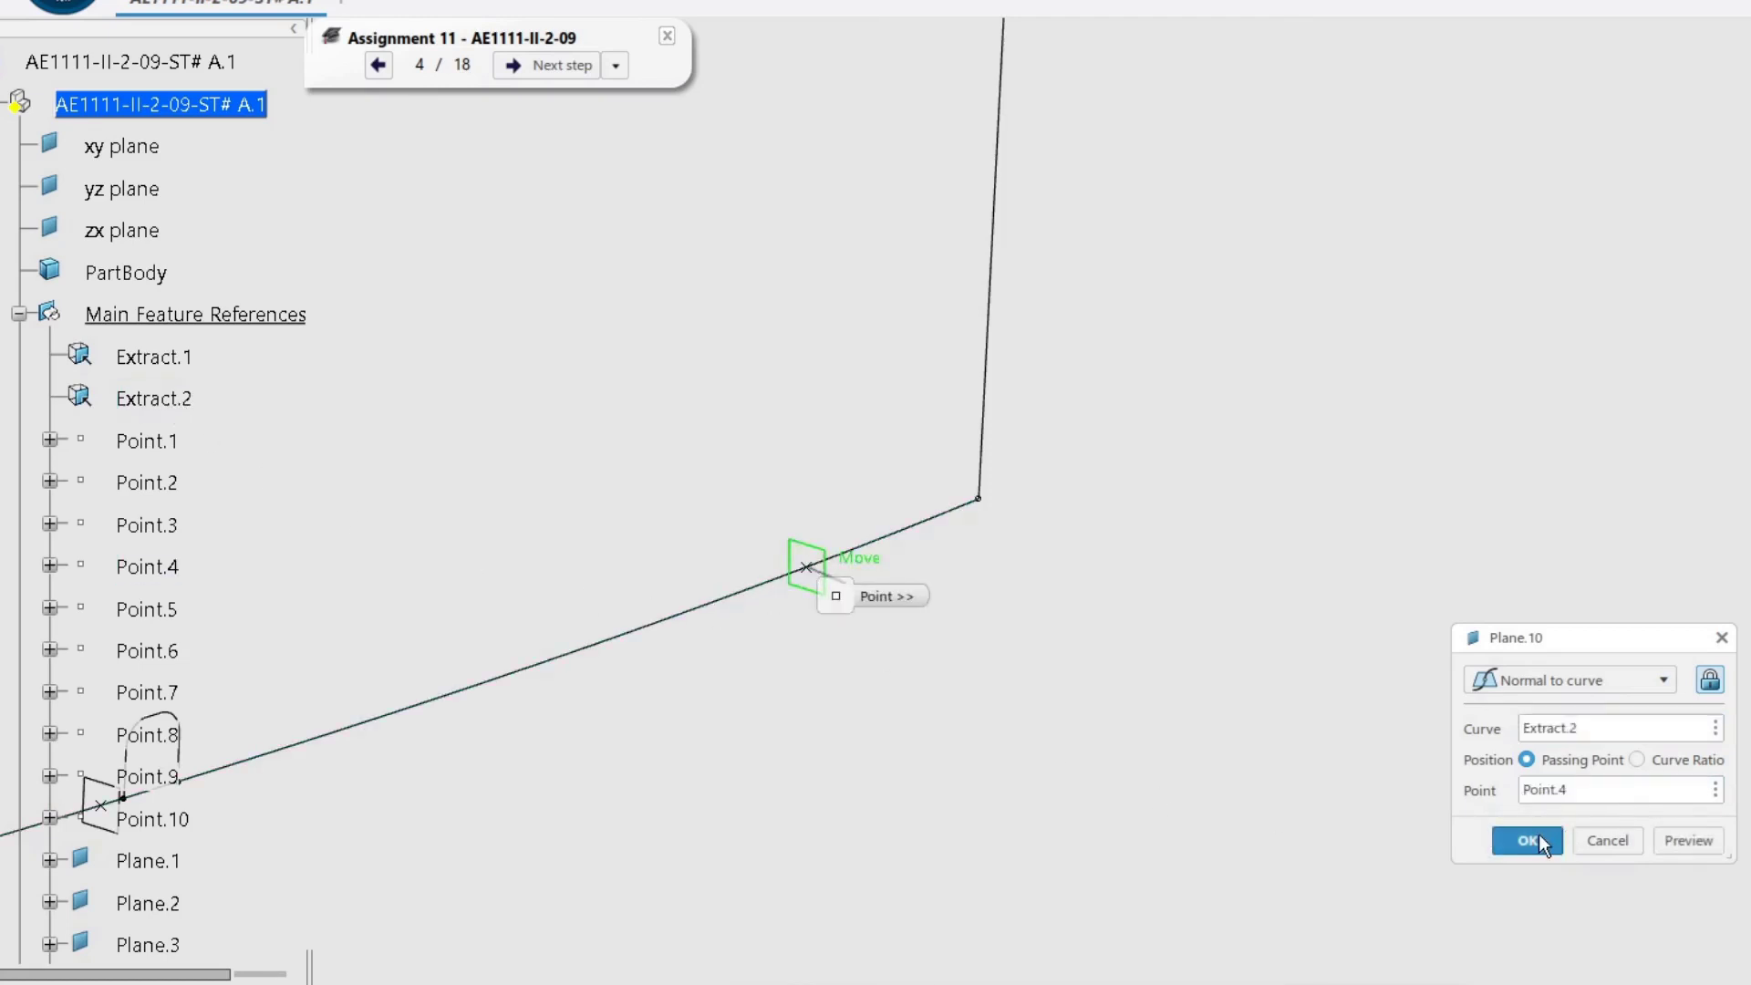
pyautogui.moveTo(422, 594); pyautogui.dragTo(1201, 759, button='middle')
pyautogui.click(1613, 841)
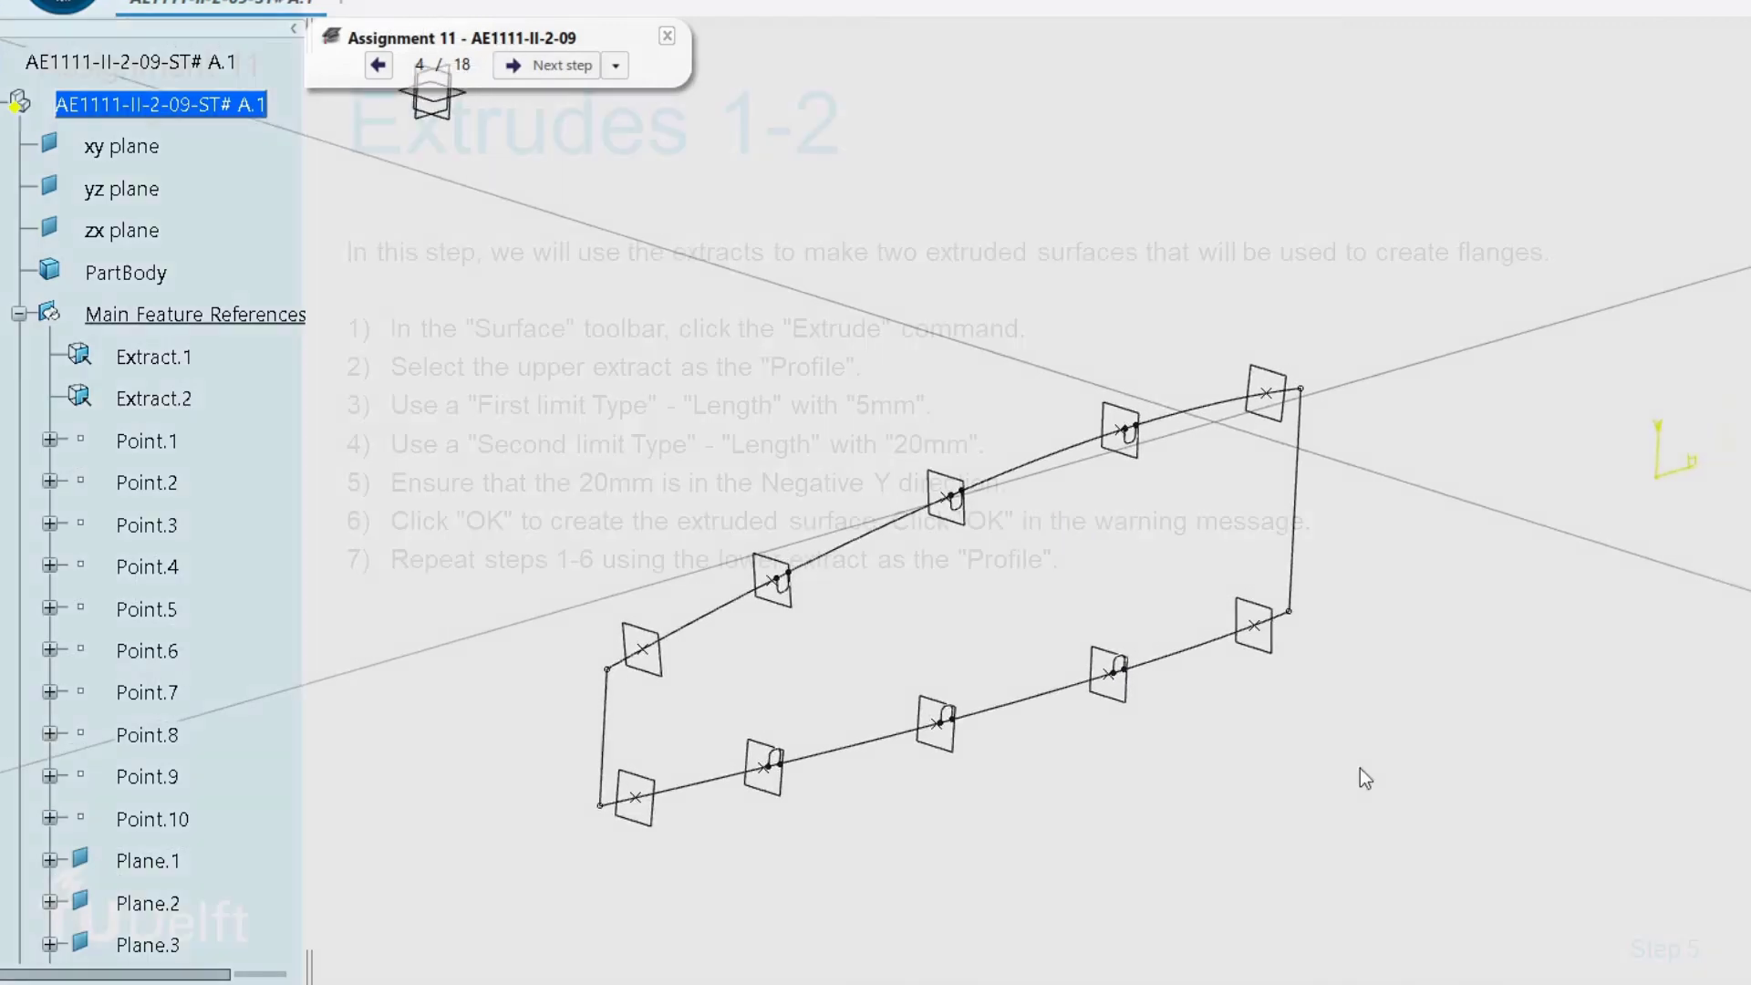
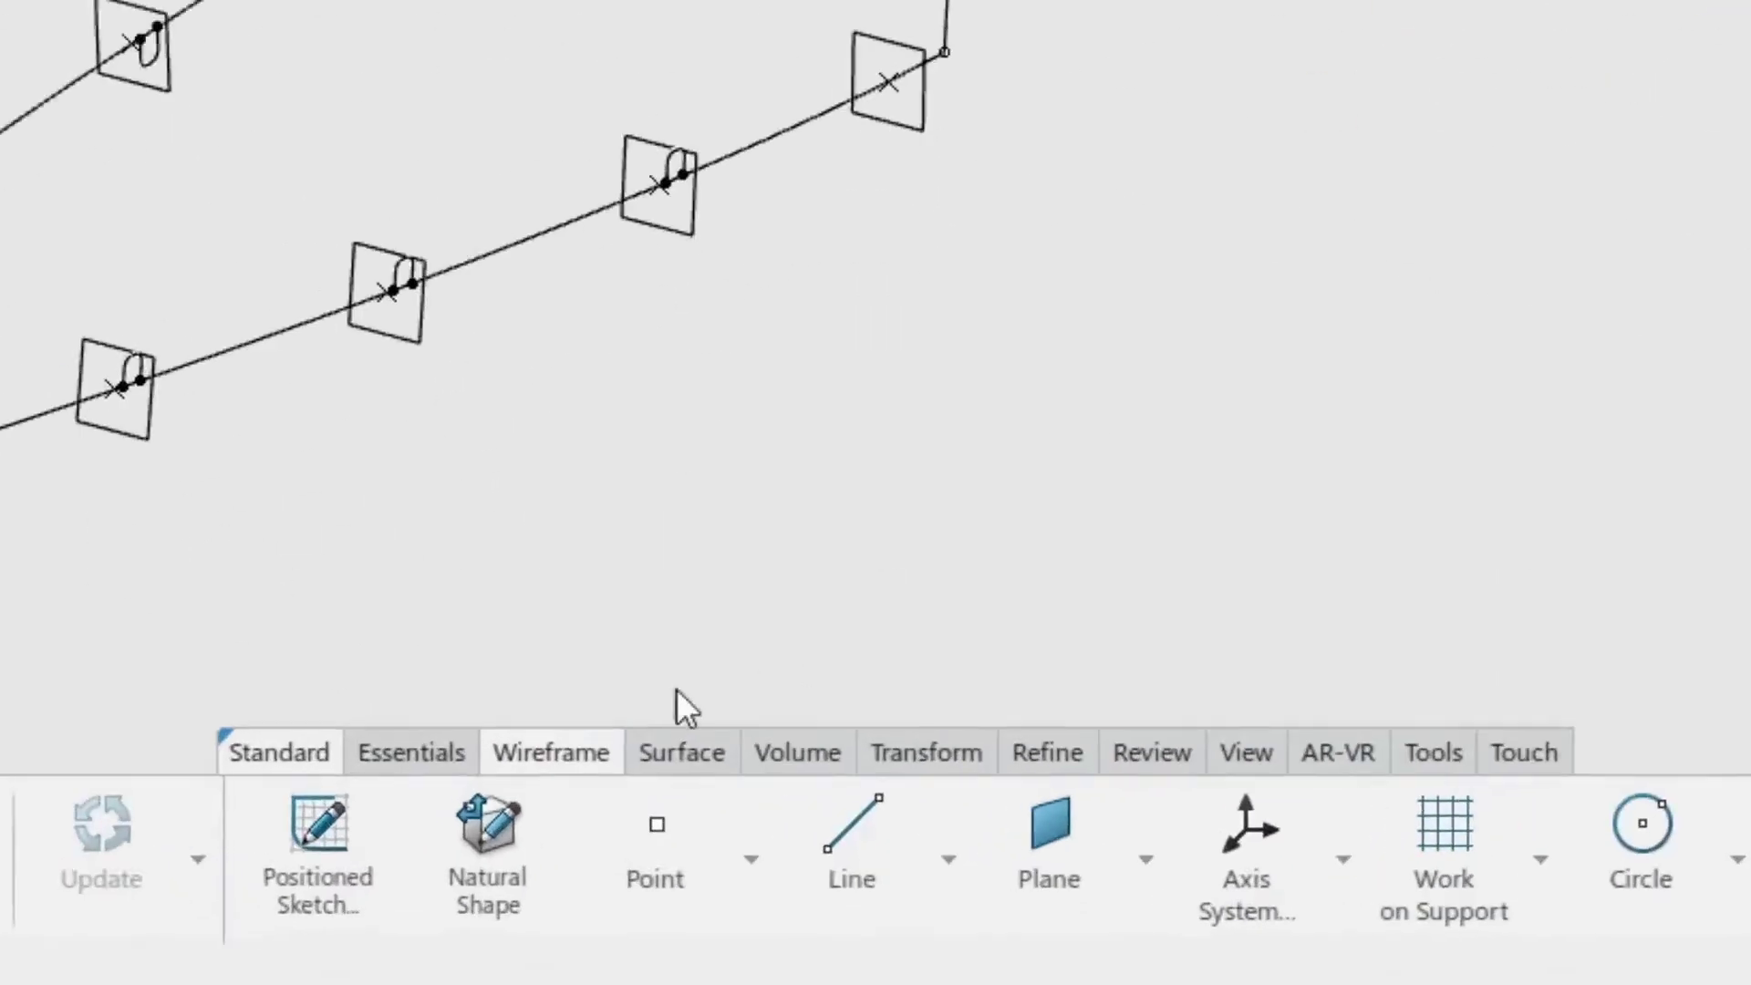
# Start a surface extrude of the upper curve Extract.1 with a first limit length of 5 mm.
pyautogui.click(794, 845)
pyautogui.click(1070, 832)
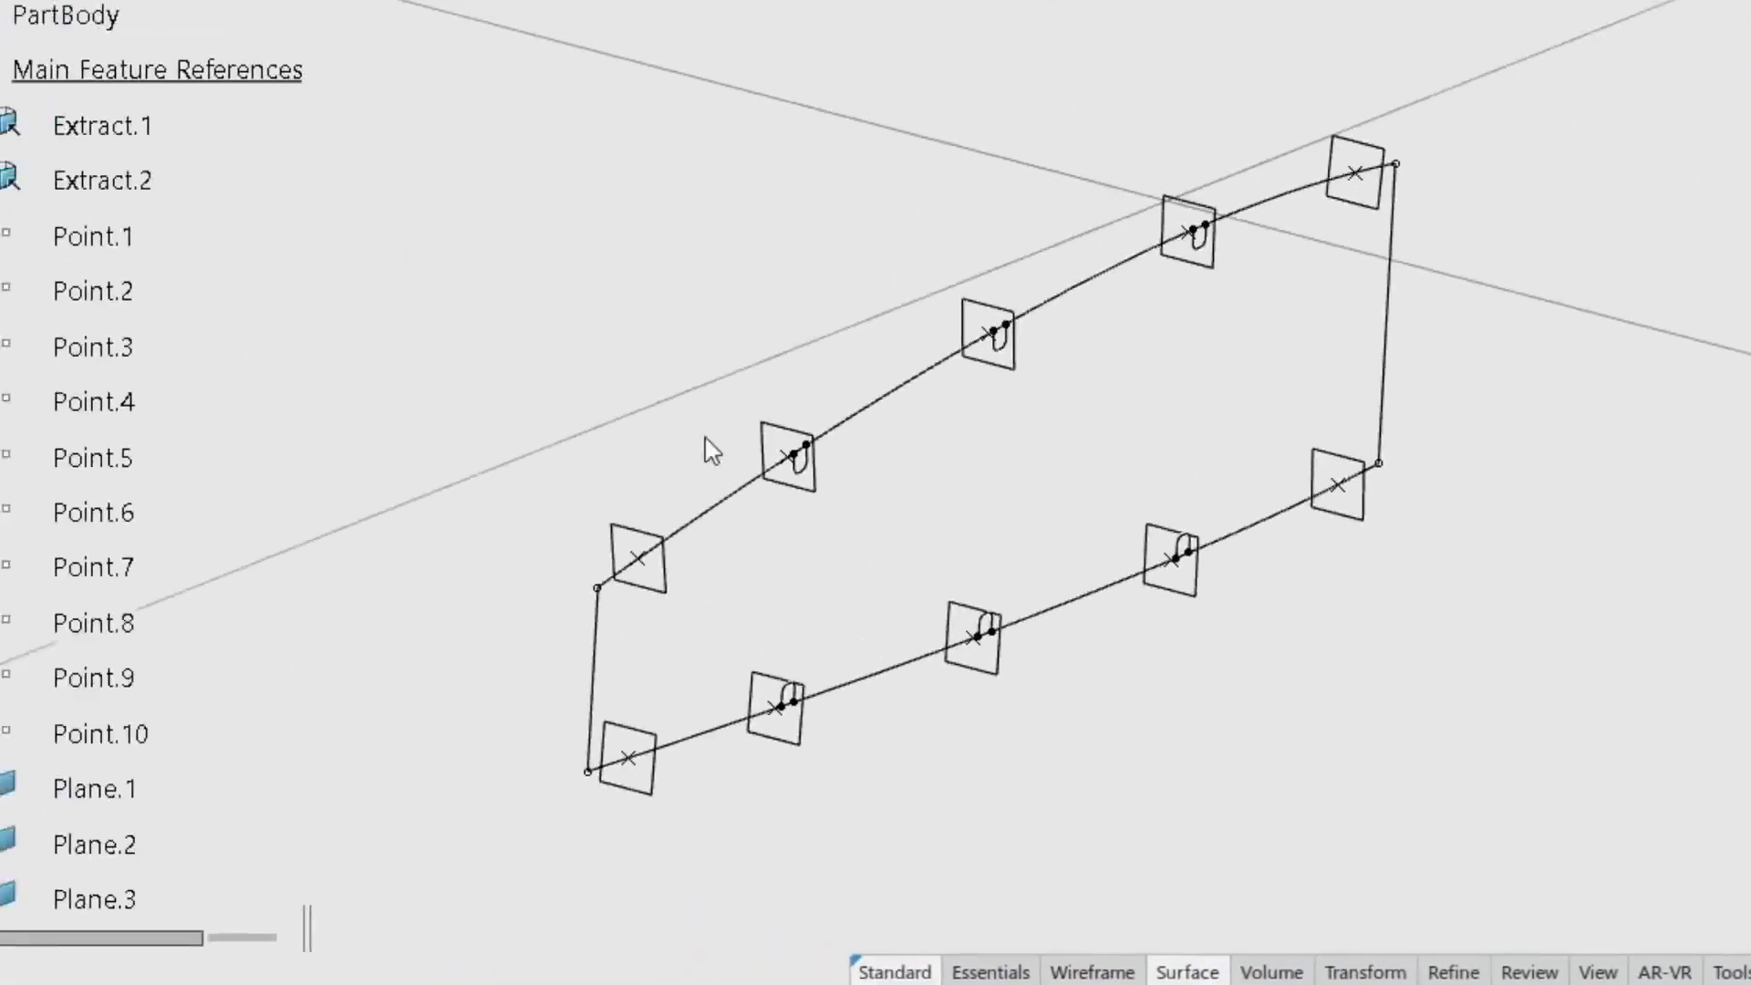
pyautogui.click(58, 98)
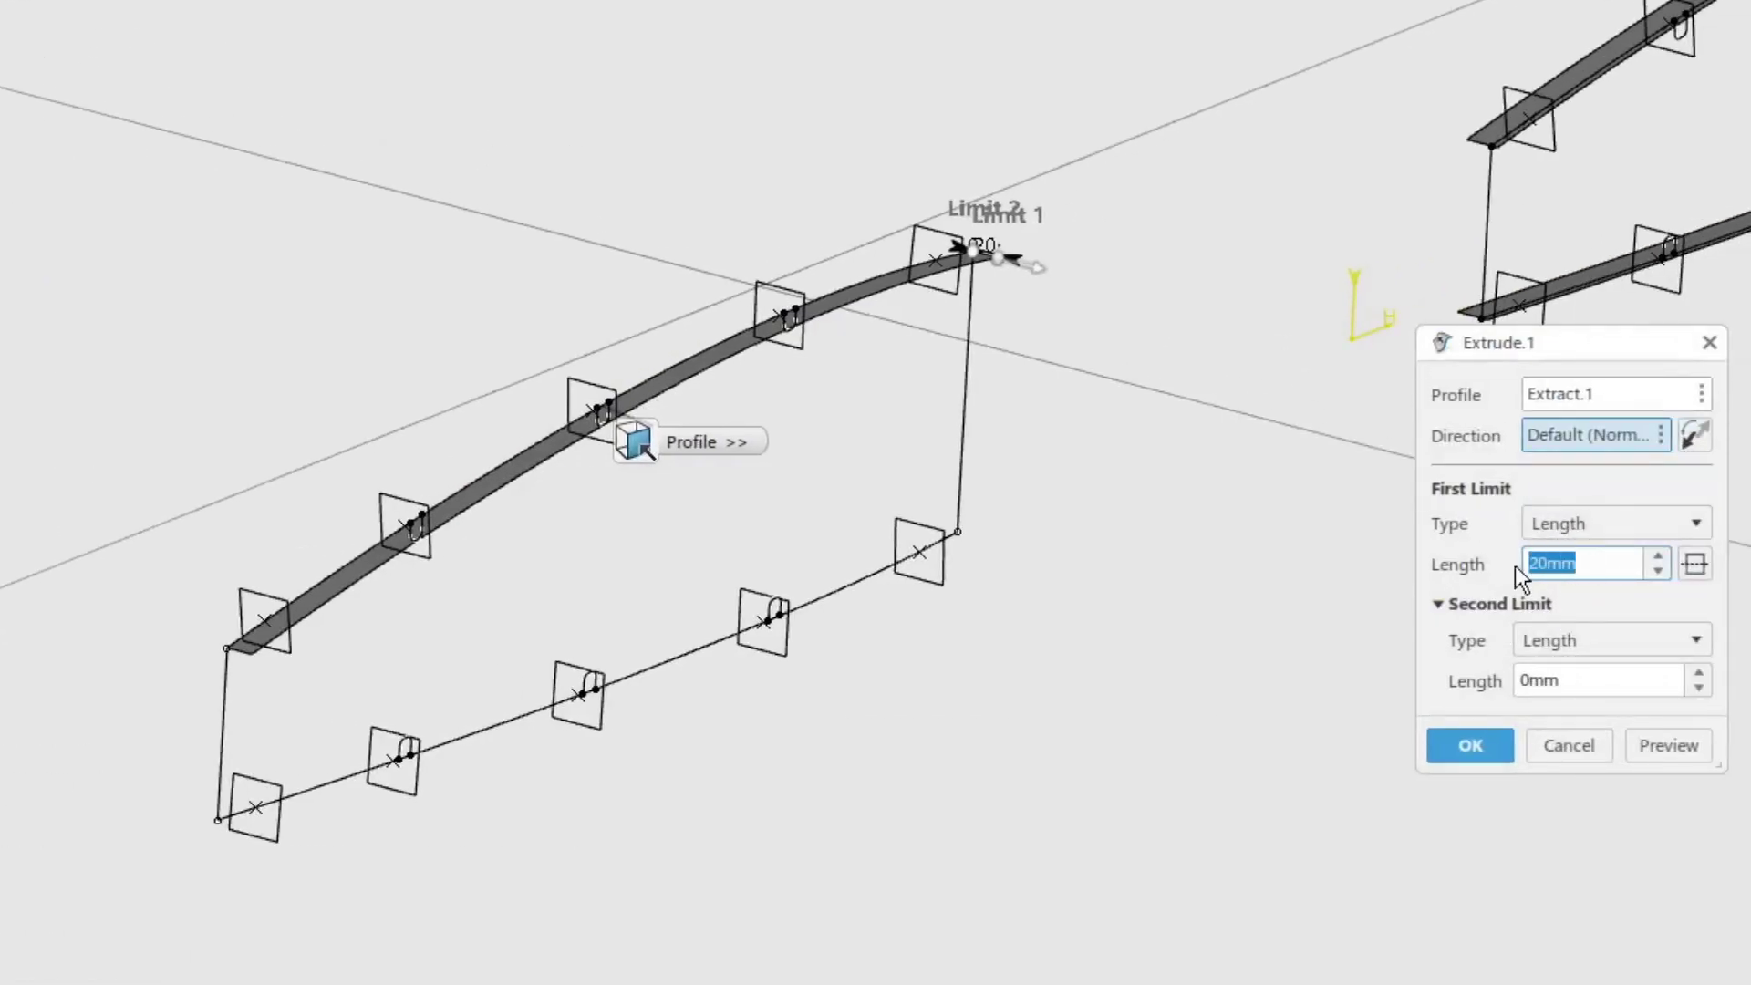
pyautogui.write('5')
pyautogui.press('Return')
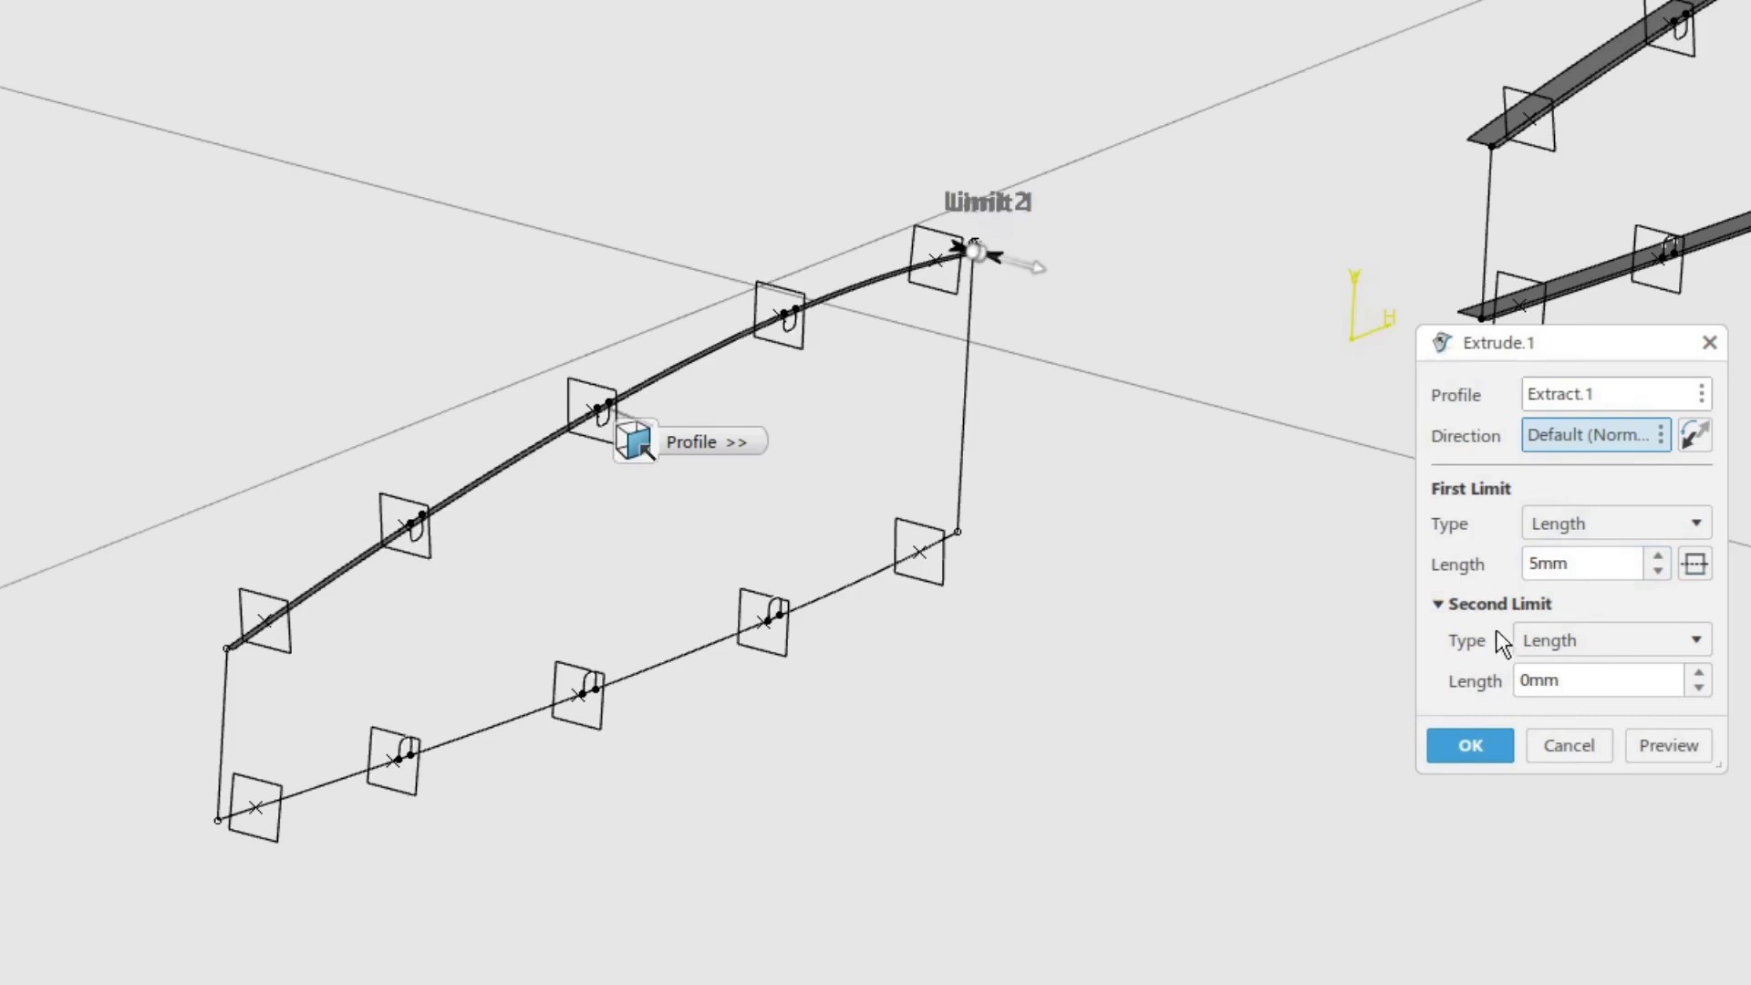
# Set the extrude's second limit to 20 mm, check that it runs in the negative Y direction, and create the upper flange surface.
pyautogui.doubleClick(1583, 680)
pyautogui.write('20')
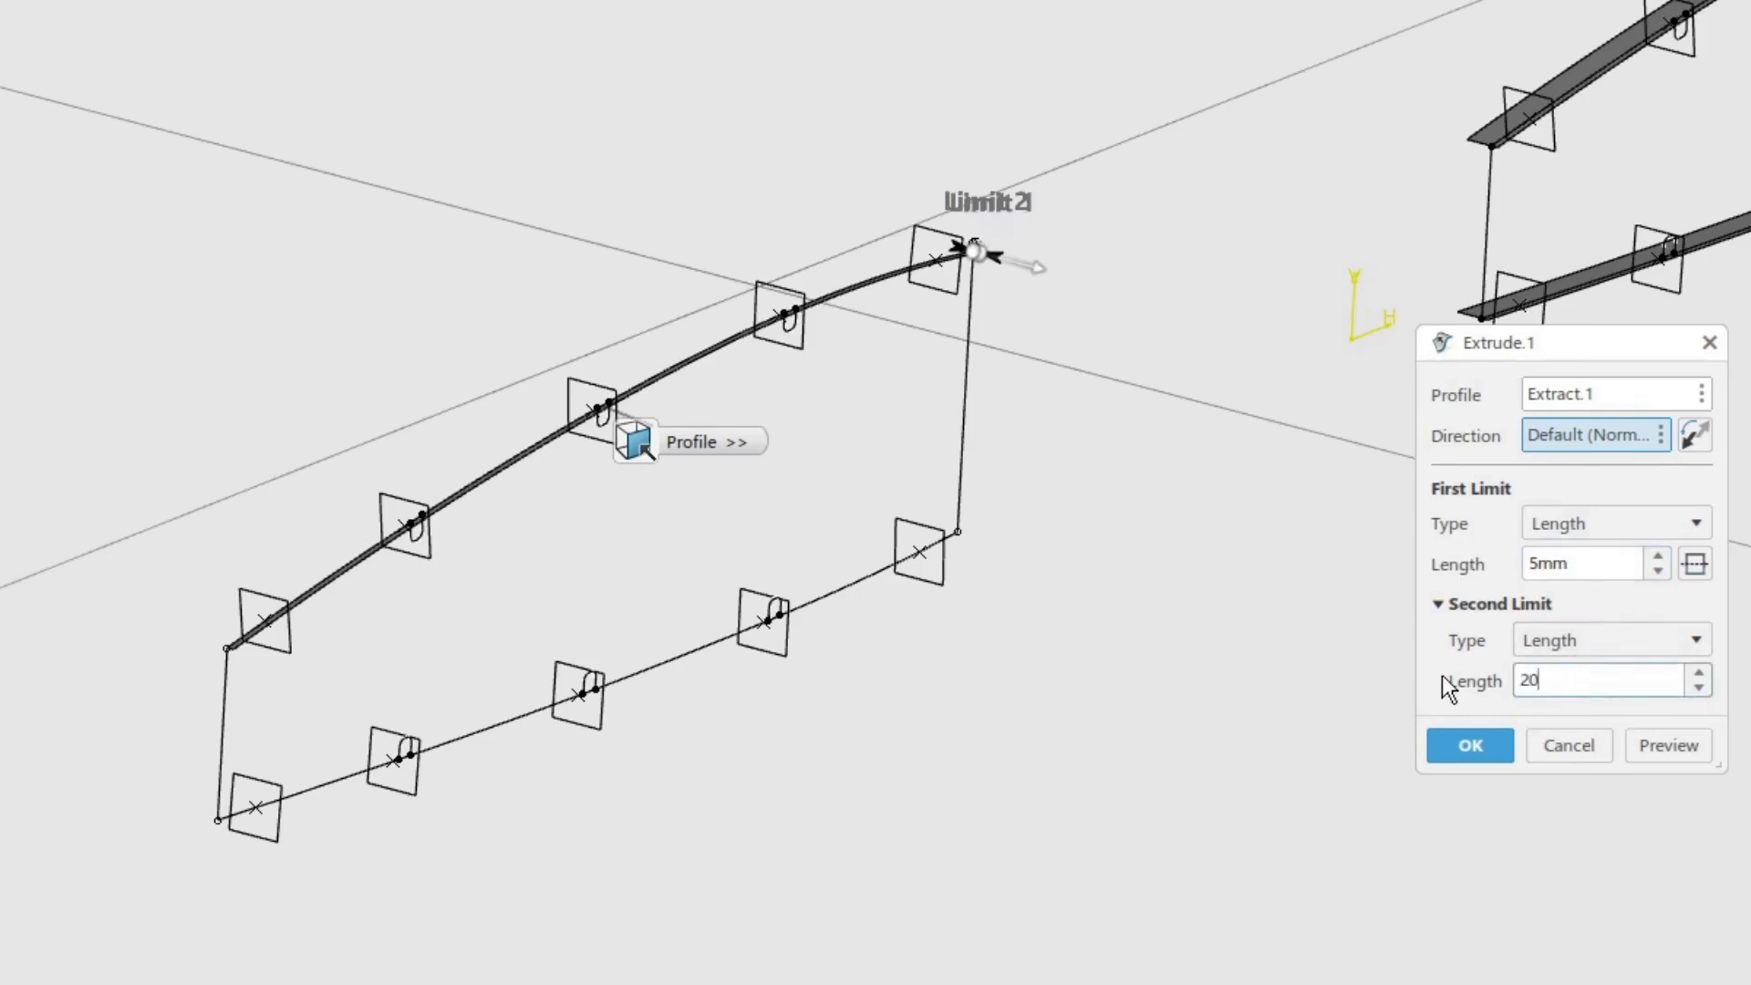
pyautogui.press('Return')
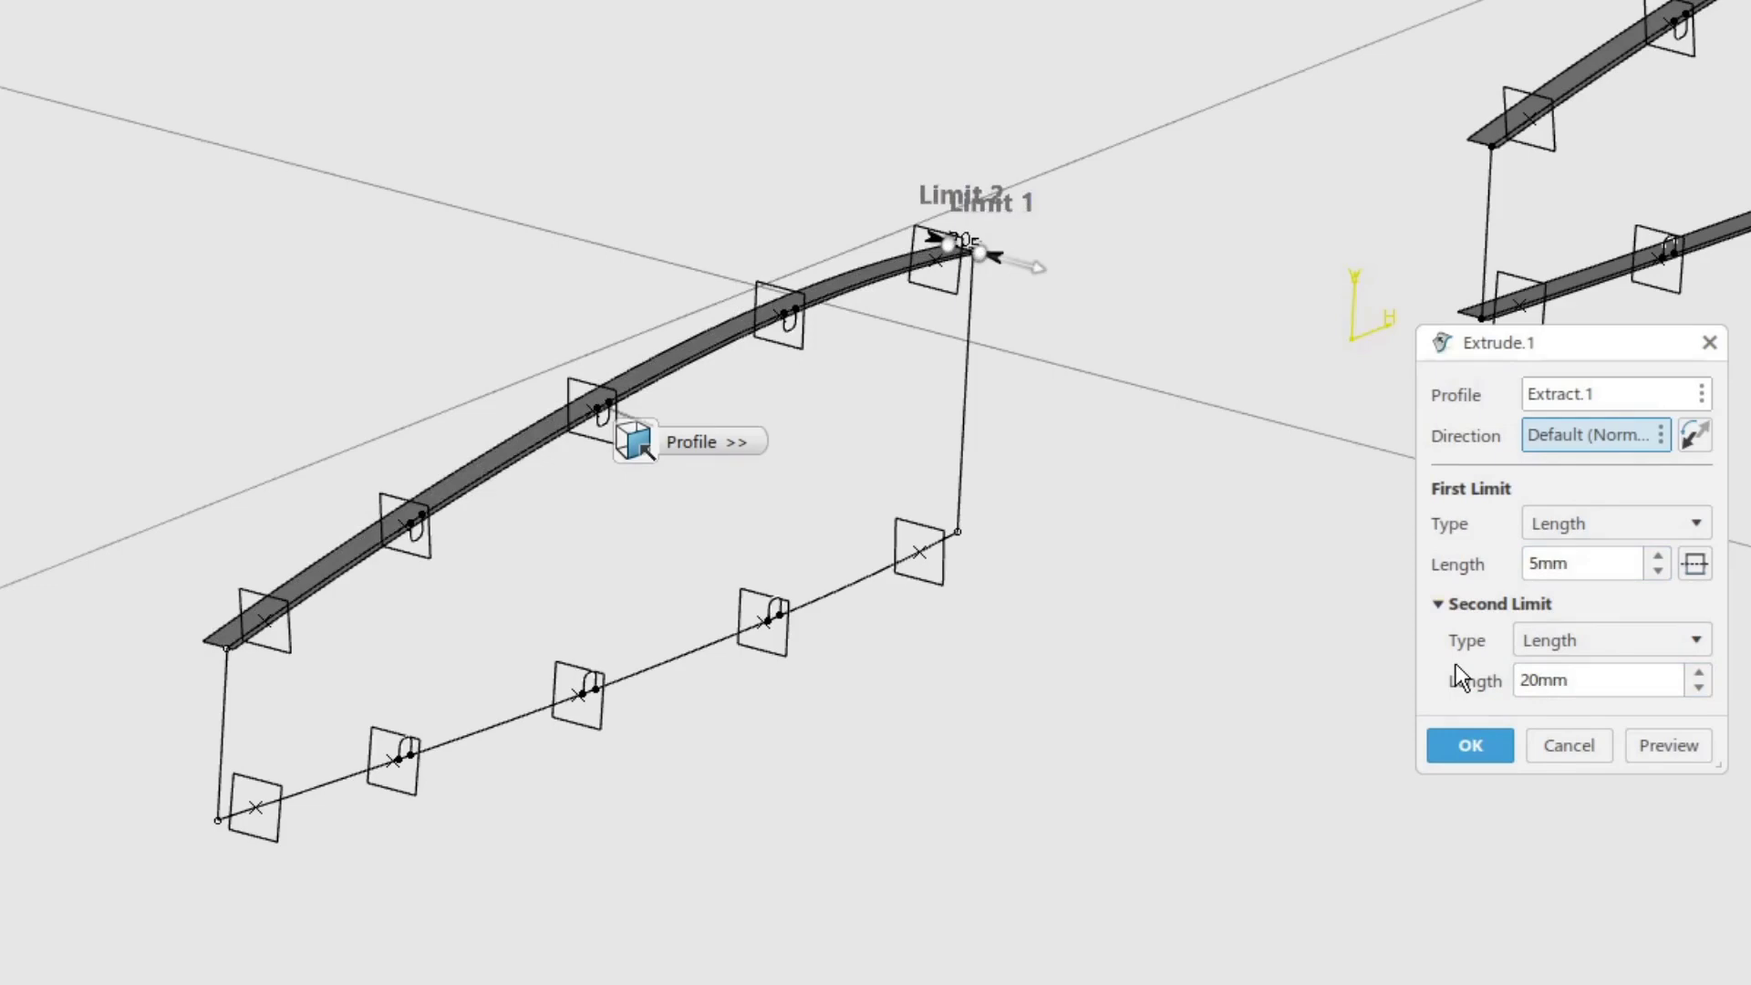
pyautogui.moveTo(435, 691); pyautogui.dragTo(1138, 602, button='middle')
pyautogui.moveTo(746, 875); pyautogui.dragTo(710, 613, button='middle')
pyautogui.moveTo(1106, 633); pyautogui.dragTo(720, 868, button='middle')
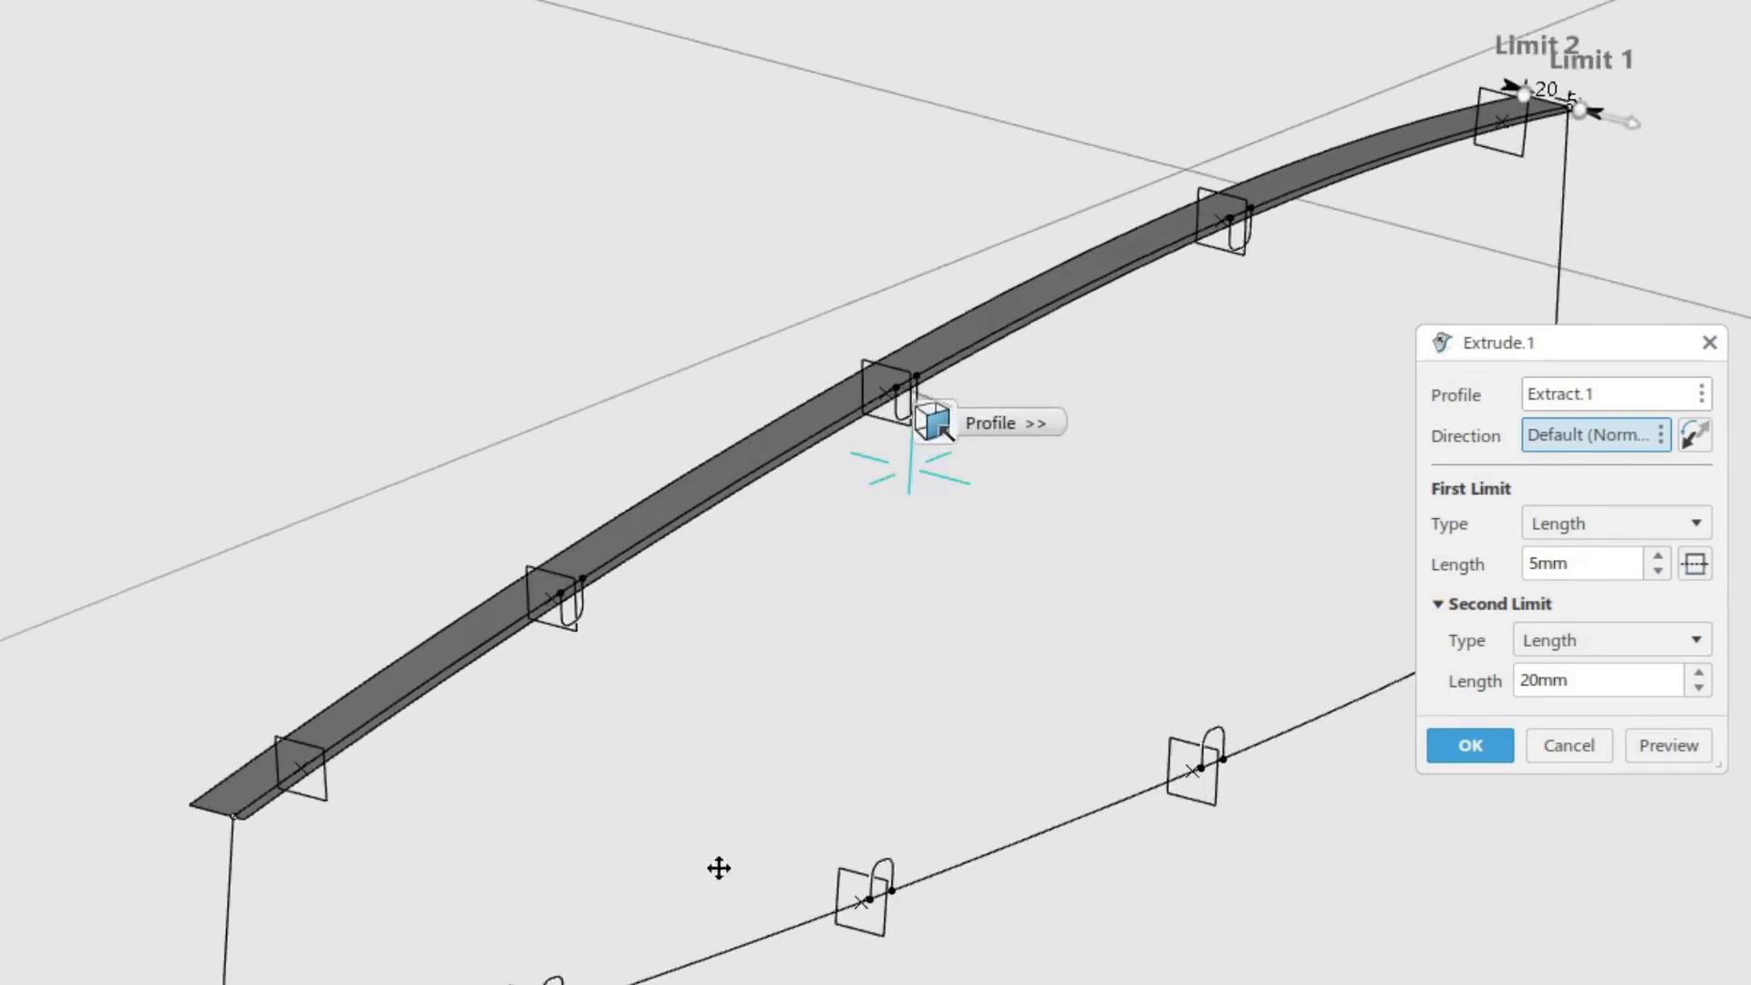
pyautogui.click(1474, 741)
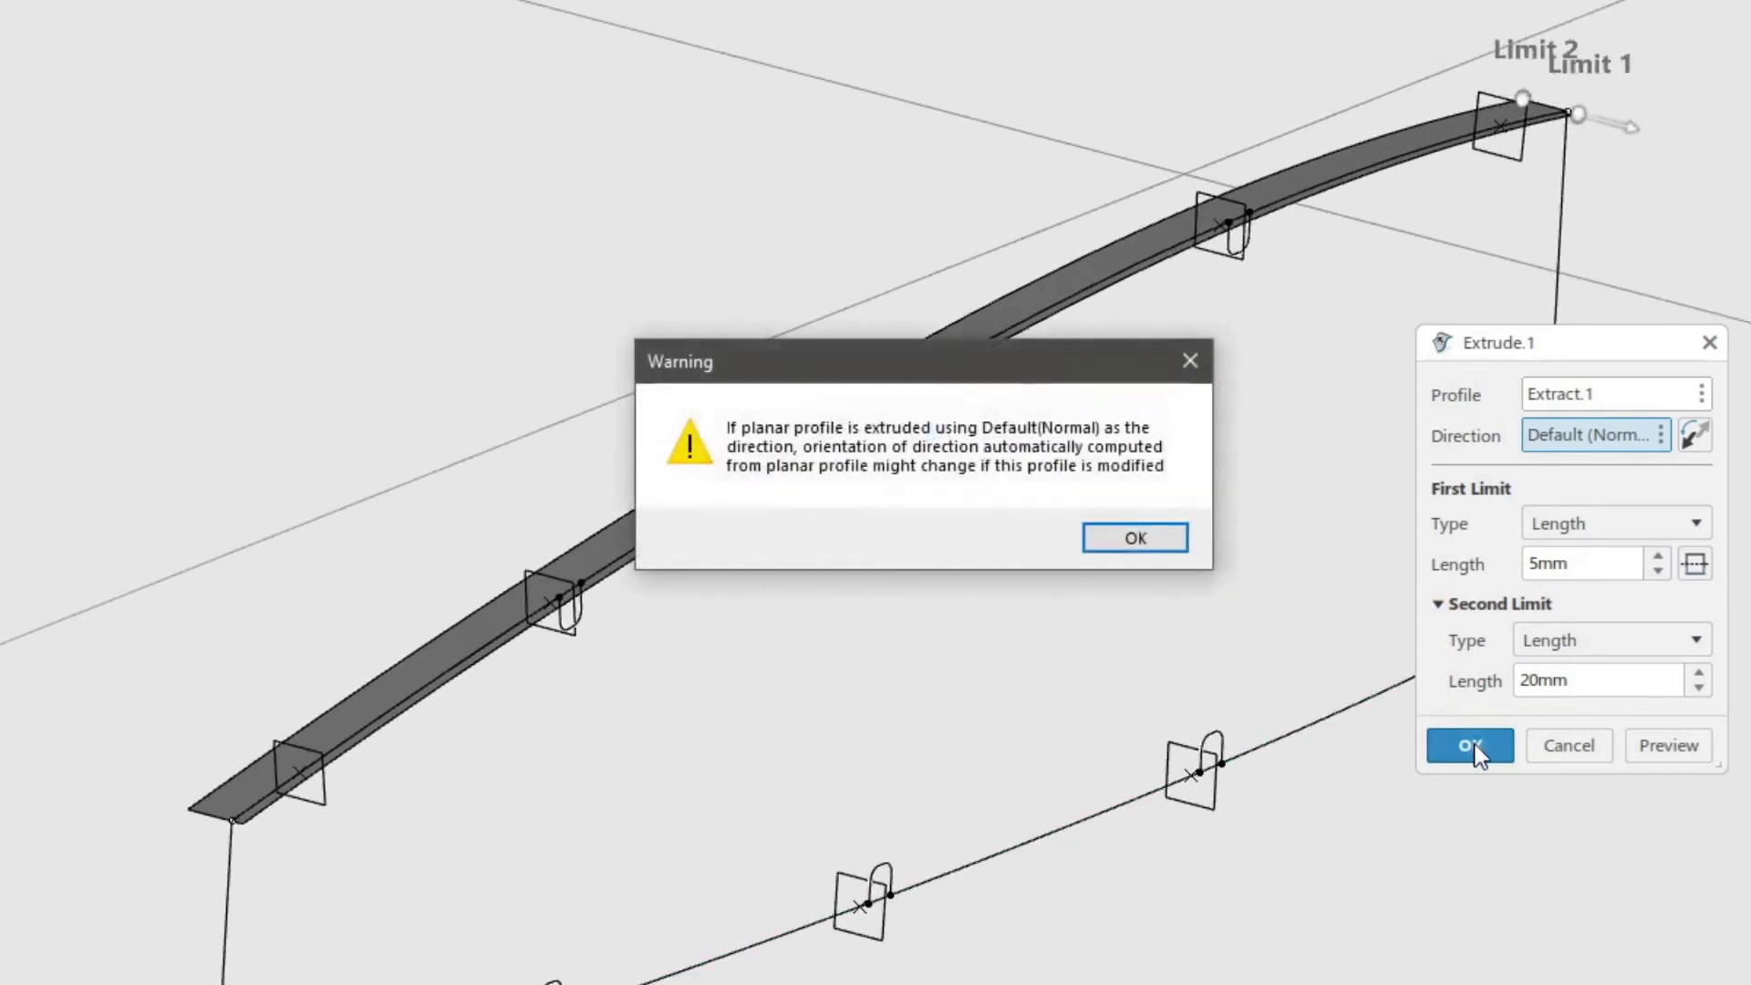
pyautogui.click(1140, 537)
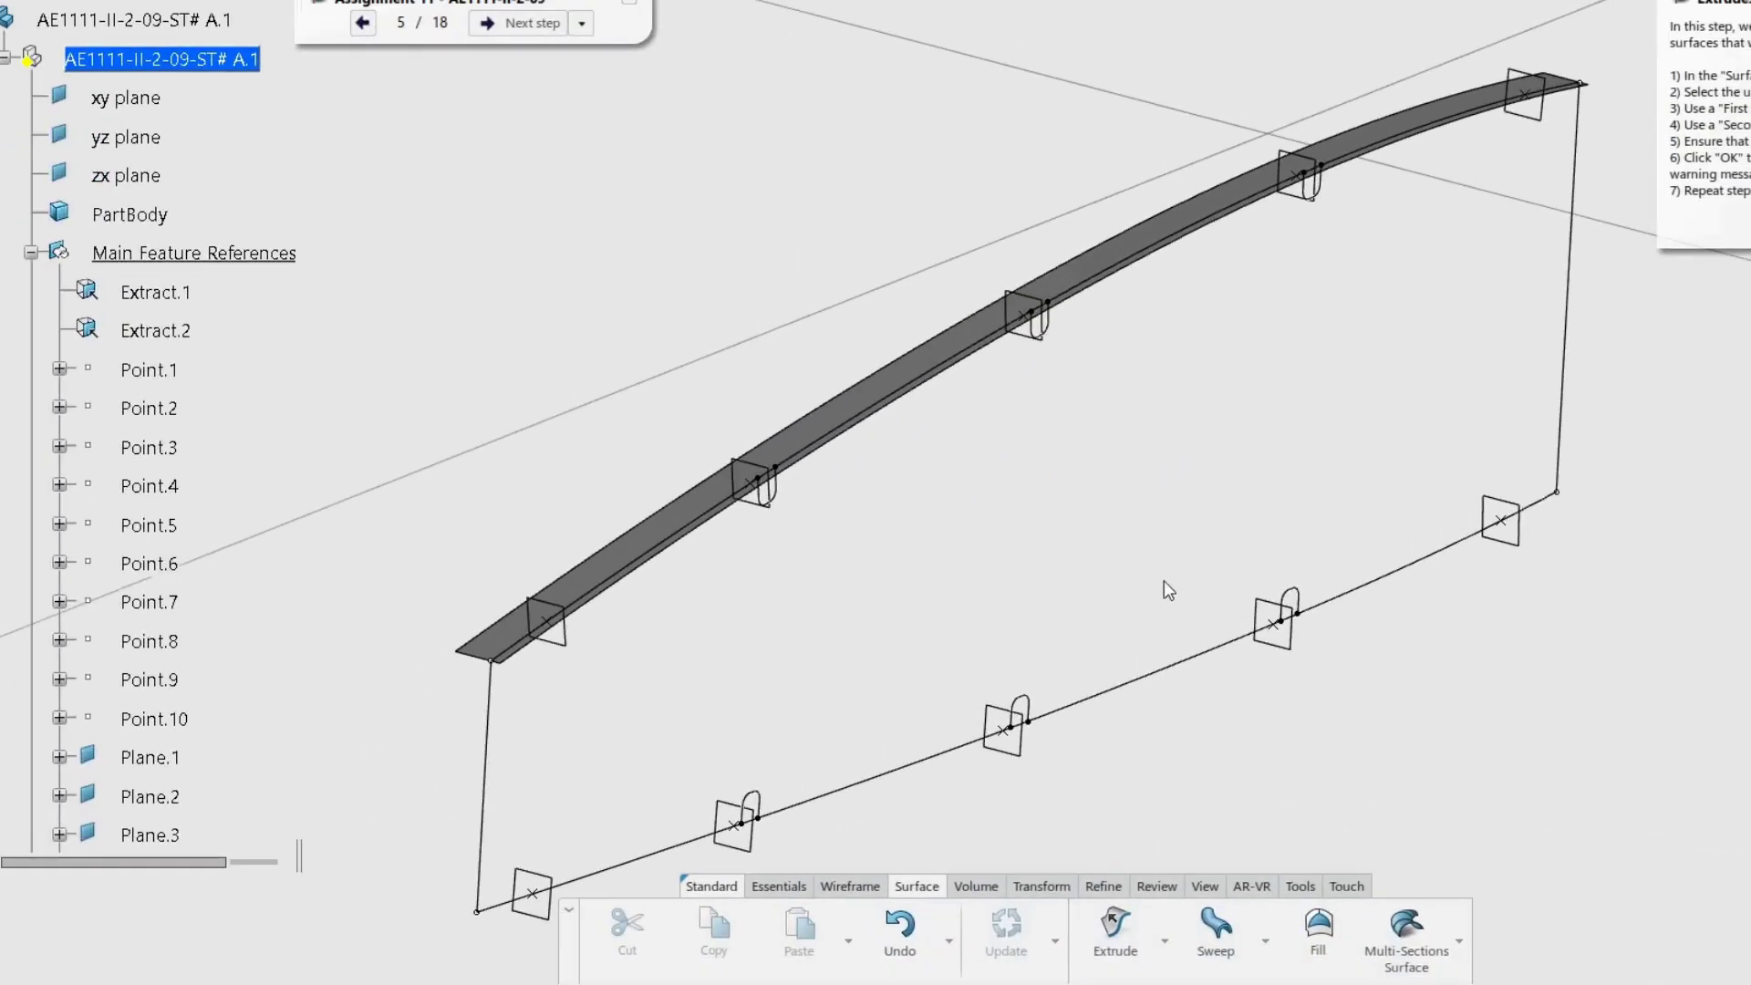
# Extrude the lower curve Extract.2 with a 5 mm first limit and a 20 mm second limit.
pyautogui.click(1114, 926)
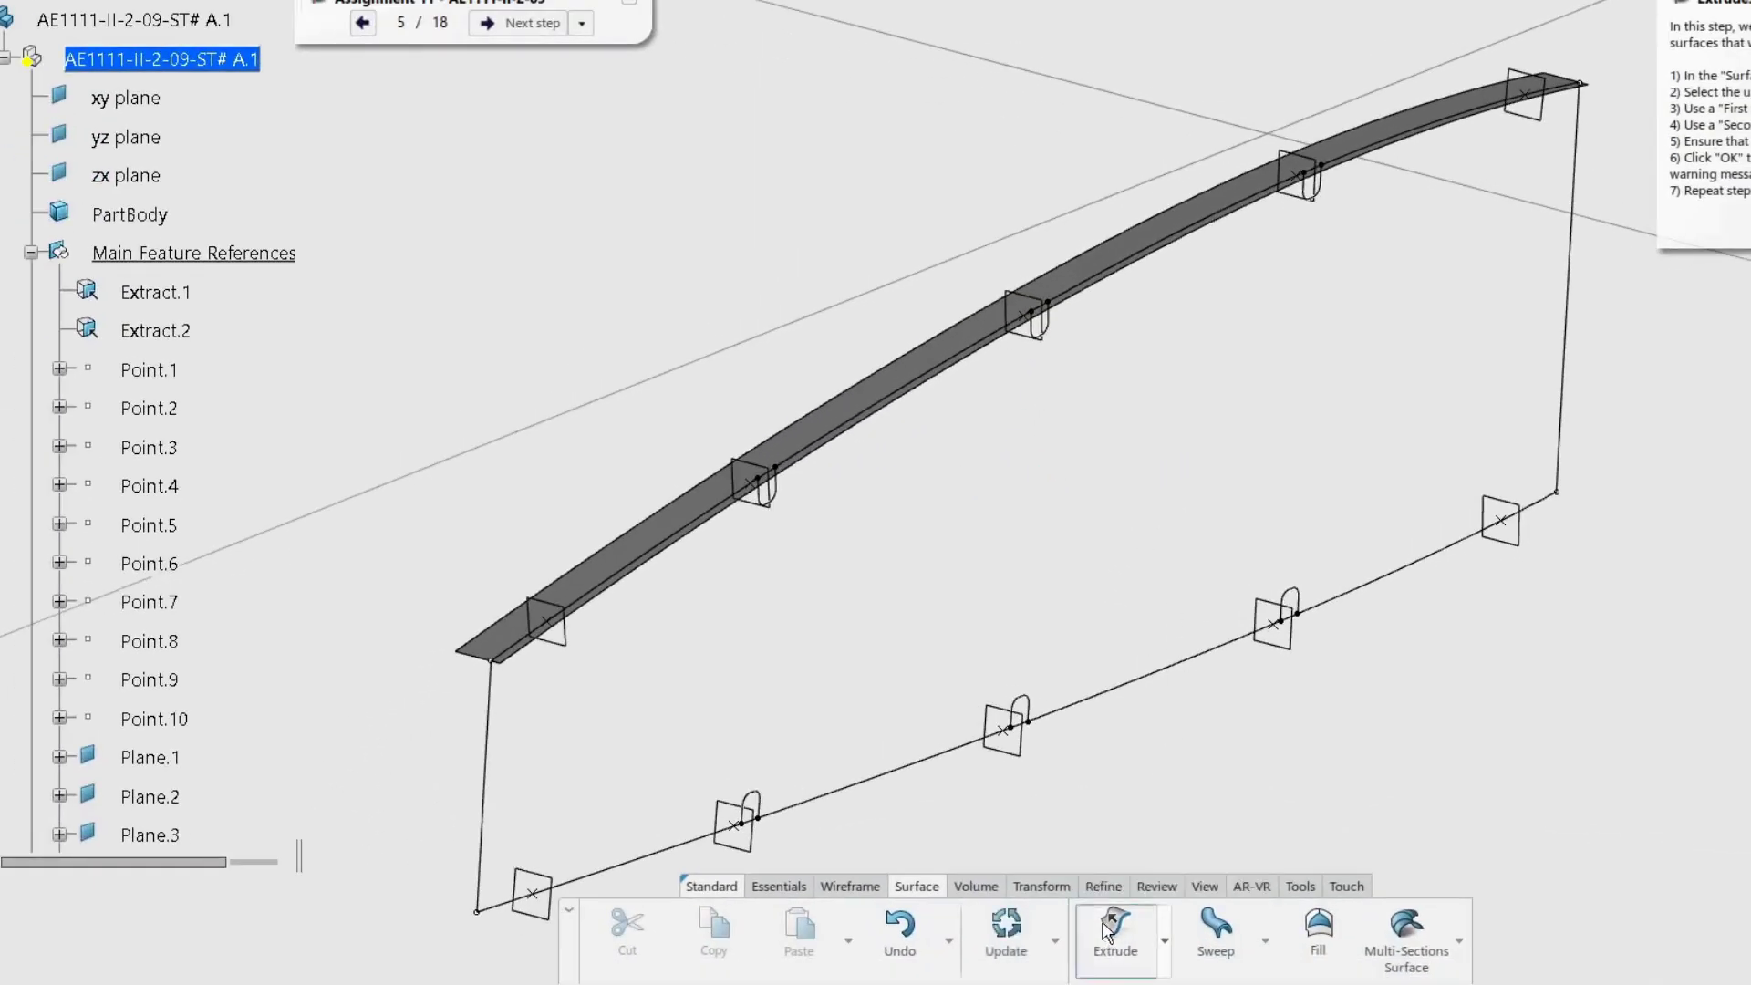
pyautogui.click(168, 336)
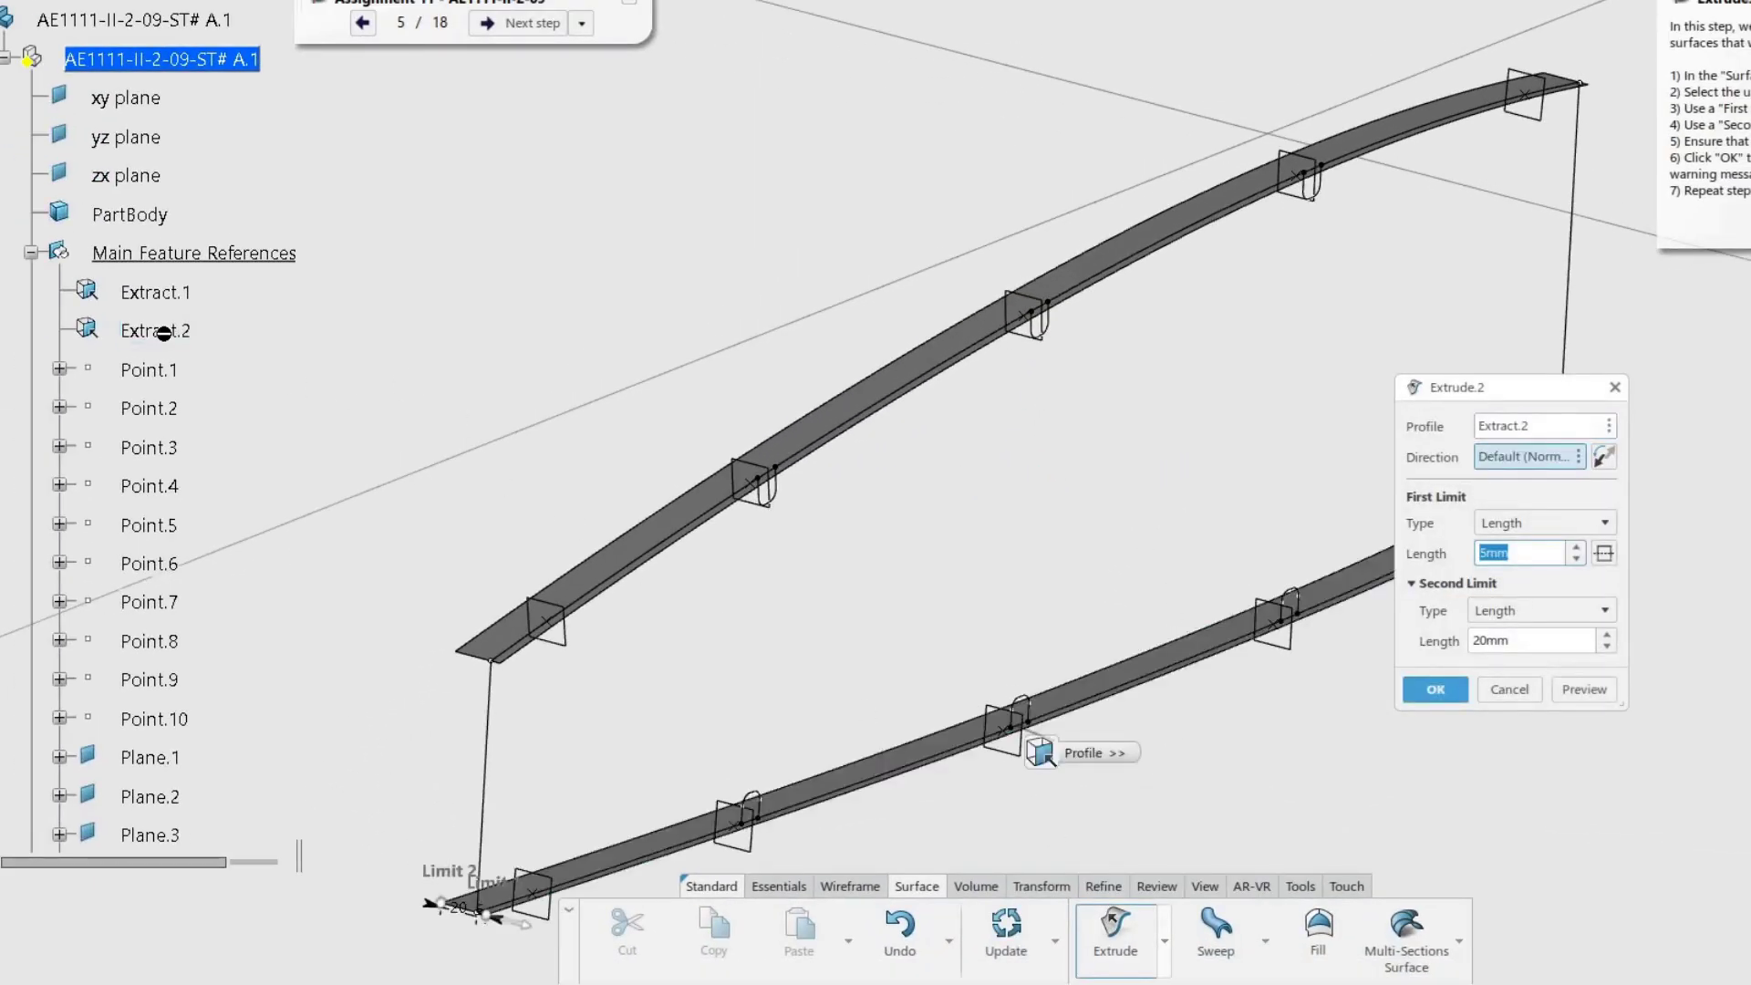
pyautogui.moveTo(1021, 828); pyautogui.dragTo(1231, 392, button='middle')
pyautogui.moveTo(886, 668); pyautogui.dragTo(1170, 584, button='middle')
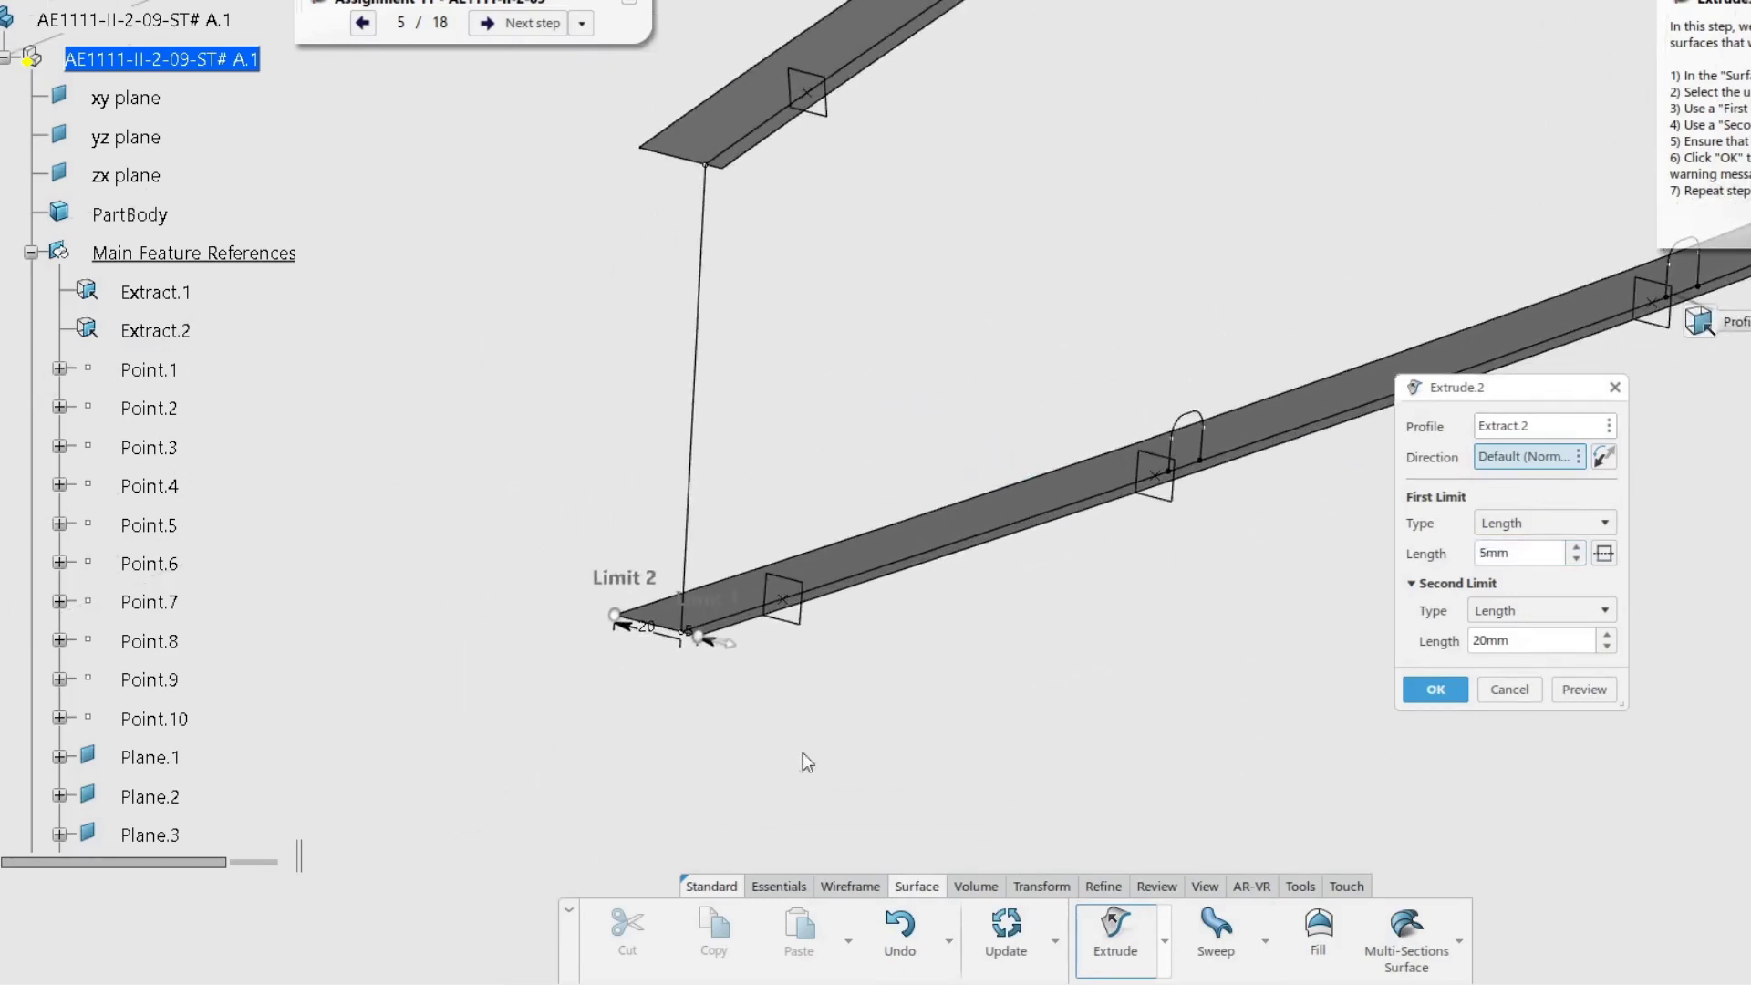
pyautogui.click(1431, 694)
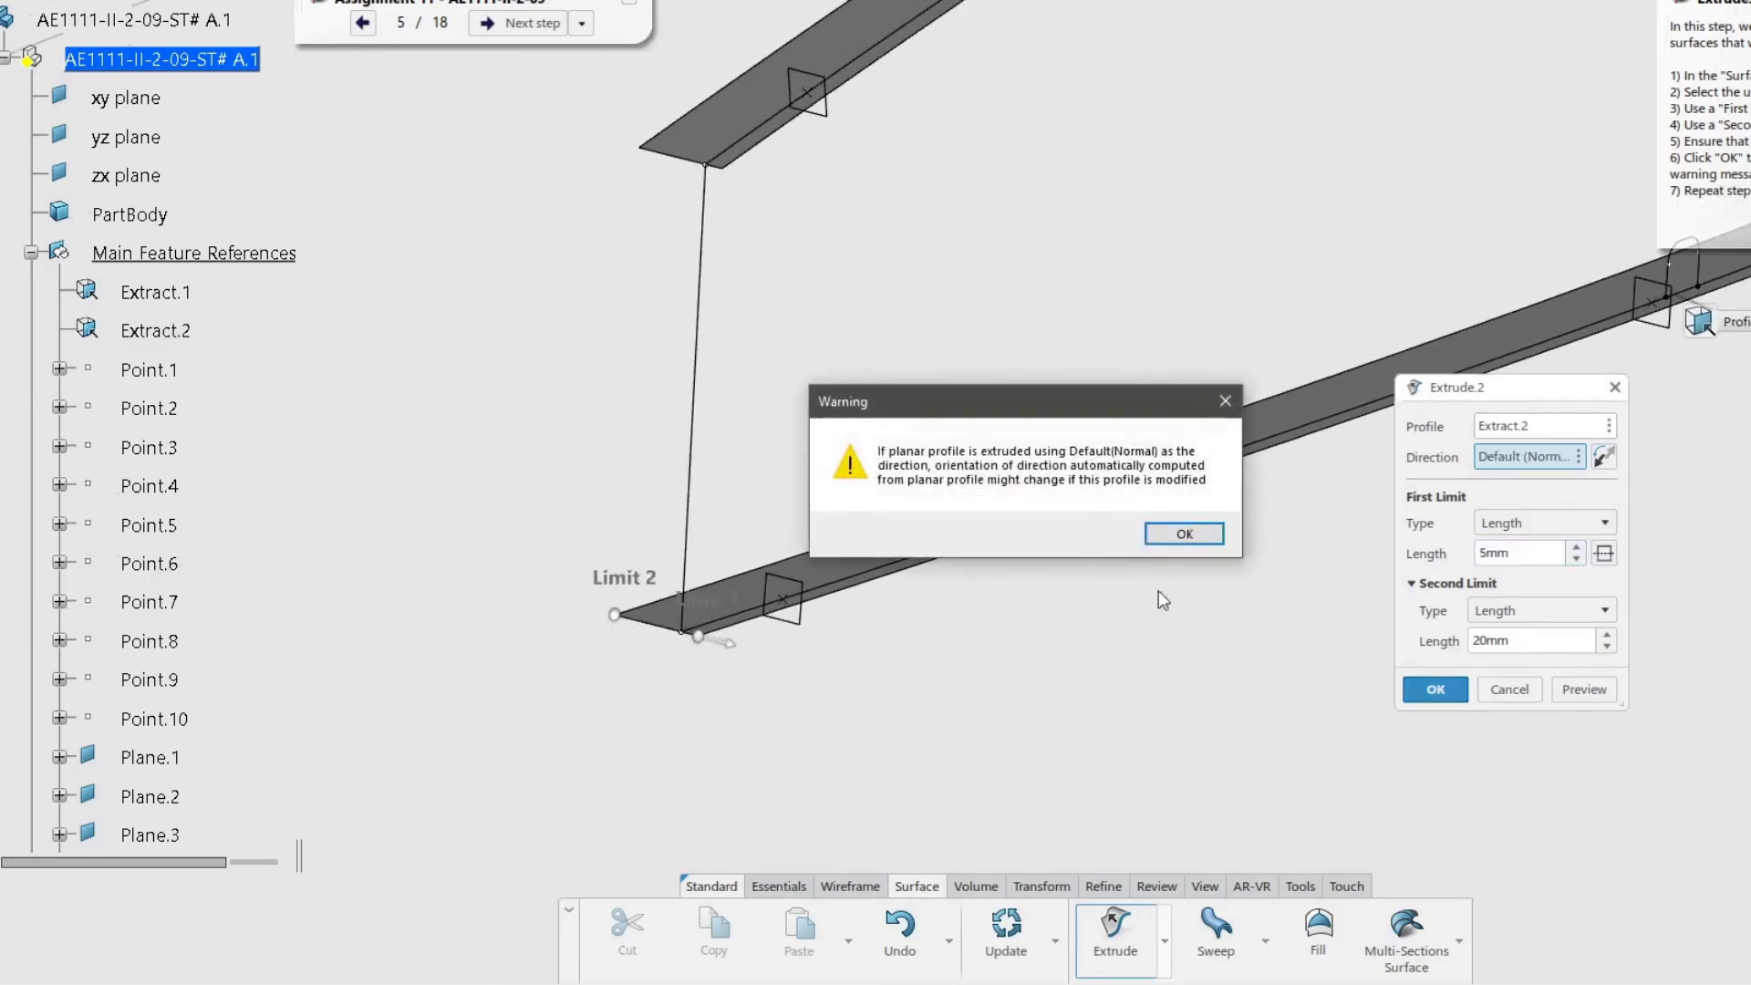
pyautogui.click(1183, 533)
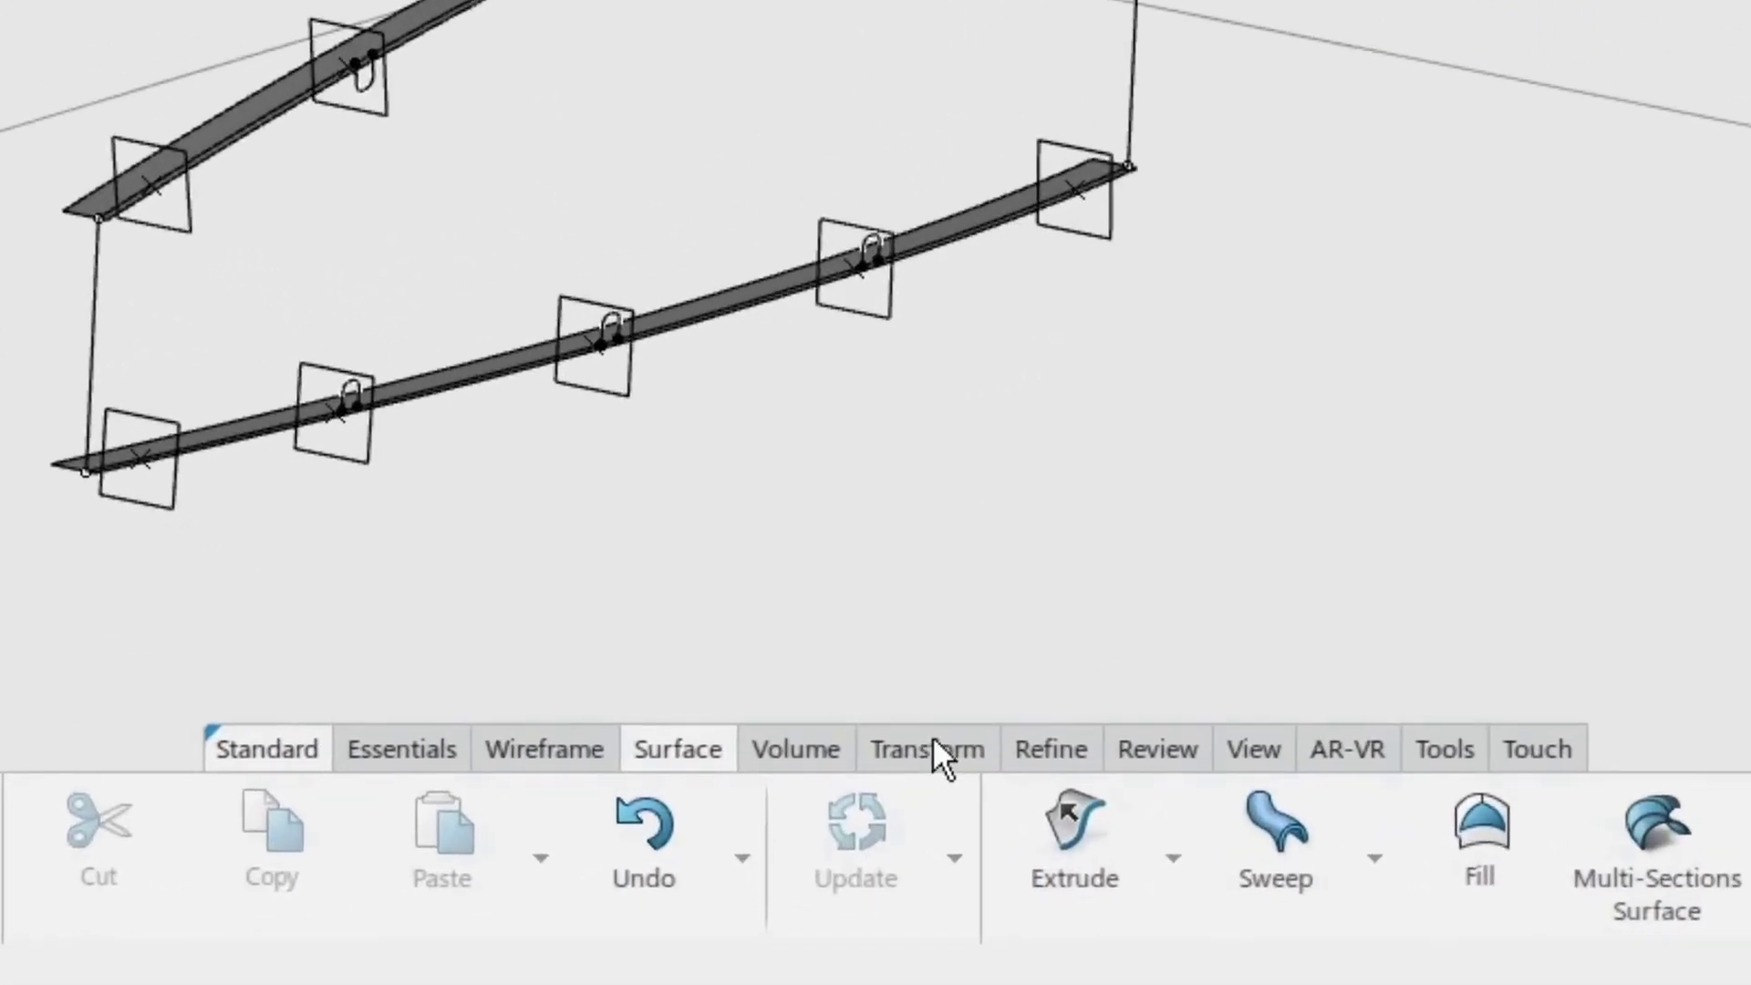
# Extrapolate the upper extruded surface by 10 mm from its edge at the rib's shorter end, using Curvature continuity.
pyautogui.click(899, 839)
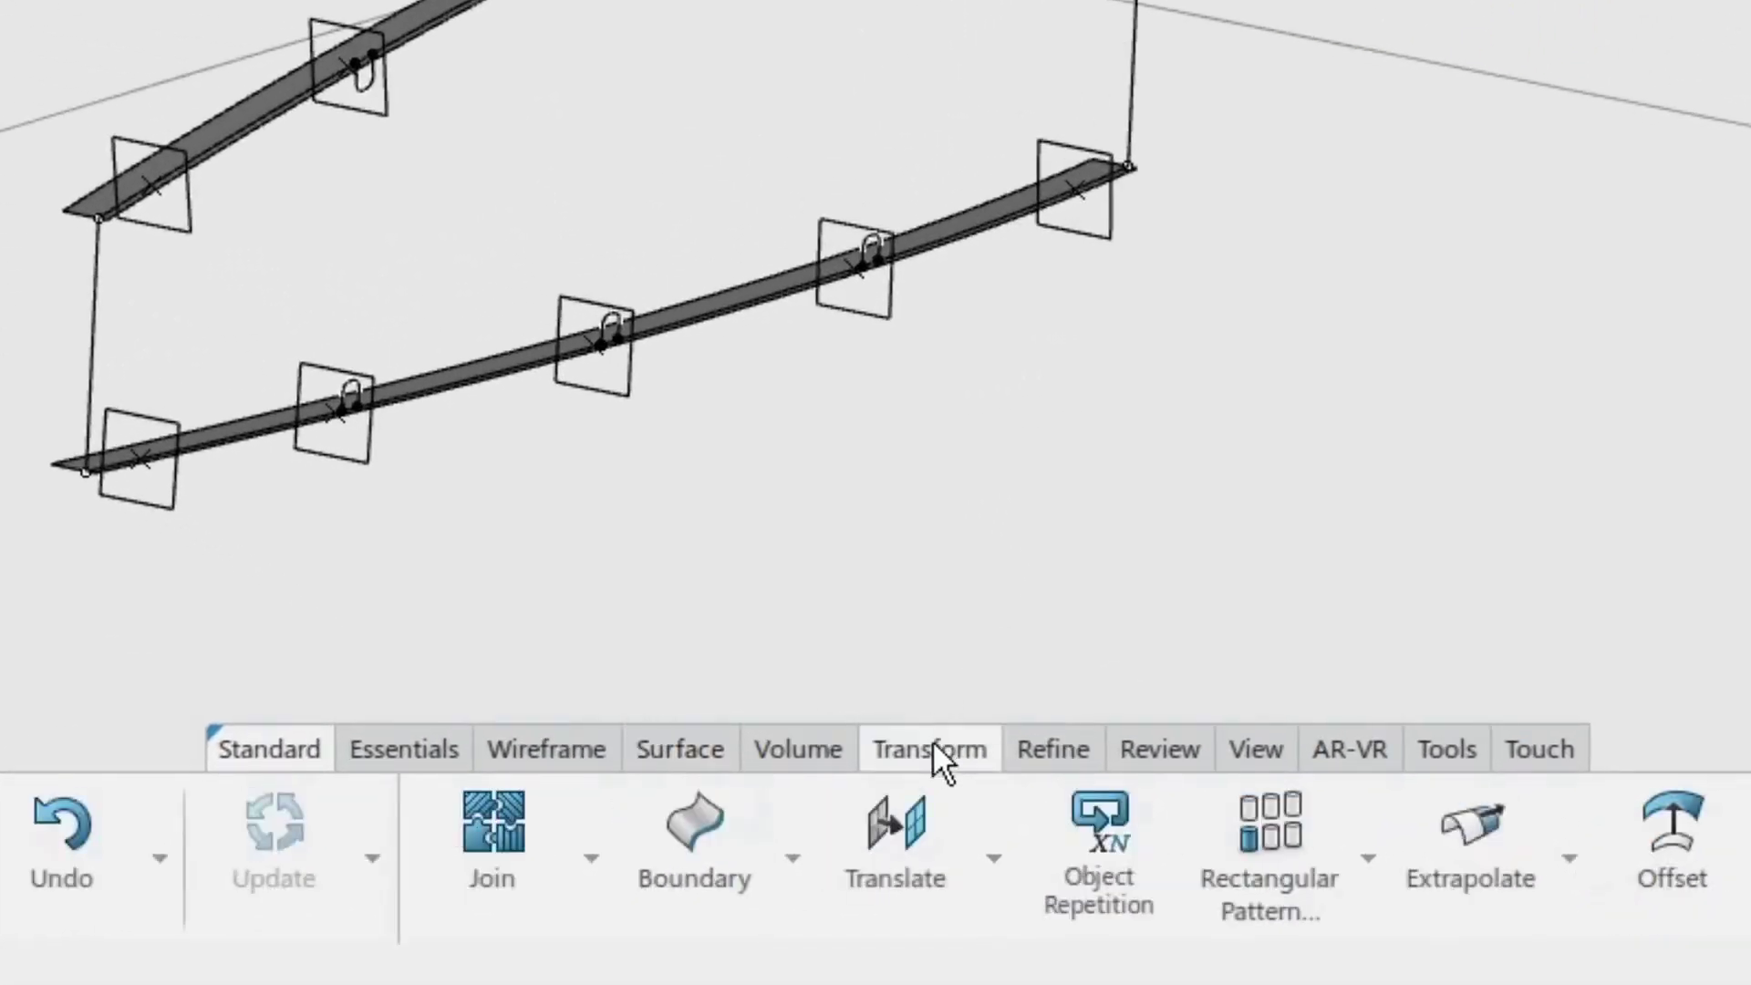
pyautogui.click(1465, 829)
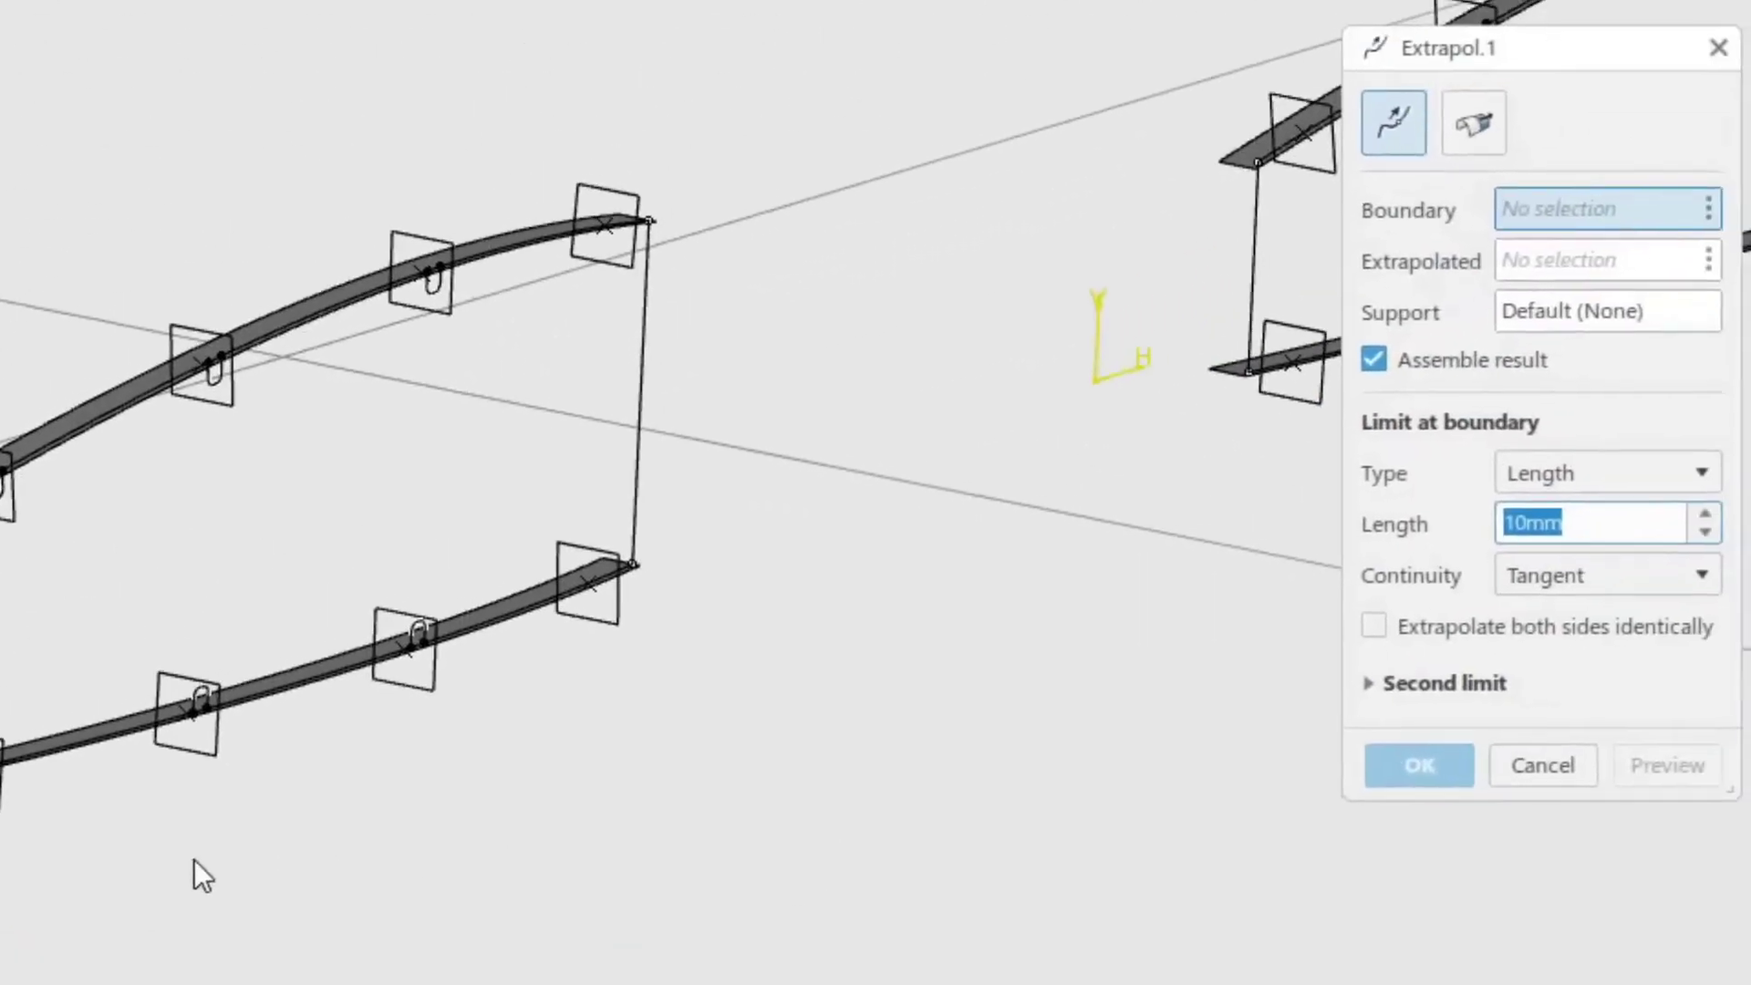
pyautogui.moveTo(195, 860); pyautogui.dragTo(659, 764, button='middle')
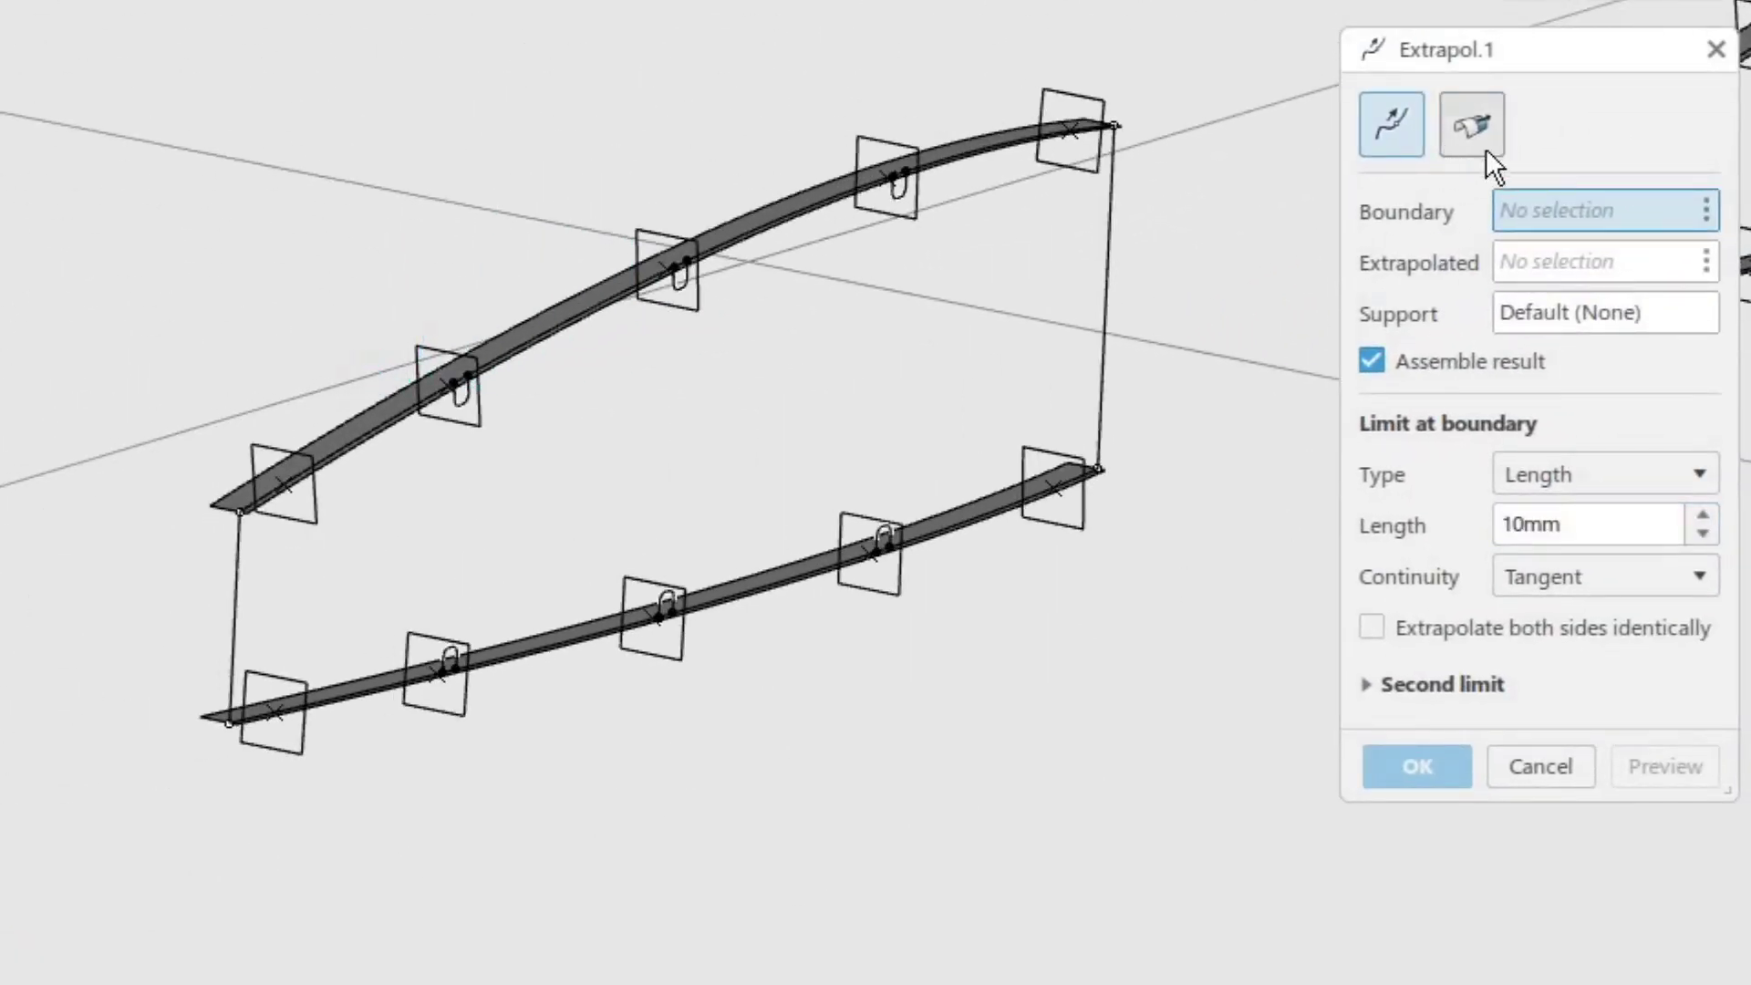
pyautogui.click(1474, 128)
pyautogui.moveTo(390, 743); pyautogui.dragTo(641, 184, button='middle')
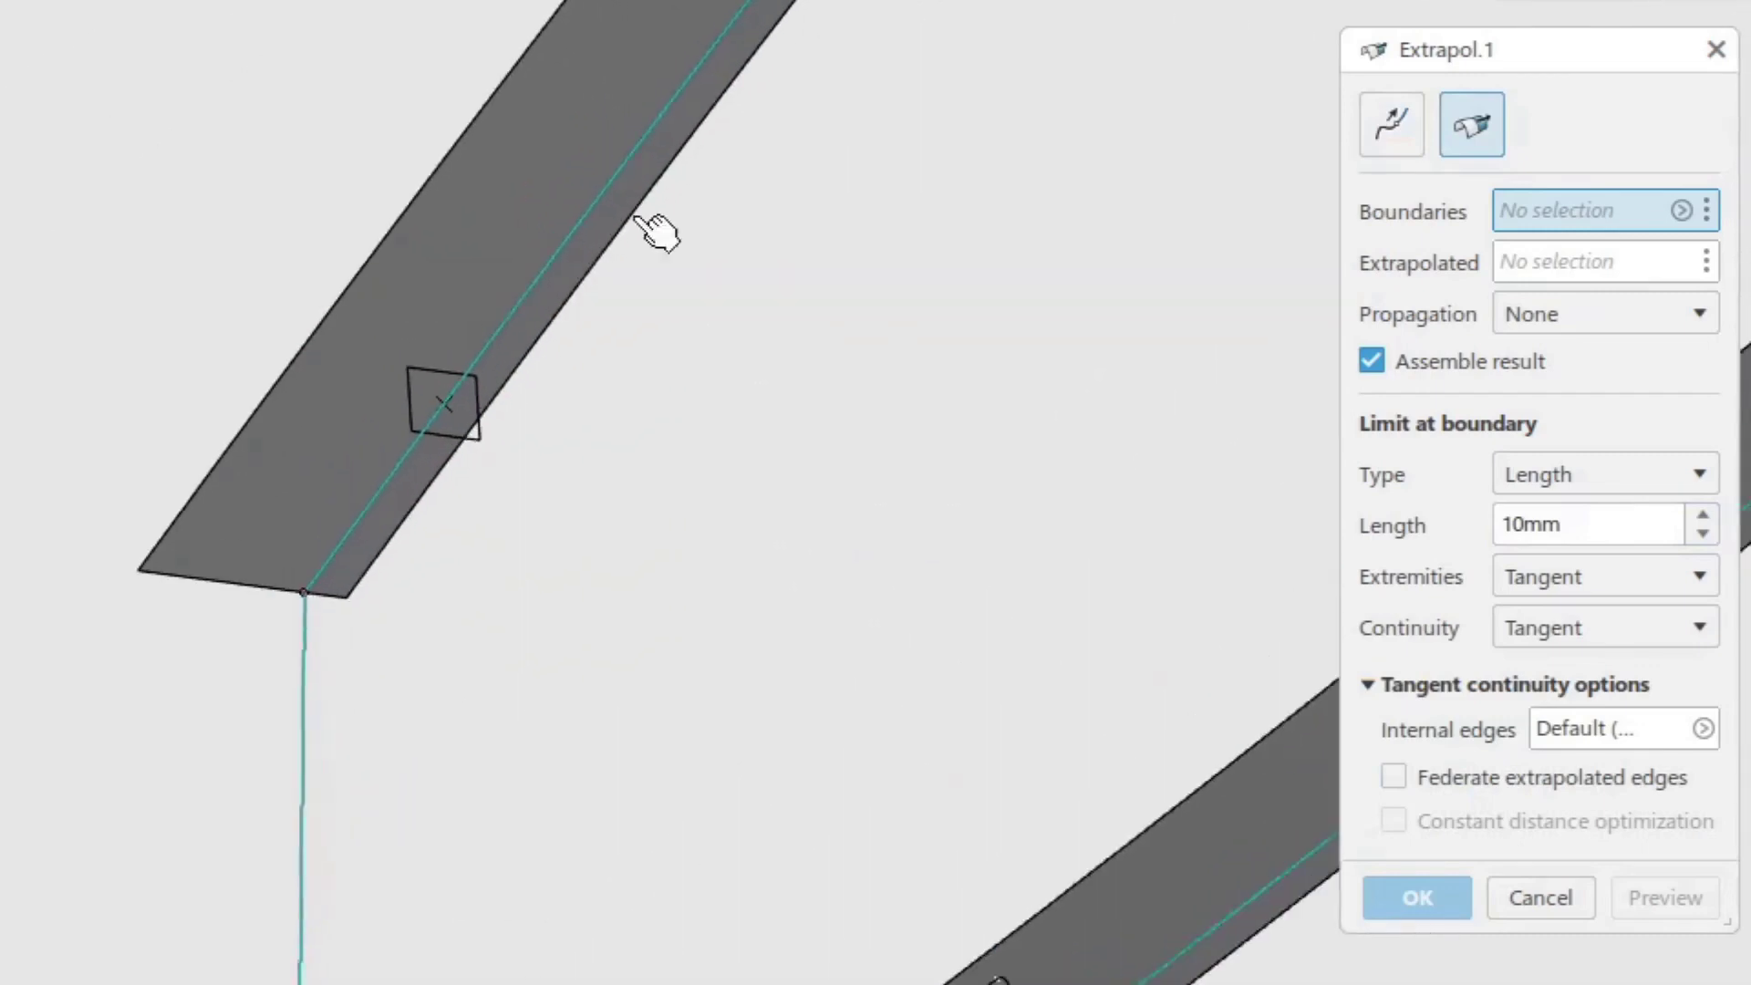
pyautogui.click(230, 585)
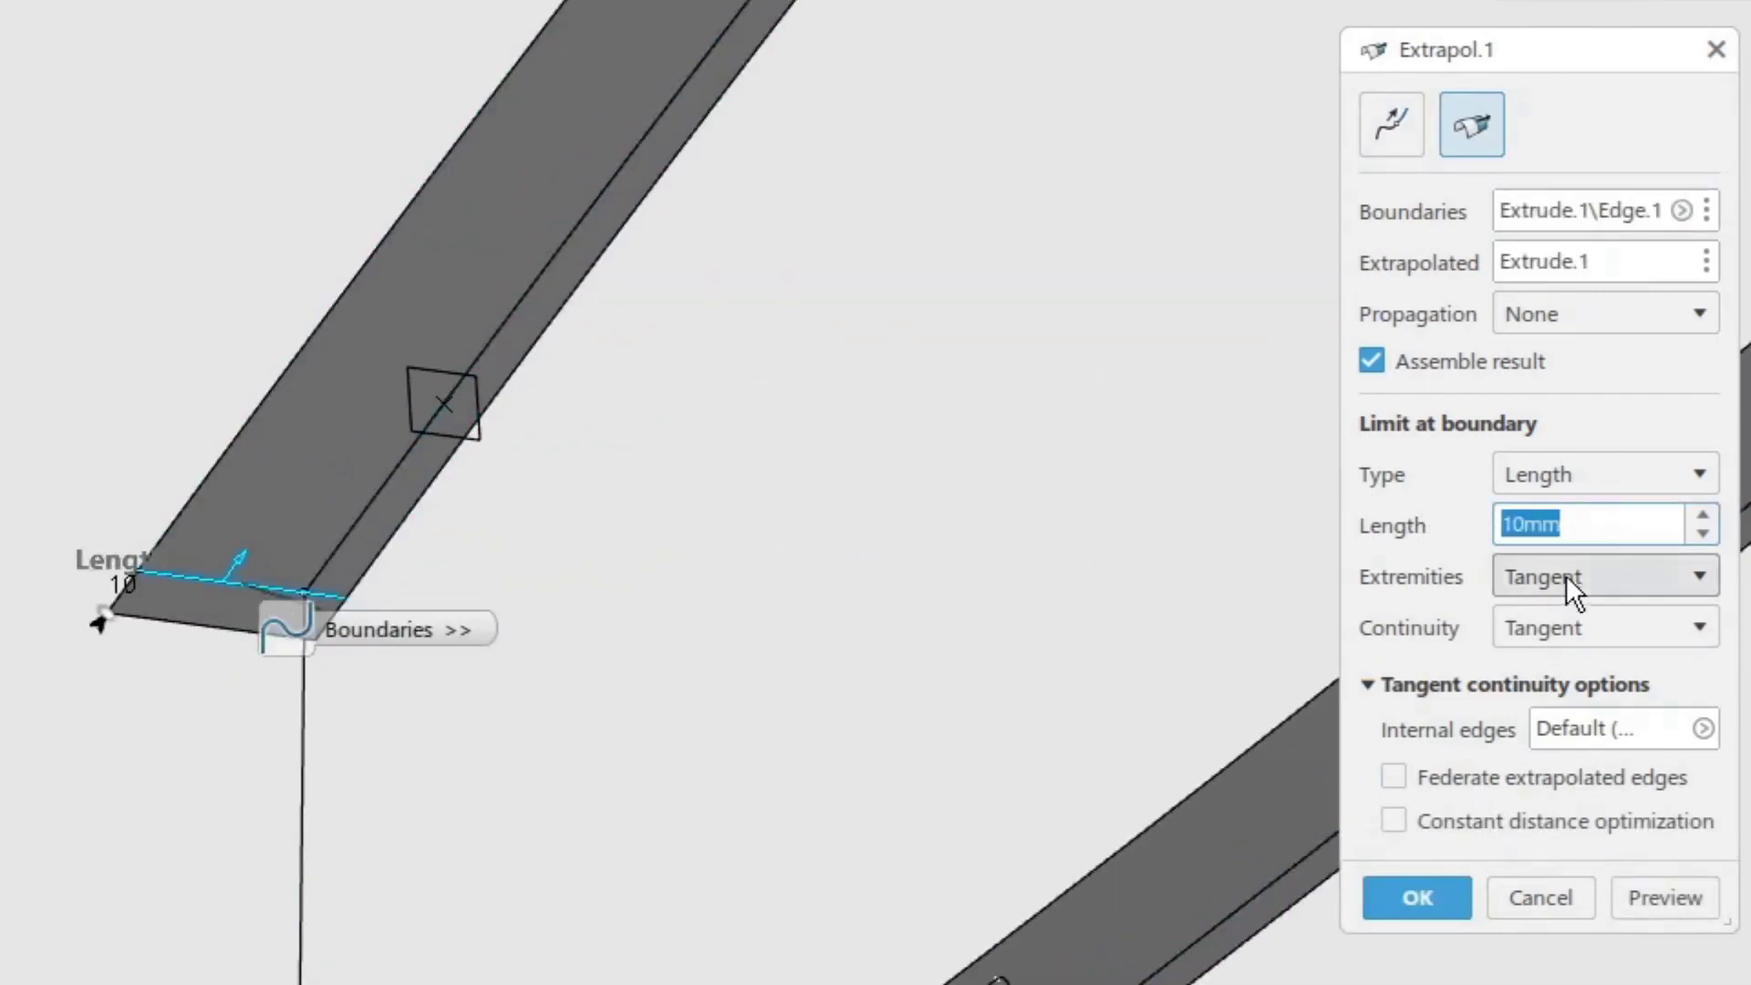
pyautogui.click(1567, 628)
pyautogui.click(1548, 696)
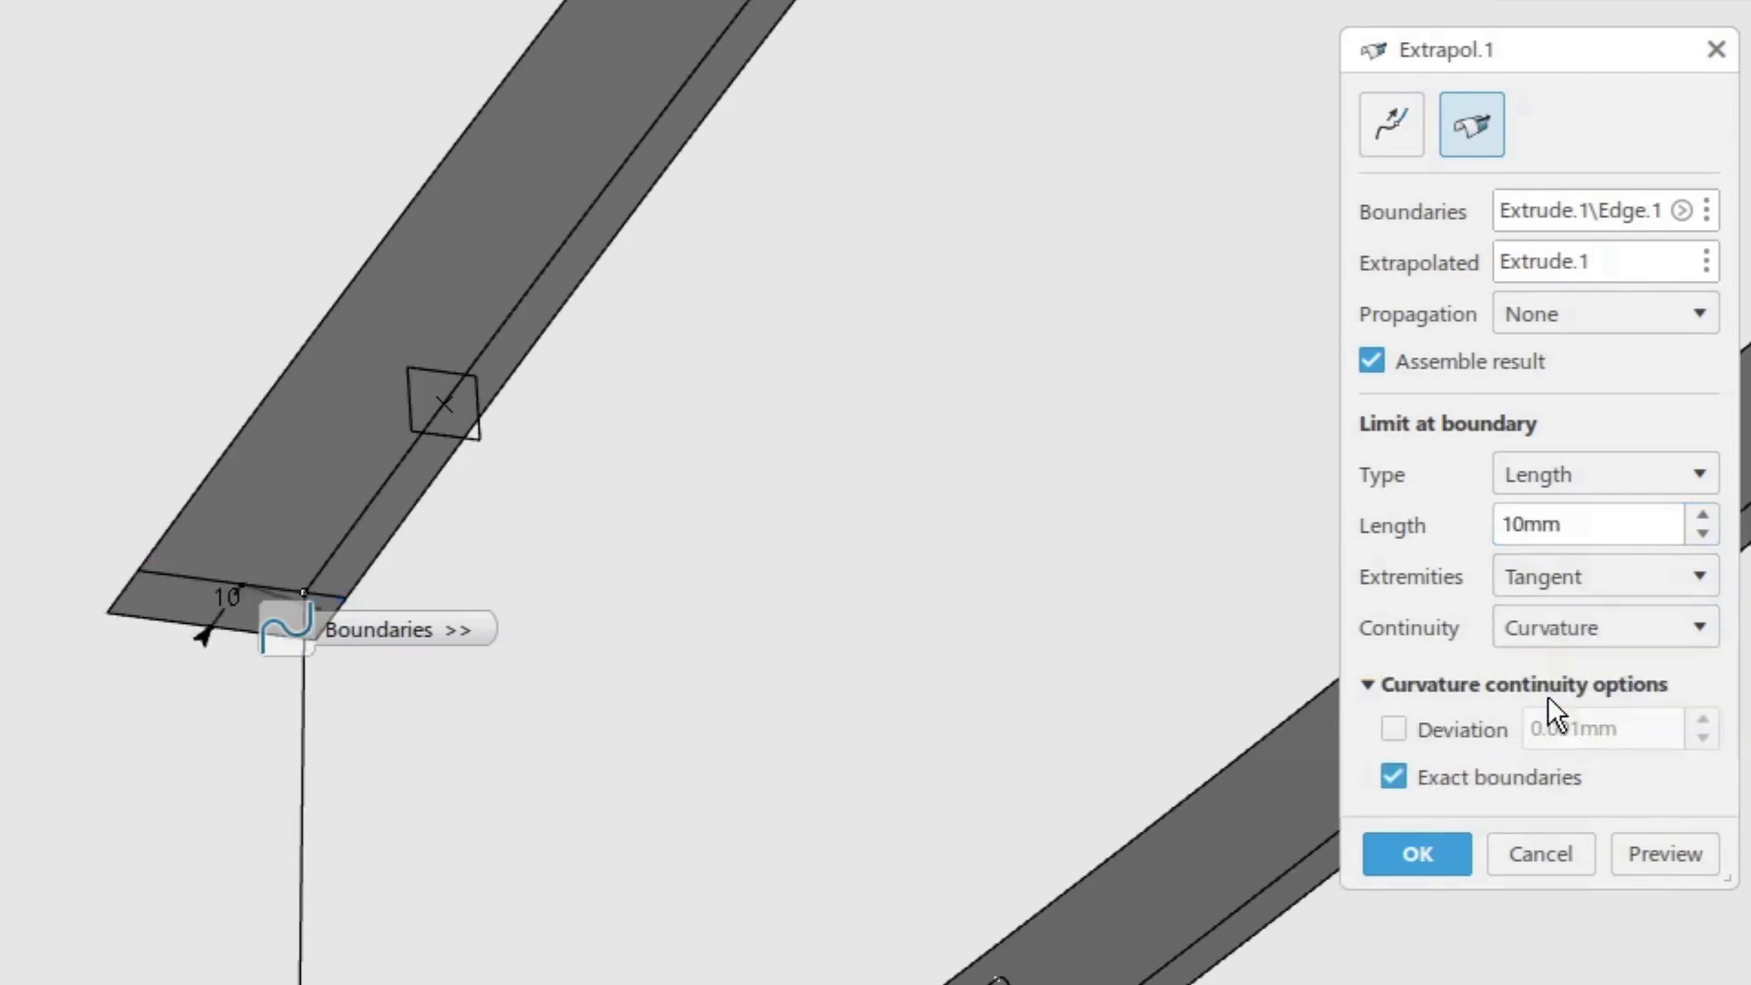
pyautogui.click(1422, 852)
# Extrapolate the upper surface by 10 mm from its edge at the rib's taller end with Curvature continuity.
pyautogui.moveTo(803, 518); pyautogui.dragTo(895, 657, button='middle')
pyautogui.moveTo(1278, 183); pyautogui.dragTo(858, 980, button='middle')
pyautogui.moveTo(1396, 457); pyautogui.dragTo(1250, 732, button='middle')
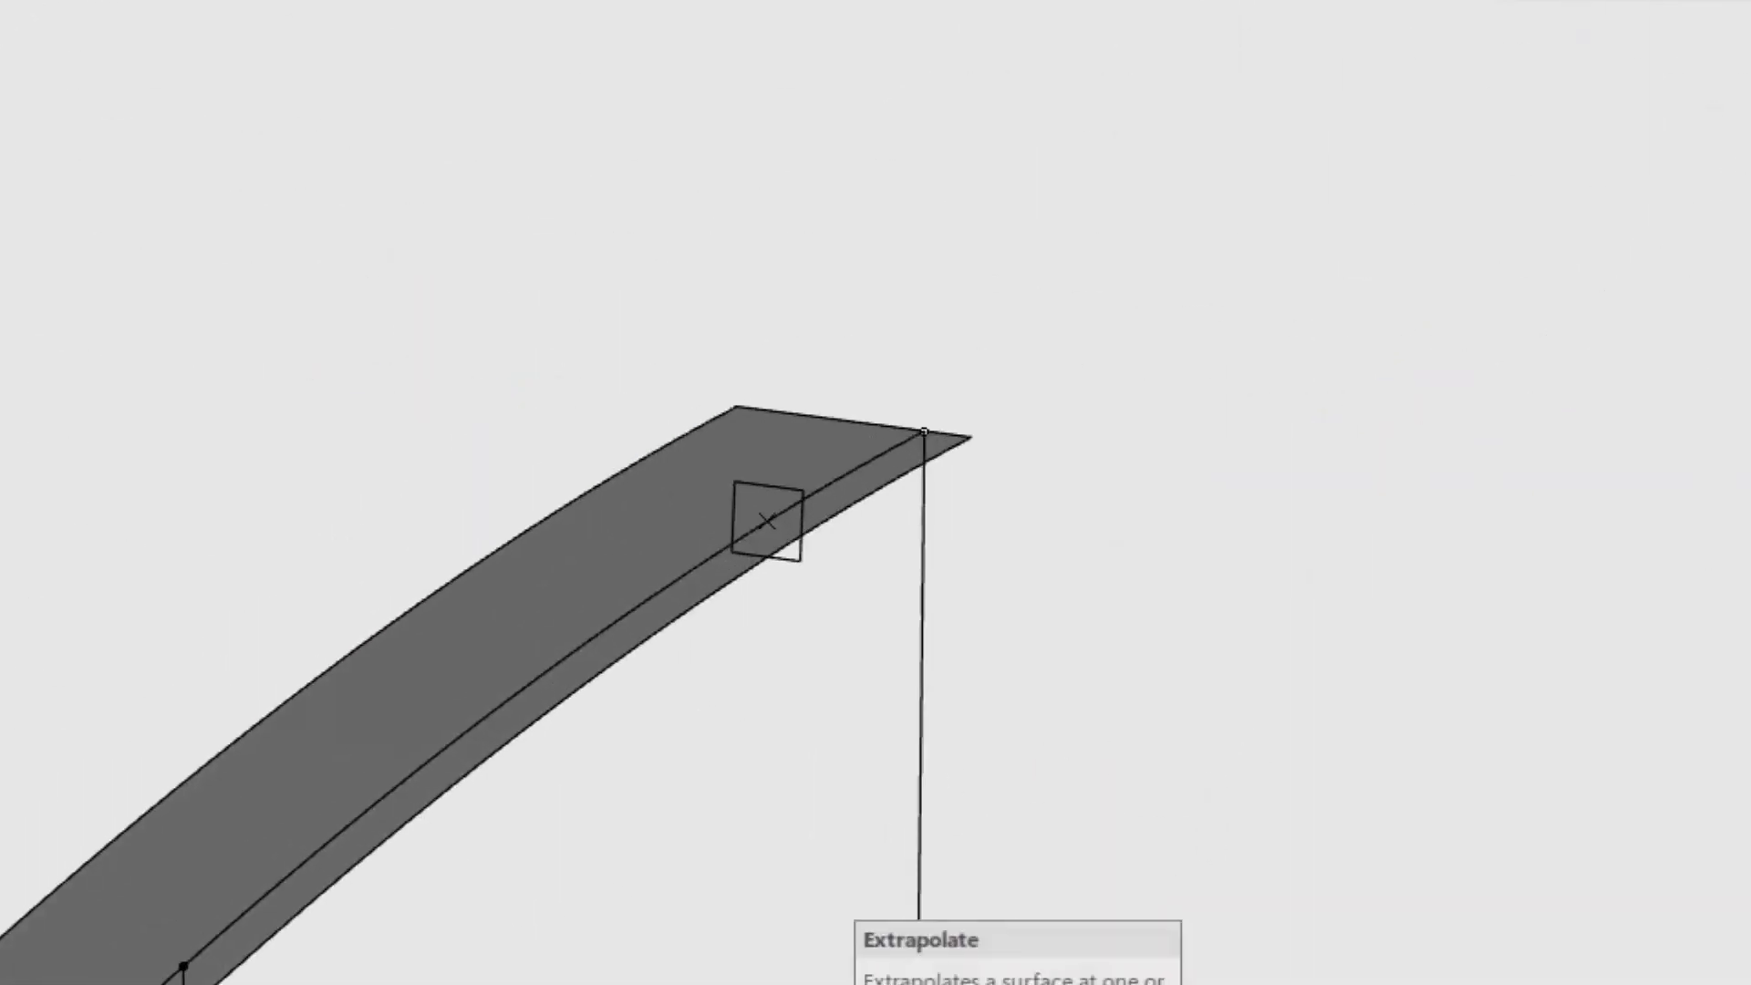
pyautogui.click(916, 981)
pyautogui.click(1484, 130)
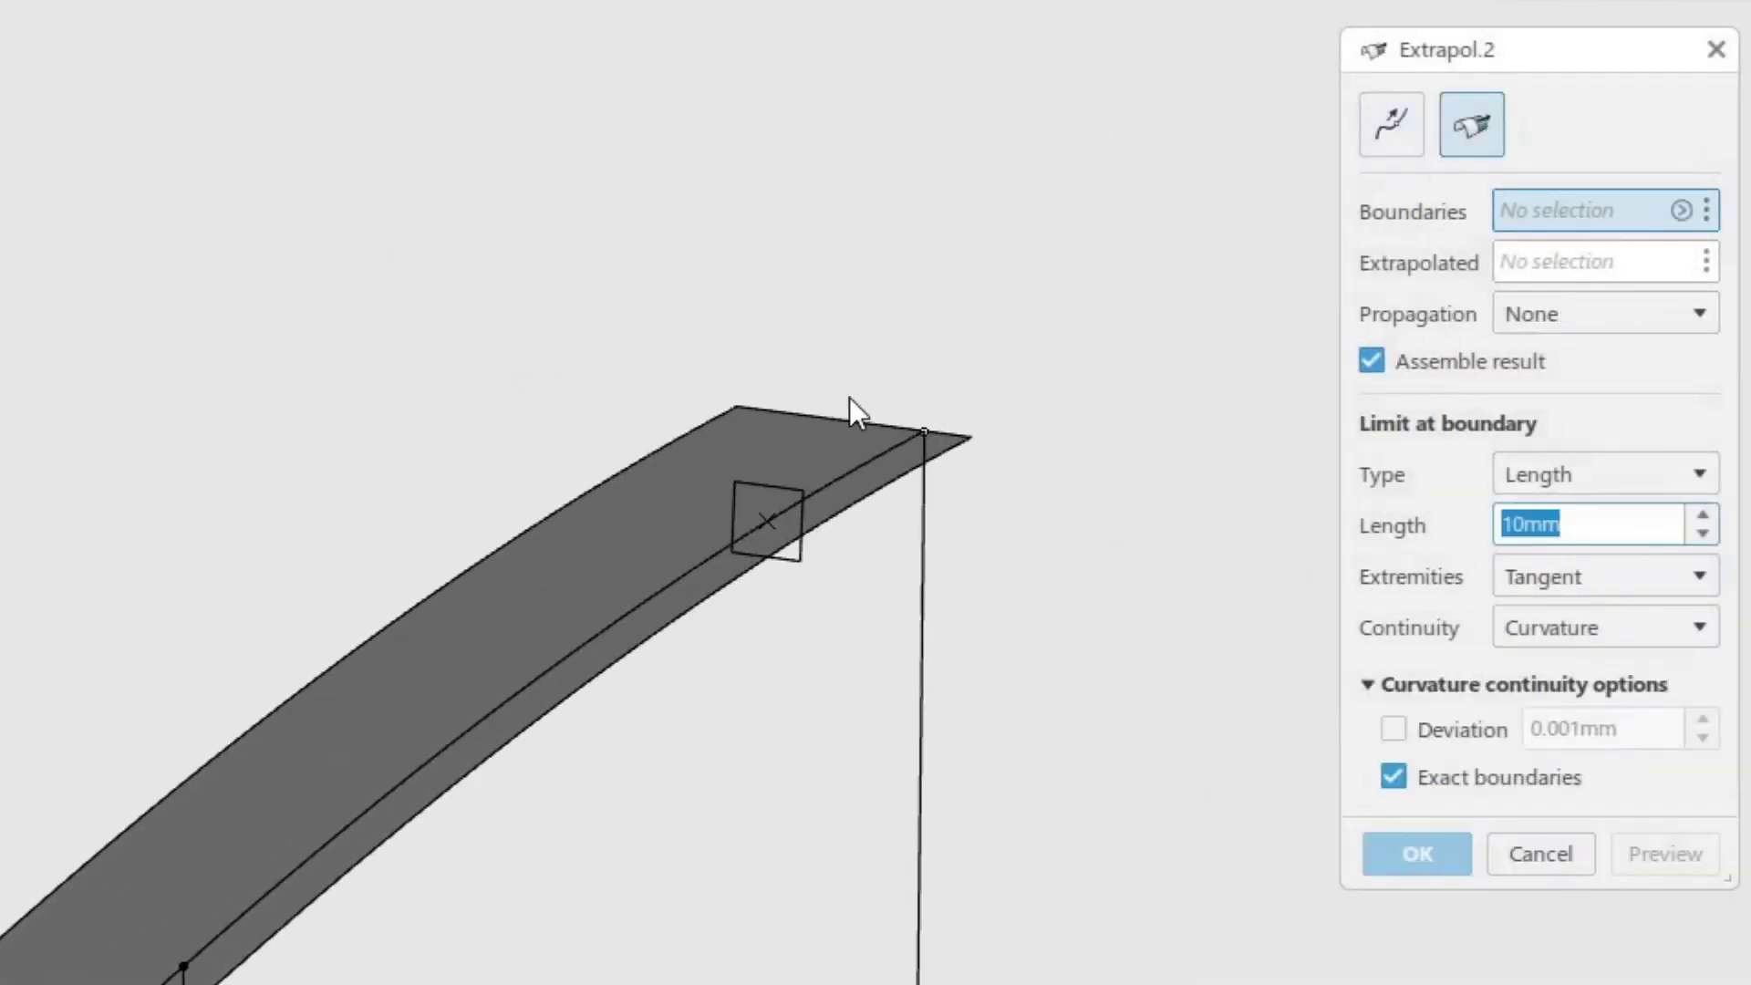
pyautogui.click(857, 425)
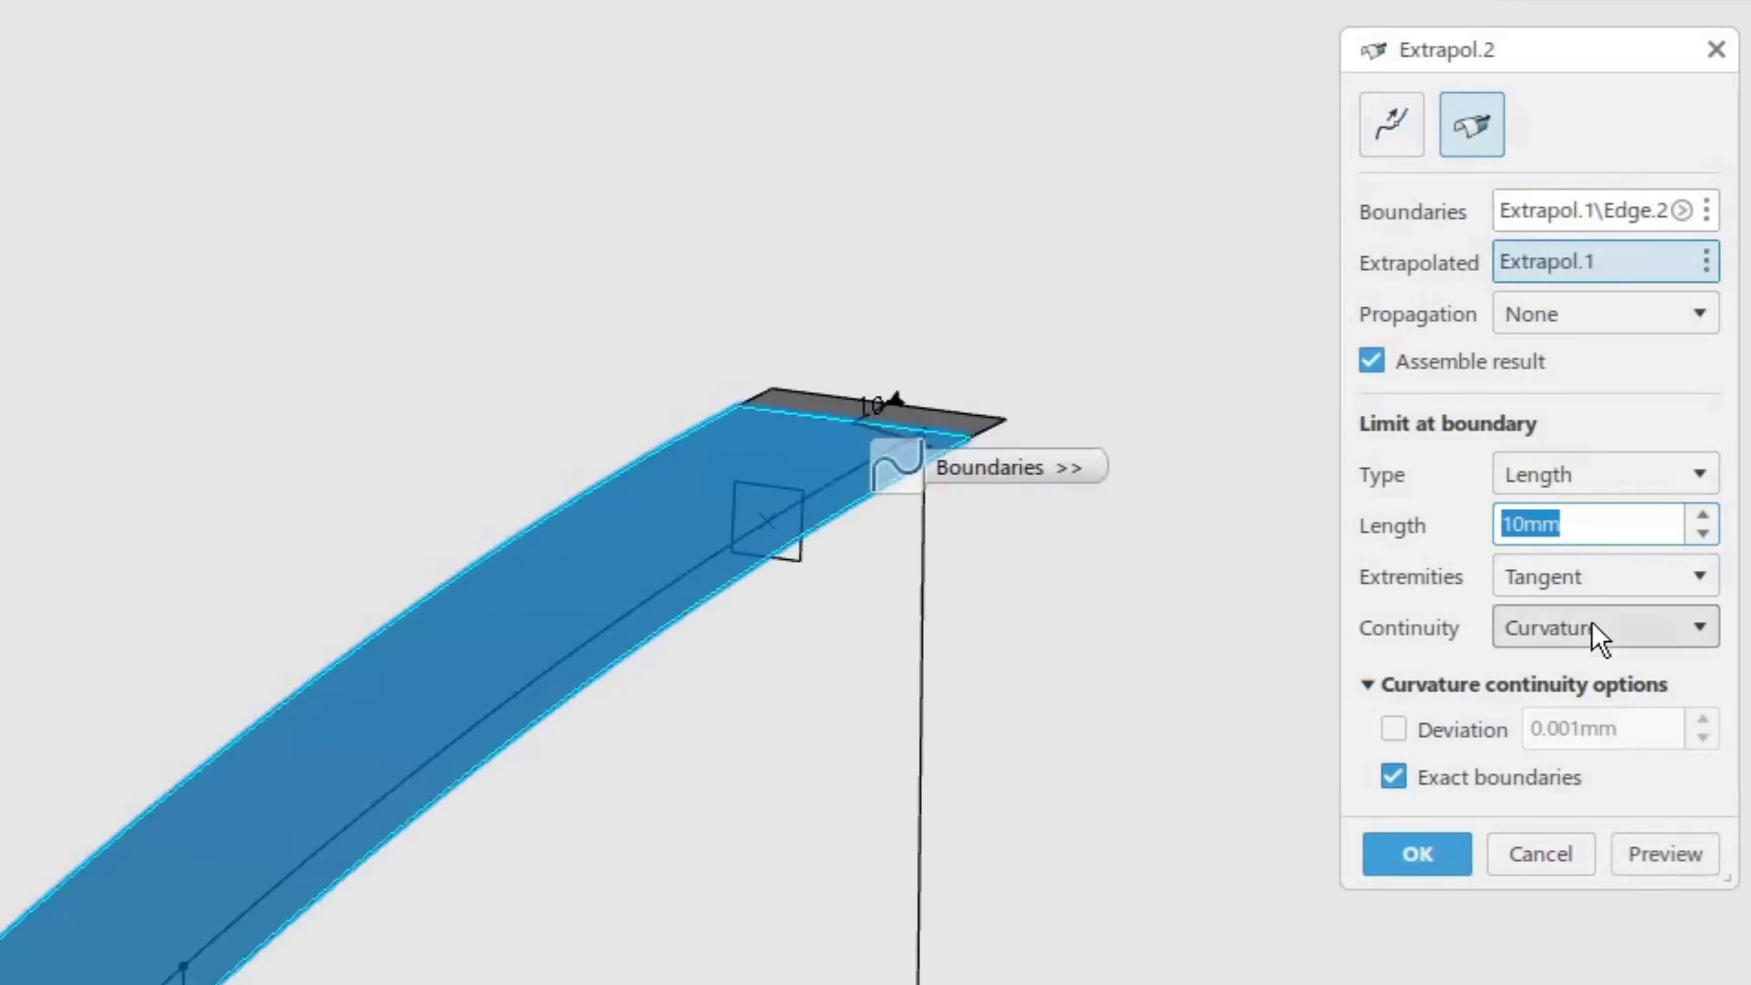
pyautogui.click(1420, 860)
# Extrapolate the lower extruded surface by 10 mm from its edge at the rib's shorter end with Curvature continuity.
pyautogui.moveTo(739, 798); pyautogui.dragTo(971, 654, button='middle')
pyautogui.click(857, 982)
pyautogui.moveTo(238, 610); pyautogui.dragTo(474, 141, button='middle')
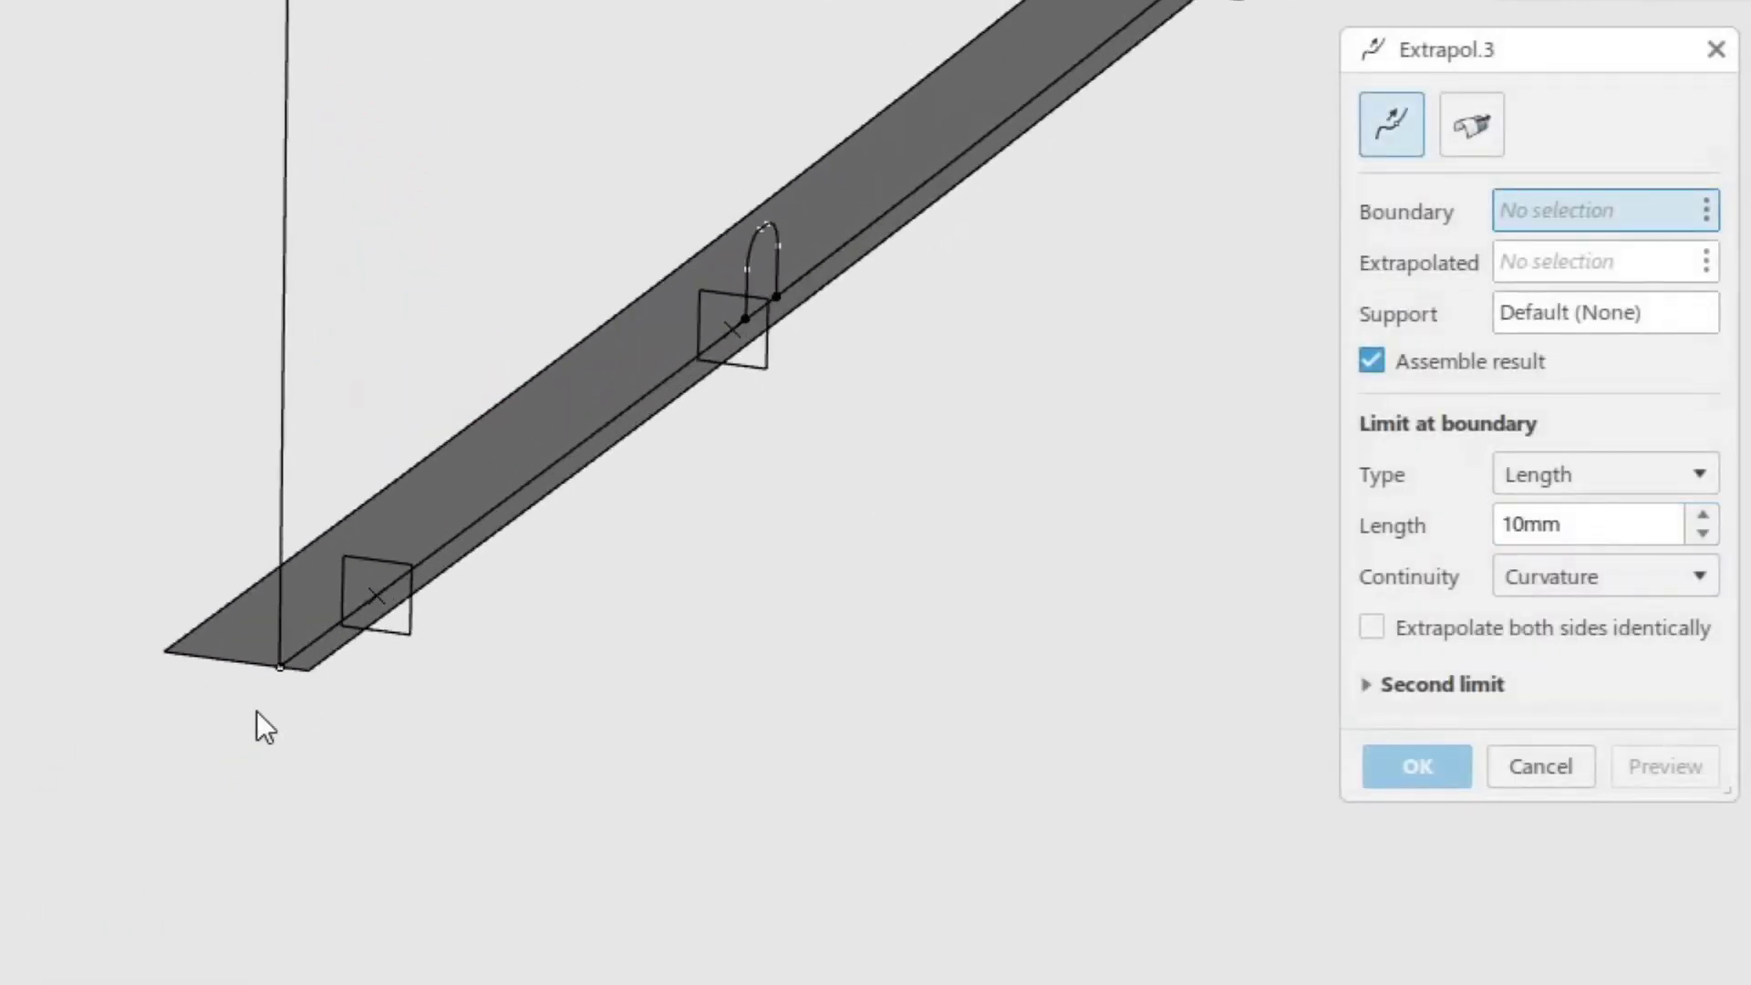
pyautogui.click(1471, 125)
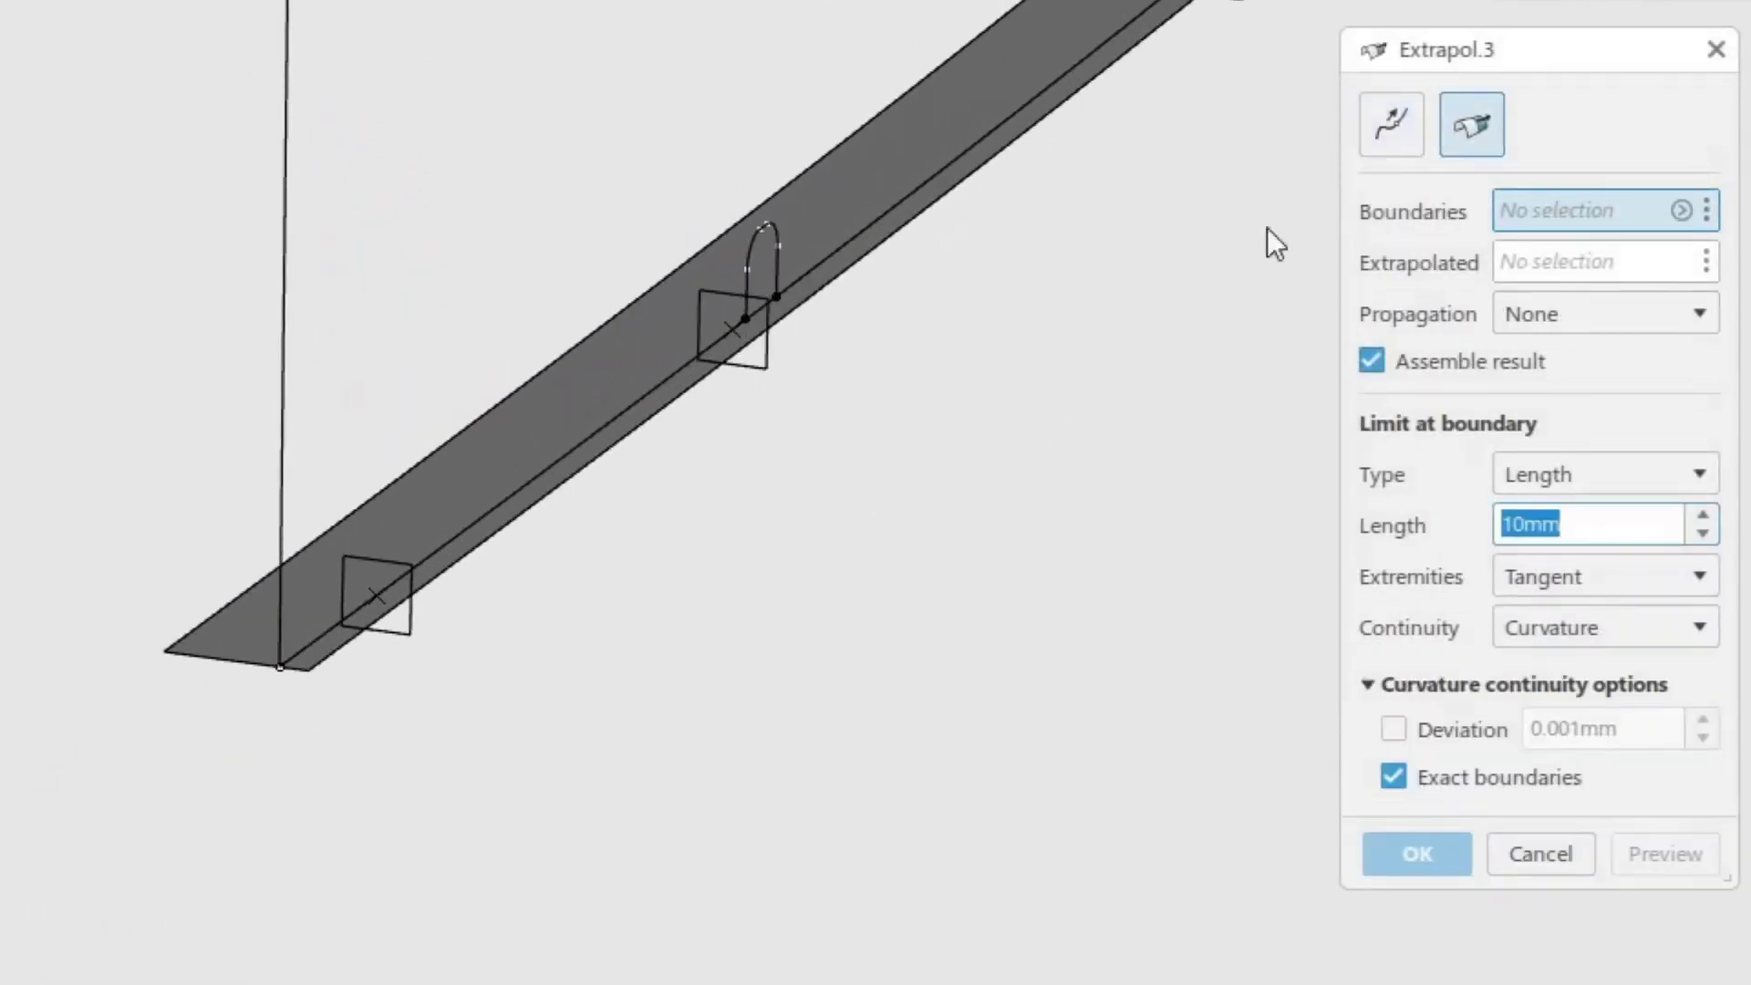
pyautogui.click(225, 660)
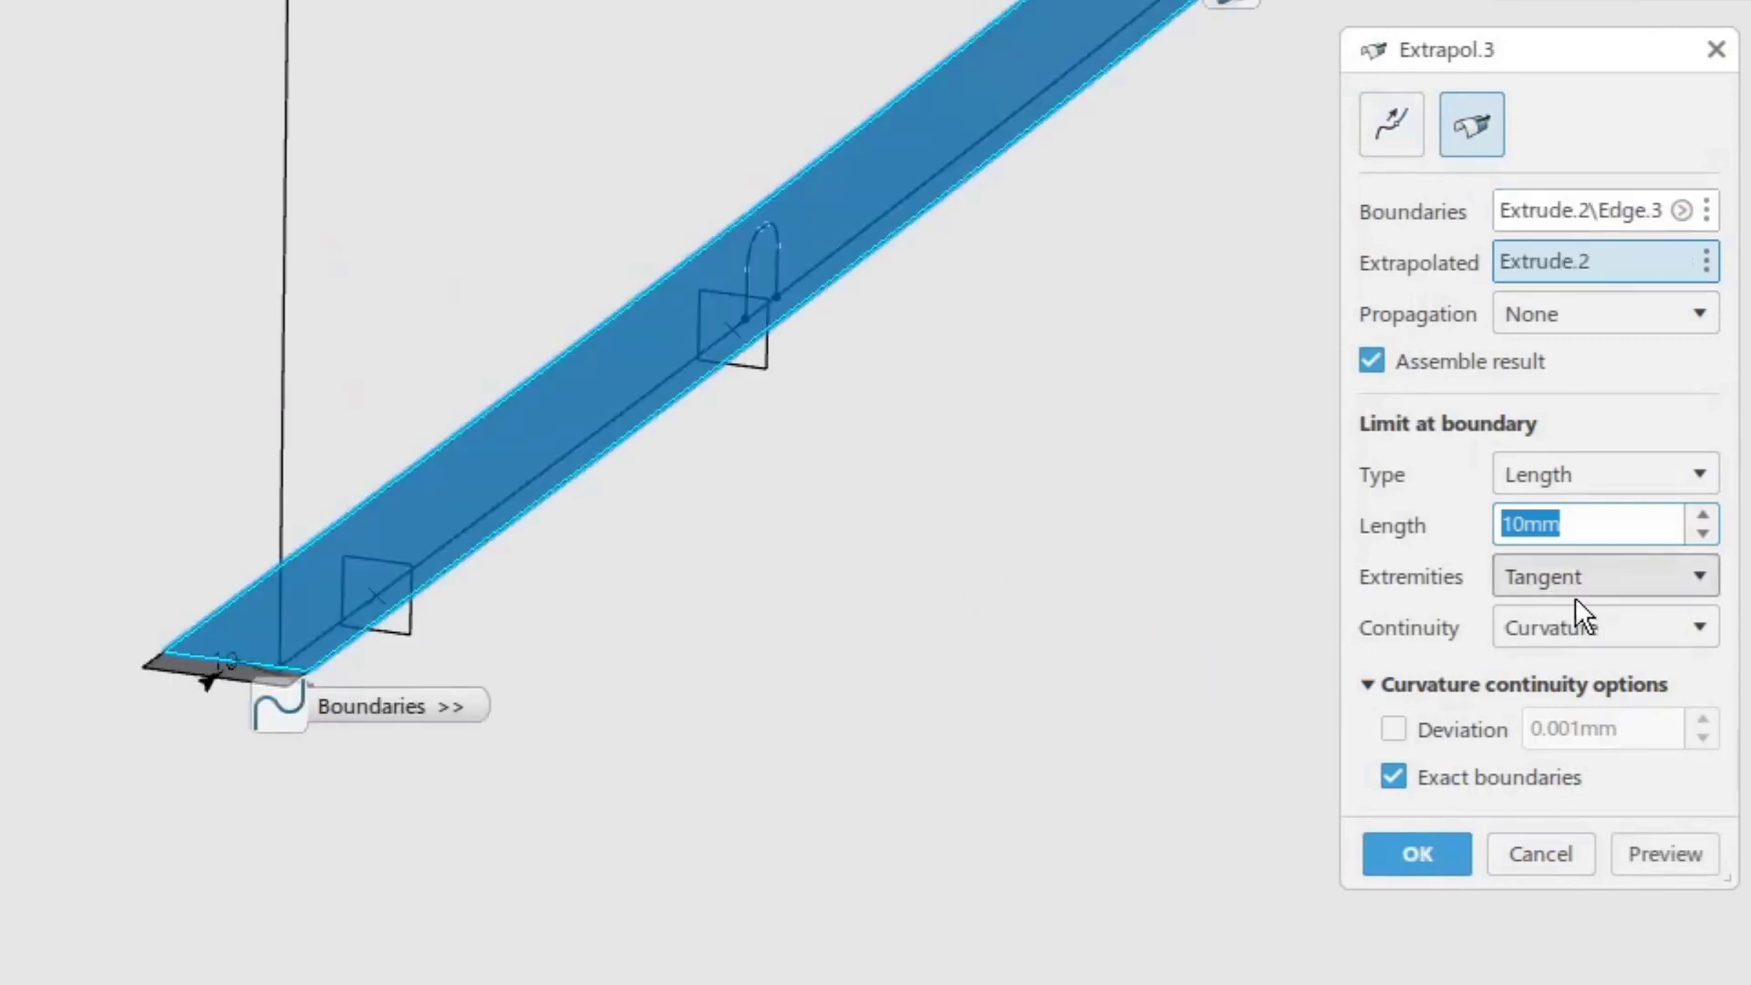
pyautogui.click(1415, 866)
# Extrapolate the lower surface by 10 mm from its edge at the rib's taller end with Curvature continuity.
pyautogui.moveTo(986, 301); pyautogui.dragTo(819, 857, button='middle')
pyautogui.click(898, 981)
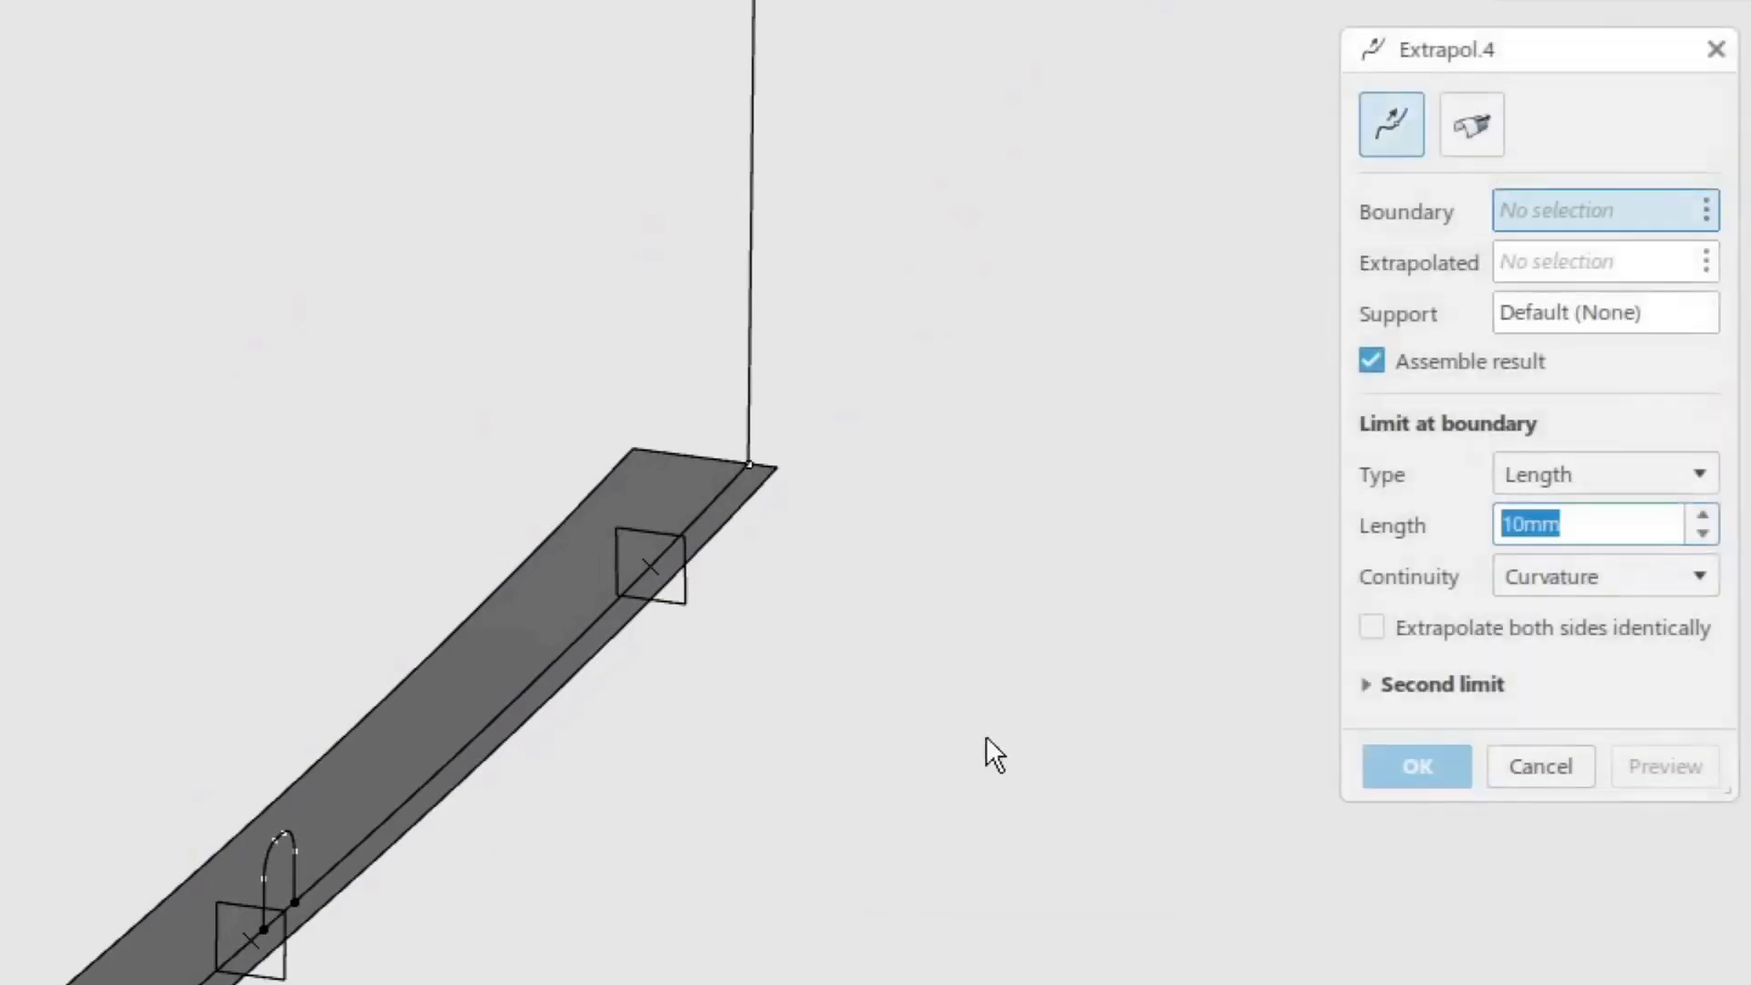
pyautogui.click(1476, 126)
pyautogui.click(717, 457)
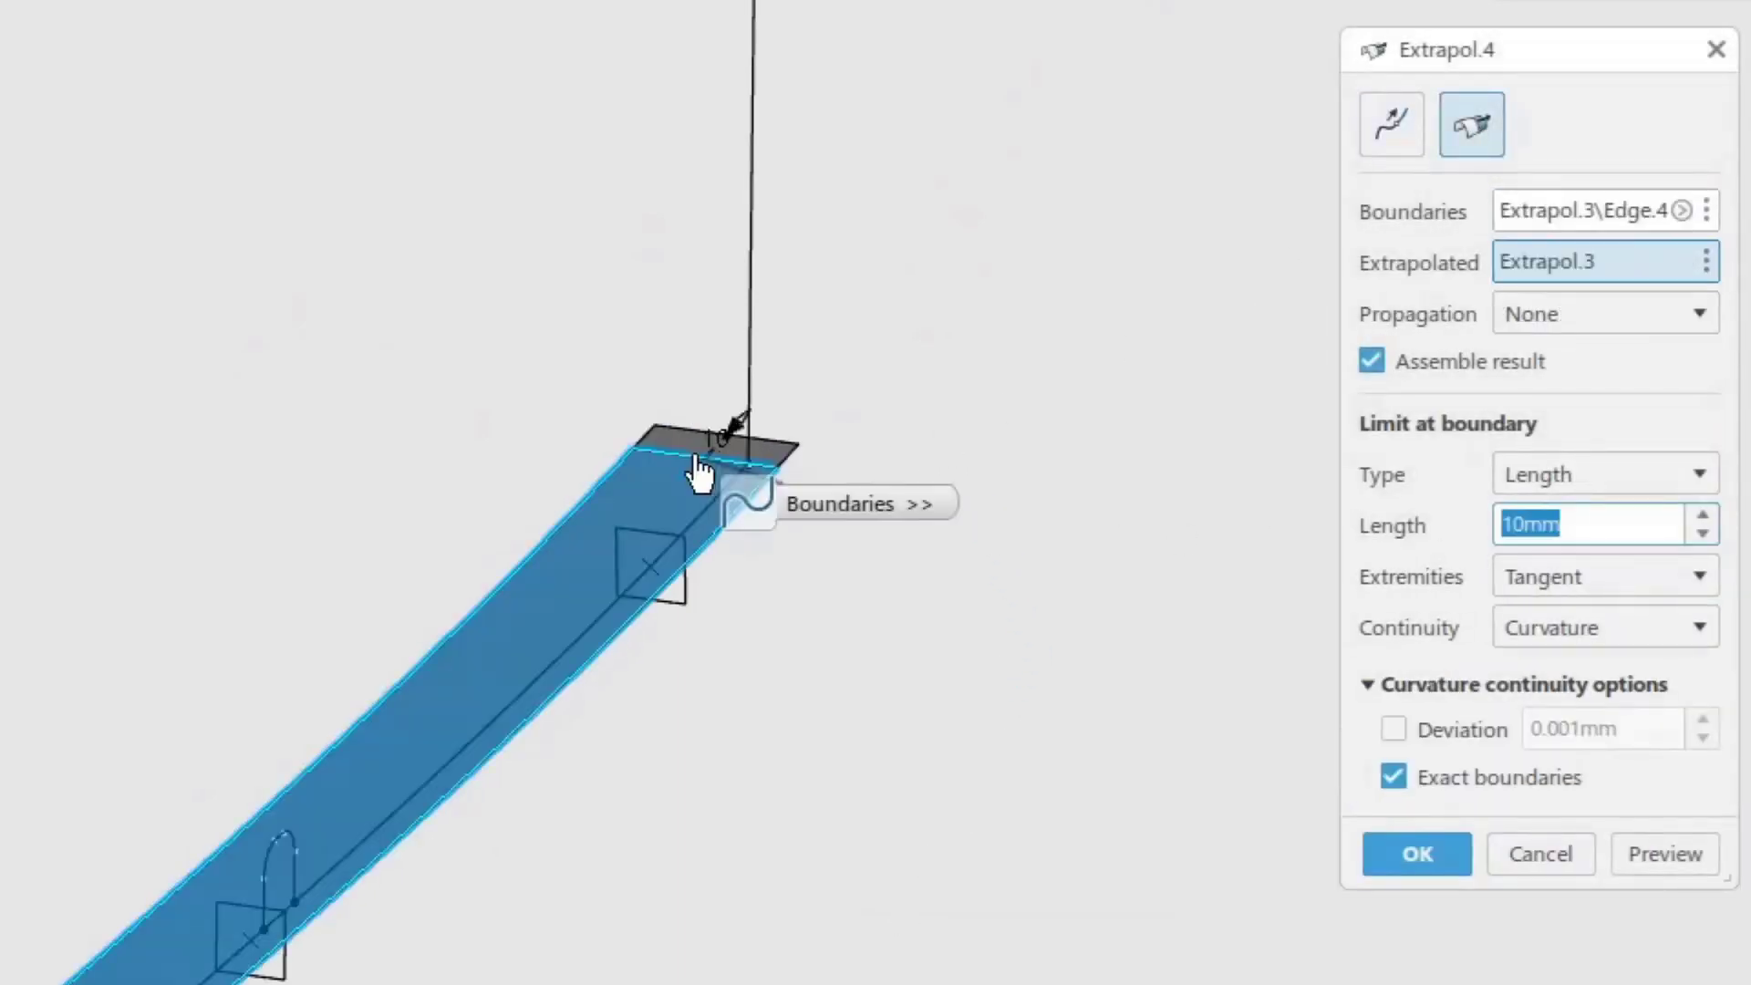
pyautogui.click(1394, 858)
pyautogui.moveTo(347, 666); pyautogui.dragTo(838, 359, button='middle')
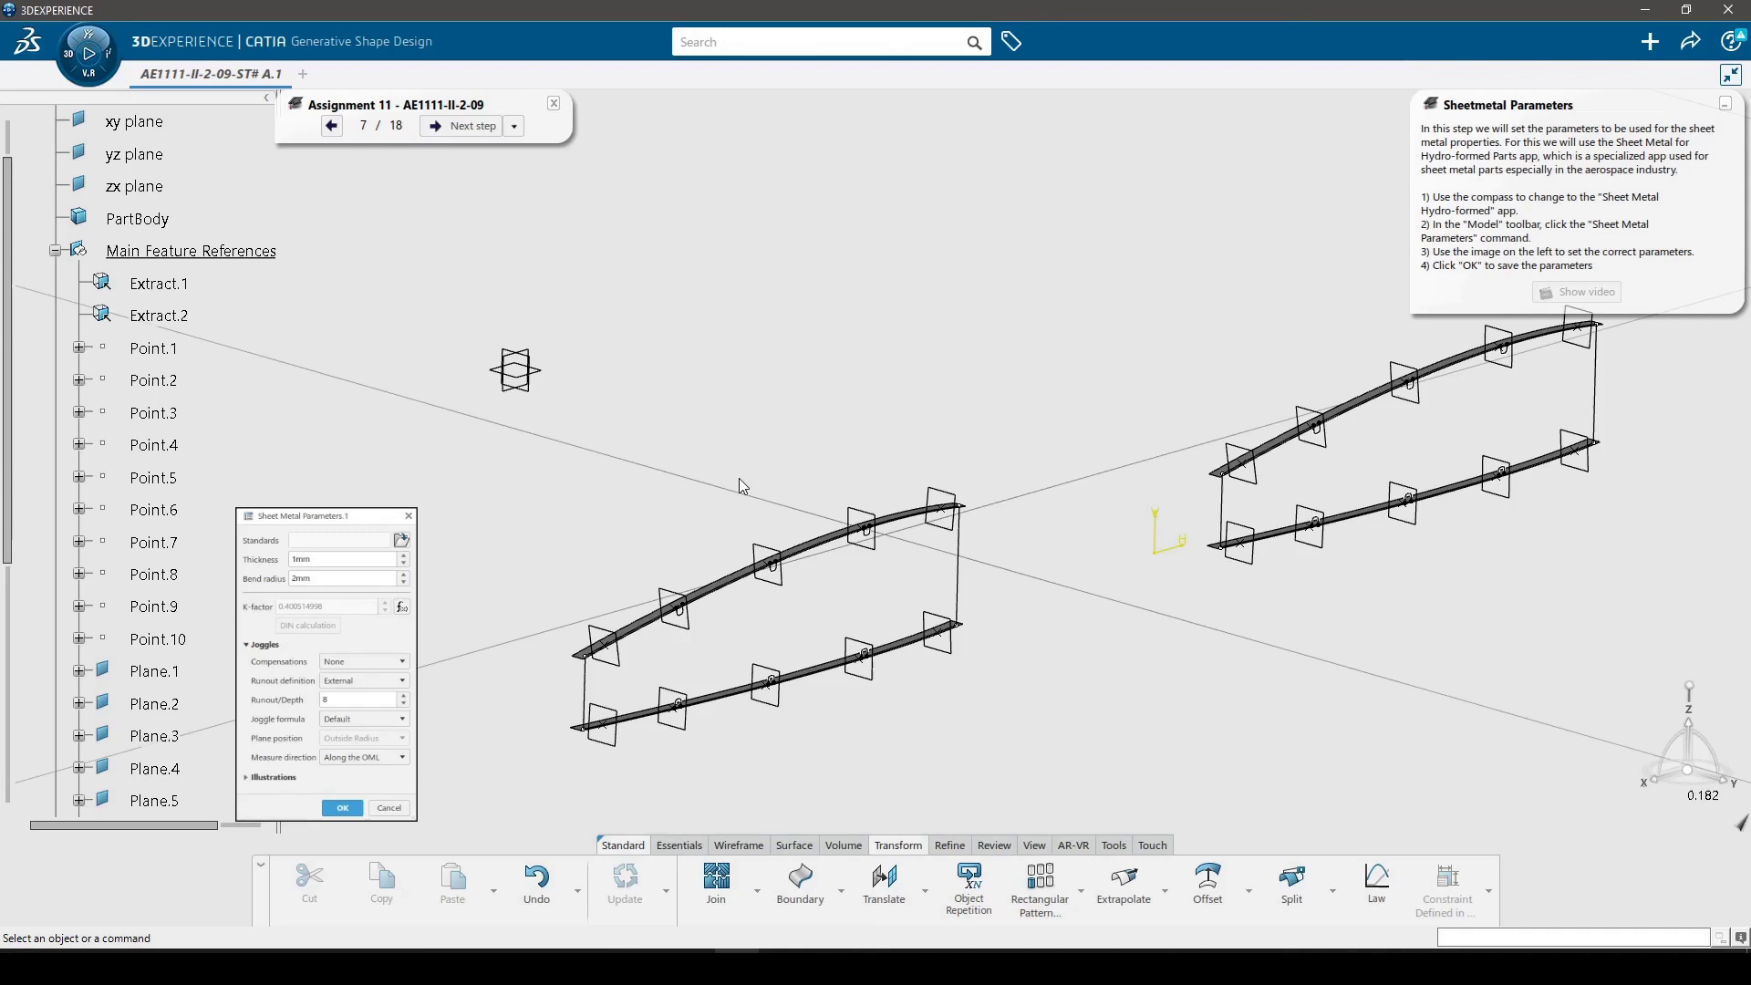
# Find the Sheet Metal Hydro-formed app and switch the part to it.
pyautogui.click(76, 63)
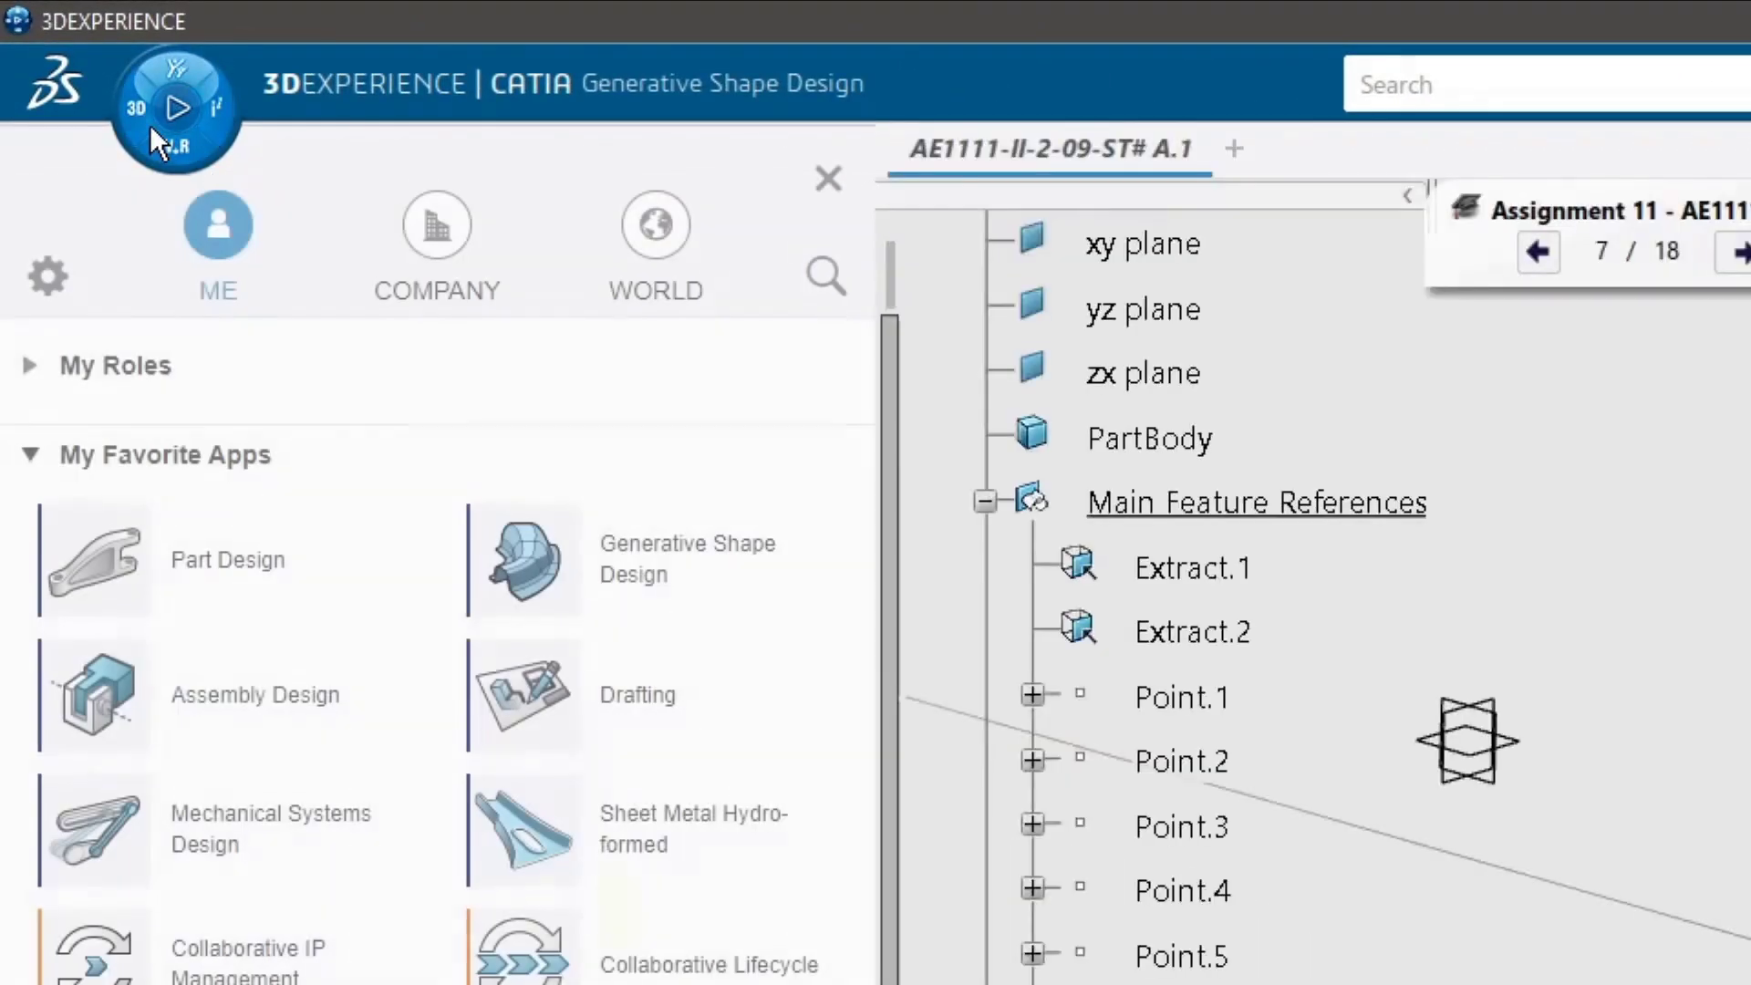
pyautogui.click(826, 276)
pyautogui.write('Sheet Metal Hydro-formed')
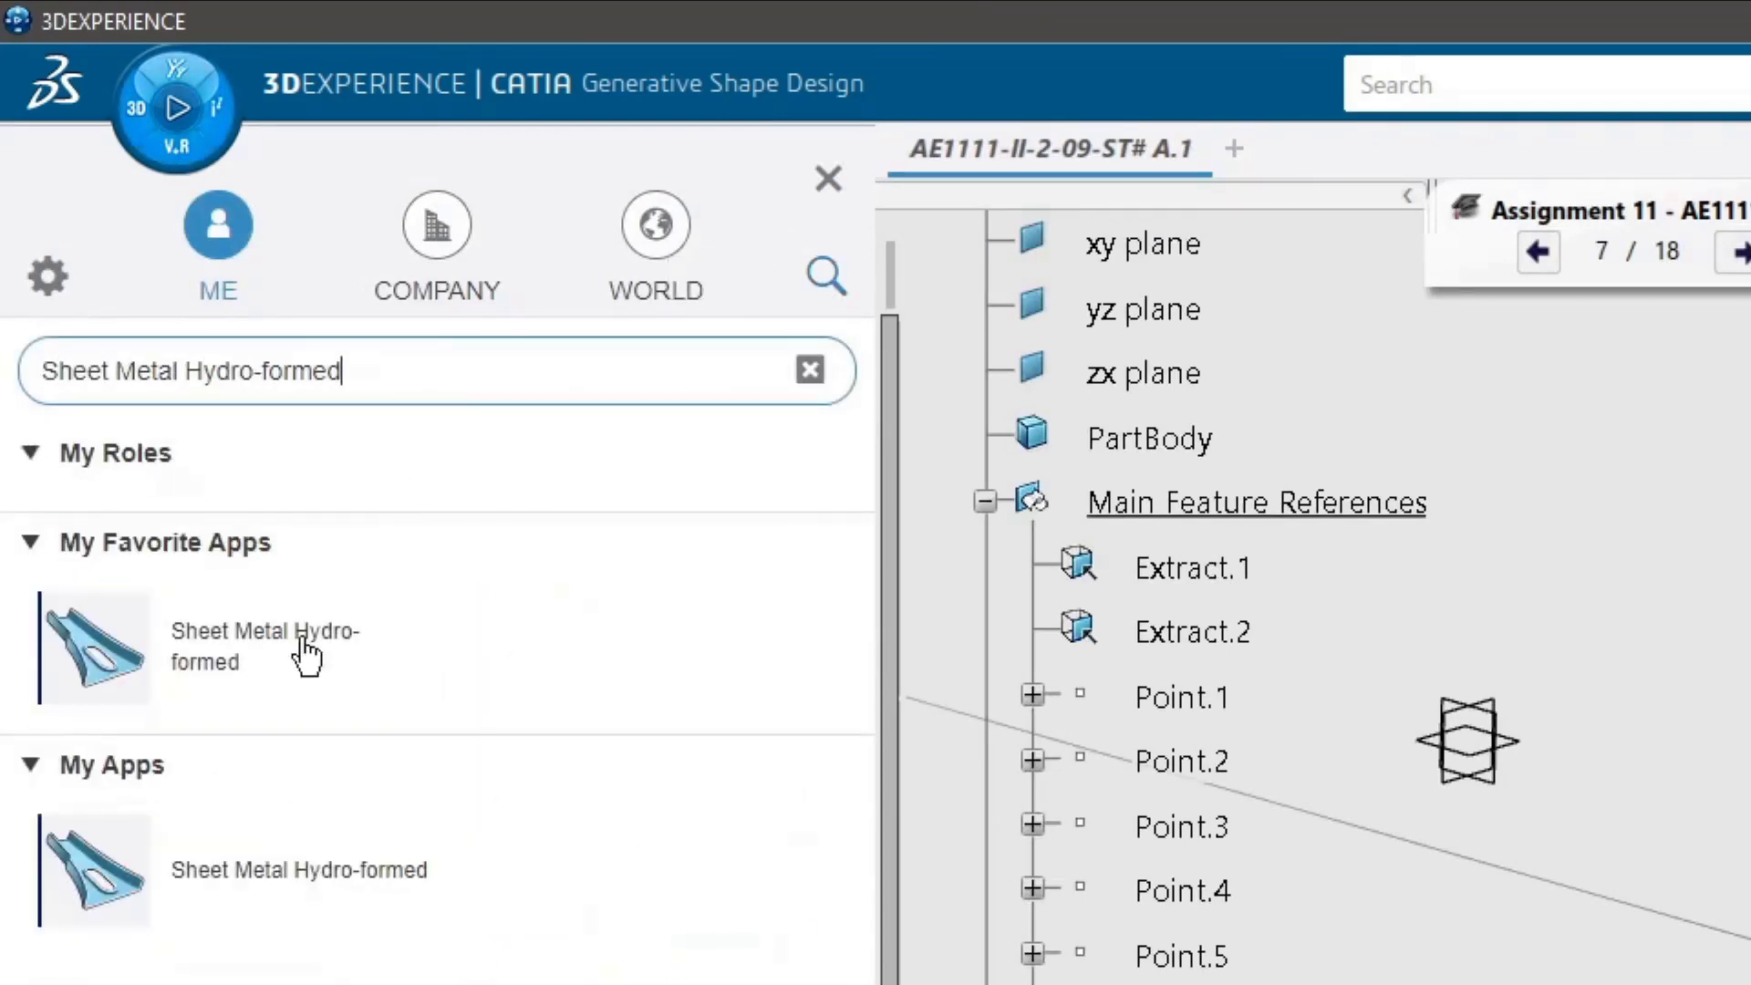
pyautogui.press('Return')
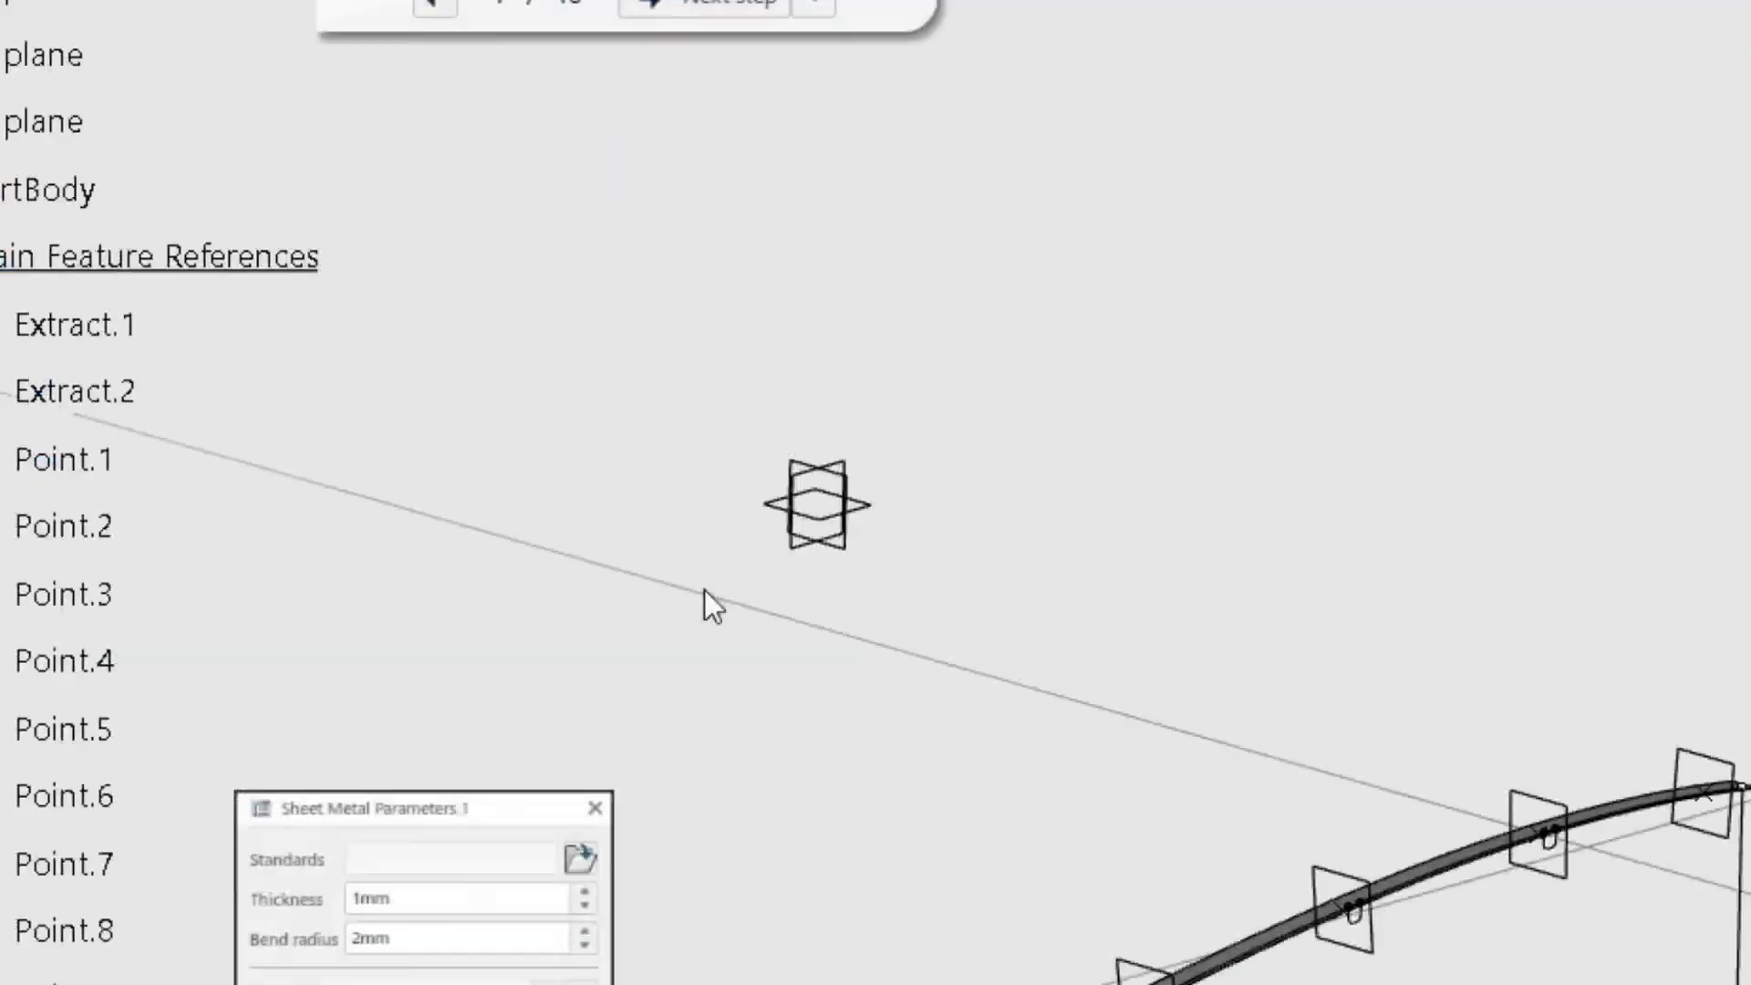
# Create the part's sheet metal parameters with a thickness of 1 mm and a bend radius of 2 mm.
pyautogui.click(597, 746)
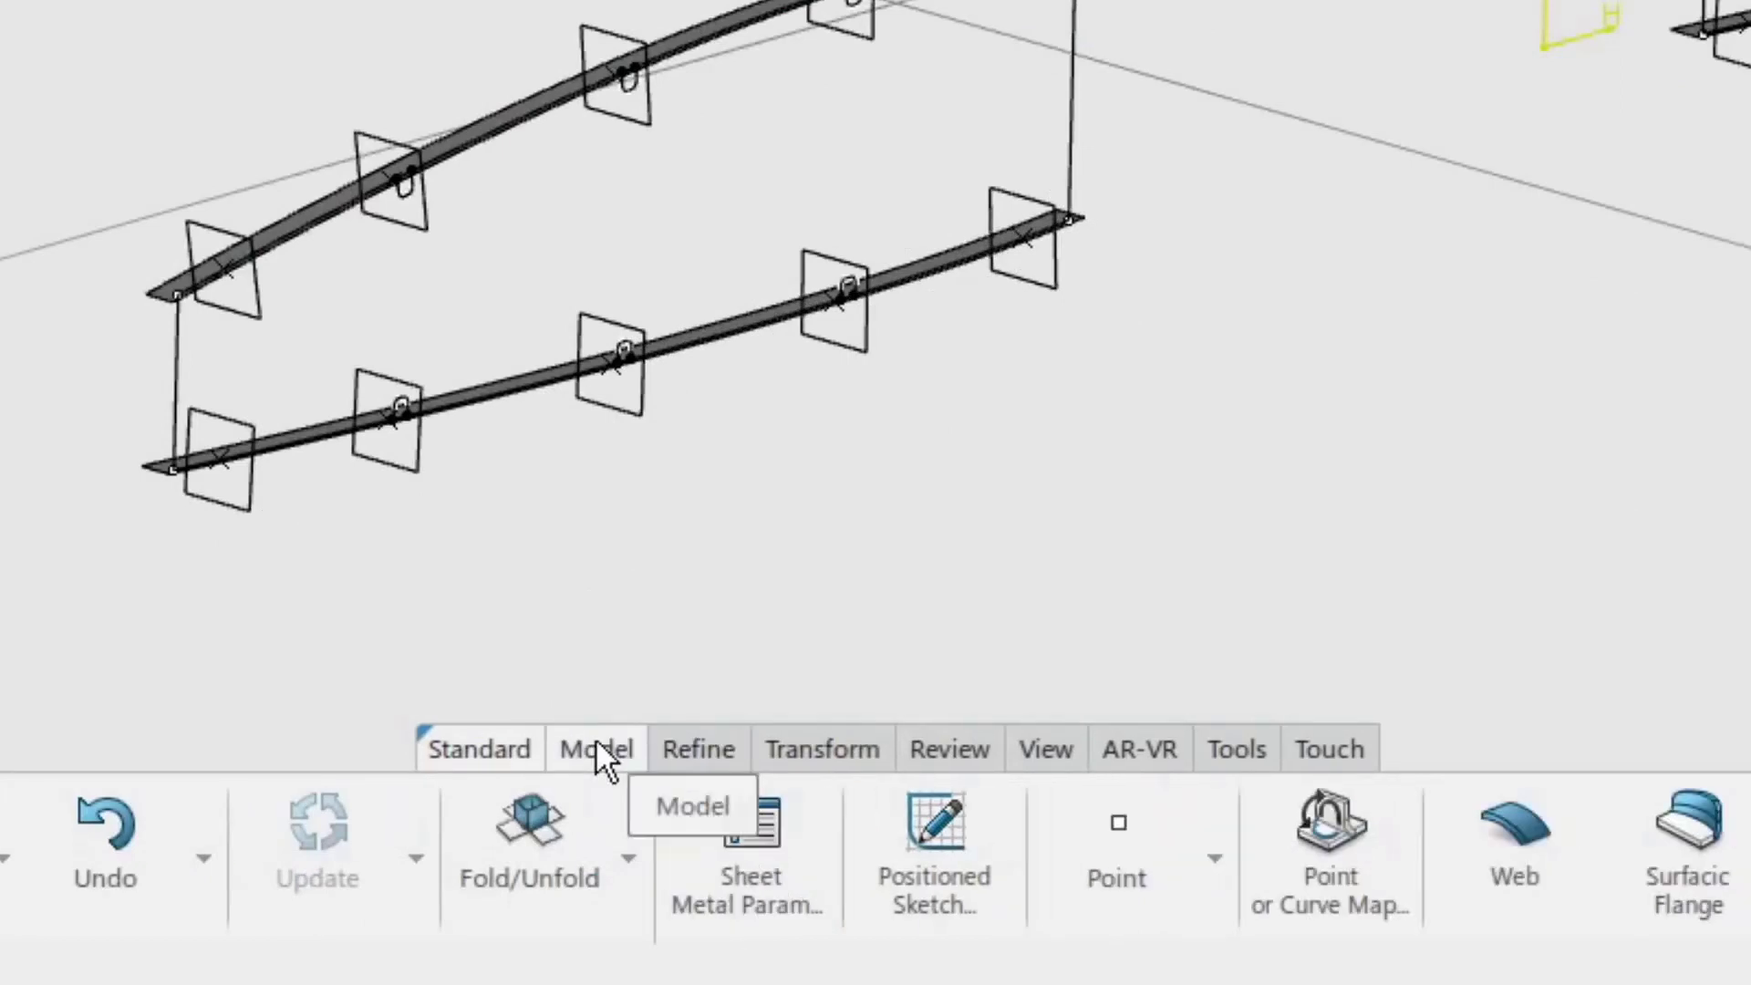
pyautogui.click(762, 845)
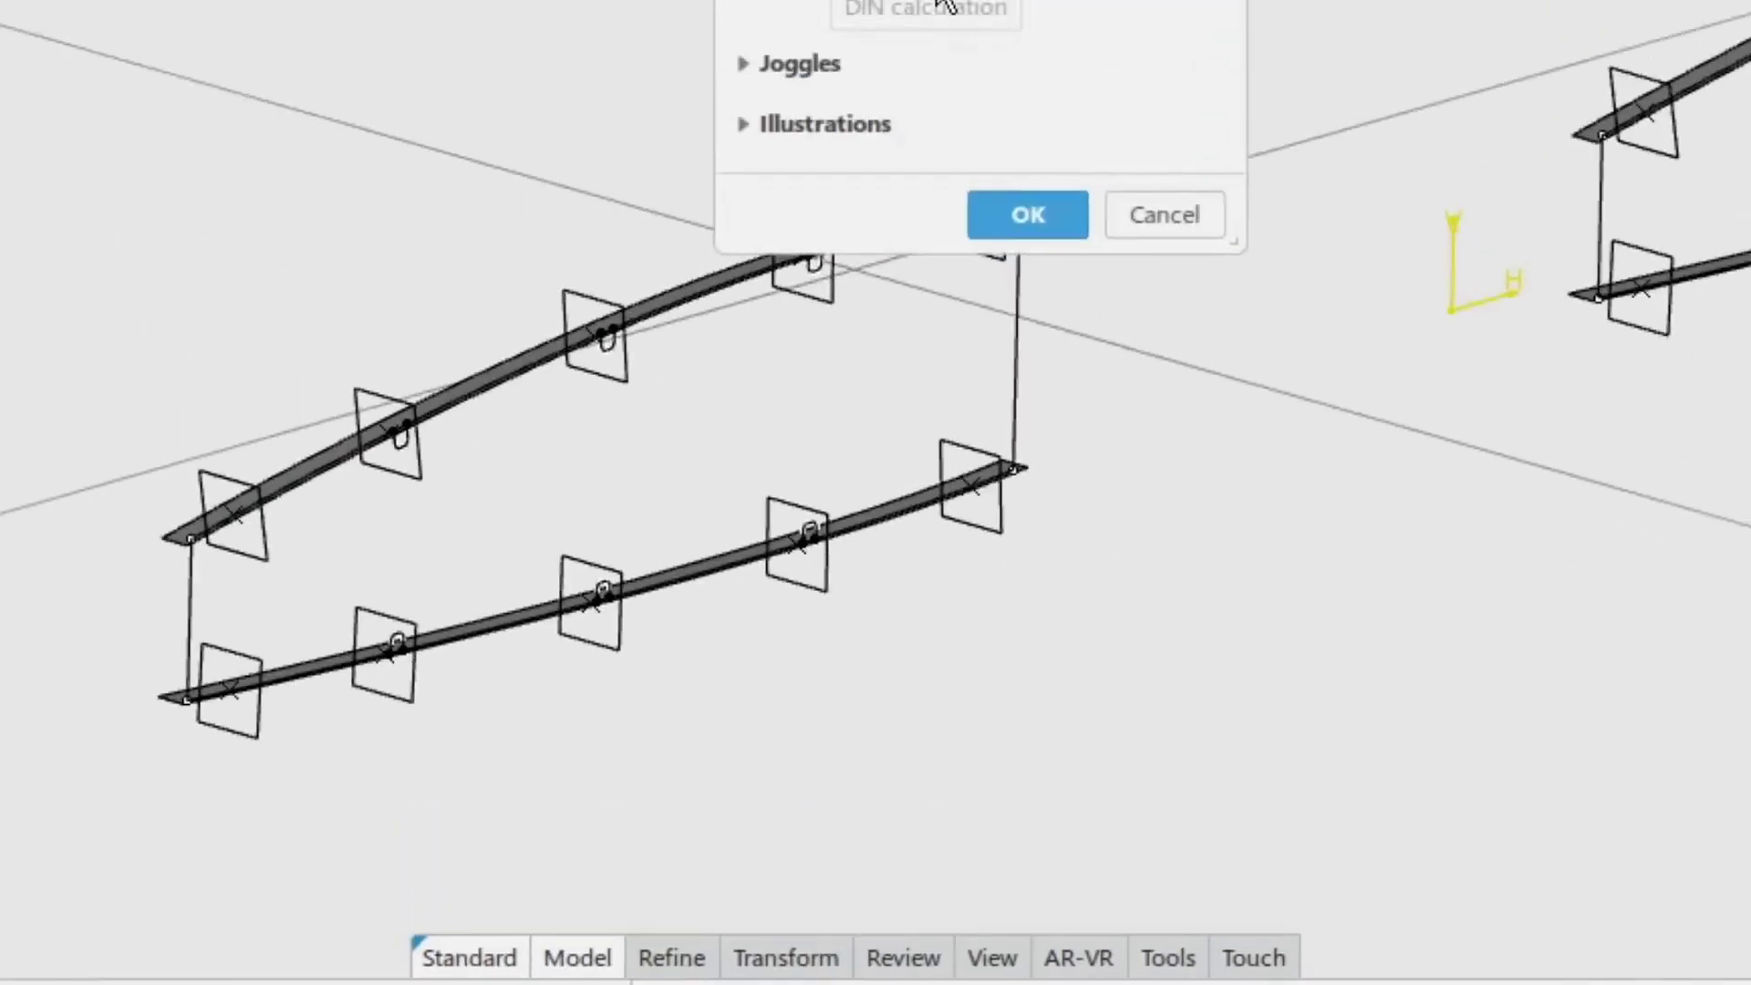
pyautogui.moveTo(888, 162); pyautogui.dragTo(802, 172)
pyautogui.write('1')
pyautogui.press('Tab')
pyautogui.write('2')
pyautogui.press('Tab')
# Set the joggle Runout/Depth to 8 in the sheet metal parameters and accept them.
pyautogui.click(780, 387)
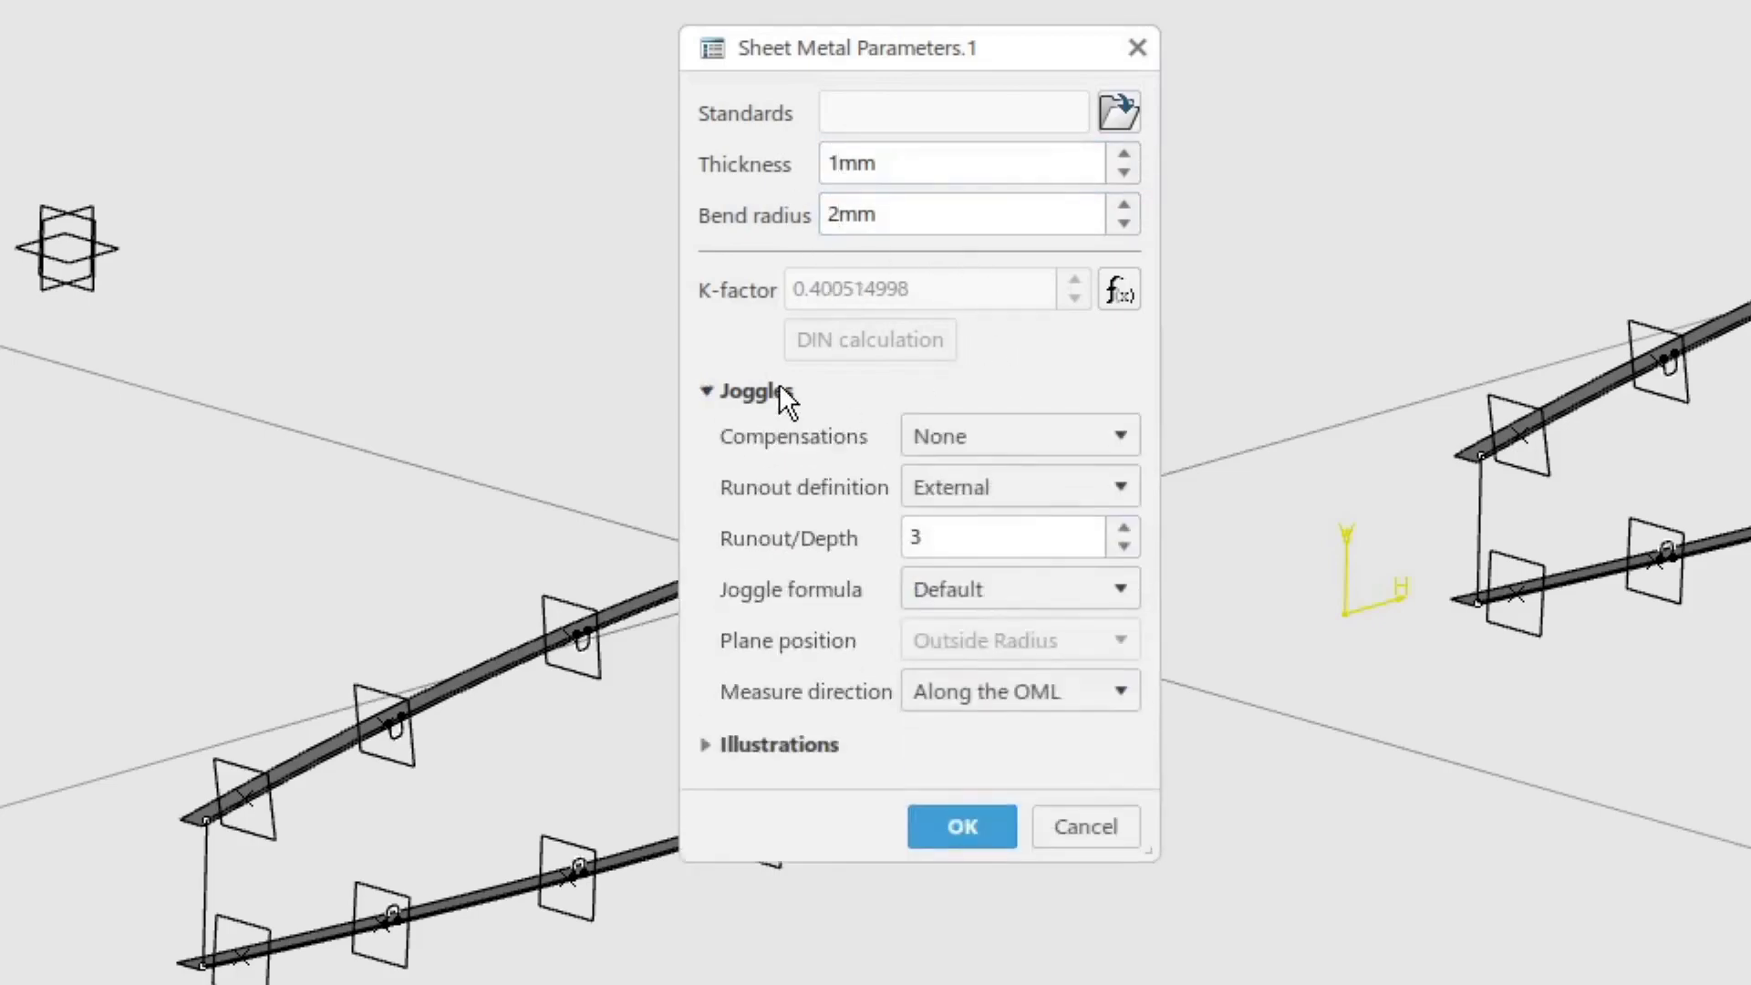
pyautogui.moveTo(973, 536); pyautogui.dragTo(869, 538)
pyautogui.write('8')
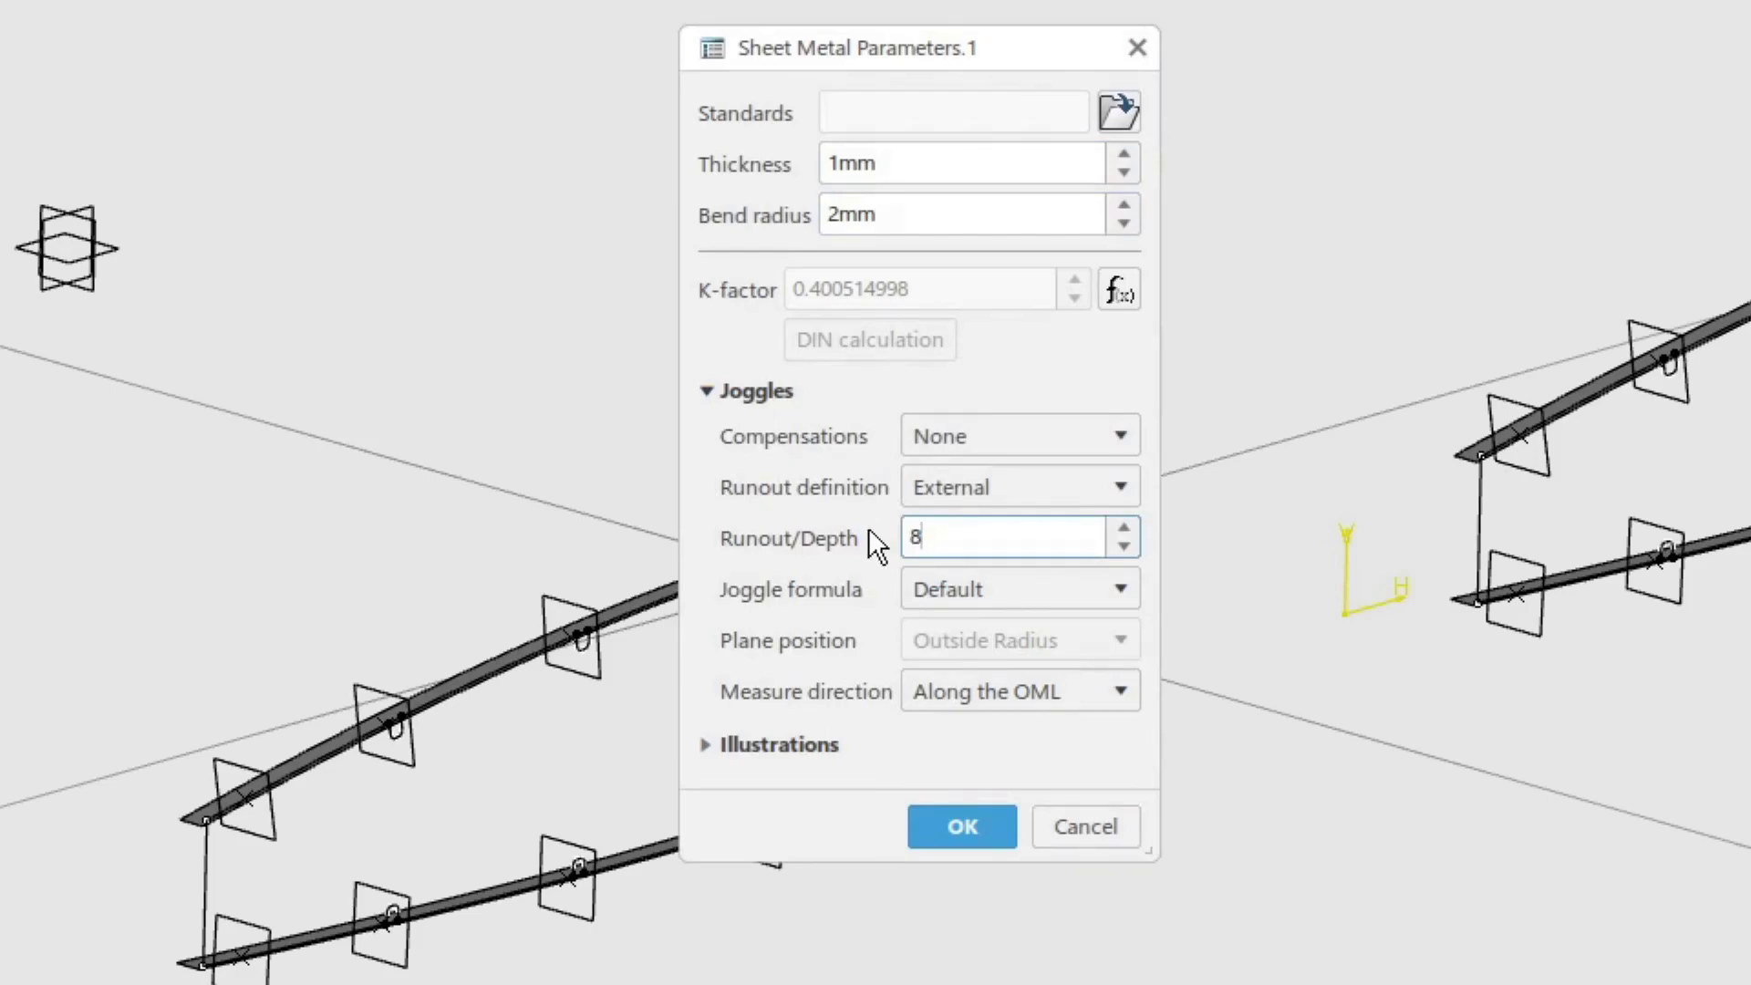
pyautogui.click(965, 823)
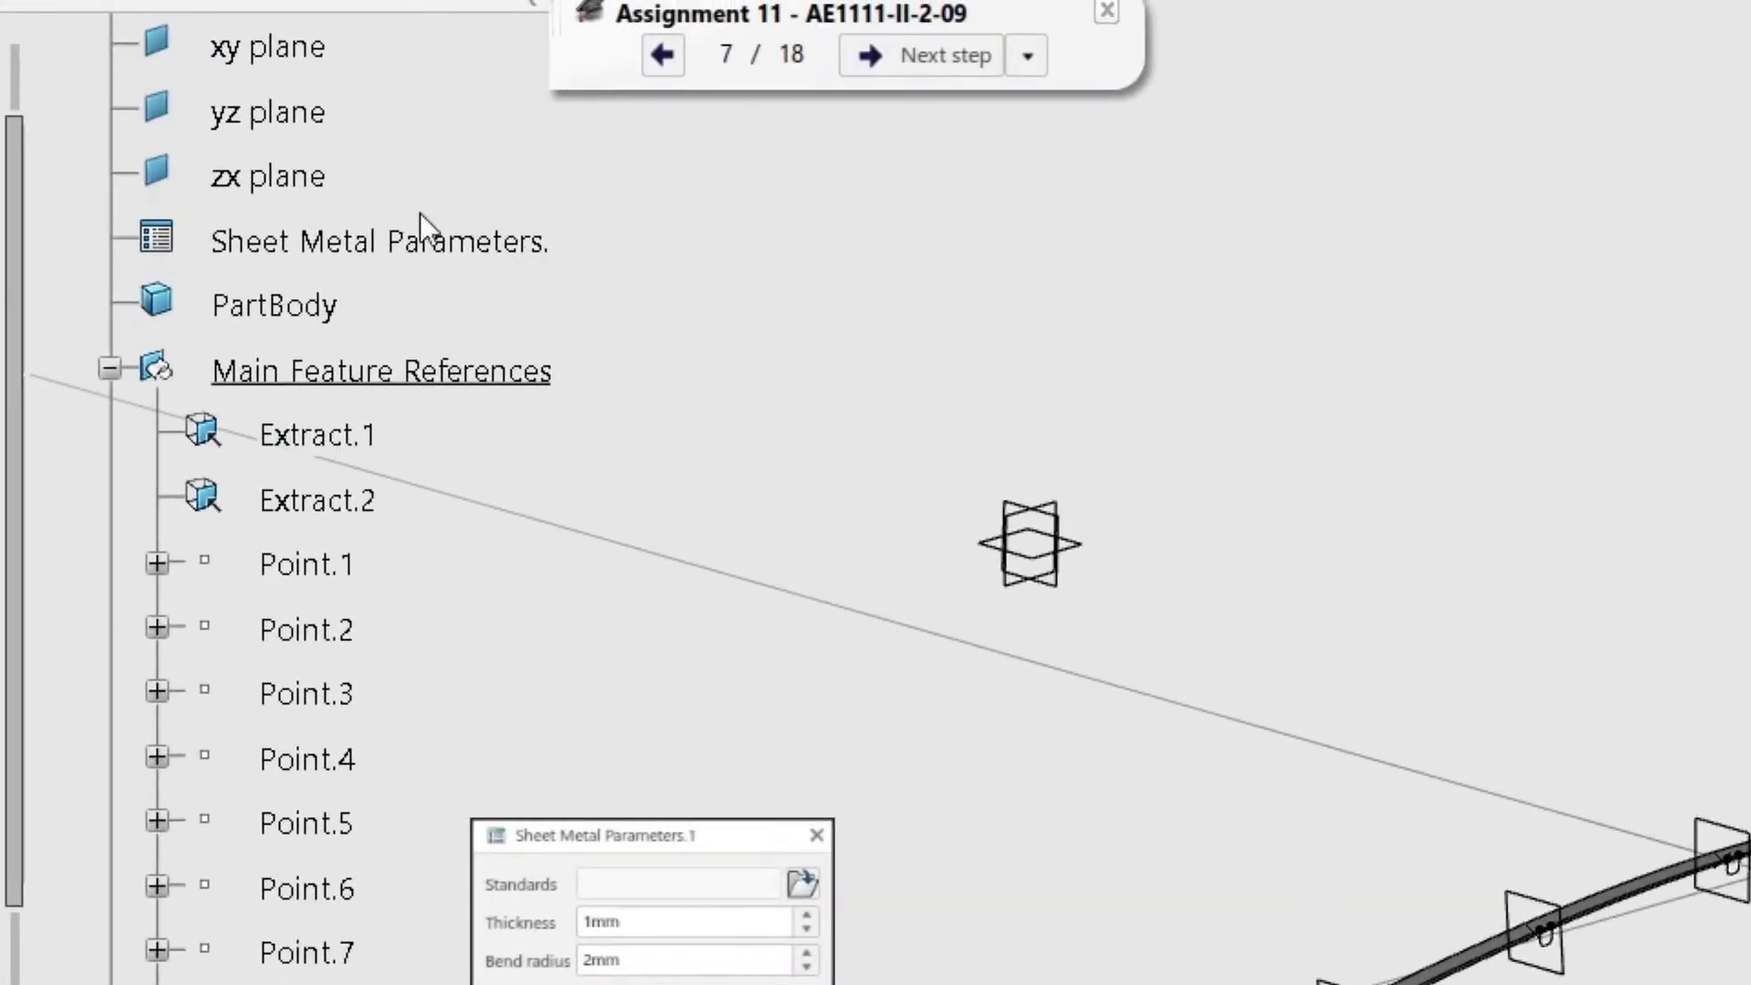
pyautogui.click(461, 256)
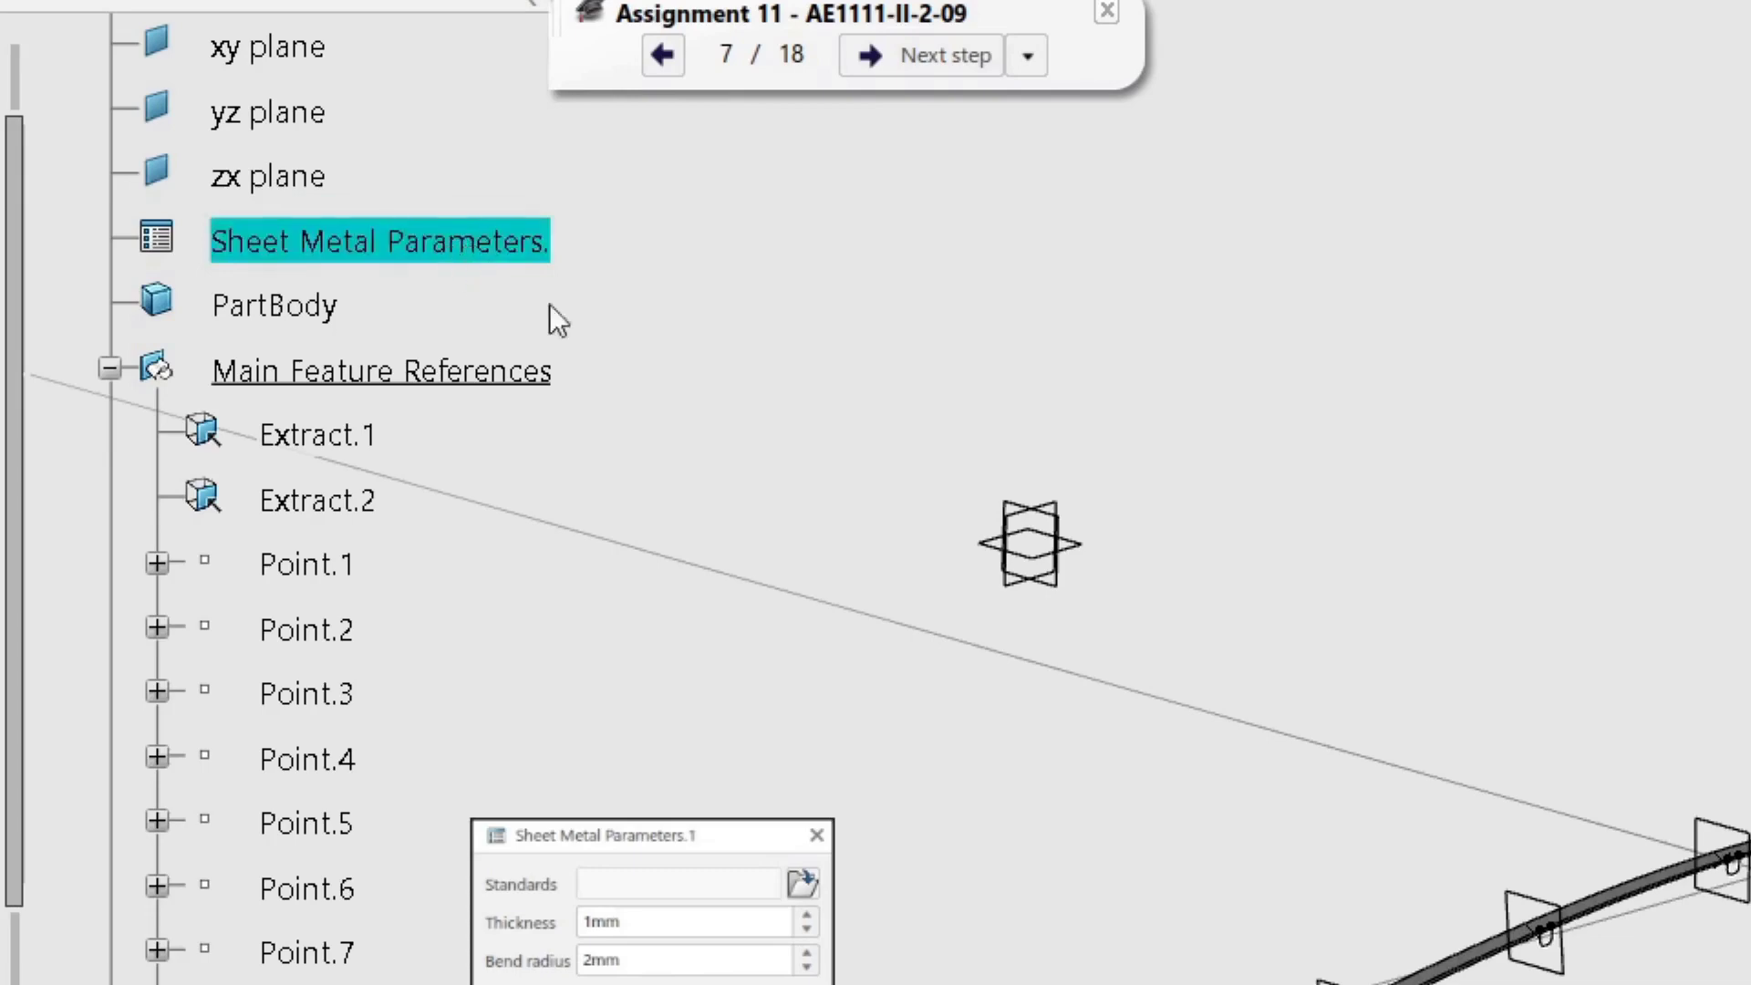
pyautogui.click(637, 328)
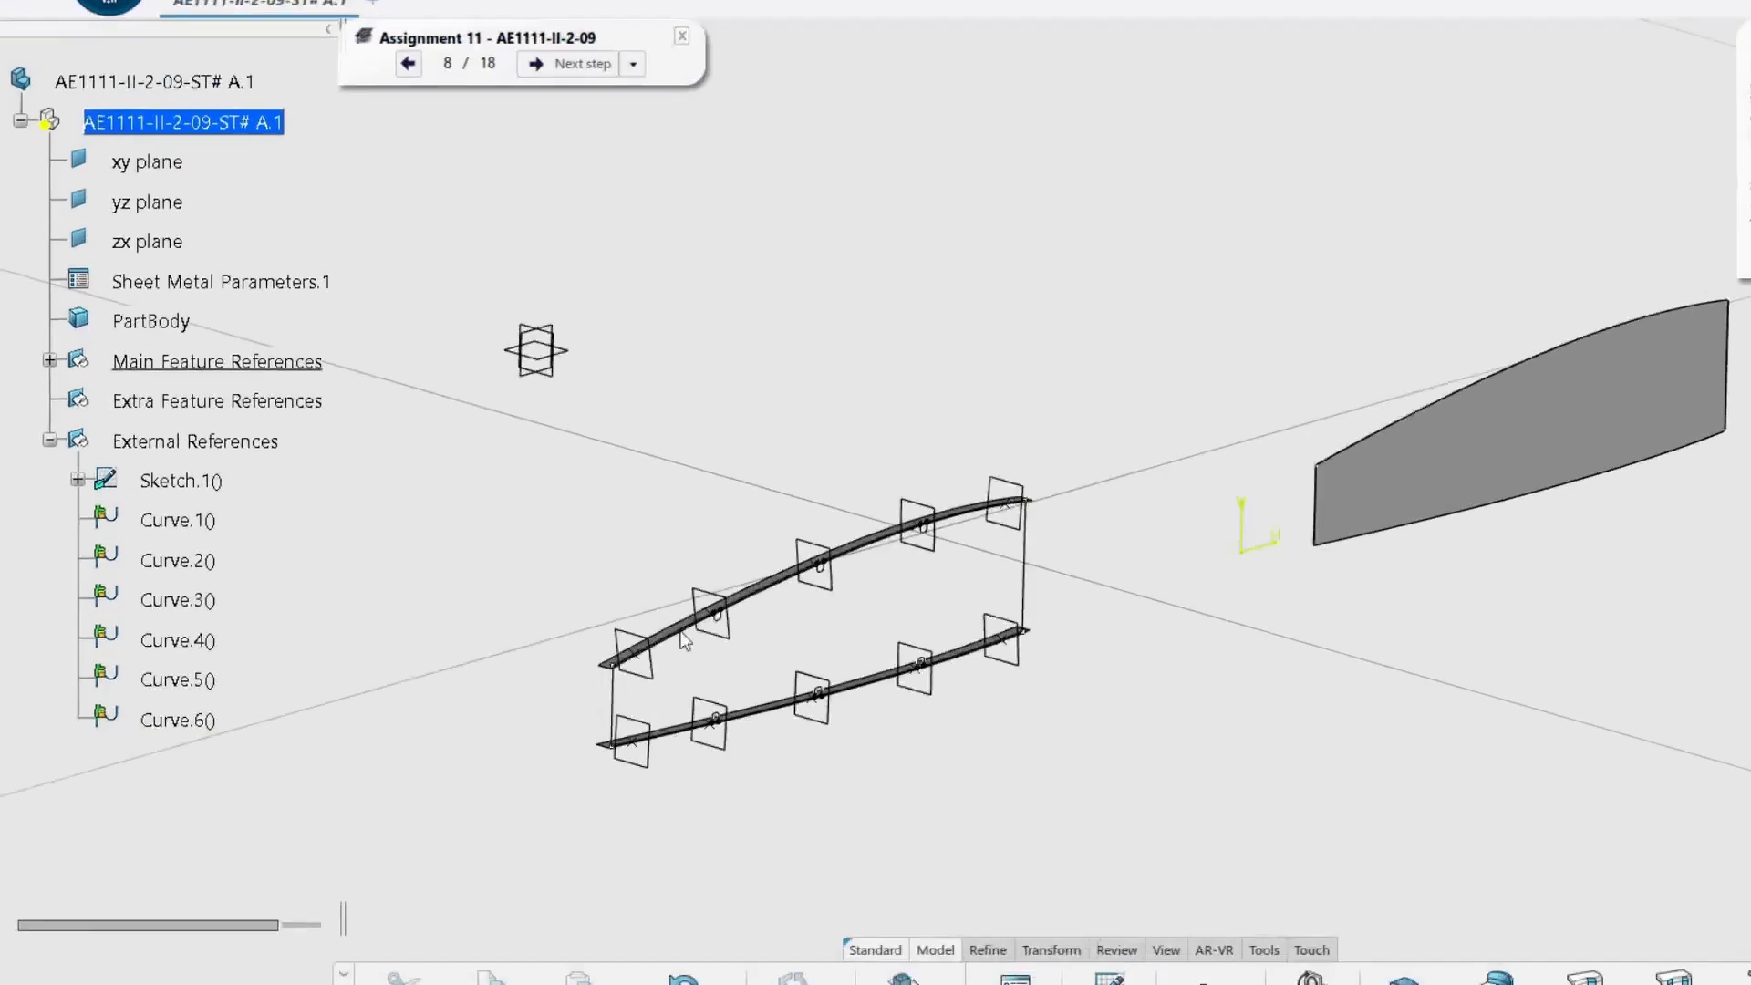
# Make PartBody the in-work object and create the rib's web using Sketch.1 from External References as support and boundary.
pyautogui.rightClick(127, 335)
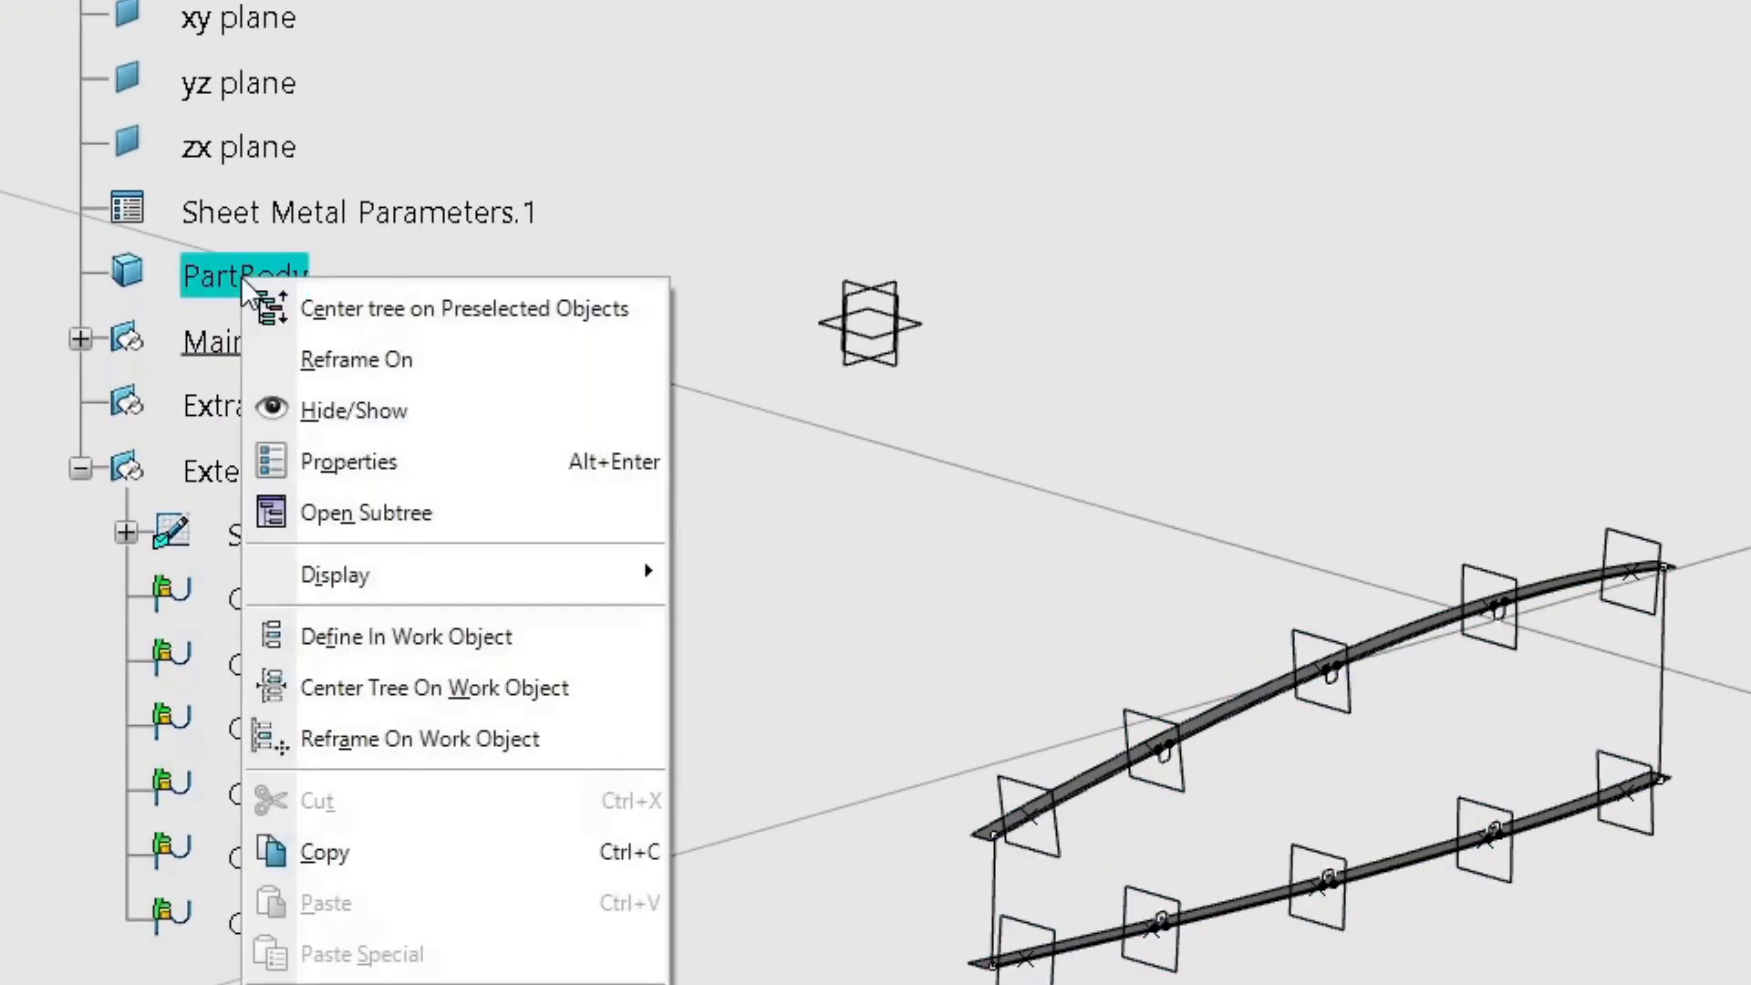
pyautogui.click(418, 636)
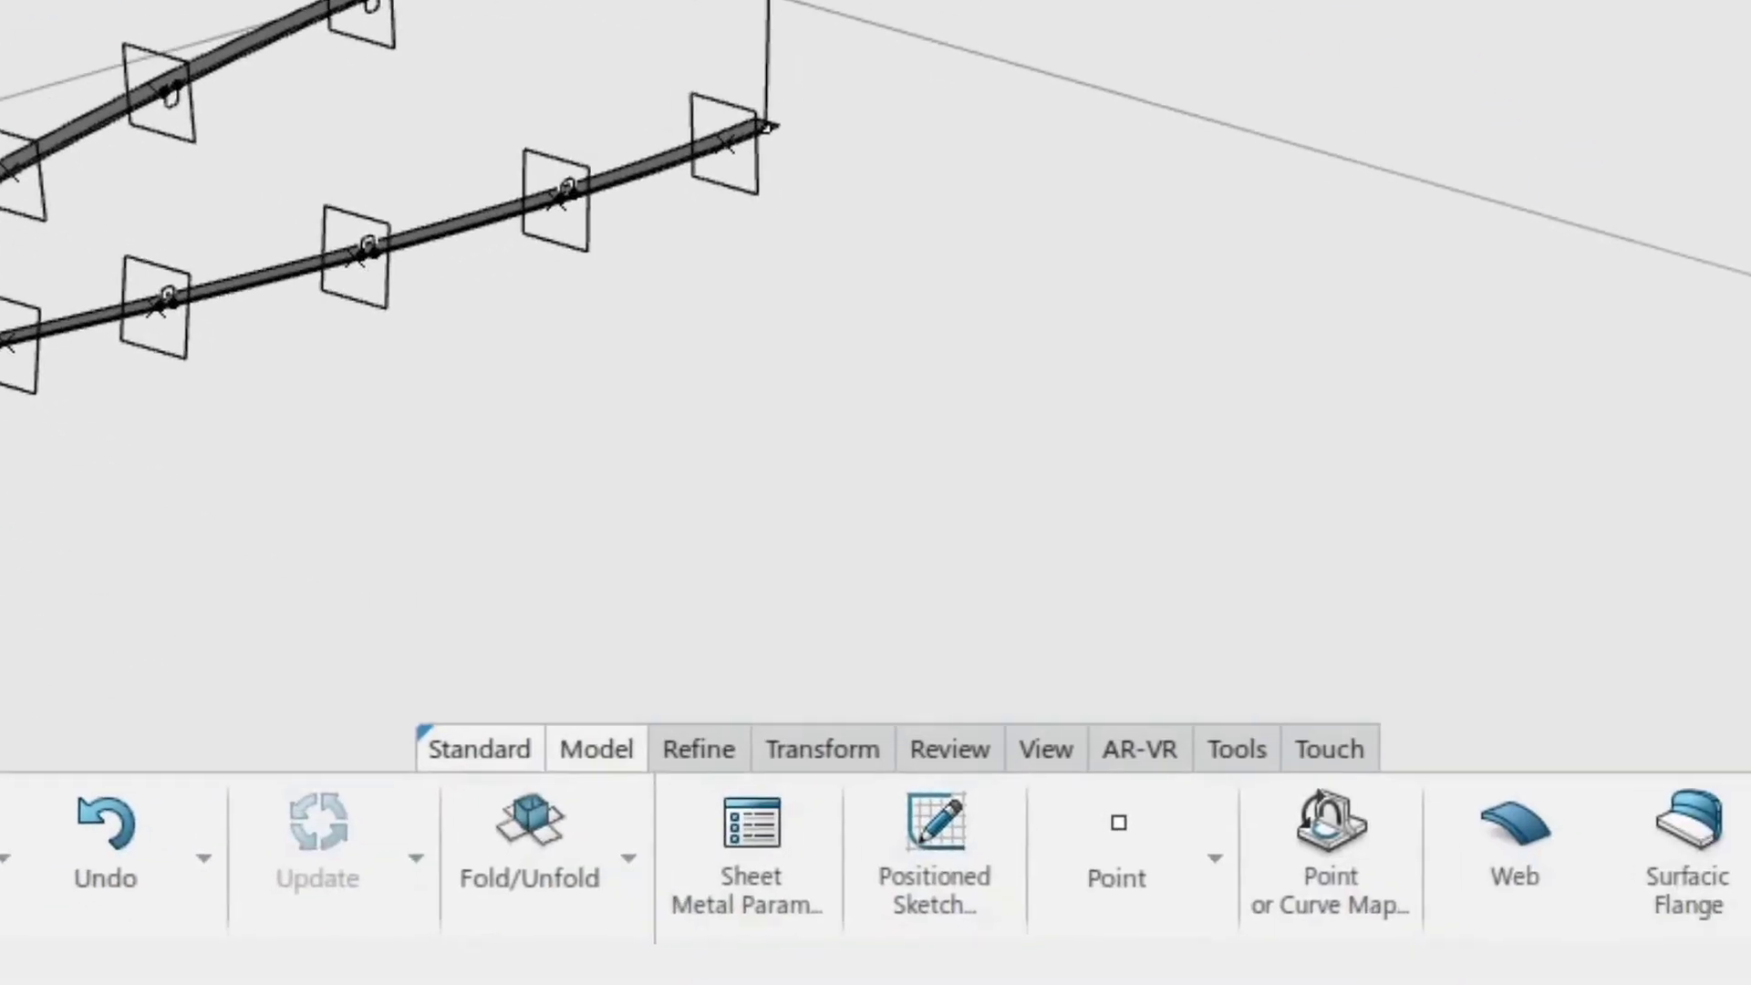
pyautogui.click(1510, 846)
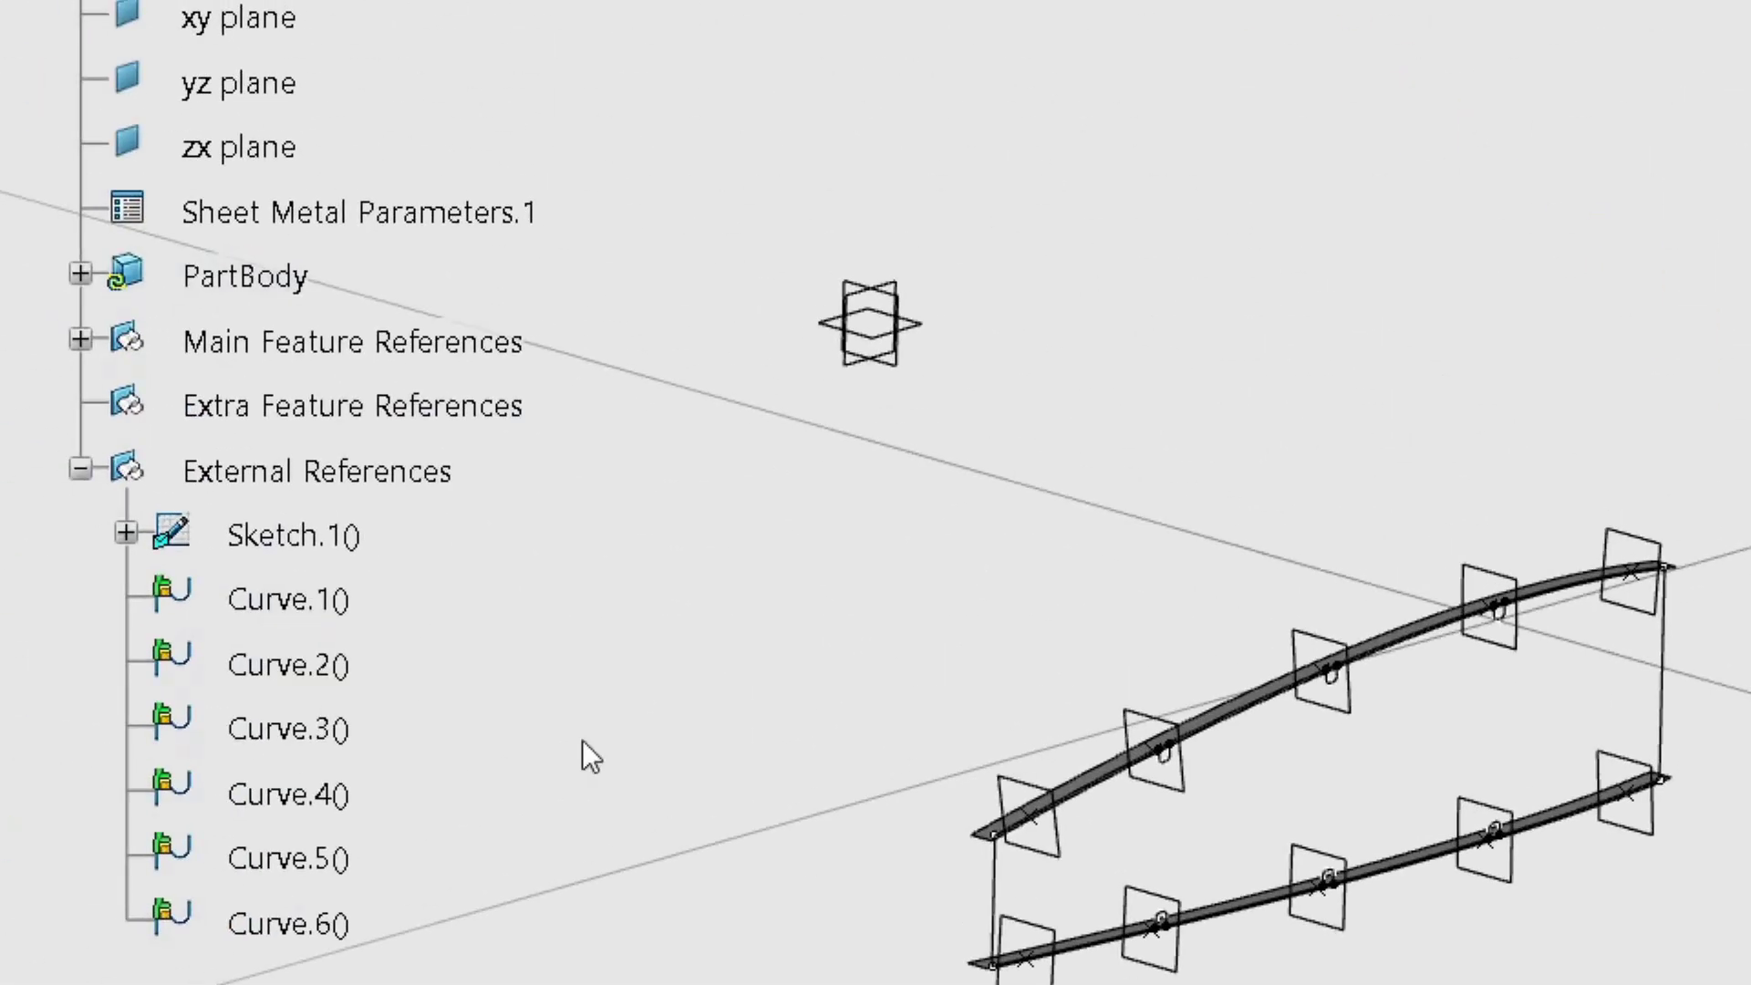
pyautogui.click(308, 537)
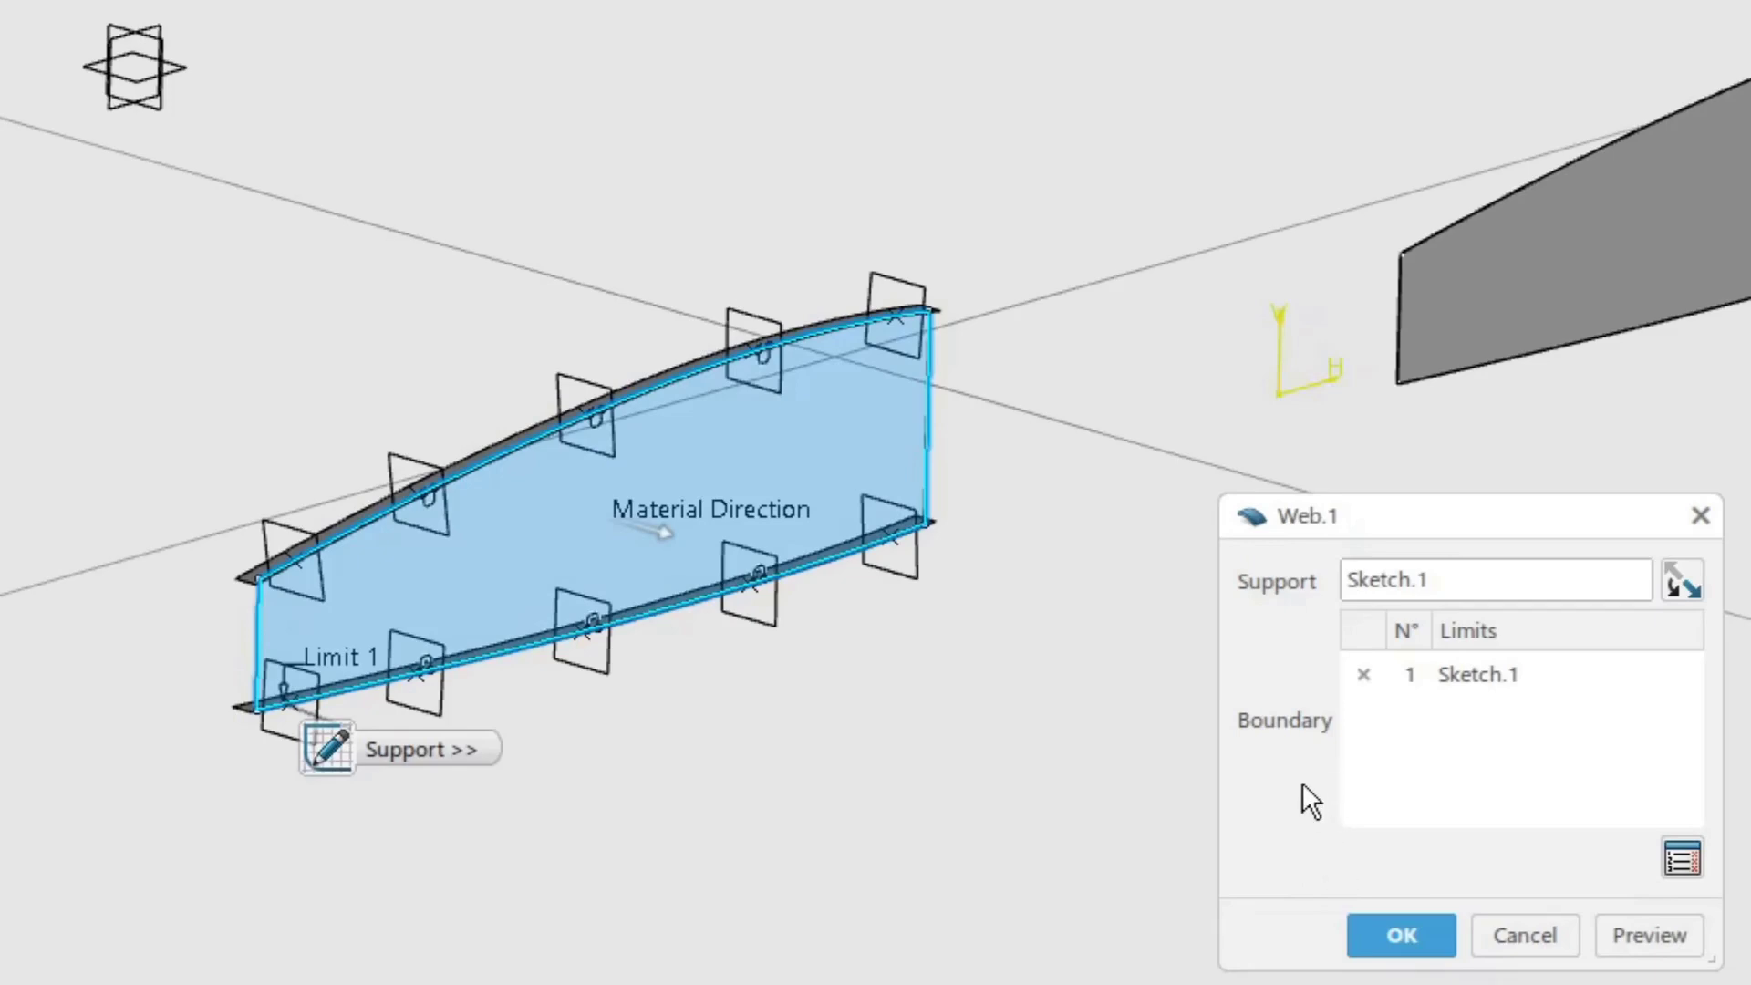
pyautogui.click(1400, 934)
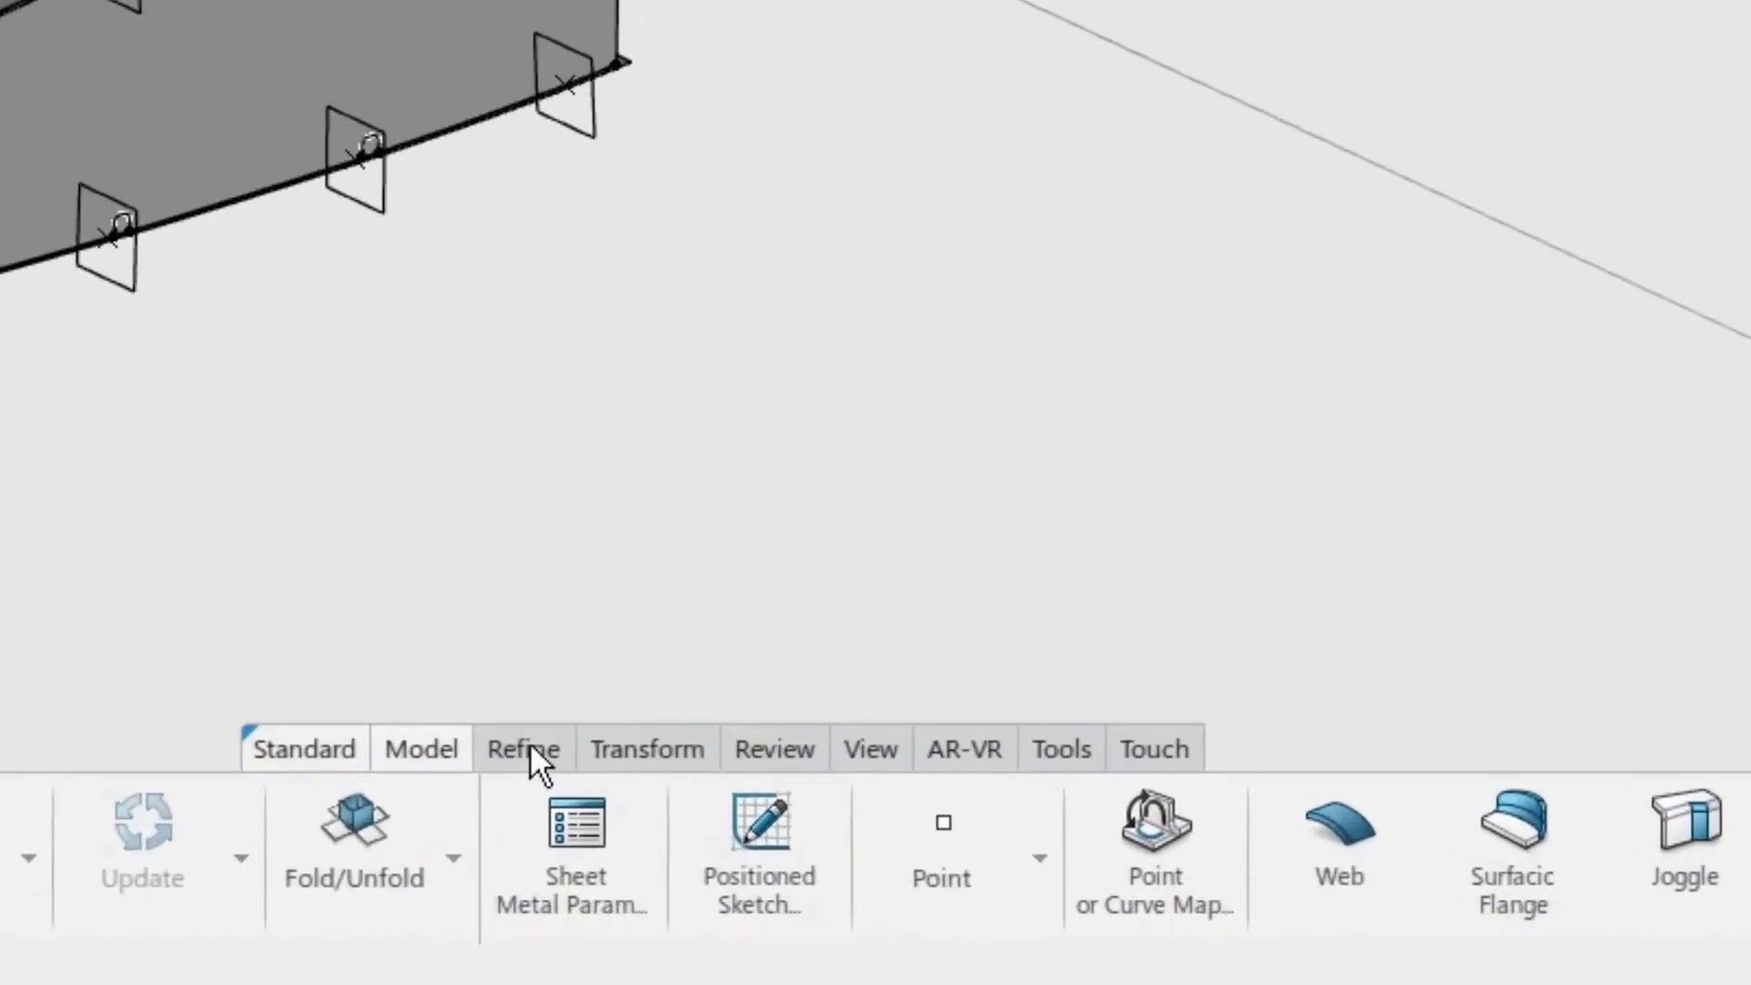
# Cut the web with a Standard Cutout along Curve.3, the stringer slot nearest the taller end of the upper edge, both limits Up to next.
pyautogui.click(805, 845)
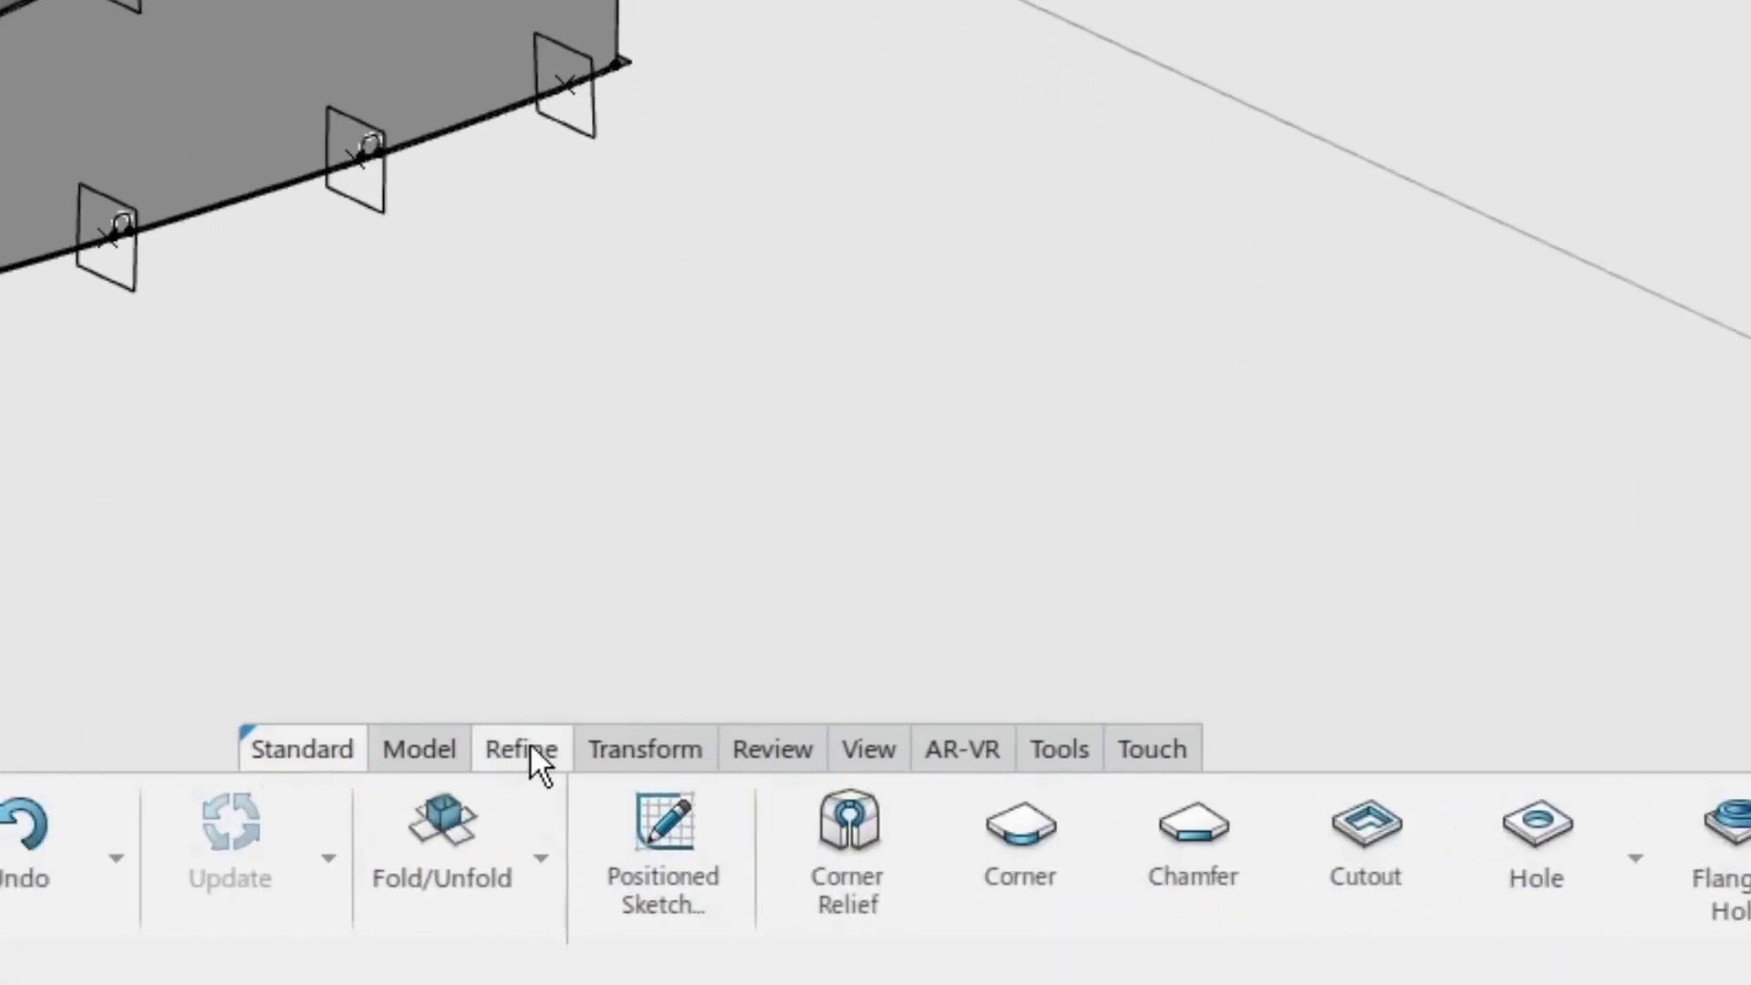
pyautogui.click(1366, 832)
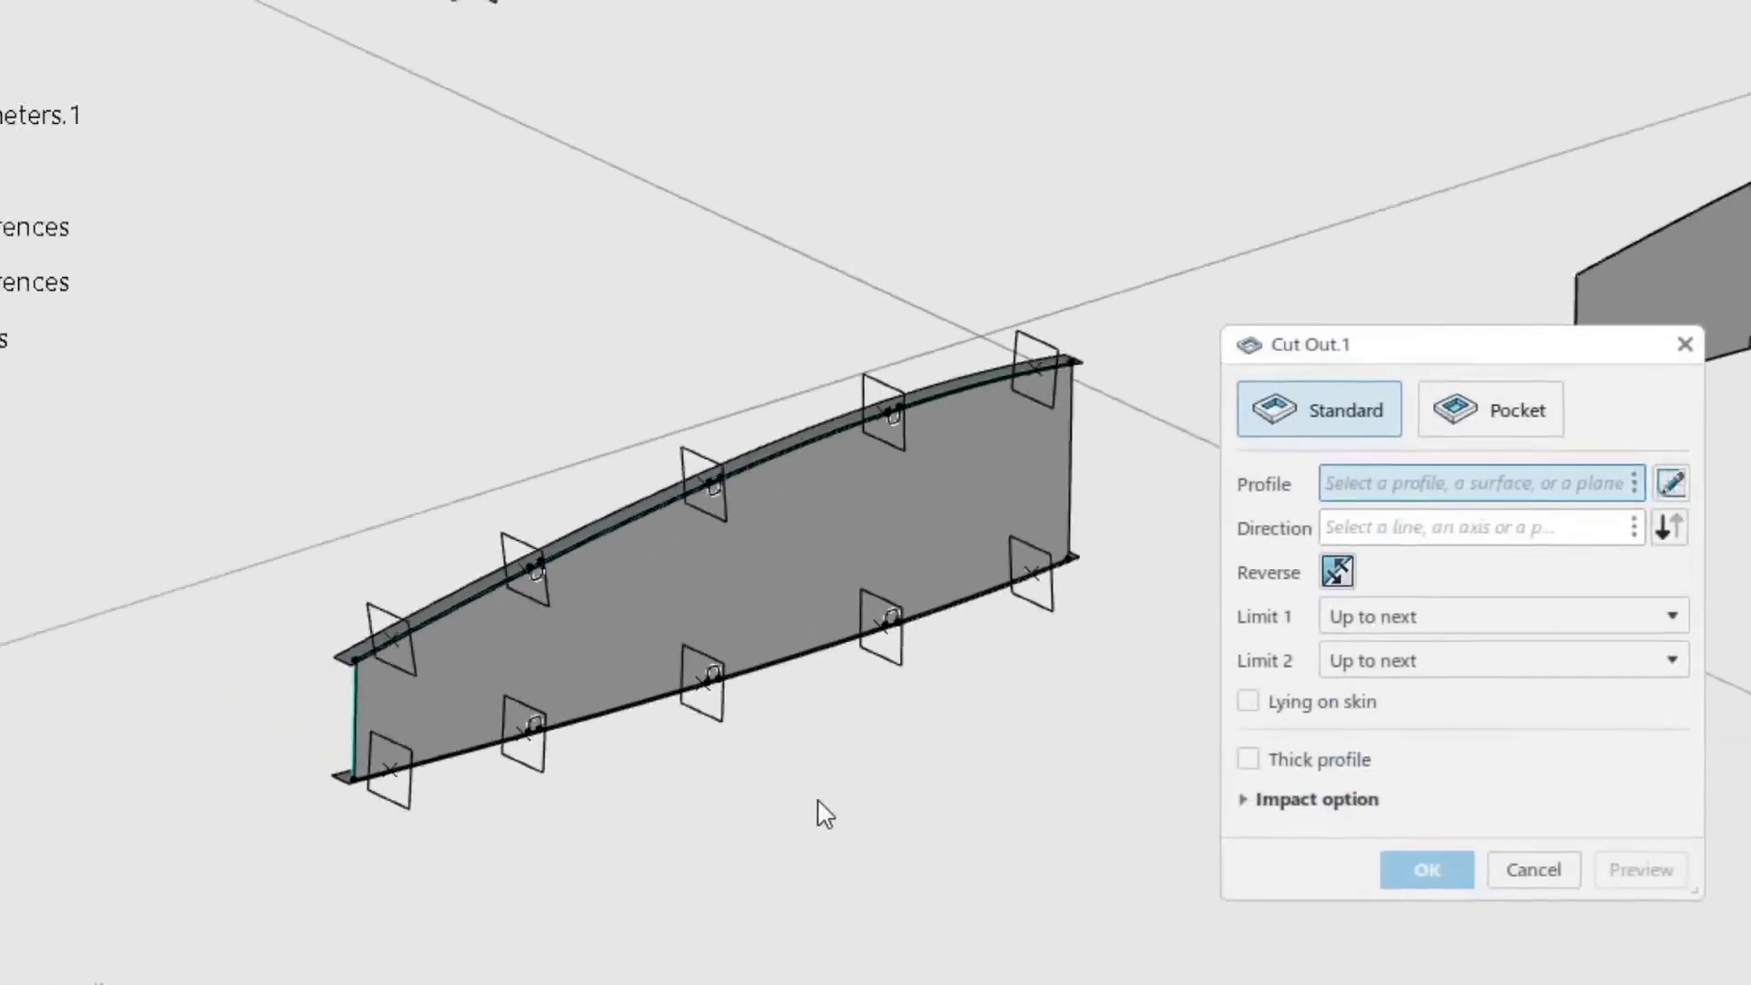
pyautogui.moveTo(287, 418); pyautogui.dragTo(448, 265, button='middle')
pyautogui.moveTo(1025, 771); pyautogui.dragTo(945, 507, button='middle')
pyautogui.click(626, 408)
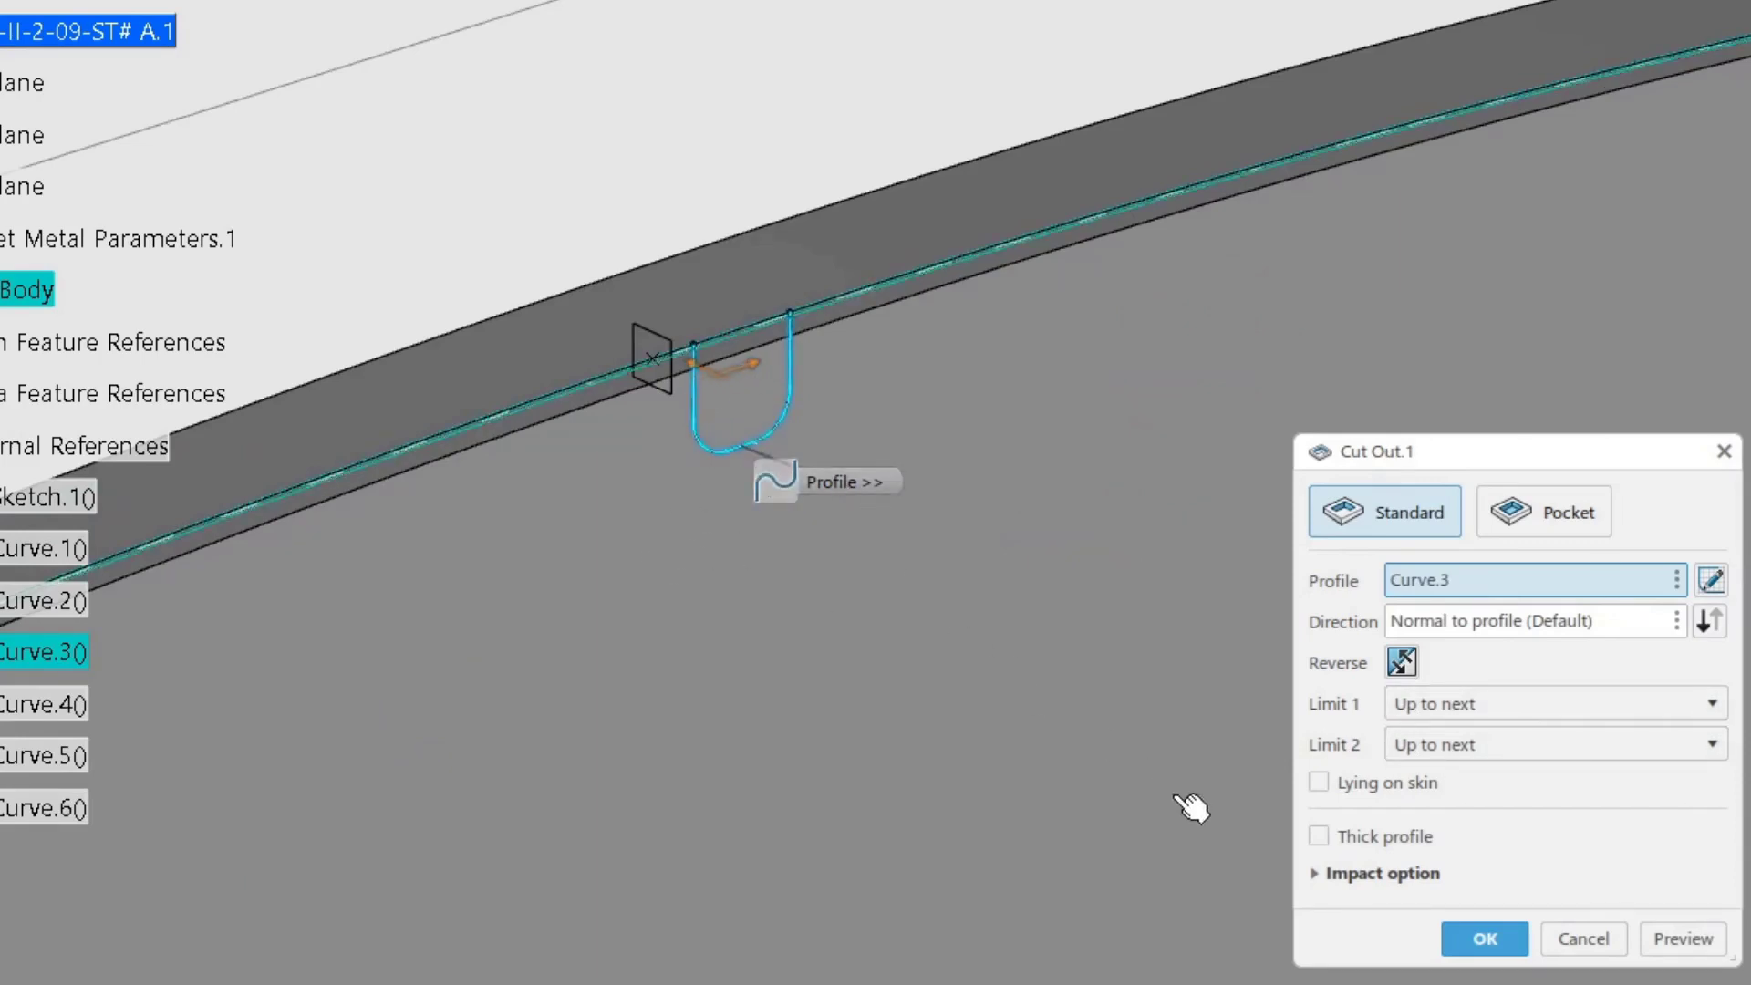
pyautogui.click(1688, 940)
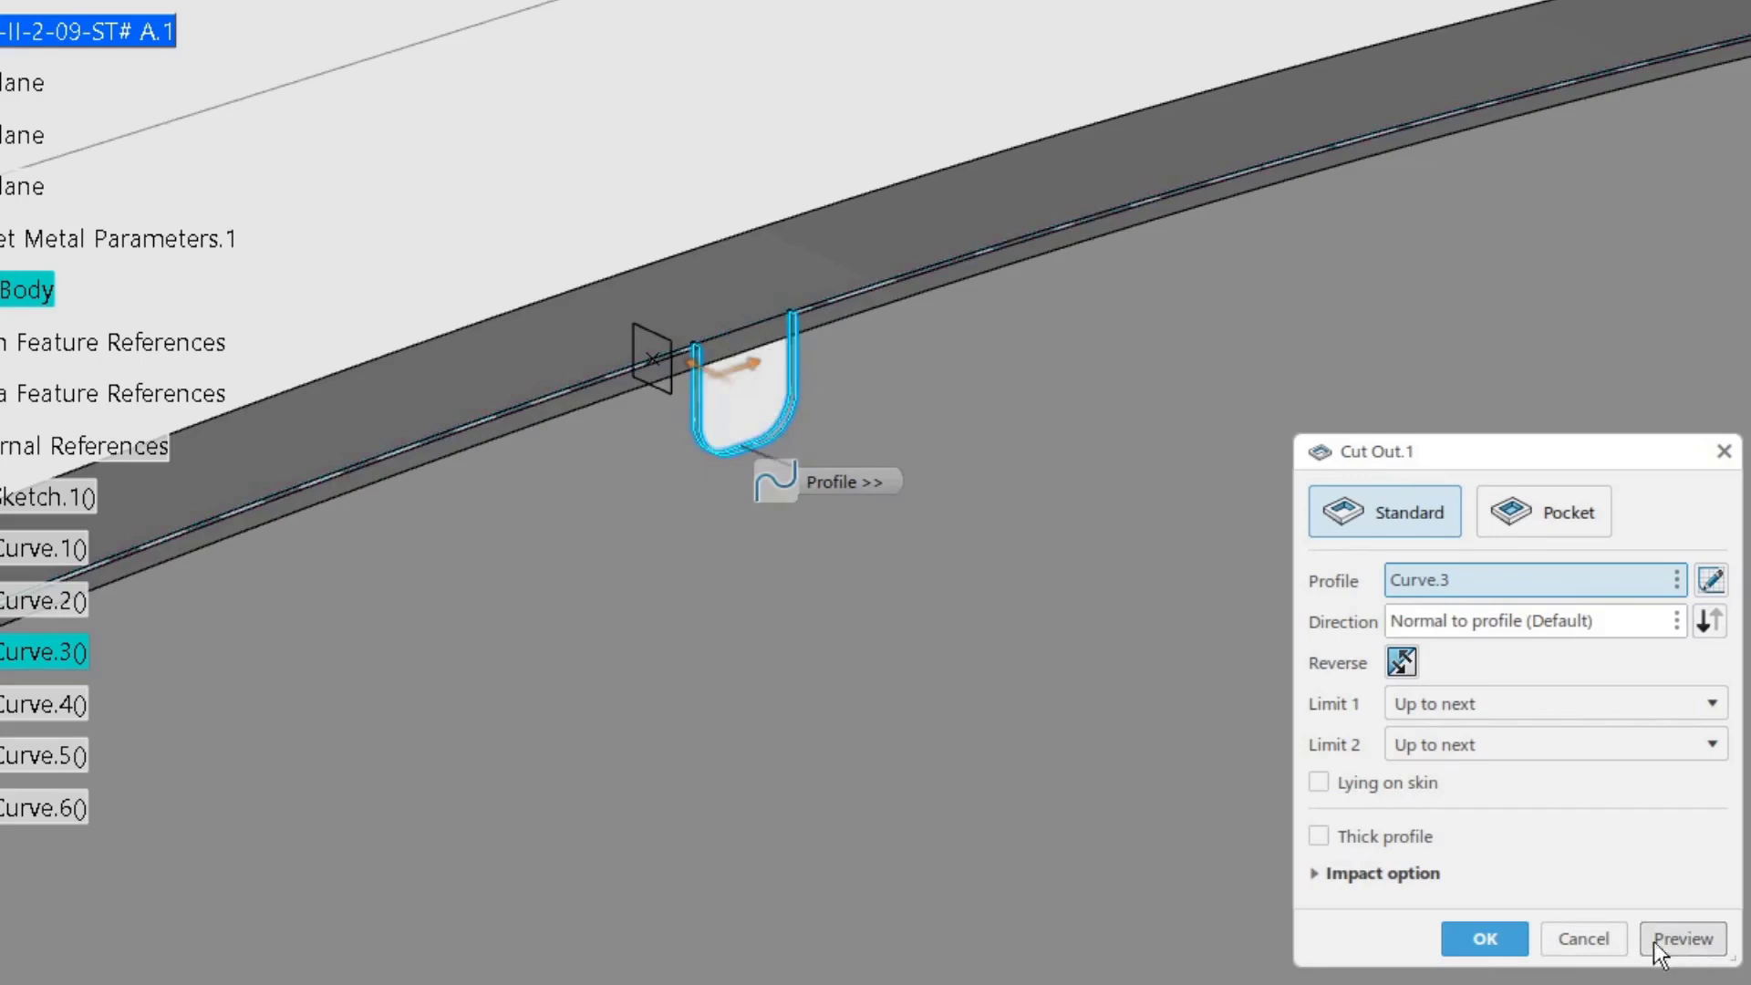
pyautogui.click(1498, 939)
# Cut the other two upper-edge slots into the web with Standard Cutouts along Curve.2 and Curve.1.
pyautogui.moveTo(657, 708); pyautogui.dragTo(1274, 415, button='middle')
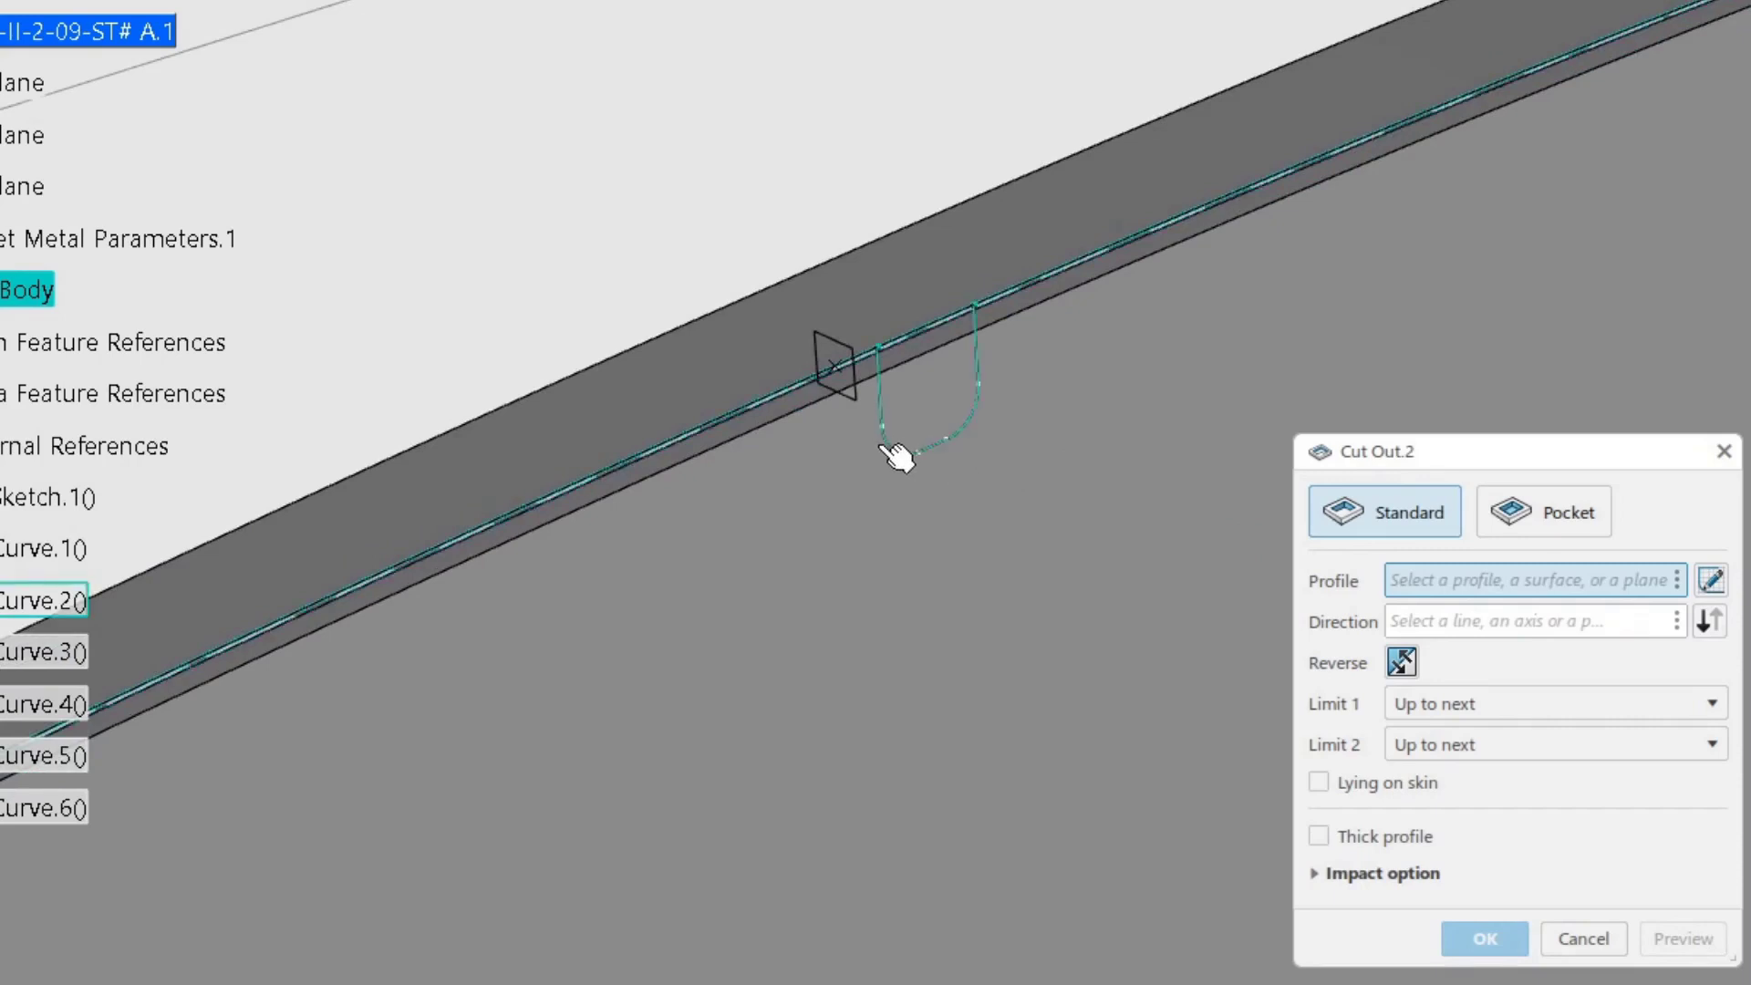
pyautogui.click(898, 454)
pyautogui.click(823, 412)
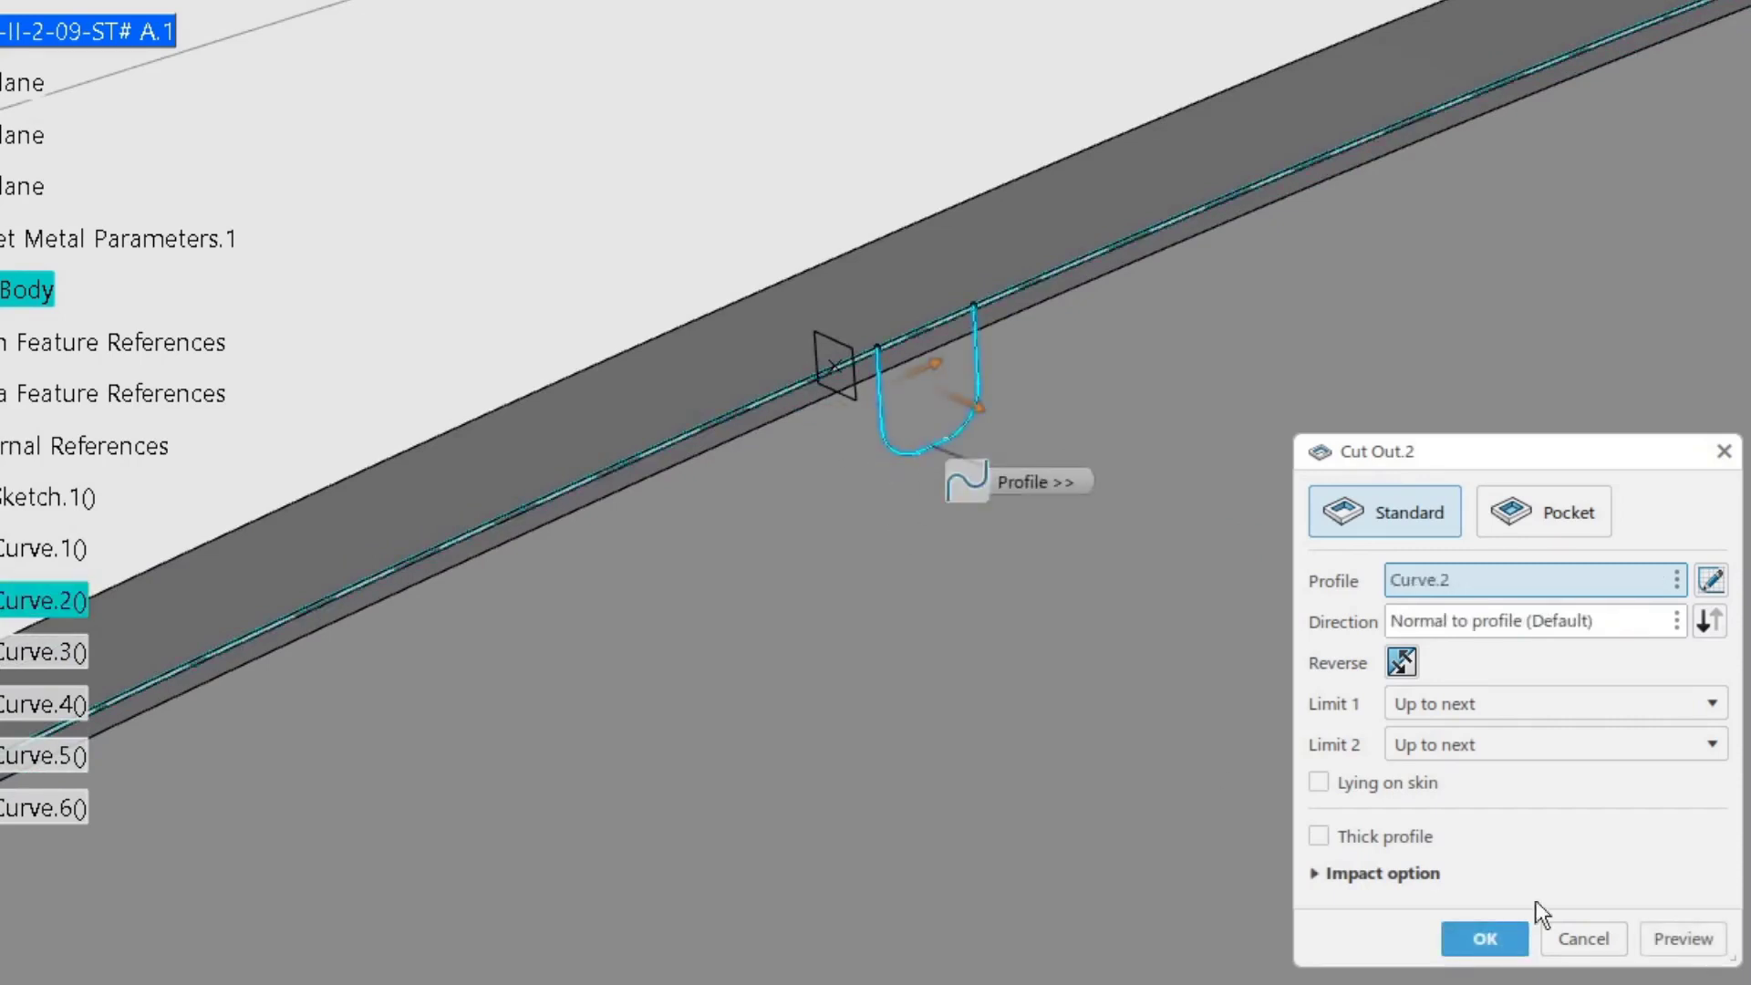
pyautogui.click(1702, 948)
pyautogui.click(1482, 942)
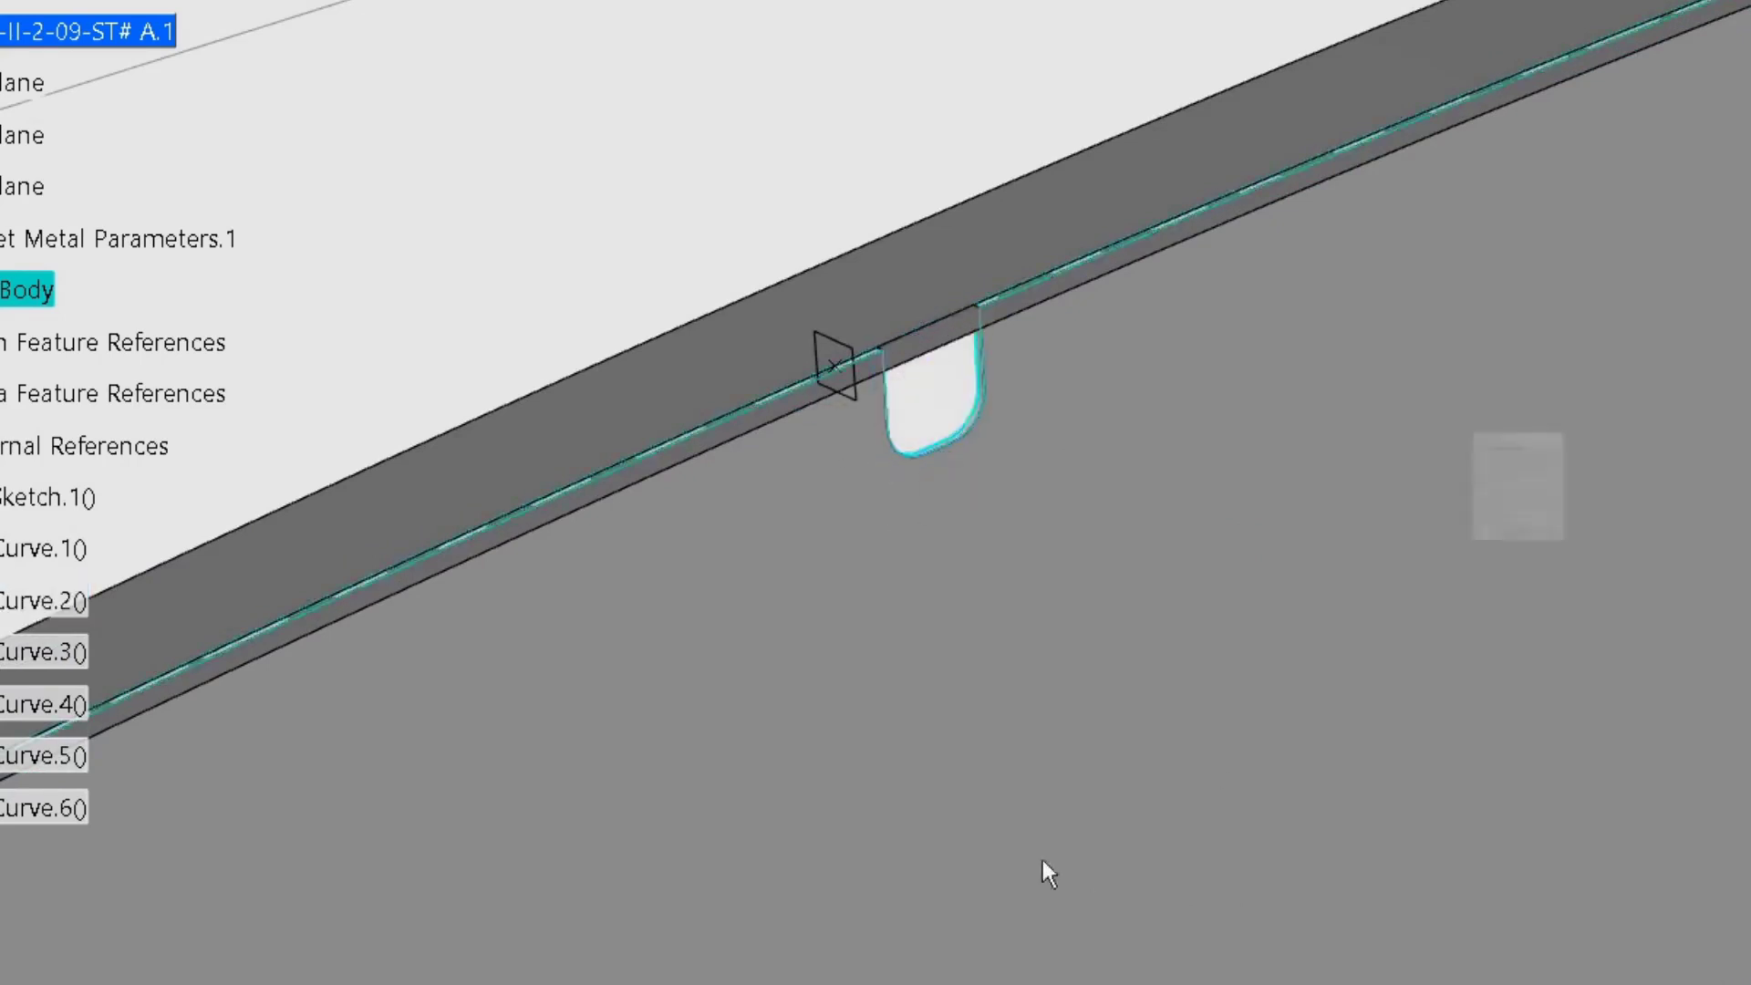
pyautogui.click(964, 431)
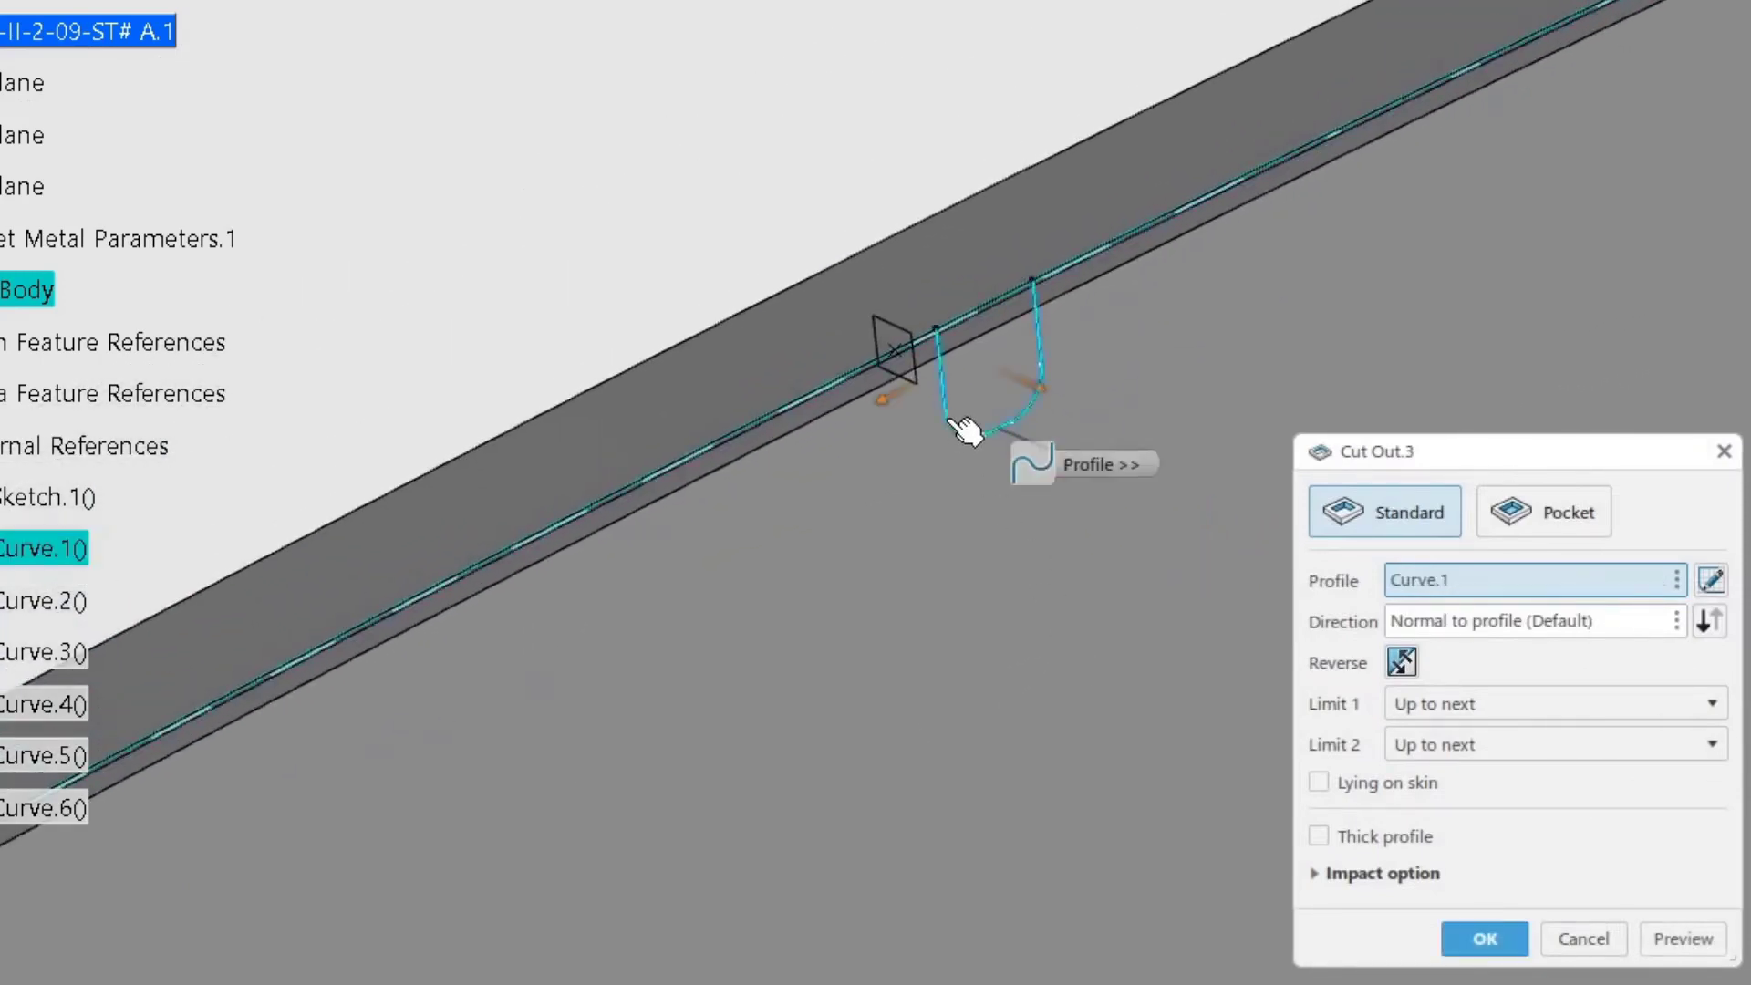
pyautogui.click(1674, 939)
pyautogui.click(1482, 939)
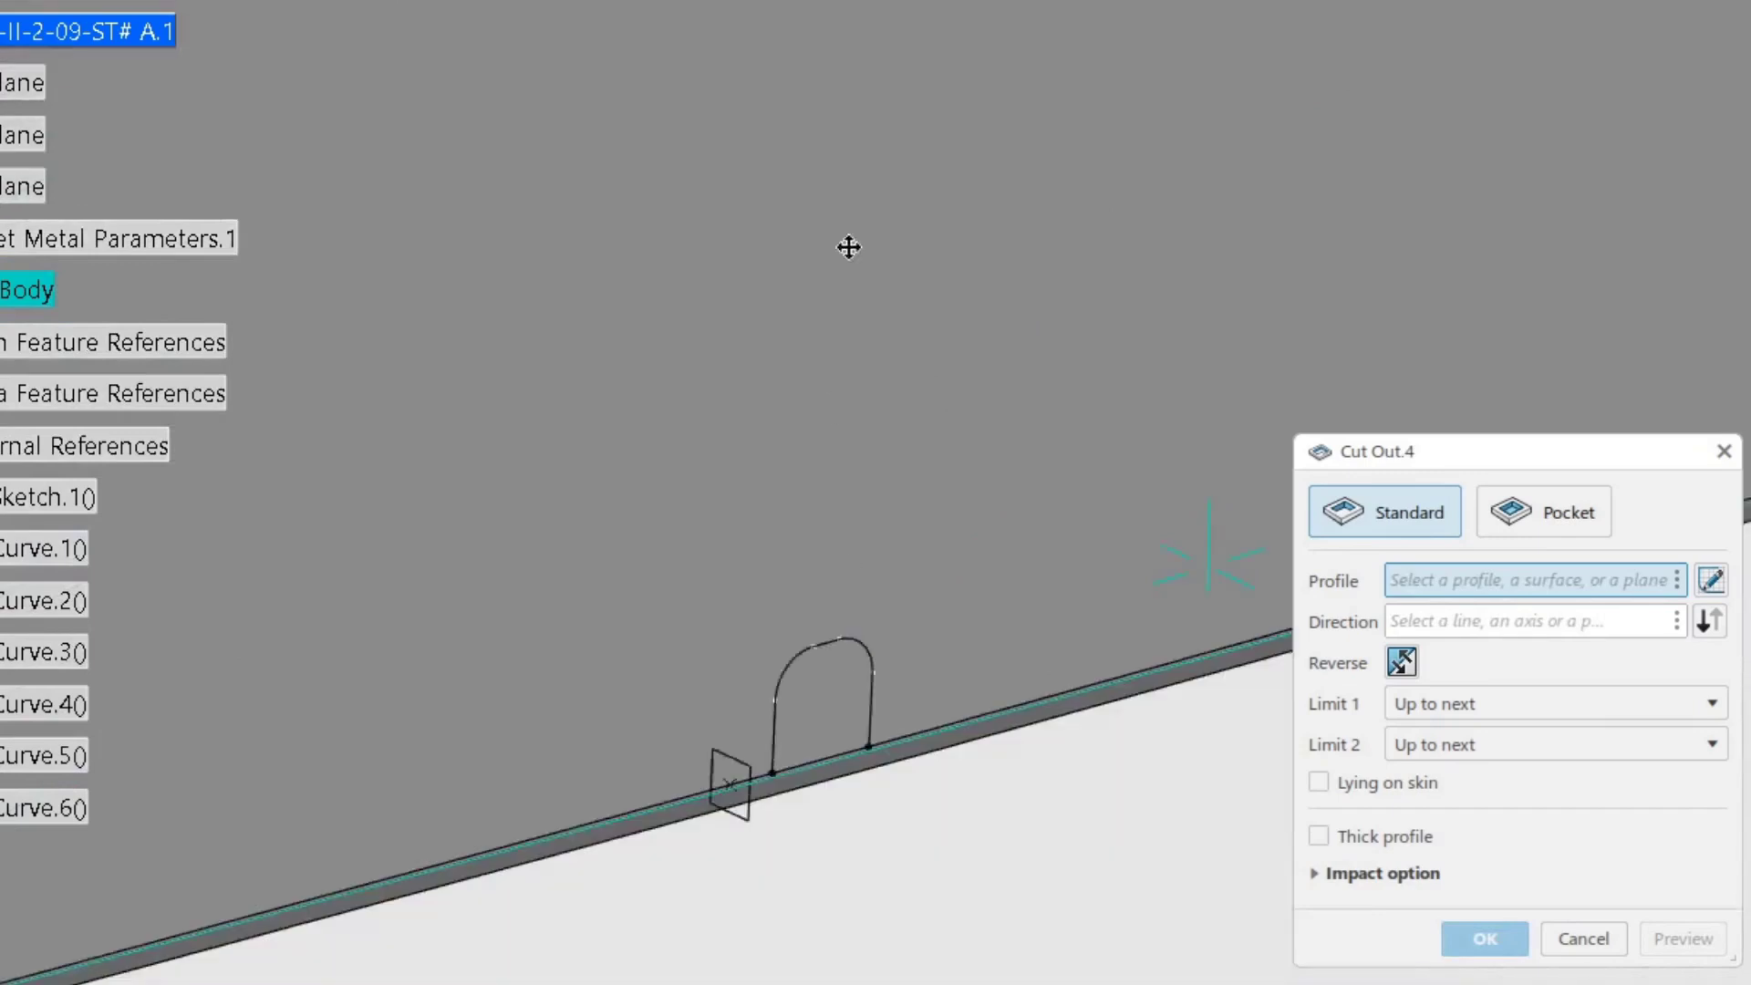
# Cut two slots into the web's lower edge with Standard Cutouts along Curve.4 and Curve.5.
pyautogui.click(903, 516)
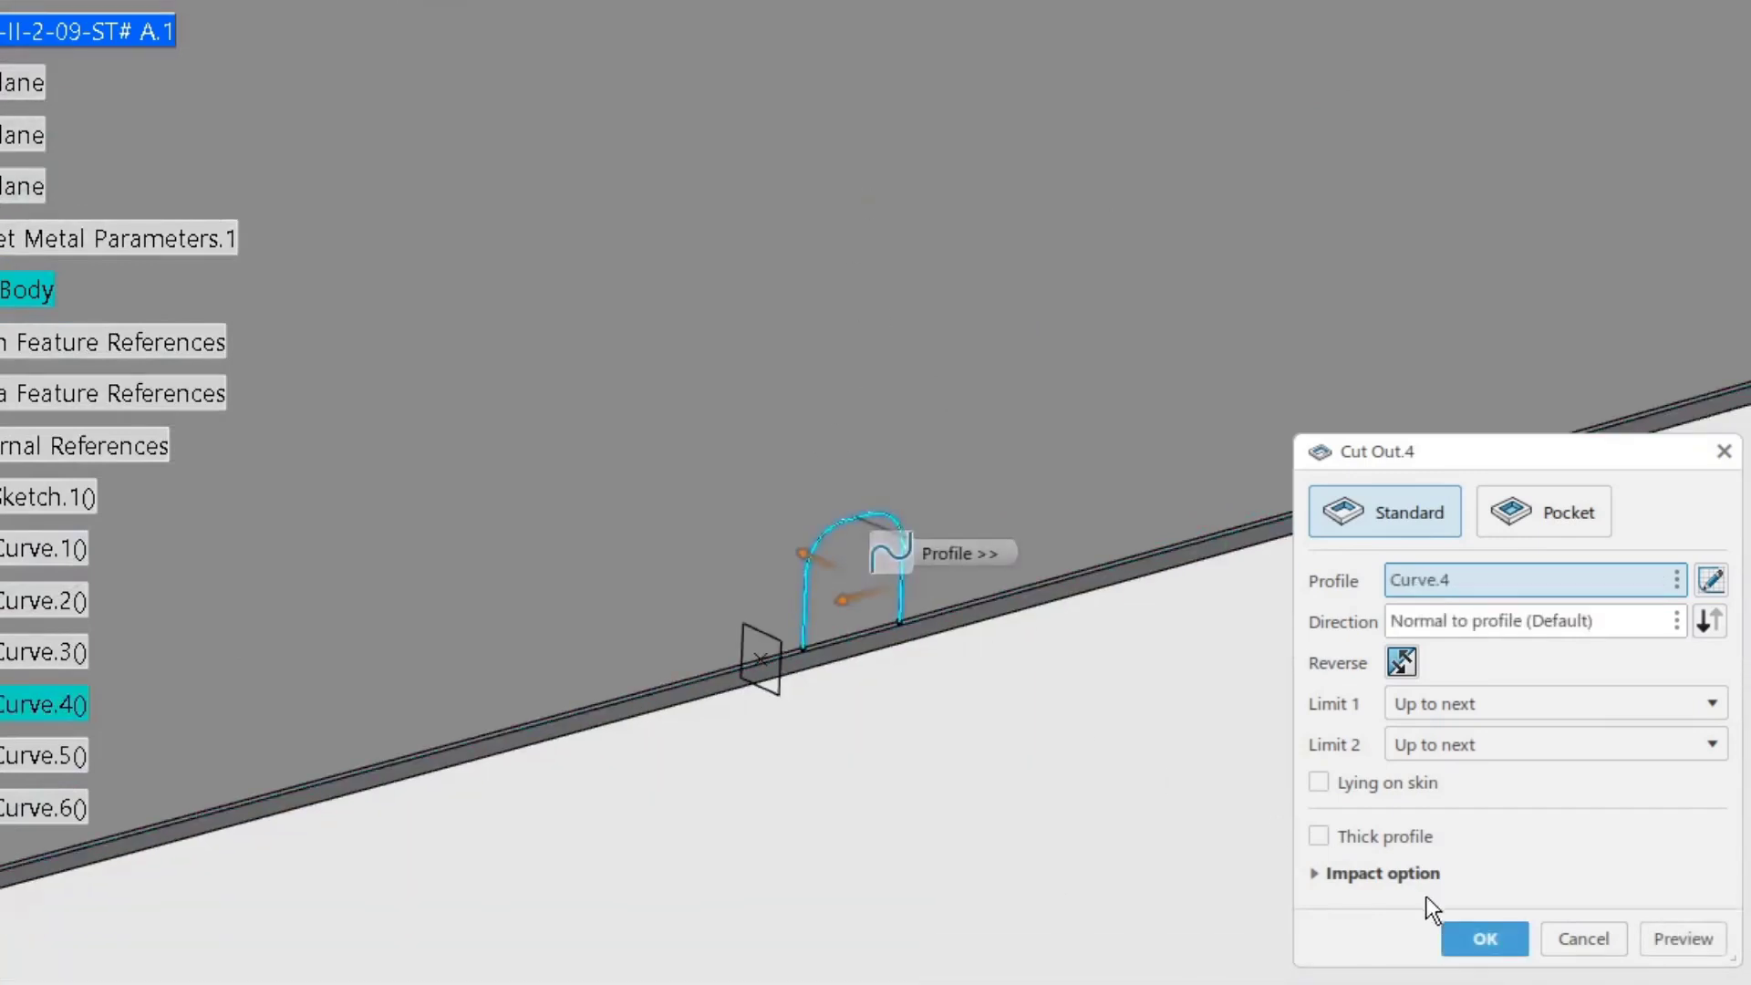
pyautogui.click(1484, 939)
pyautogui.moveTo(1071, 692); pyautogui.dragTo(719, 630, button='middle')
pyautogui.click(981, 531)
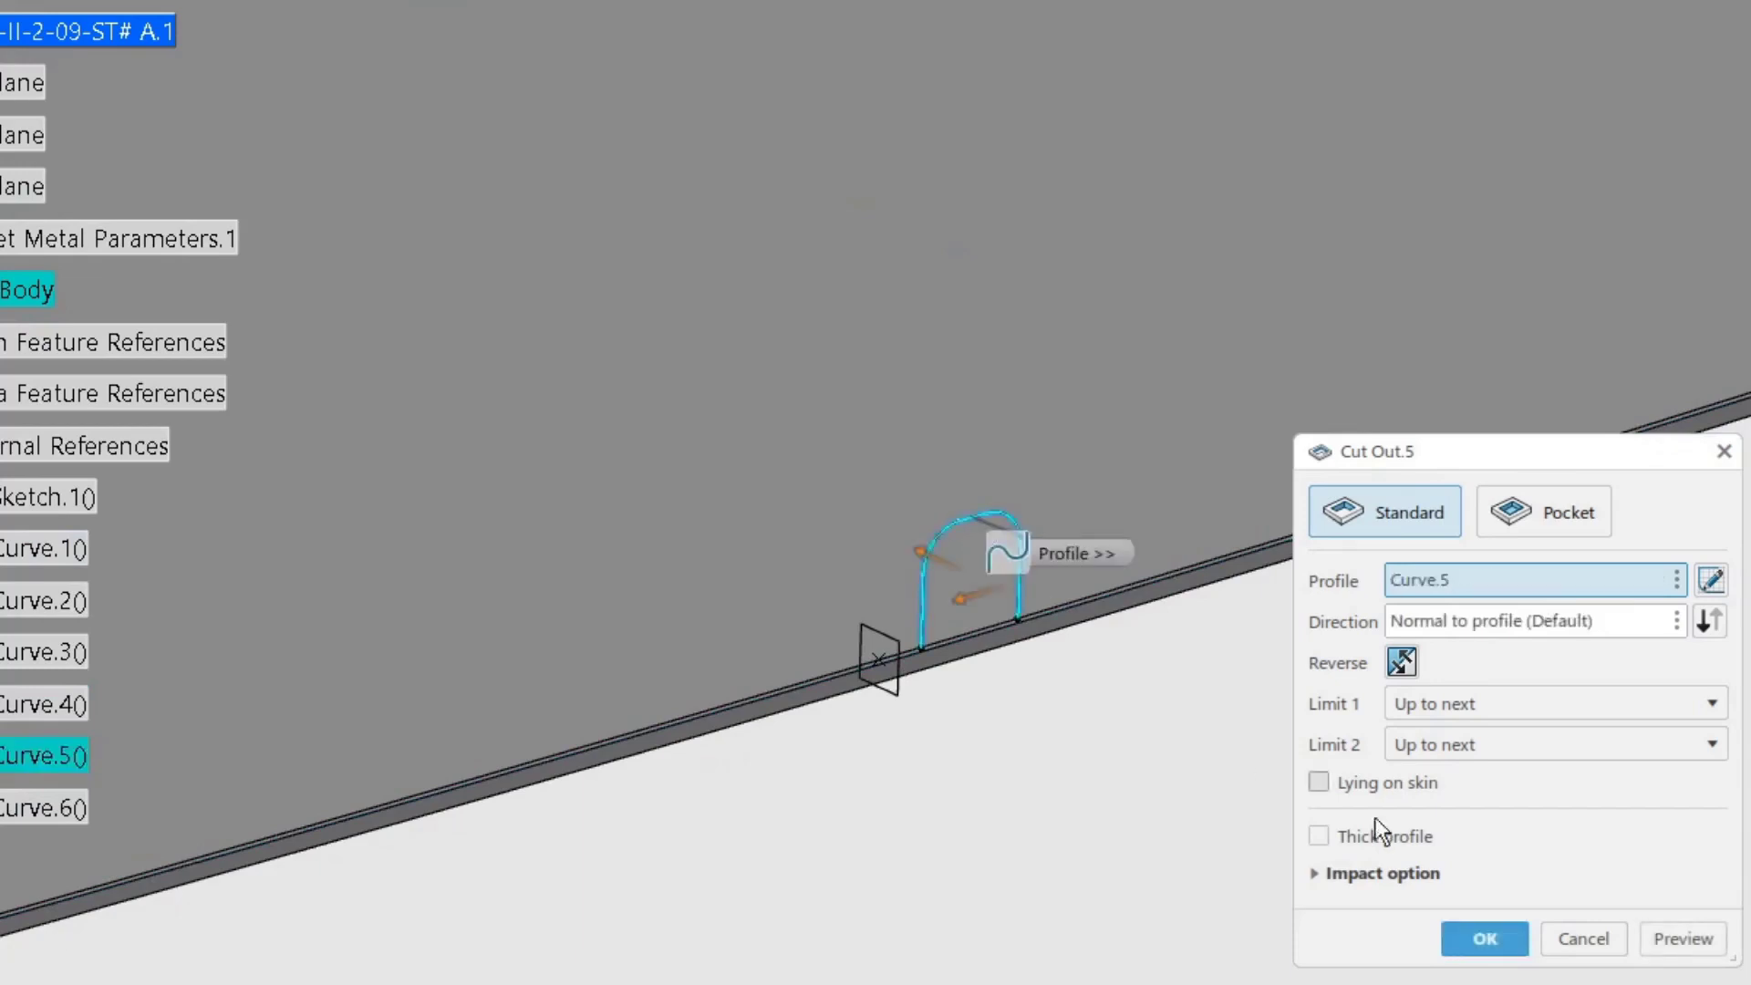
pyautogui.click(1496, 937)
# Cut the remaining lower-edge slot into the web with a Standard Cutout along Curve.6 and finish the Cutout command.
pyautogui.moveTo(1329, 313); pyautogui.dragTo(890, 520, button='middle')
pyautogui.click(830, 553)
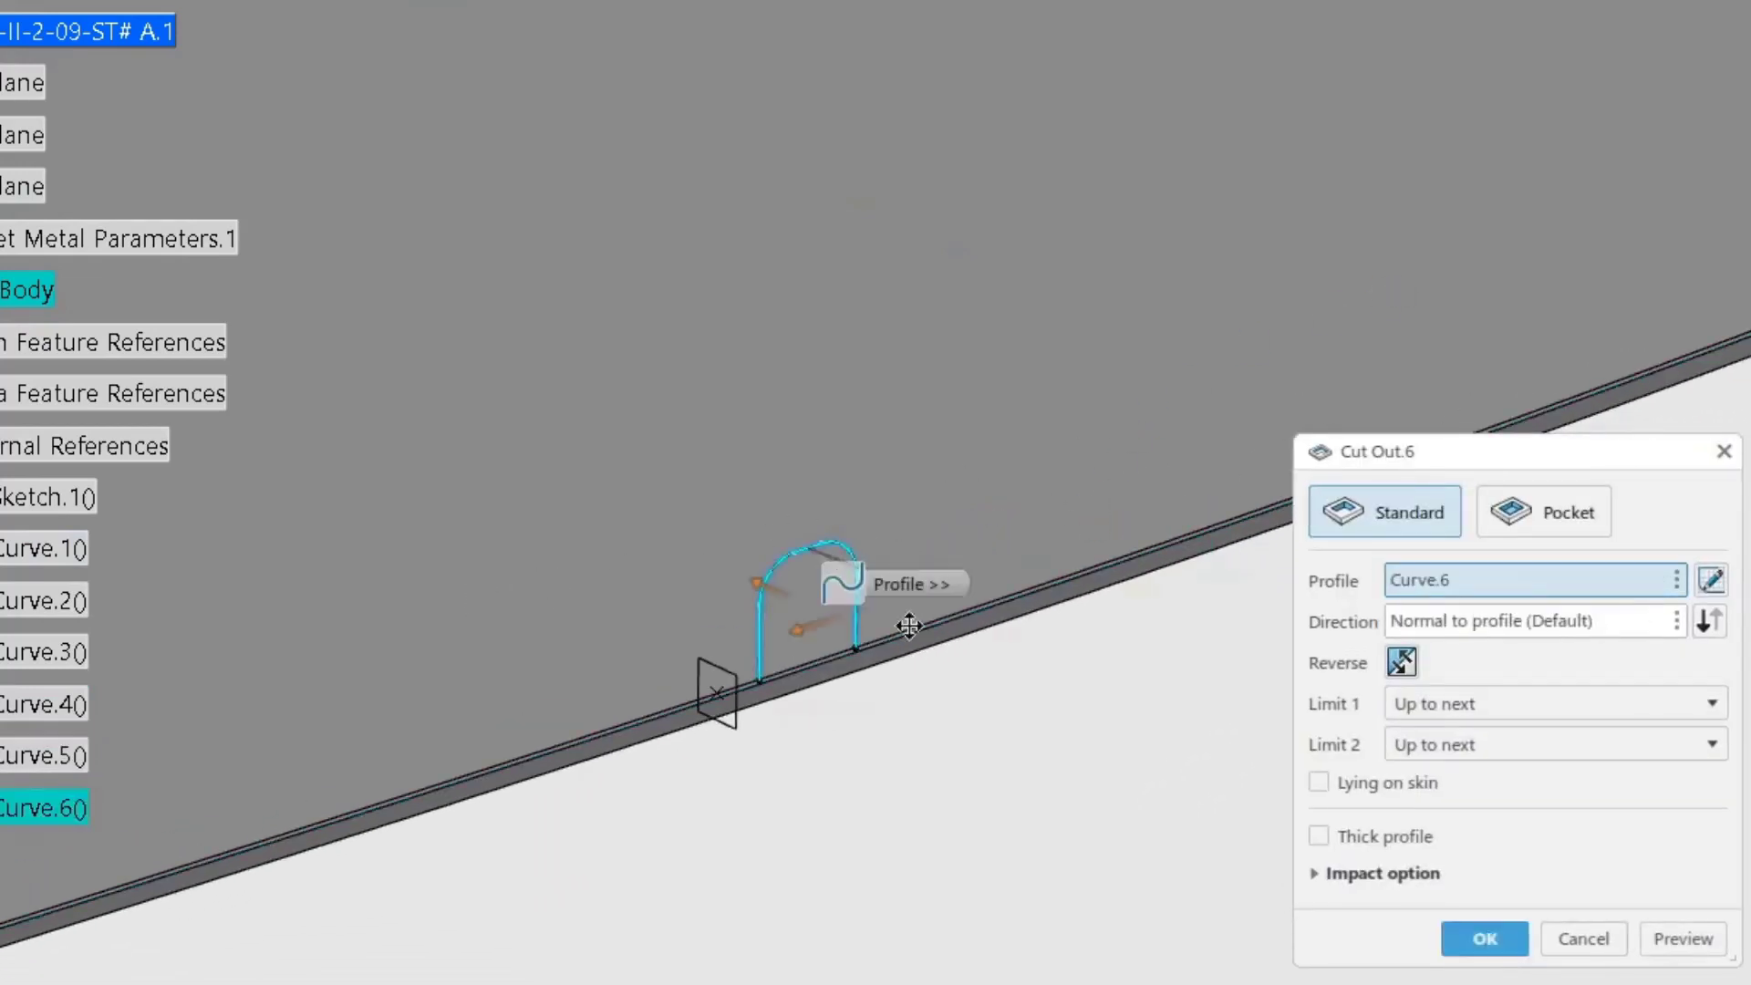
pyautogui.click(1500, 942)
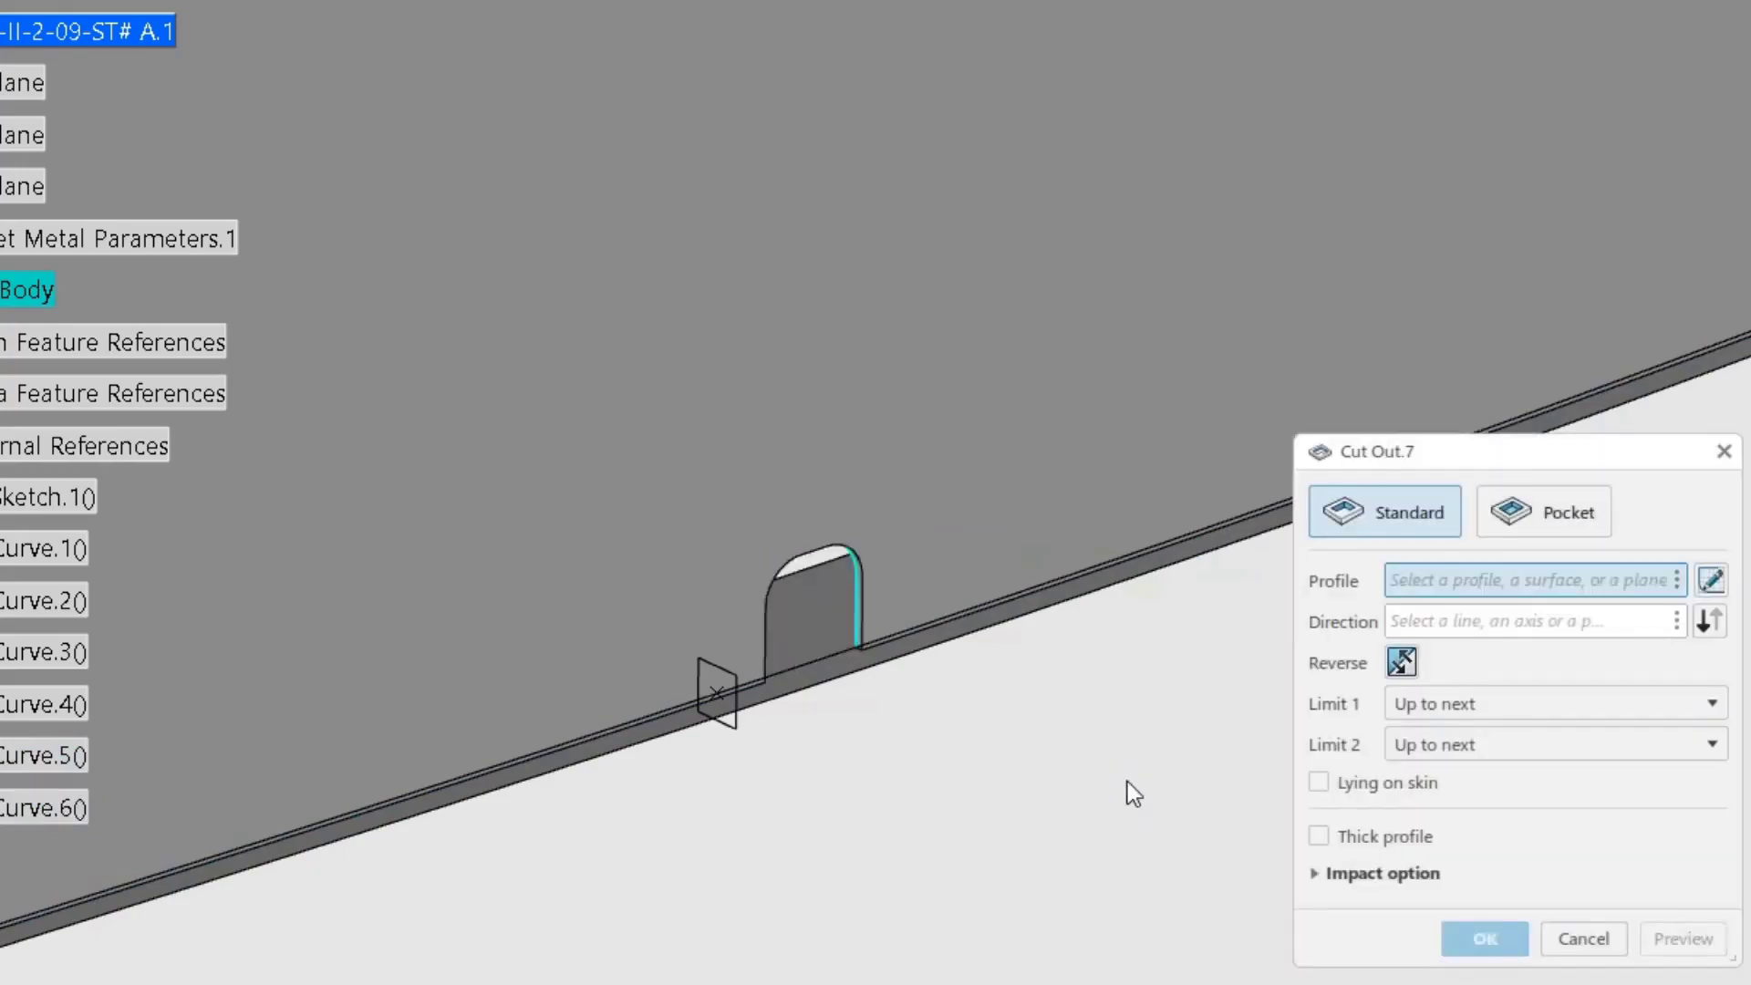
pyautogui.click(1584, 938)
pyautogui.moveTo(833, 771); pyautogui.dragTo(1306, 849, button='middle')
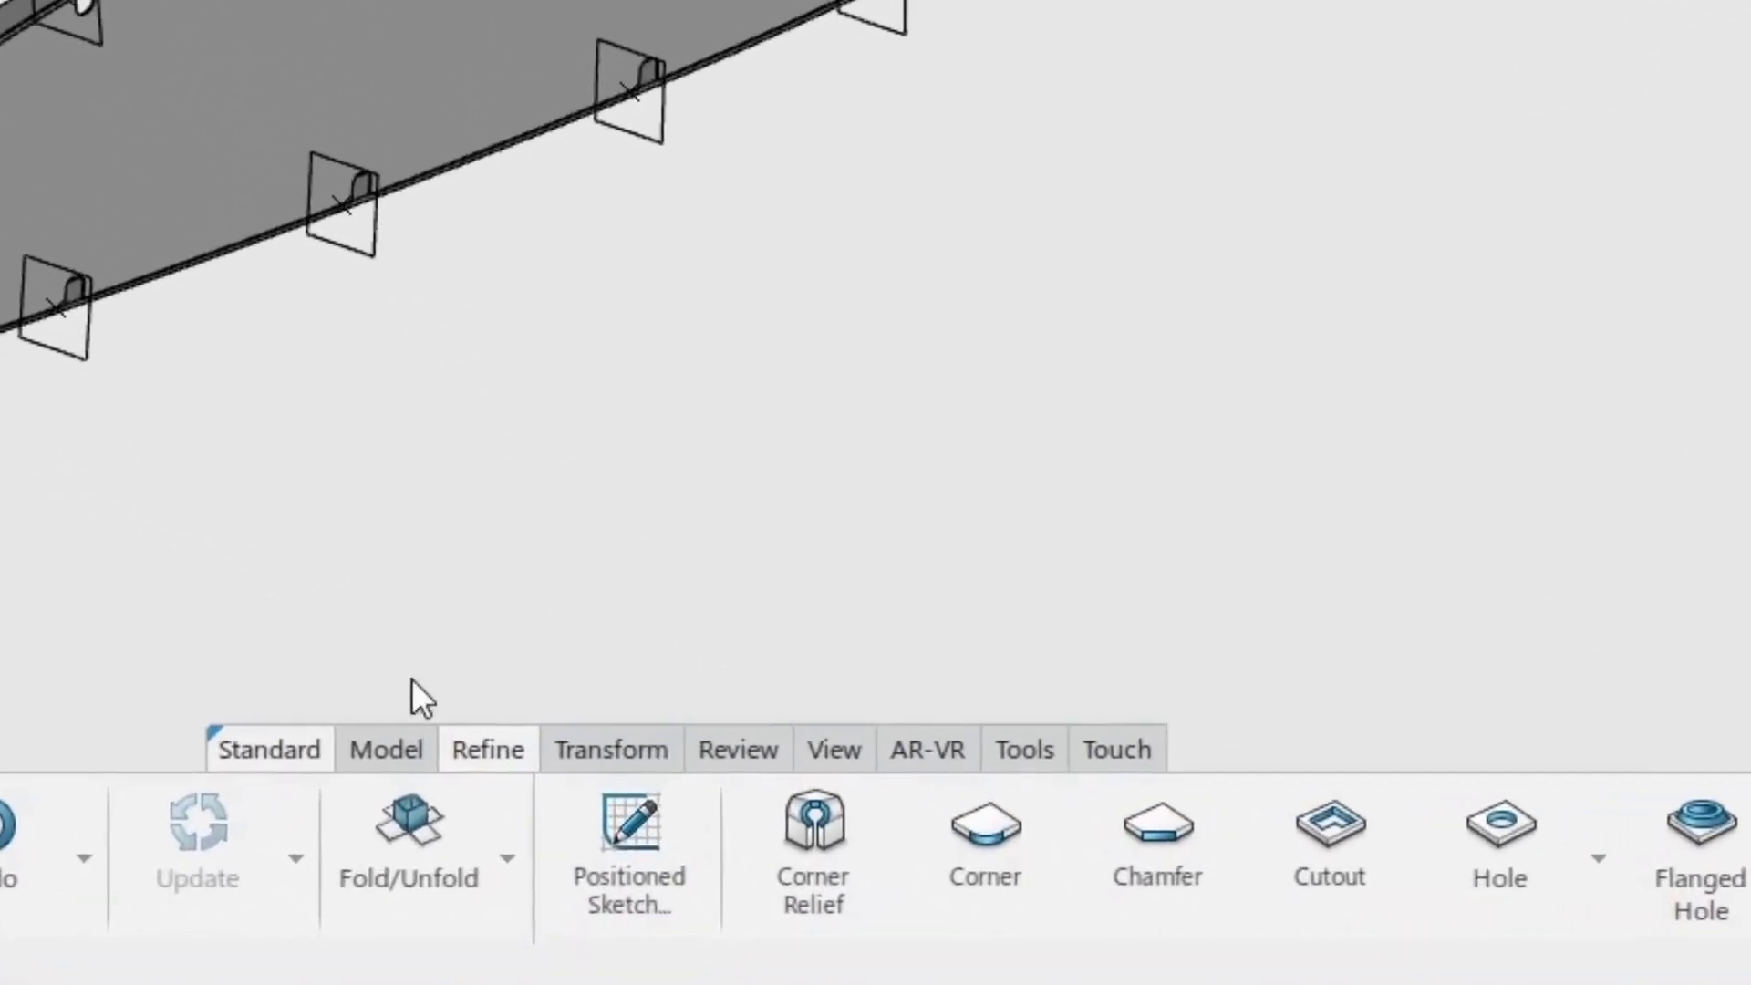
# Start a Surfacic Flange on the web with the upper extrapolated surface, Extrapol.2, as its Exact support.
pyautogui.click(385, 751)
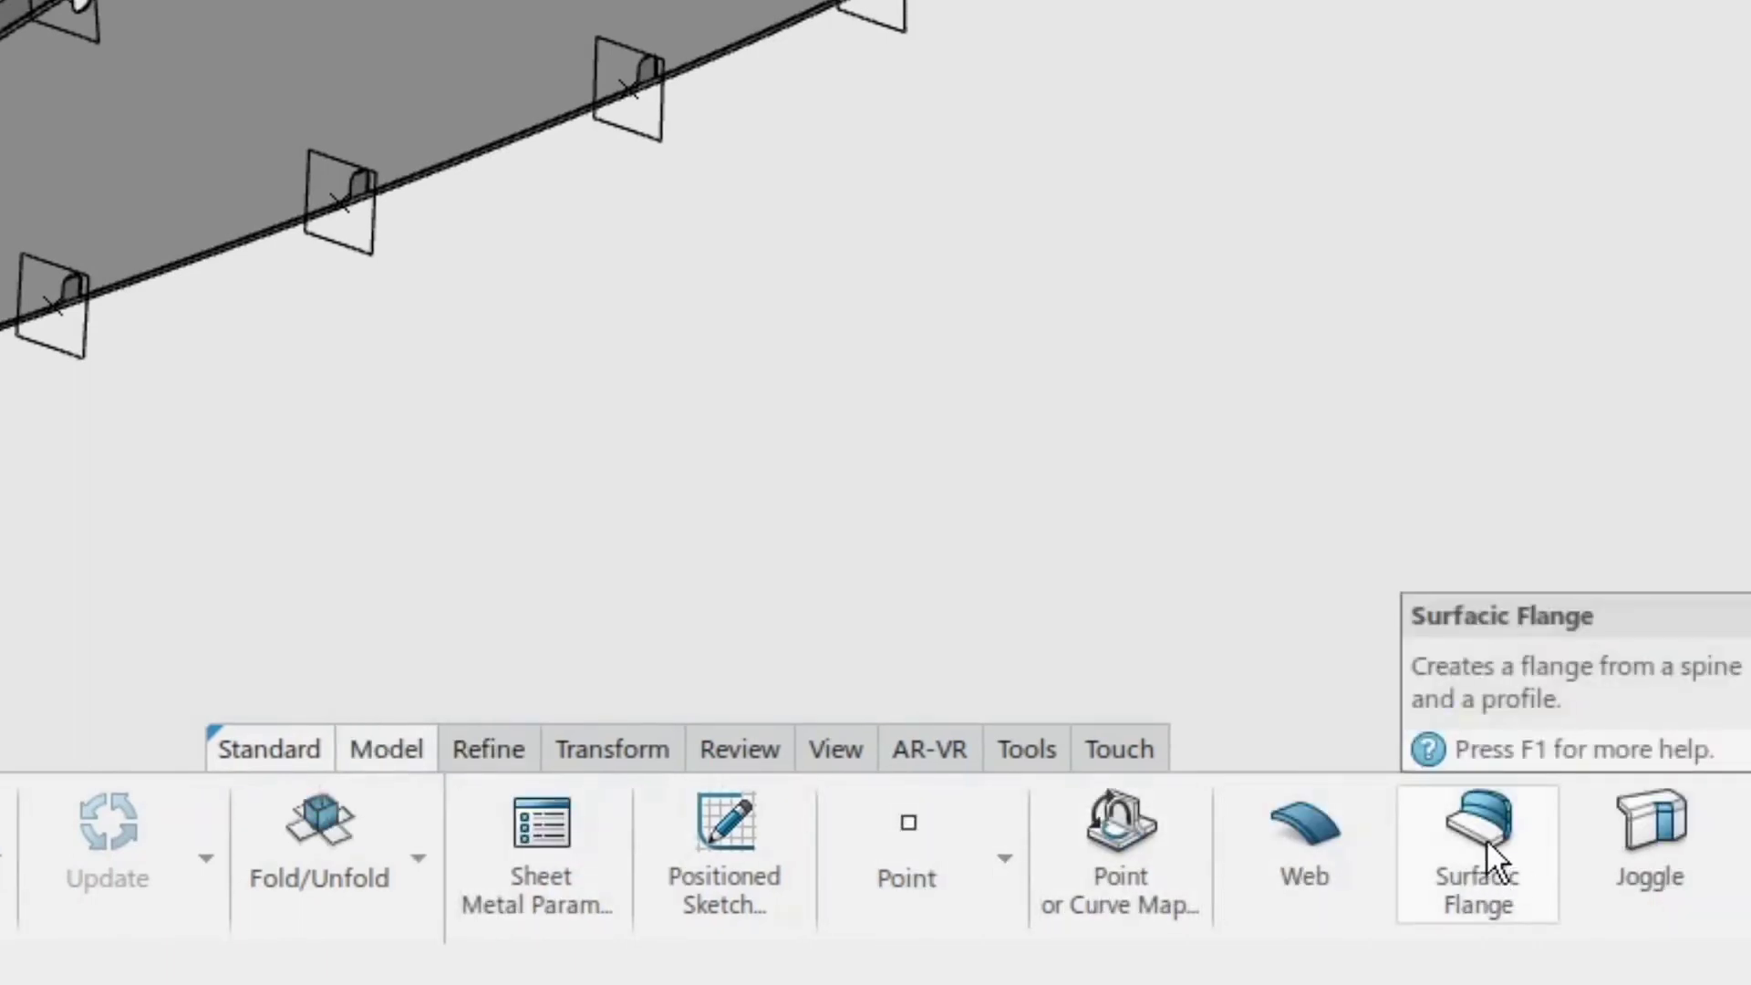
pyautogui.click(1486, 839)
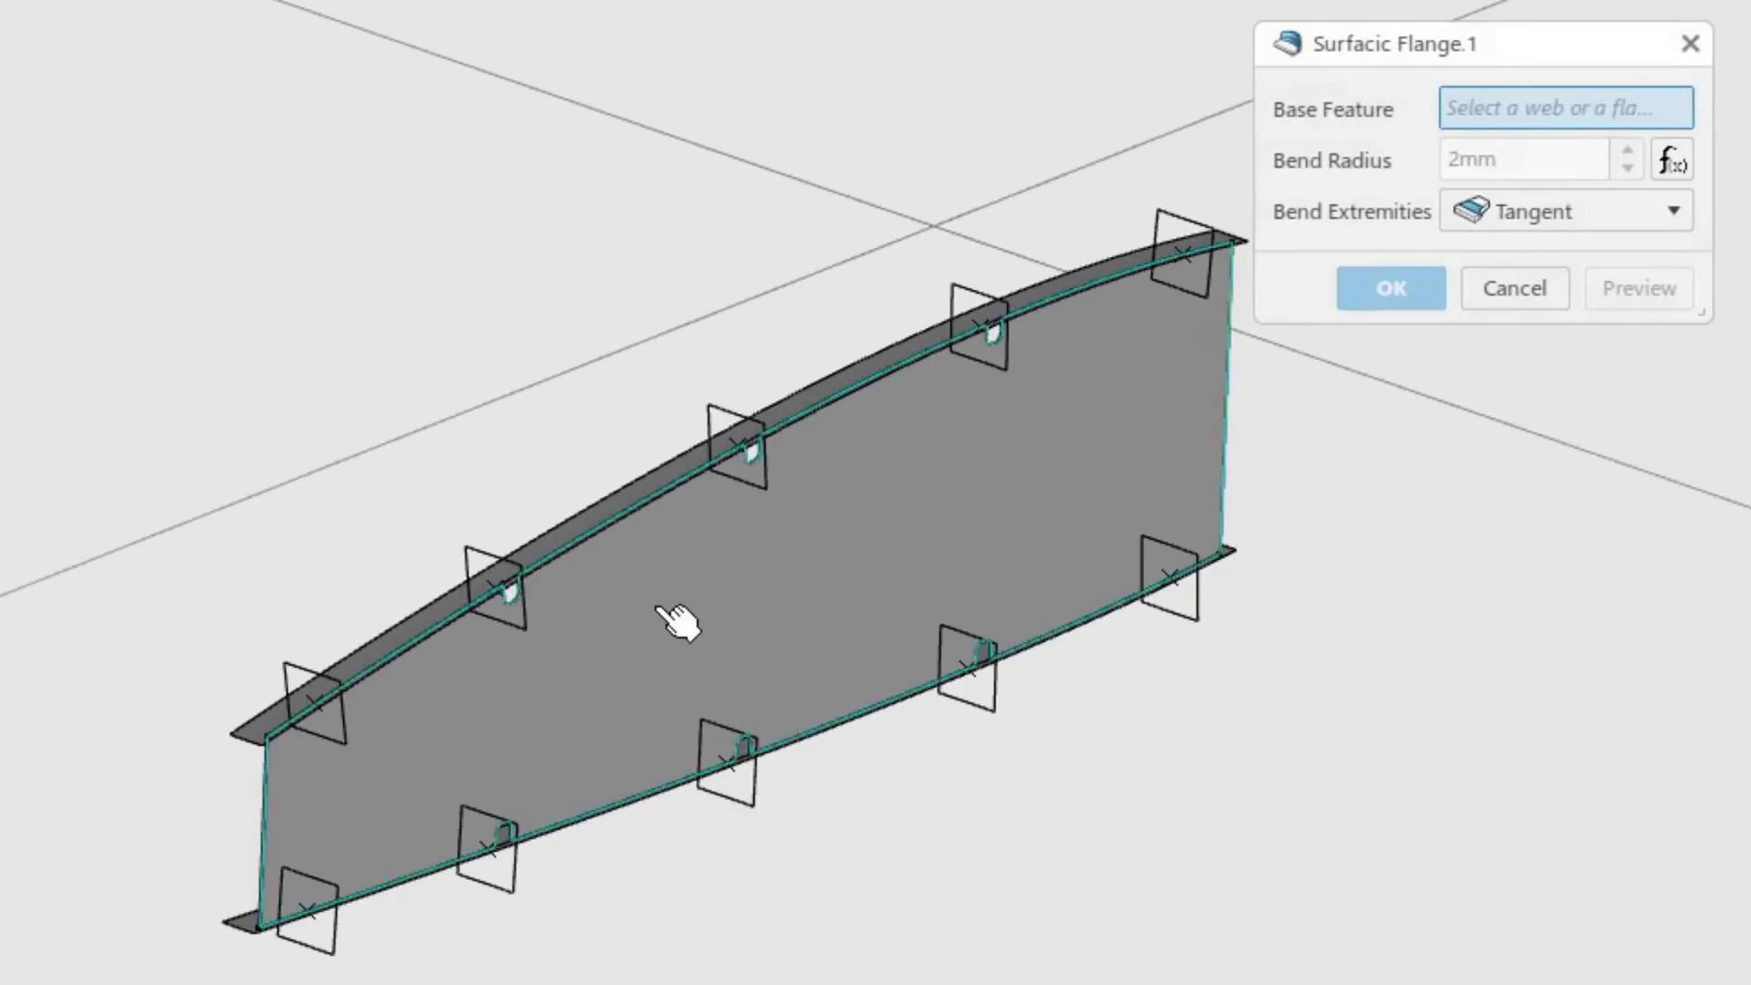
pyautogui.click(680, 623)
pyautogui.moveTo(762, 785); pyautogui.dragTo(1072, 638, button='middle')
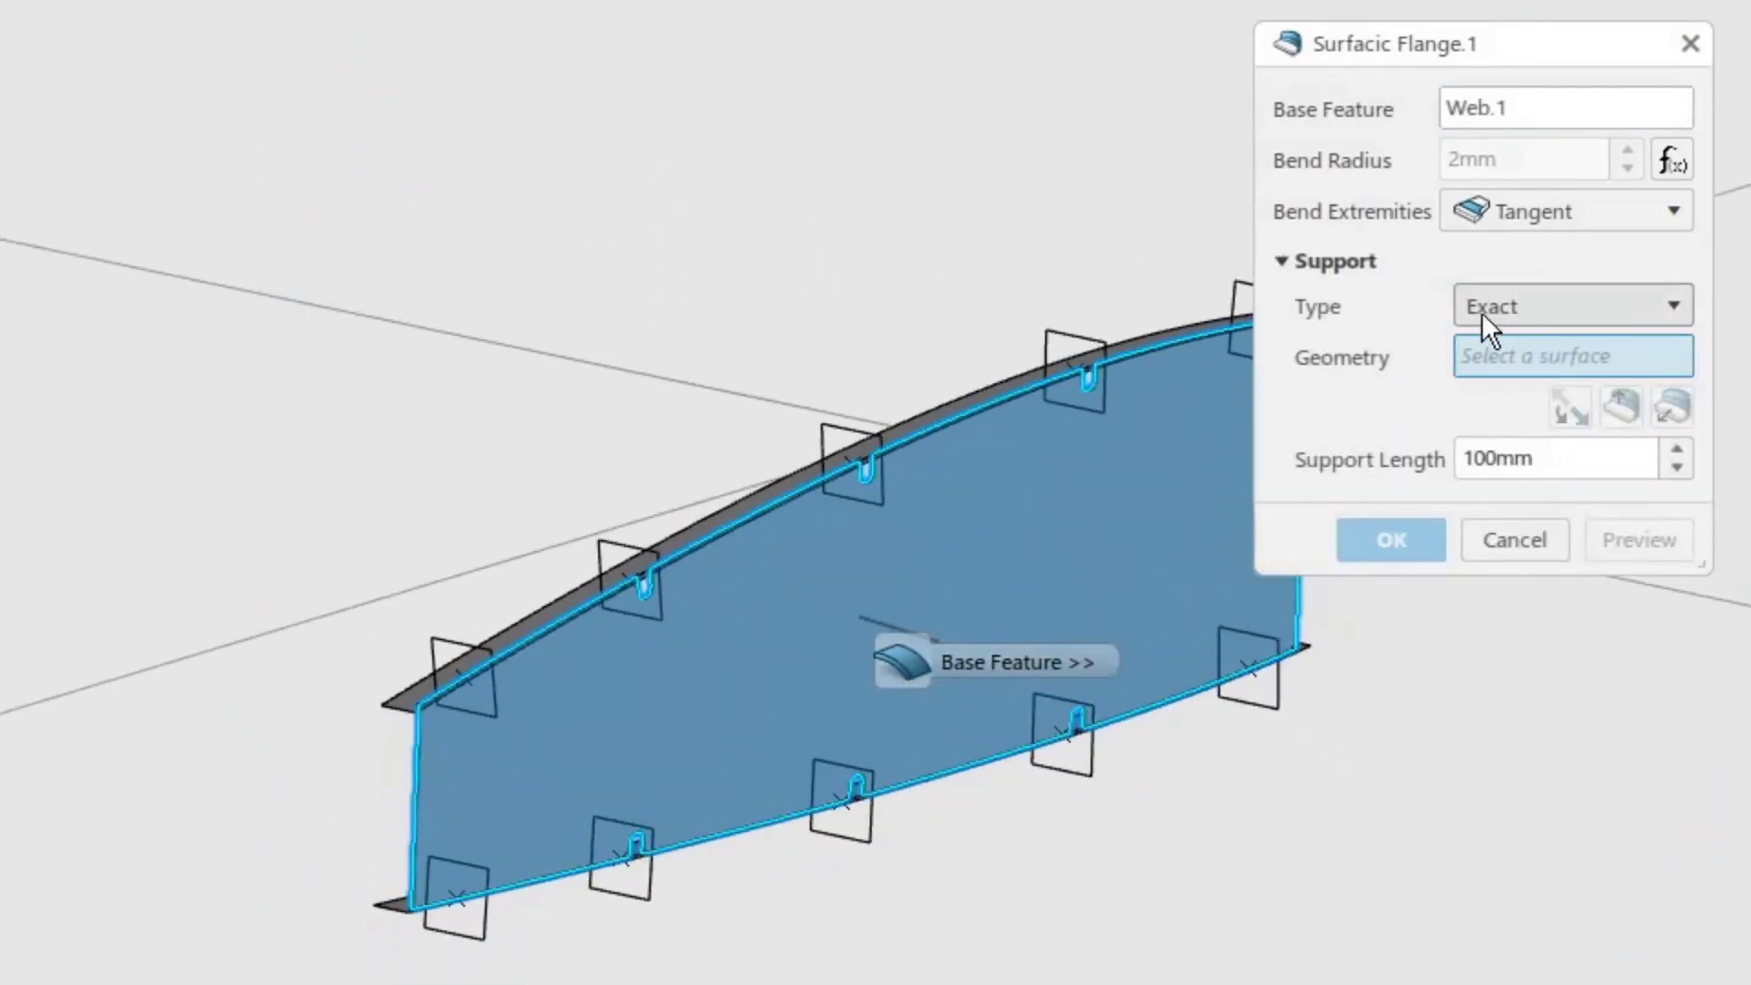
pyautogui.keyDown('ctrl'); pyautogui.moveTo(821, 666); pyautogui.dragTo(864, 393, button='middle'); pyautogui.keyUp('ctrl')
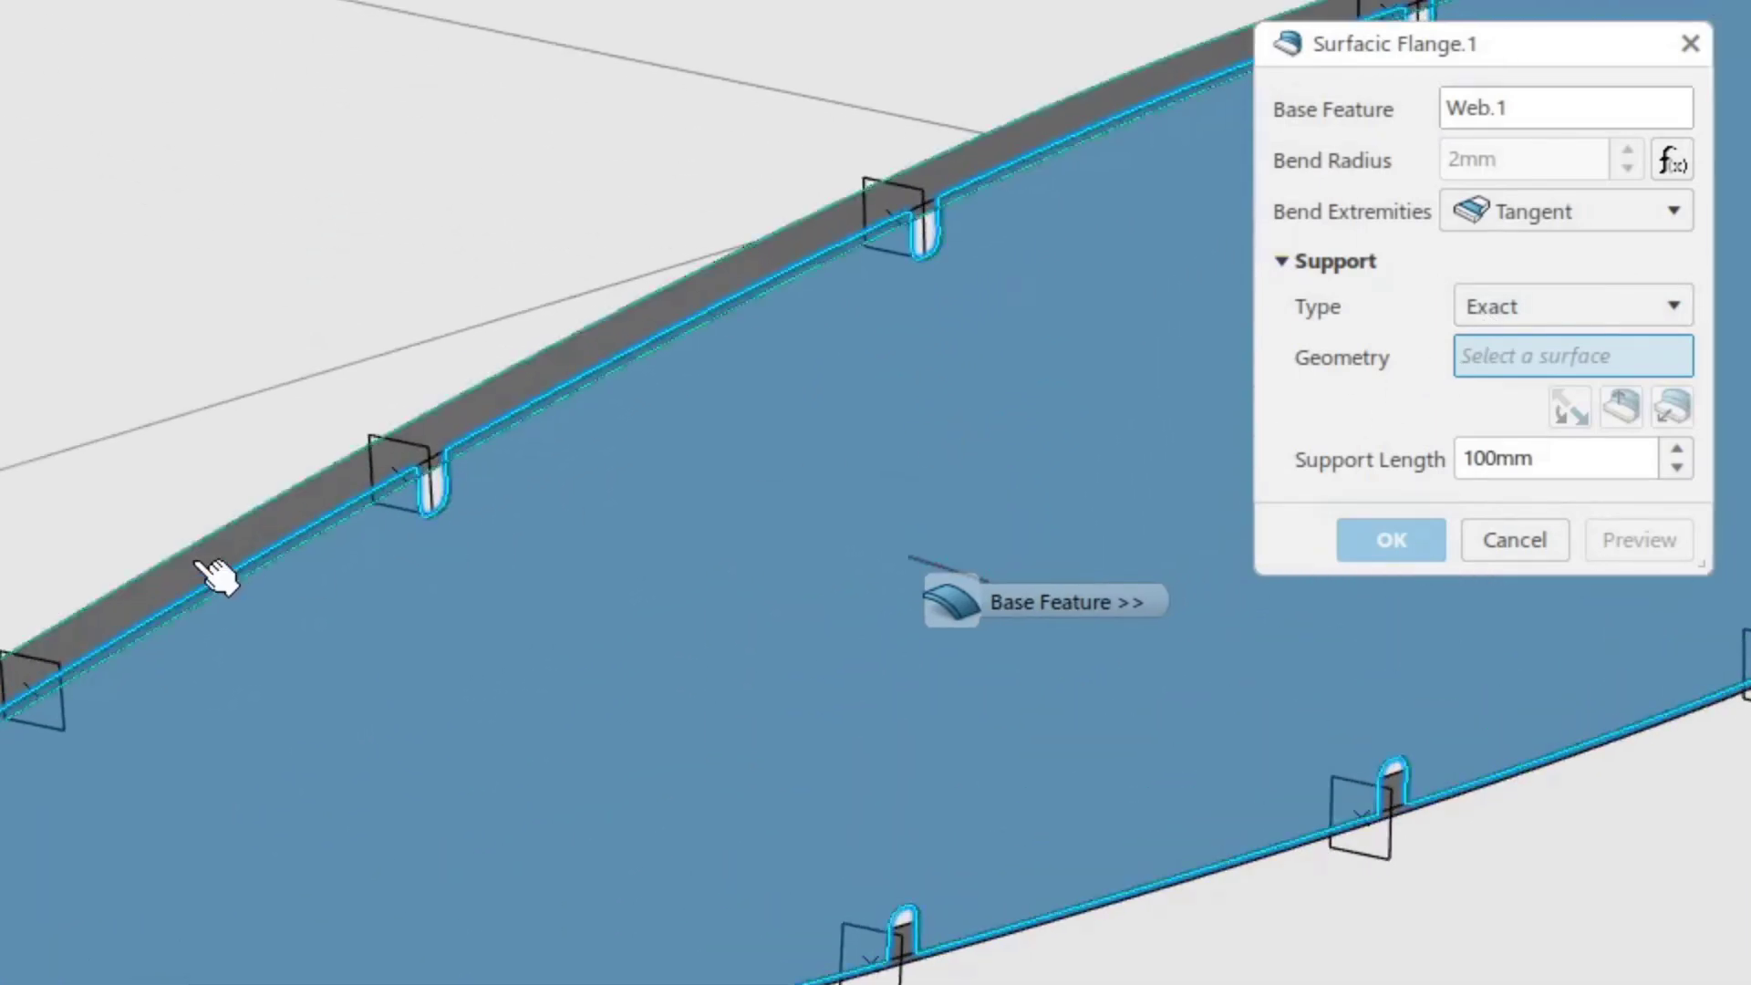
pyautogui.click(230, 573)
pyautogui.moveTo(716, 708); pyautogui.dragTo(1155, 587, button='middle')
# Set the flange's edge of part to a LengthFromOML of 15 mm.
pyautogui.click(1423, 514)
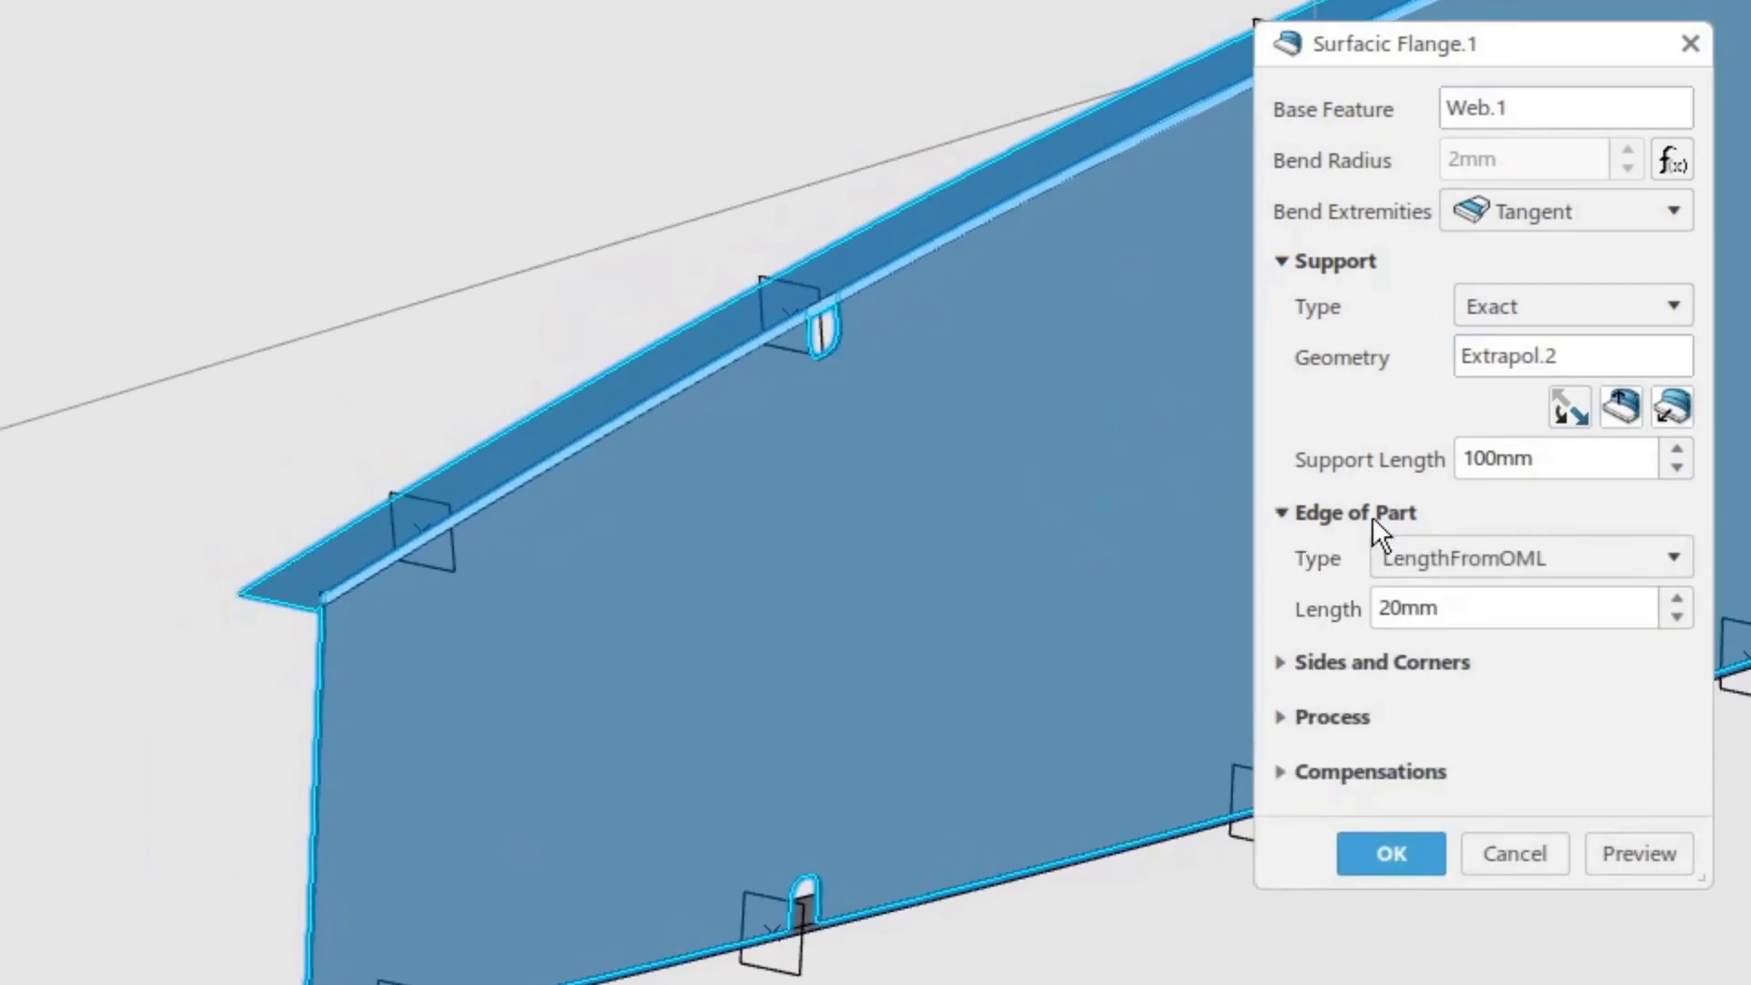
pyautogui.moveTo(1454, 608); pyautogui.dragTo(1330, 606)
pyautogui.write('15')
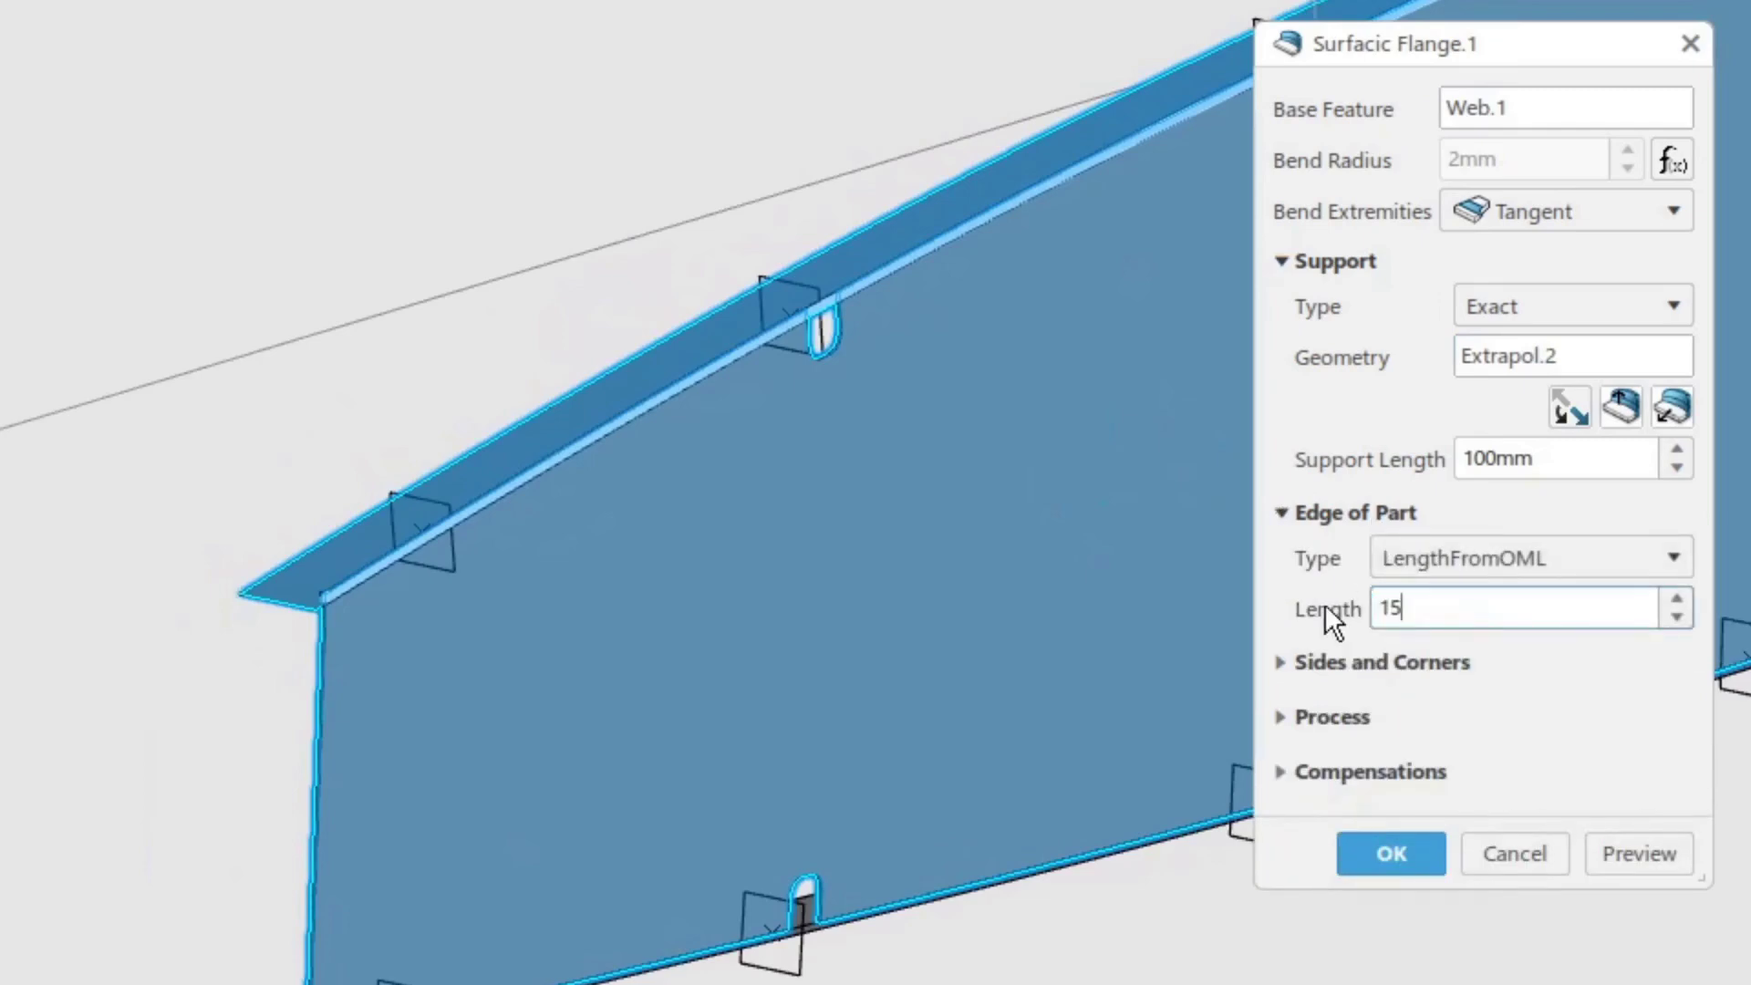
# Reverse the upper flange's material direction and its surfacic flange direction.
pyautogui.moveTo(969, 476); pyautogui.dragTo(483, 622, button='middle')
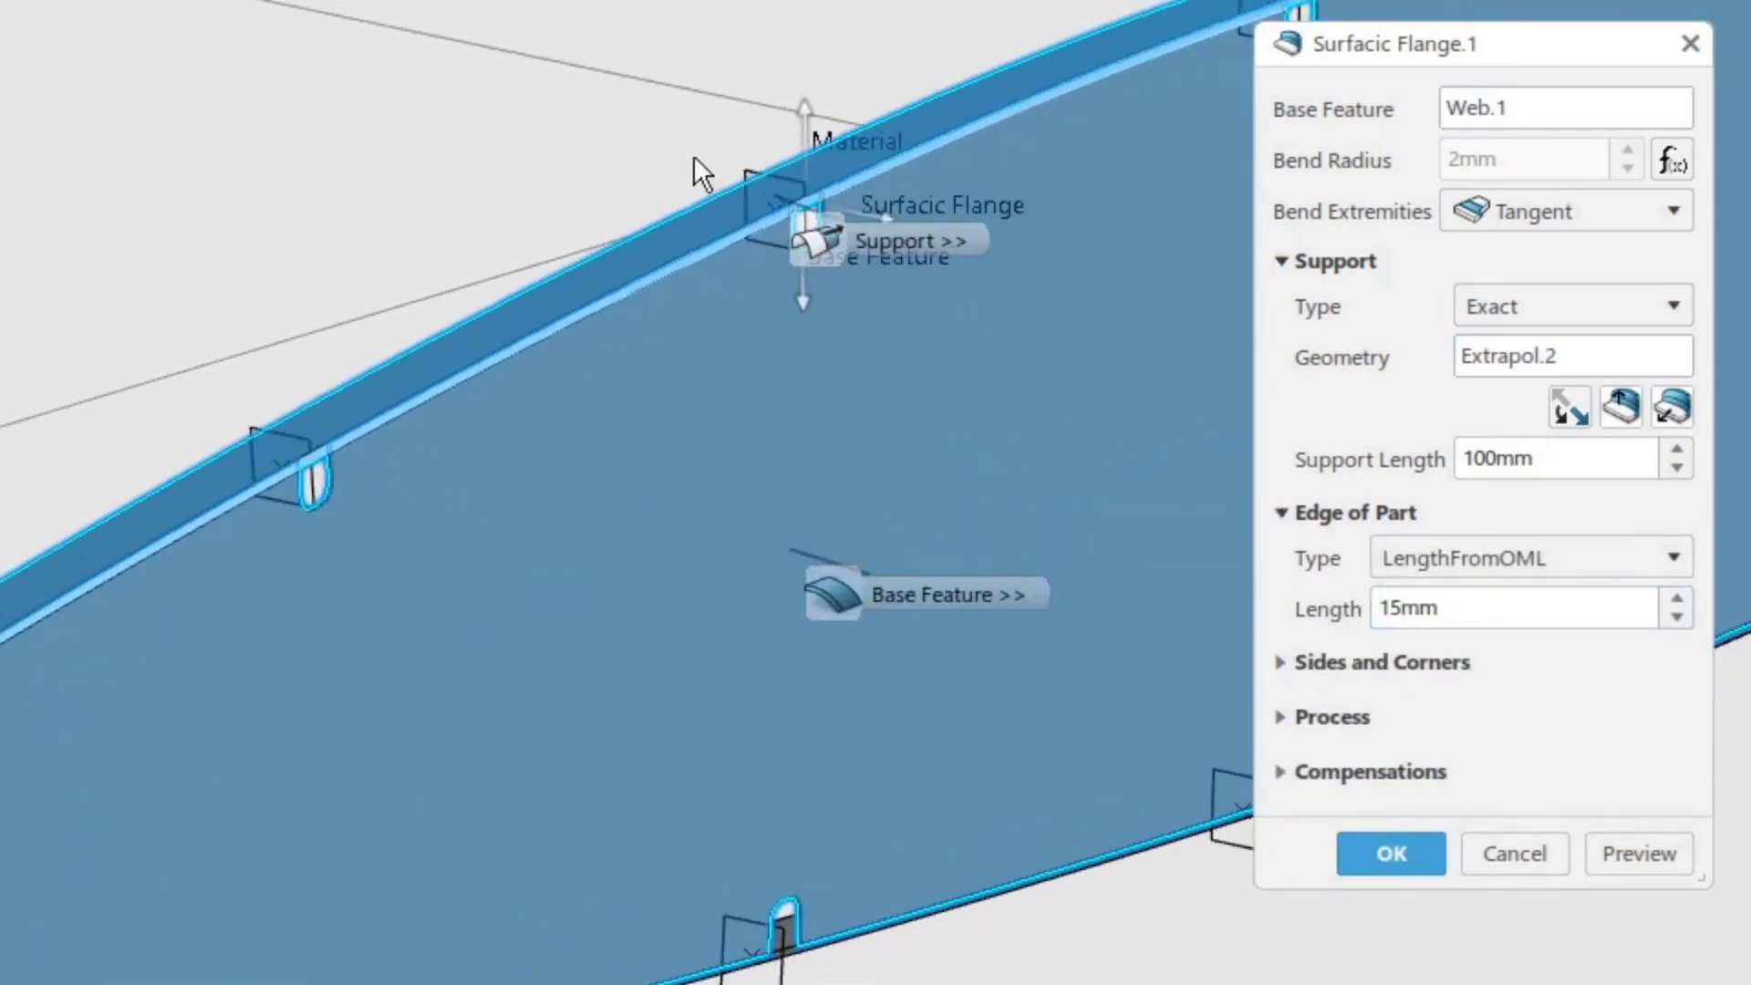
pyautogui.click(803, 117)
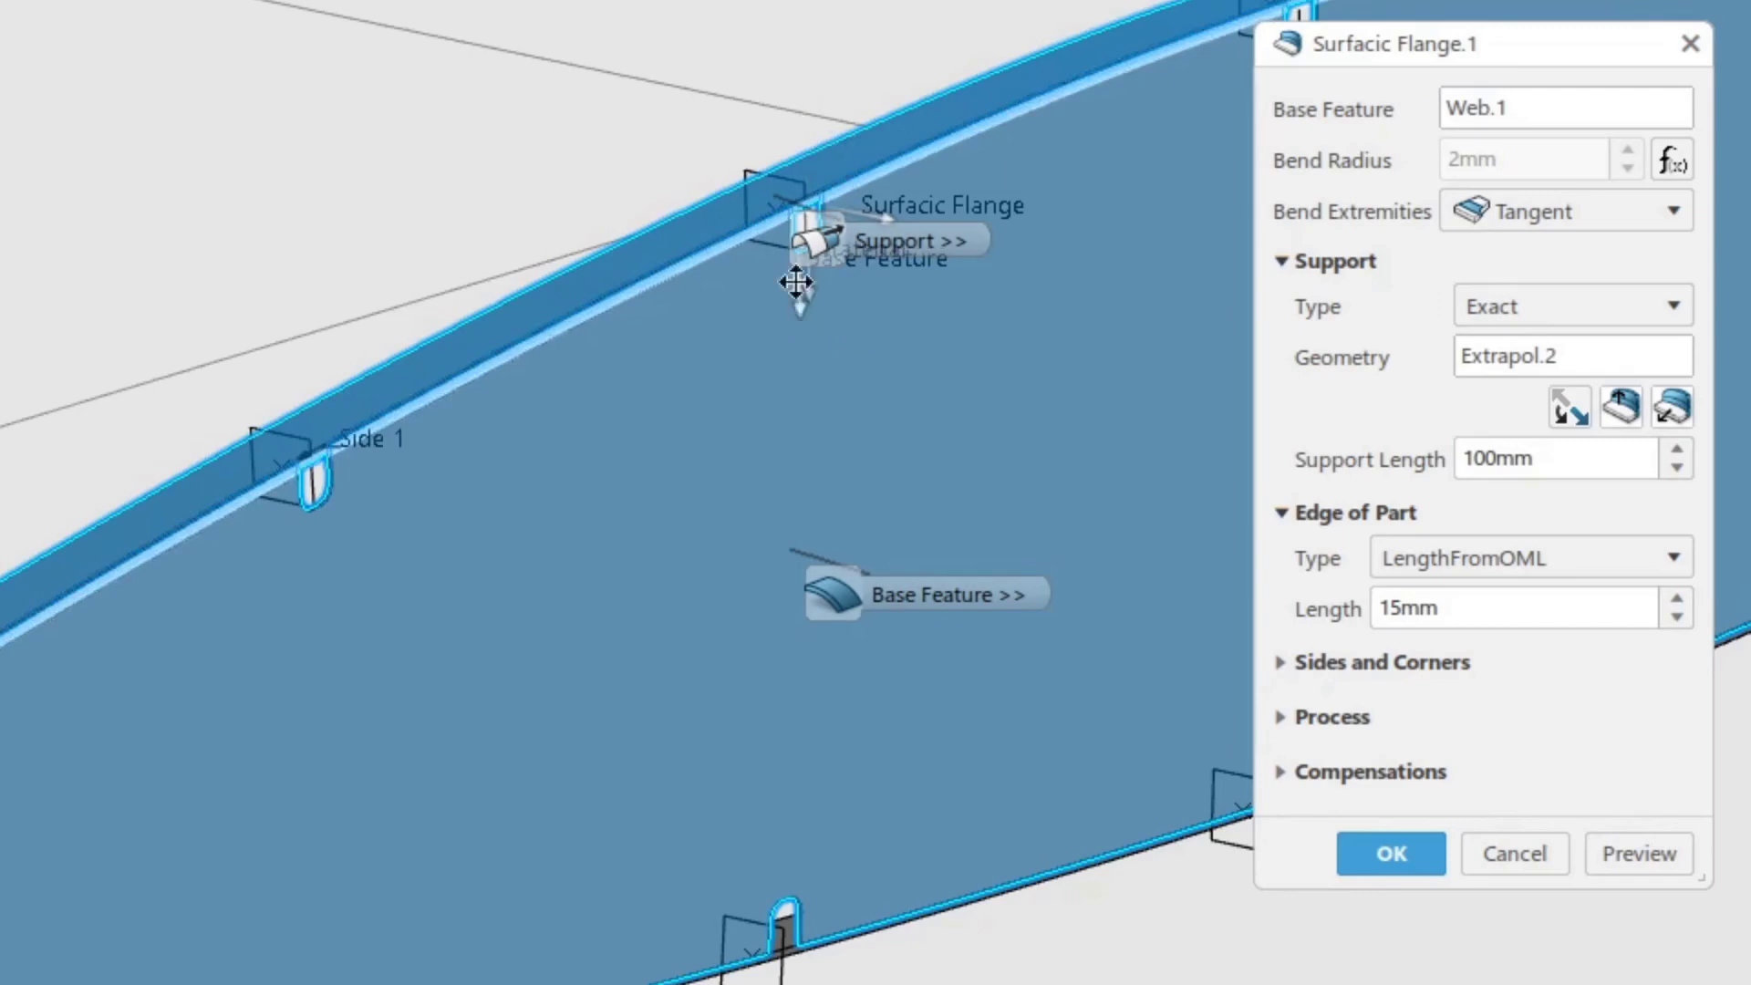
pyautogui.moveTo(827, 252); pyautogui.dragTo(669, 381)
pyautogui.moveTo(889, 239); pyautogui.dragTo(780, 216)
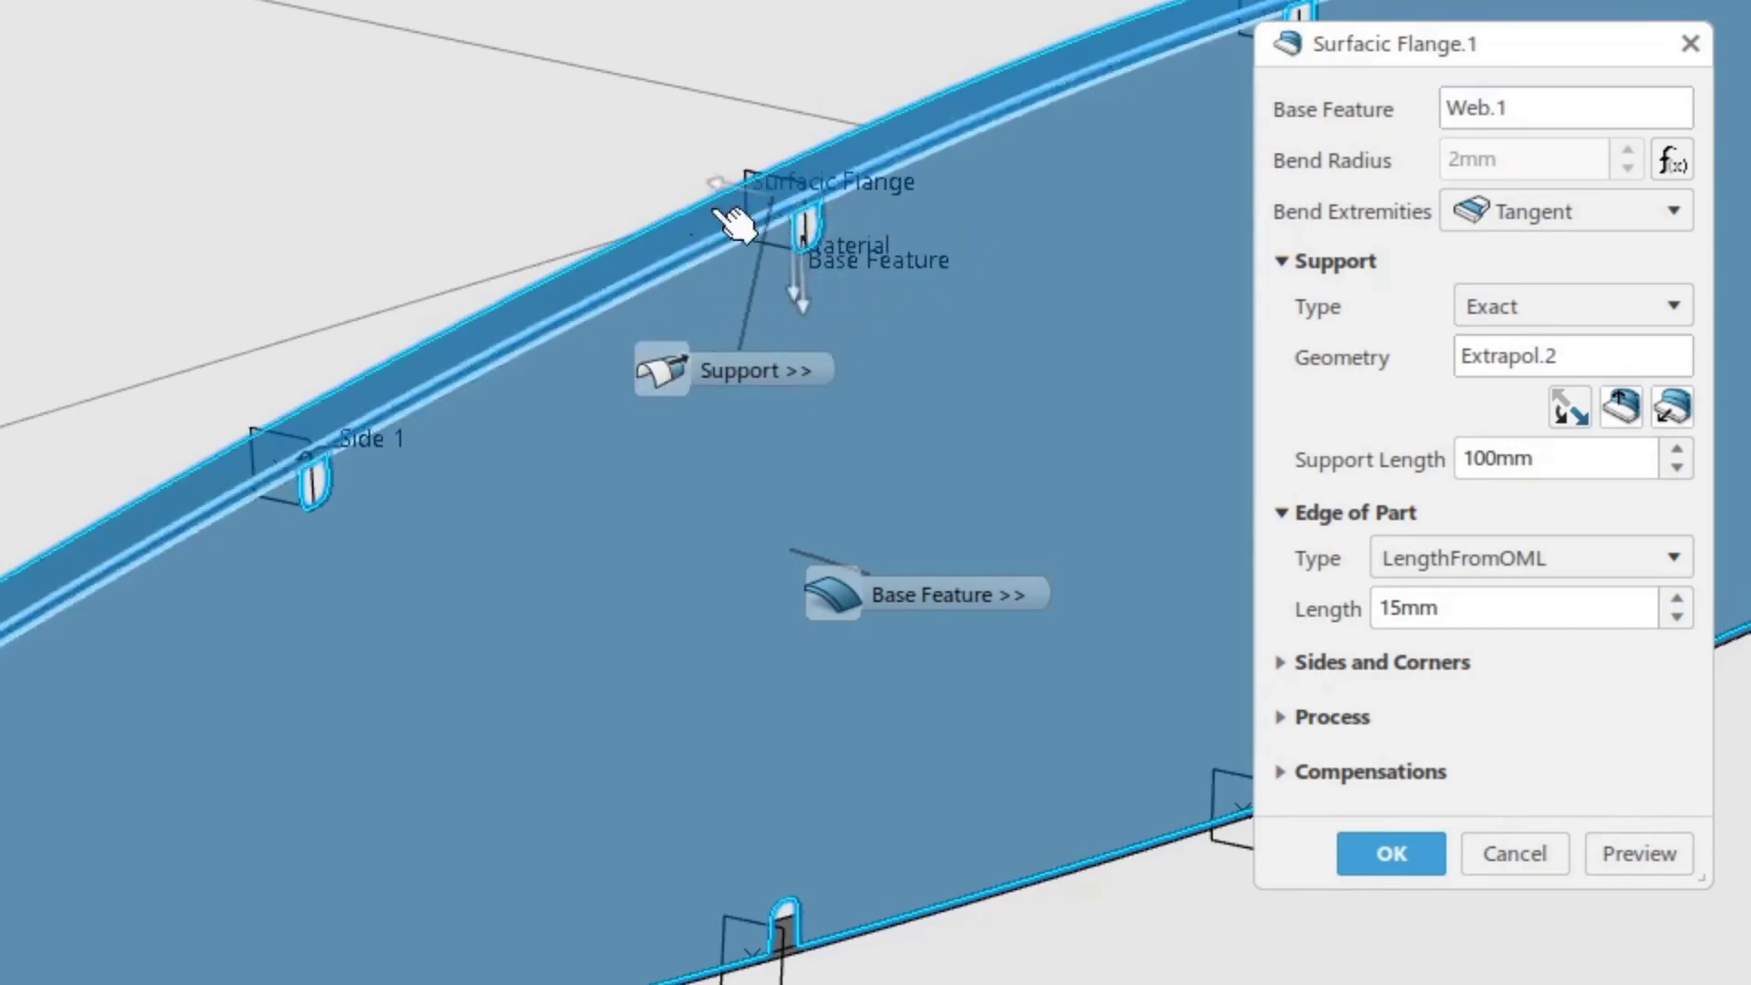
# Confirm the surfacic flange definition to create the flange on the web's upper front edge.
pyautogui.moveTo(750, 470); pyautogui.dragTo(1076, 555, button='middle')
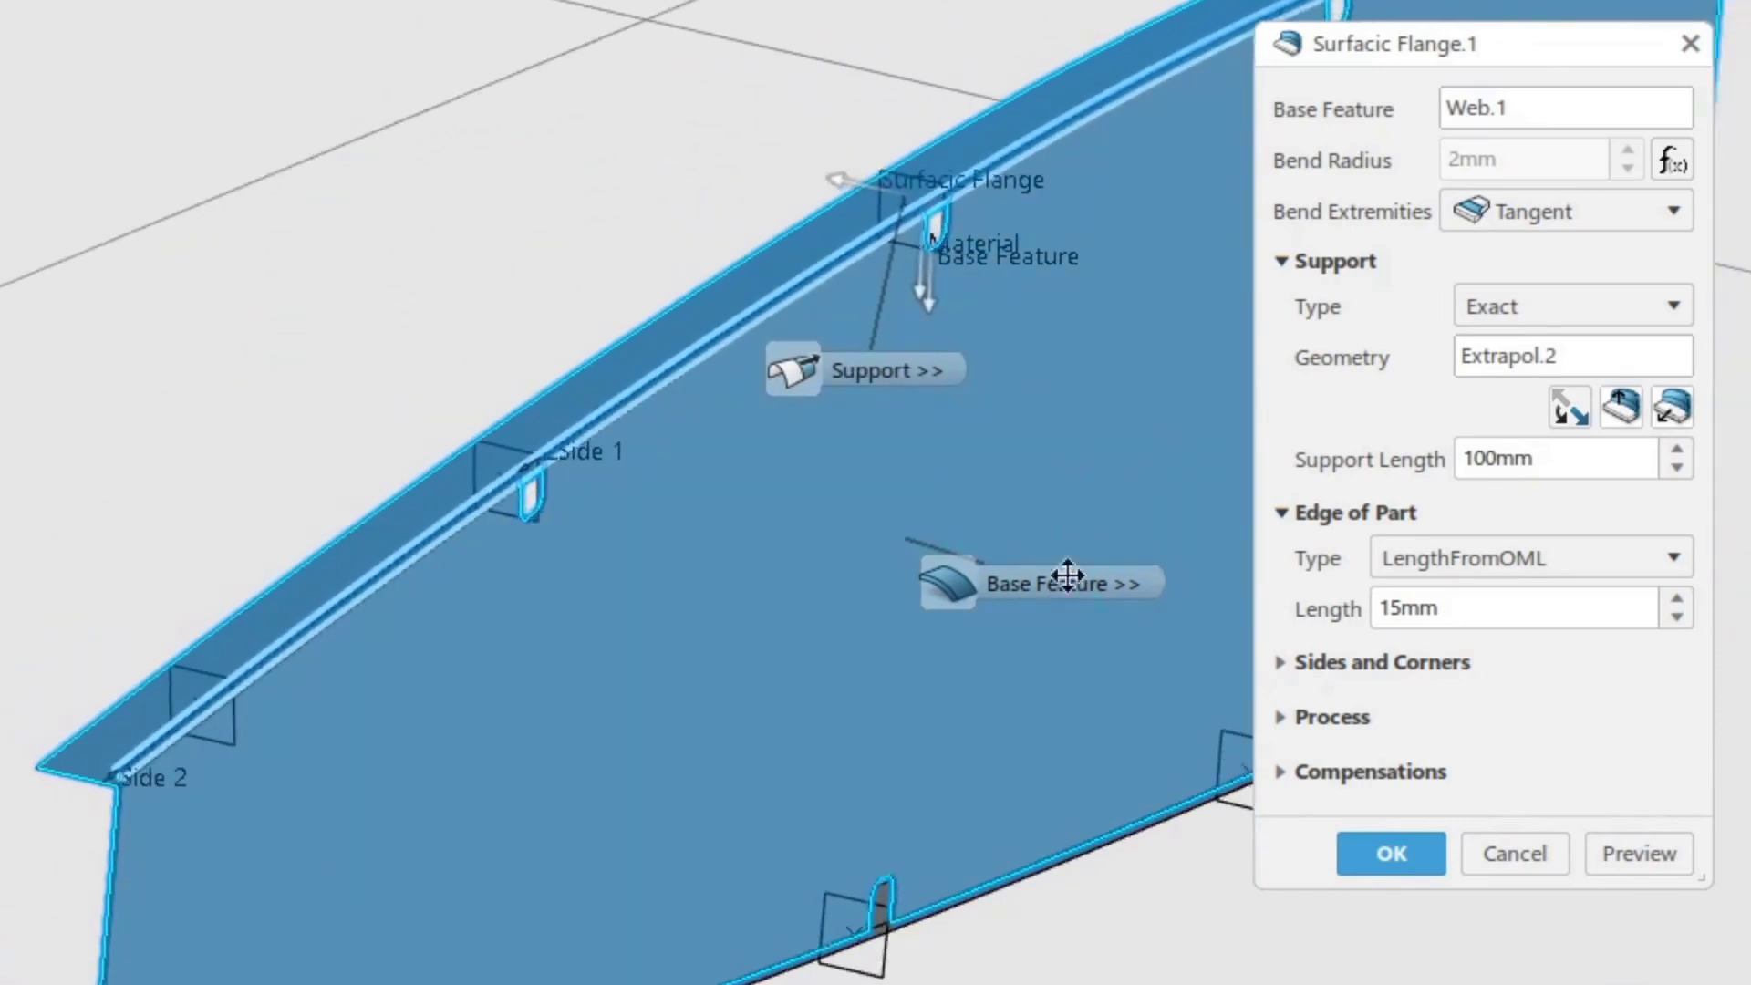
pyautogui.moveTo(1005, 652); pyautogui.dragTo(973, 673, button='middle')
pyautogui.click(1400, 857)
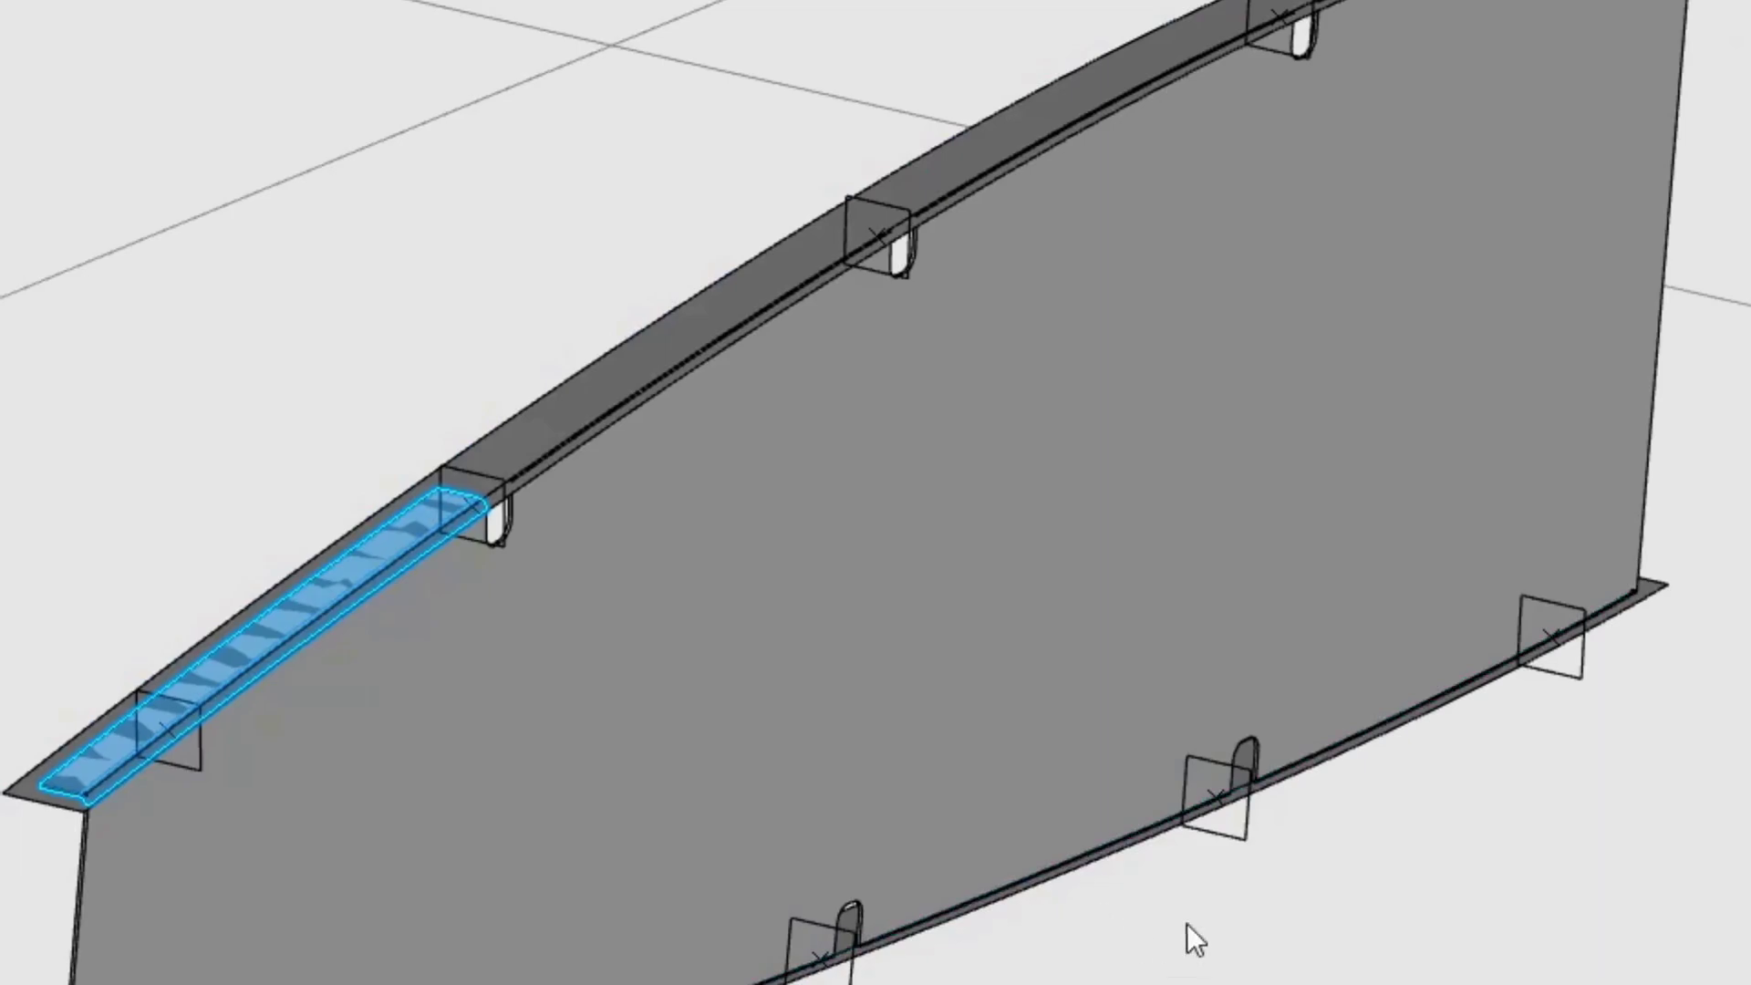
# Hide the Main Feature References to examine the new upper flange on the web, and show them again.
pyautogui.click(59, 188)
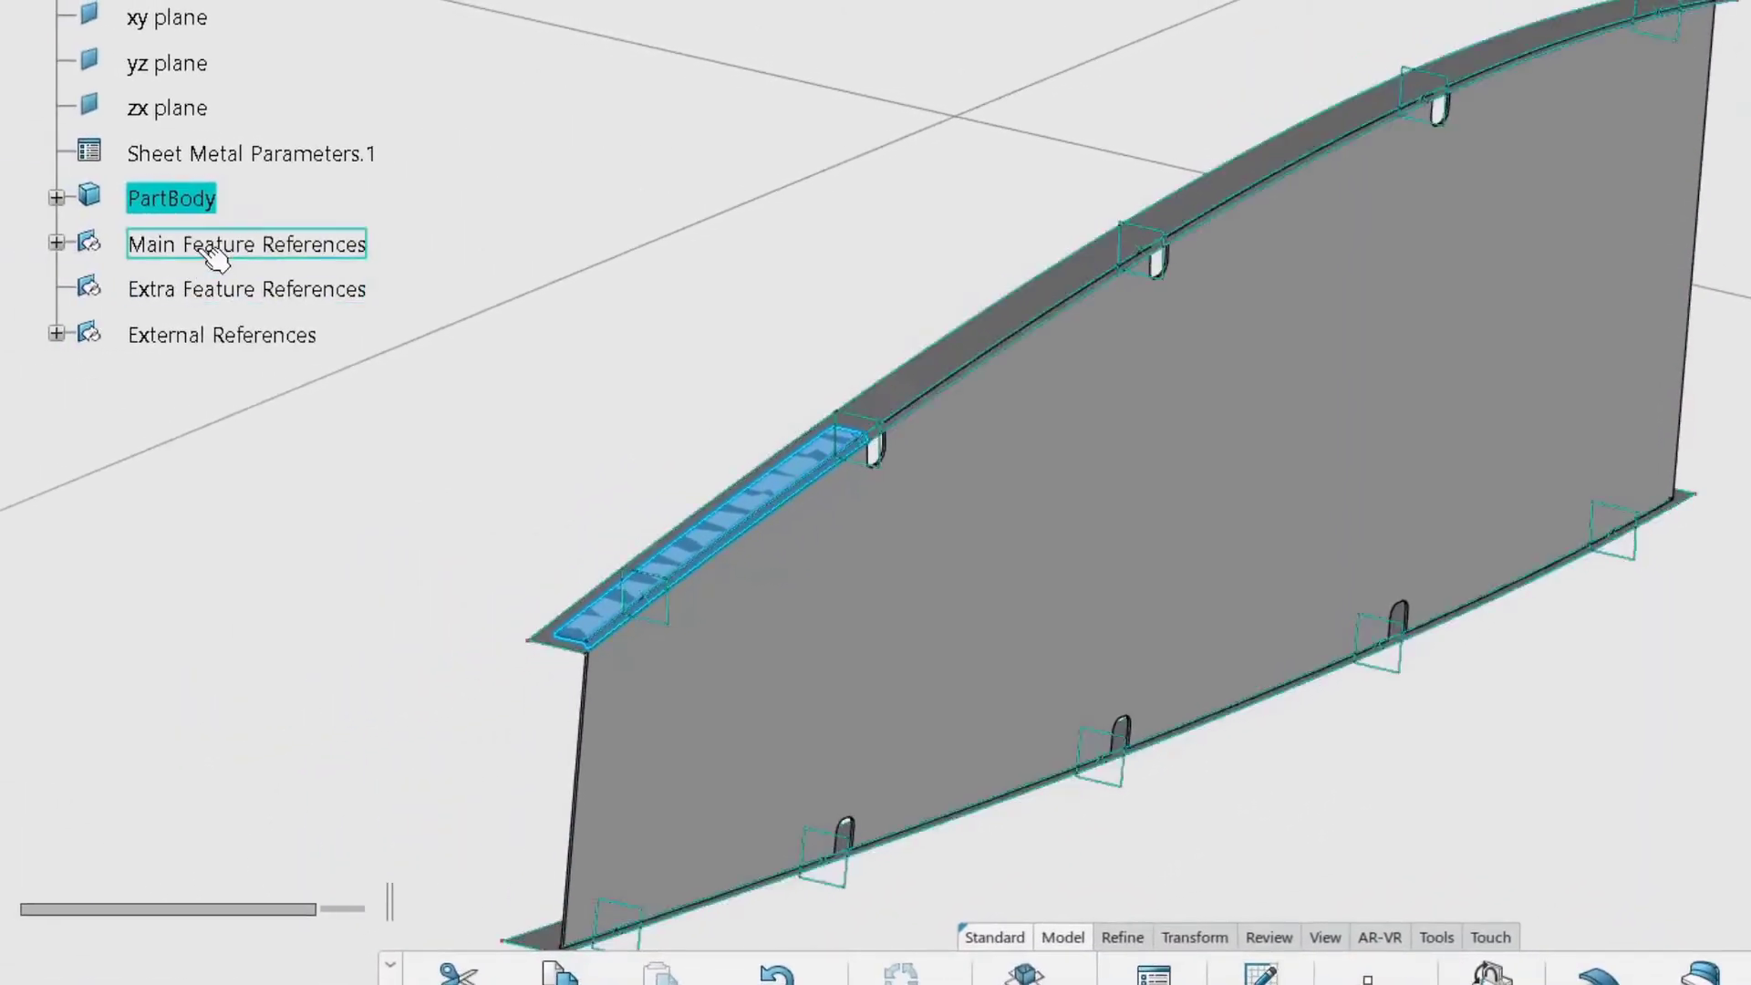
pyautogui.rightClick(216, 258)
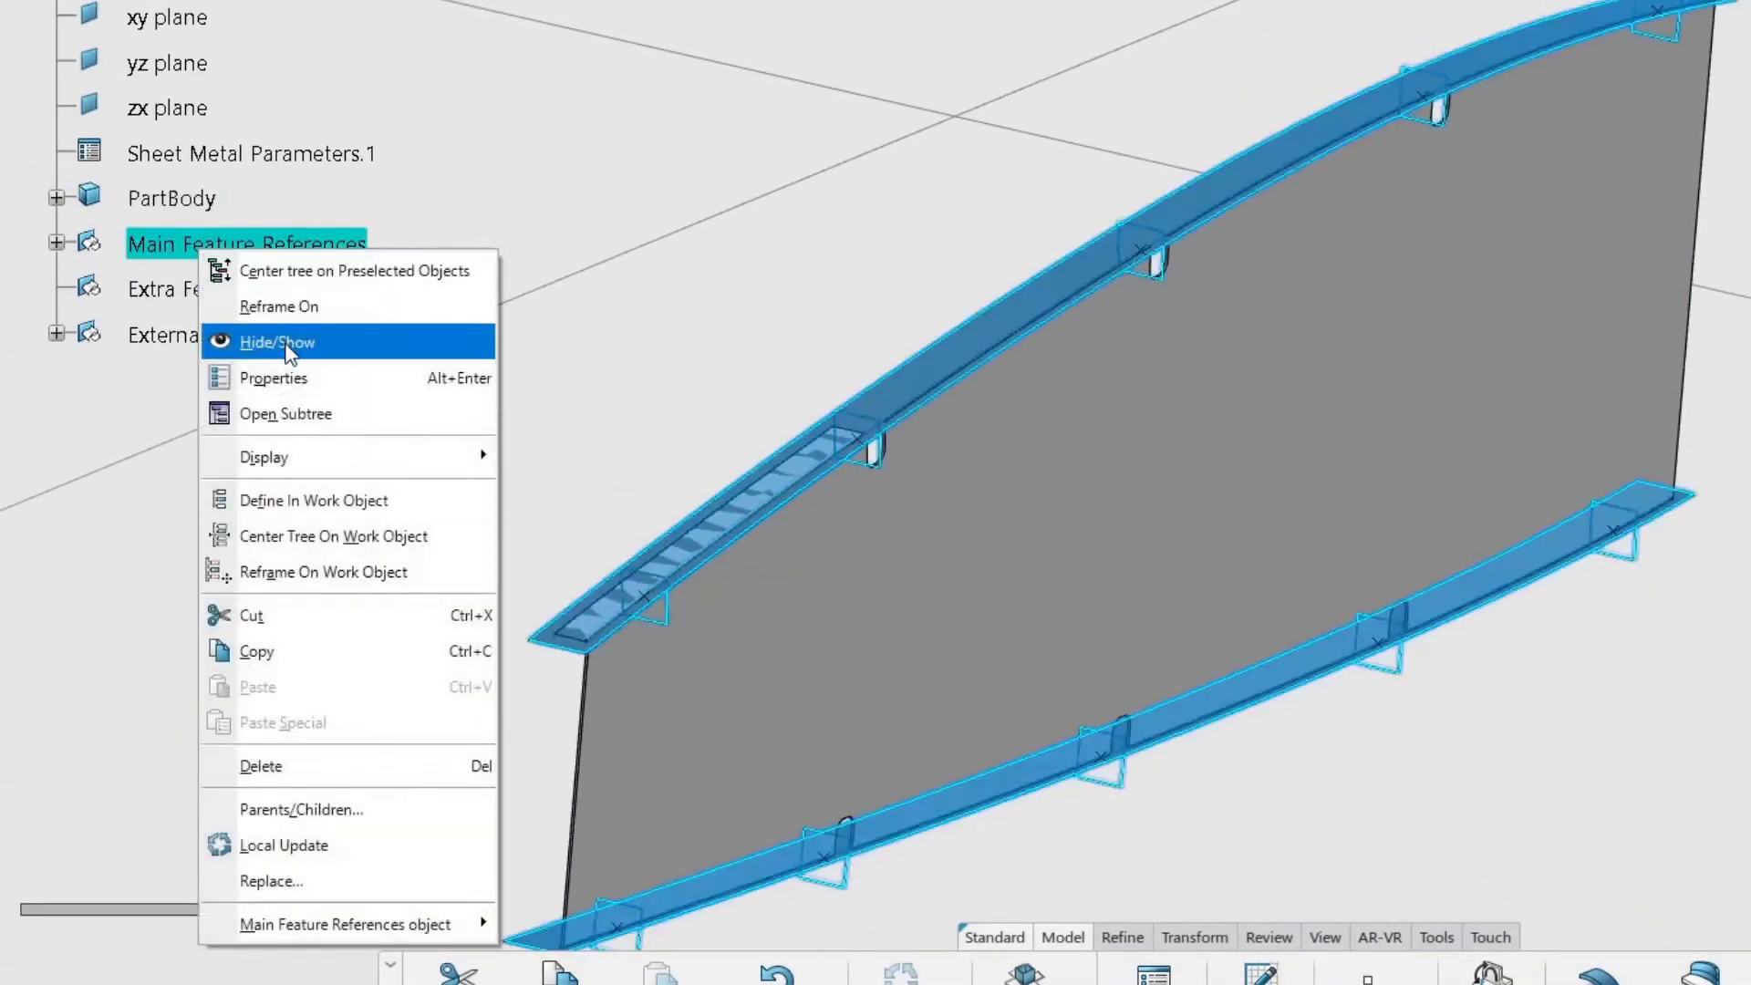
pyautogui.click(264, 340)
pyautogui.scroll(3, 1044, 676)
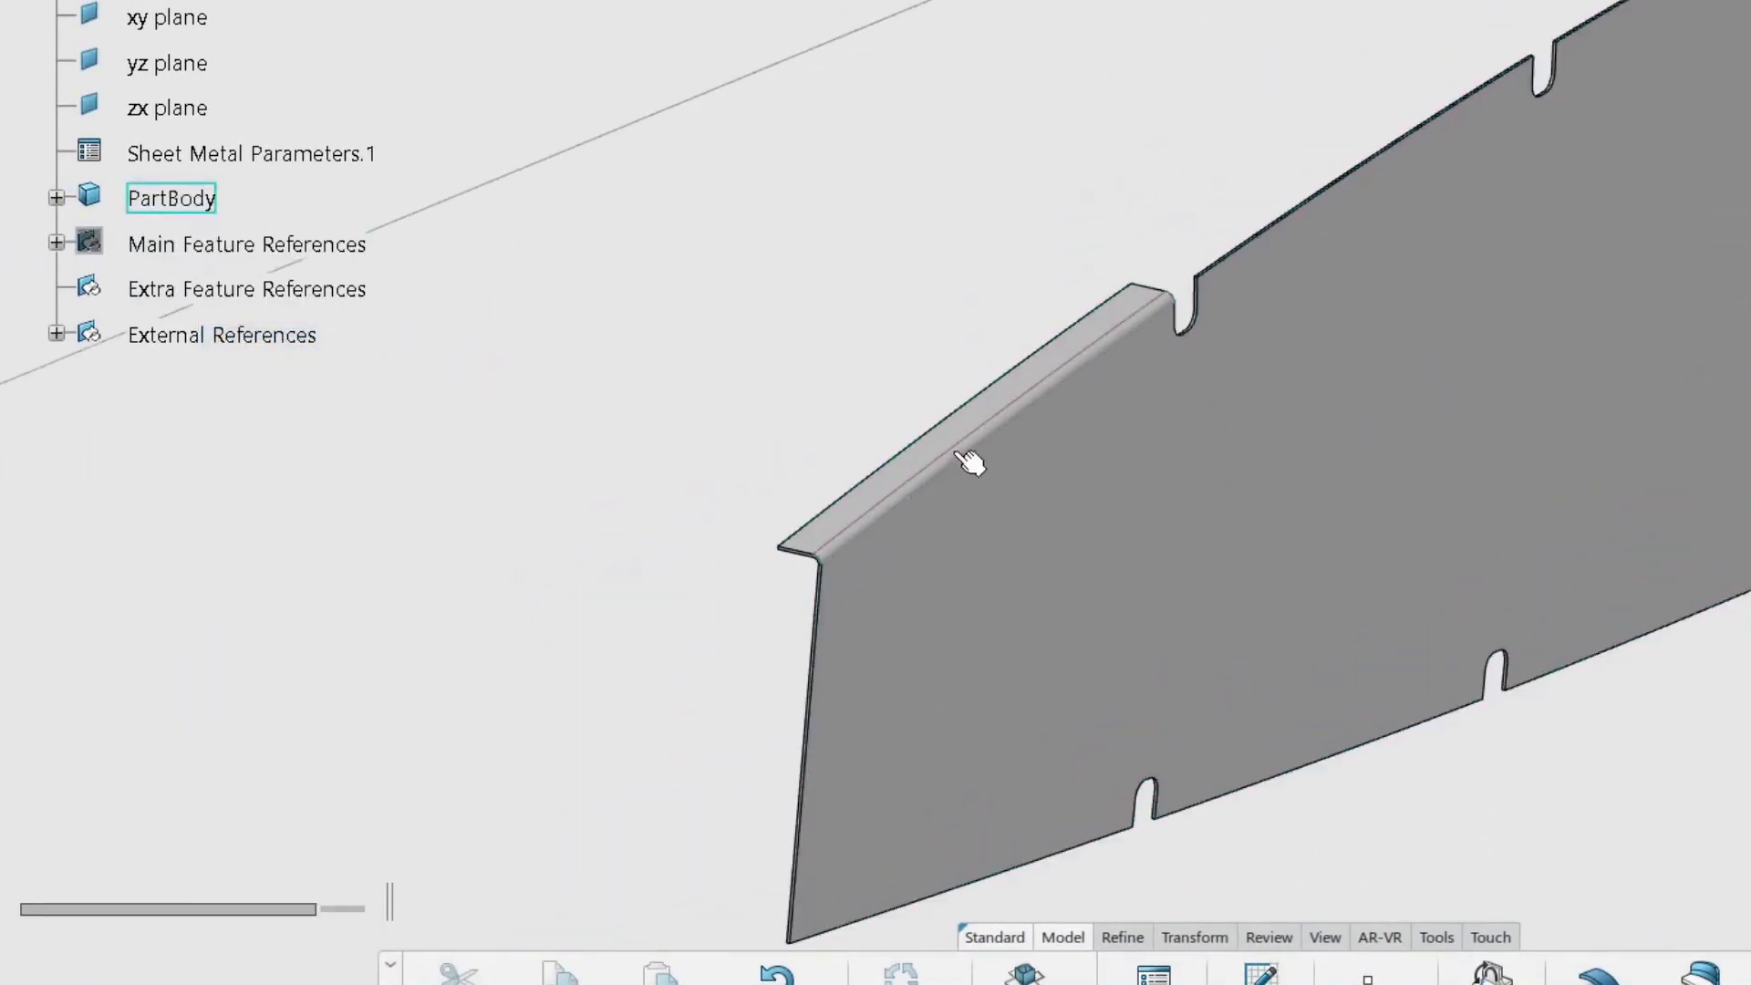
pyautogui.moveTo(1071, 653); pyautogui.dragTo(1291, 613, button='middle')
pyautogui.scroll(-5, 1184, 539)
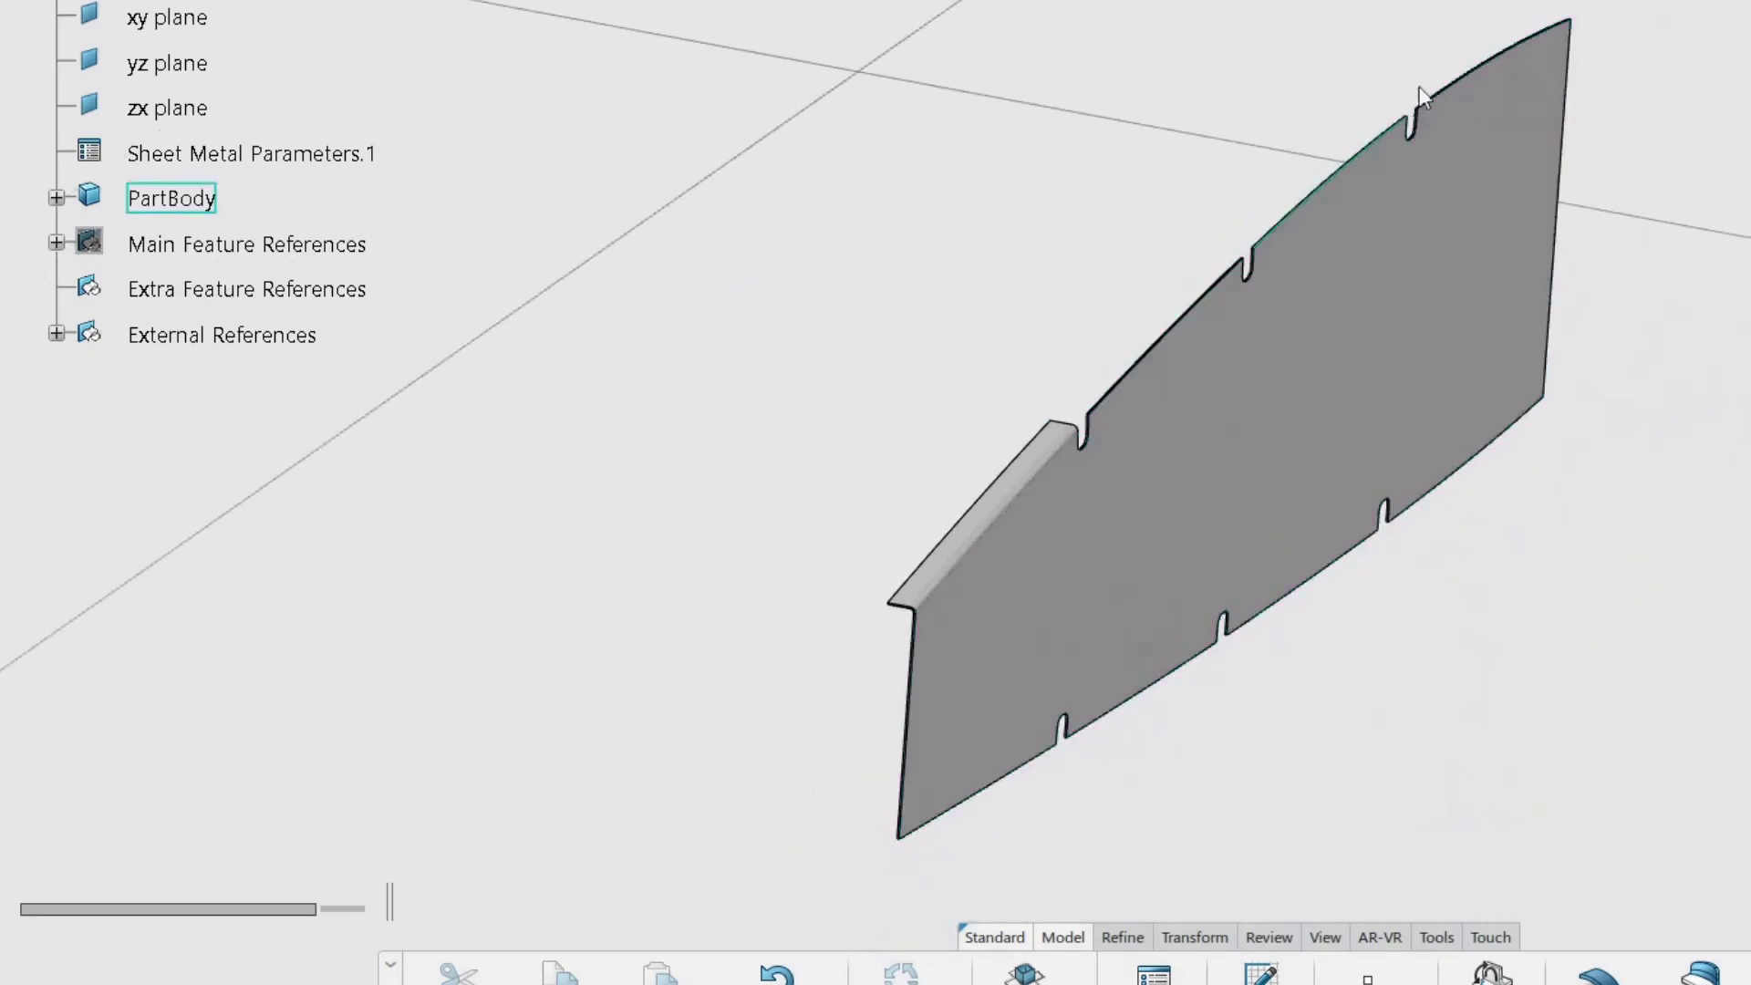
pyautogui.moveTo(1497, 173)
pyautogui.mouseDown(button='middle')
pyautogui.moveTo(1450, 474)
pyautogui.moveTo(1348, 528)
pyautogui.mouseUp(button='middle')
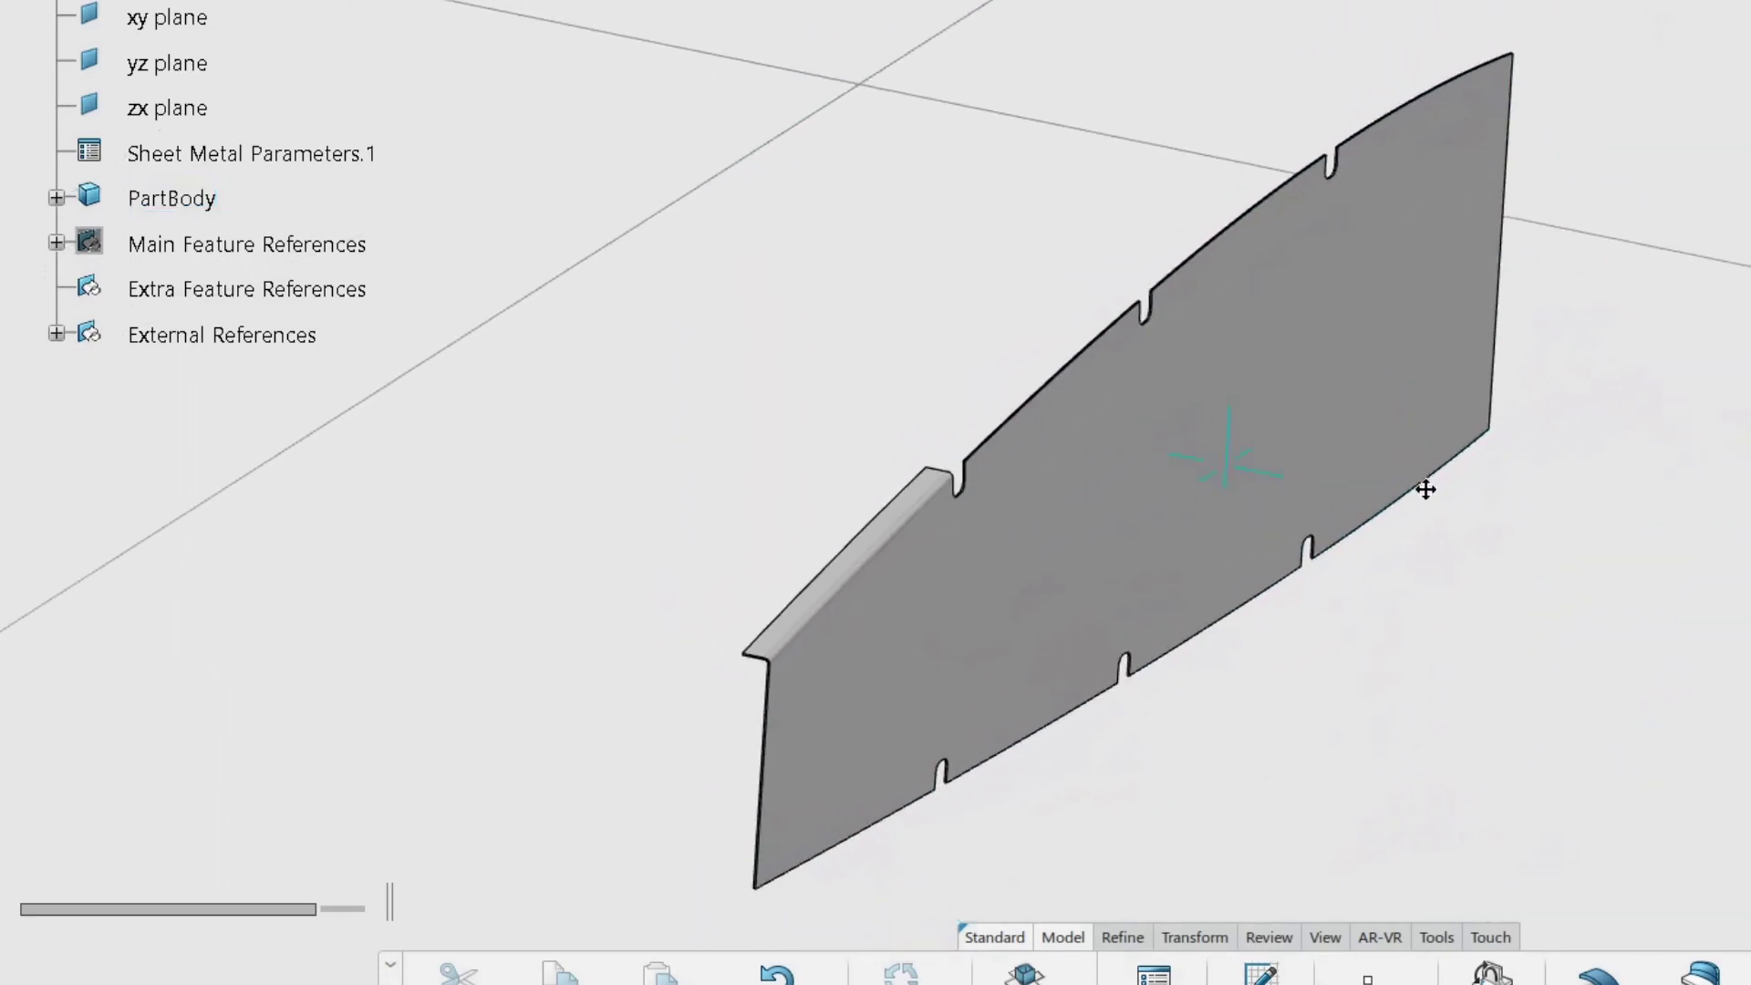
pyautogui.rightClick(289, 252)
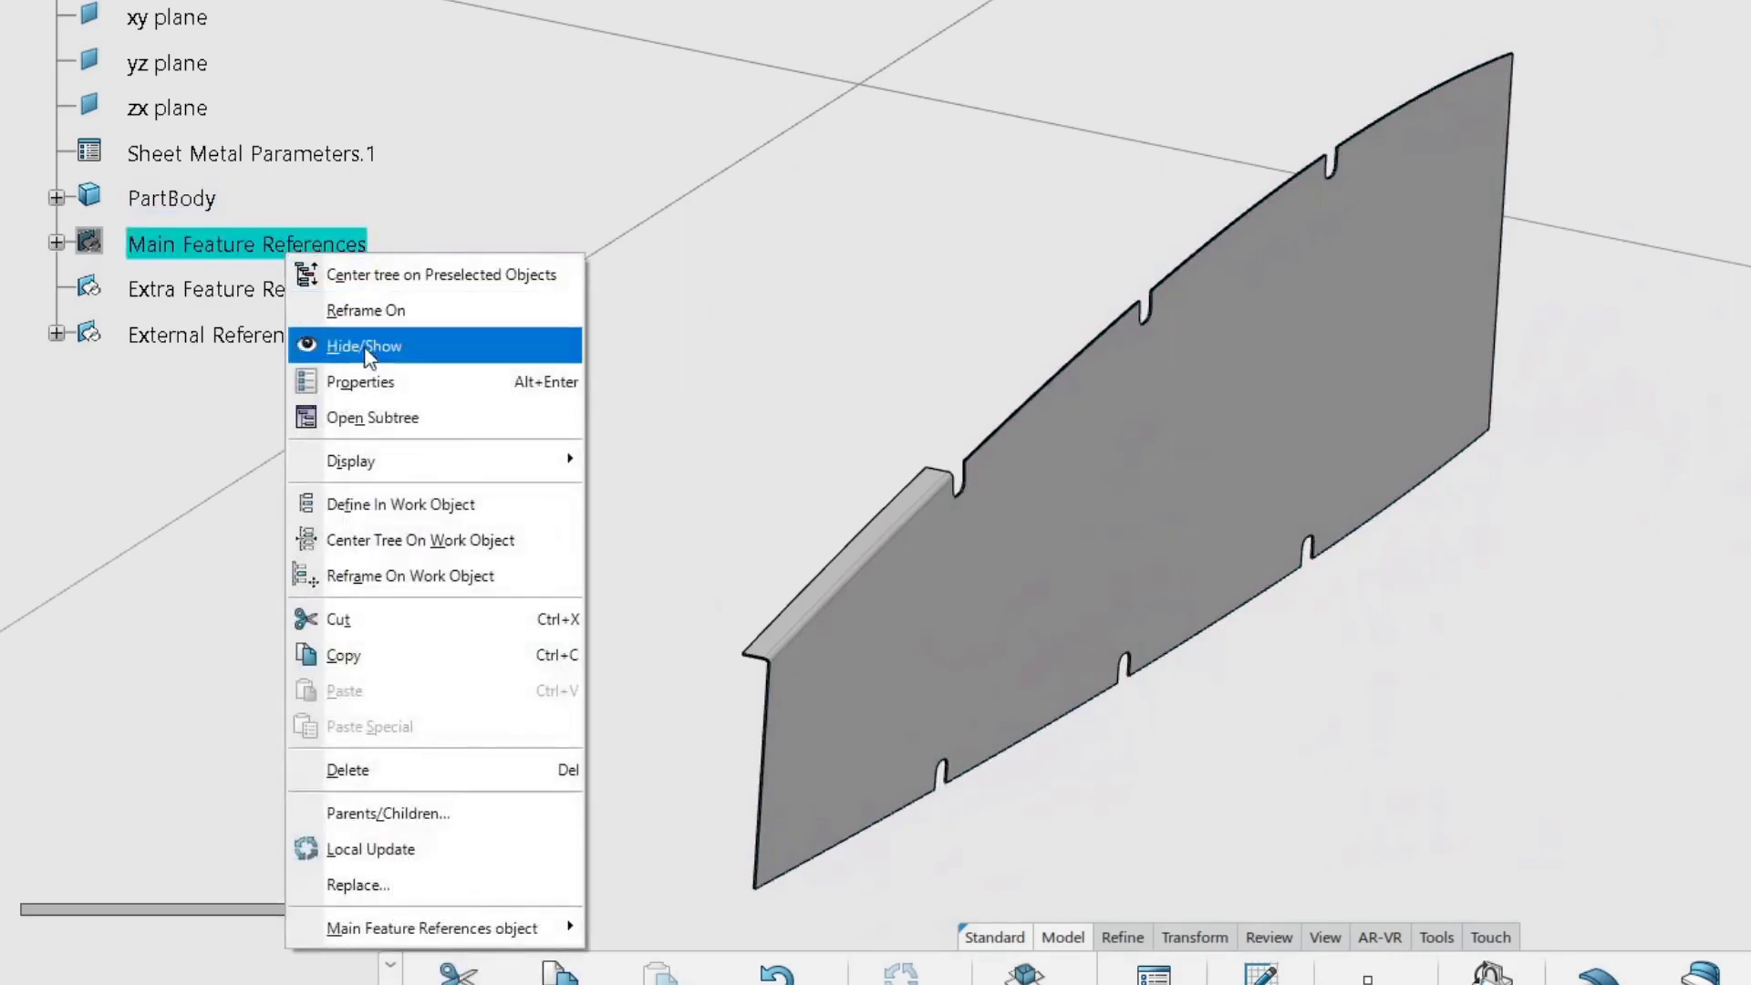
pyautogui.click(369, 349)
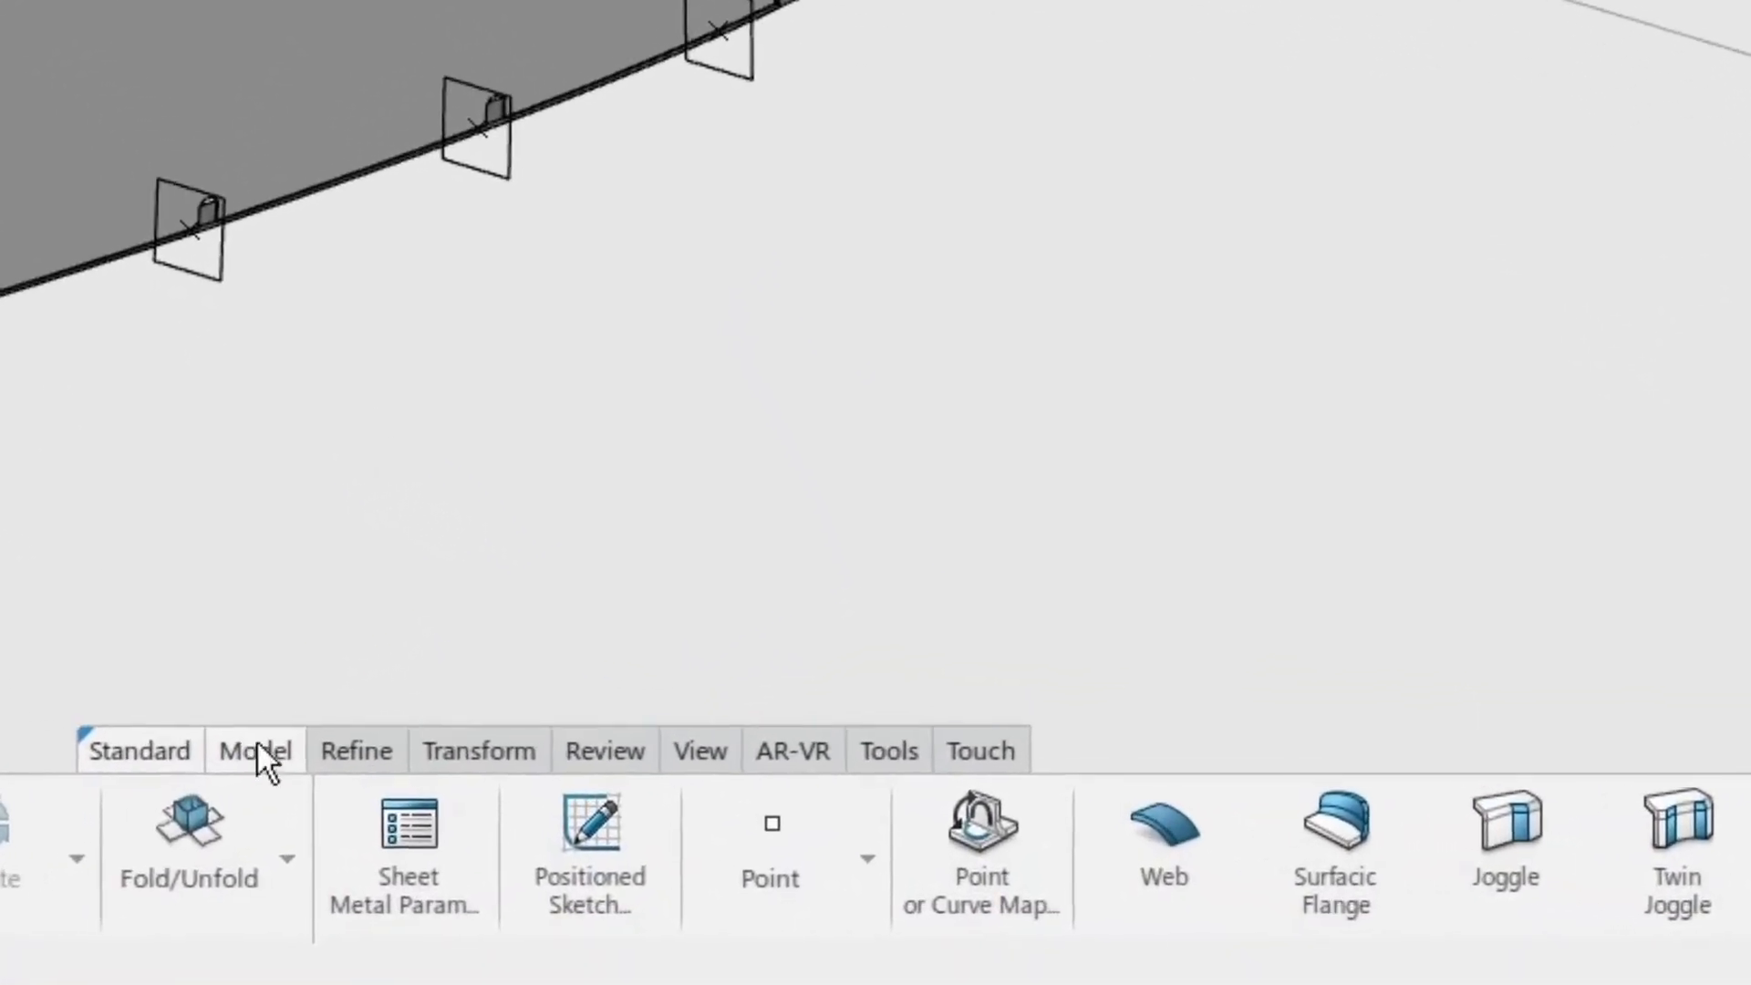
# Start a Joggle with Surfacic Flange.1 as support and Plane.5, near the flange's front end, as joggle plane.
pyautogui.click(1504, 834)
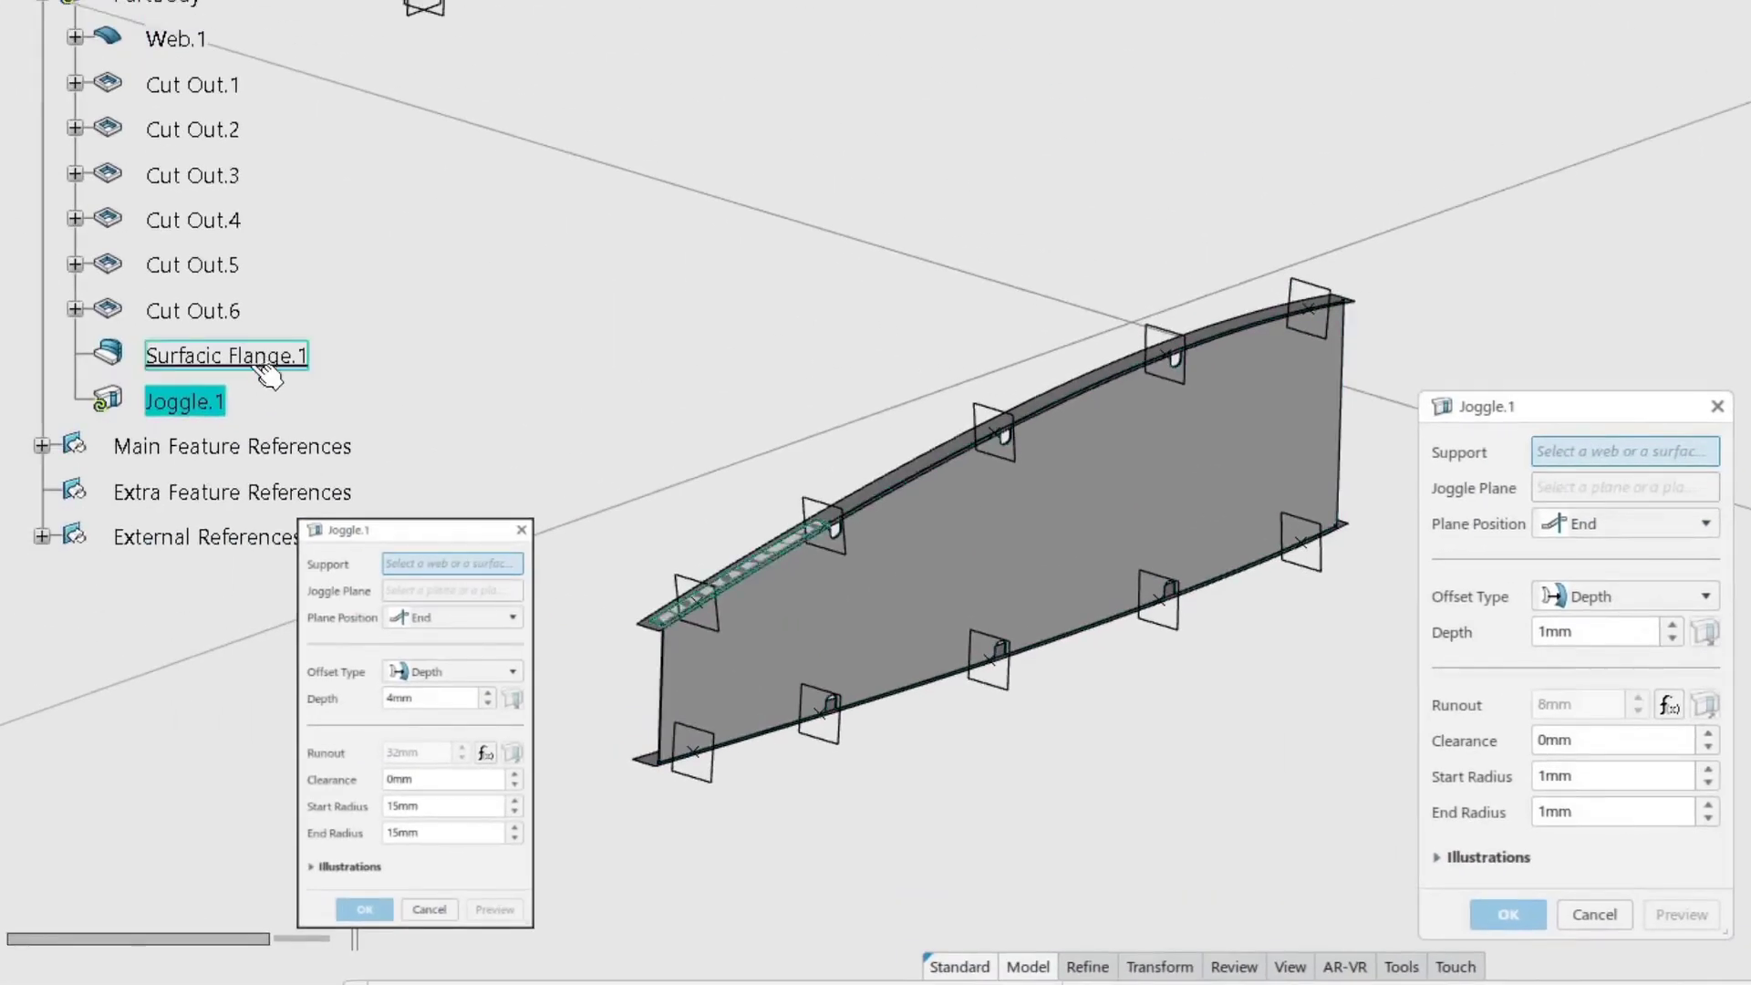
pyautogui.click(271, 363)
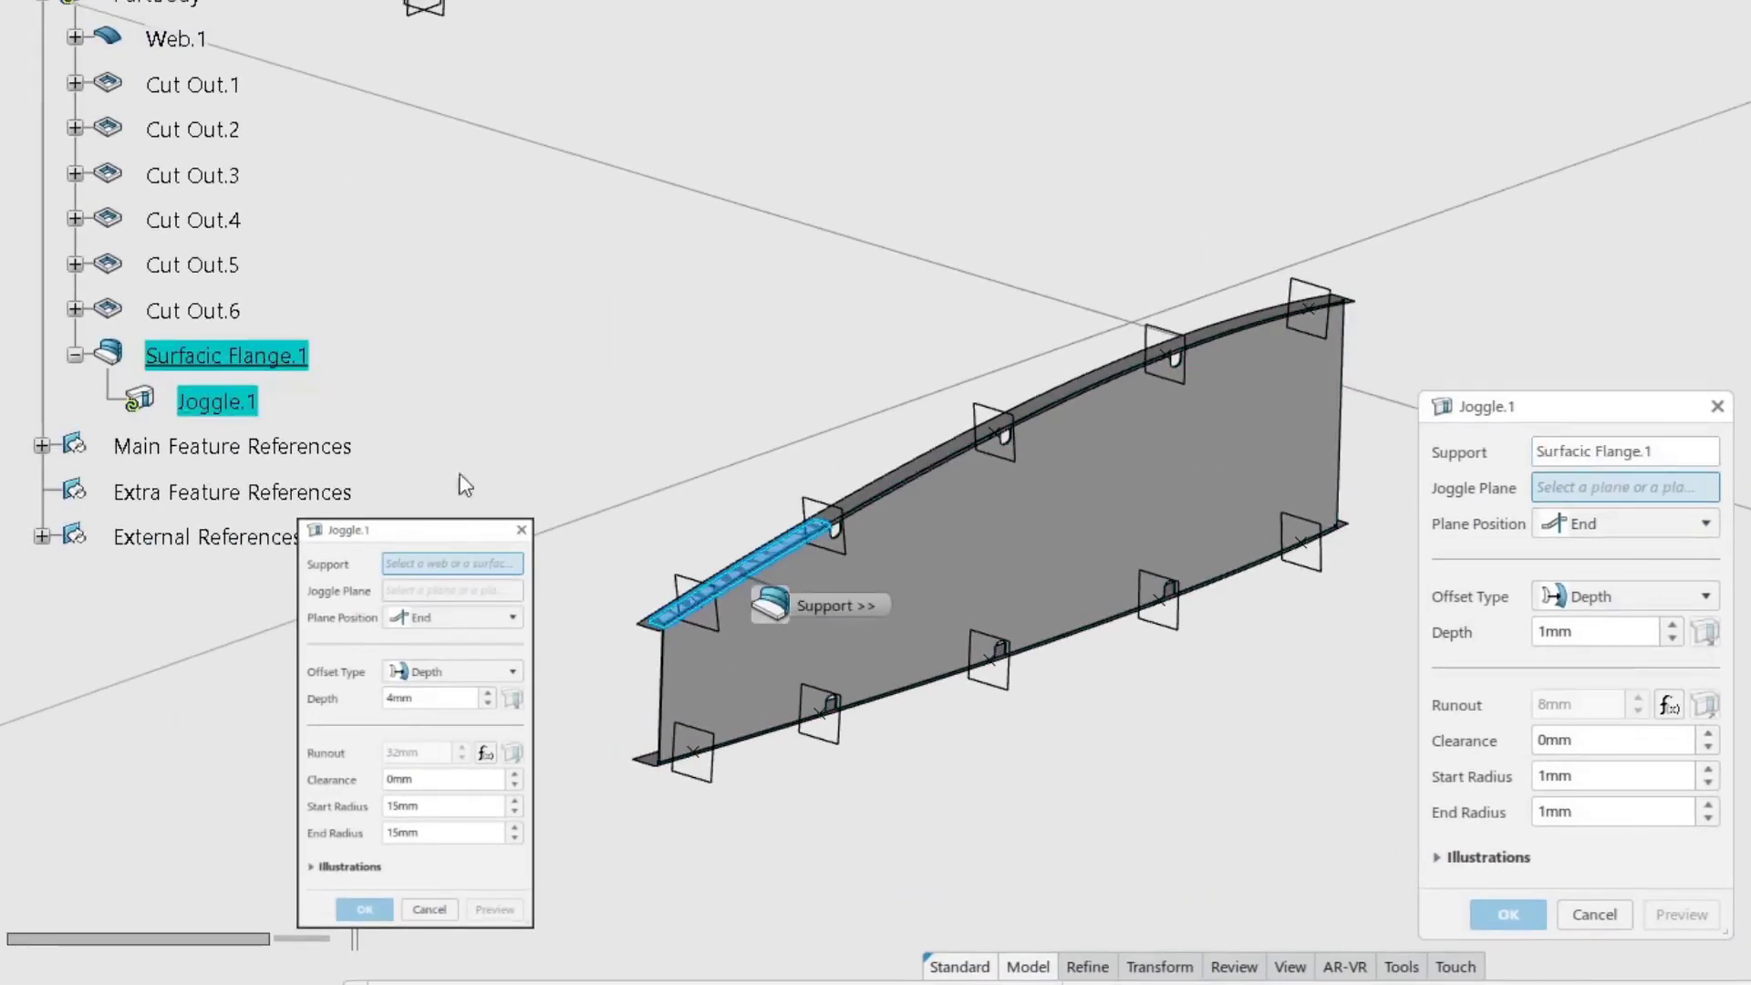
pyautogui.moveTo(679, 493); pyautogui.dragTo(1007, 439, button='middle')
pyautogui.scroll(5, 1090, 530)
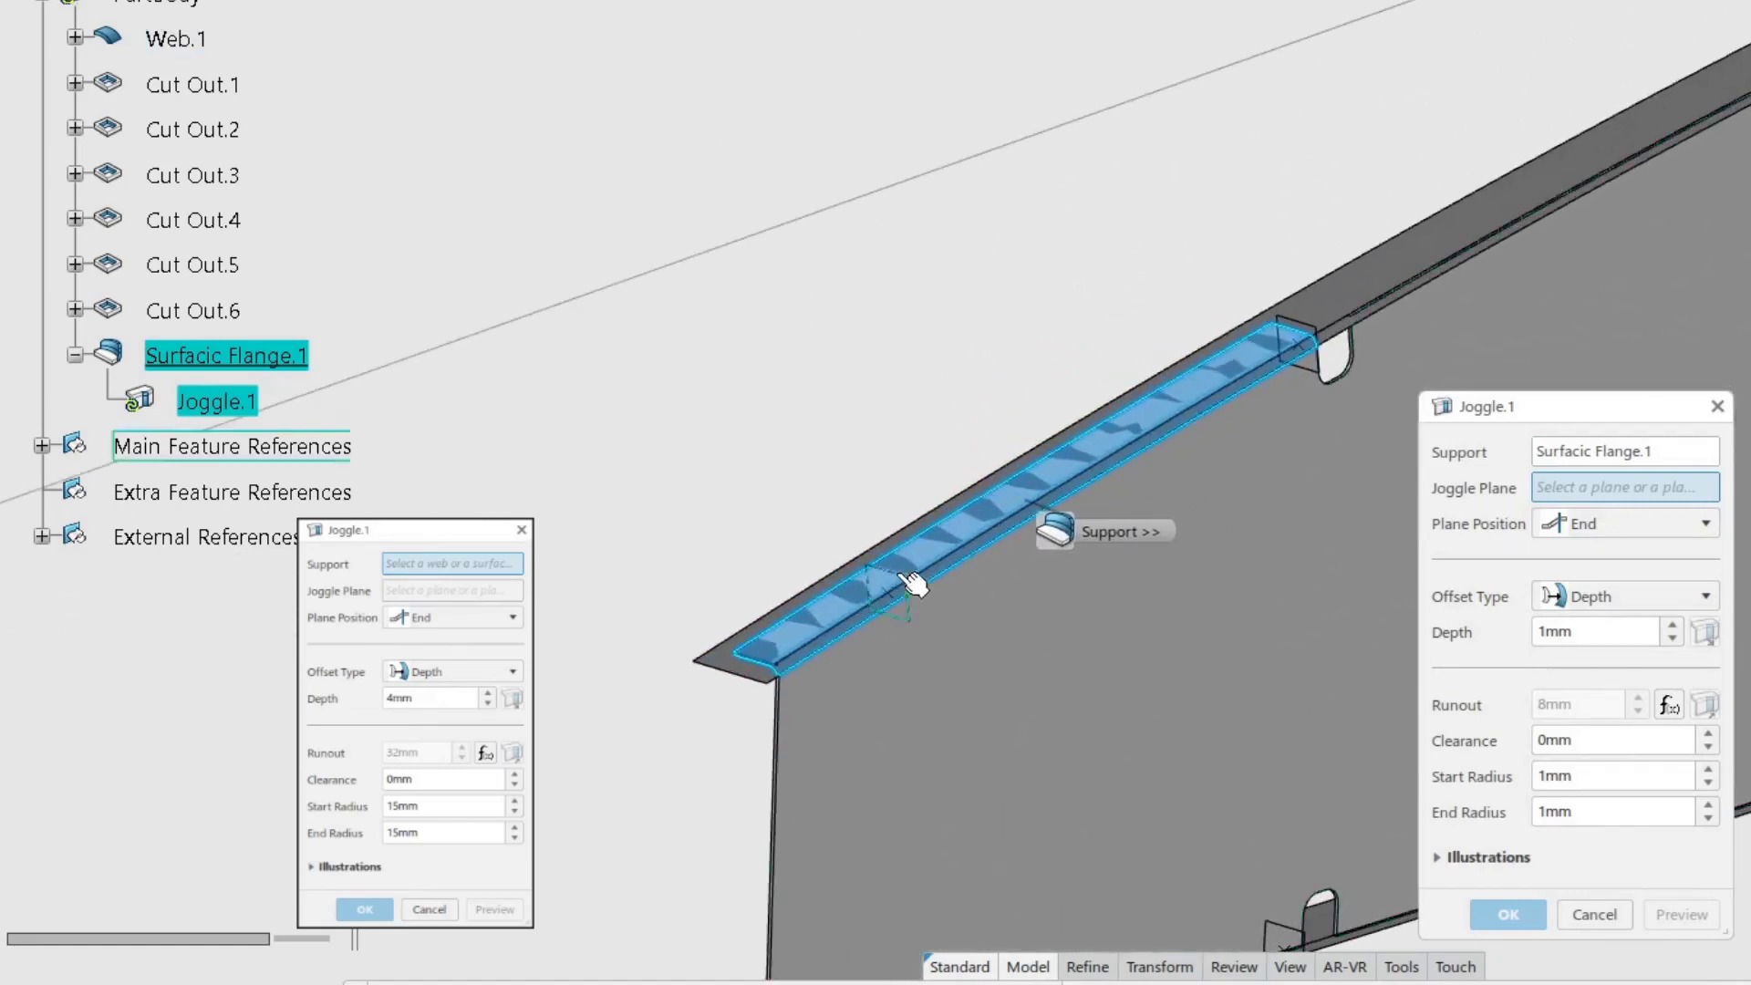
pyautogui.click(913, 582)
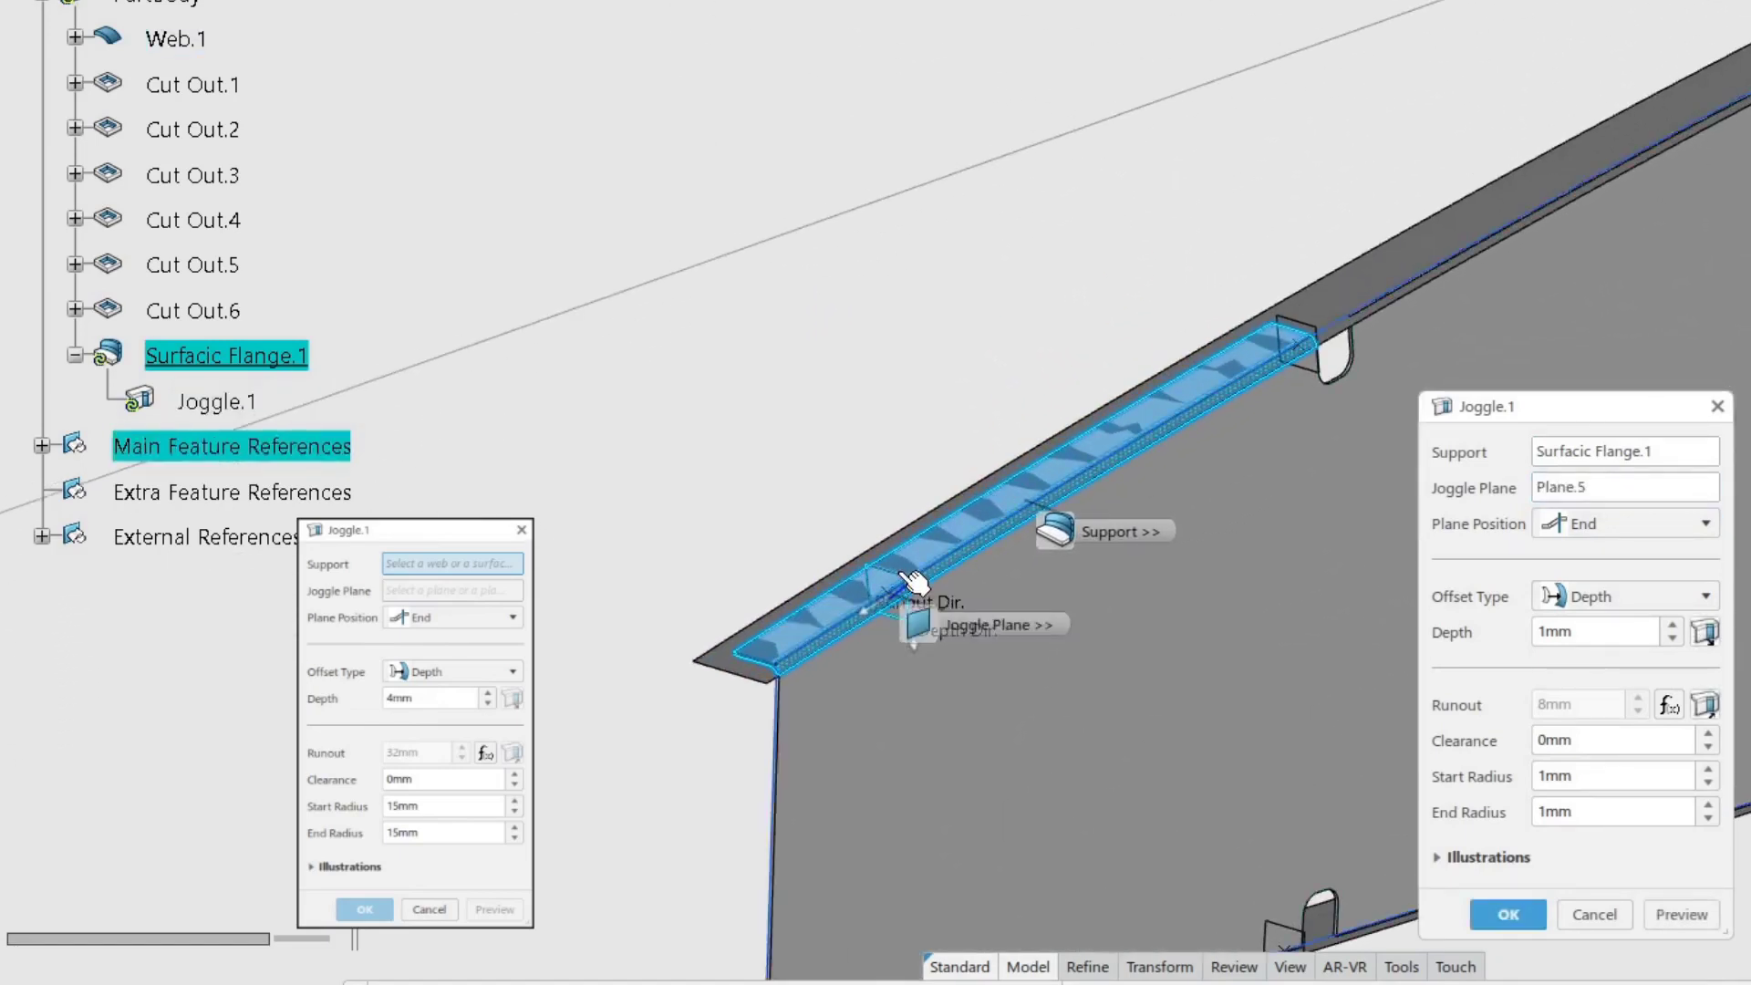
pyautogui.moveTo(1192, 663); pyautogui.dragTo(1290, 591, button='middle')
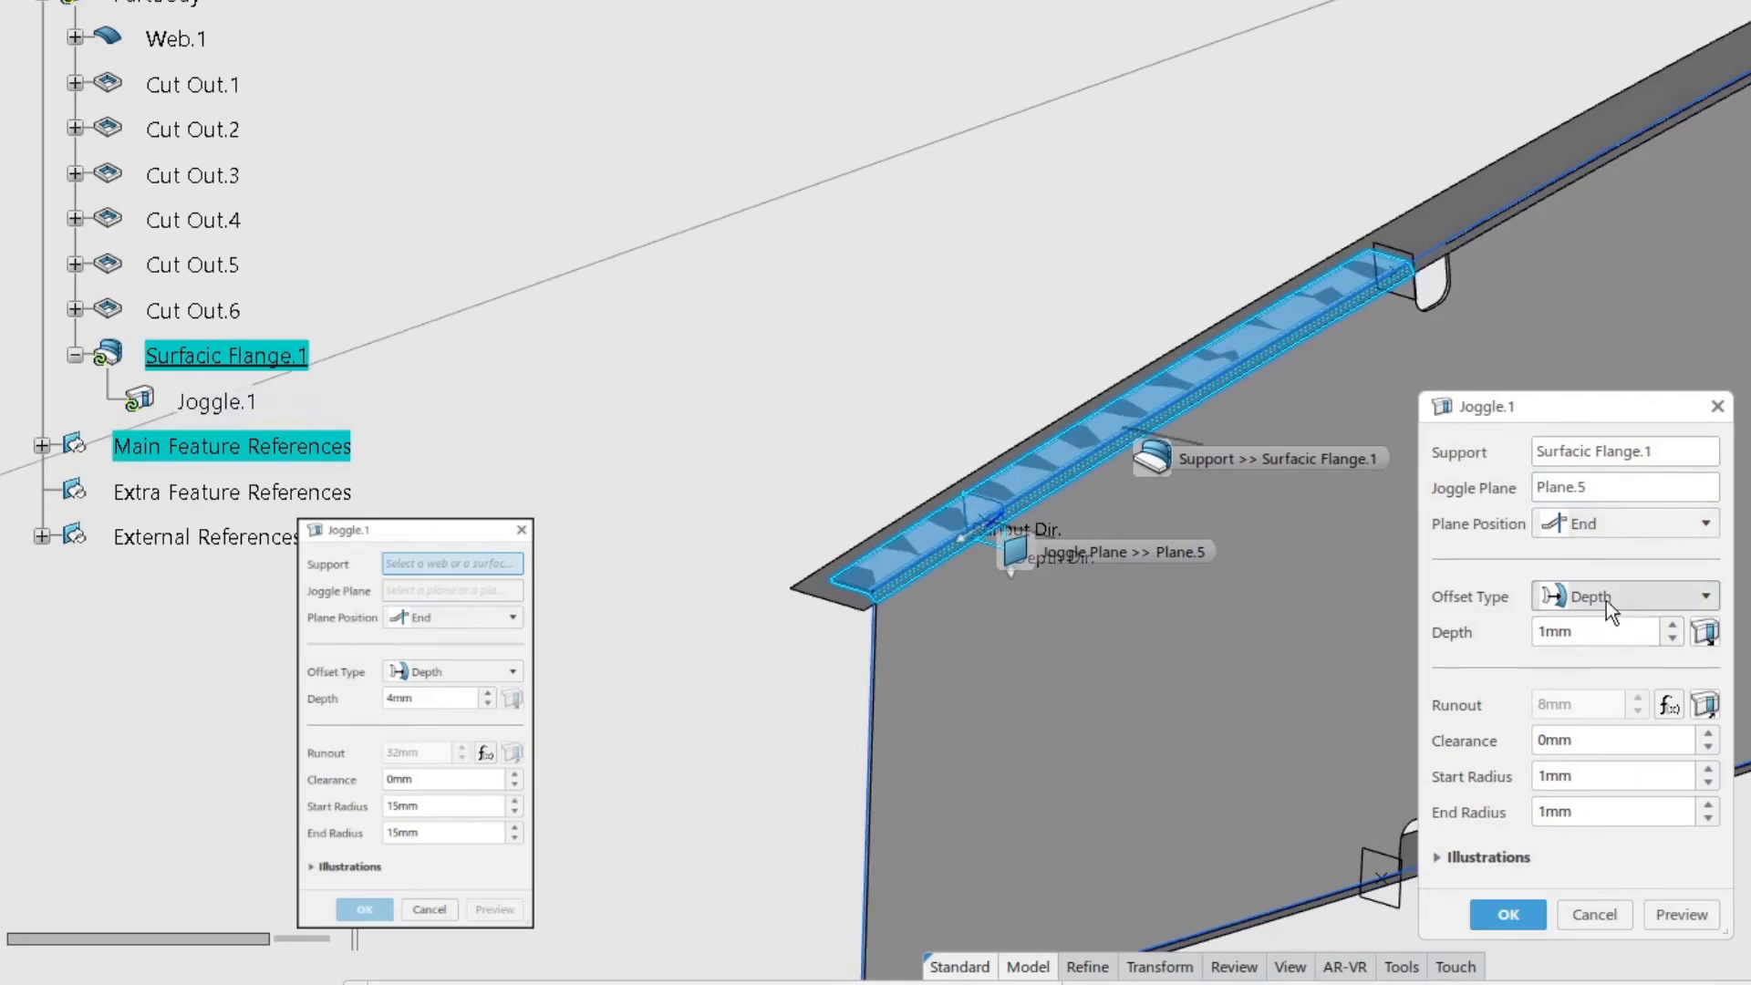
# Give the joggle a depth of 4 mm and start and end radii of 15 mm, and create it.
pyautogui.write('4')
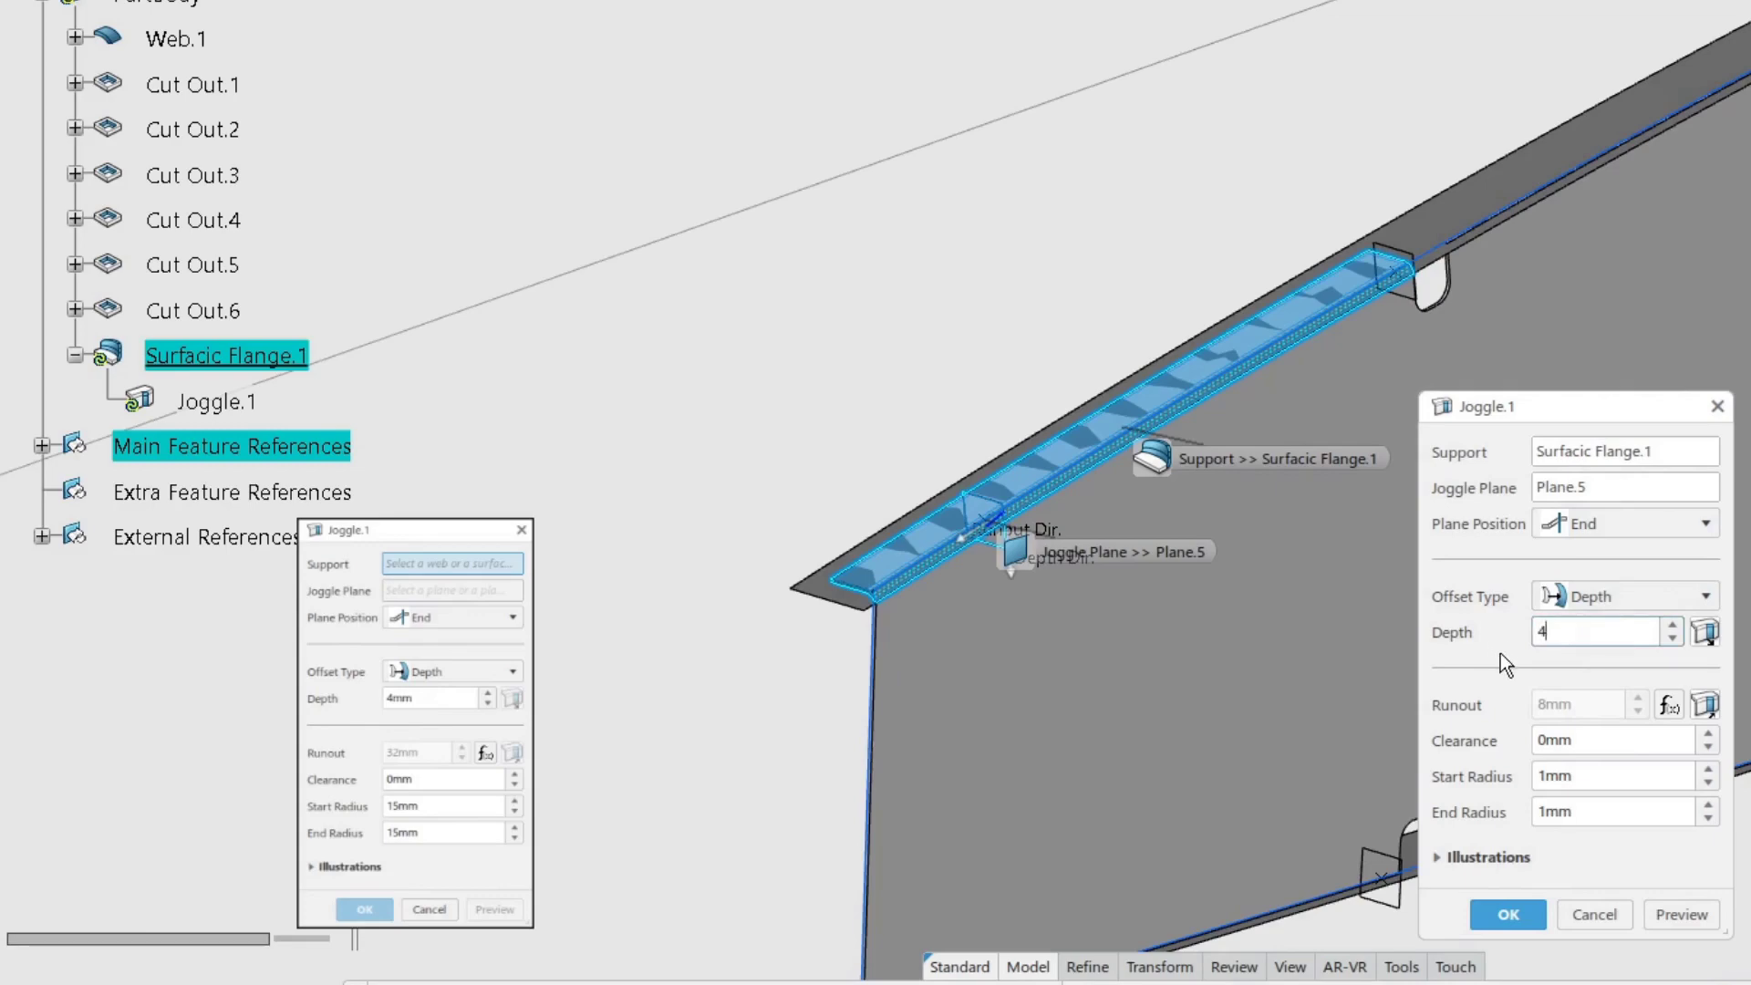
pyautogui.press('Tab')
pyautogui.press('Tab')
pyautogui.write('15')
pyautogui.press('Tab')
pyautogui.write('15')
pyautogui.press('Tab')
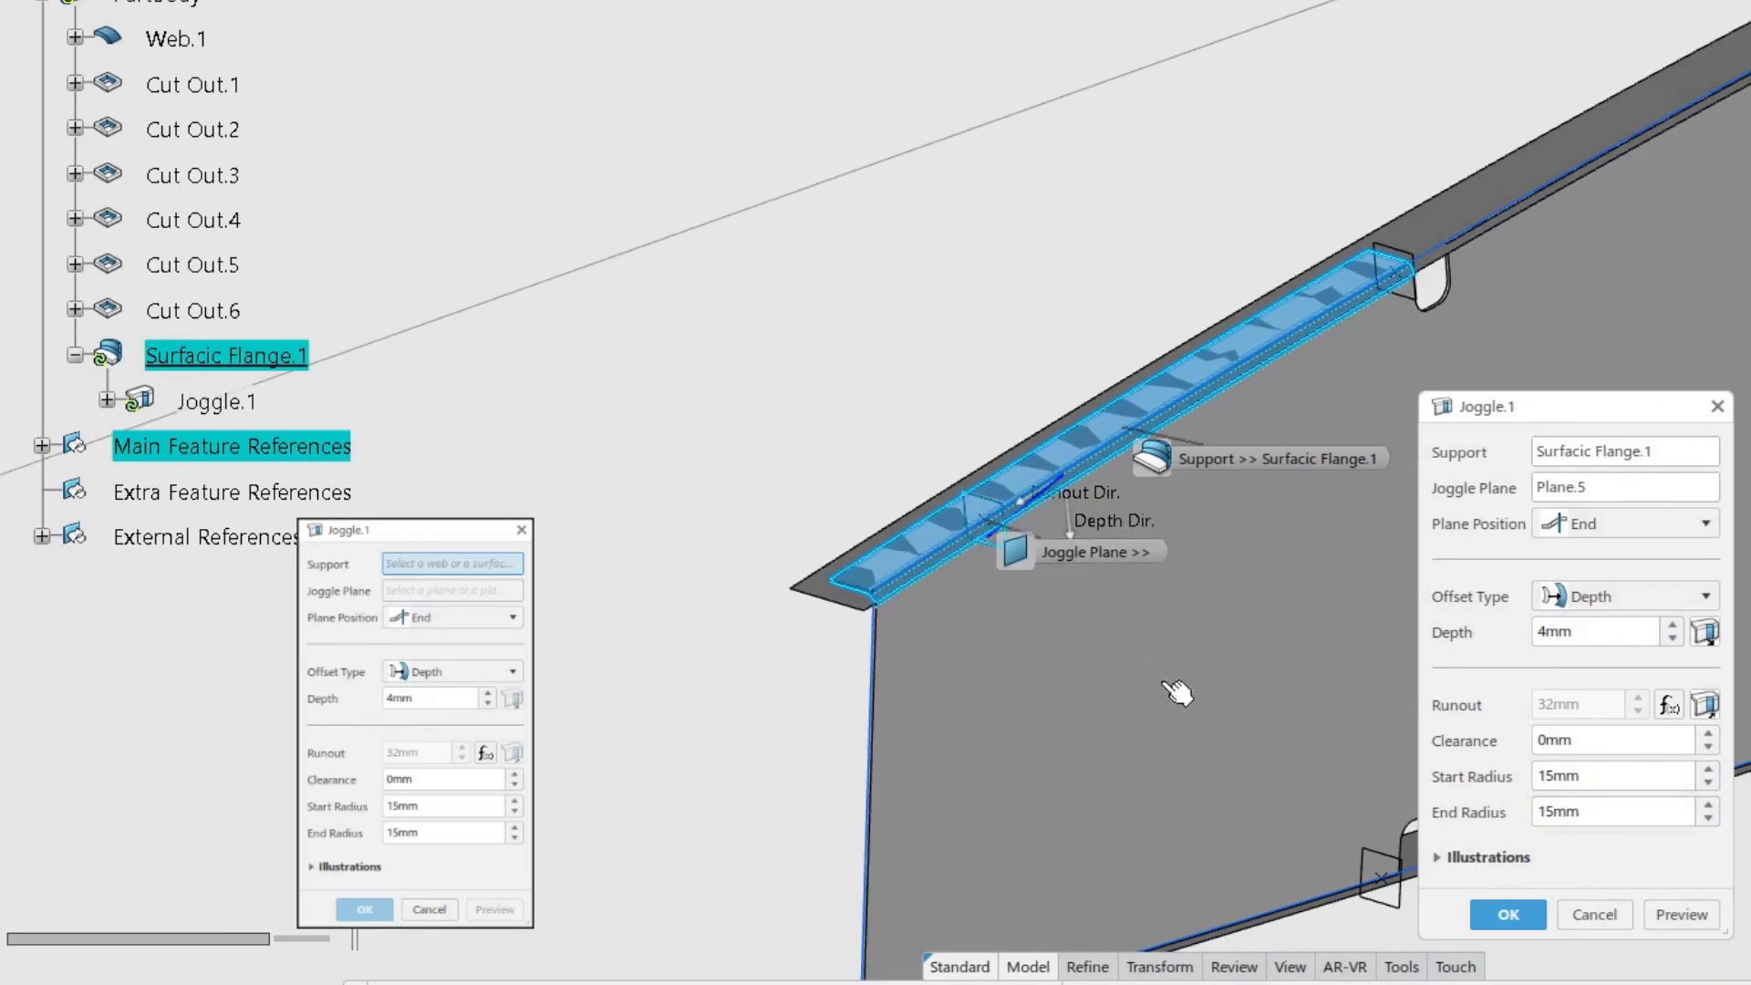
pyautogui.moveTo(1033, 555); pyautogui.dragTo(844, 651)
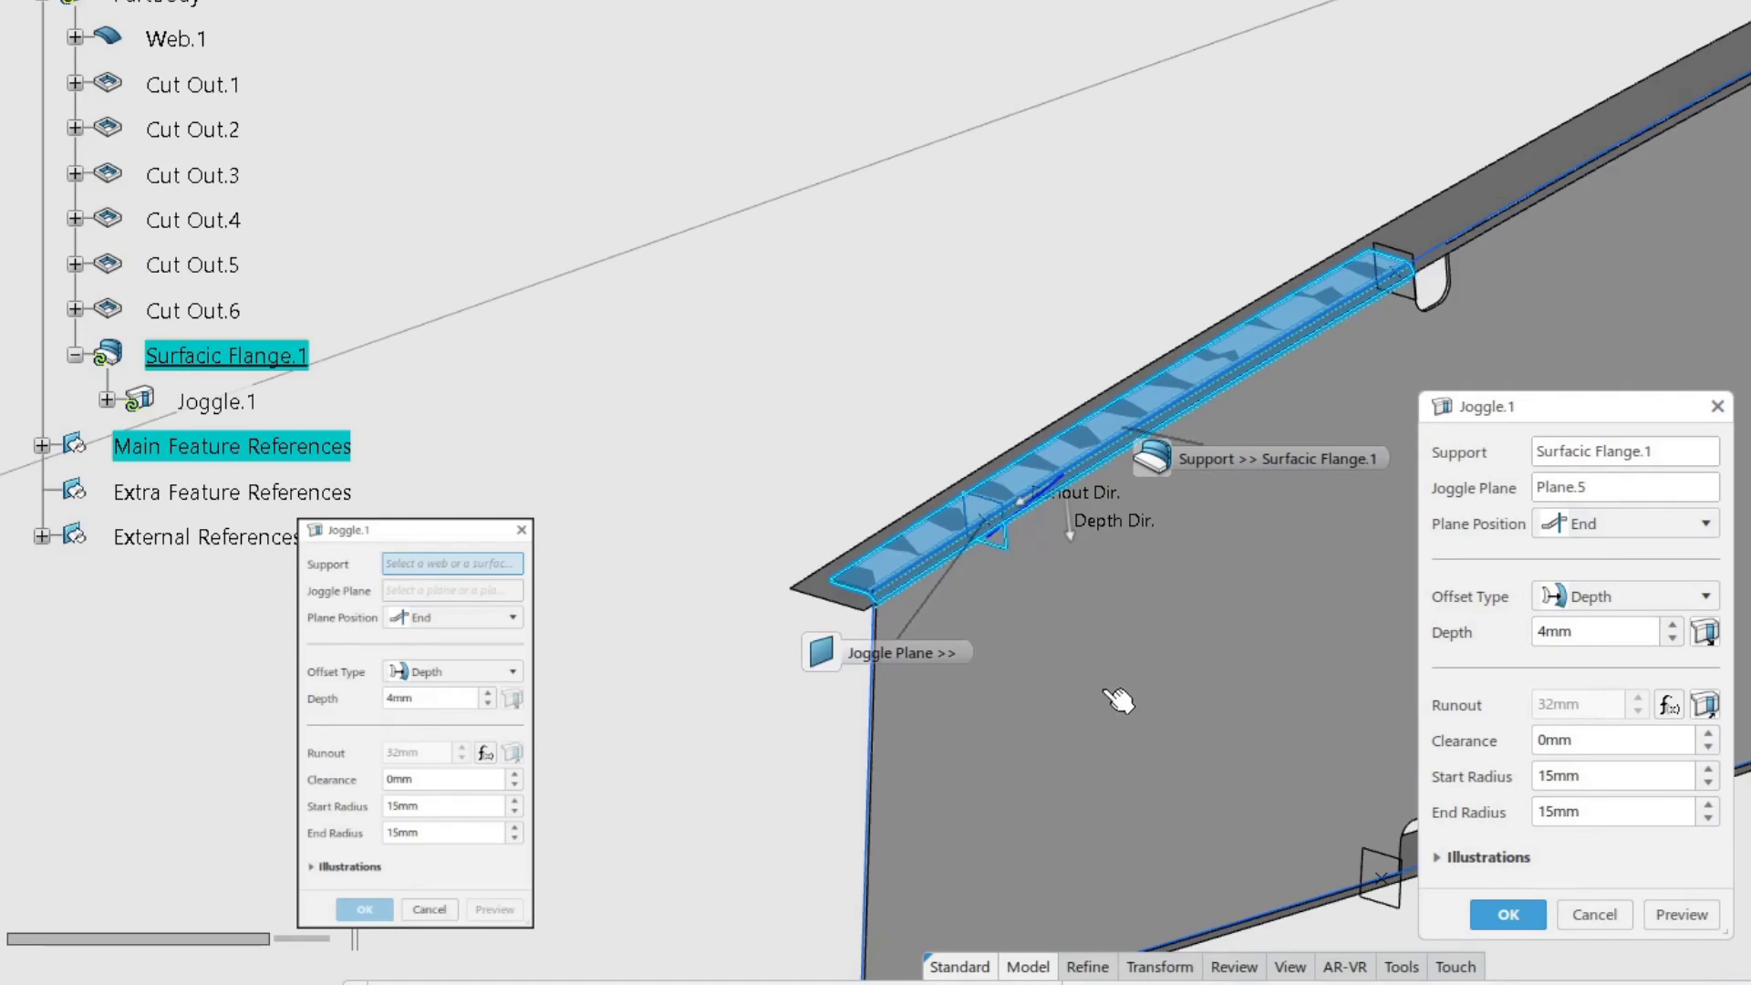
pyautogui.click(1509, 914)
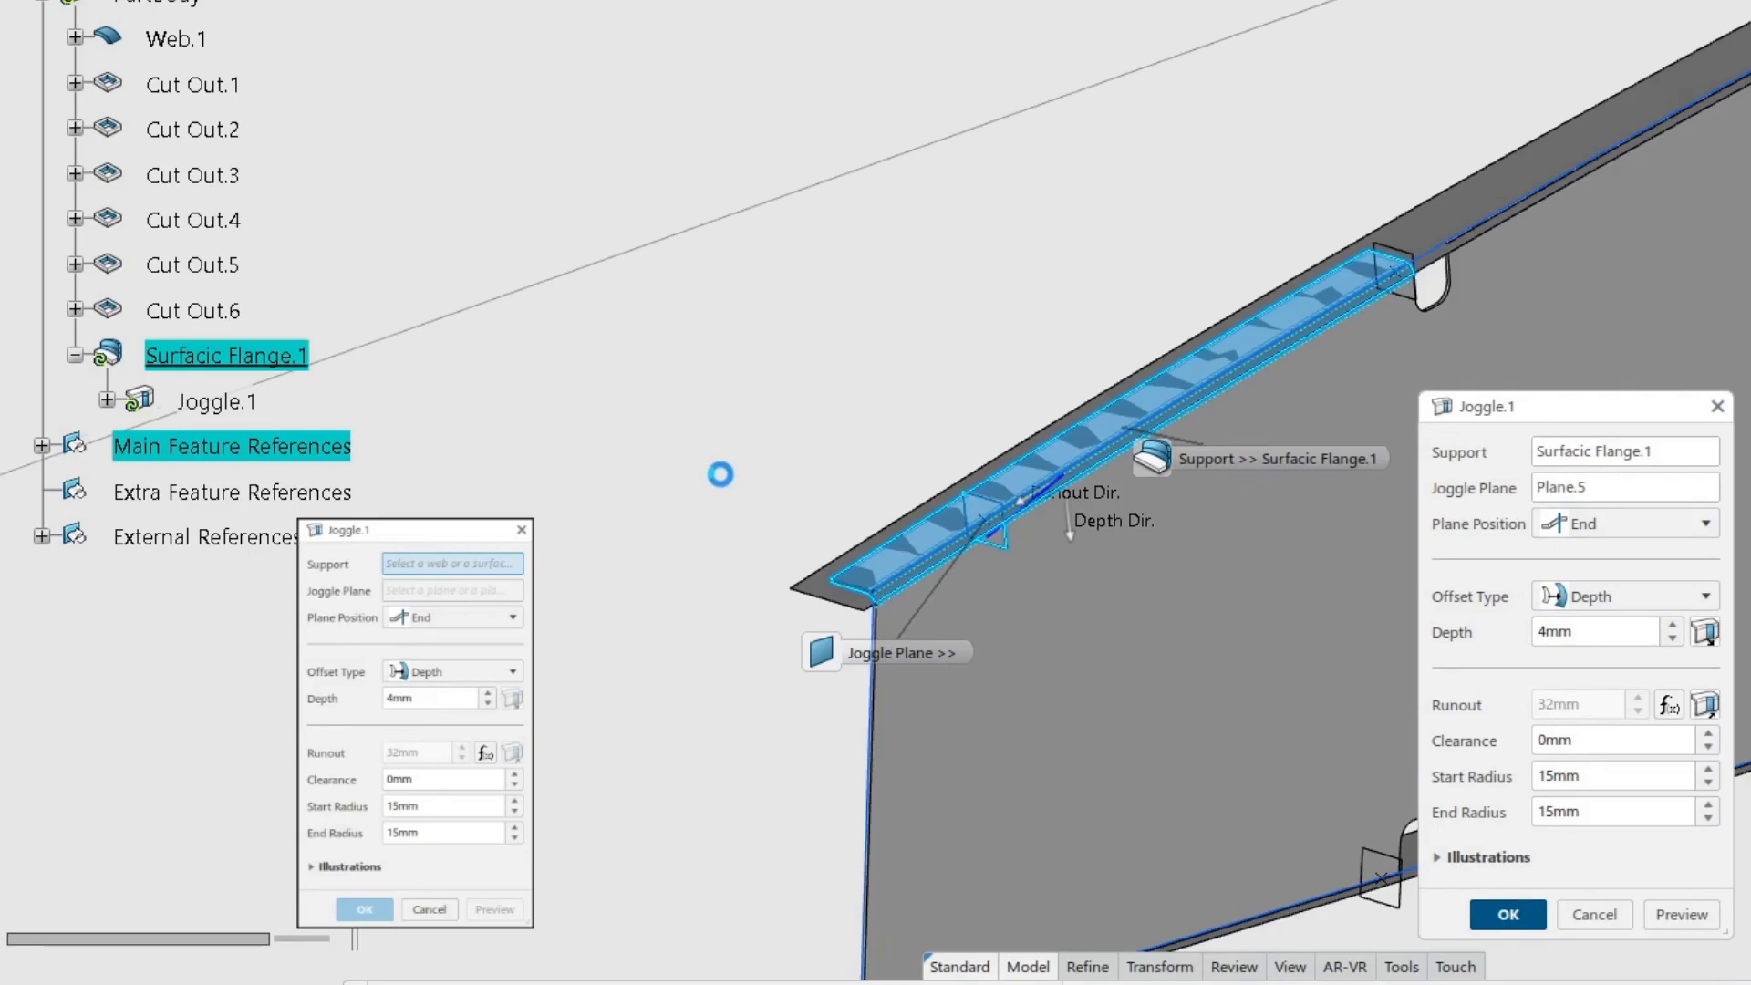
# Hide the Main Feature References to examine the front joggle, show them again and inspect the plane at the rib's rear upper end.
pyautogui.rightClick(219, 446)
pyautogui.click(260, 508)
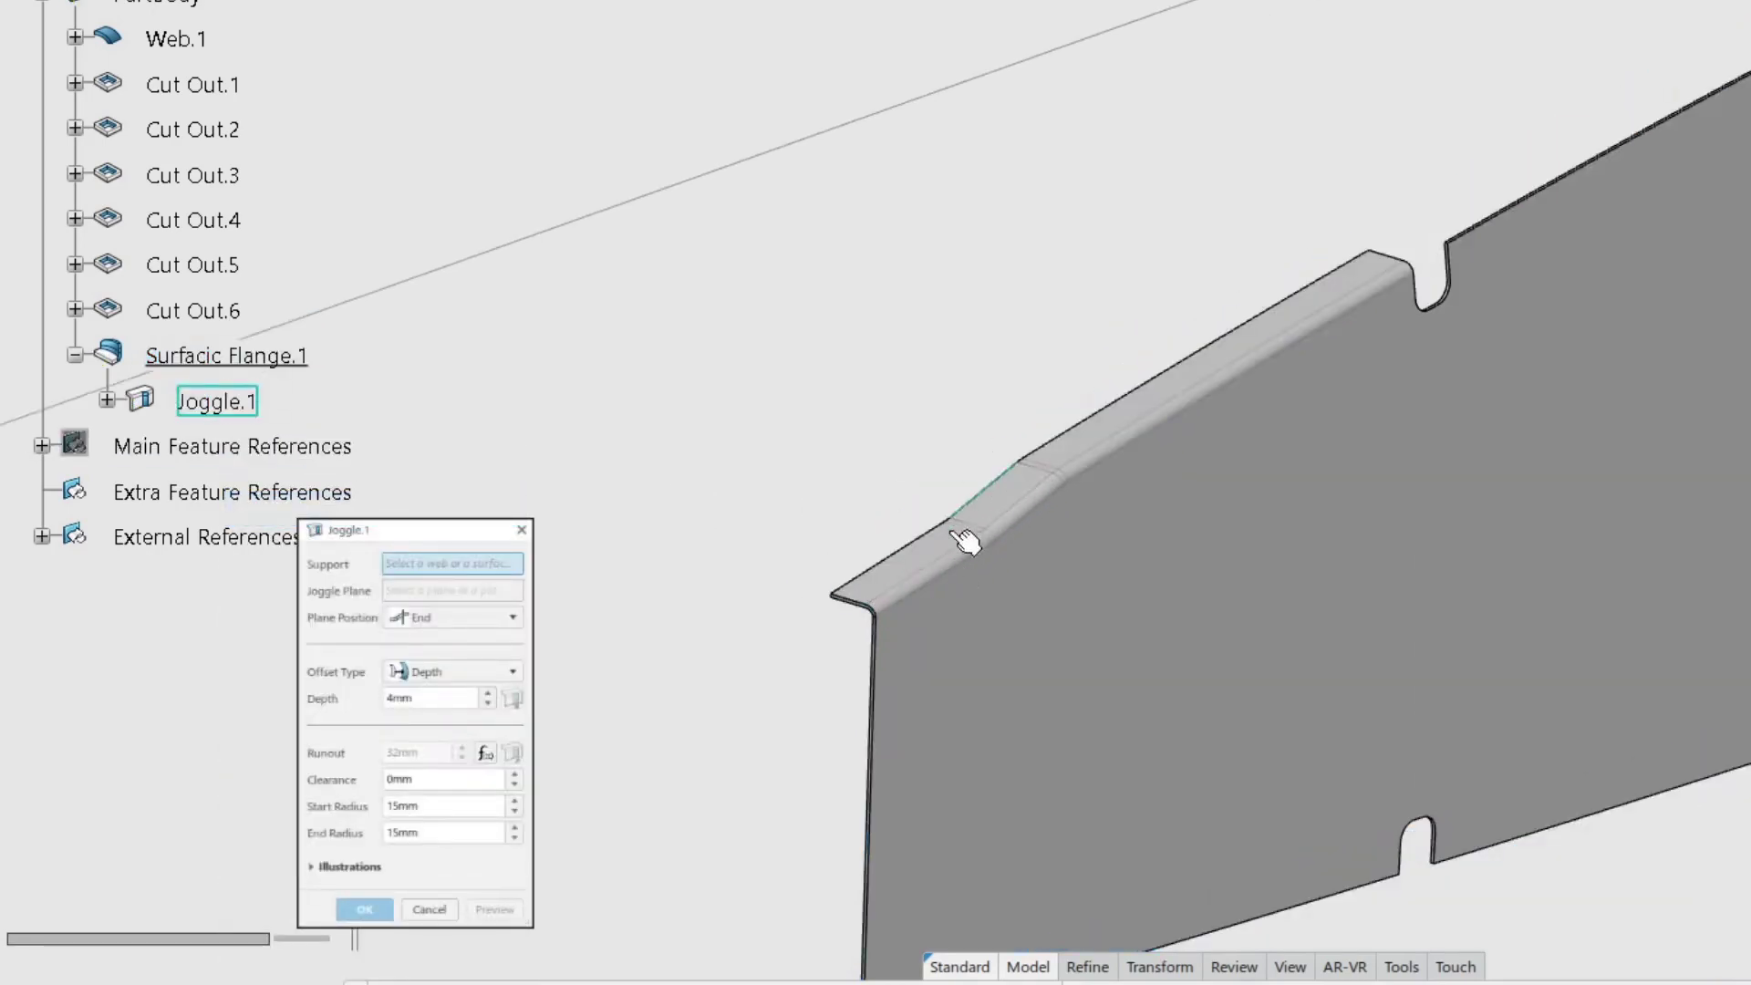
pyautogui.rightClick(249, 453)
pyautogui.click(339, 507)
pyautogui.moveTo(1546, 421); pyautogui.dragTo(1083, 551, button='middle')
pyautogui.moveTo(1654, 310); pyautogui.dragTo(1311, 378, button='middle')
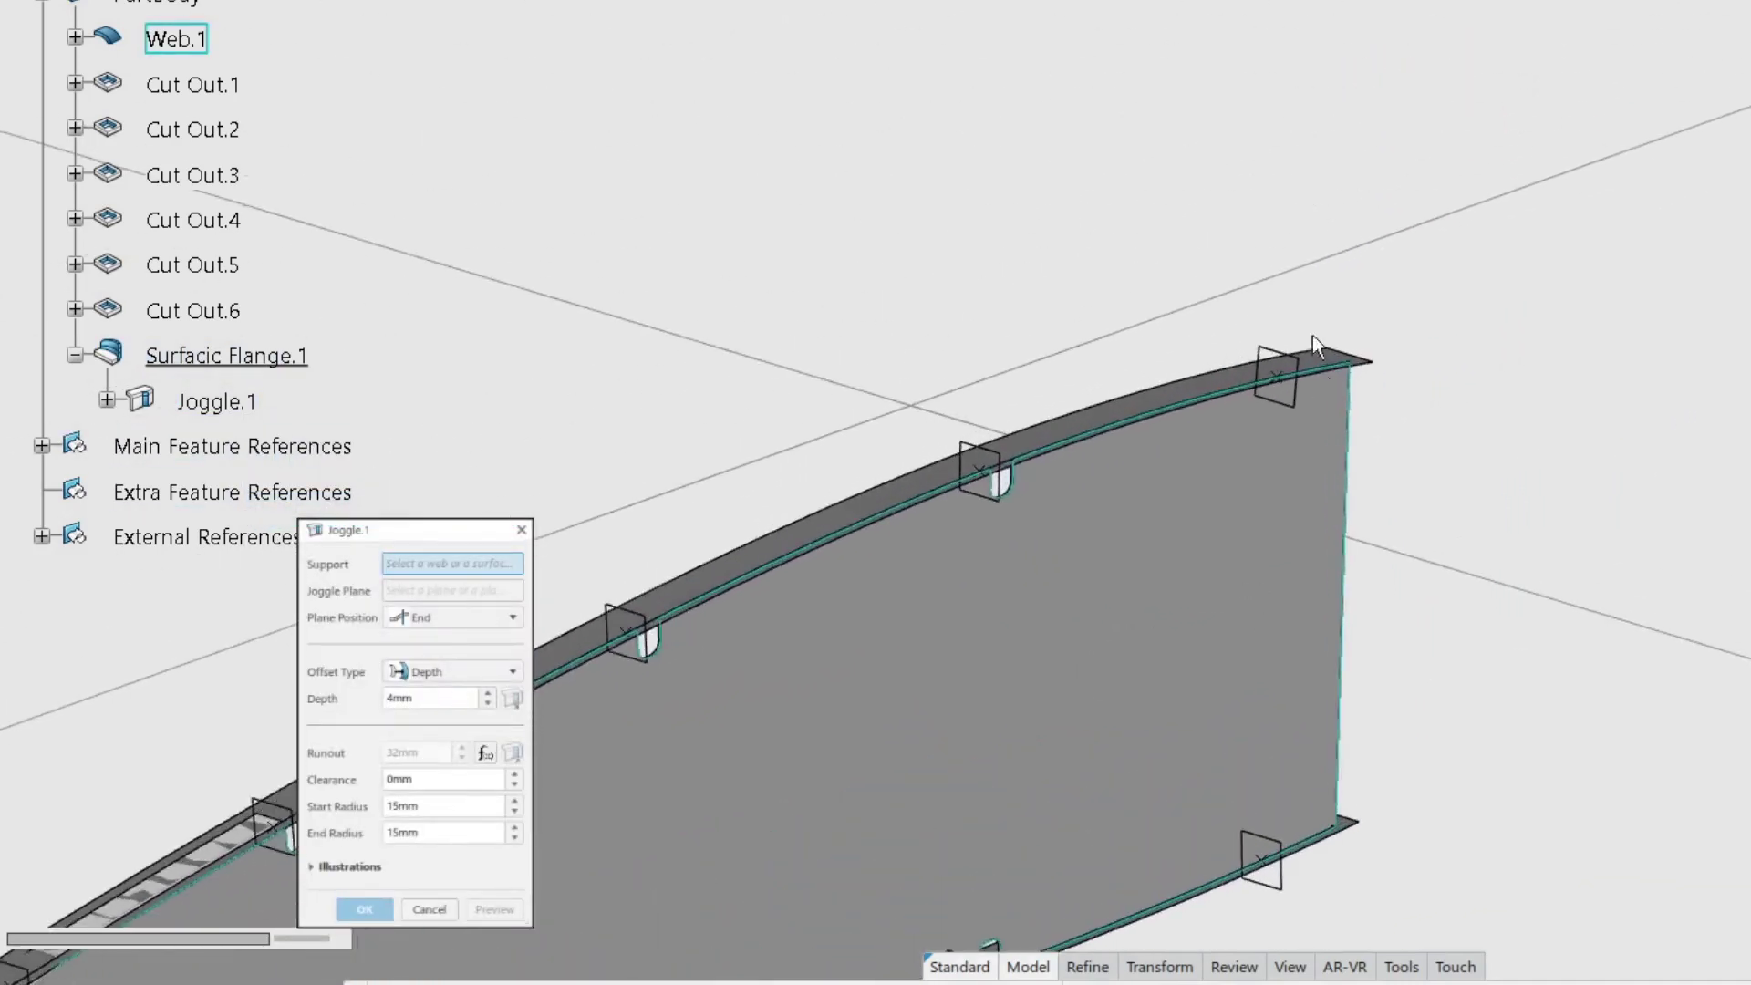
pyautogui.moveTo(1453, 436); pyautogui.dragTo(1453, 489, button='middle')
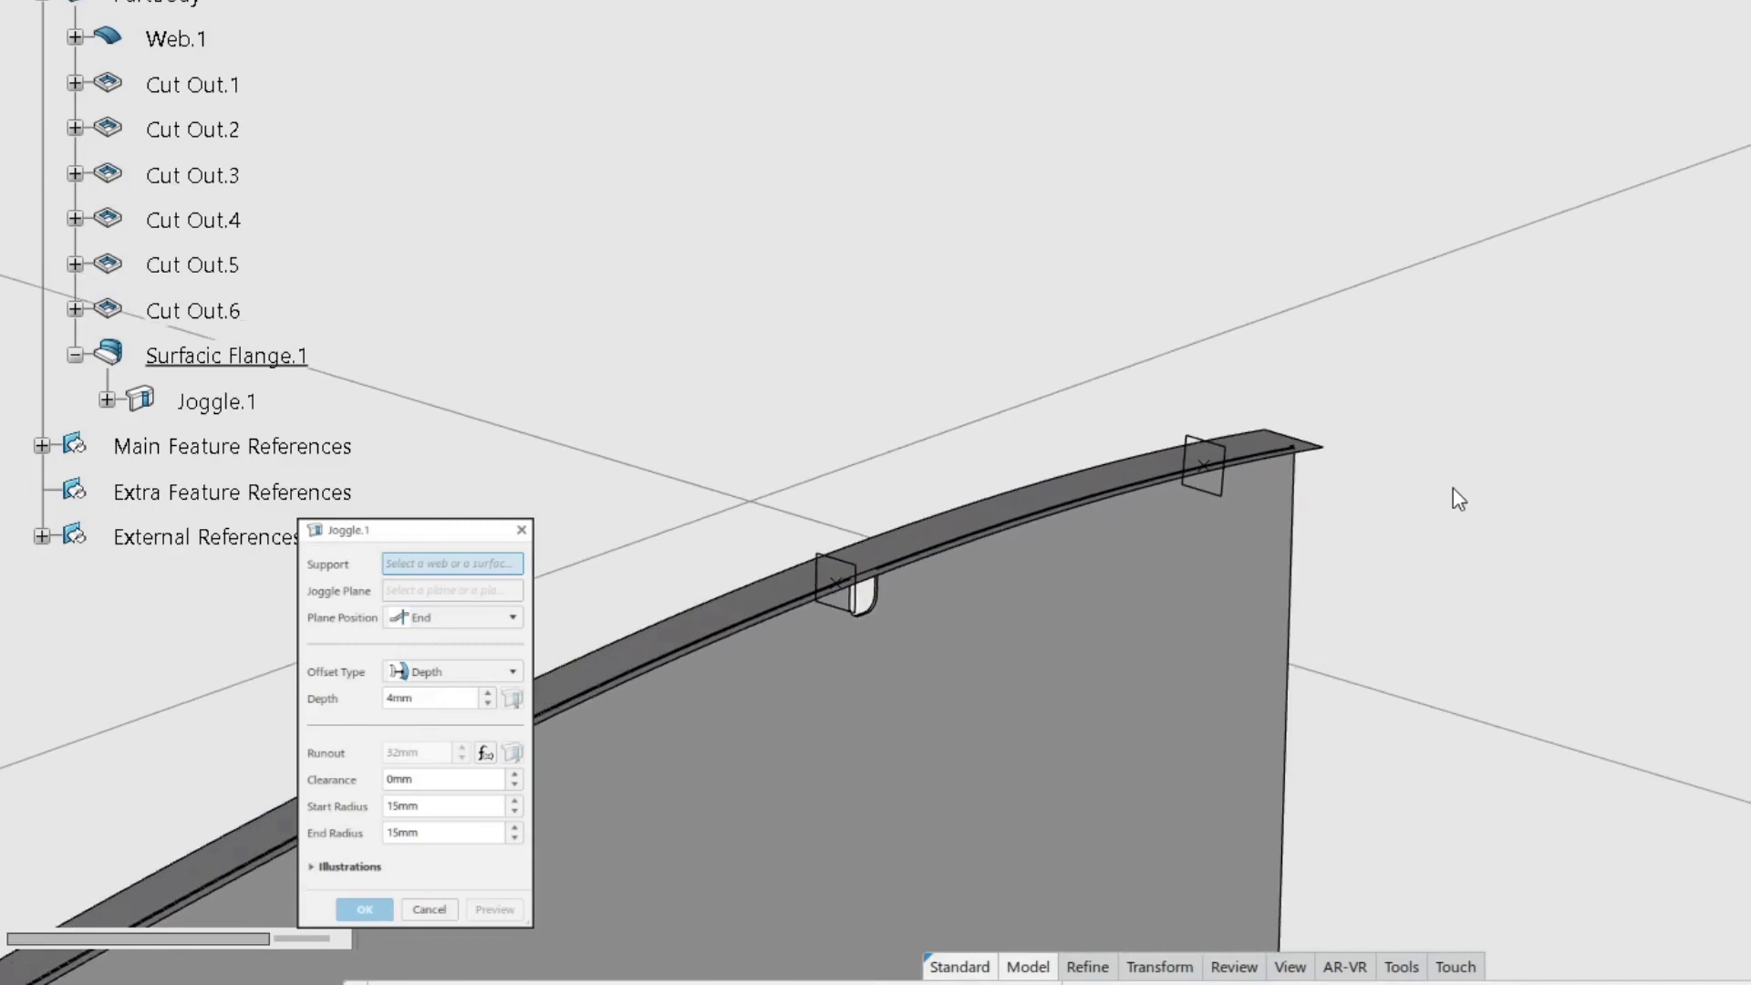
pyautogui.click(1220, 461)
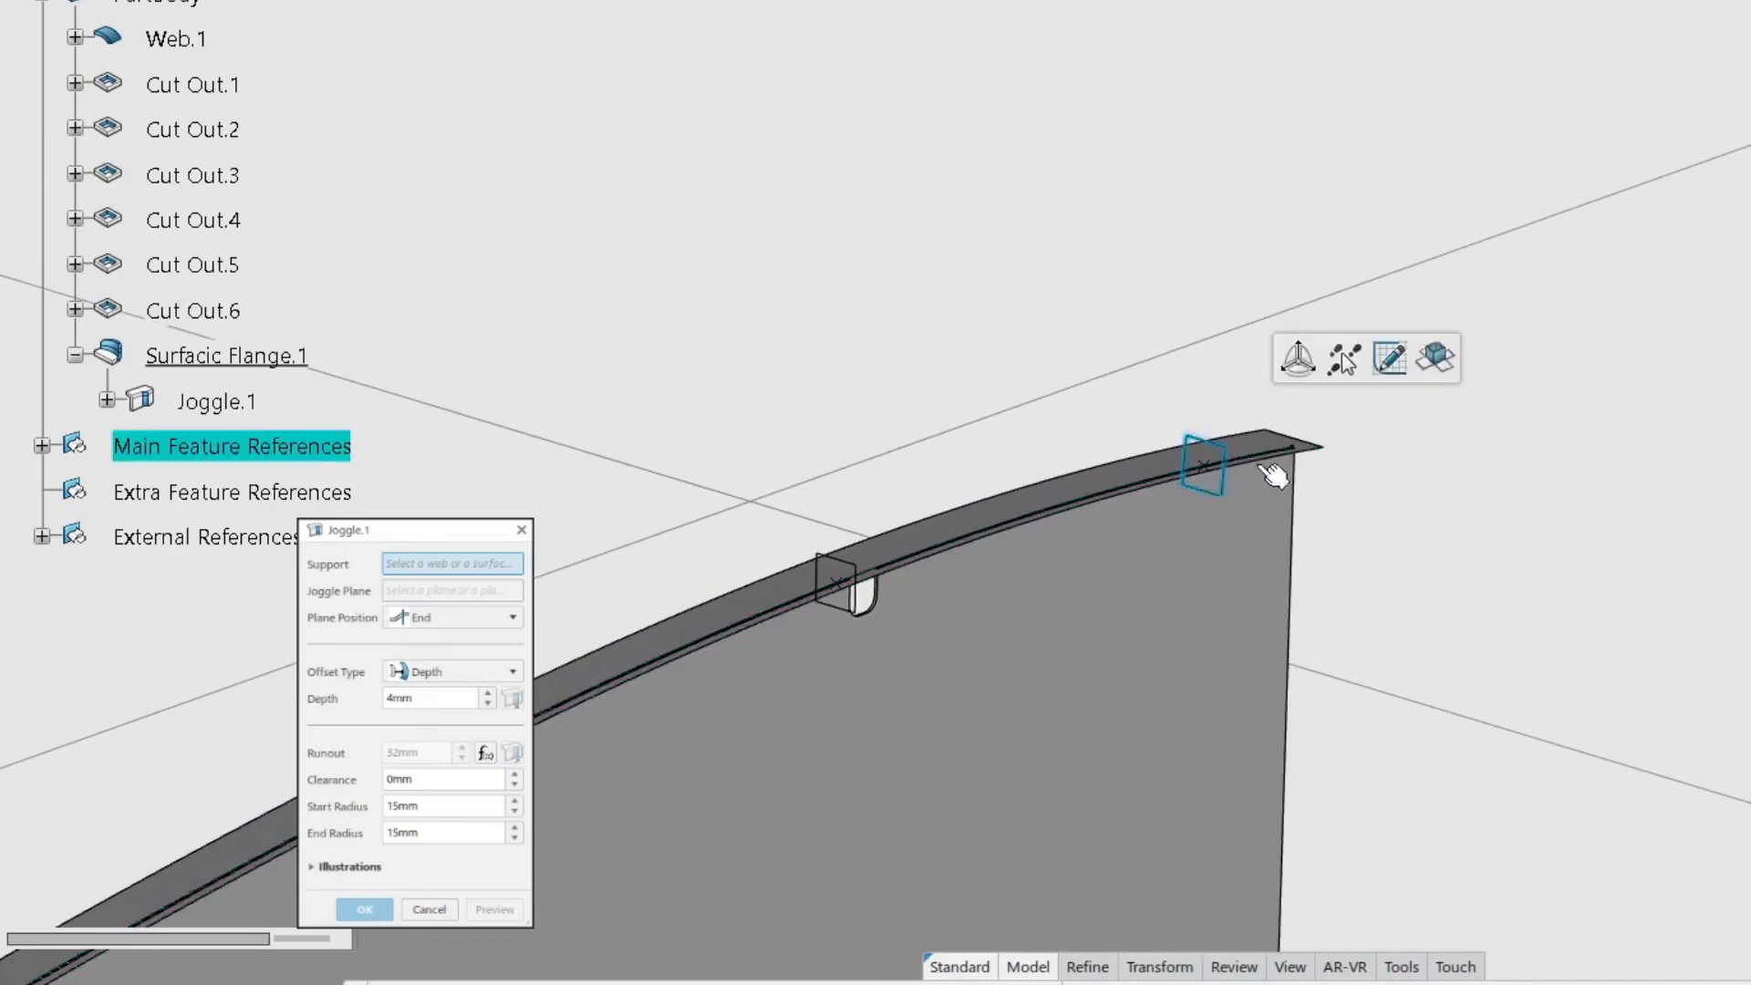
pyautogui.click(1374, 469)
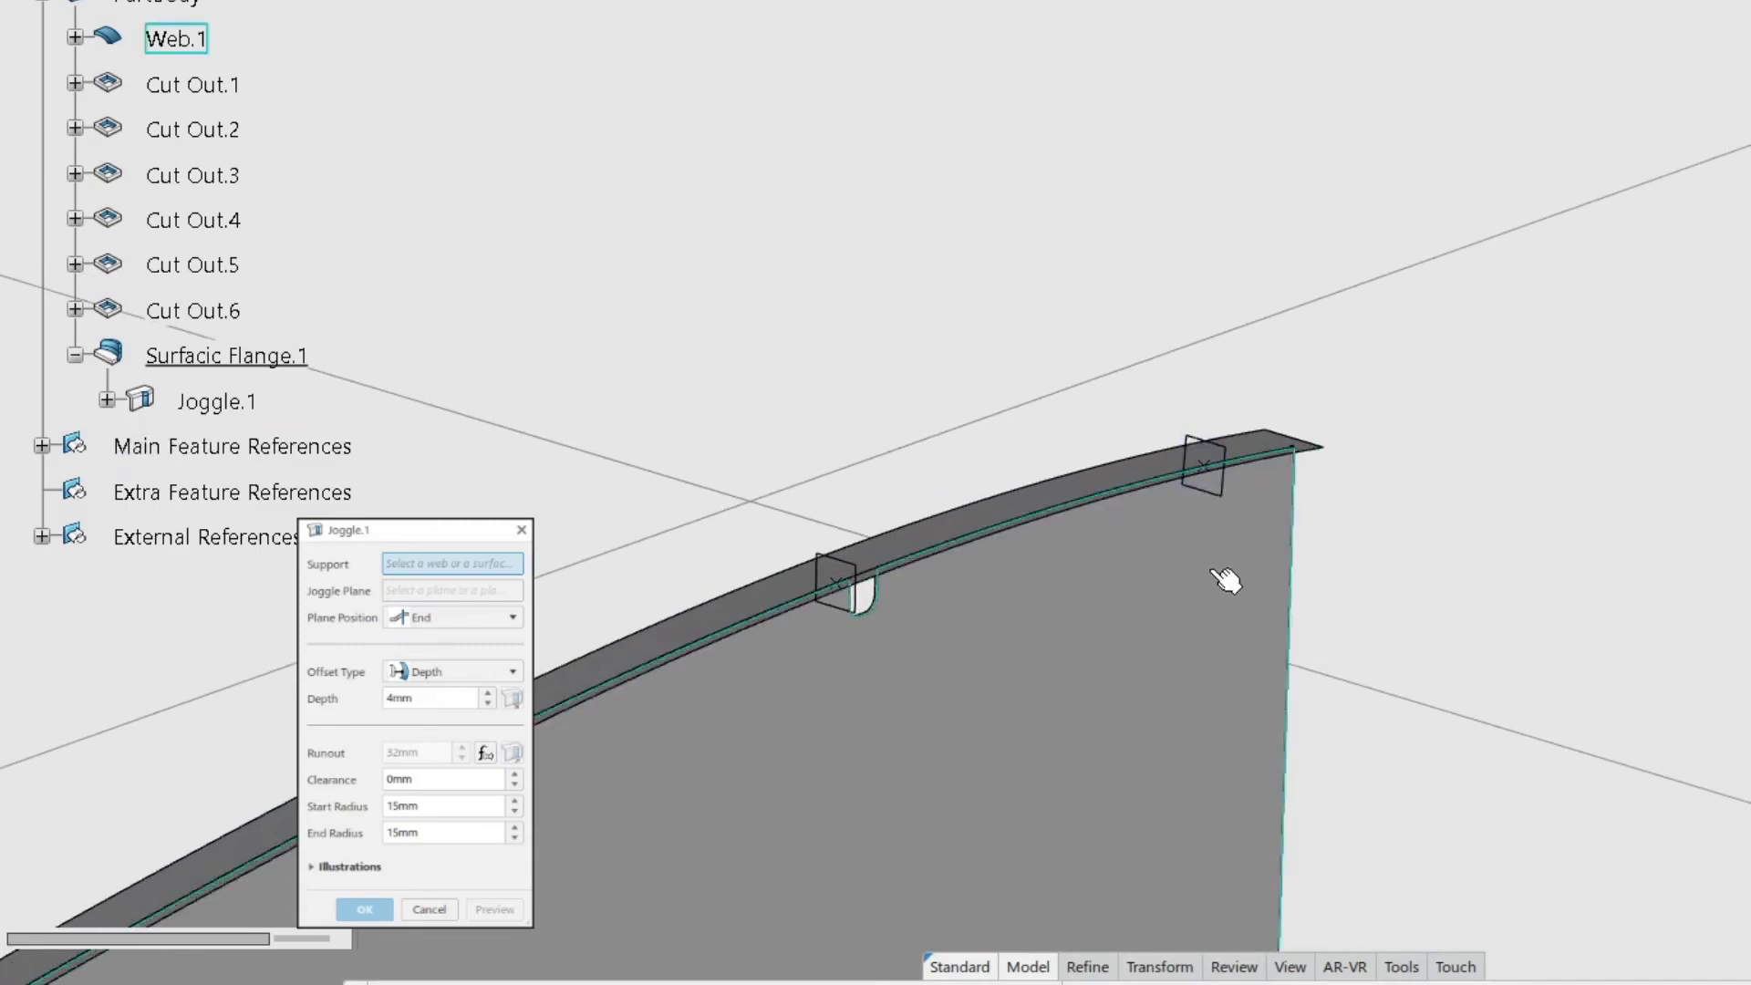
pyautogui.moveTo(1143, 587); pyautogui.dragTo(1339, 476, button='middle')
pyautogui.scroll(-5, 1405, 511)
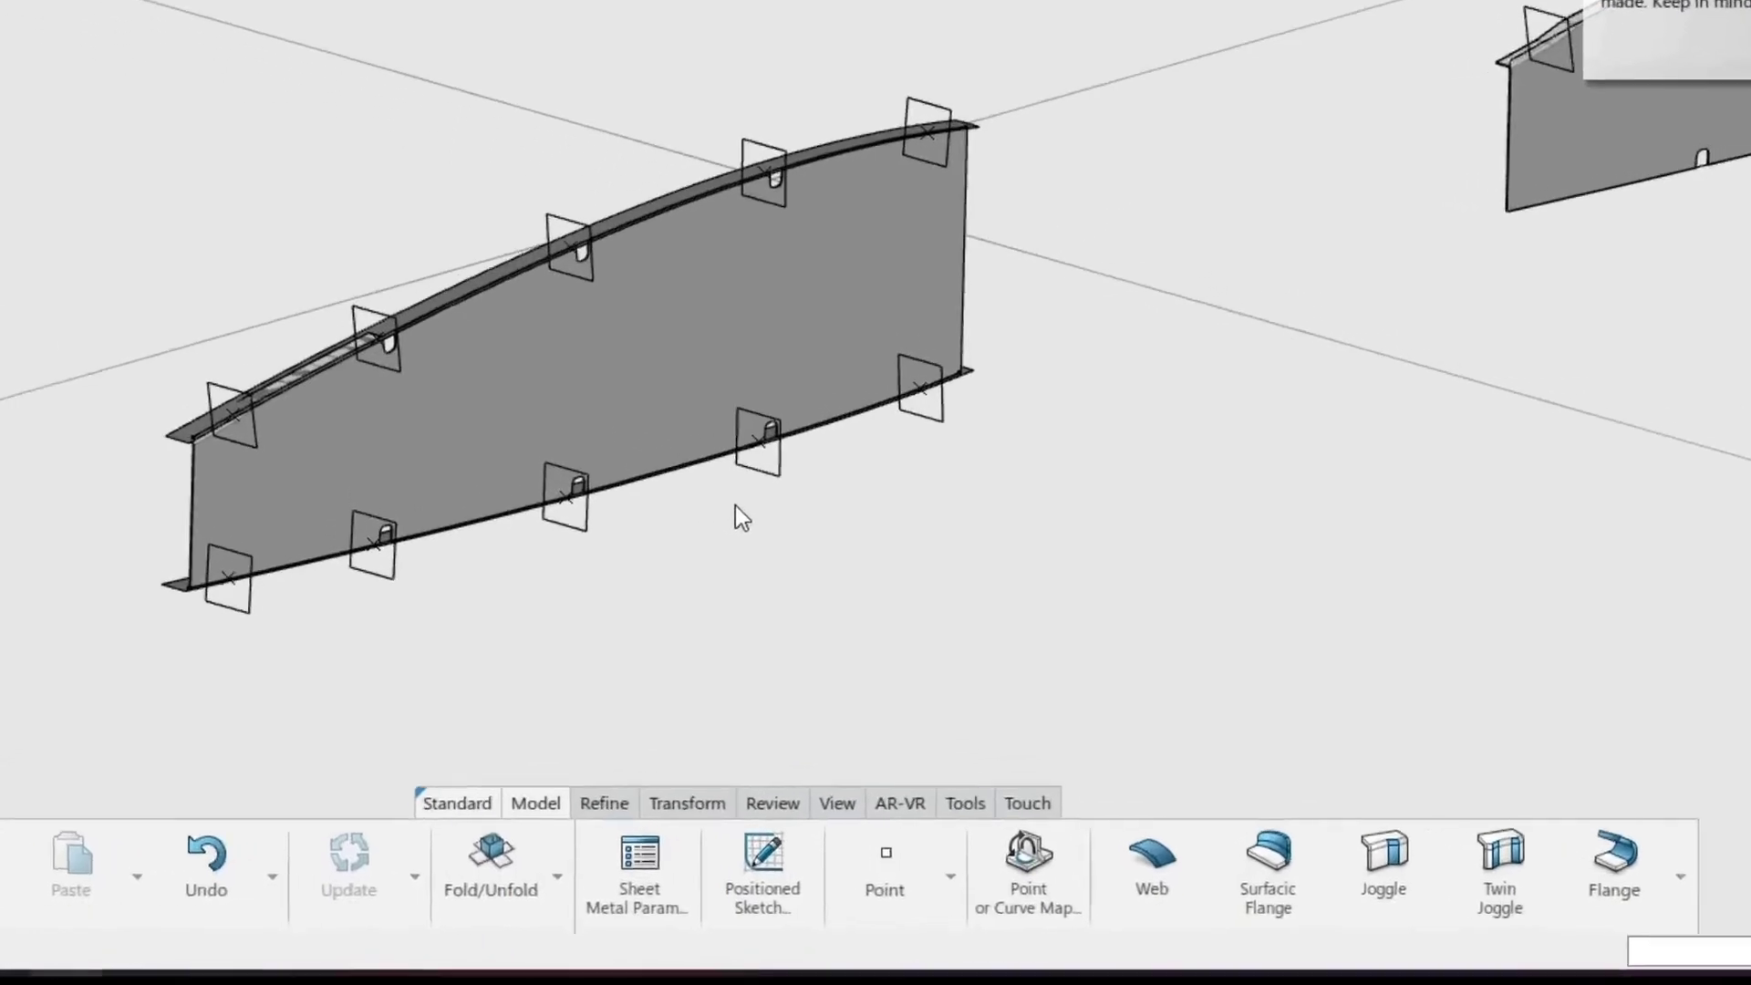
# Start a second Joggle on Surfacic Flange.1 with Plane.4, next to the first upper stringer cutout, as joggle plane.
pyautogui.click(1511, 828)
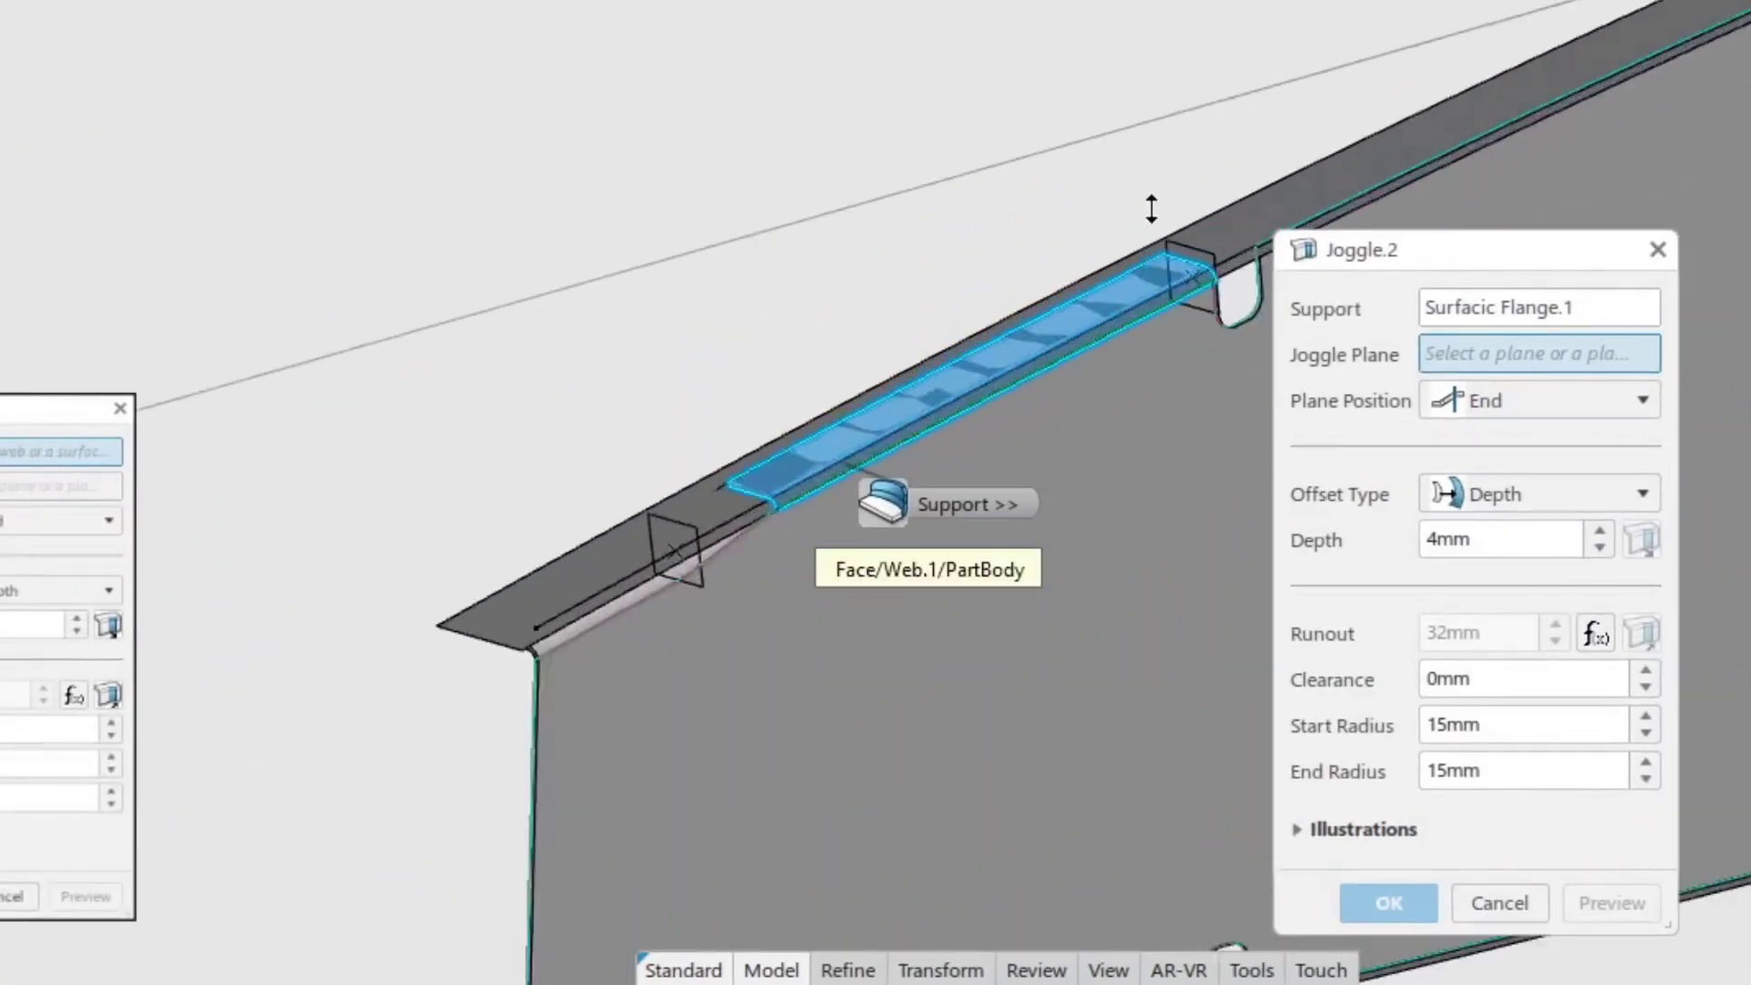
pyautogui.moveTo(1153, 208); pyautogui.dragTo(681, 379, button='middle')
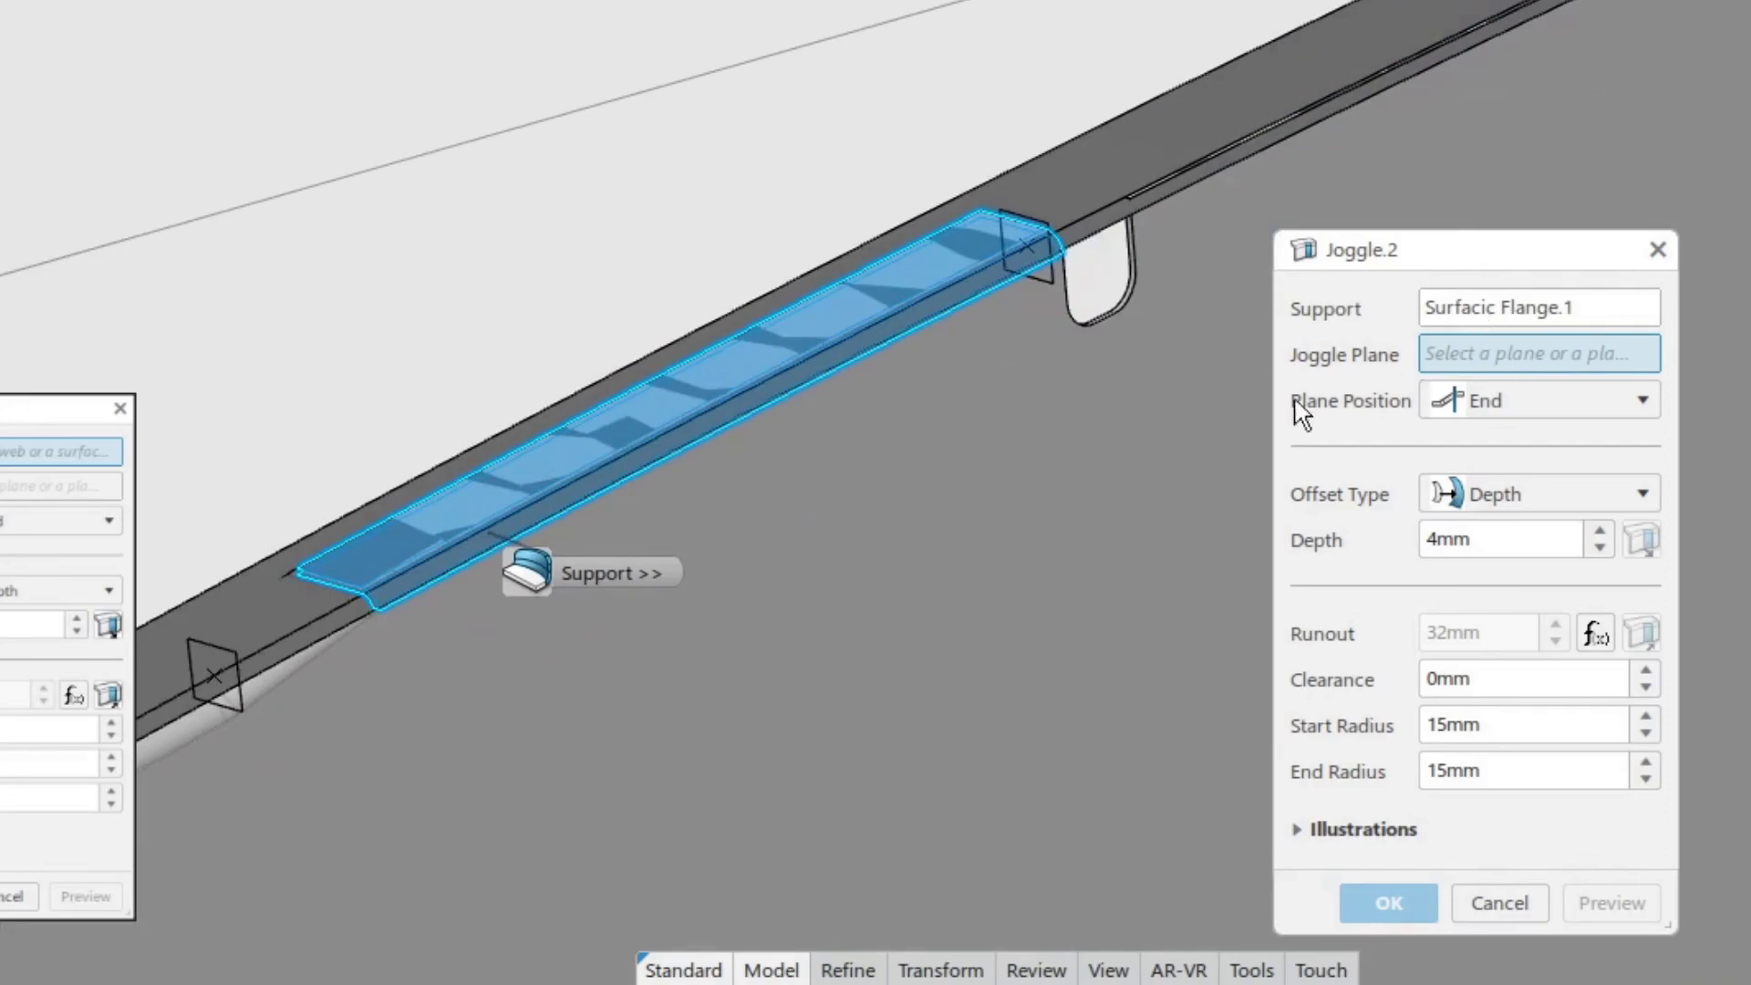
pyautogui.moveTo(888, 414); pyautogui.dragTo(872, 418, button='middle')
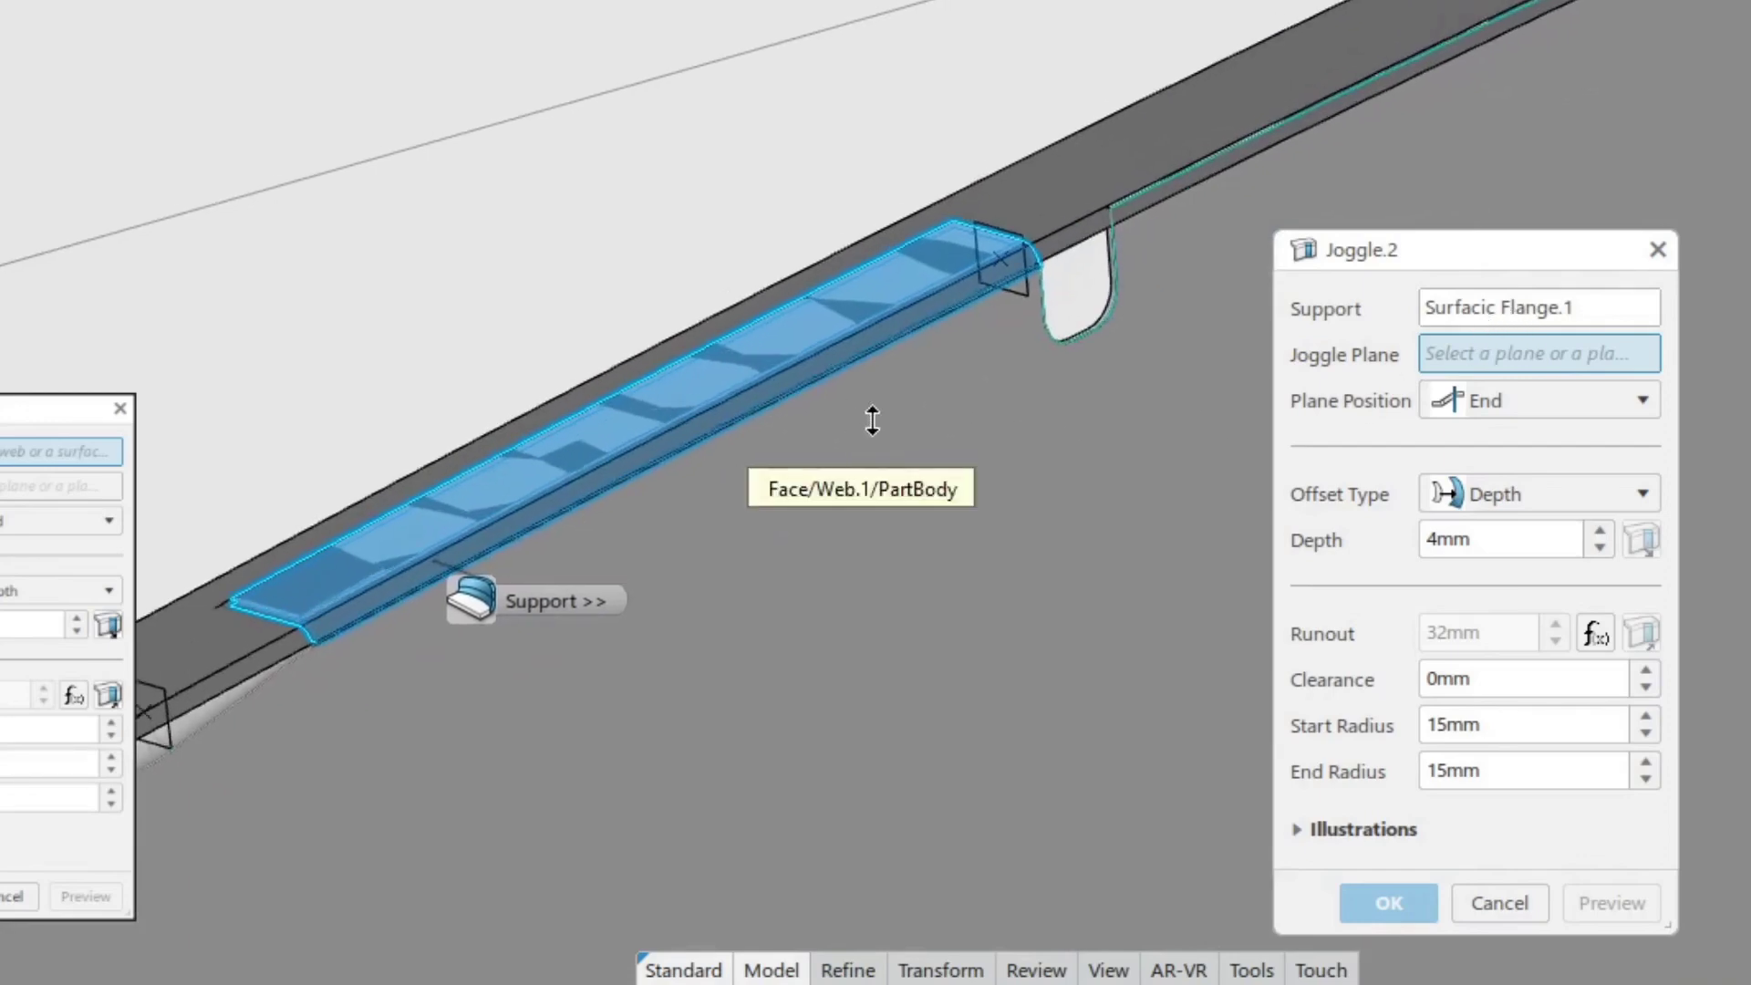
pyautogui.click(1040, 256)
pyautogui.moveTo(1040, 260); pyautogui.dragTo(1047, 392, button='middle')
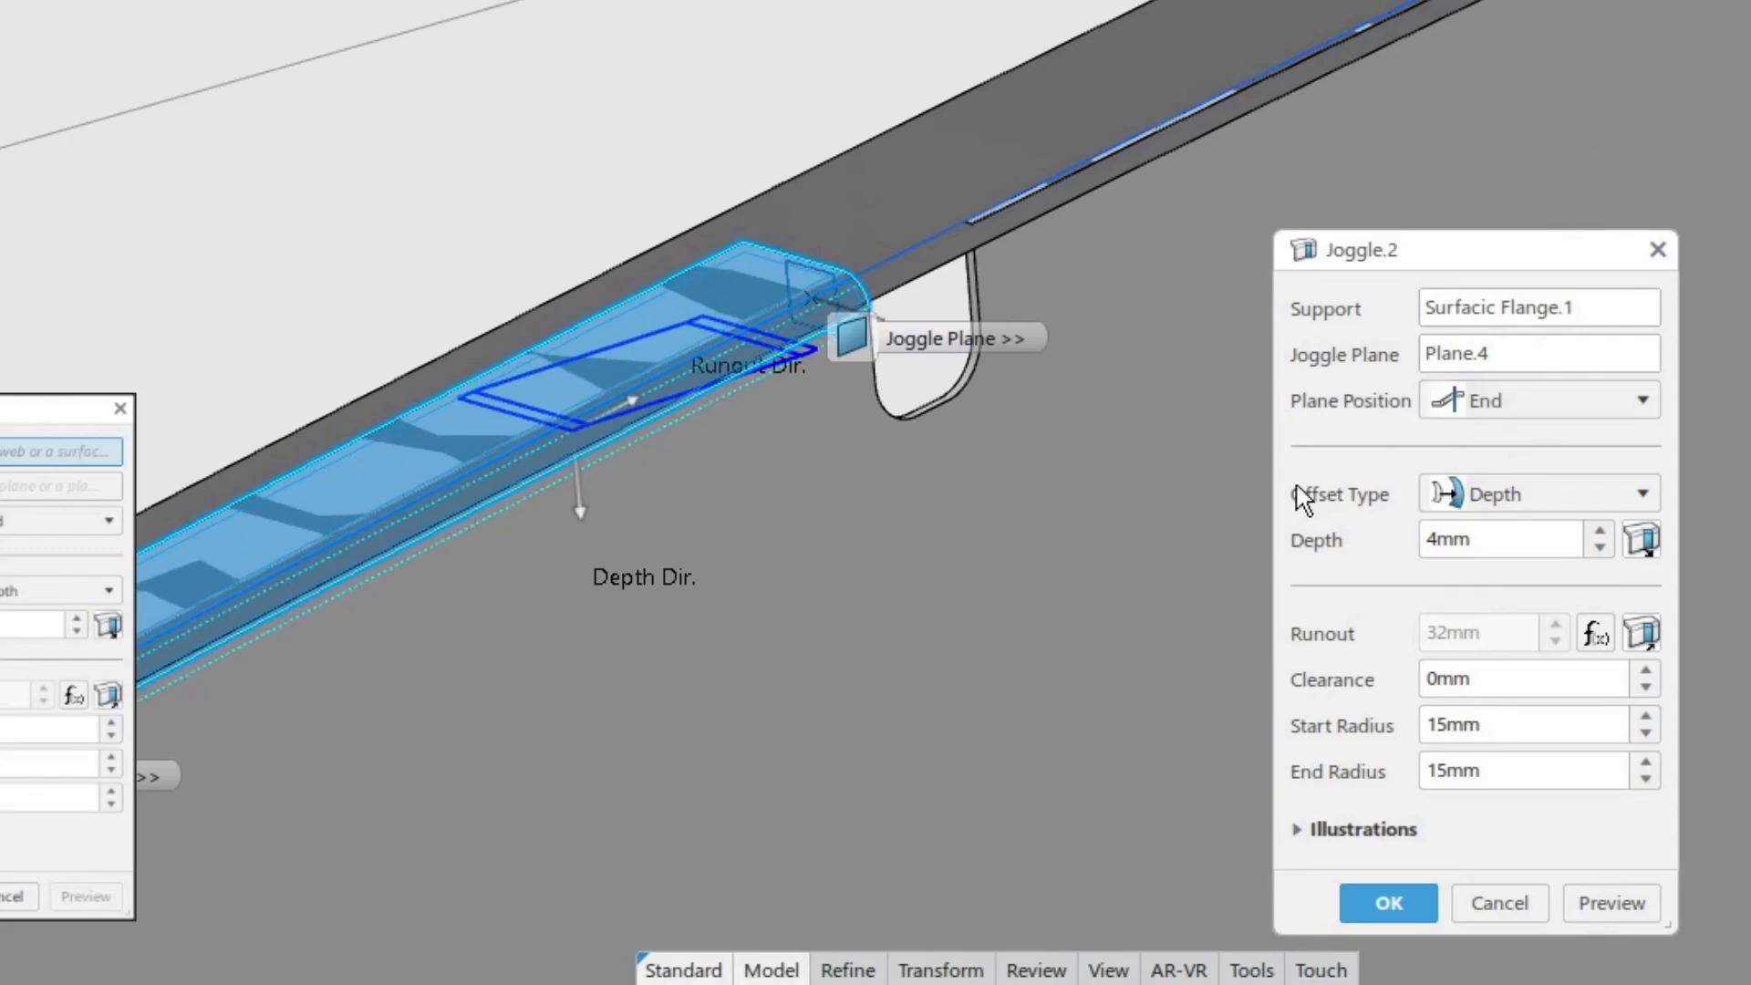
# Set the second joggle's depth to 0.8 mm.
pyautogui.moveTo(1496, 540); pyautogui.dragTo(1387, 558)
pyautogui.write('0.8')
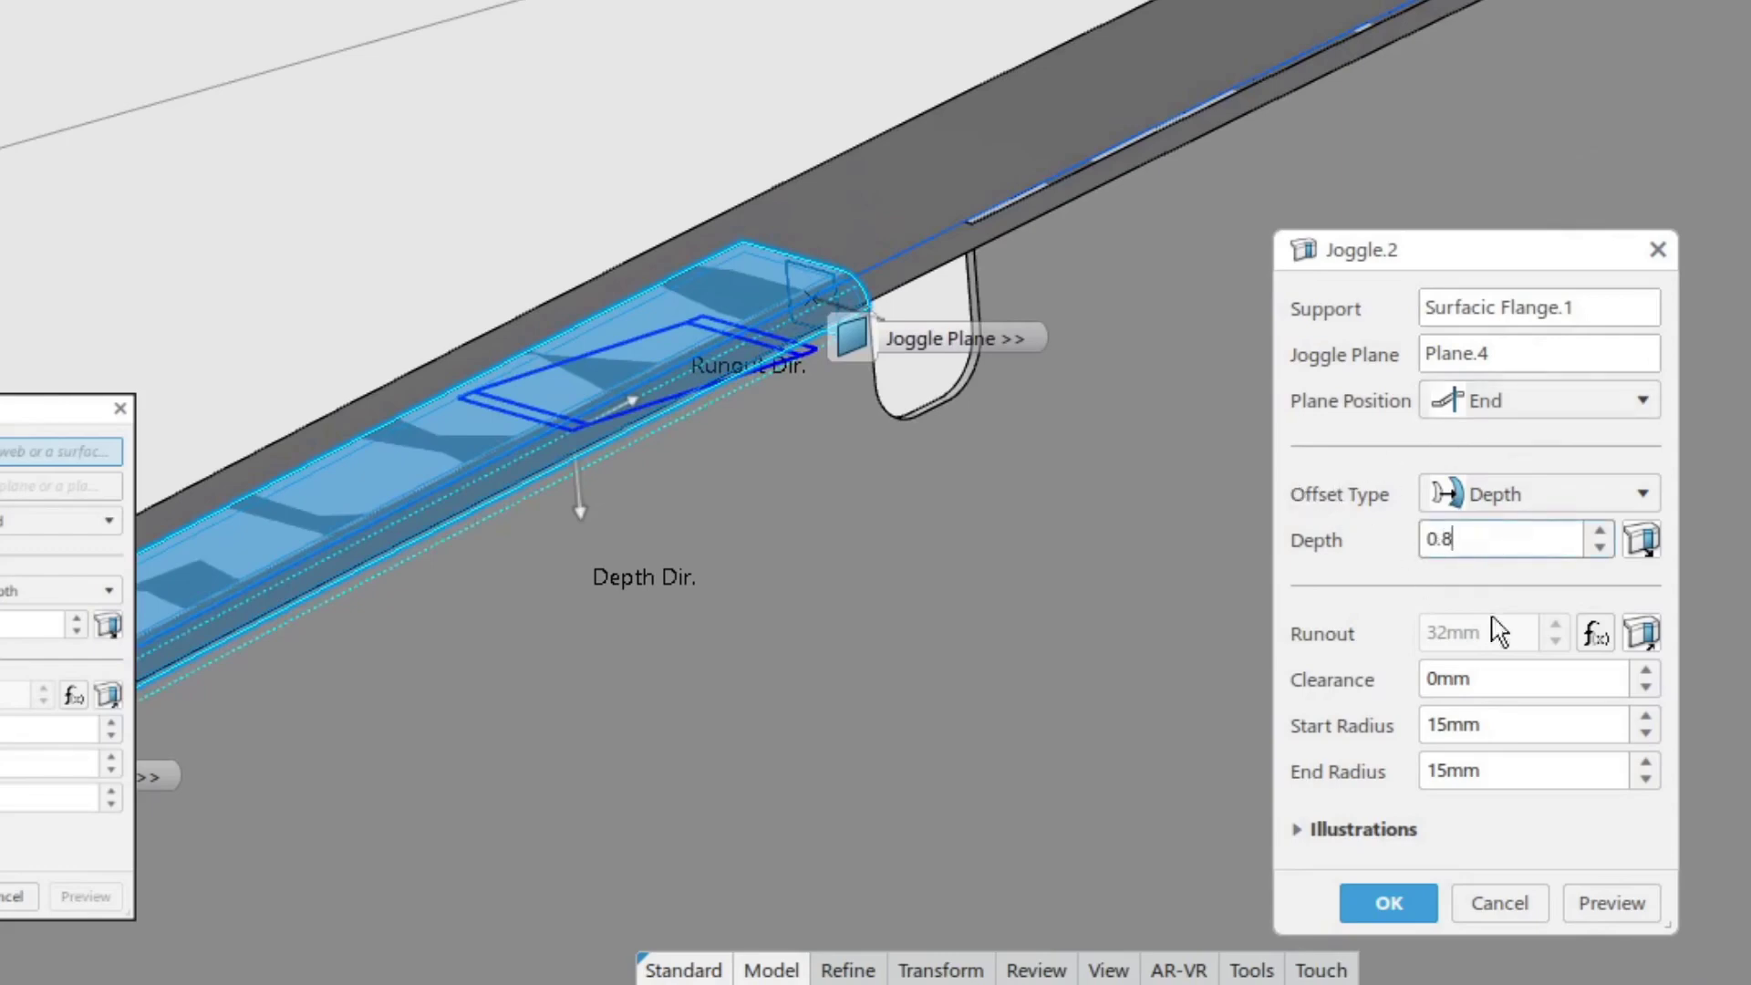
pyautogui.click(1536, 720)
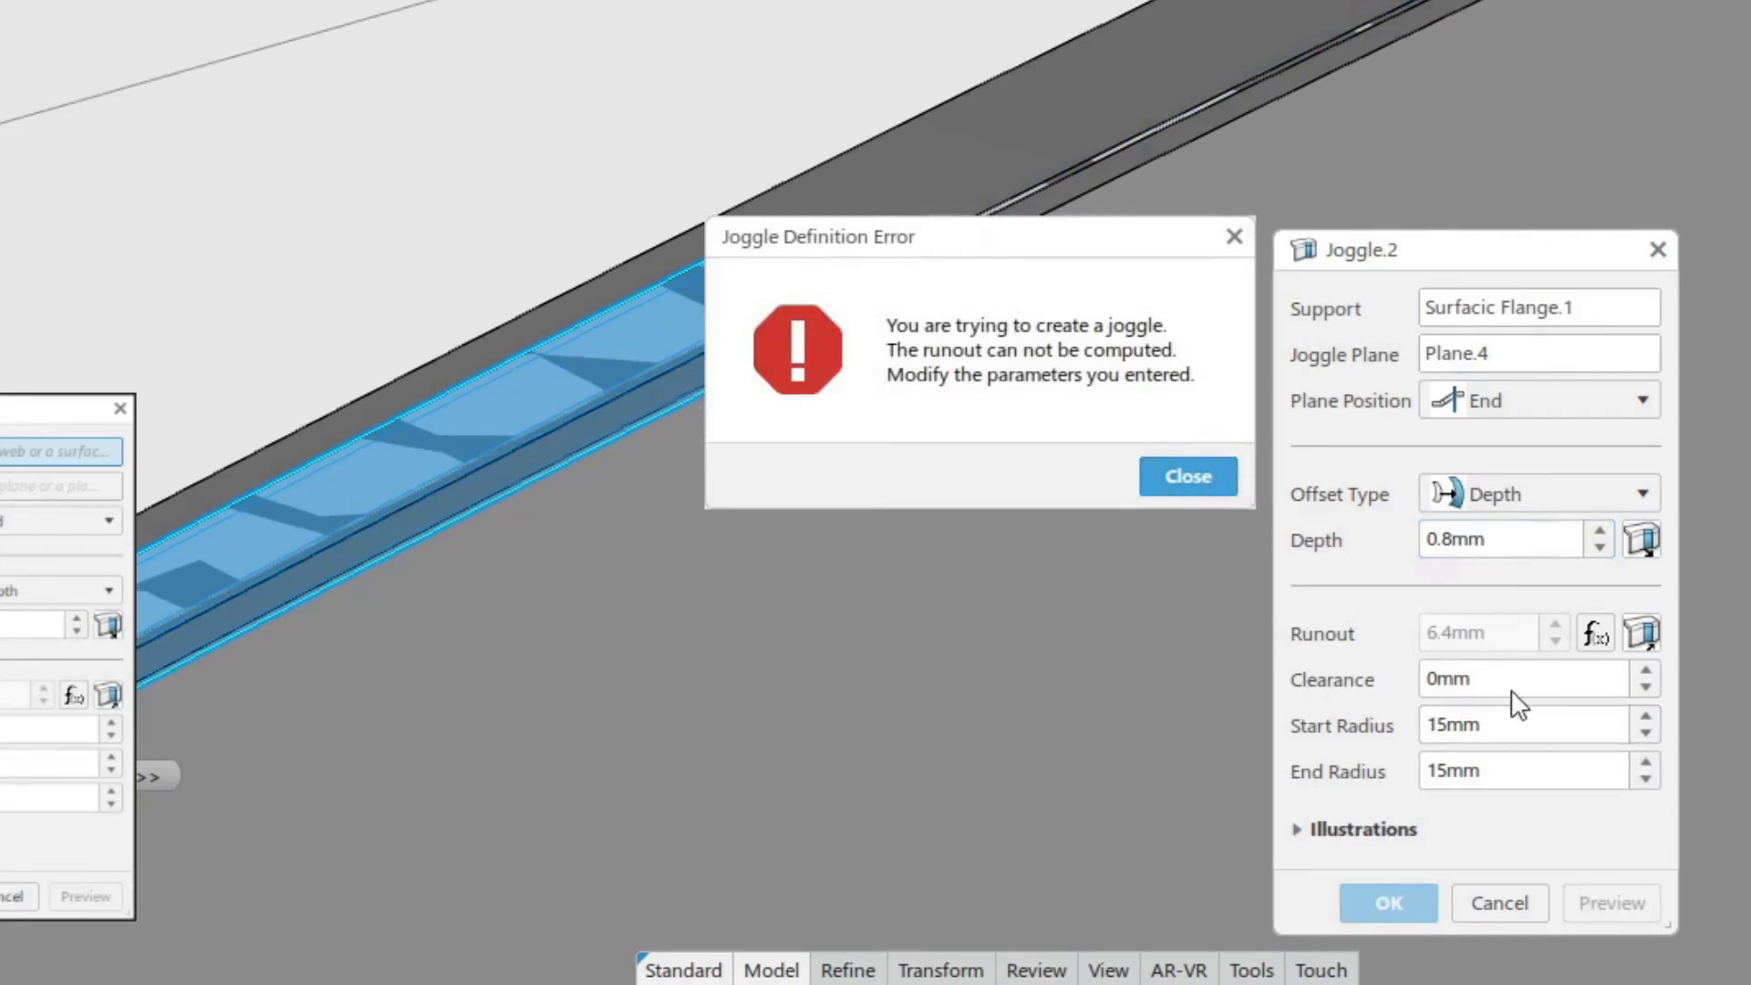
pyautogui.click(1208, 483)
# Set the second joggle's start radius and end radius to 5 mm.
pyautogui.moveTo(1517, 726); pyautogui.dragTo(1360, 729)
pyautogui.write('5')
pyautogui.press('Return')
pyautogui.moveTo(1536, 770); pyautogui.dragTo(1429, 772)
pyautogui.write('5')
pyautogui.click(1529, 720)
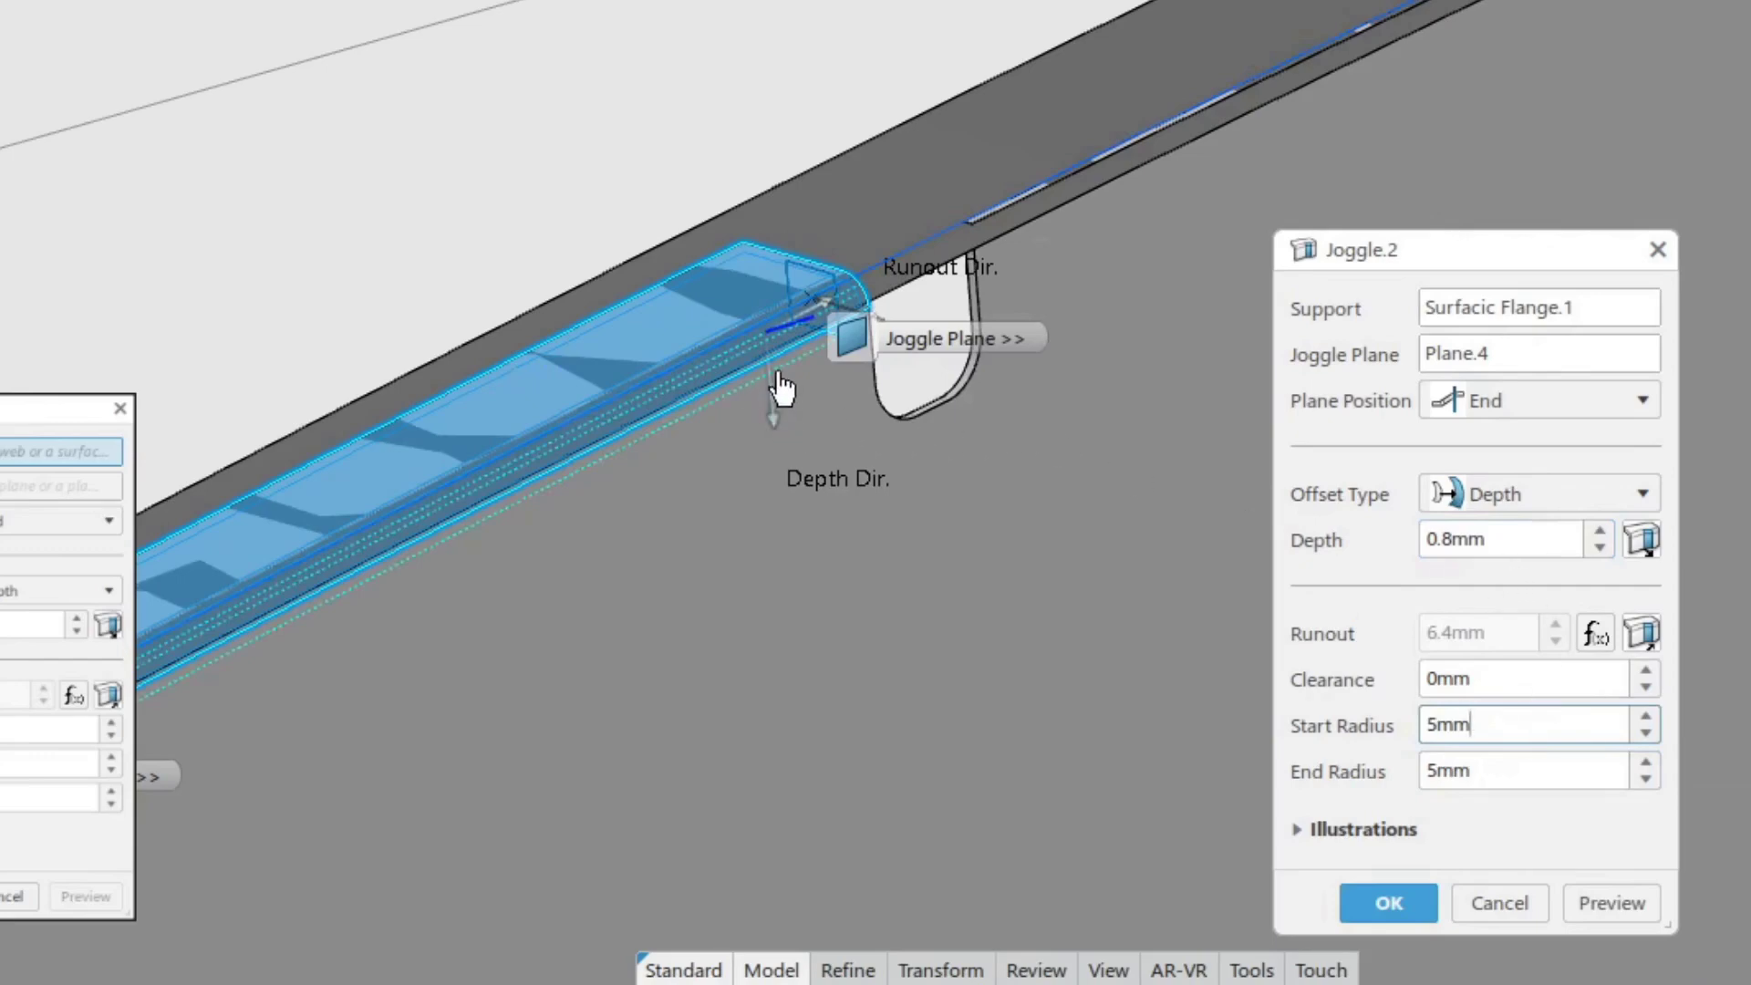
# Create the joggle beside the stringer cutout and hide the Main Feature References.
pyautogui.moveTo(1031, 452); pyautogui.dragTo(1090, 182, button='middle')
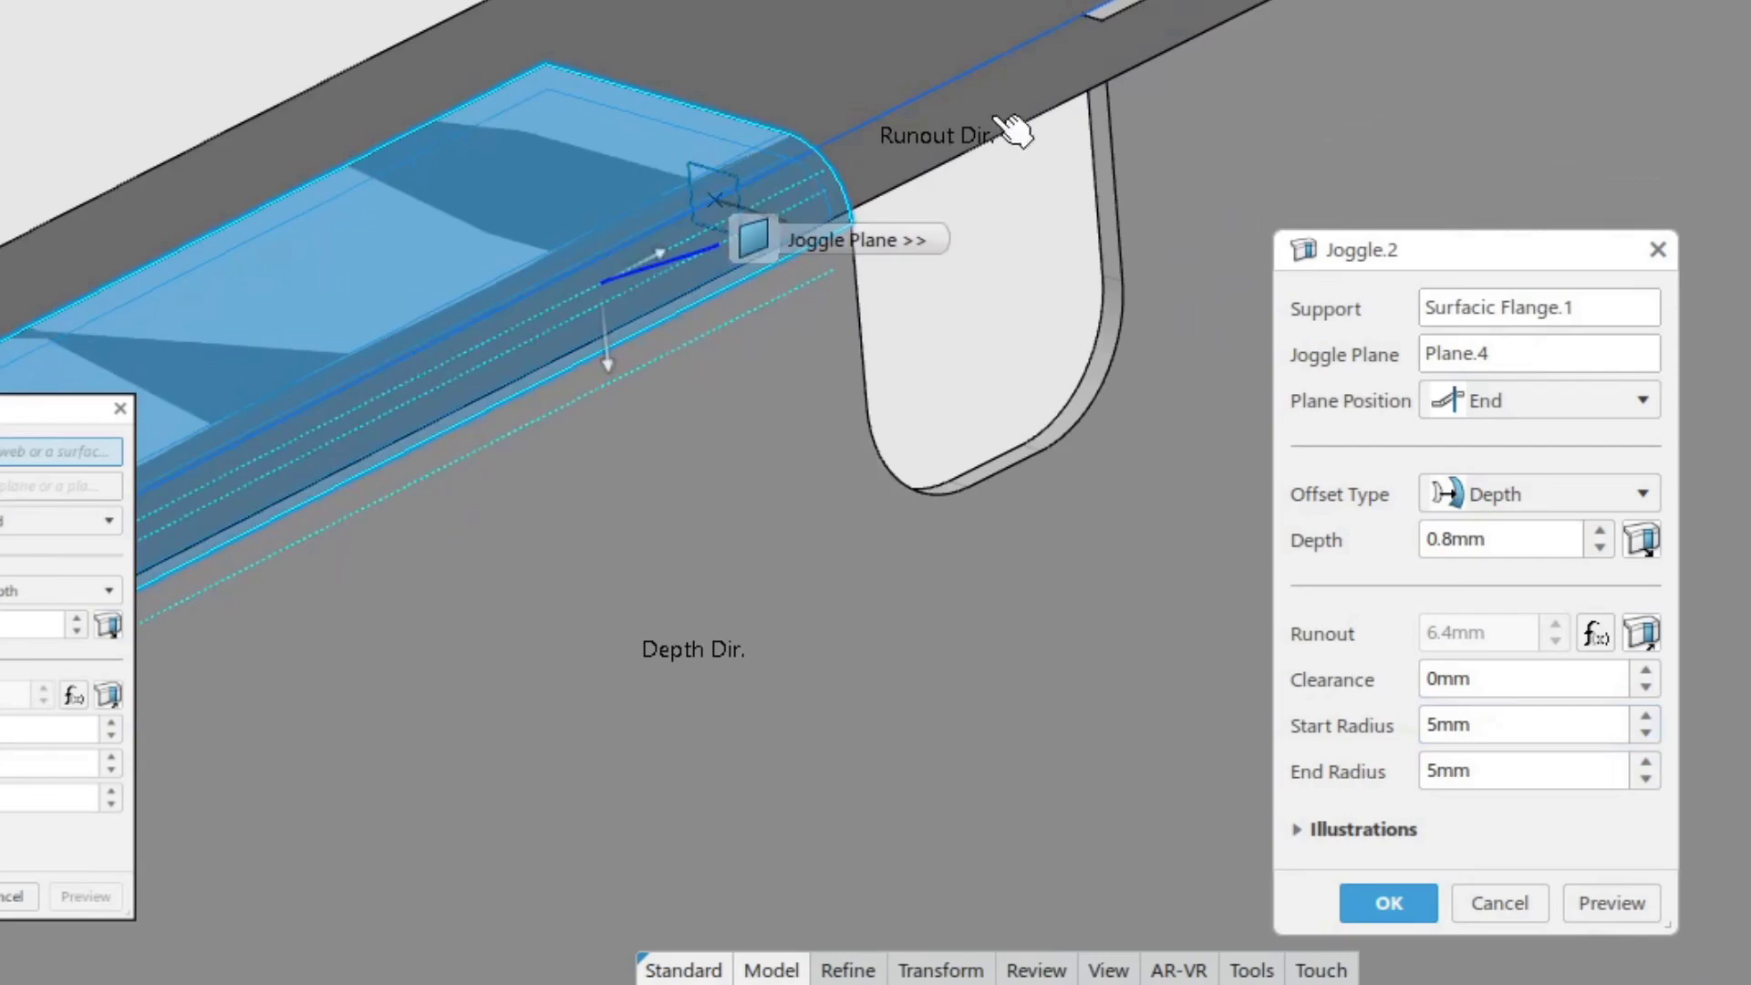
pyautogui.moveTo(945, 379); pyautogui.dragTo(997, 352, button='middle')
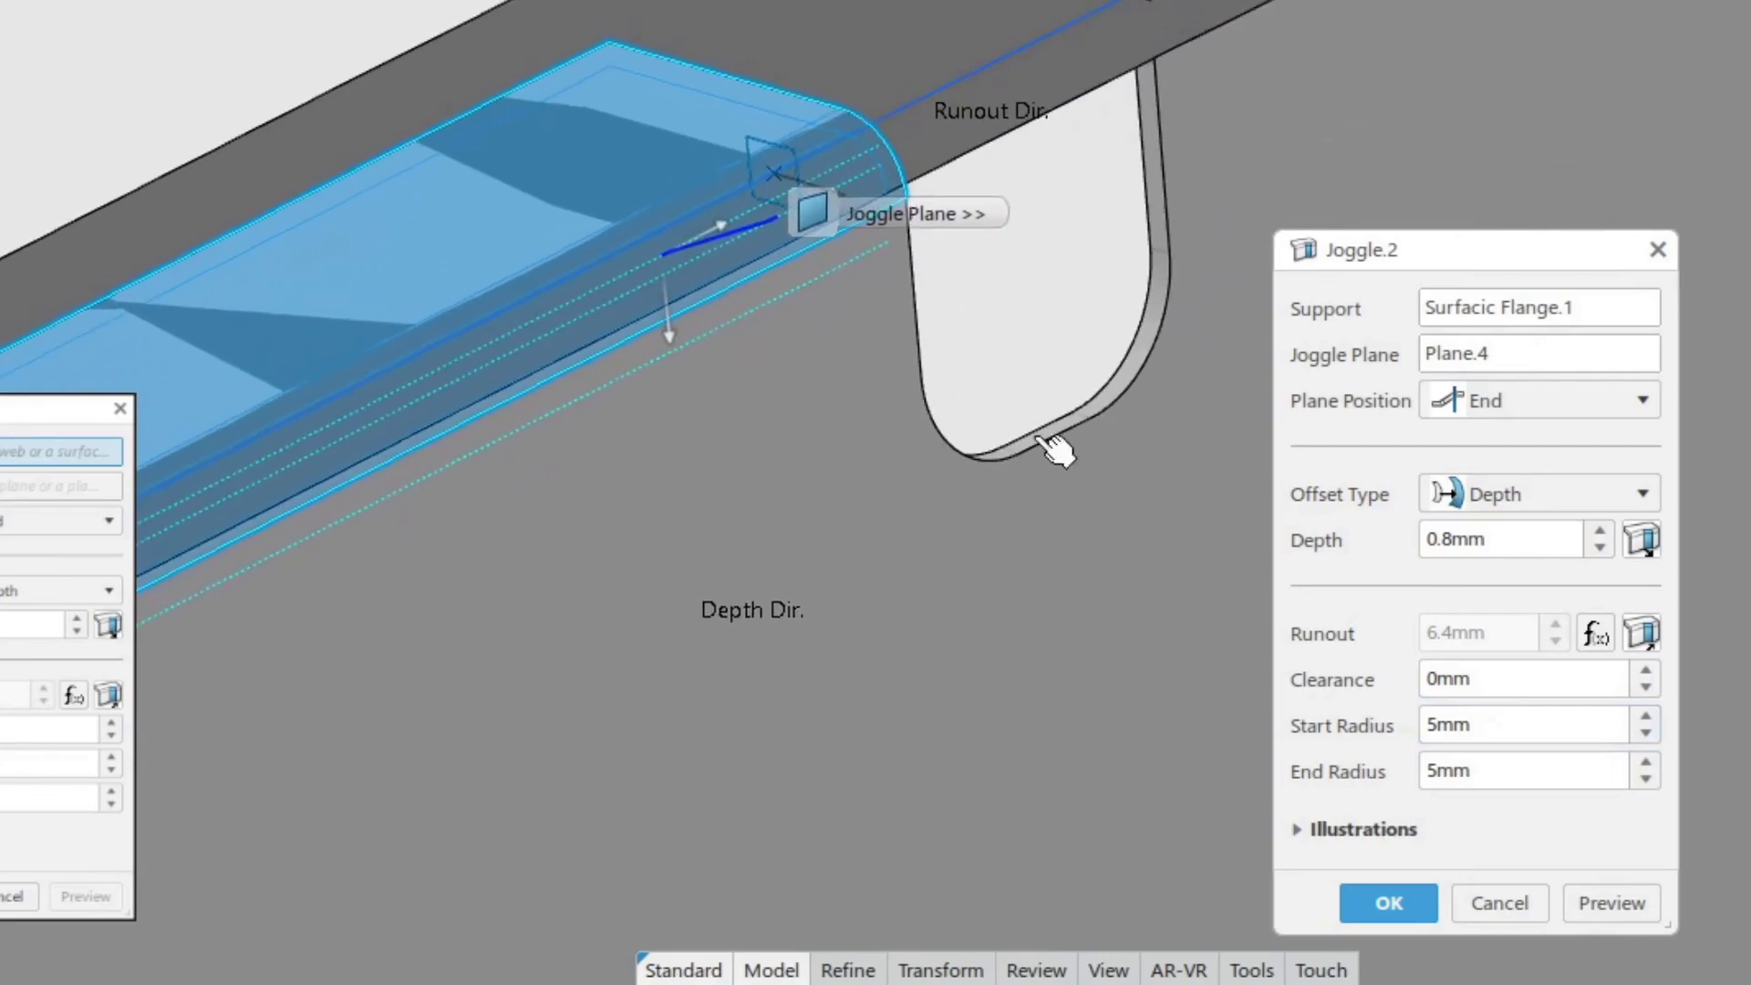
pyautogui.click(1379, 896)
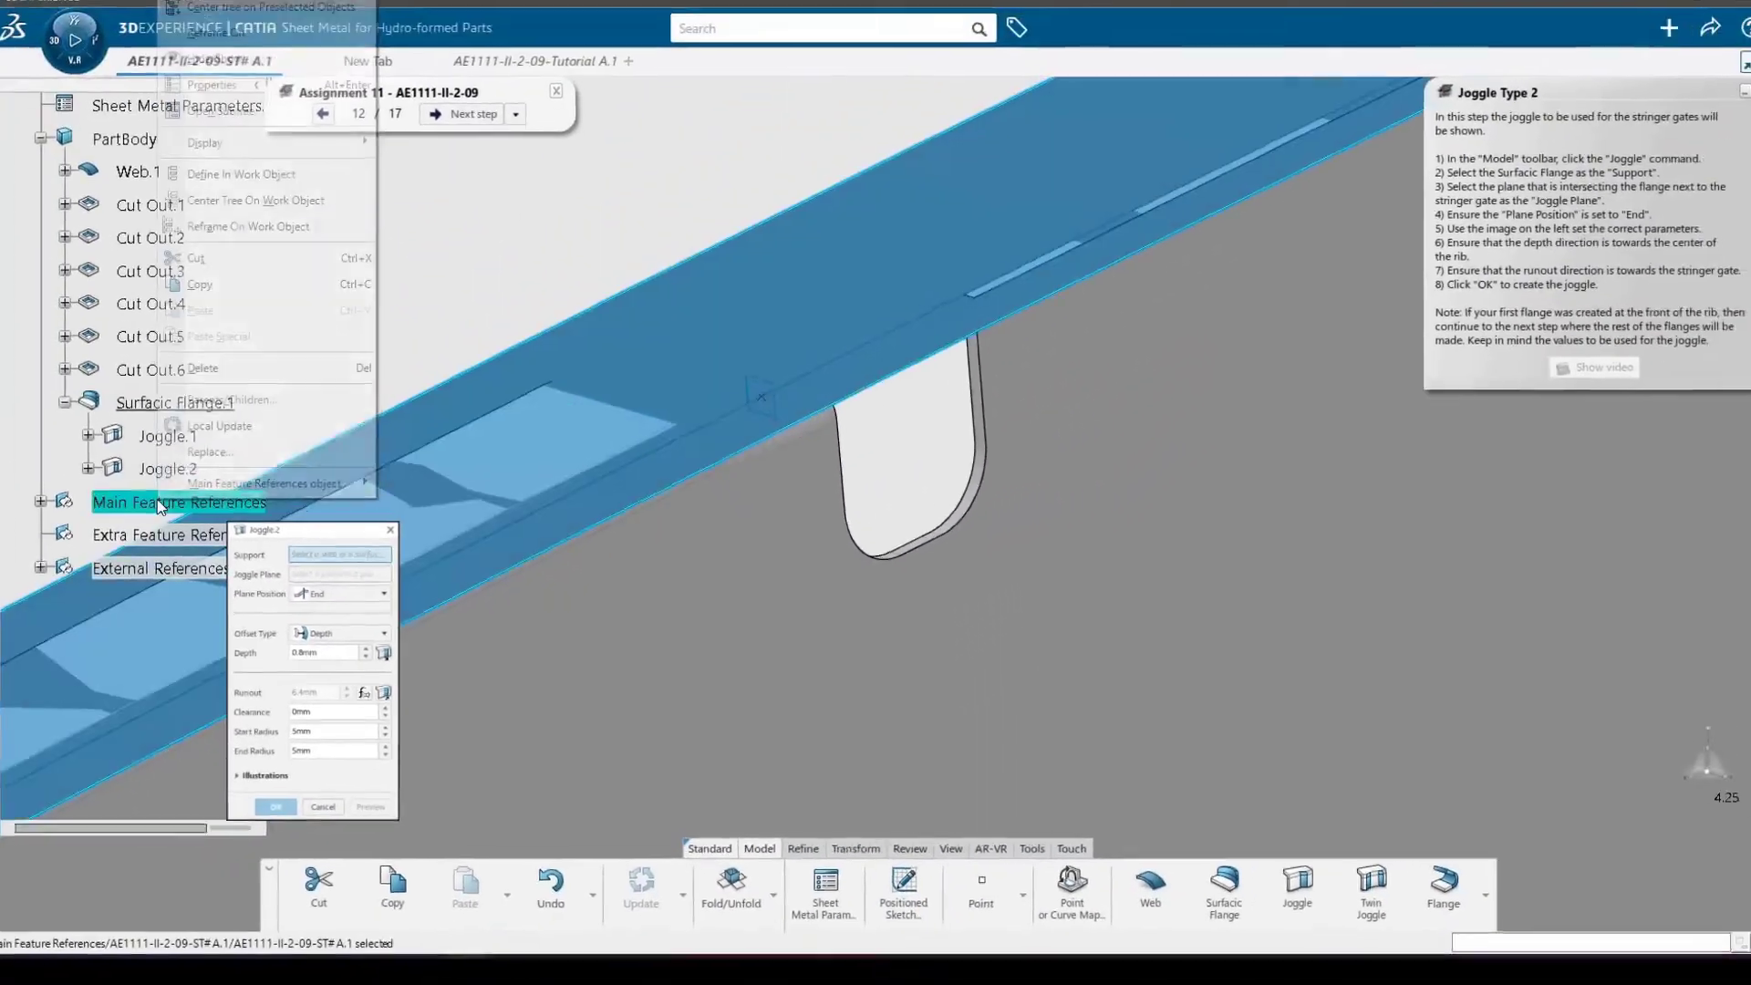
pyautogui.click(267, 63)
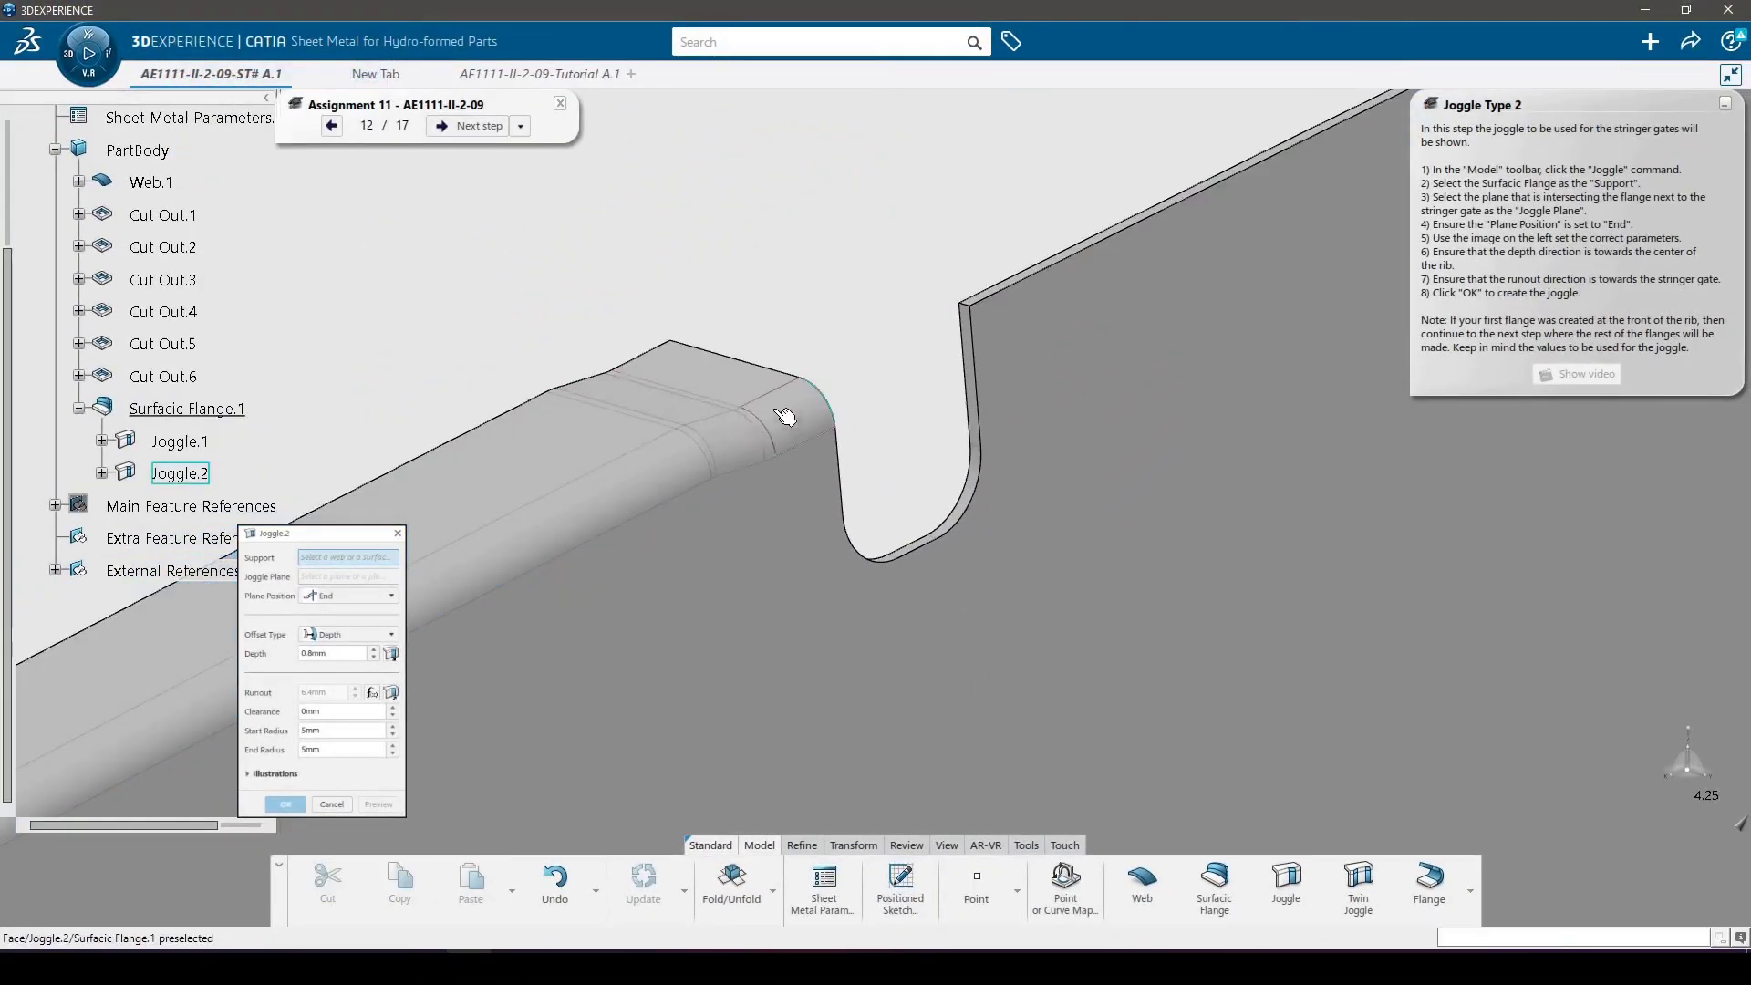
# Show the hidden Main Feature References again and bring the whole rib into view.
pyautogui.scroll(-4, 794, 438)
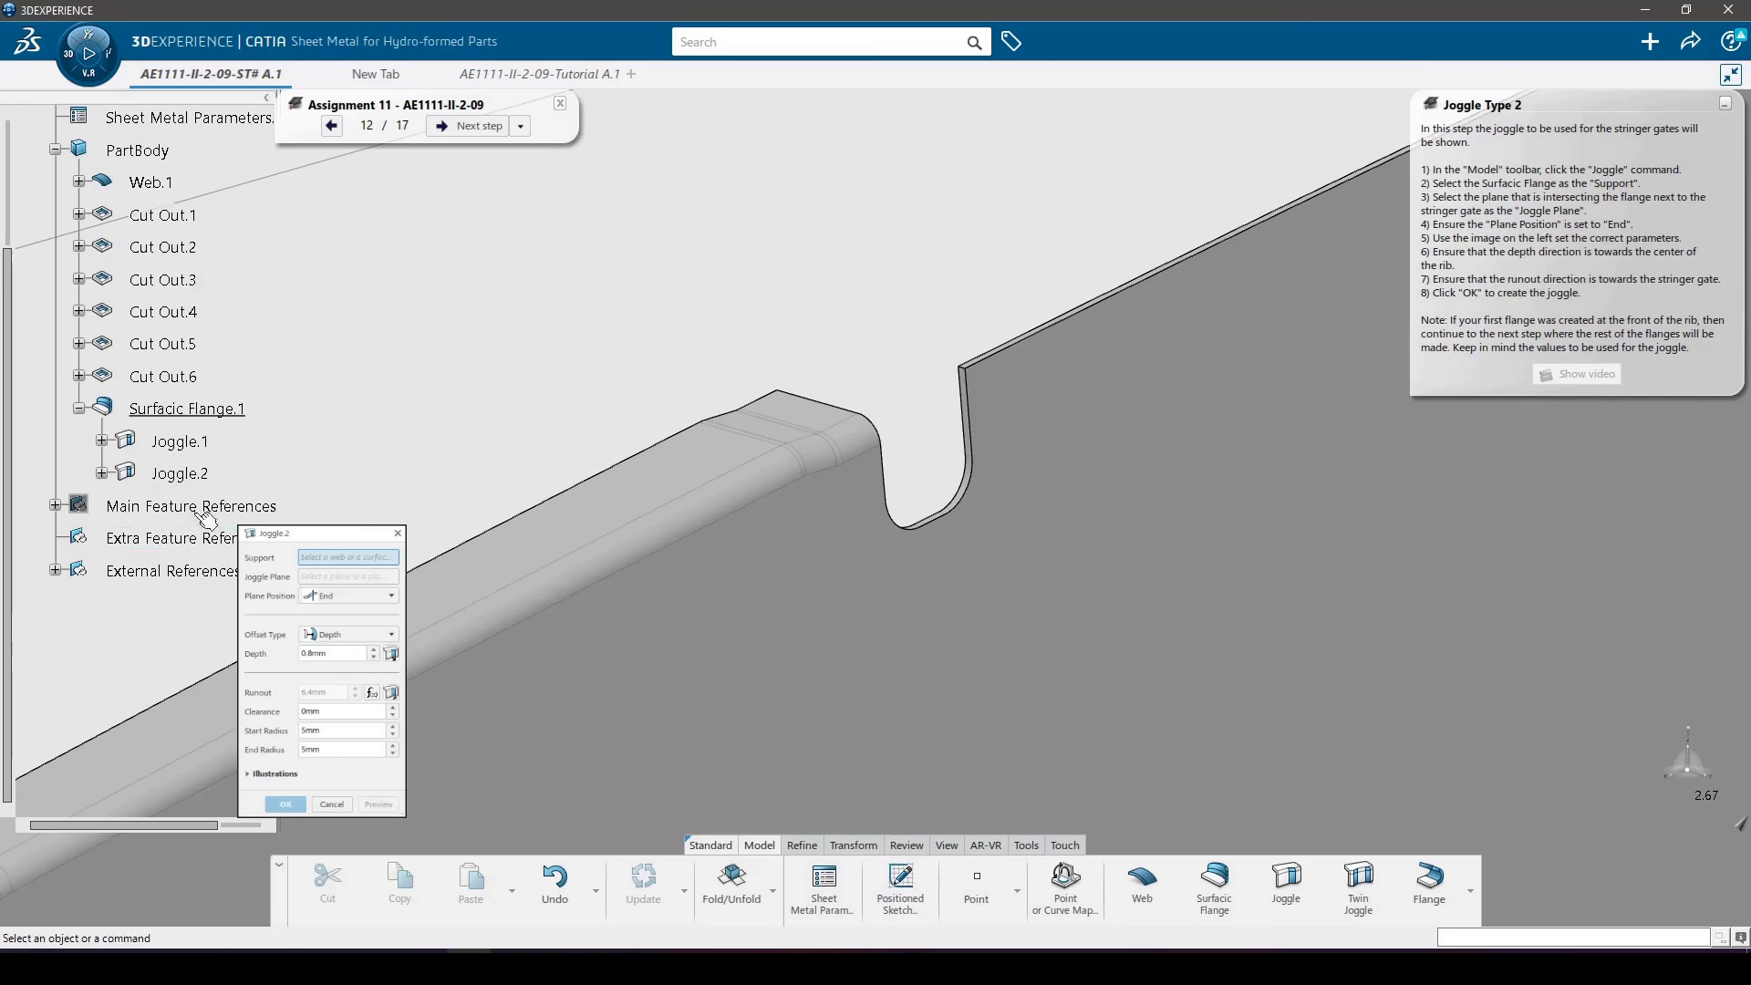
pyautogui.rightClick(146, 507)
pyautogui.click(237, 81)
pyautogui.moveTo(1095, 407); pyautogui.dragTo(1003, 686, button='middle')
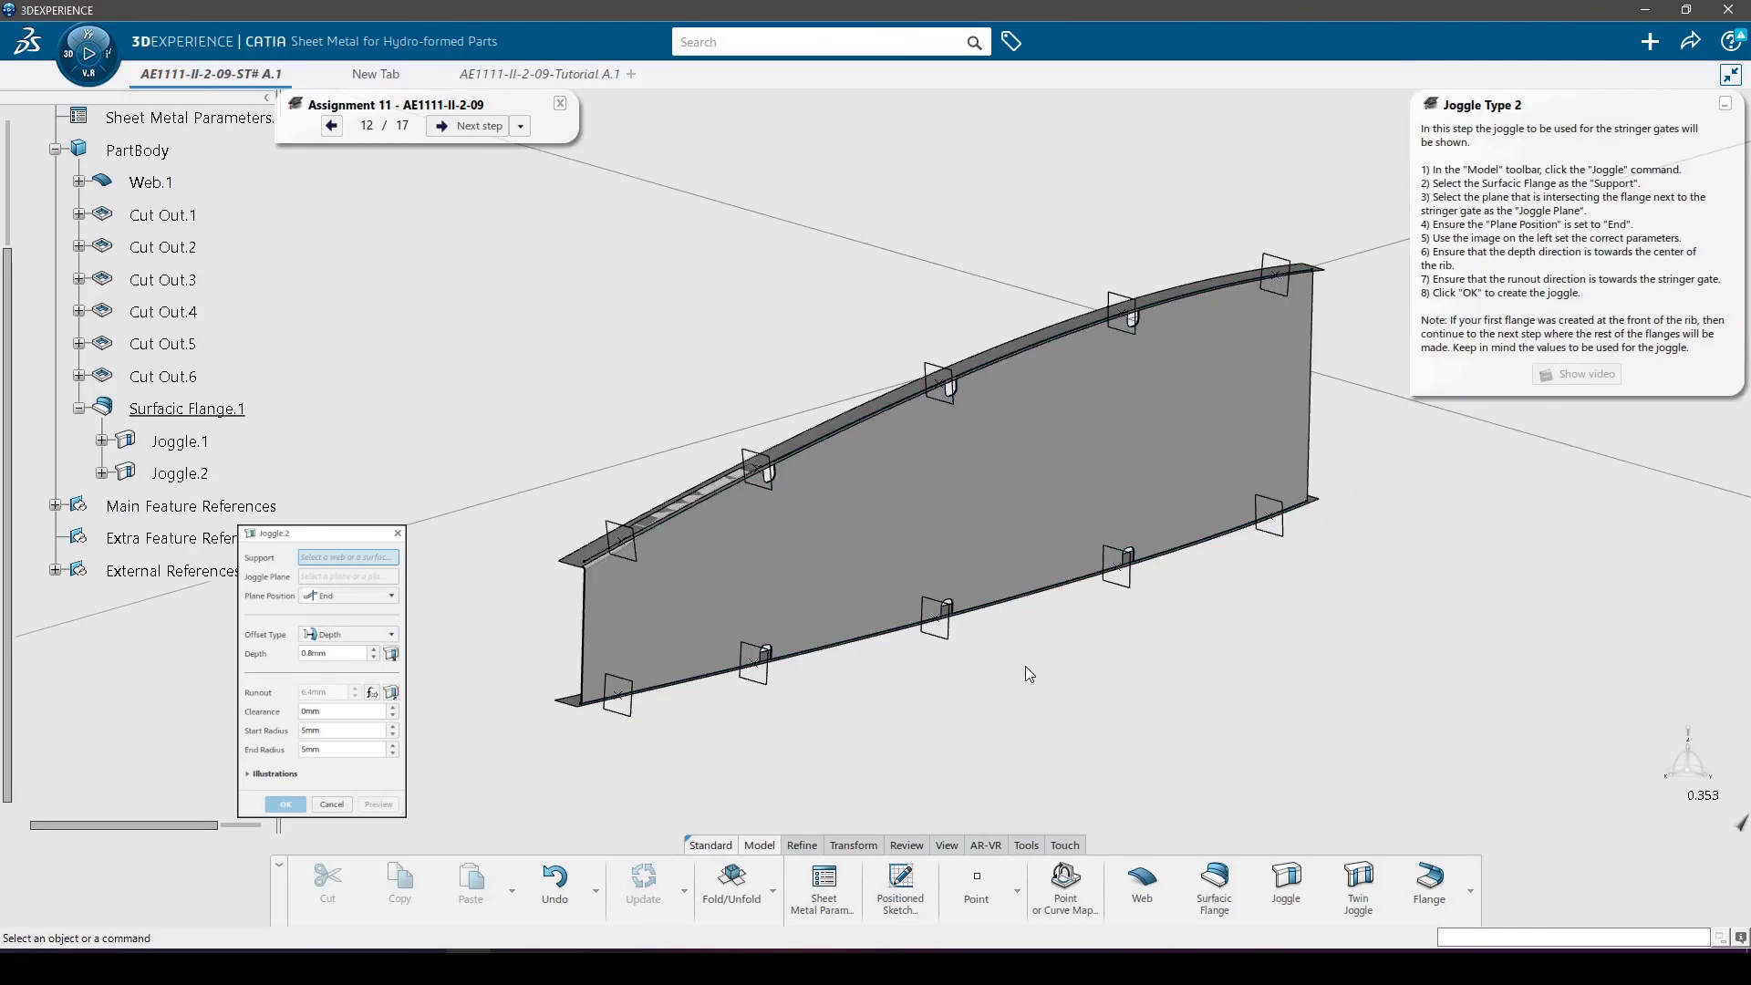
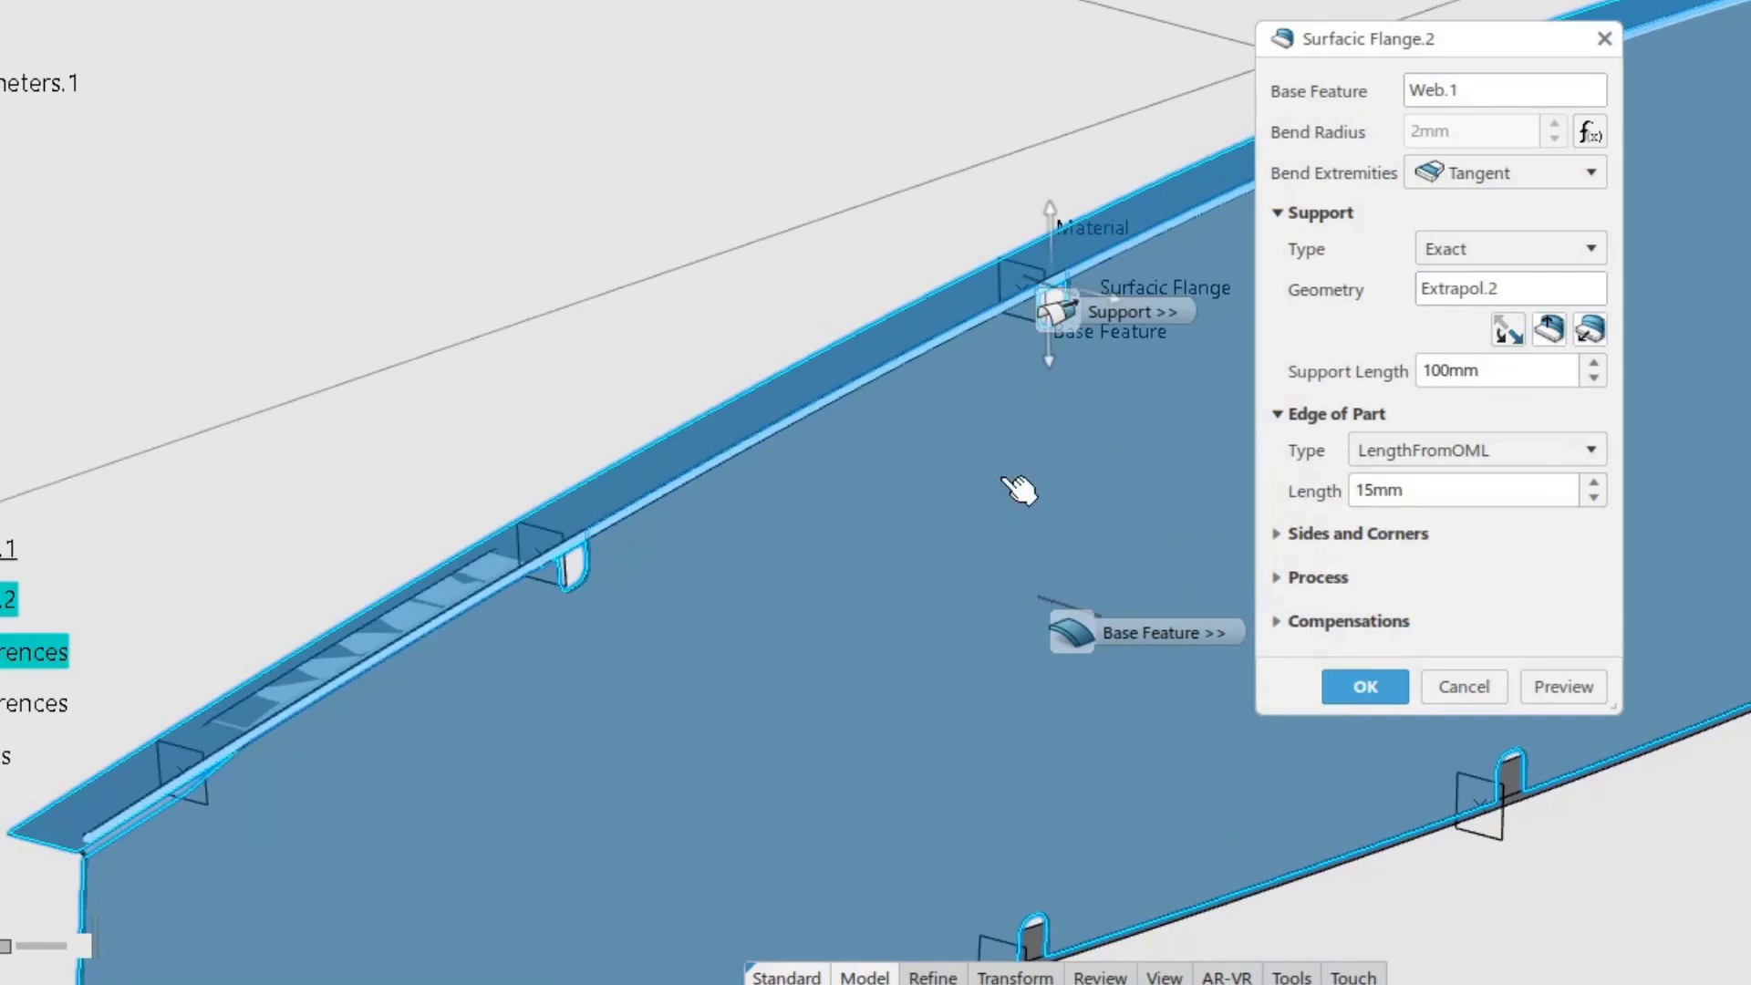
# Reverse the material and flange directions of Surfacic Flange.2 on Extrapol.2 and create the 15 mm flange between the first two upper cutouts.
pyautogui.click(772, 293)
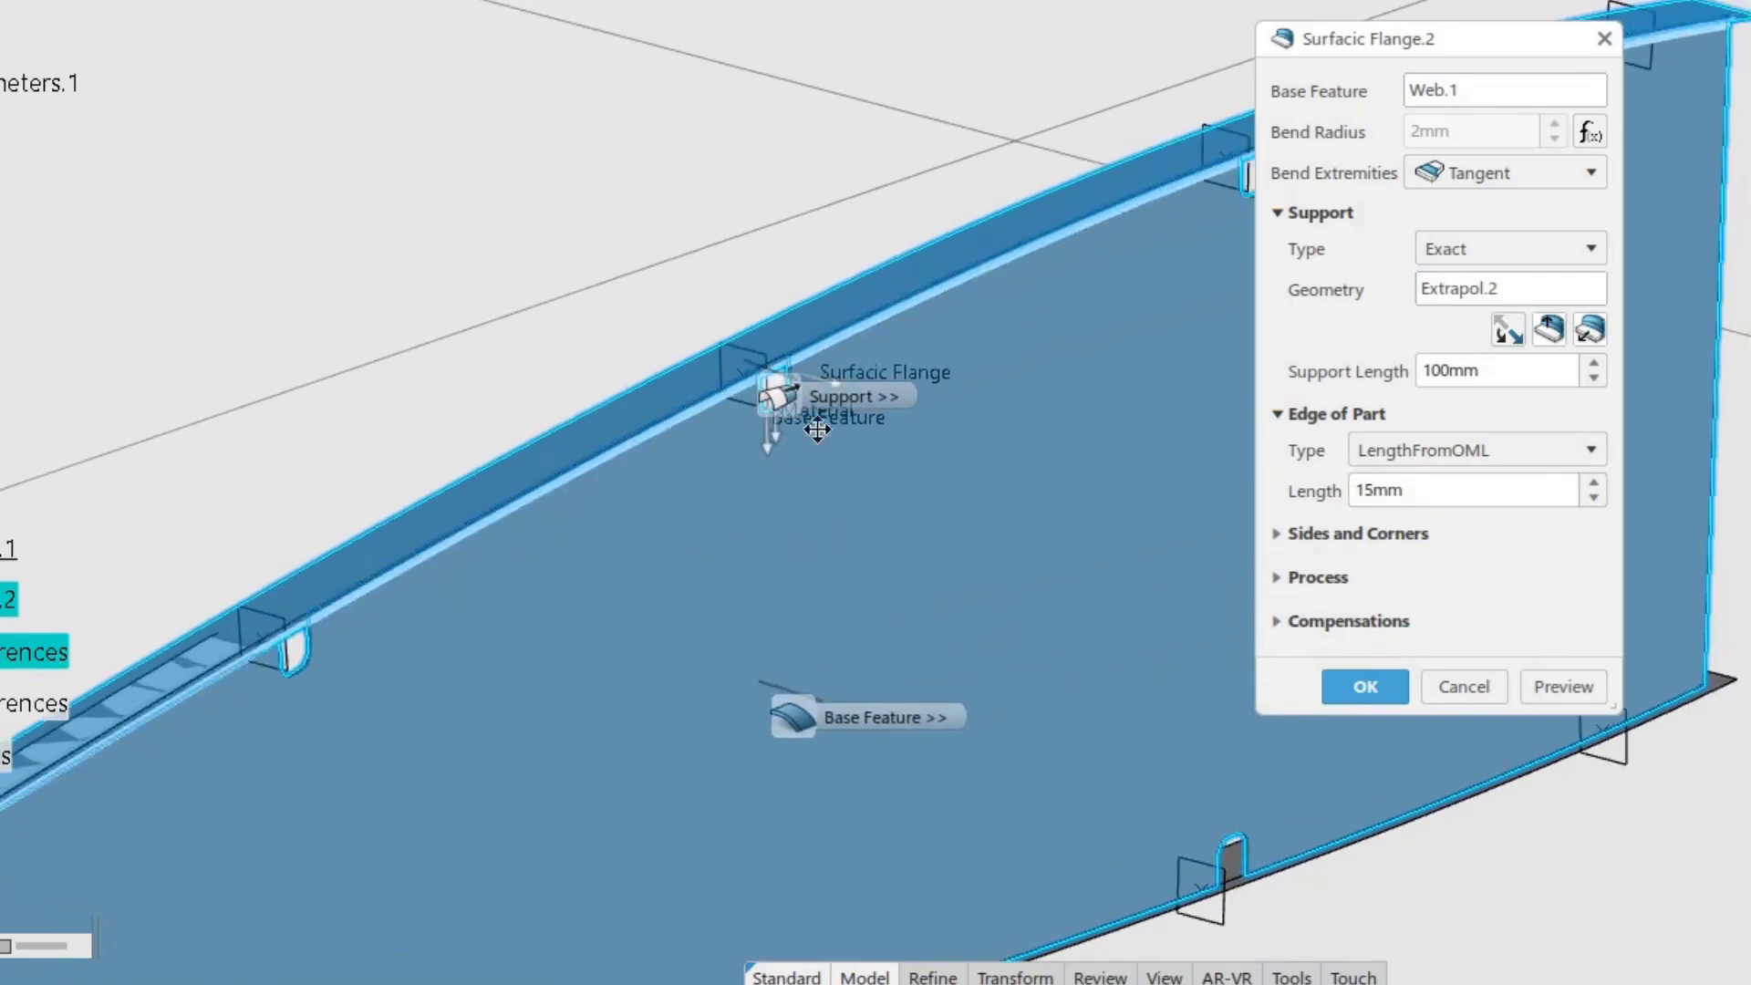
pyautogui.moveTo(775, 397); pyautogui.dragTo(716, 558)
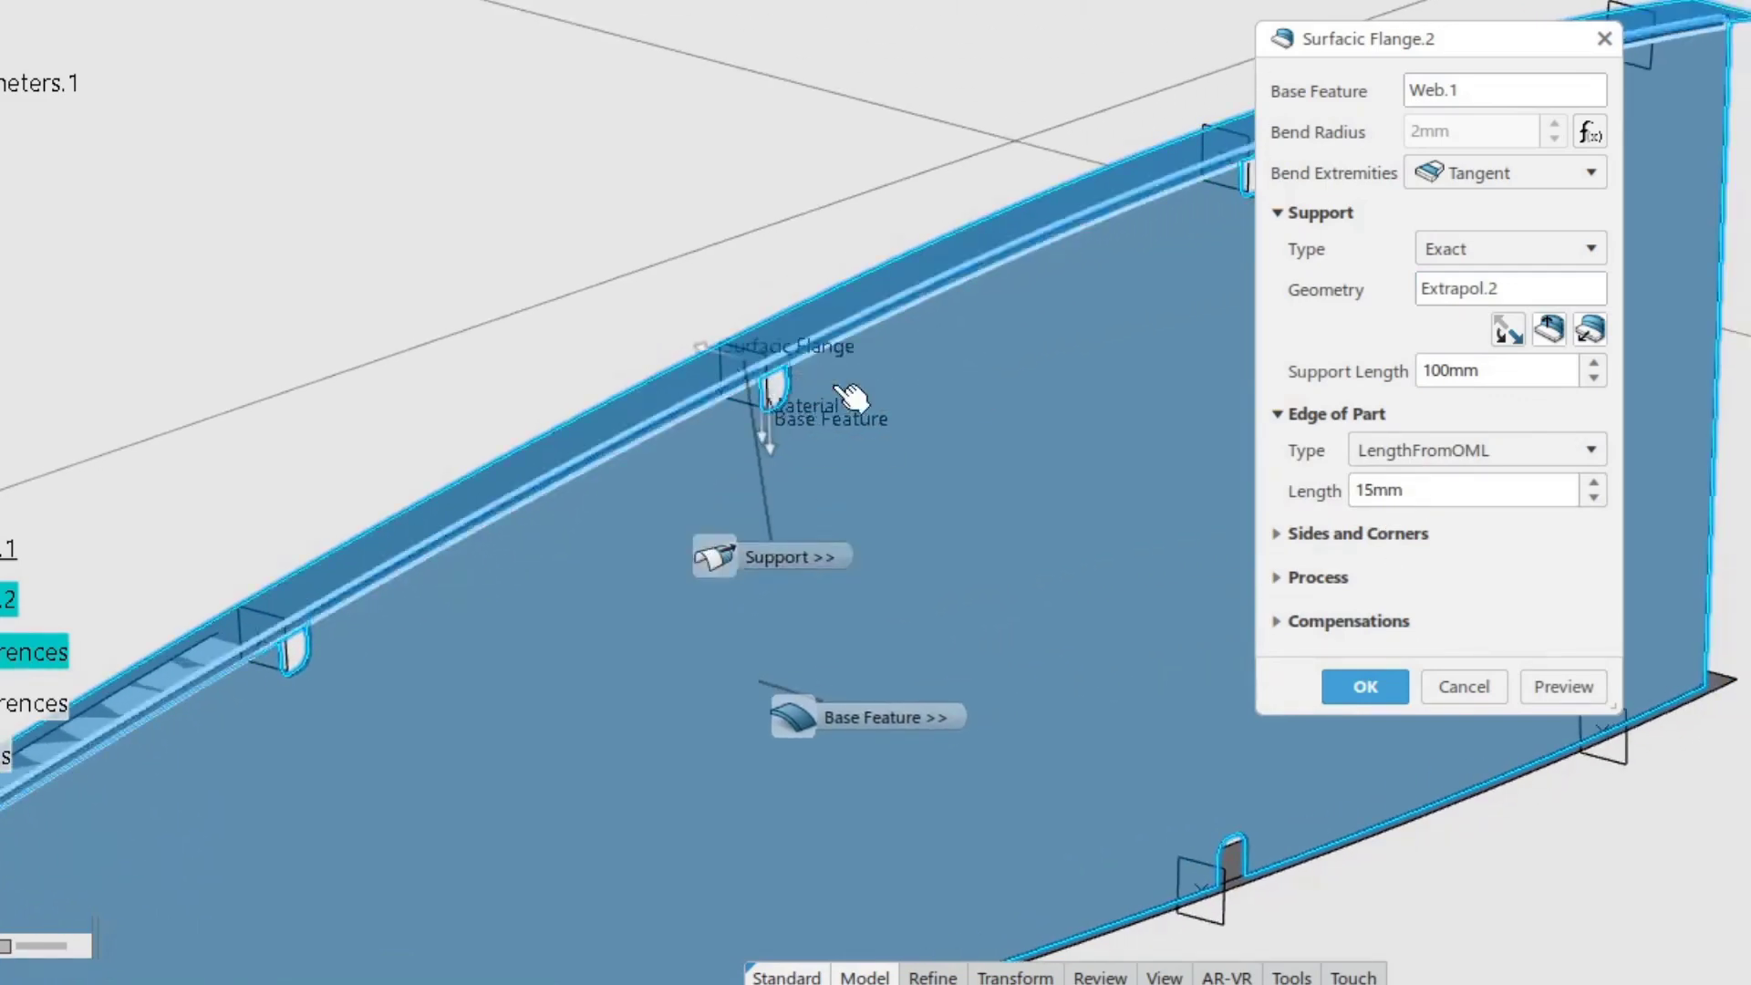
pyautogui.moveTo(979, 505); pyautogui.dragTo(1092, 492, button='middle')
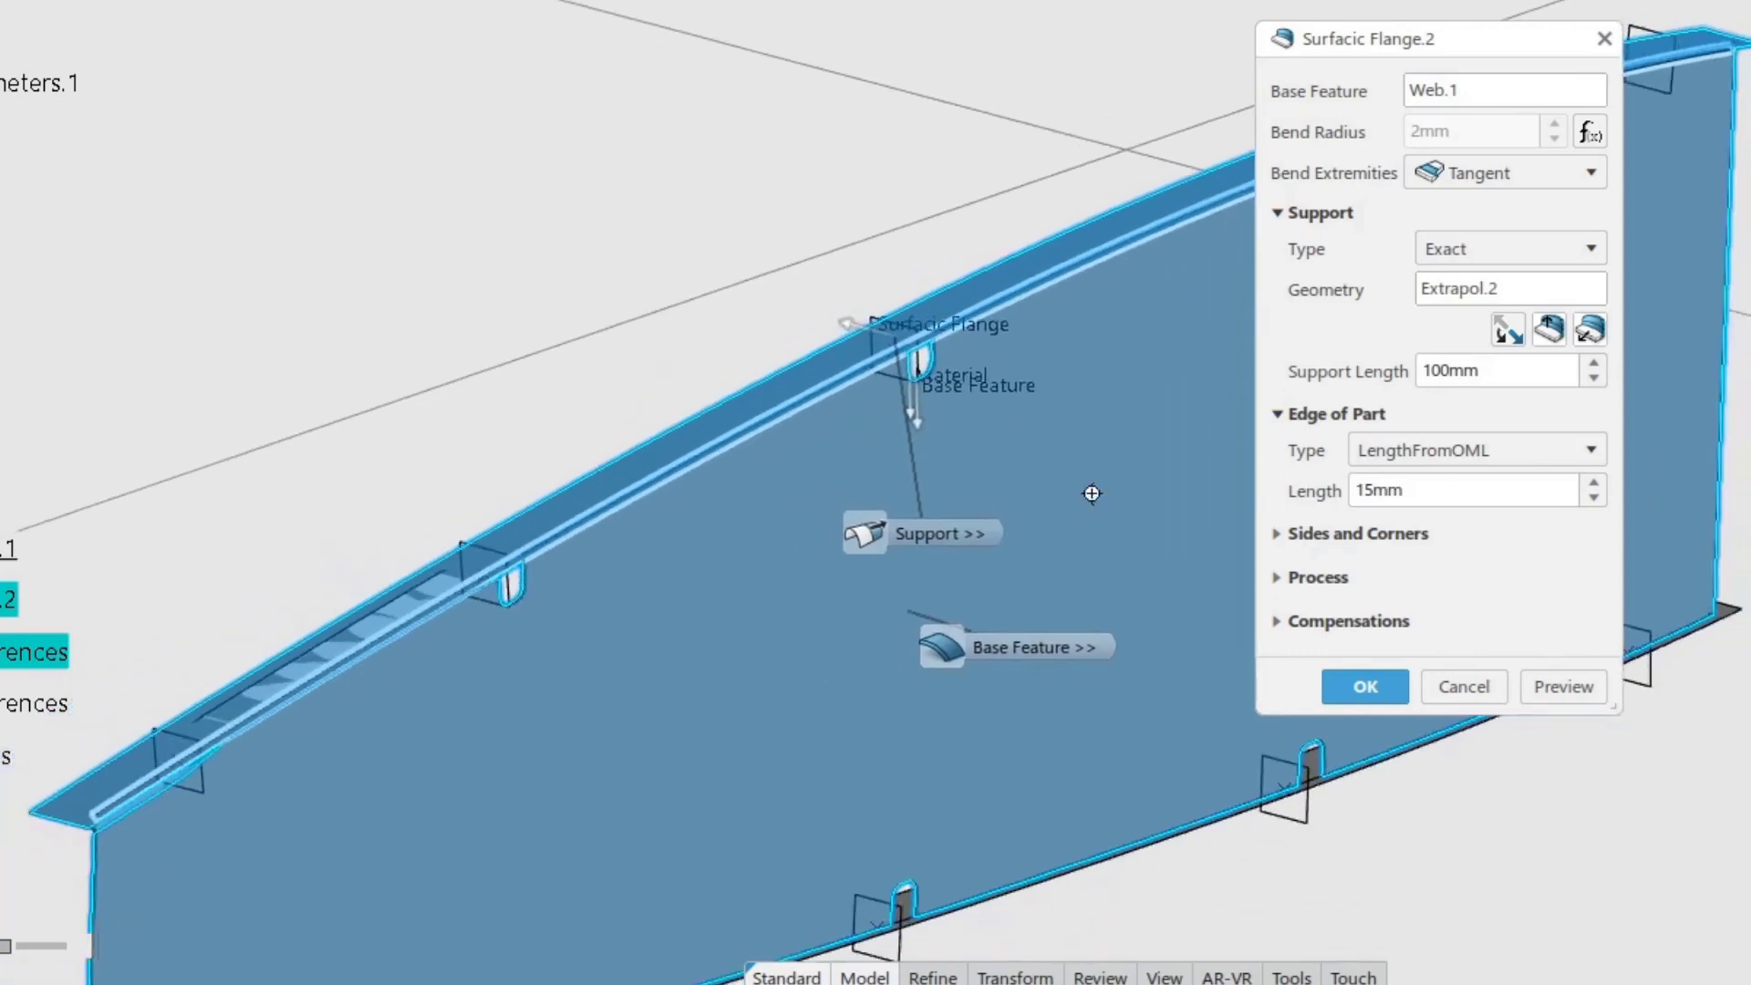
pyautogui.click(1364, 692)
# Start a joggle on Surfacic Flange.2 with Plane.3, beside the second upper stringer cutout, as joggle plane.
pyautogui.moveTo(1106, 558); pyautogui.dragTo(1200, 557, button='middle')
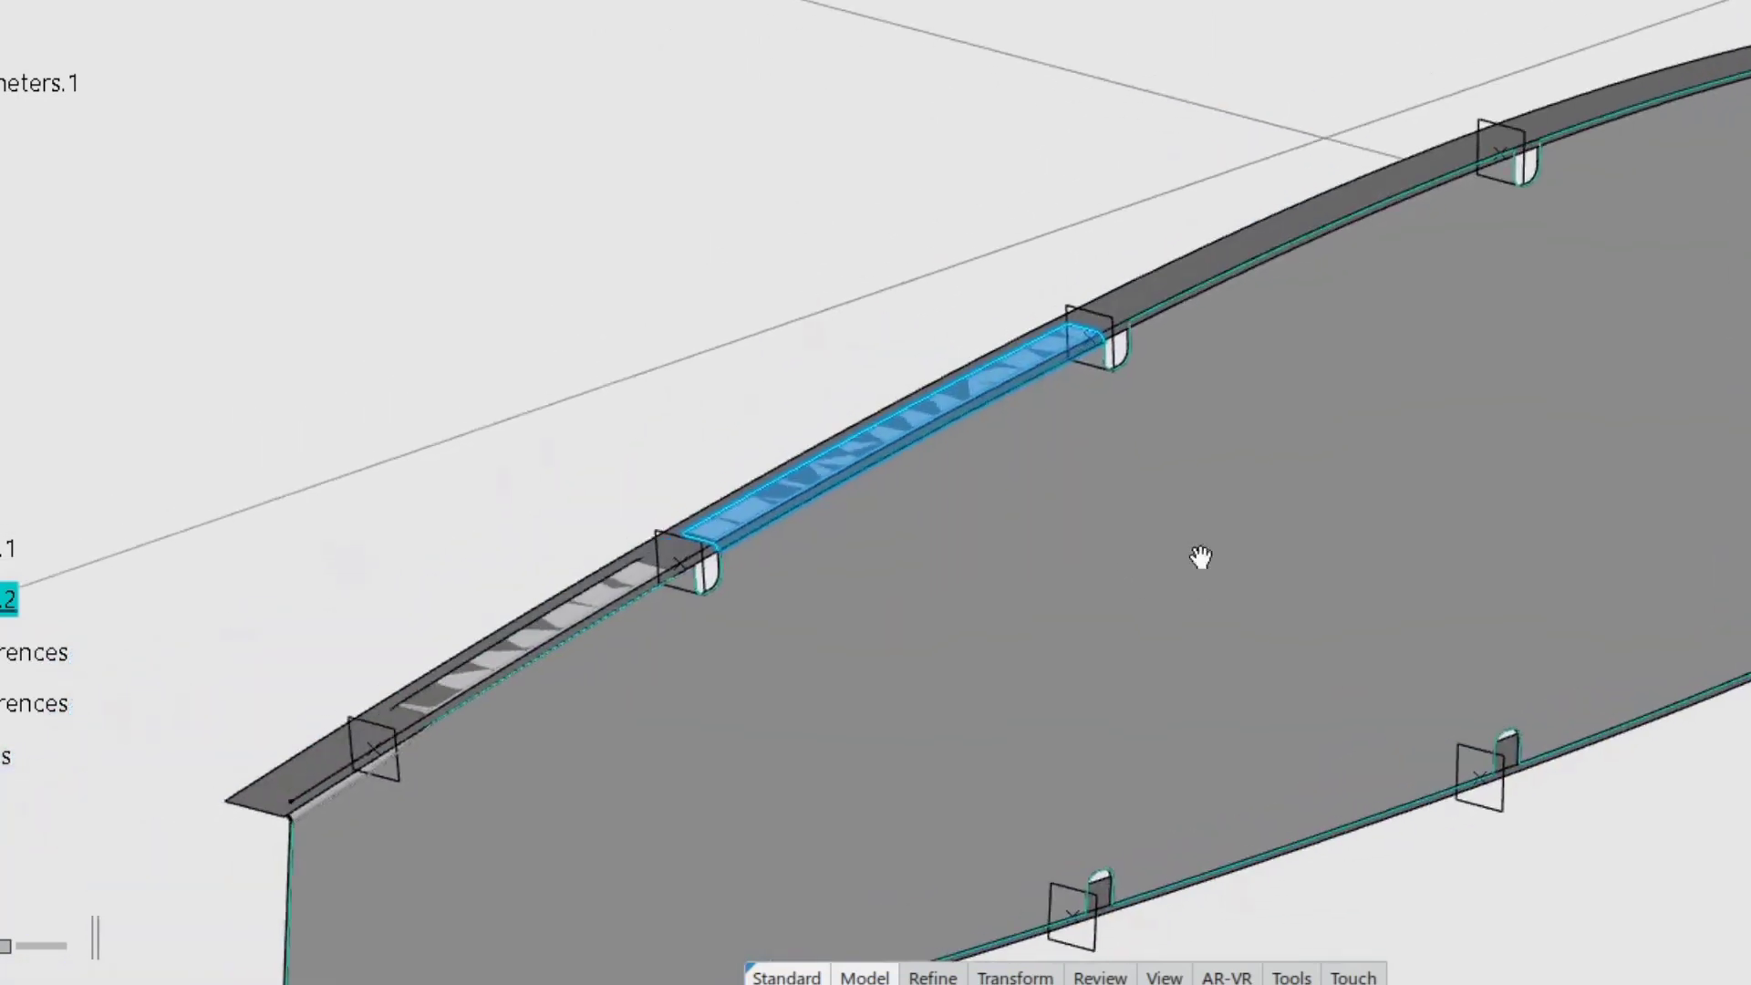
pyautogui.scroll(3, 1200, 556)
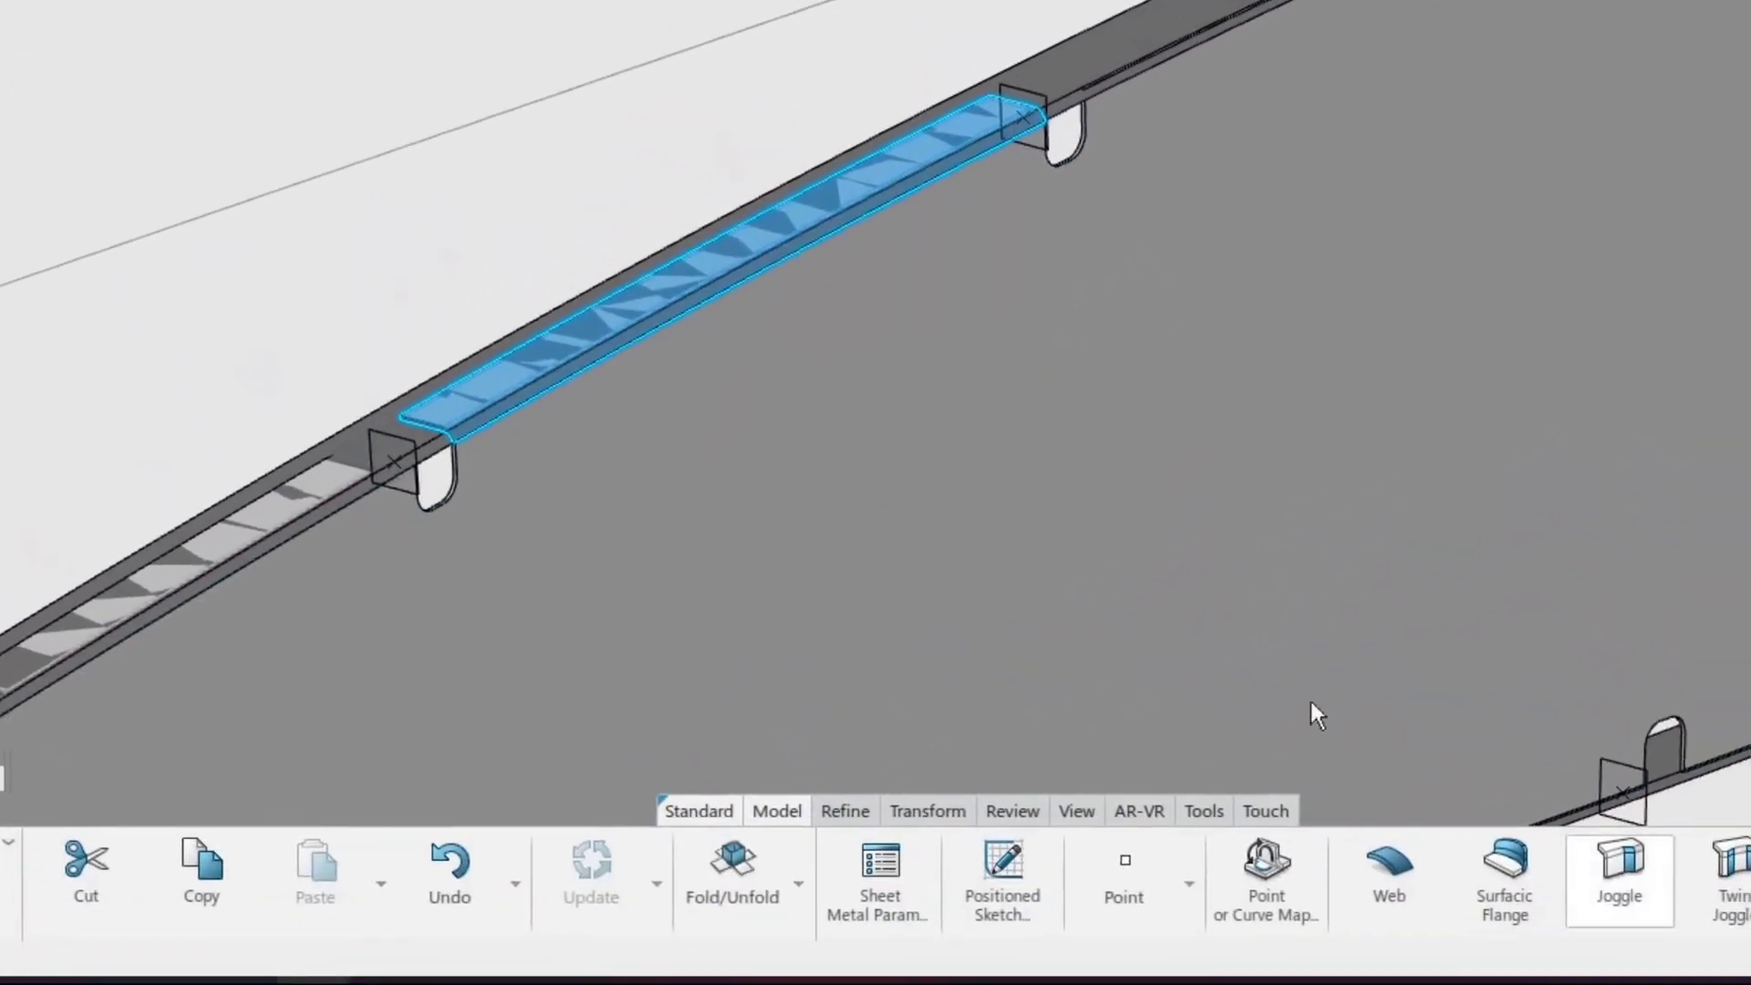
pyautogui.moveTo(1051, 453); pyautogui.dragTo(913, 393, button='middle')
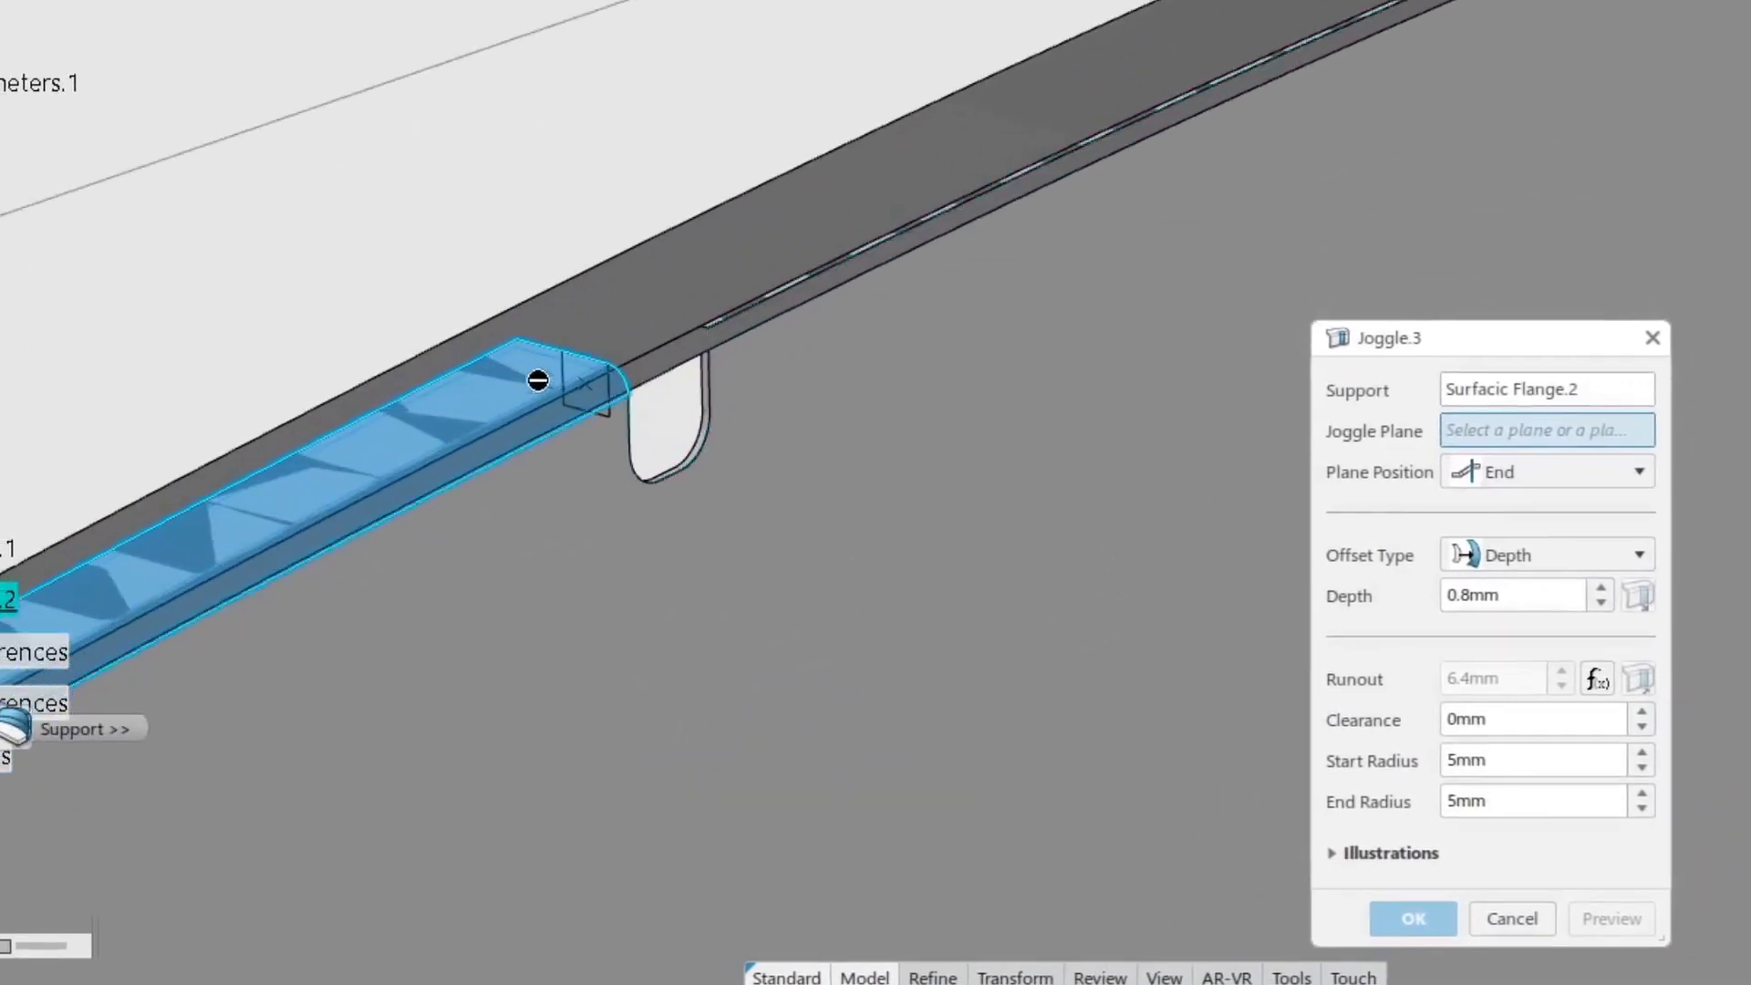
pyautogui.click(576, 367)
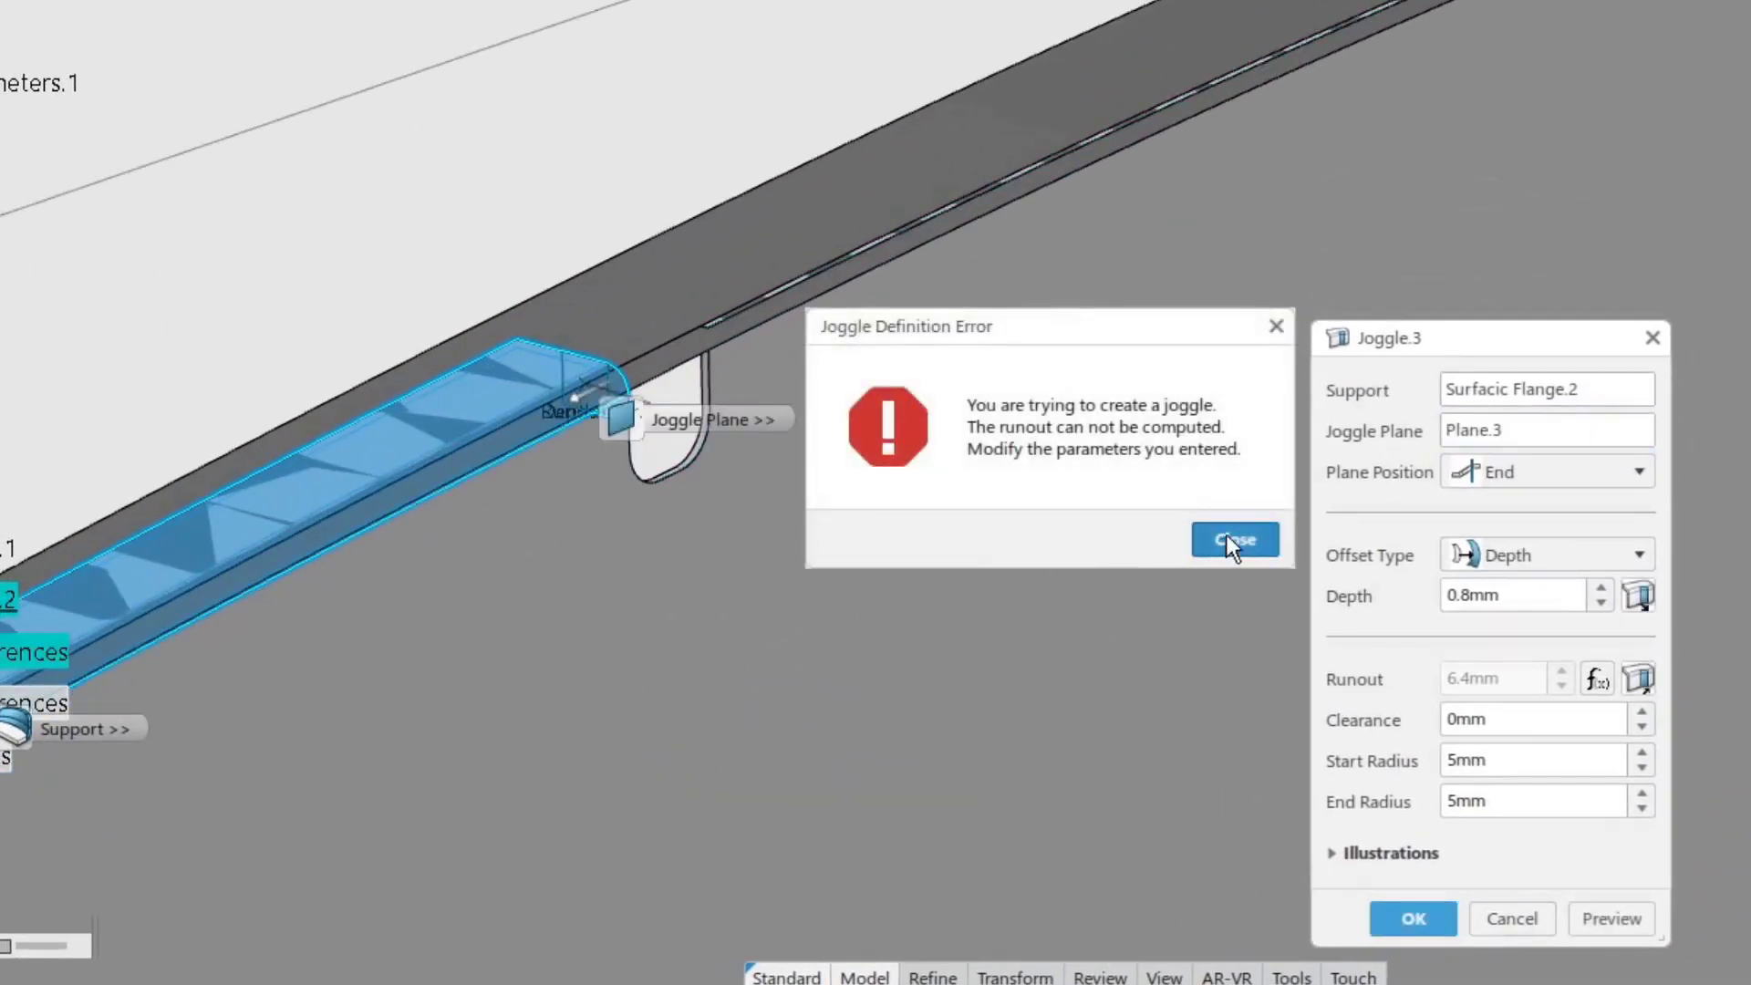
pyautogui.click(1223, 534)
# Reverse the runout direction of the Plane.3 joggle towards the stringer cutout and create the joggle.
pyautogui.moveTo(813, 578); pyautogui.dragTo(1355, 415, button='middle')
pyautogui.moveTo(1181, 498); pyautogui.dragTo(602, 336, button='middle')
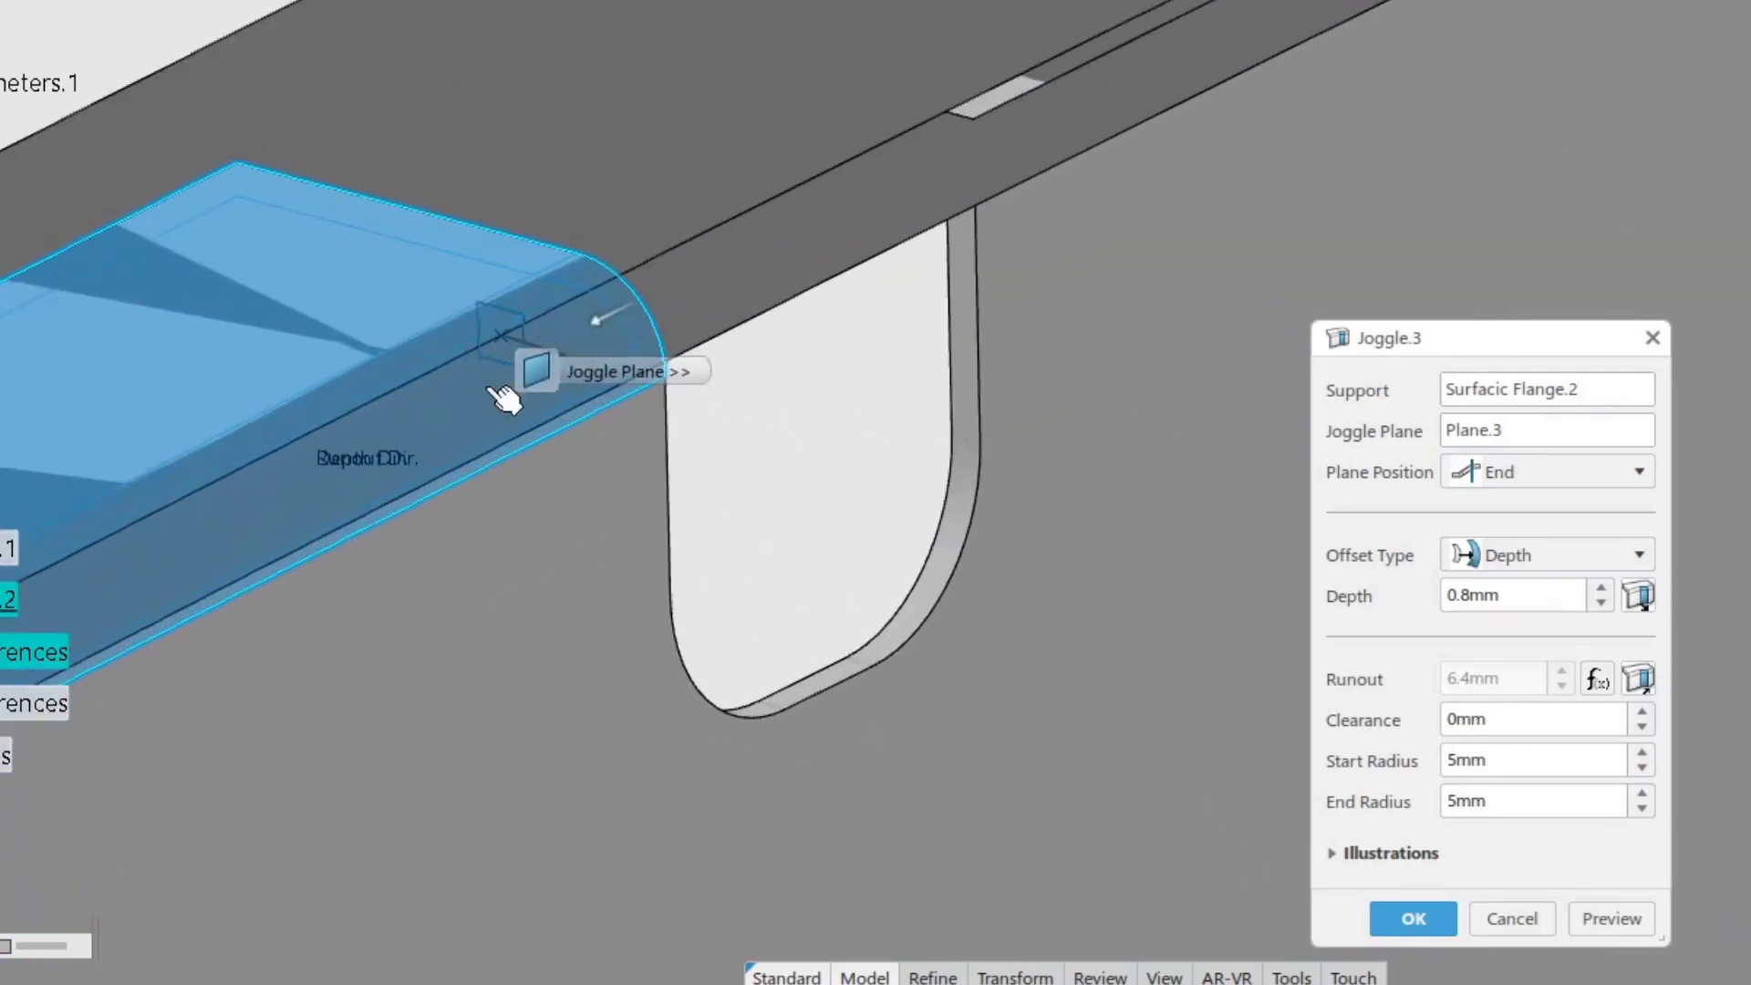
pyautogui.click(1636, 680)
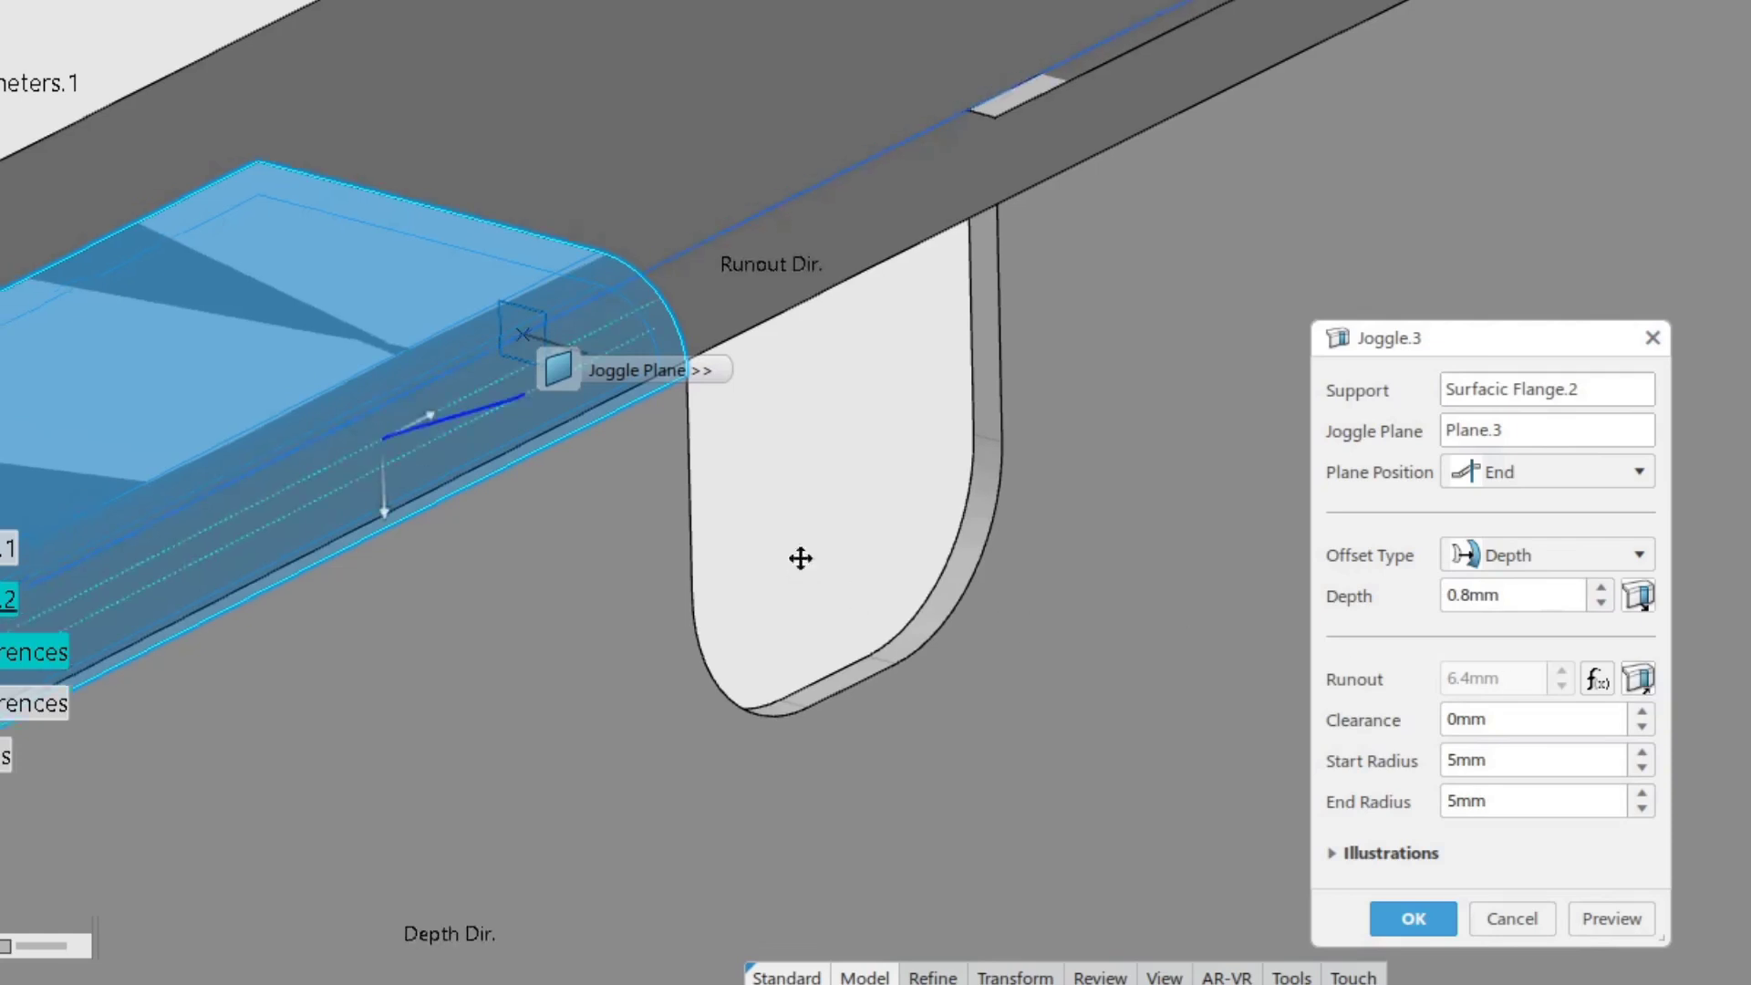
pyautogui.moveTo(782, 566); pyautogui.dragTo(931, 537, button='middle')
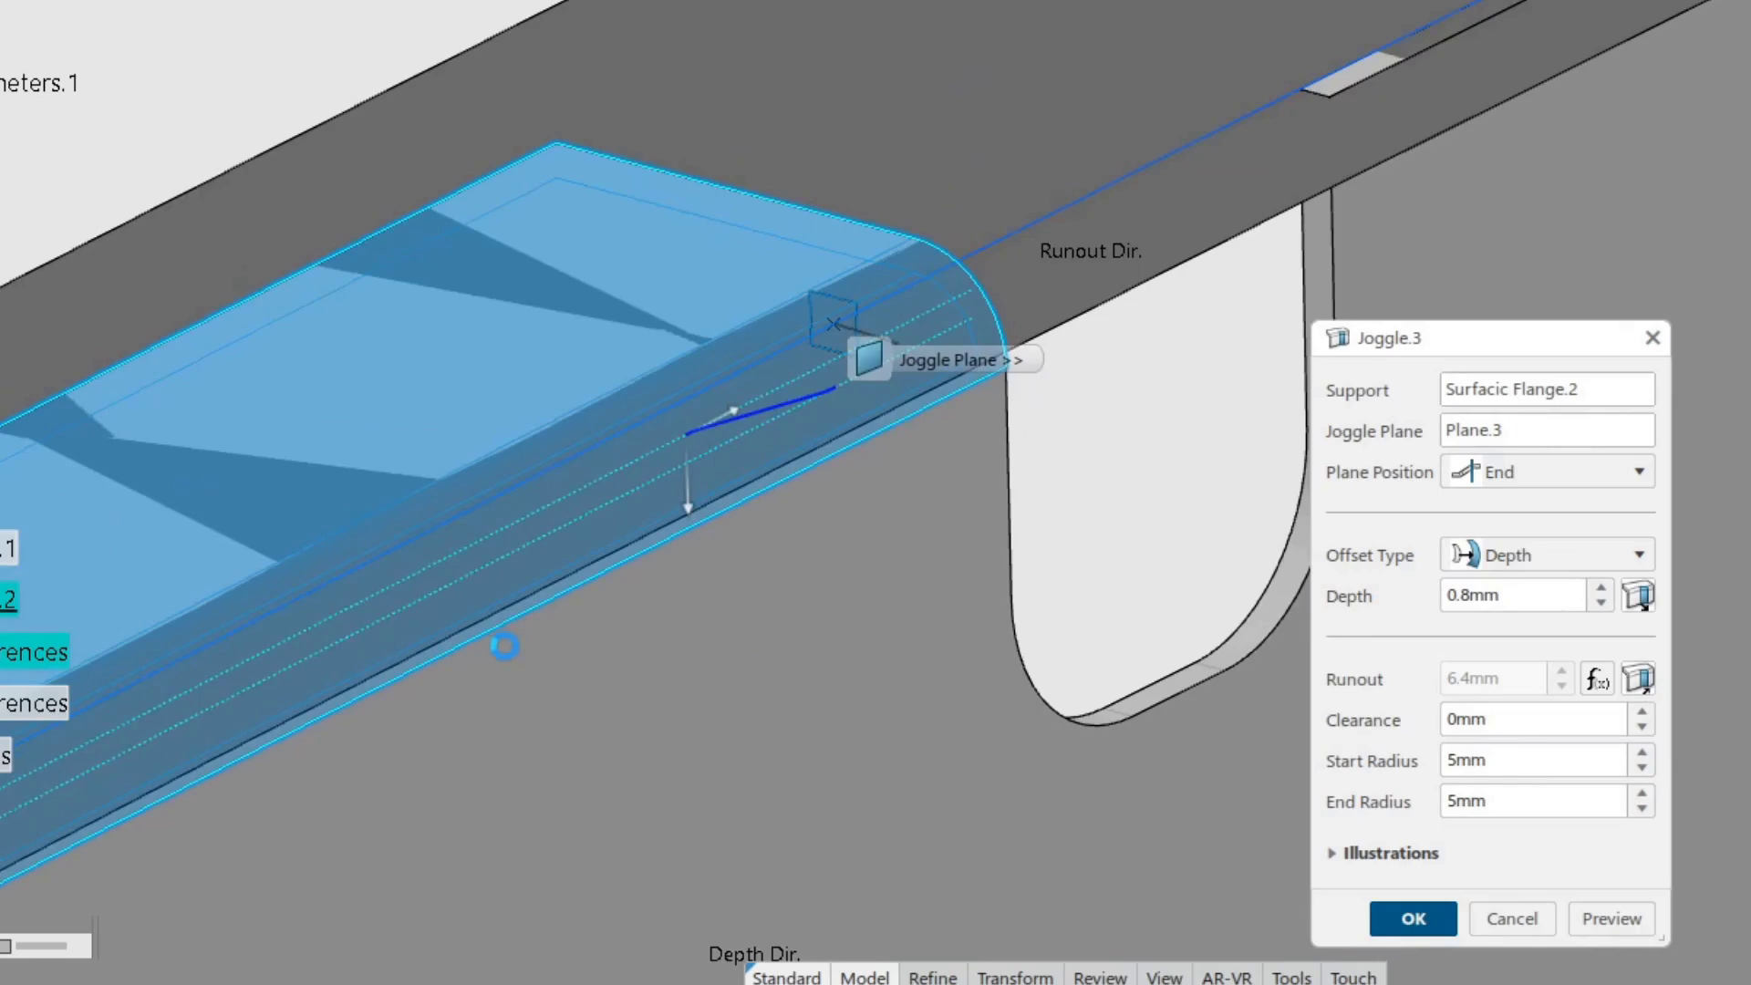
# Hide the Main Feature References to inspect the new joggle on Surfacic Flange.2, and show them again.
pyautogui.rightClick(34, 651)
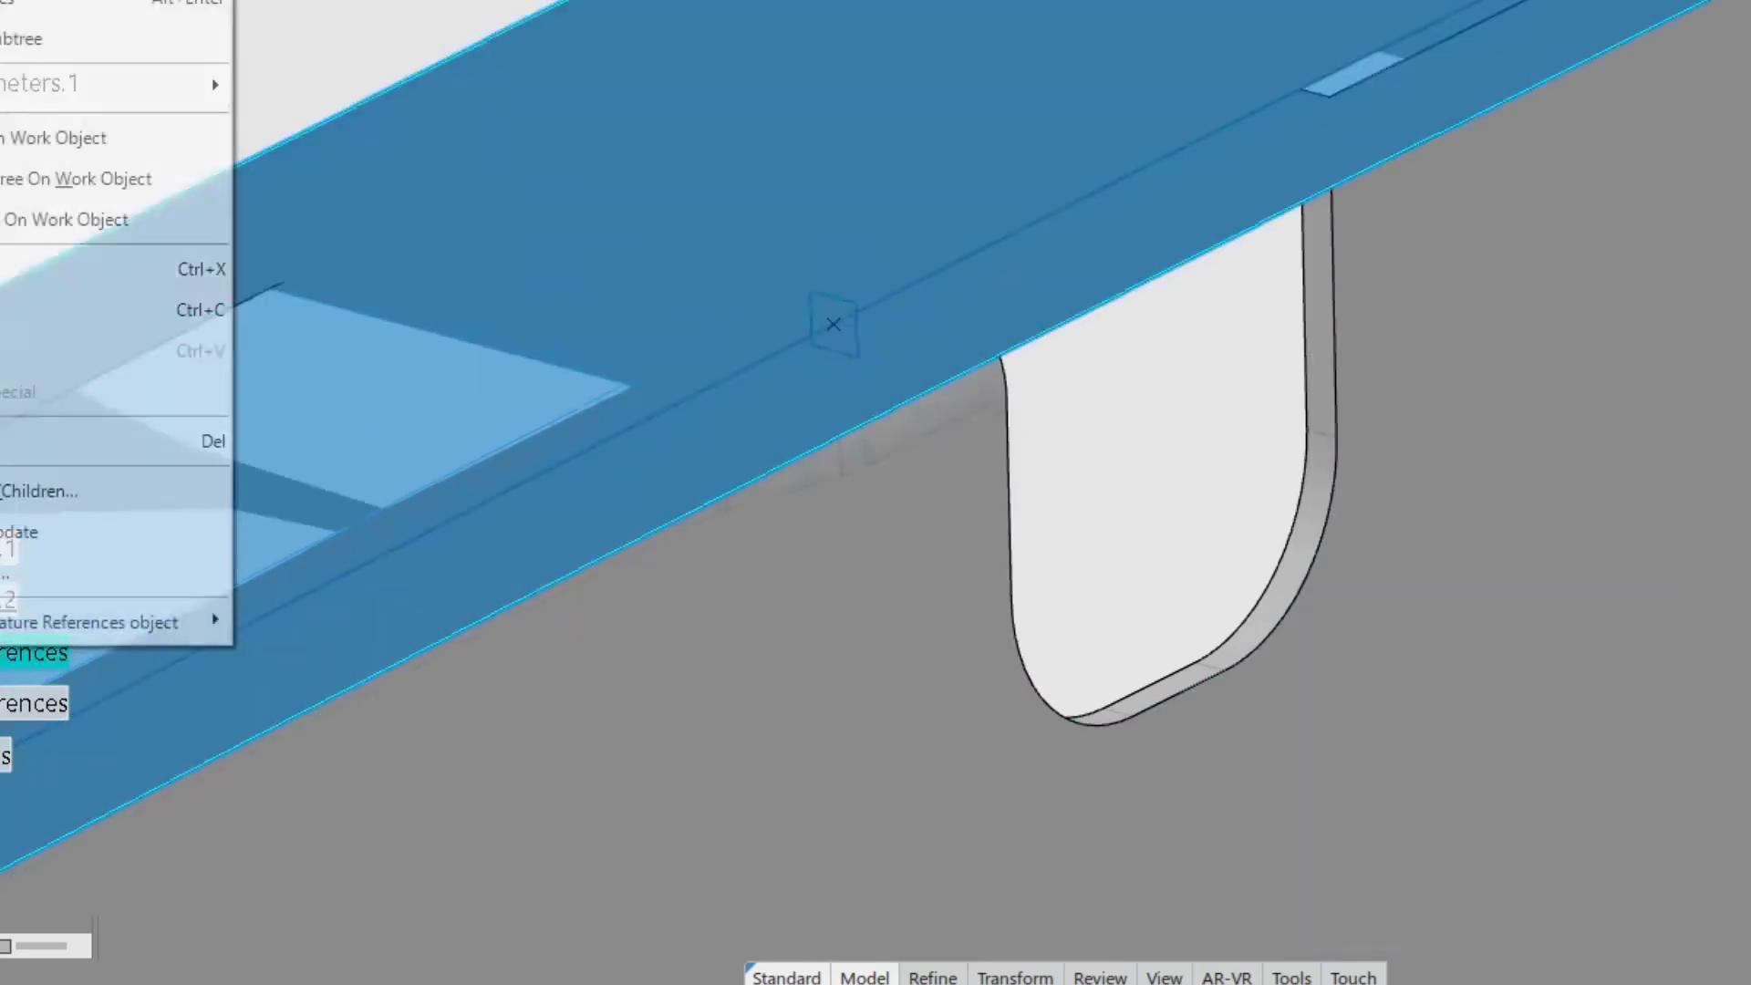
pyautogui.press('Escape')
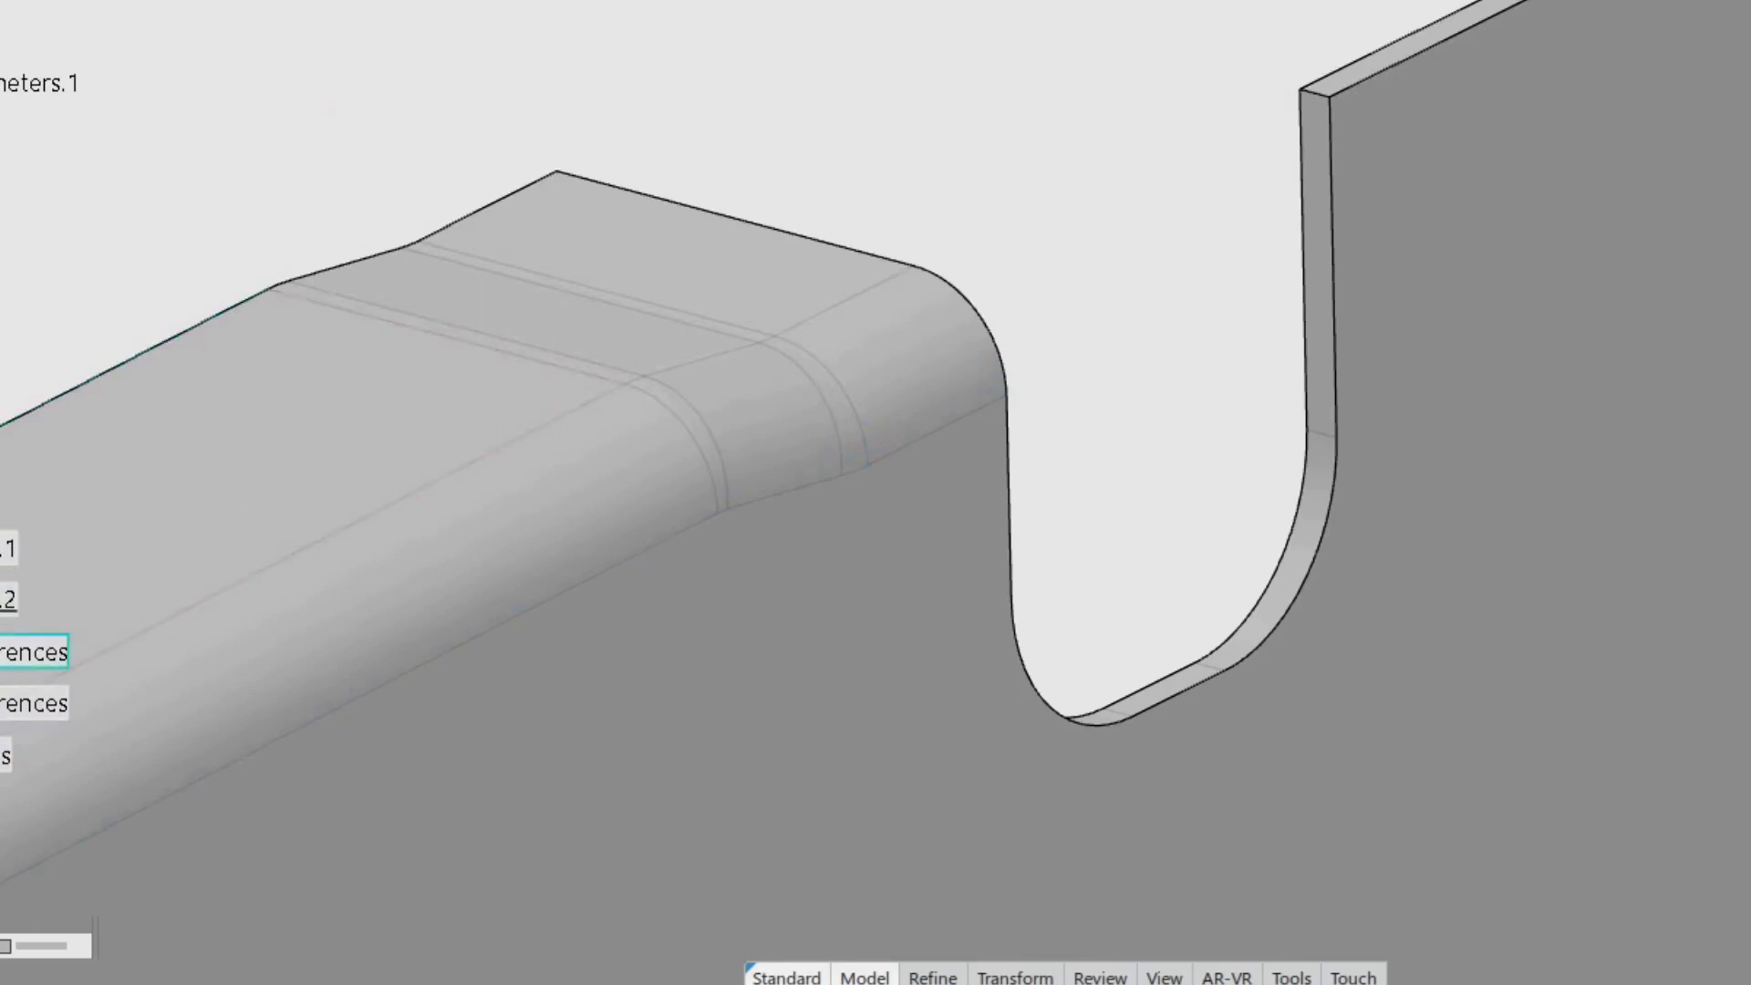
pyautogui.rightClick(34, 651)
pyautogui.click(29, 2)
# Start the third surfacic flange with Web.1 as base feature and Extrapol.2 as support geometry, and expand its edge of part settings.
pyautogui.moveTo(1269, 448); pyautogui.dragTo(1180, 700, button='middle')
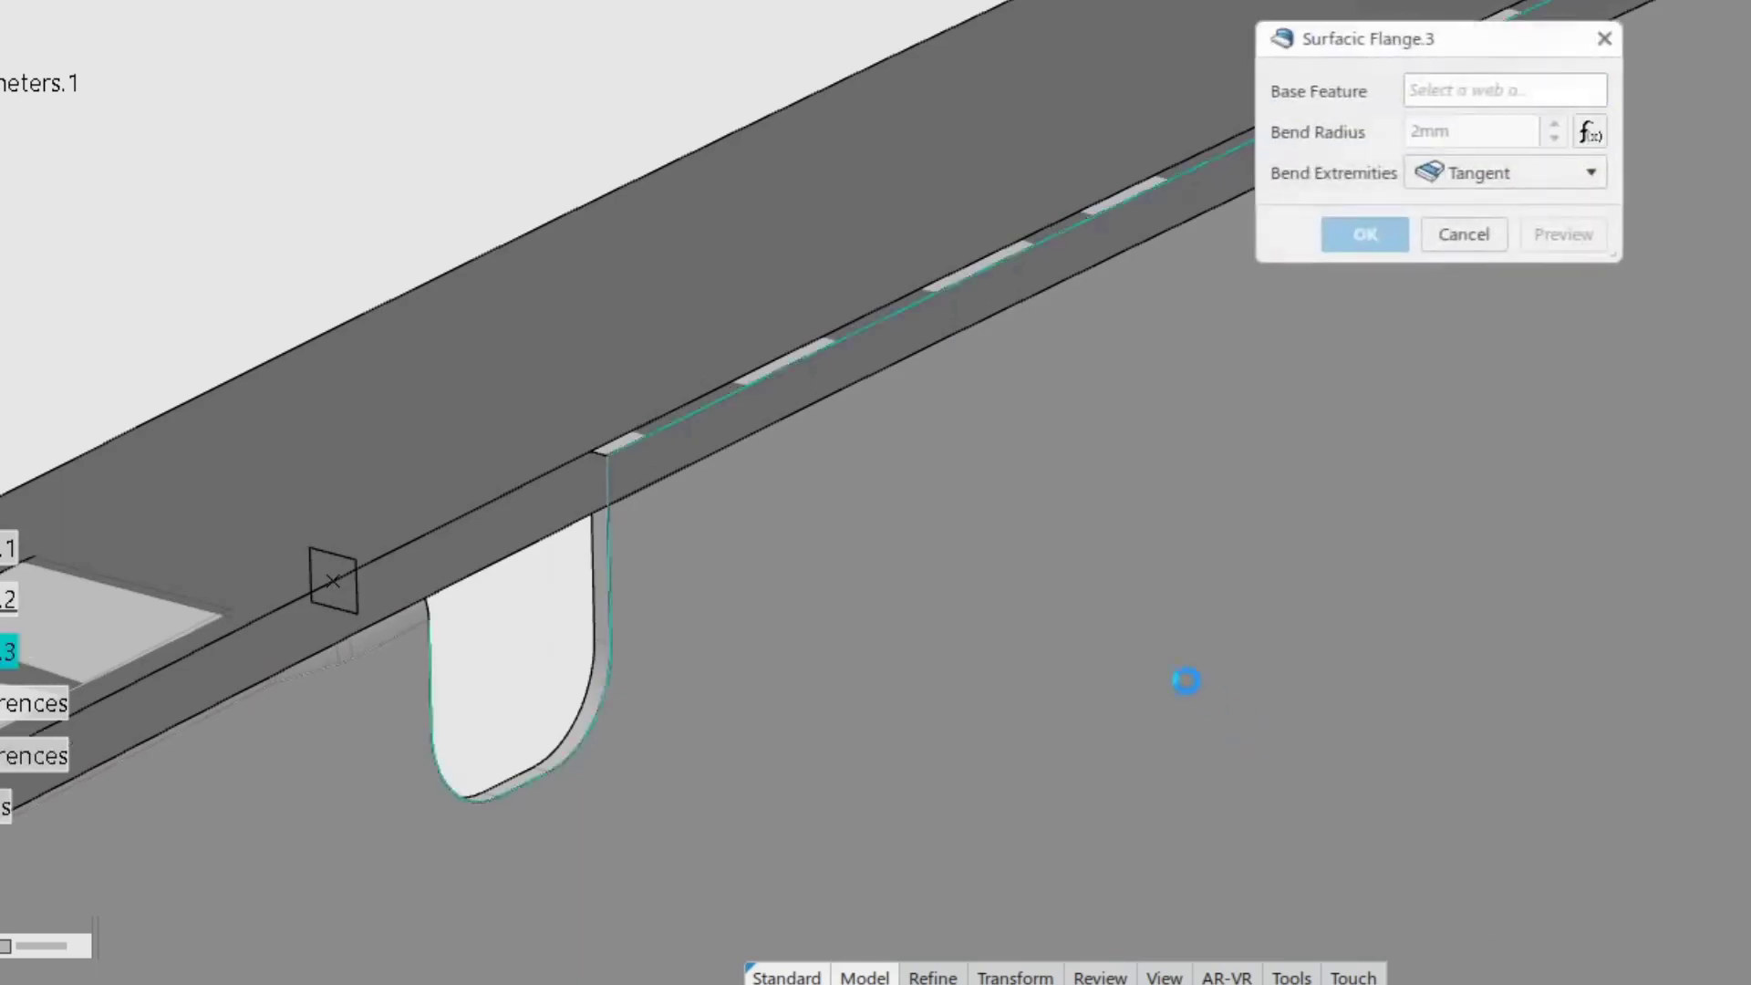
pyautogui.click(1168, 563)
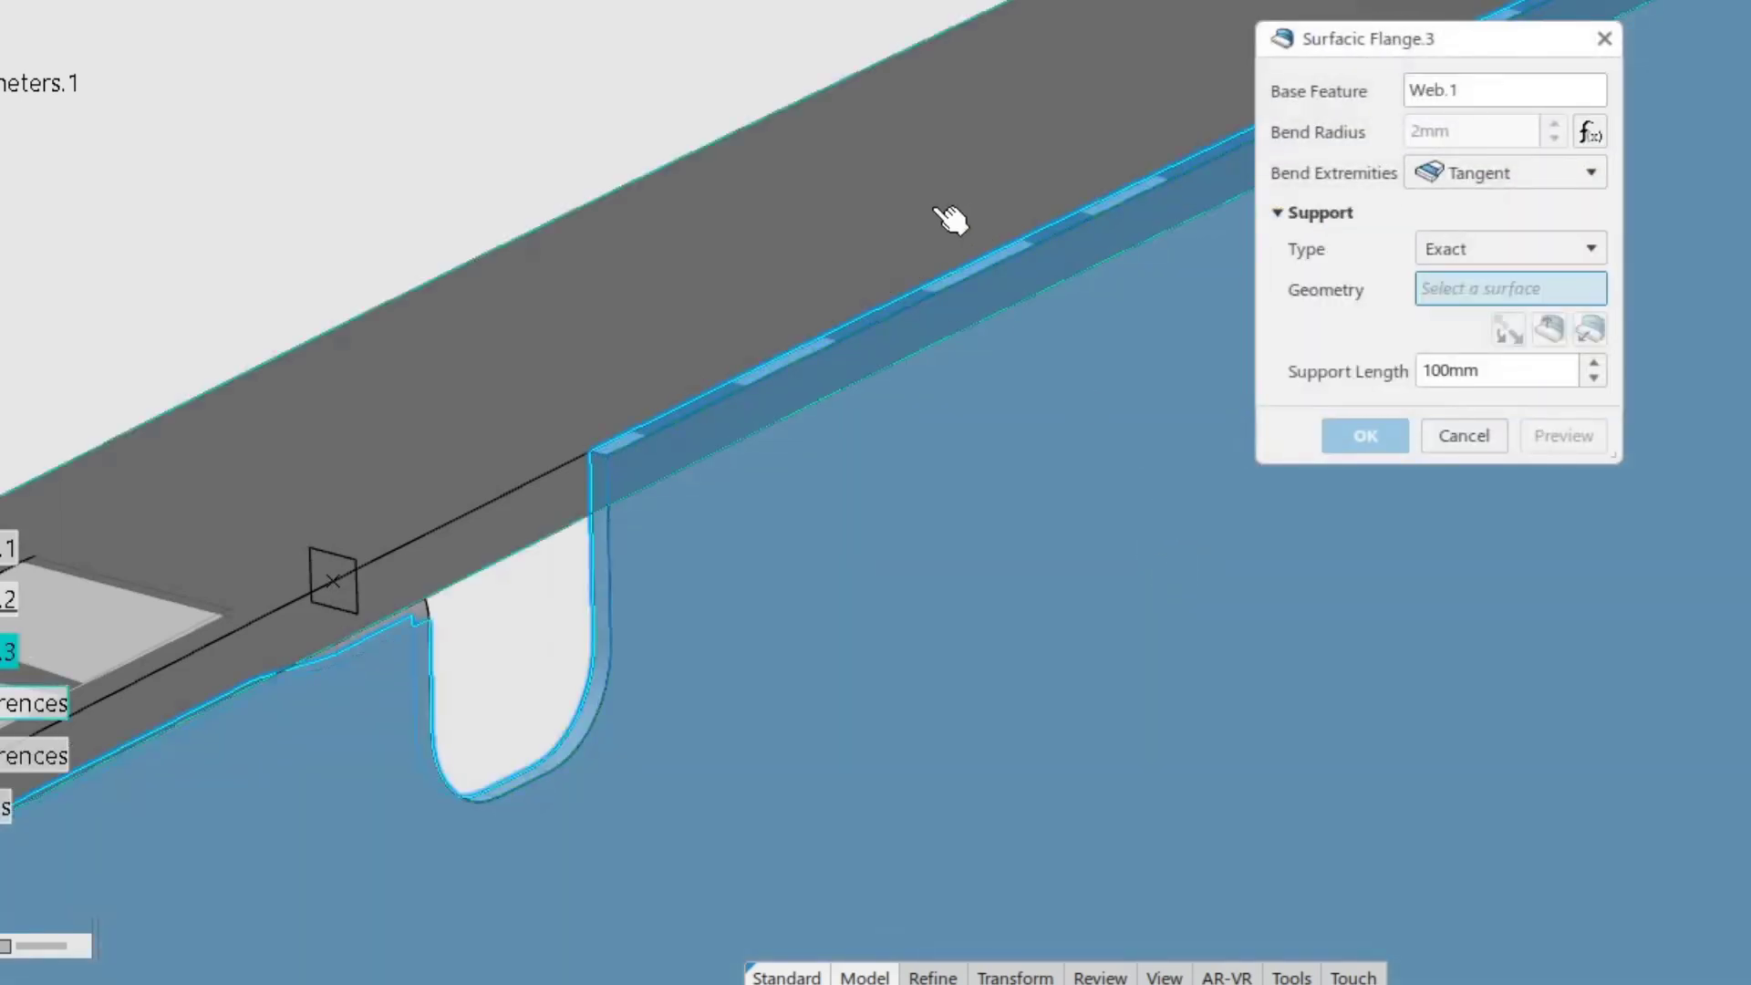
pyautogui.click(963, 210)
pyautogui.click(1300, 415)
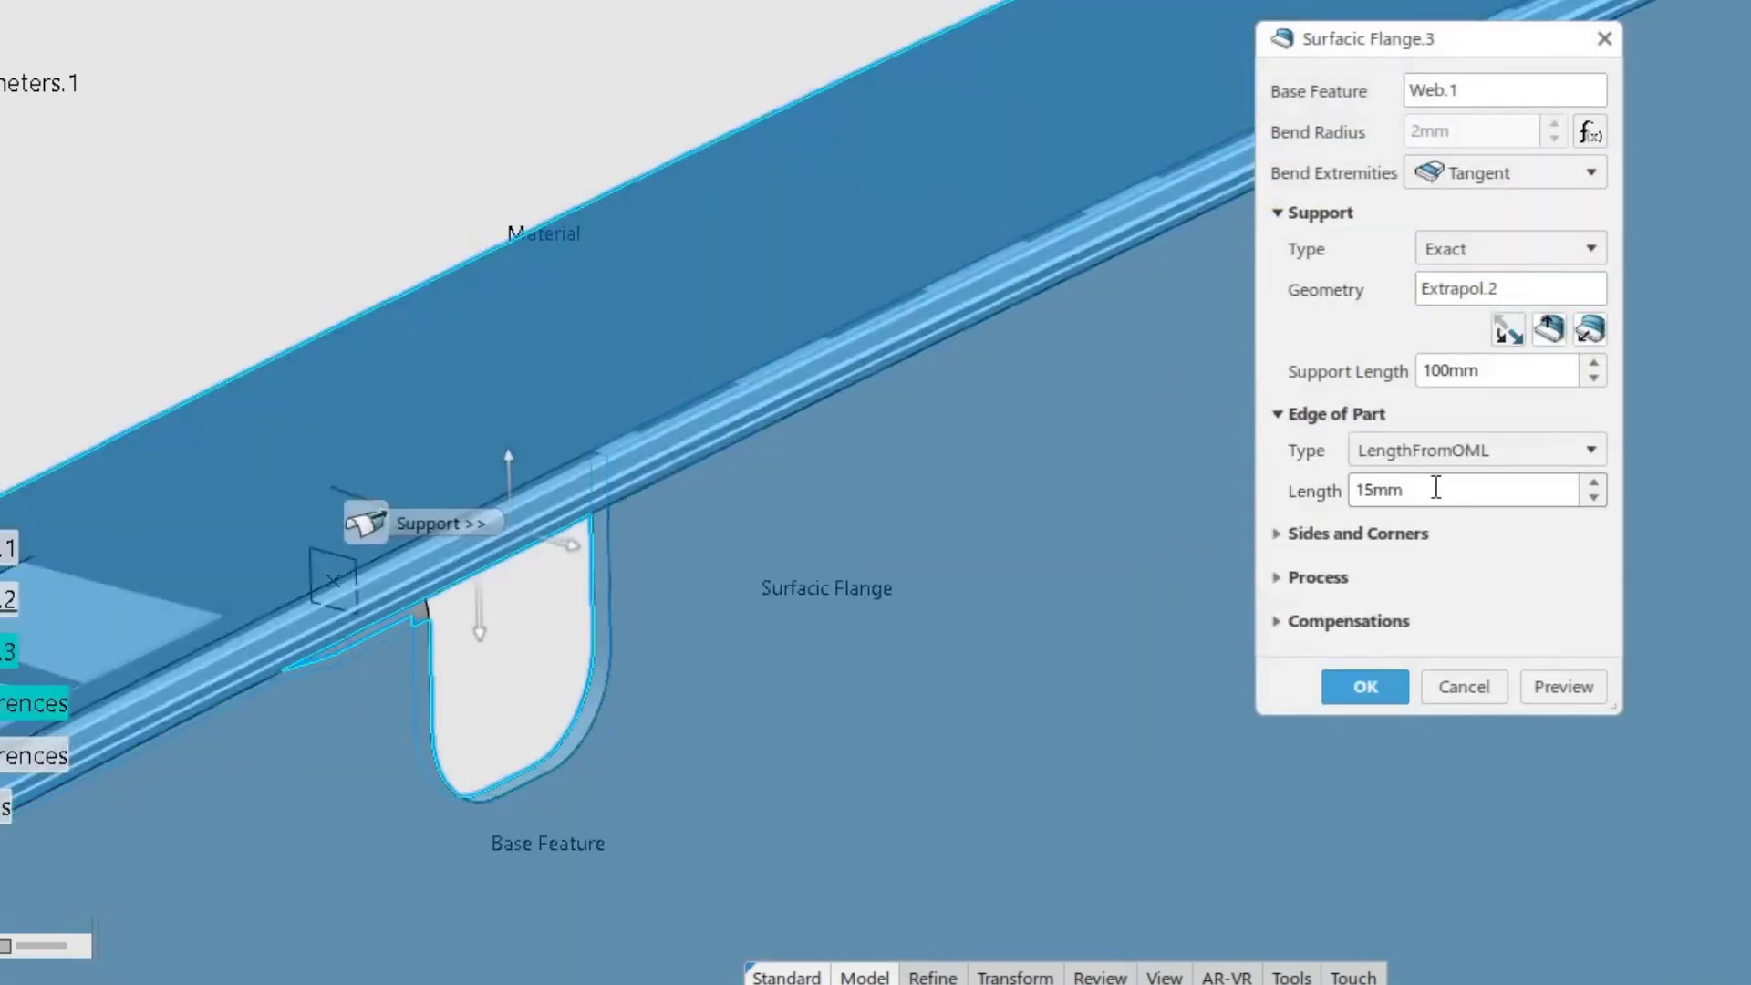
# Point the third flange's material direction down and its flange direction away from the web, and create the 15 mm flange.
pyautogui.moveTo(673, 539); pyautogui.dragTo(817, 432, button='middle')
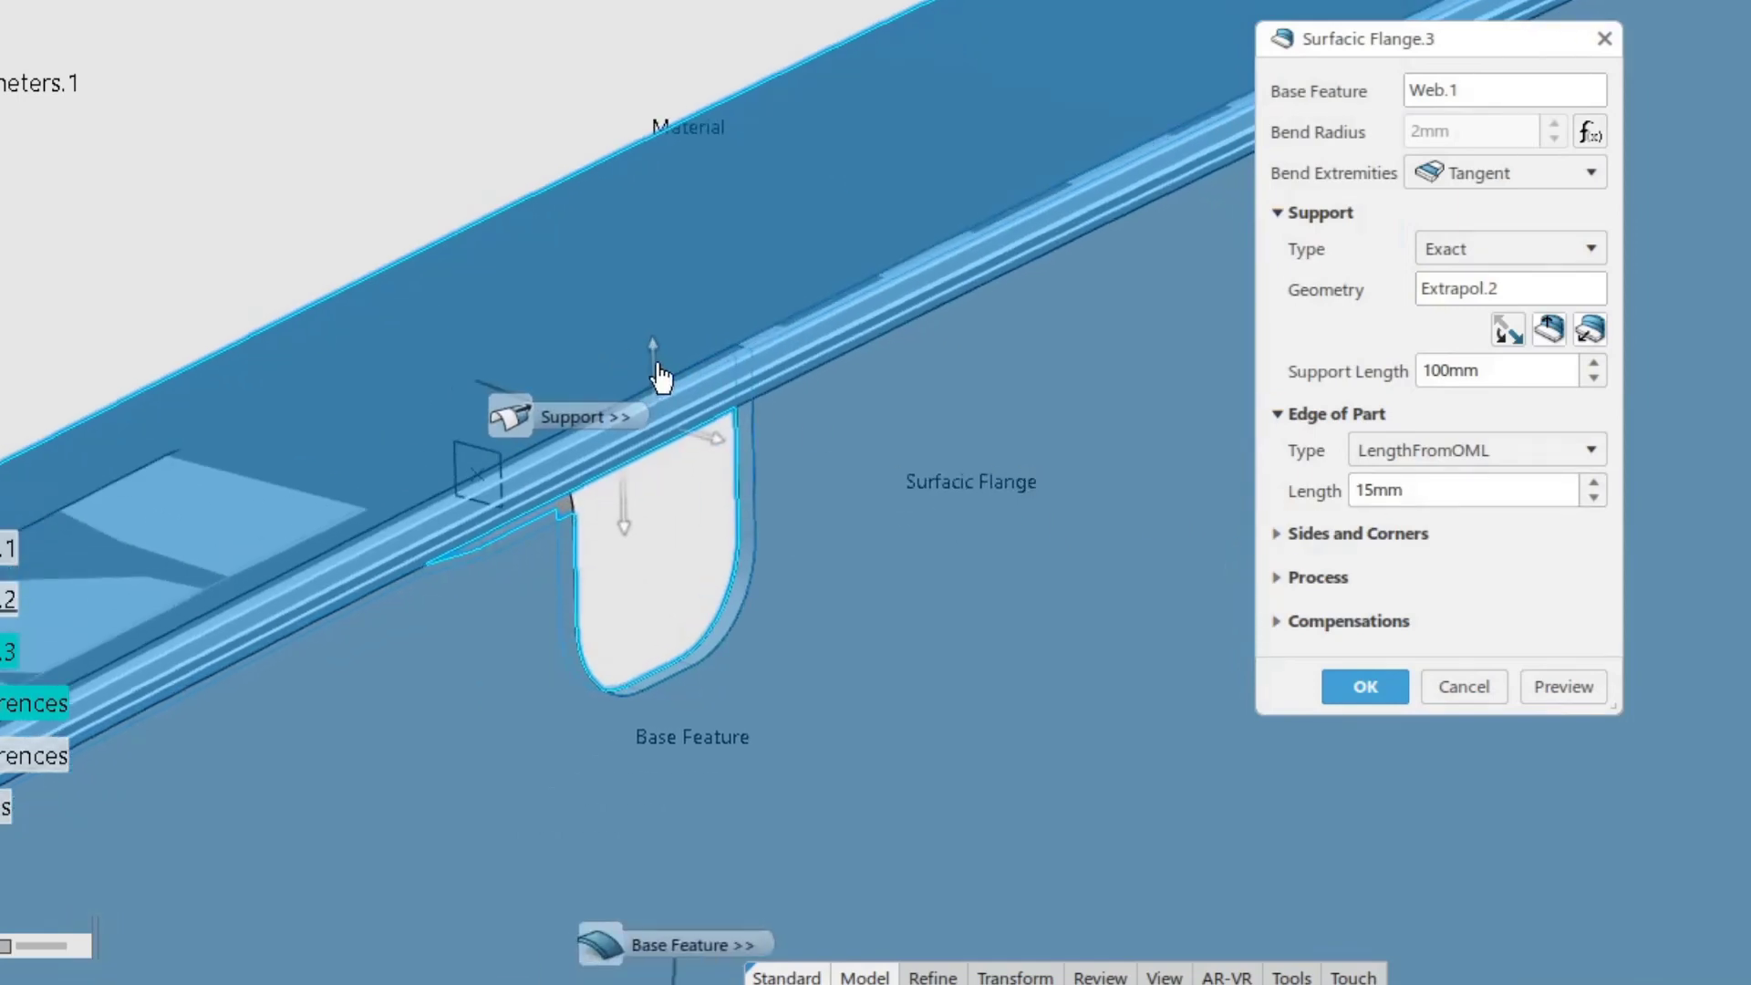
pyautogui.click(657, 365)
pyautogui.click(719, 439)
pyautogui.moveTo(758, 560); pyautogui.dragTo(1277, 658, button='middle')
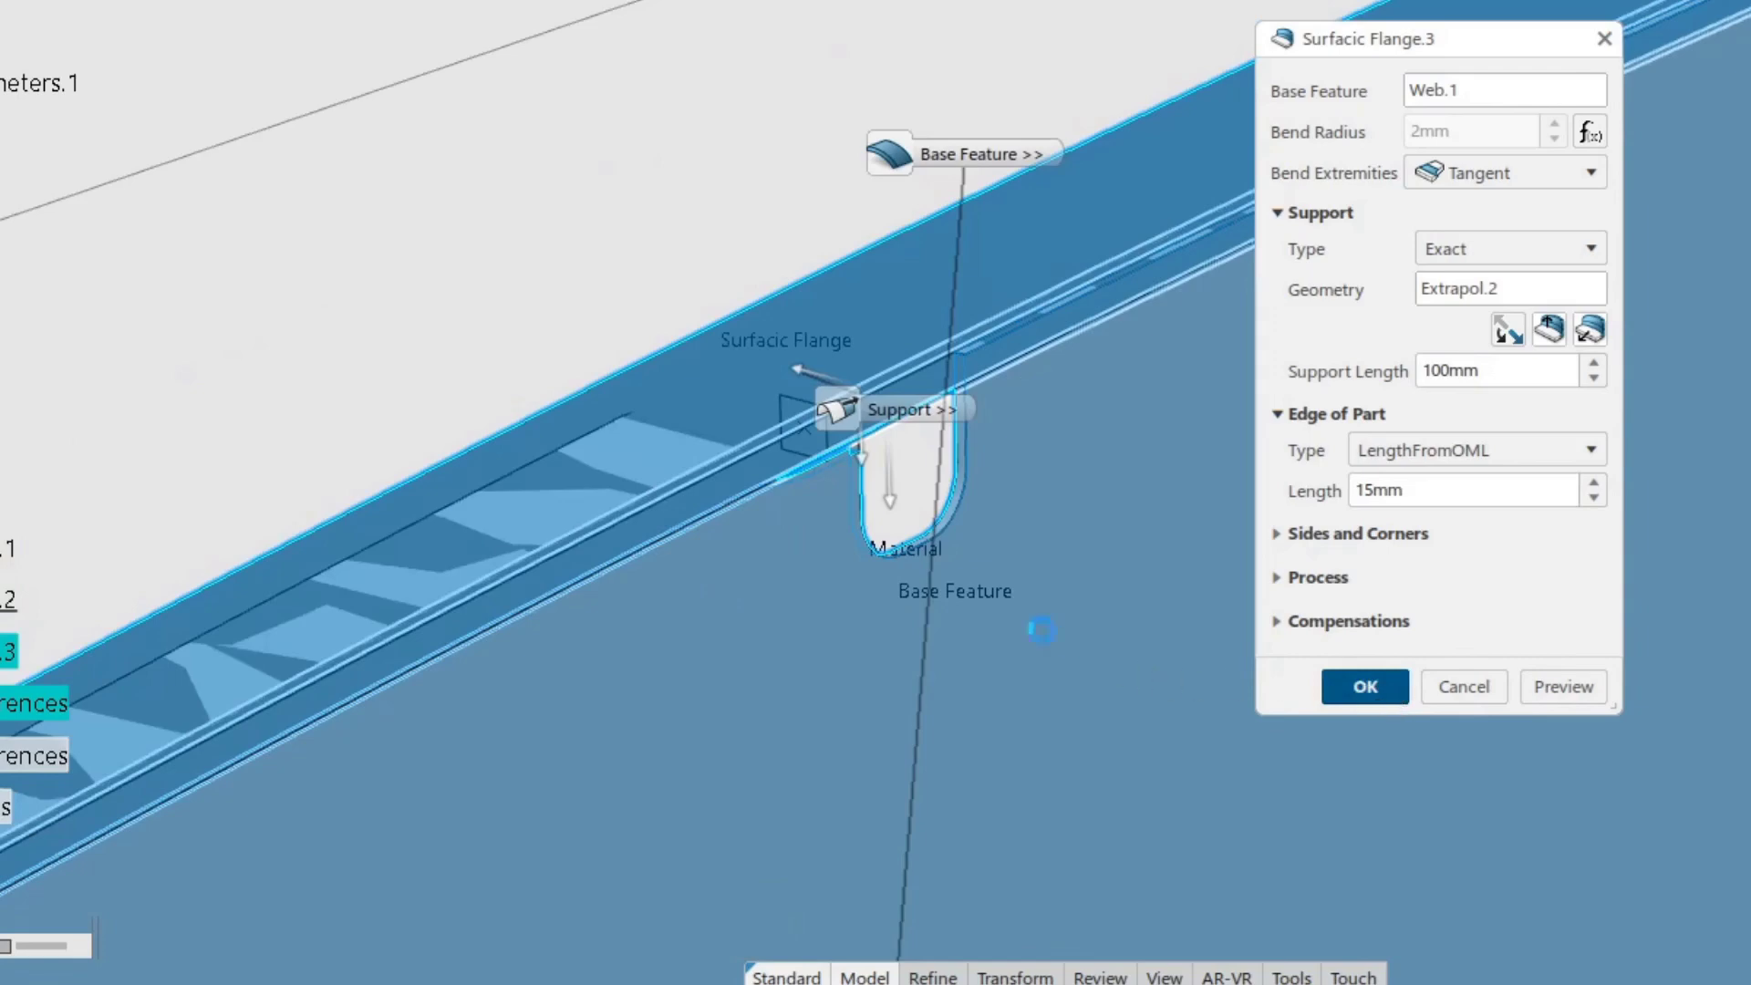
# Start a joggle on Surfacic Flange.3 with Plane.2, beside the third upper stringer cutout, as joggle plane.
pyautogui.moveTo(1564, 345); pyautogui.dragTo(734, 666, button='middle')
pyautogui.moveTo(1474, 435); pyautogui.dragTo(1401, 611, button='middle')
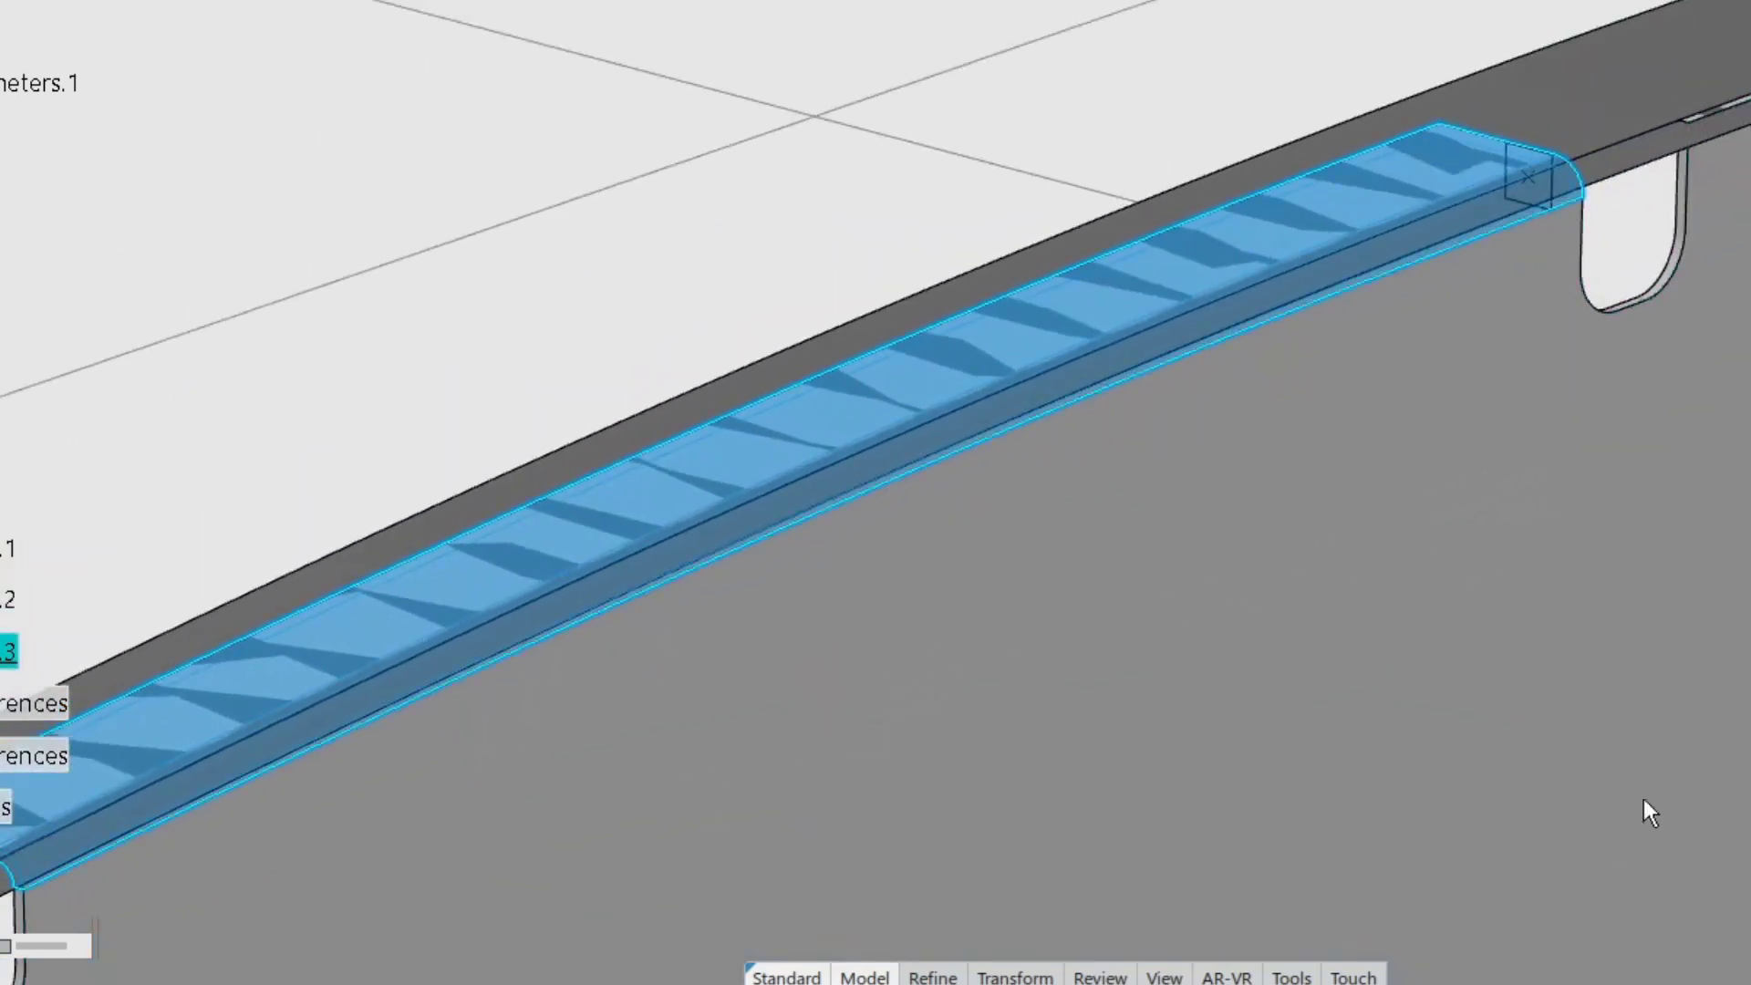
pyautogui.moveTo(1231, 576); pyautogui.dragTo(727, 864, button='middle')
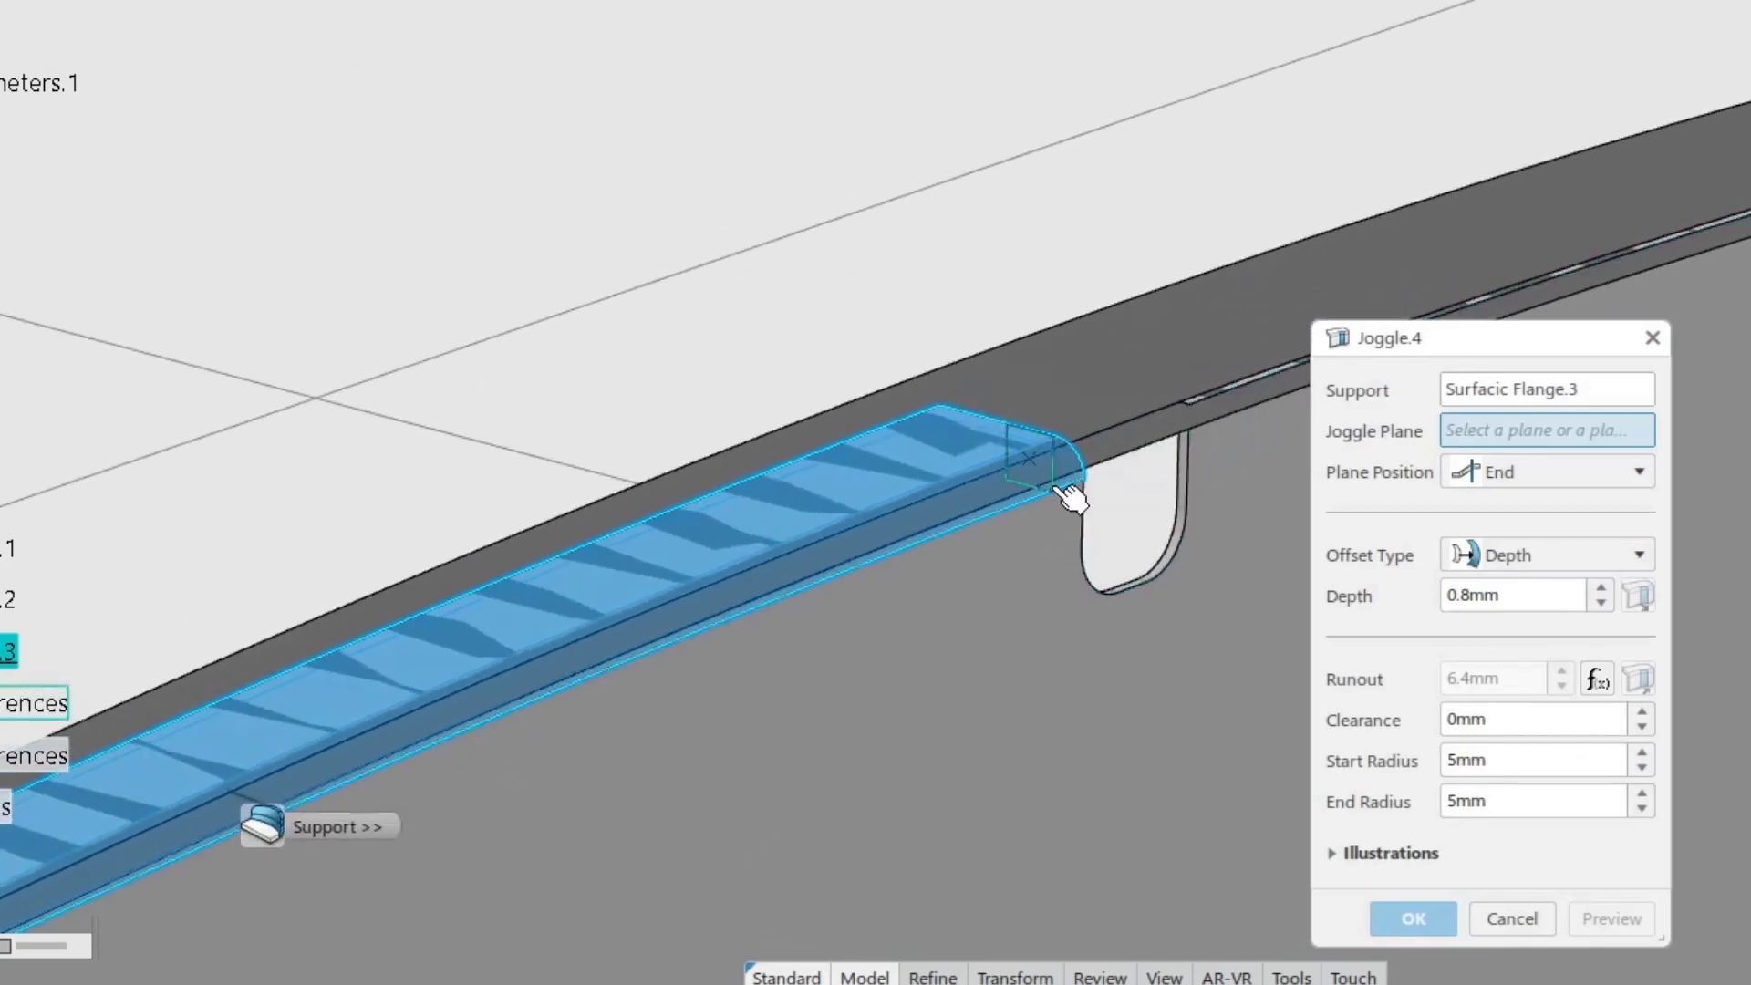
pyautogui.click(1060, 488)
pyautogui.click(1241, 541)
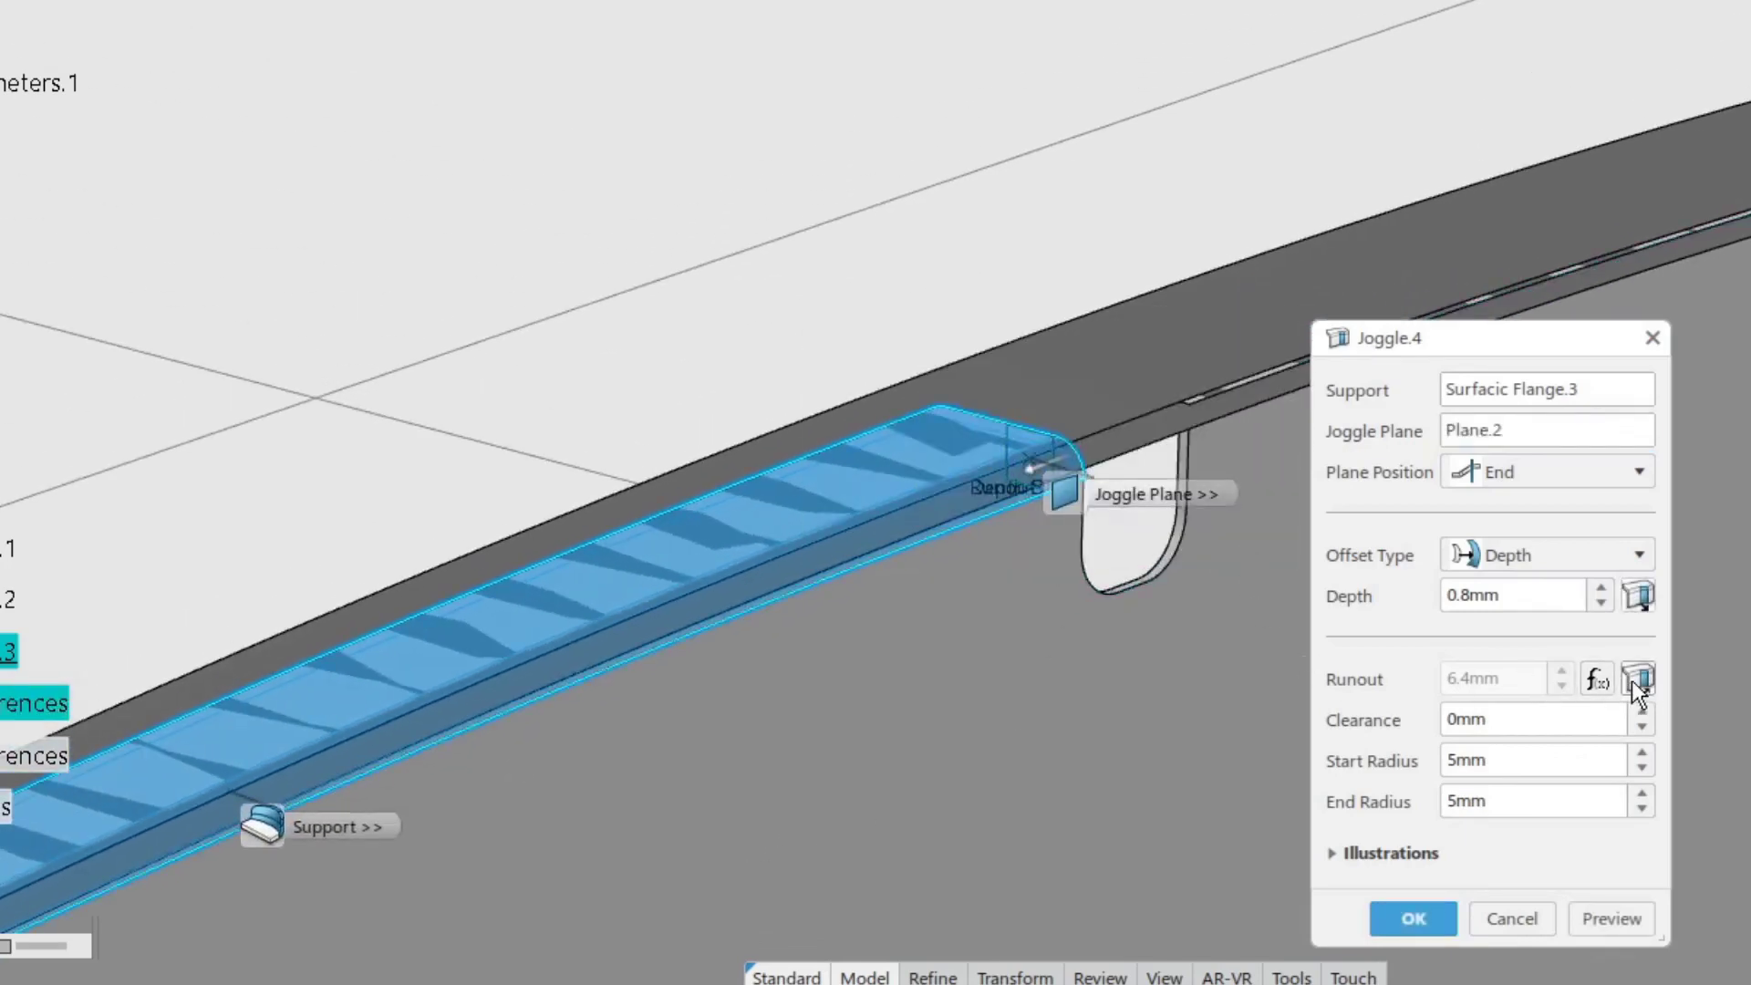
# Reverse the runout direction of the Plane.2 joggle towards the stringer cutout and create the joggle.
pyautogui.scroll(4, 978, 565)
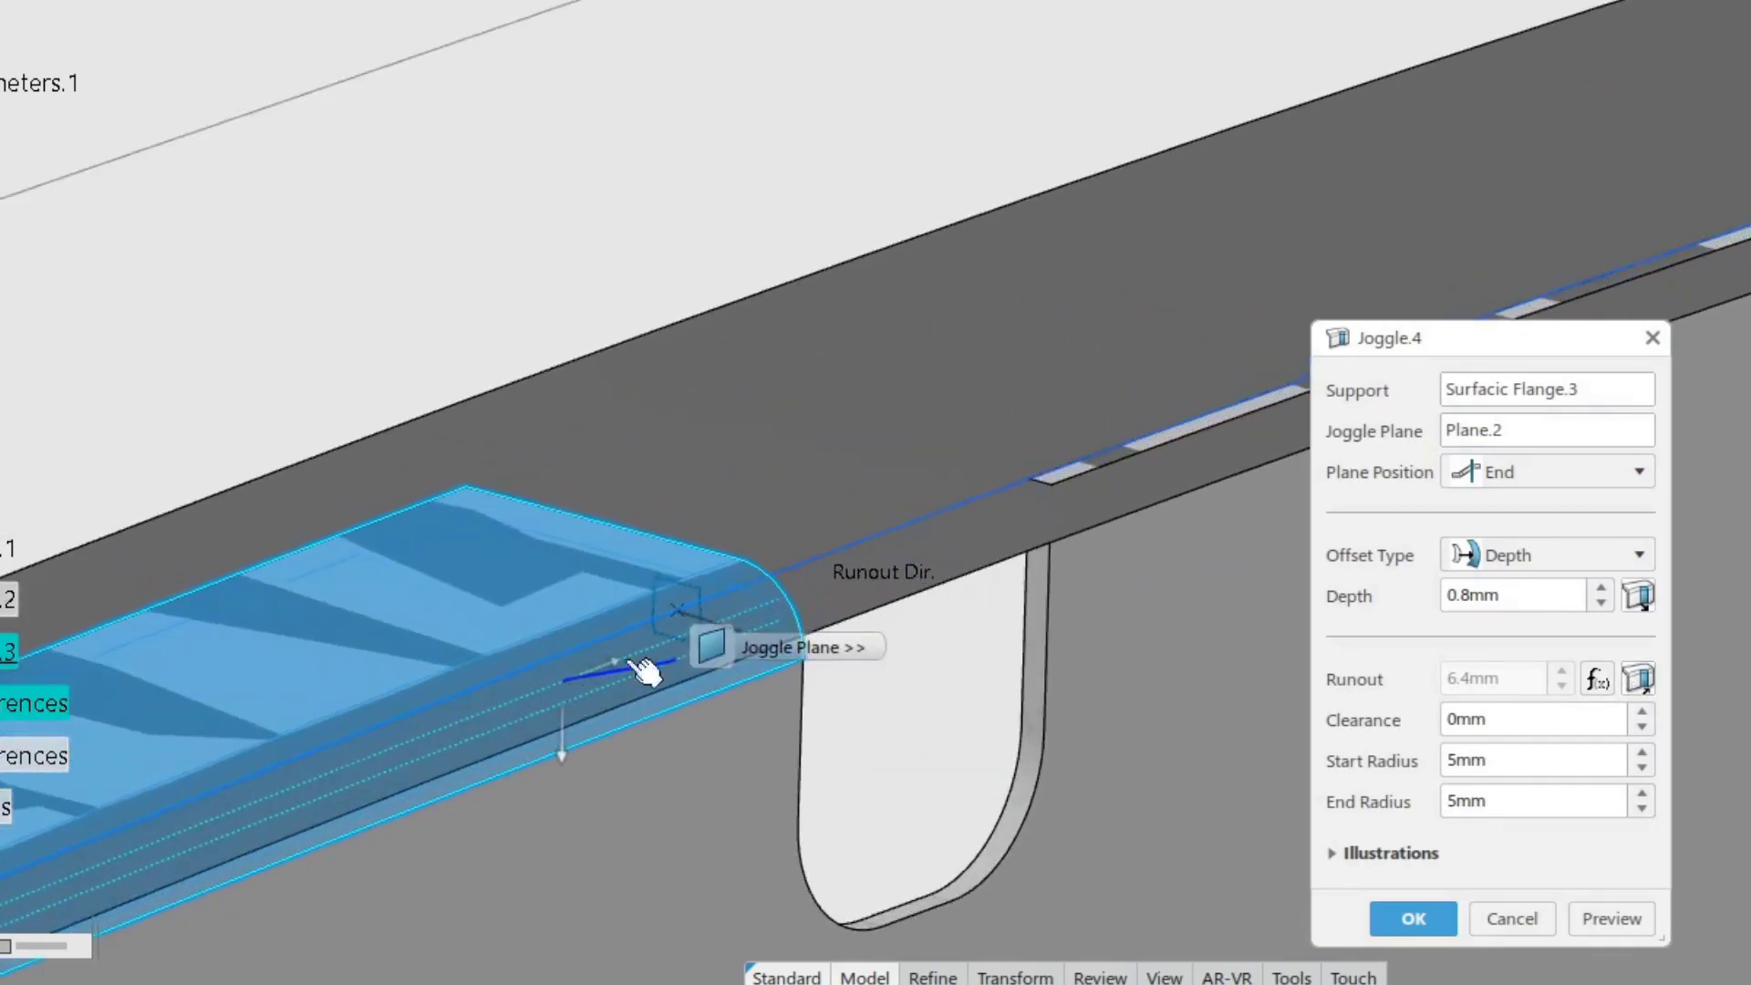
pyautogui.moveTo(708, 801); pyautogui.dragTo(1090, 734, button='middle')
pyautogui.click(1433, 918)
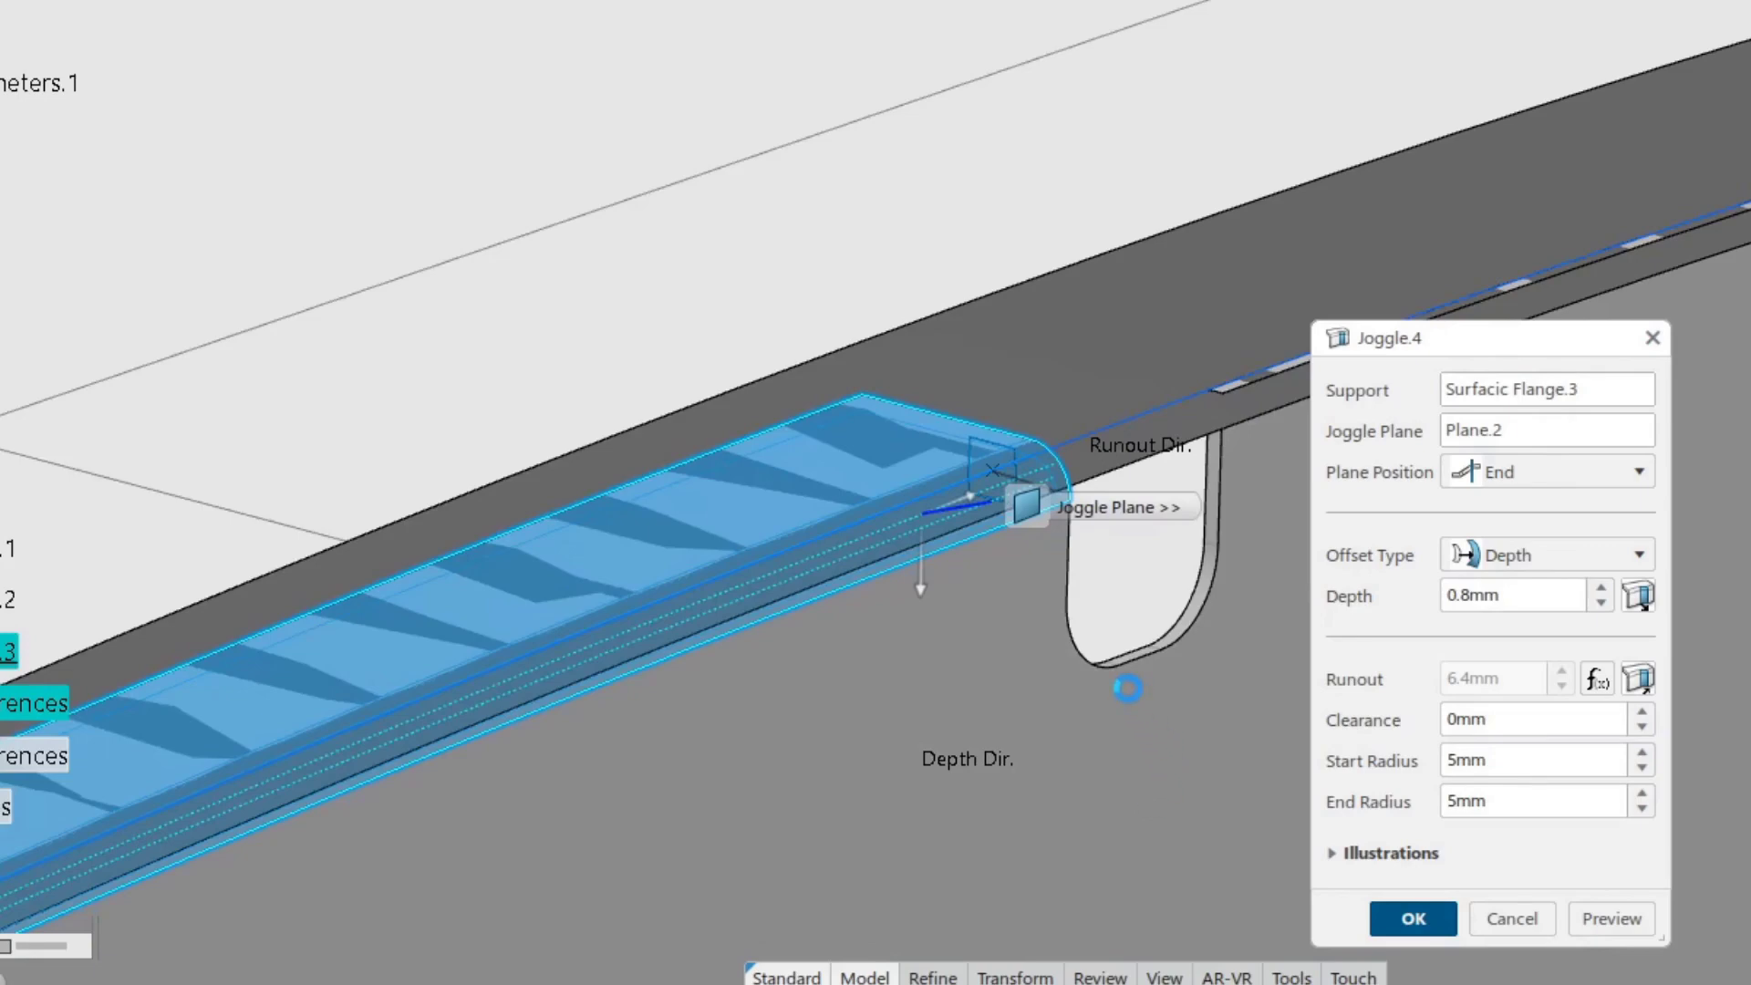
# Hide the Main Feature References to check the joggle on Surfacic Flange.3, and show them again.
pyautogui.moveTo(1128, 688); pyautogui.dragTo(1246, 729, button='middle')
pyautogui.rightClick(9, 702)
pyautogui.click(224, 27)
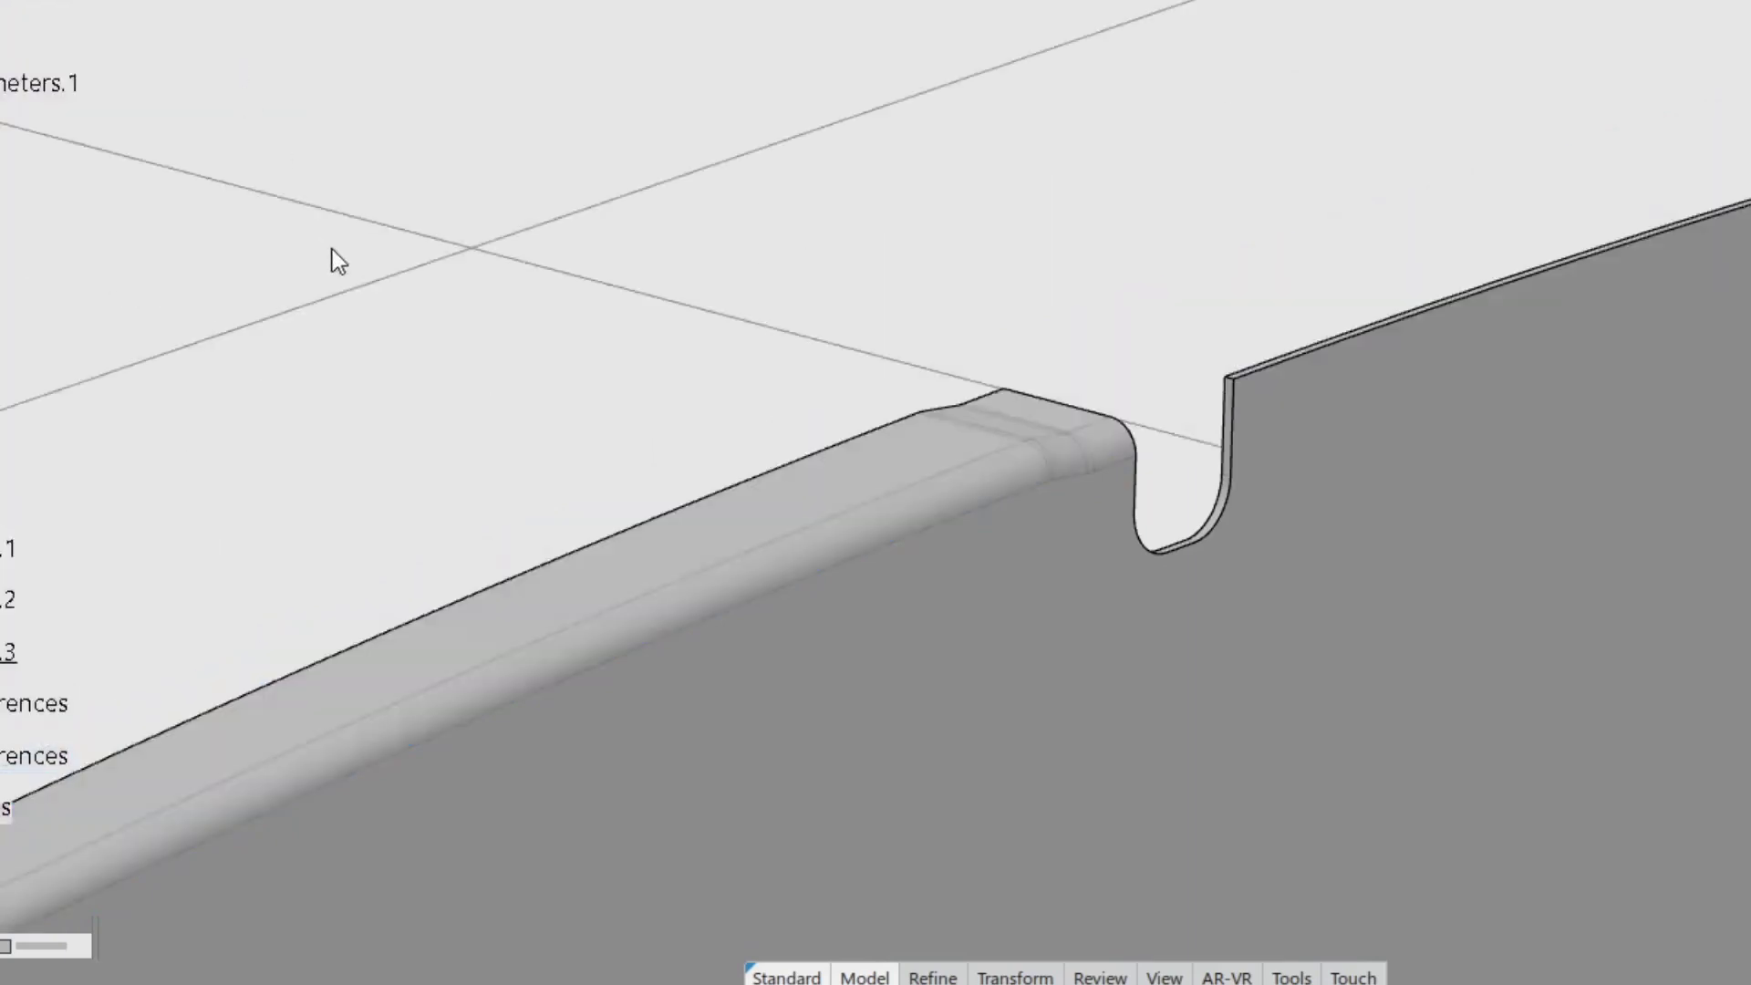
pyautogui.rightClick(19, 702)
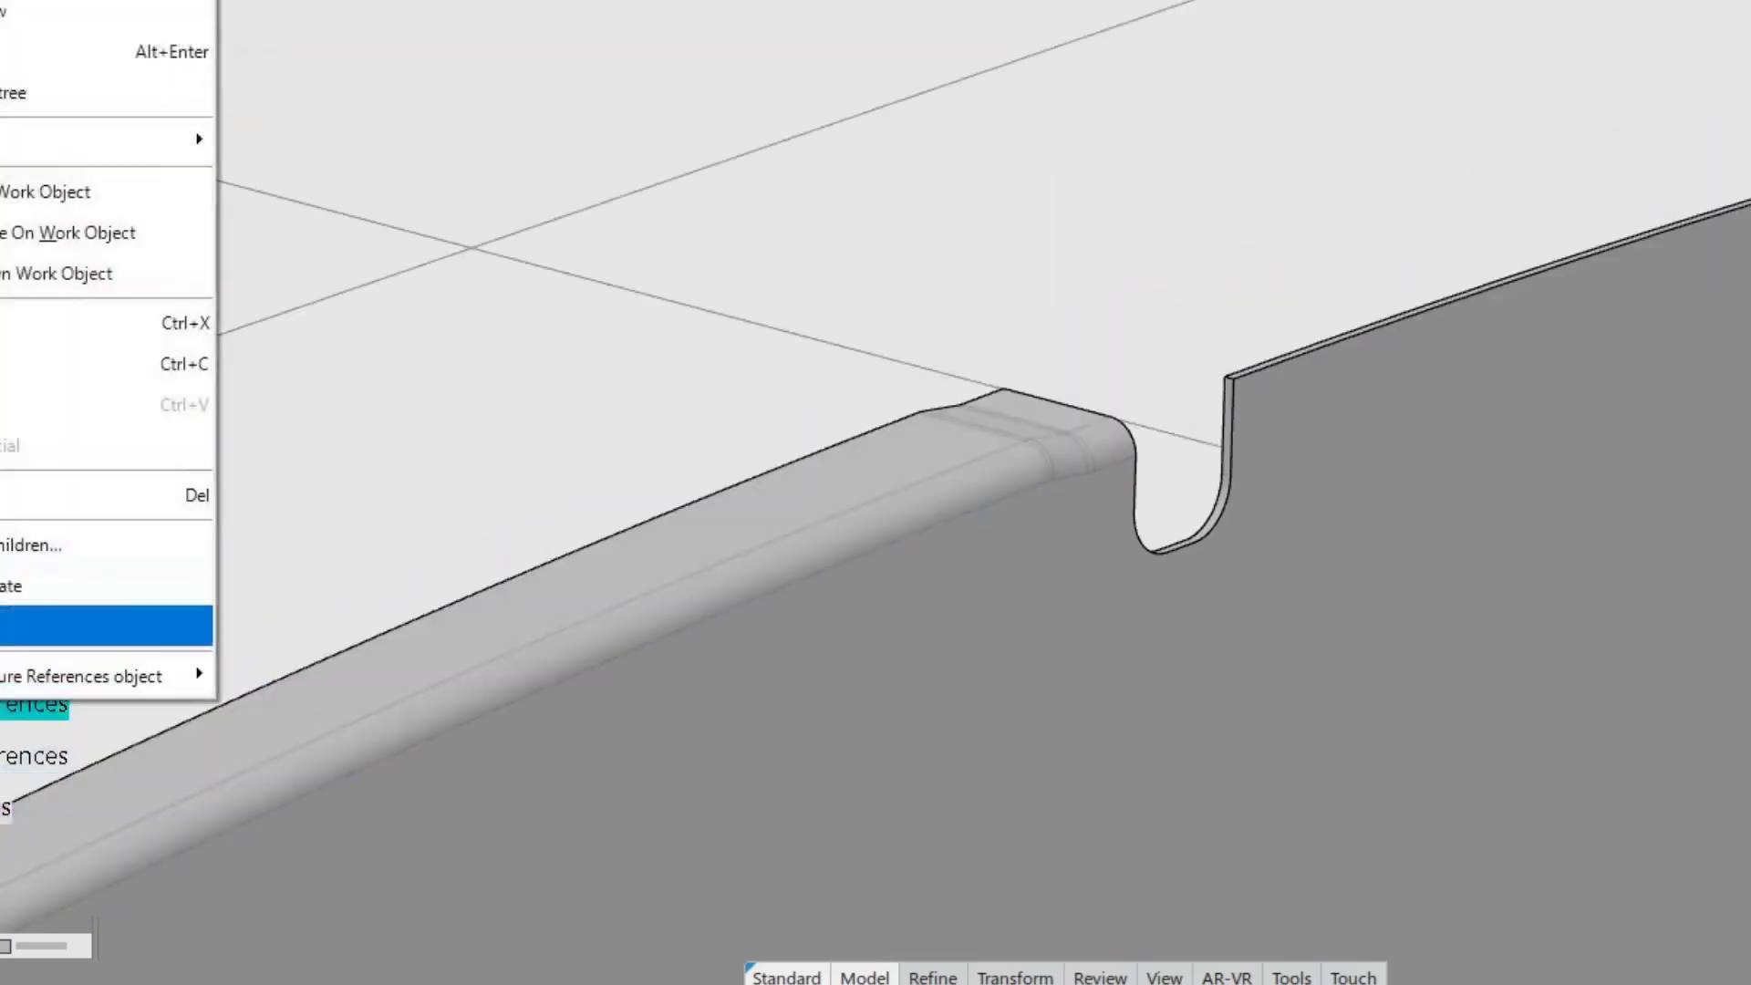
pyautogui.click(78, 14)
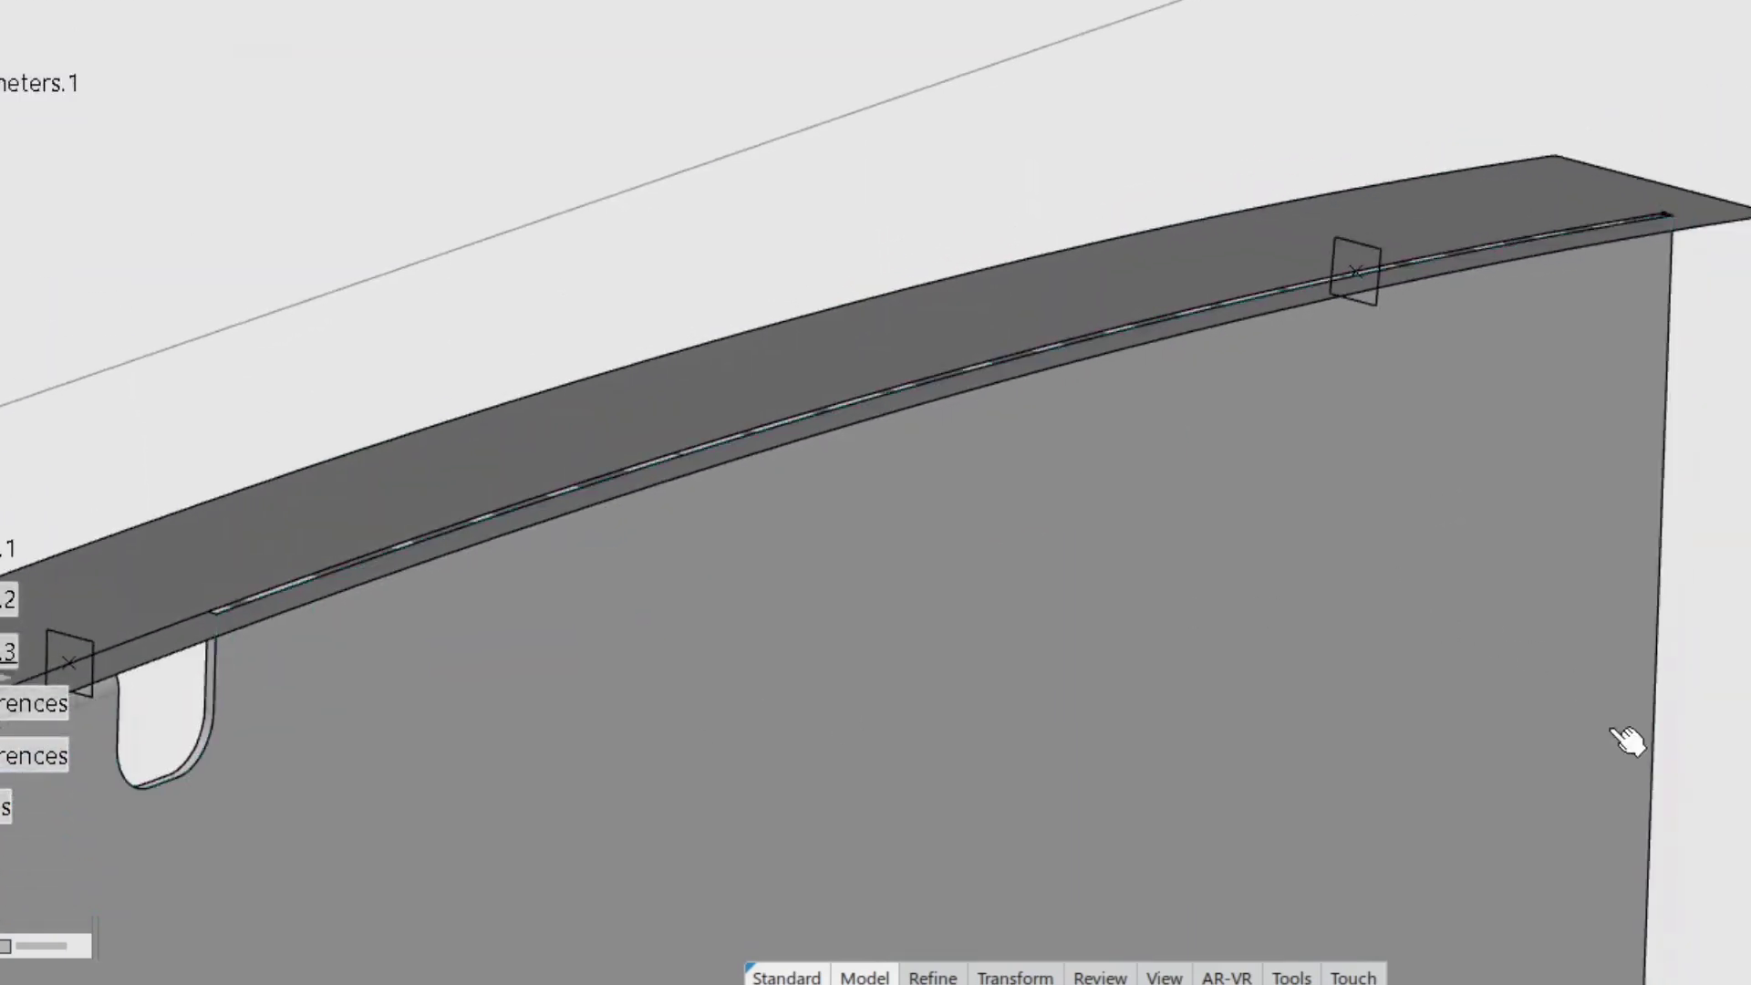
# Start the fourth surfacic flange with Web.1 as base feature and Extrapol.2 as support geometry, and expand its edge of part settings.
pyautogui.moveTo(1650, 739); pyautogui.dragTo(1750, 717, button='middle')
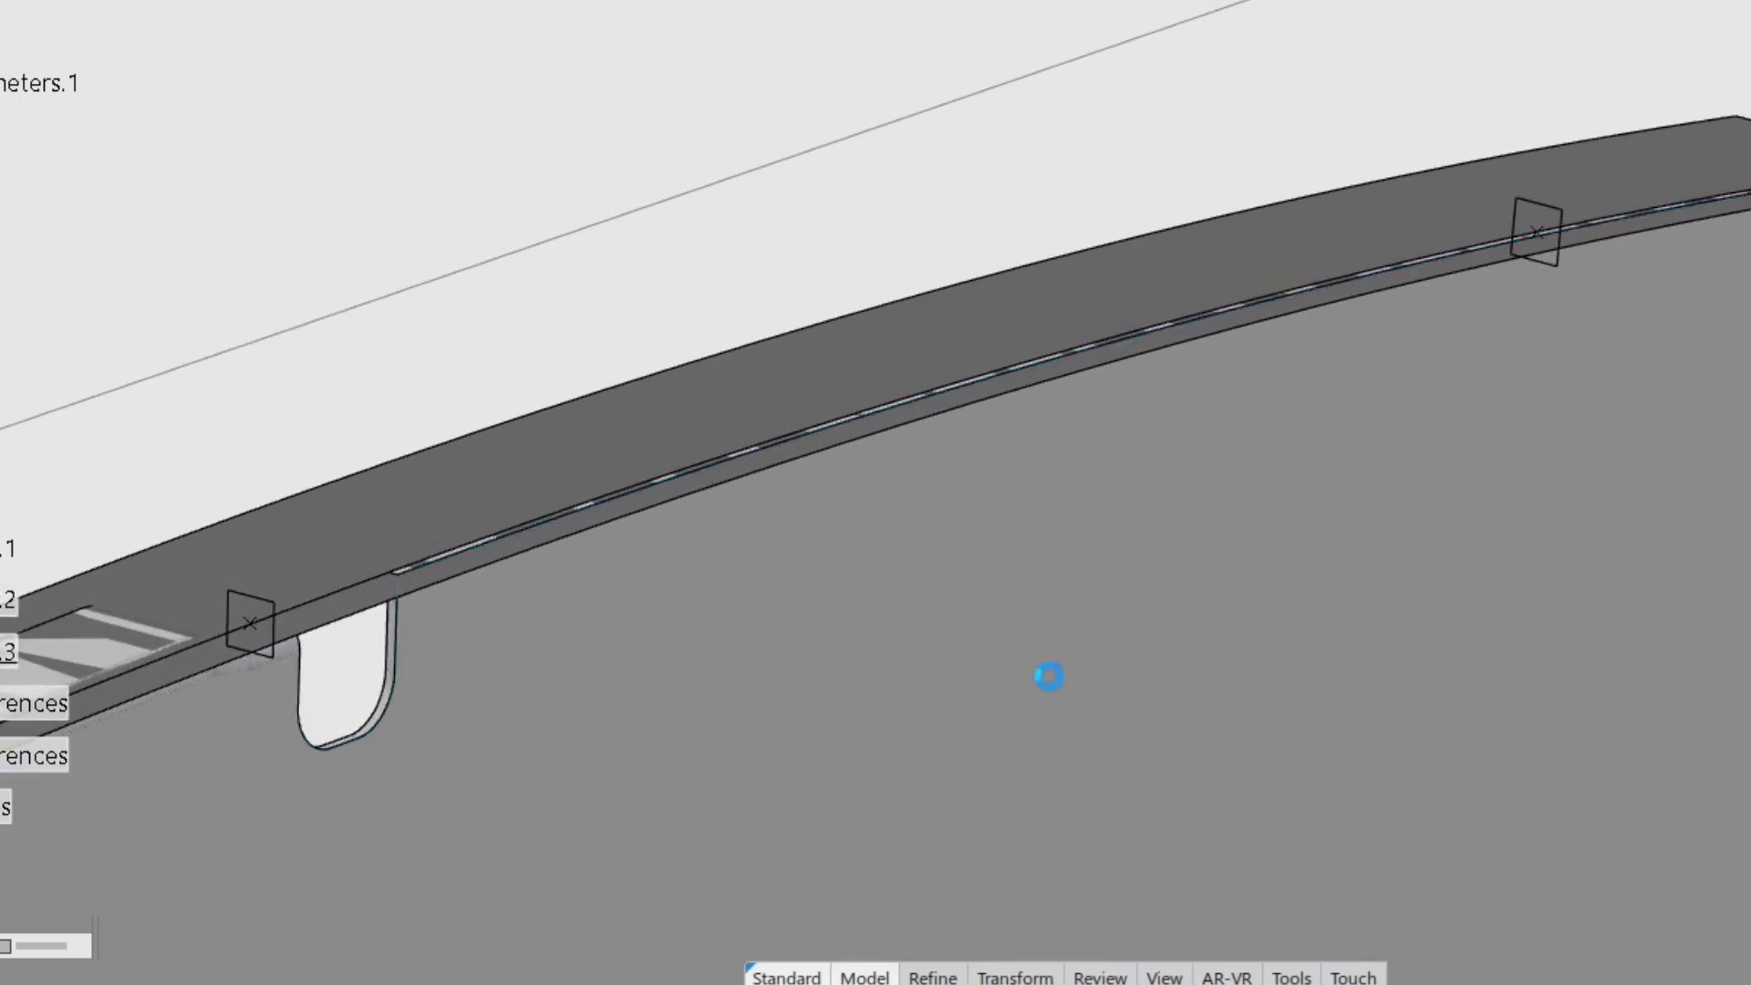
pyautogui.click(1060, 620)
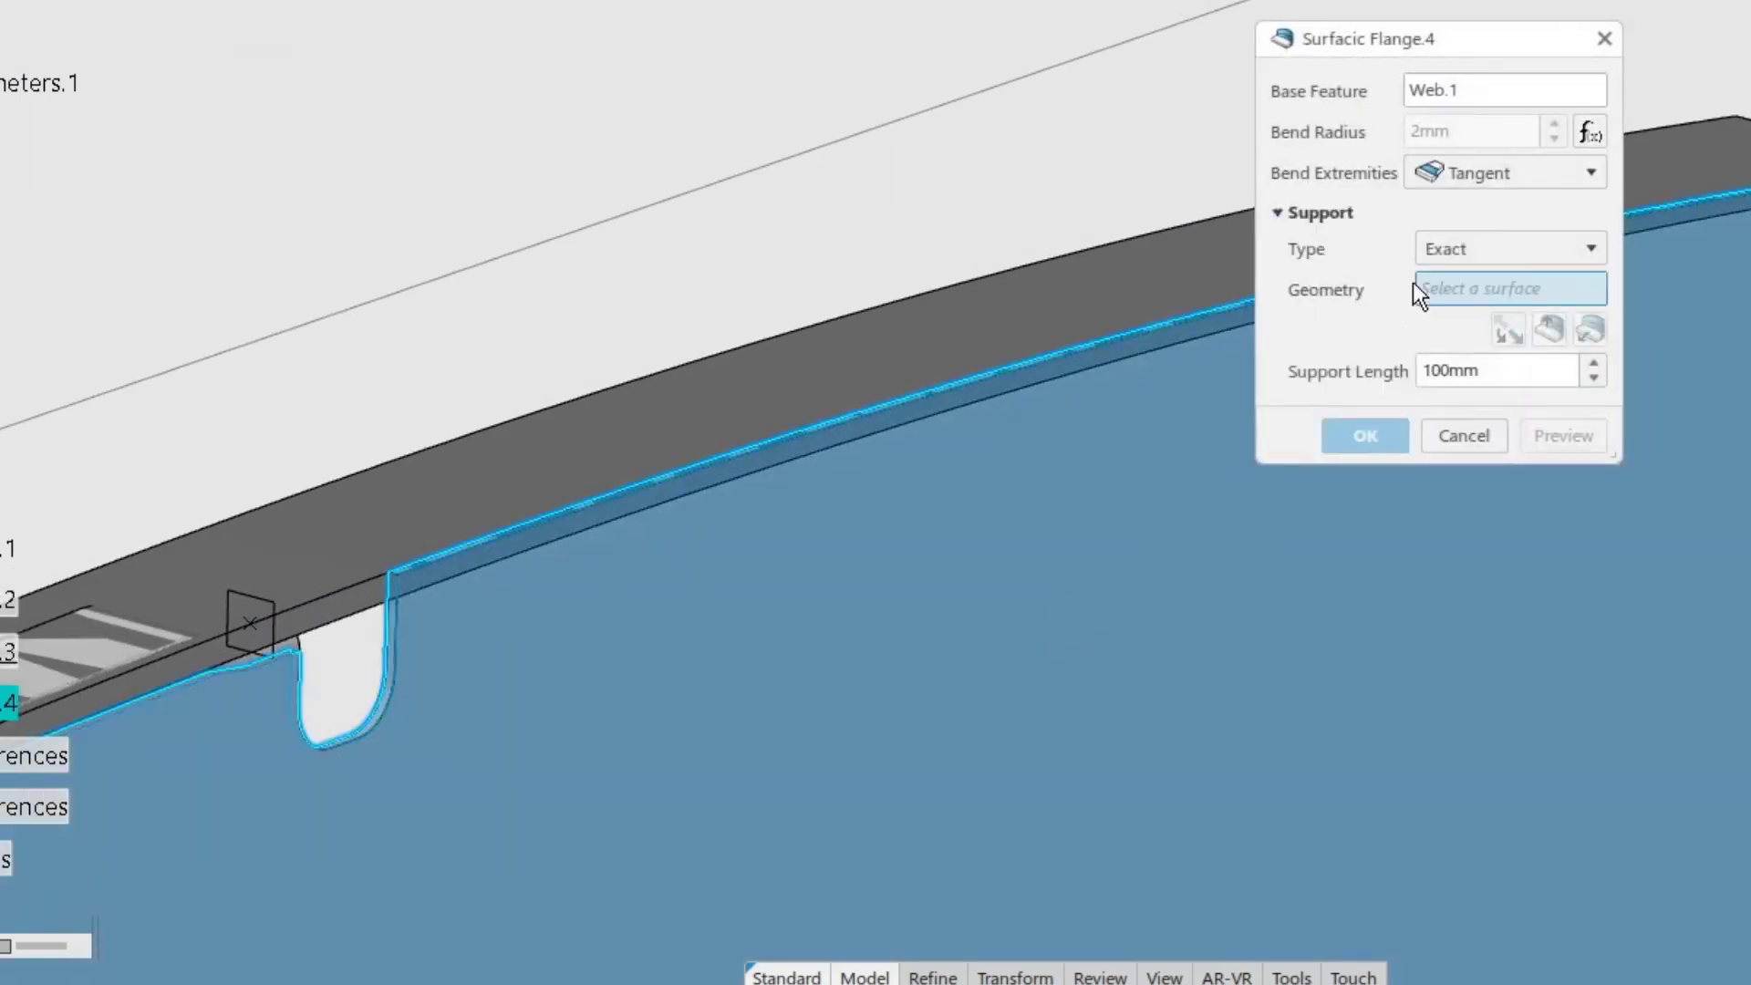
pyautogui.click(1064, 320)
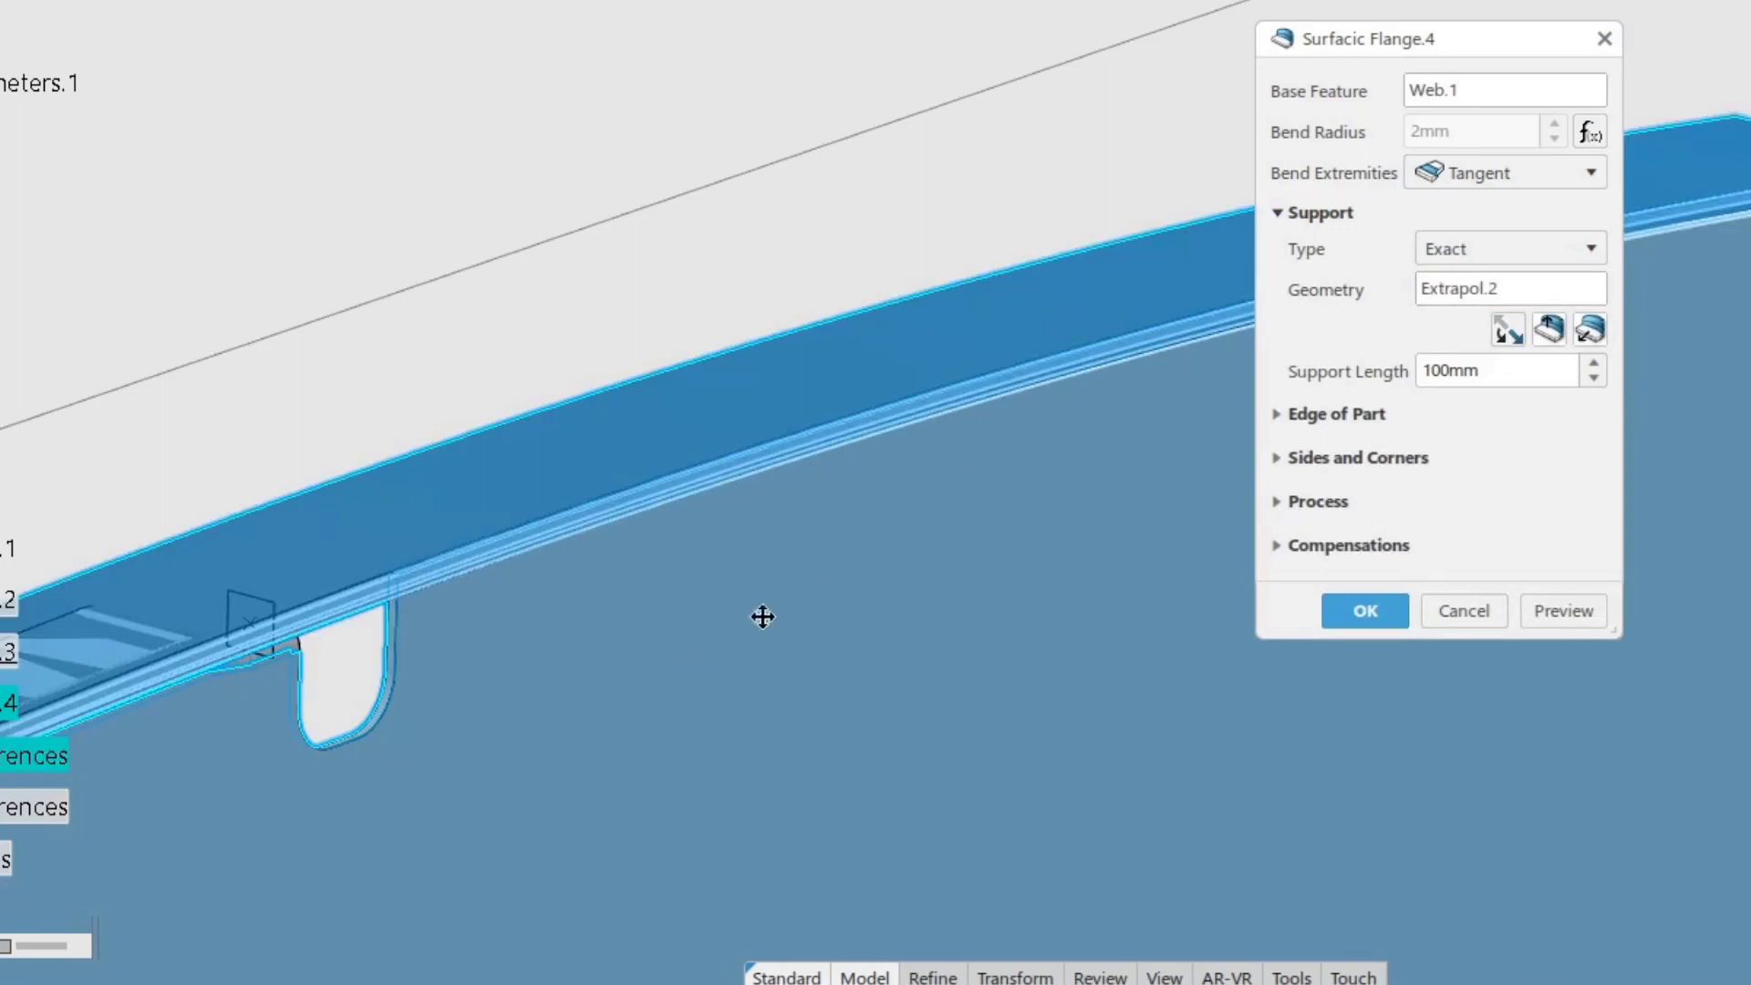
pyautogui.scroll(-5, 712, 636)
pyautogui.click(1328, 414)
# Reverse the fourth flange's material and flange directions and create the 15 mm flange along the last upper edge section.
pyautogui.moveTo(709, 508); pyautogui.dragTo(778, 449, button='middle')
pyautogui.click(787, 428)
pyautogui.moveTo(828, 538); pyautogui.dragTo(646, 629)
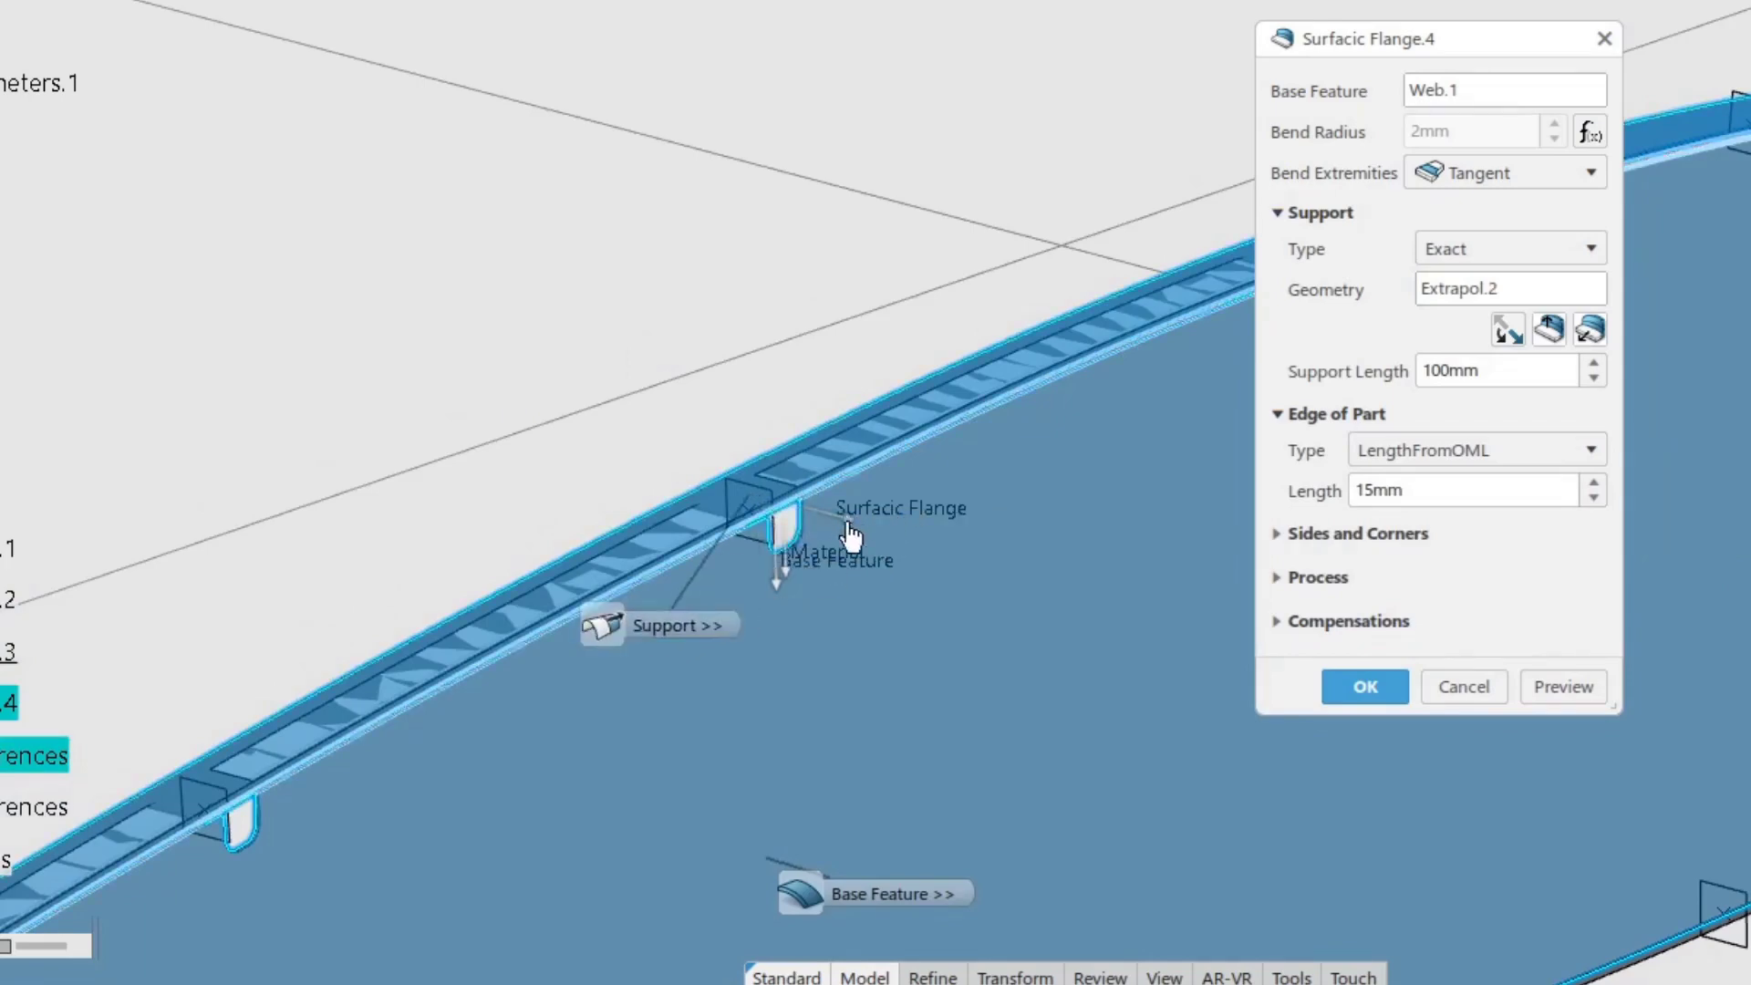
pyautogui.moveTo(985, 547); pyautogui.dragTo(896, 614, button='middle')
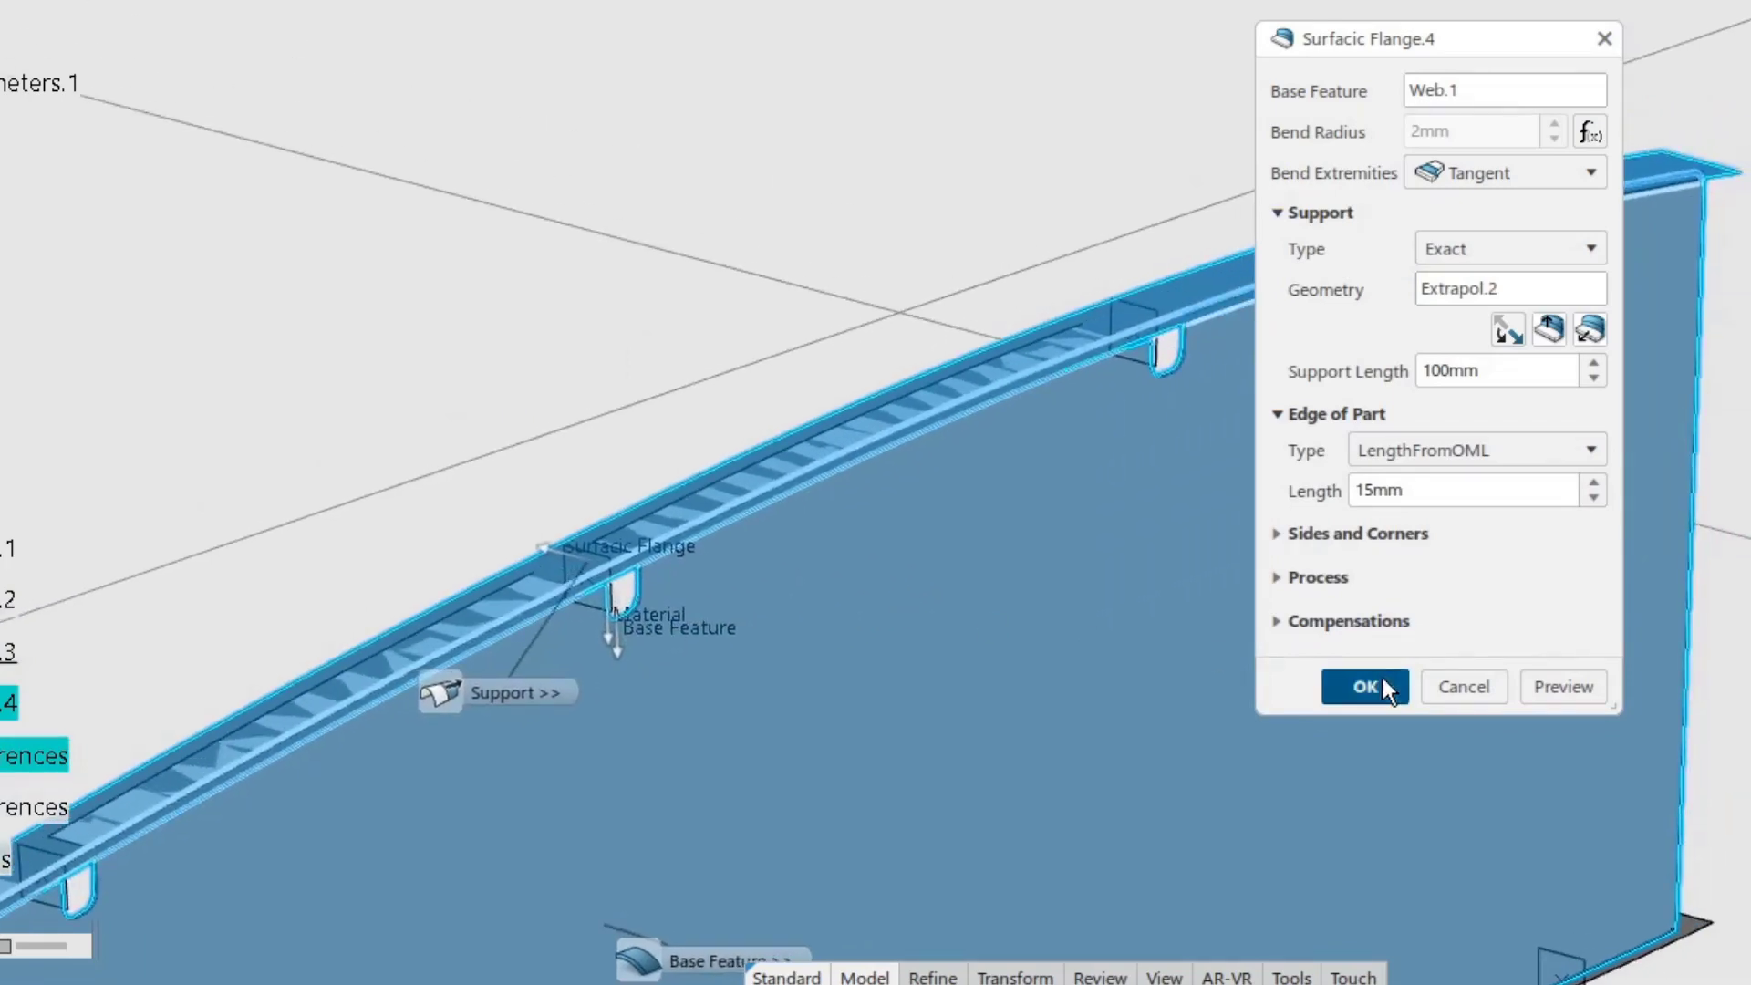
# Define a joggle on Surfacic Flange.4 at Plane.1 with a depth of 4 mm and start and end radii of 15 mm.
pyautogui.moveTo(1384, 438); pyautogui.dragTo(1188, 536, button='middle')
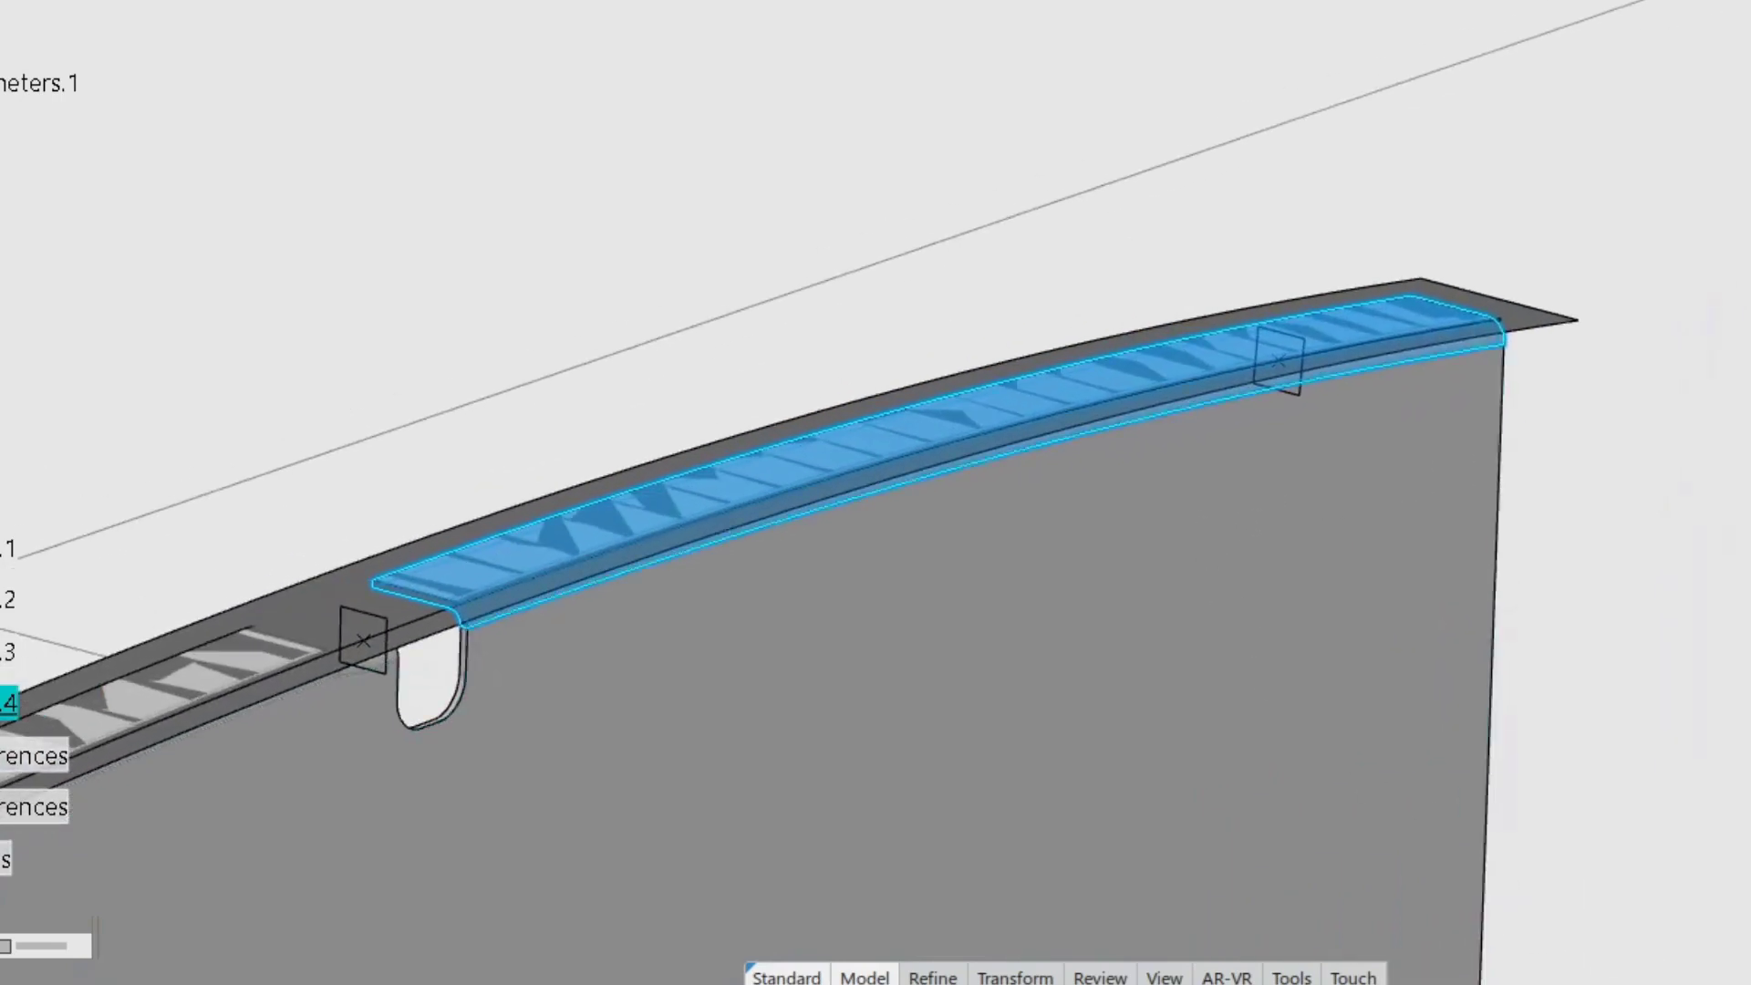
pyautogui.moveTo(1159, 461); pyautogui.dragTo(961, 540, button='middle')
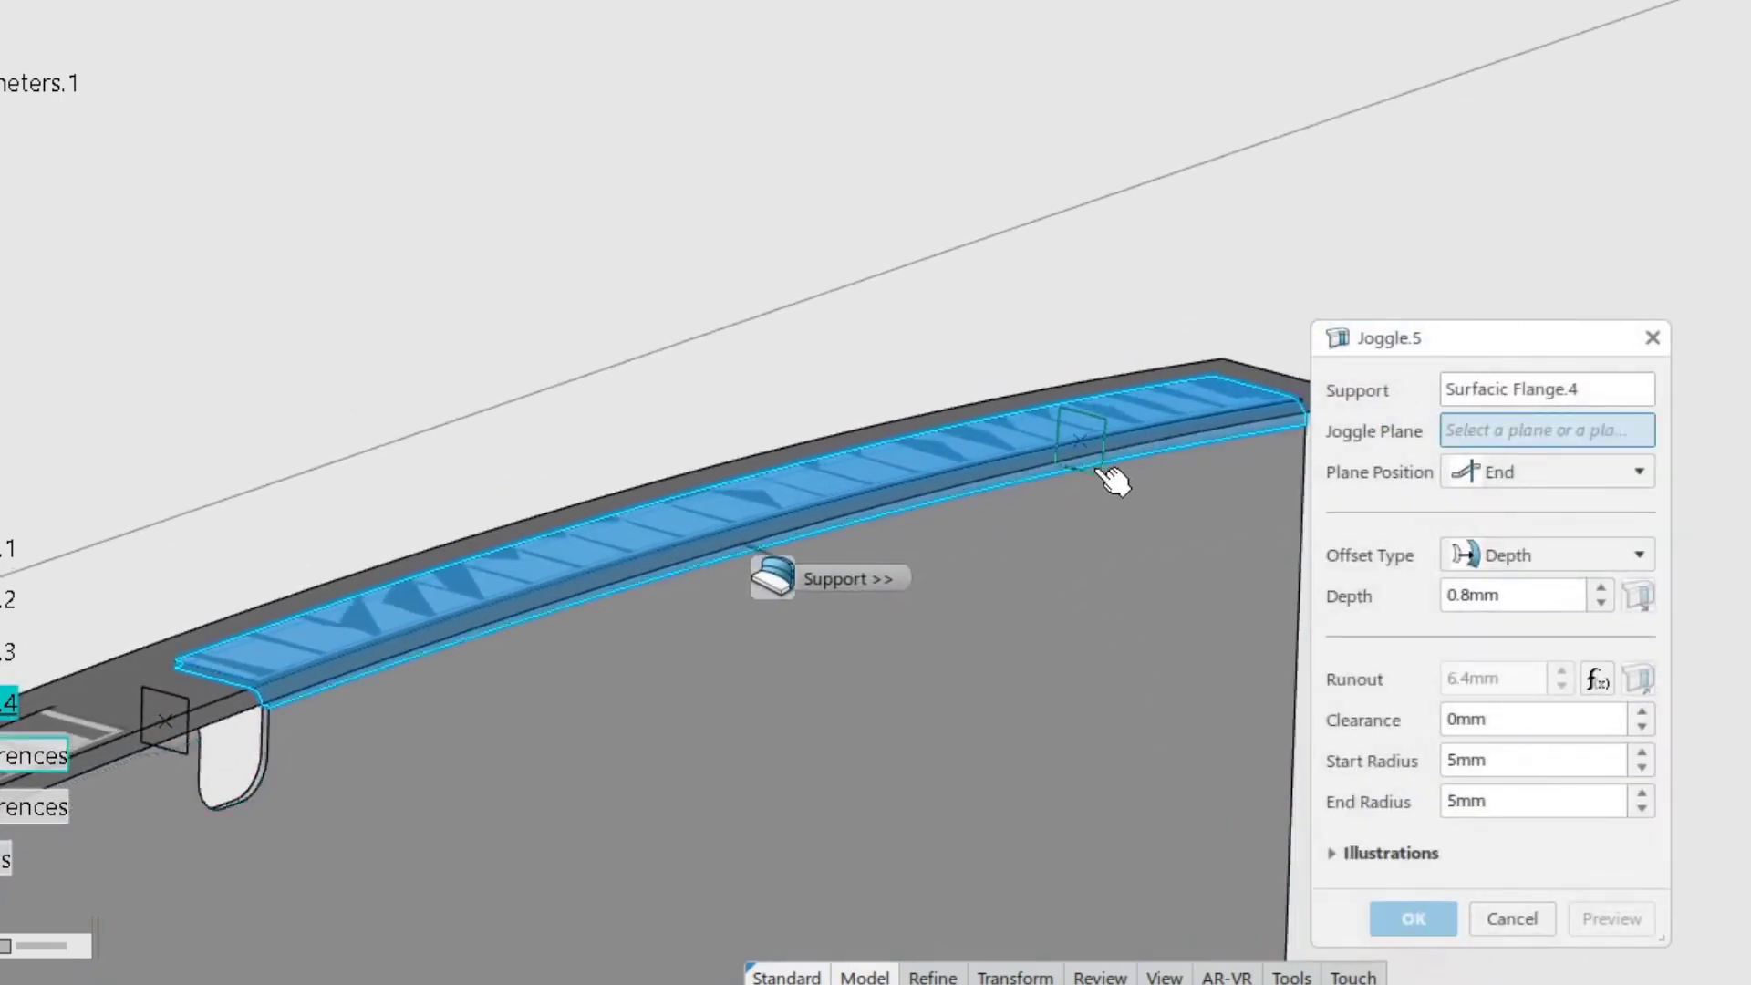
pyautogui.click(1115, 487)
pyautogui.moveTo(1063, 569); pyautogui.dragTo(1018, 656, button='middle')
pyautogui.doubleClick(1470, 602)
pyautogui.write('4')
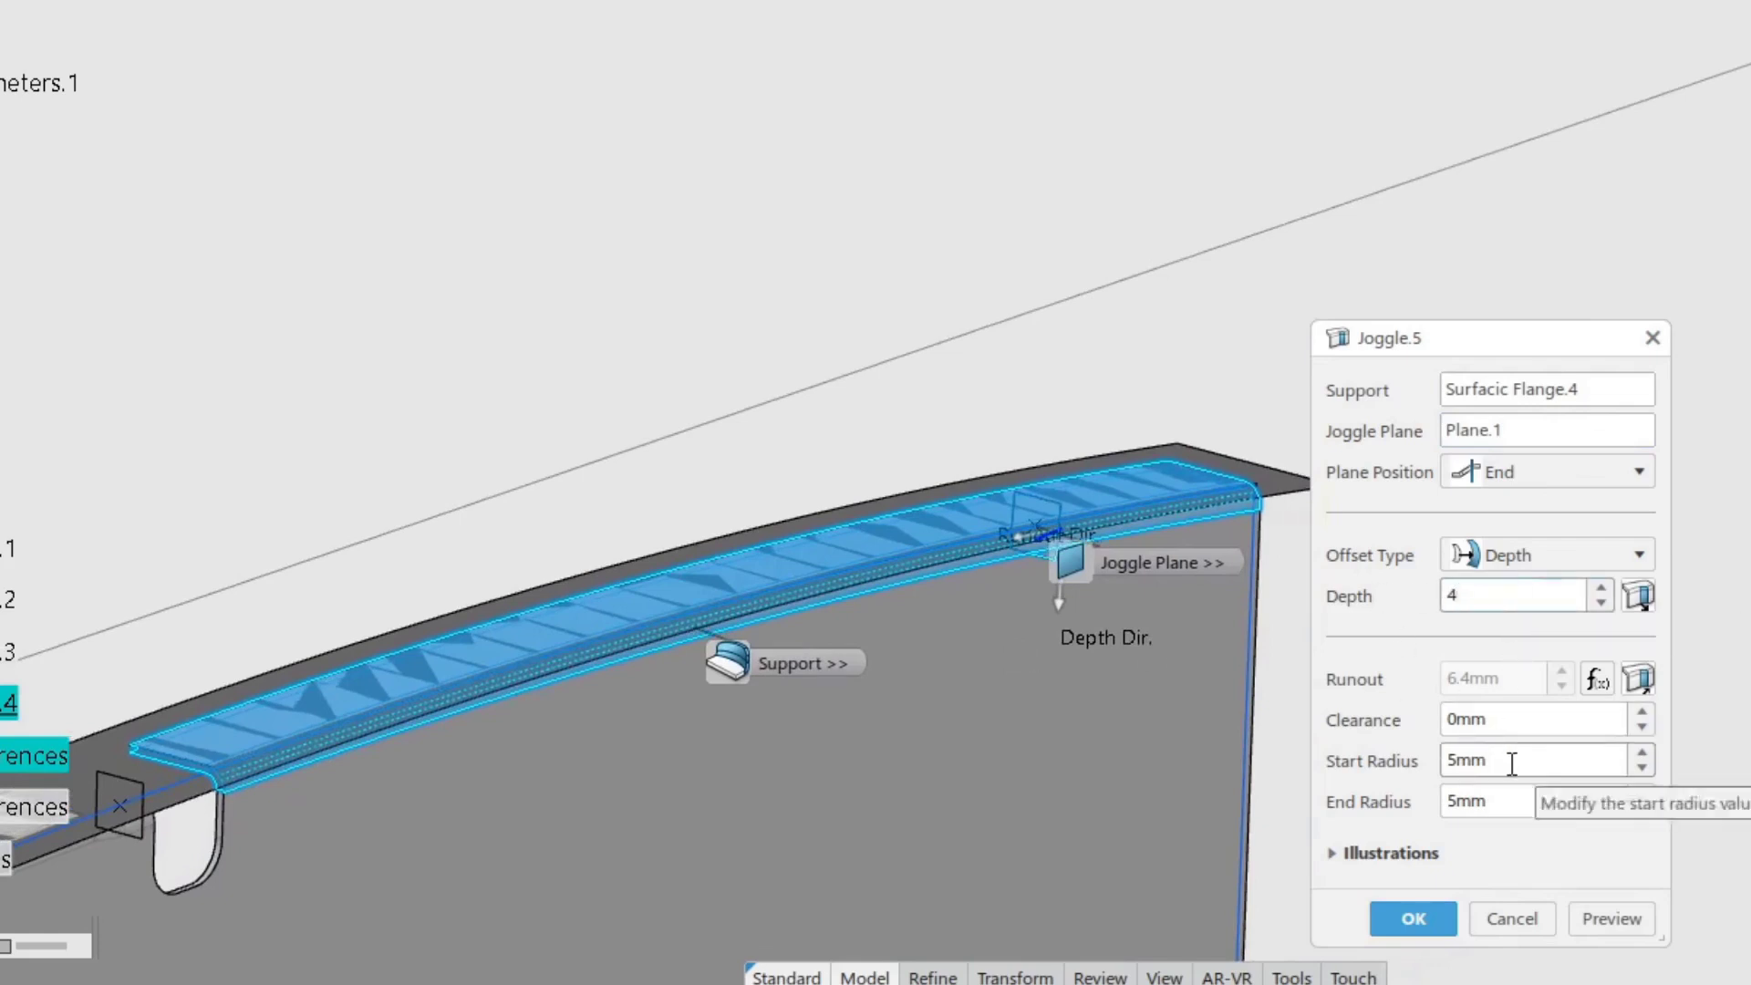
pyautogui.doubleClick(1464, 761)
pyautogui.write('15')
pyautogui.click(1502, 800)
pyautogui.doubleClick(1467, 800)
pyautogui.write('15')
# Reverse the runout direction of the Plane.1 joggle and create the joggle.
pyautogui.moveTo(1035, 608); pyautogui.dragTo(1065, 387, button='middle')
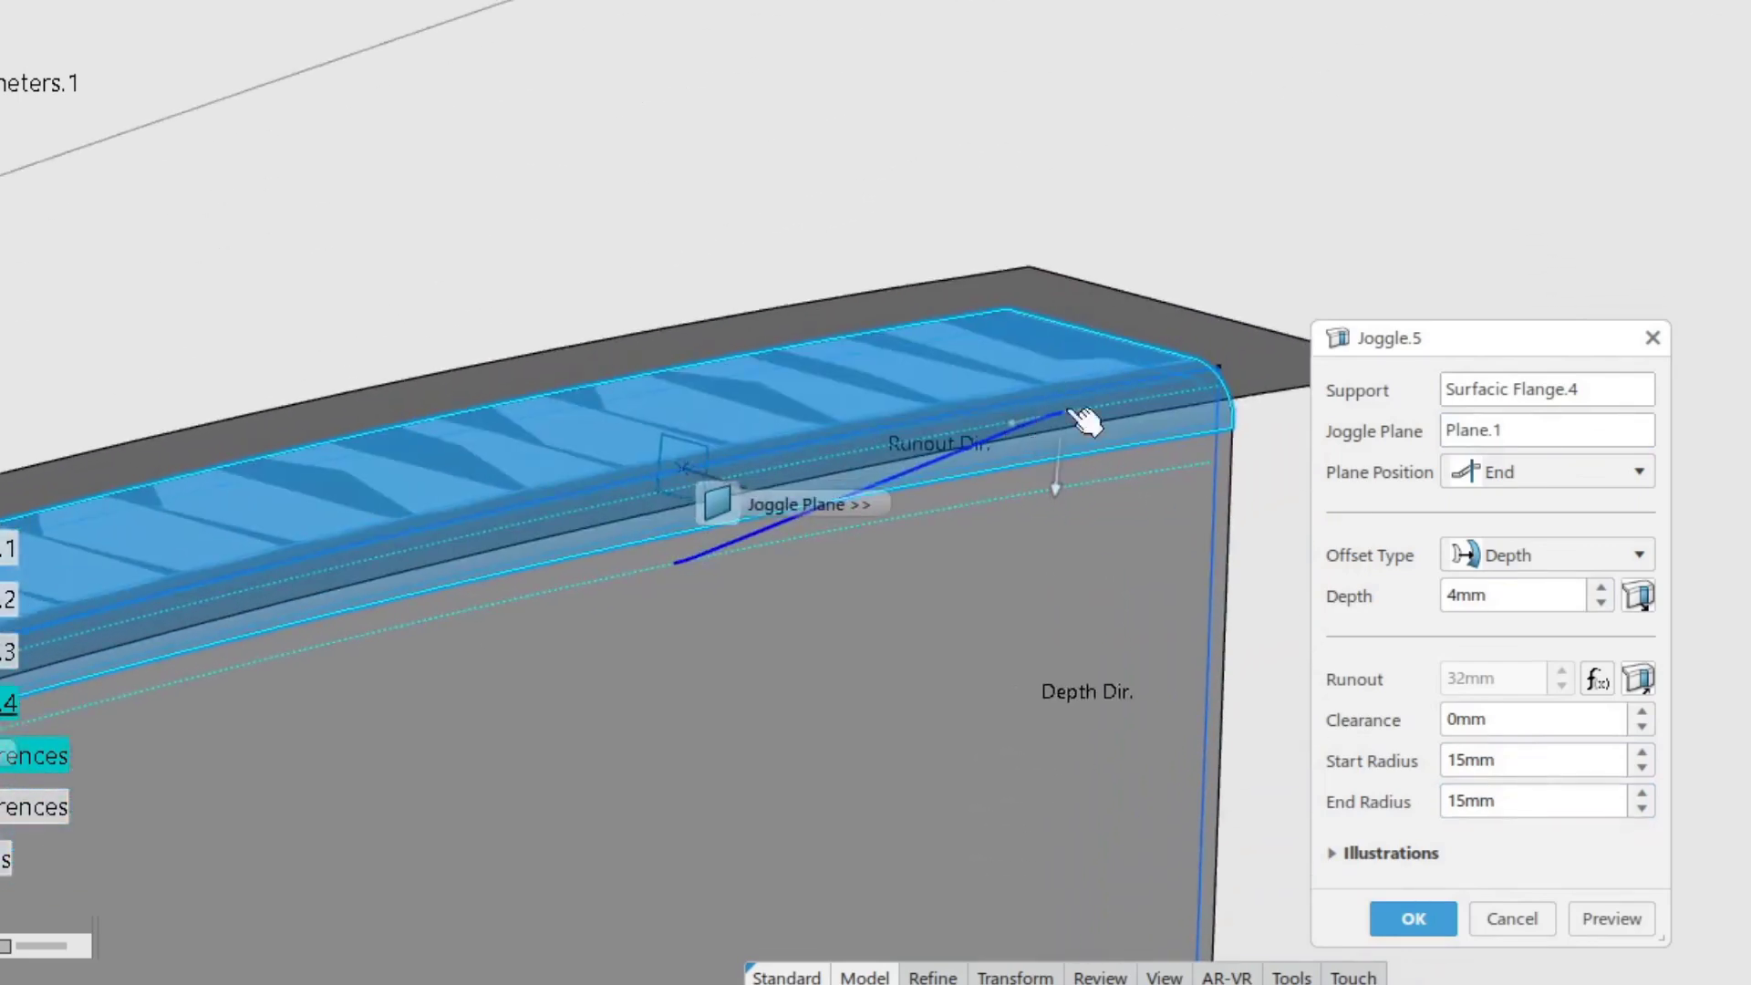
pyautogui.click(1640, 679)
pyautogui.moveTo(735, 617); pyautogui.dragTo(893, 540, button='middle')
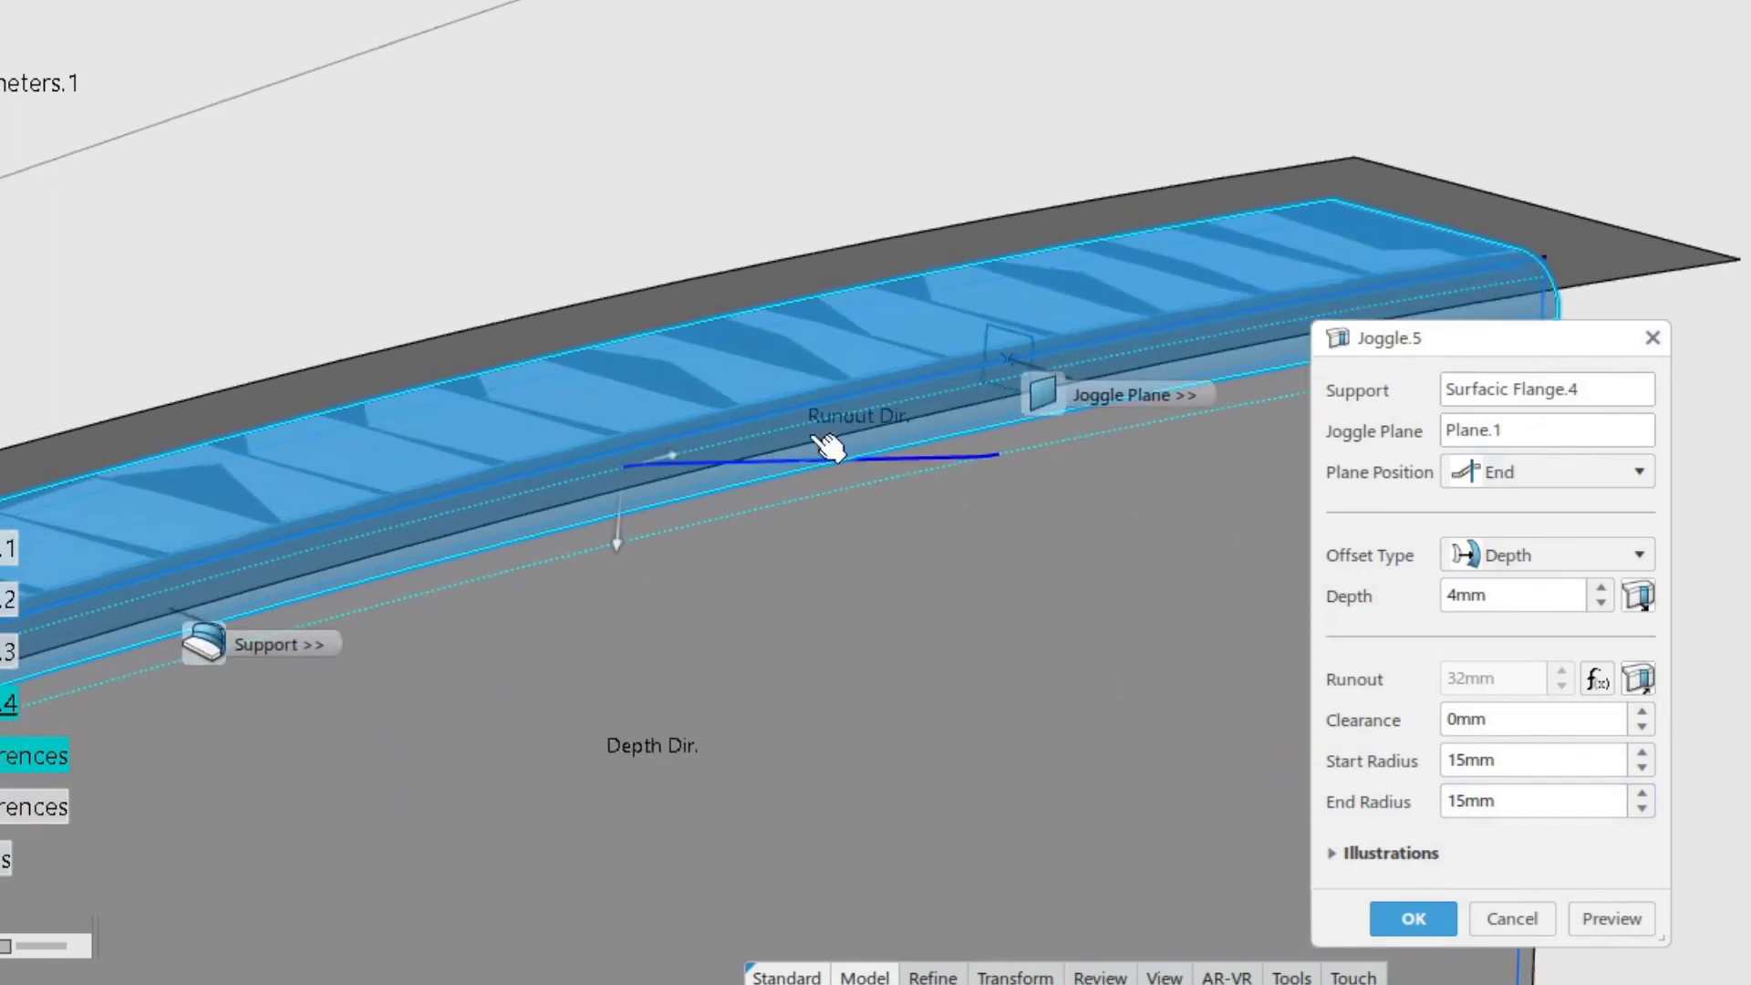
pyautogui.click(1405, 917)
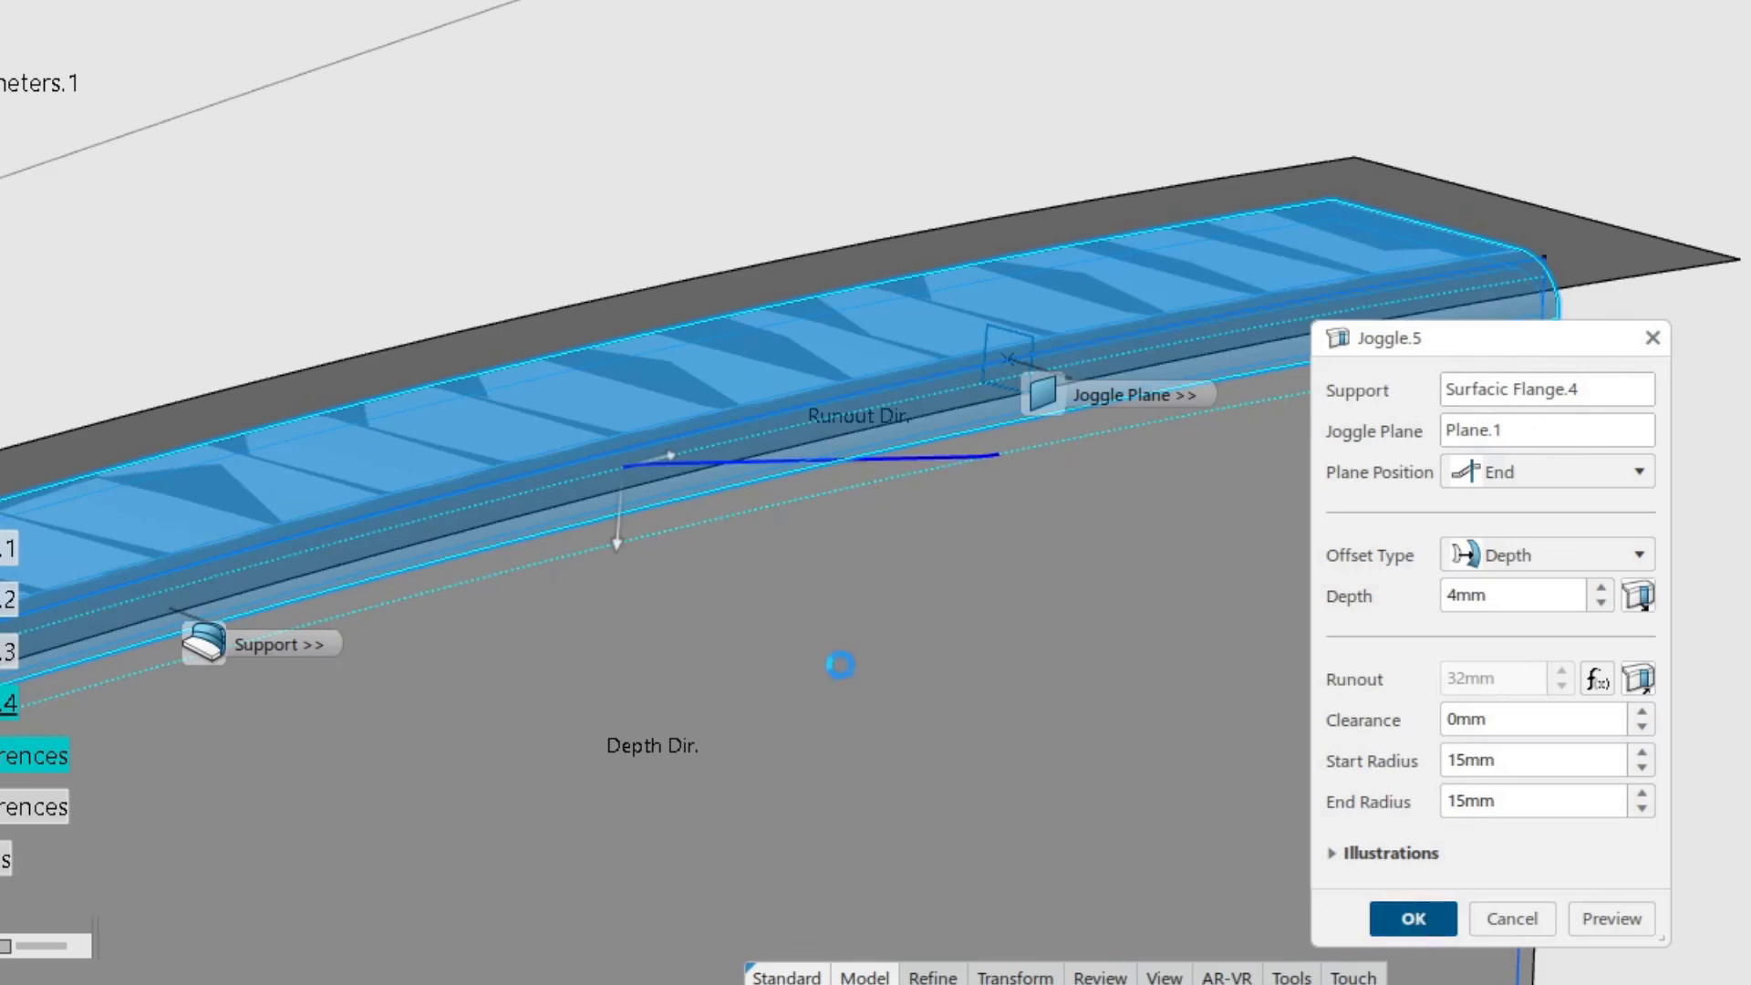
# Hide the Main Feature References to check the finished upper flanges and joggles, and show them again.
pyautogui.moveTo(696, 678); pyautogui.dragTo(782, 696, button='middle')
pyautogui.rightClick(33, 756)
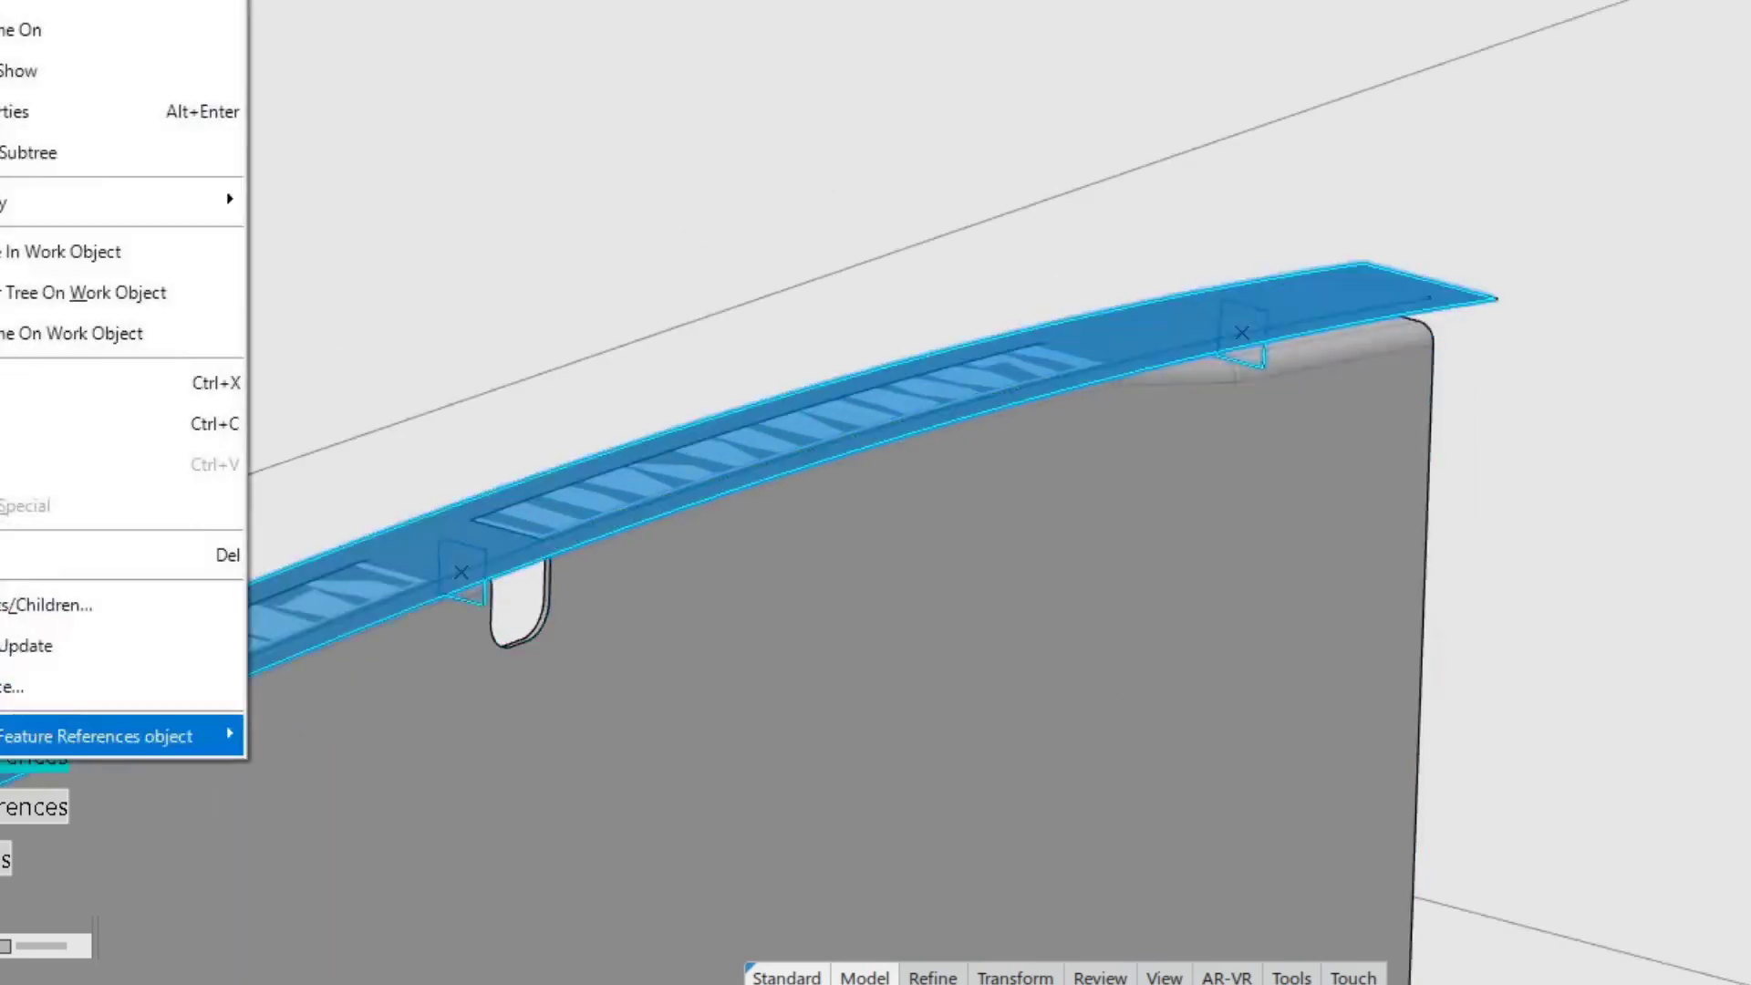
pyautogui.click(98, 81)
pyautogui.moveTo(585, 542); pyautogui.dragTo(1296, 421, button='middle')
pyautogui.moveTo(711, 358)
pyautogui.mouseDown(button='middle')
pyautogui.moveTo(716, 342)
pyautogui.moveTo(739, 352)
pyautogui.mouseUp(button='middle')
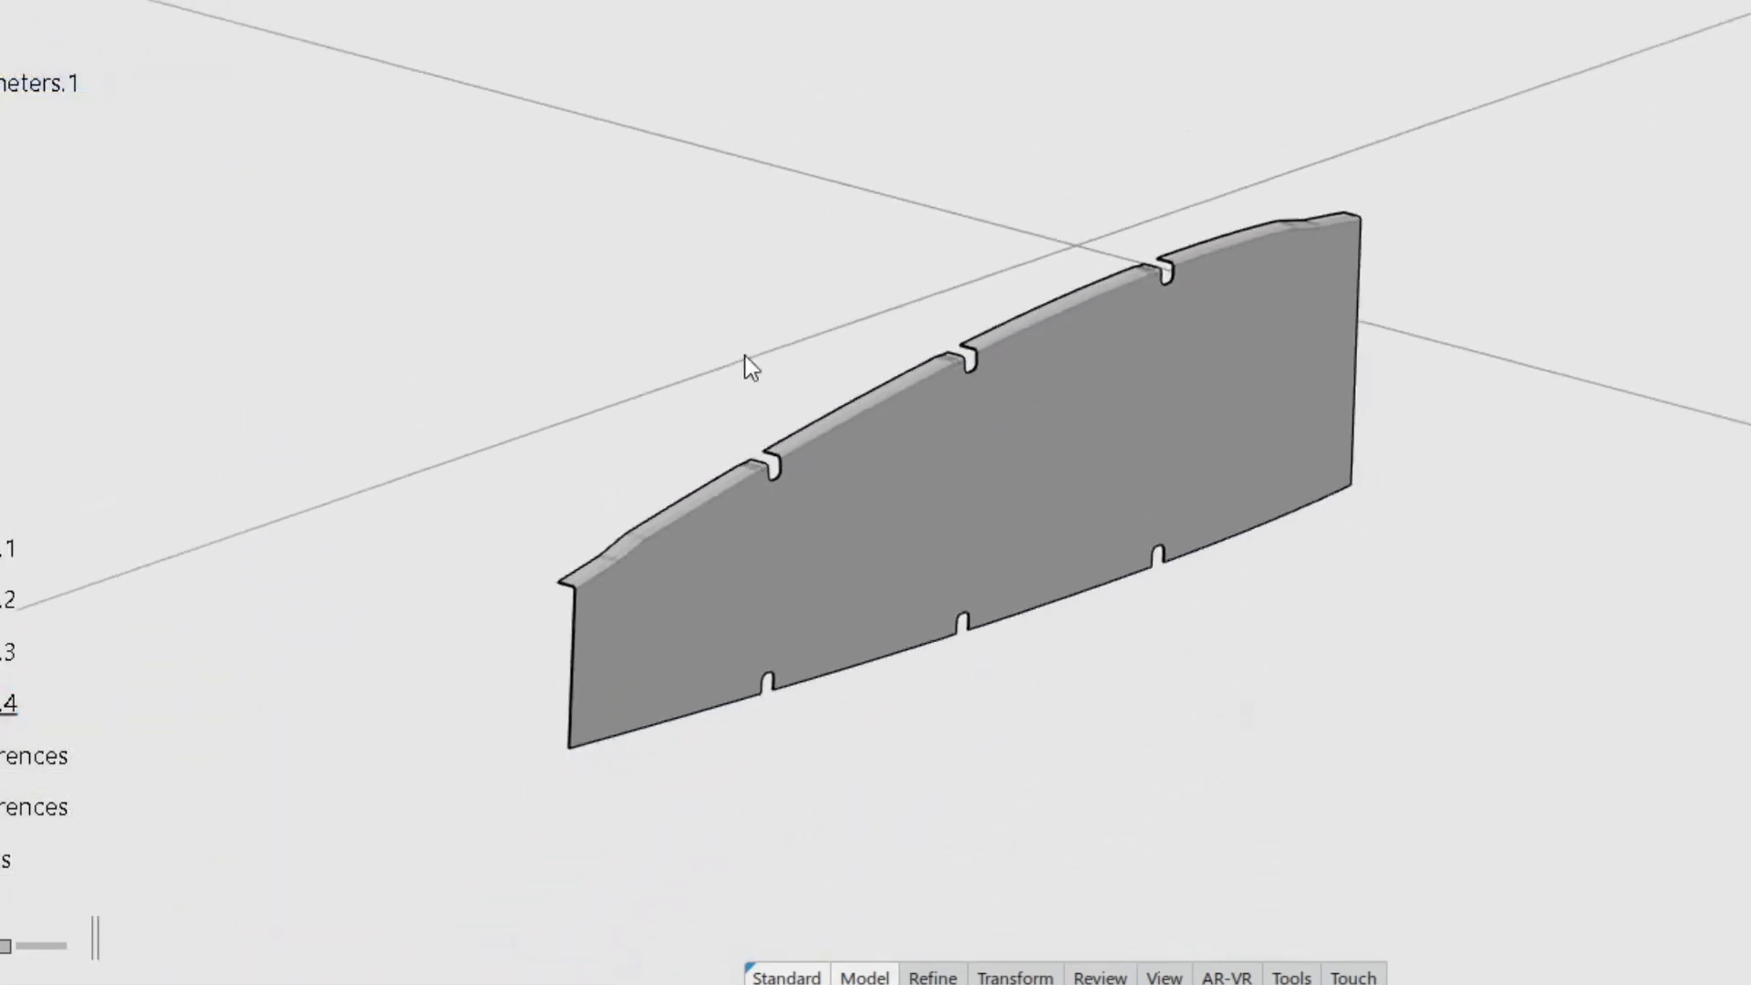
pyautogui.rightClick(36, 756)
pyautogui.click(94, 58)
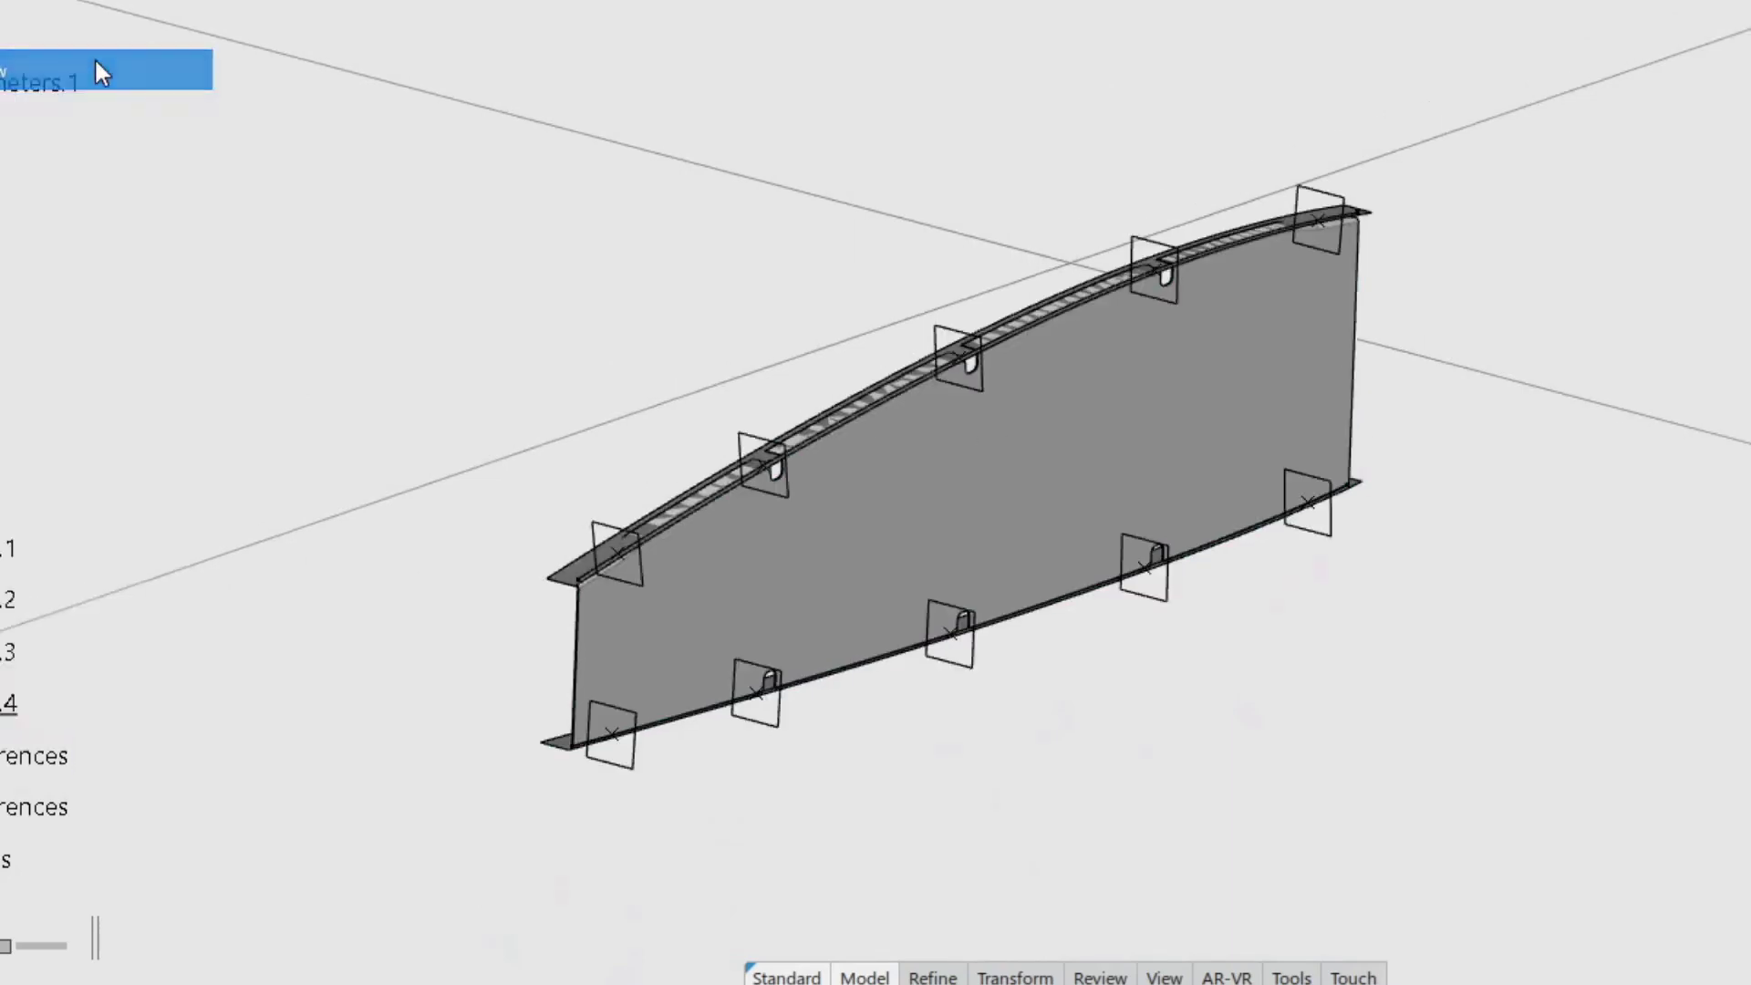
# Start the fifth surfacic flange with Web.1 as base feature and Extrapol.4 as support geometry, and expand its edge of part settings.
pyautogui.moveTo(1255, 766); pyautogui.dragTo(1207, 740, button='middle')
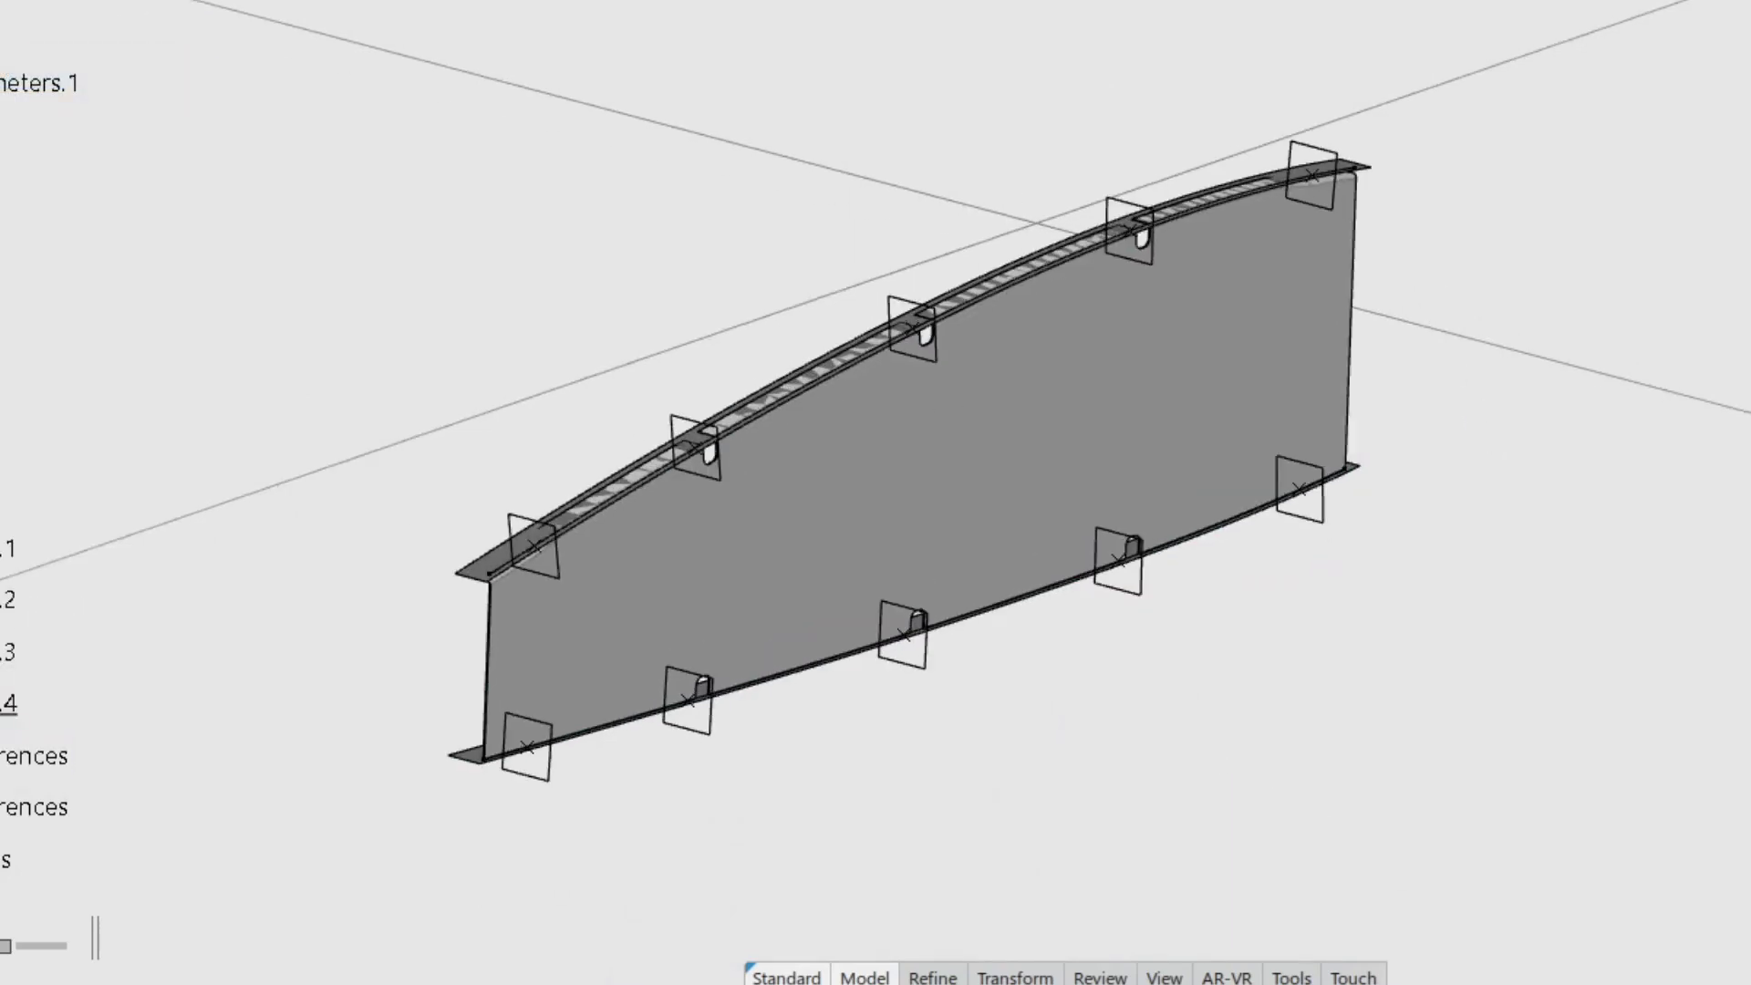
pyautogui.moveTo(730, 801); pyautogui.dragTo(1172, 506, button='middle')
pyautogui.click(1161, 503)
pyautogui.moveTo(969, 669); pyautogui.dragTo(1010, 578, button='middle')
pyautogui.scroll(3, 1009, 576)
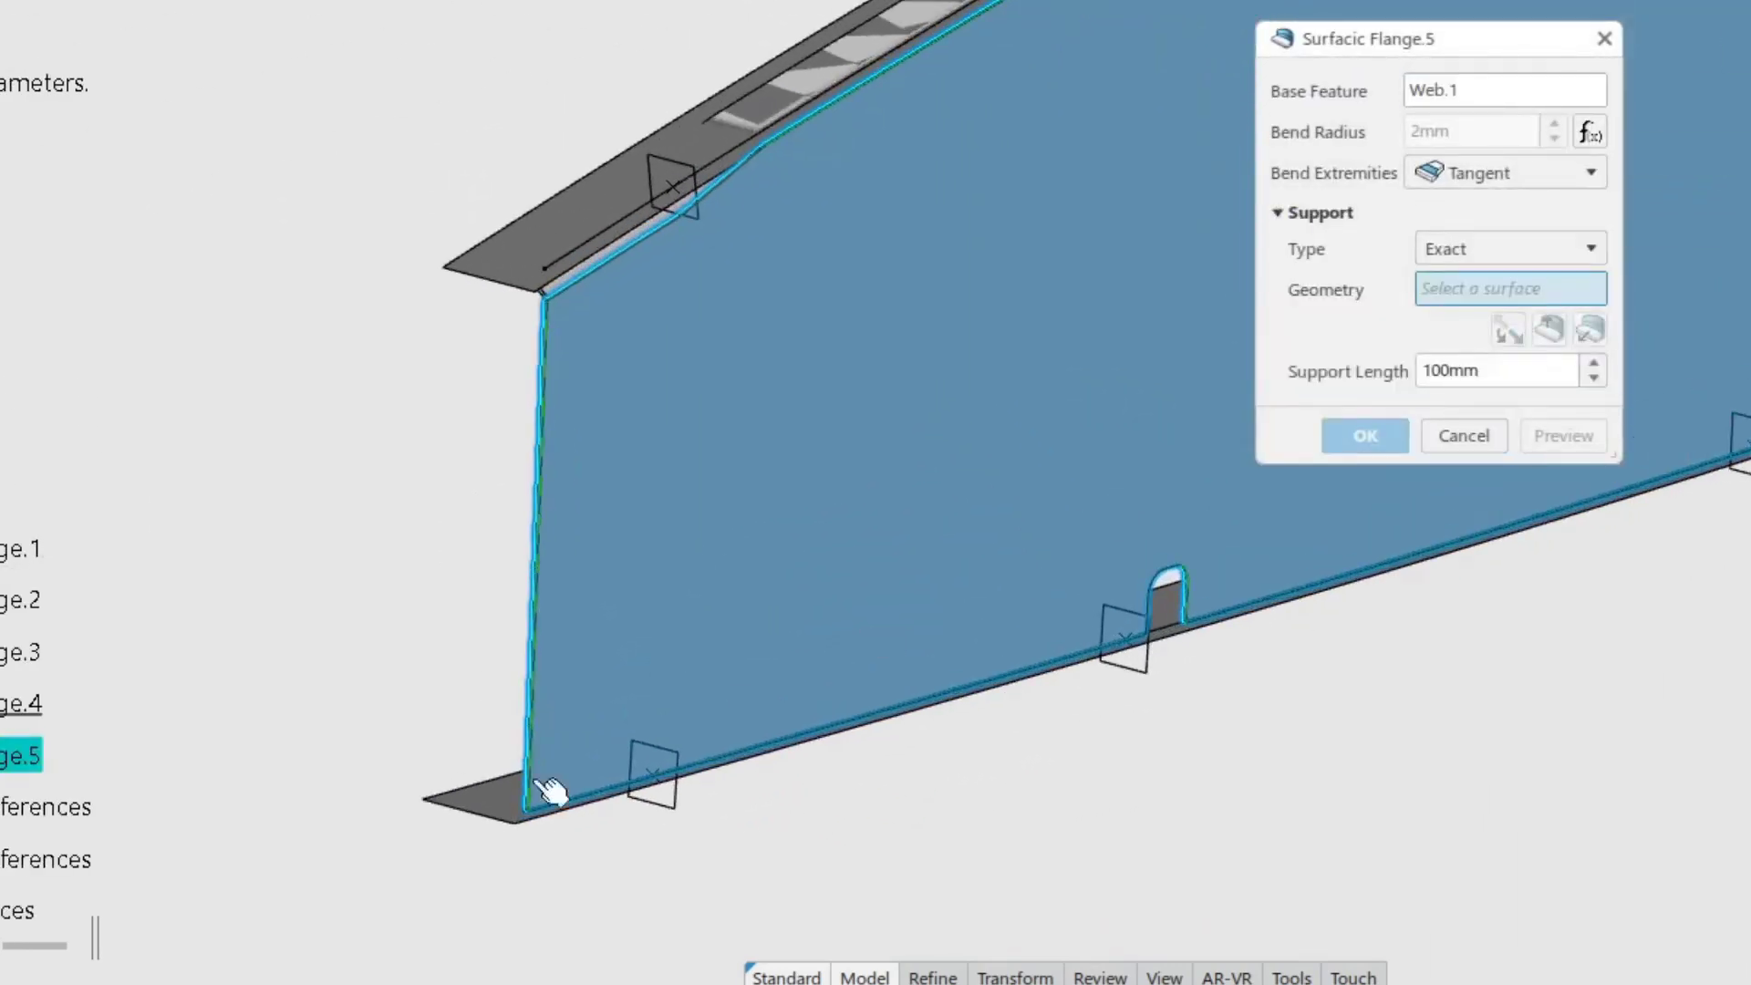
pyautogui.click(507, 807)
pyautogui.scroll(-1, 1186, 729)
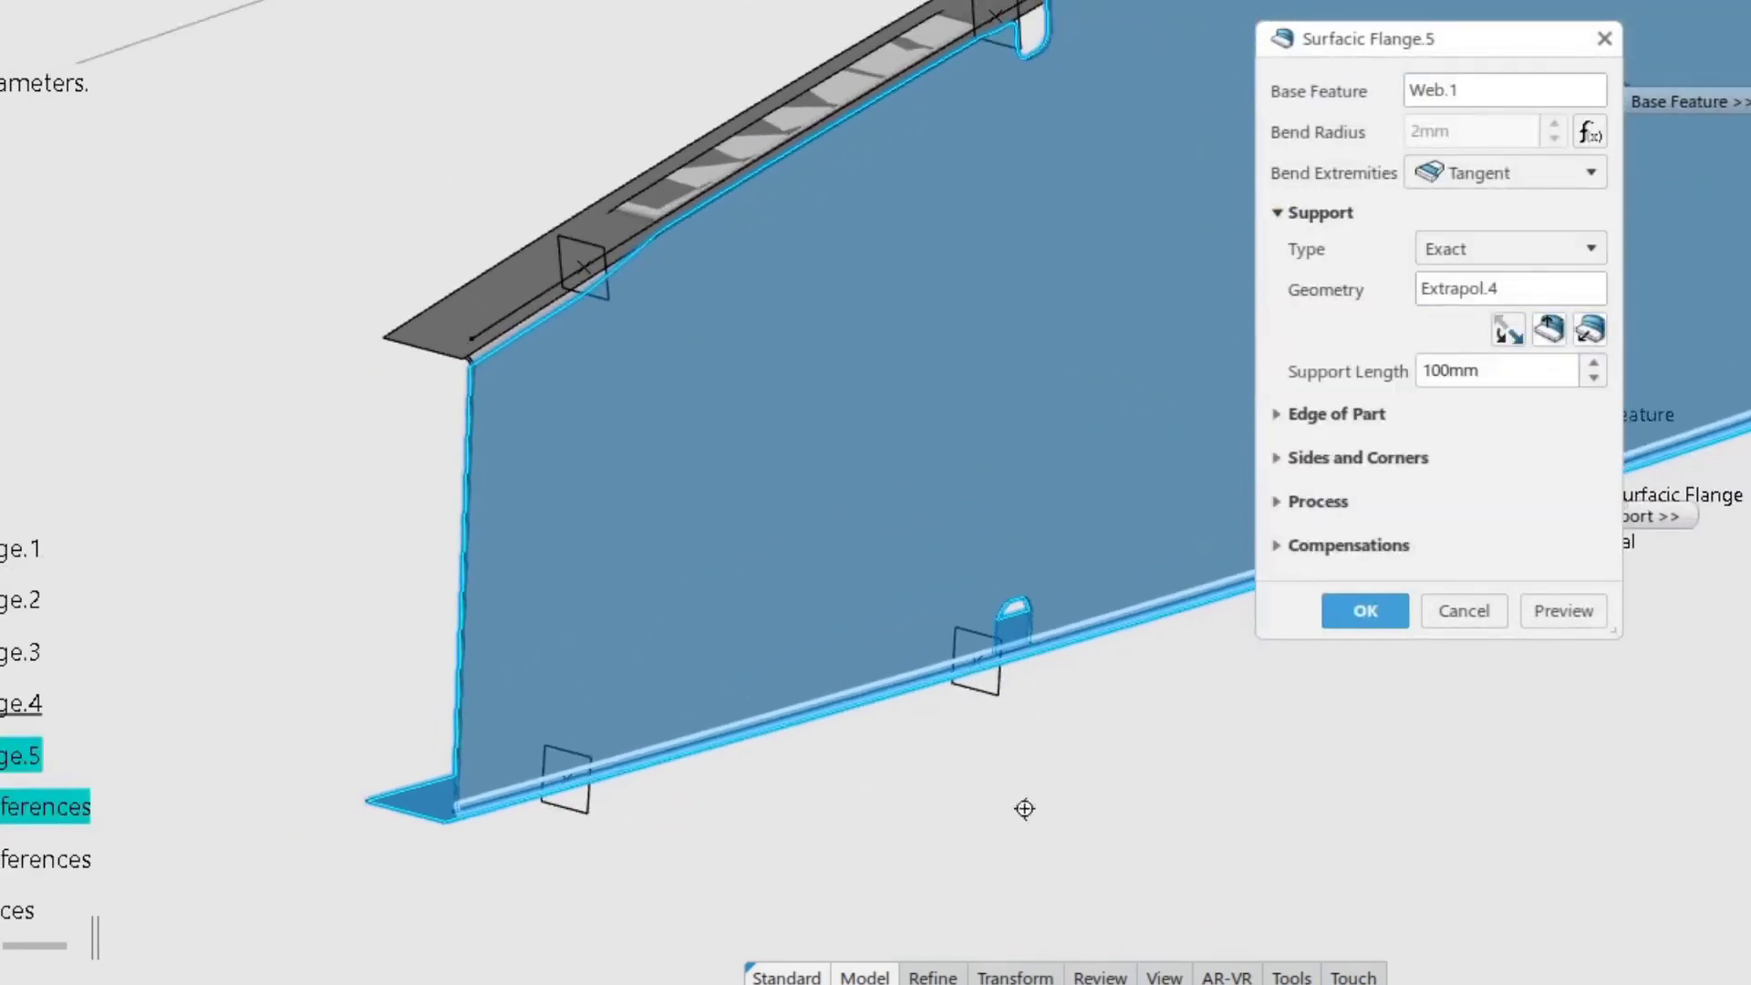
pyautogui.click(1323, 418)
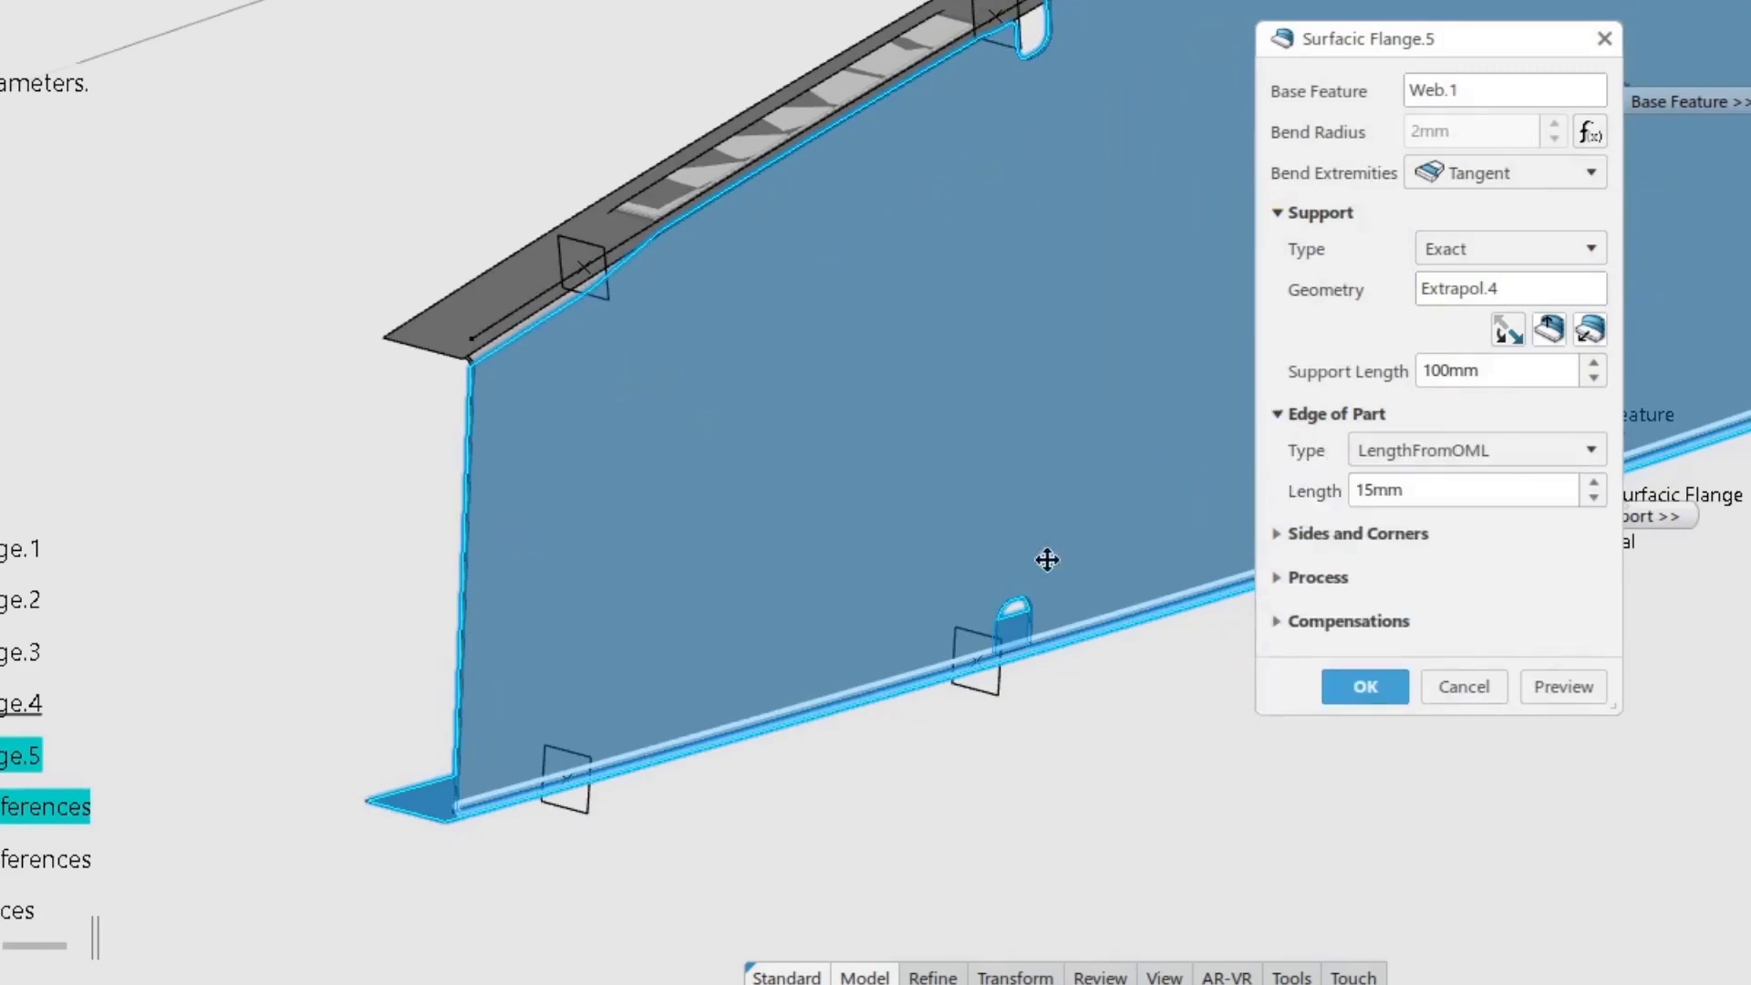
# Reverse the fifth flange's material and flange directions and create the 15 mm flange along the first lower edge section.
pyautogui.scroll(2, 1091, 544)
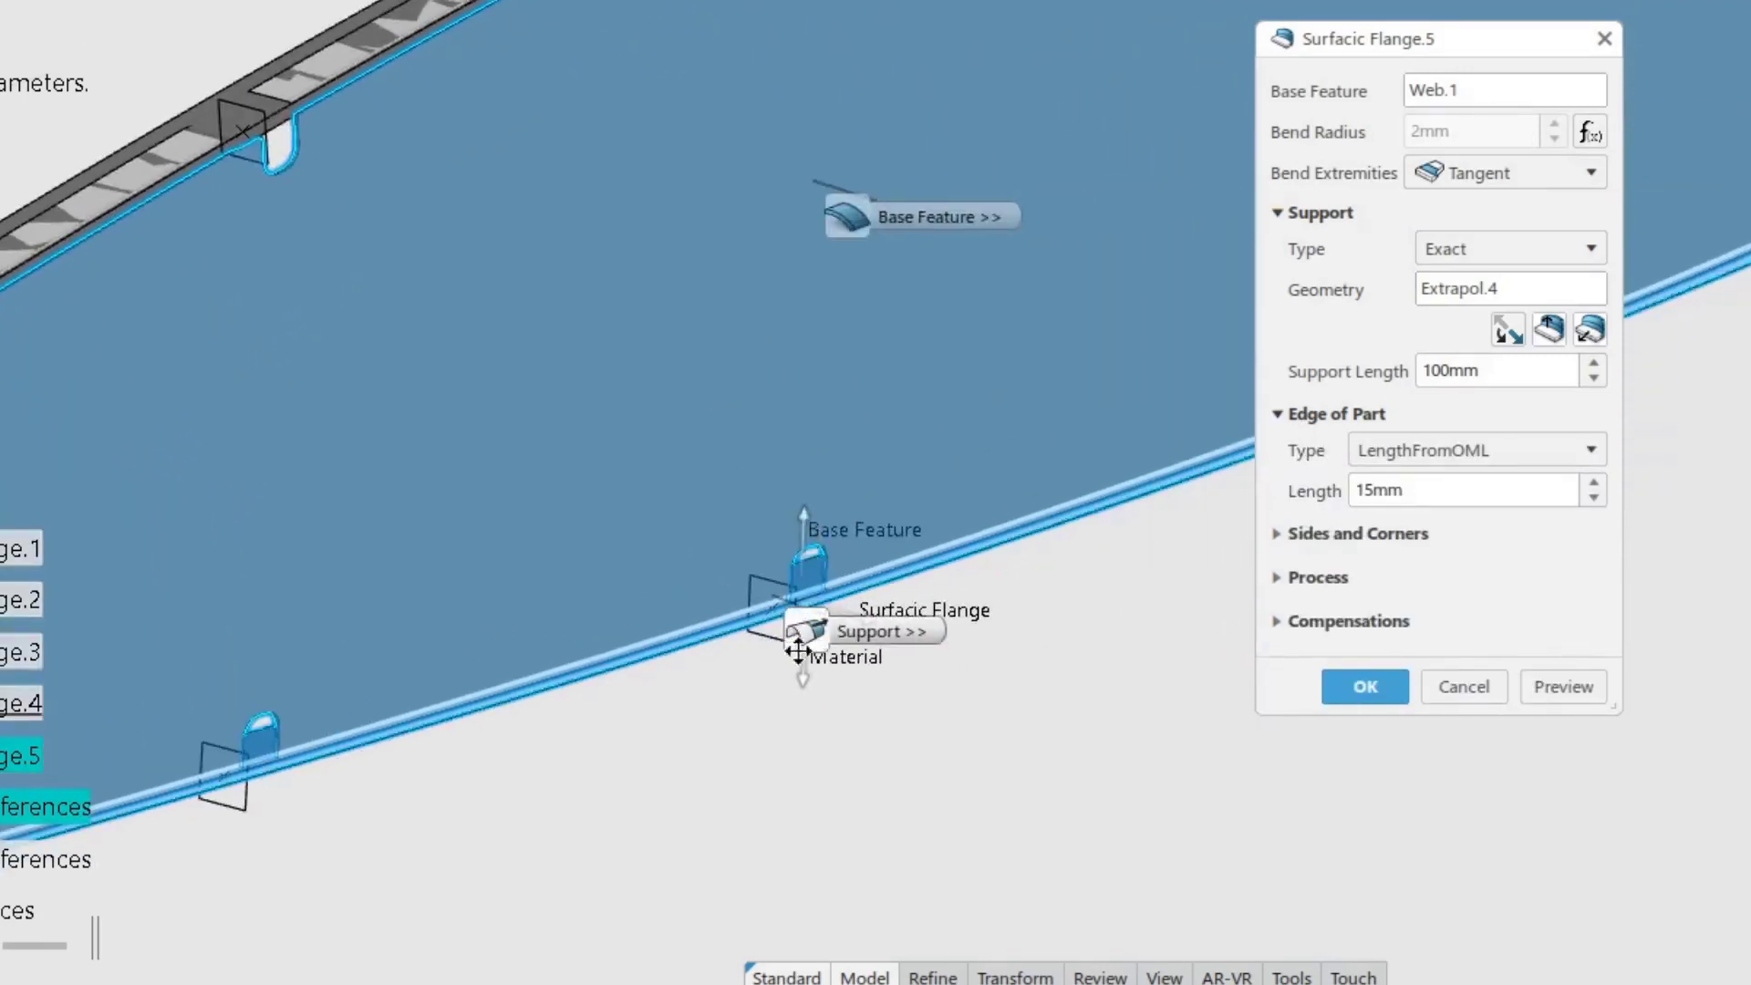
pyautogui.click(808, 680)
pyautogui.moveTo(811, 635); pyautogui.dragTo(664, 692)
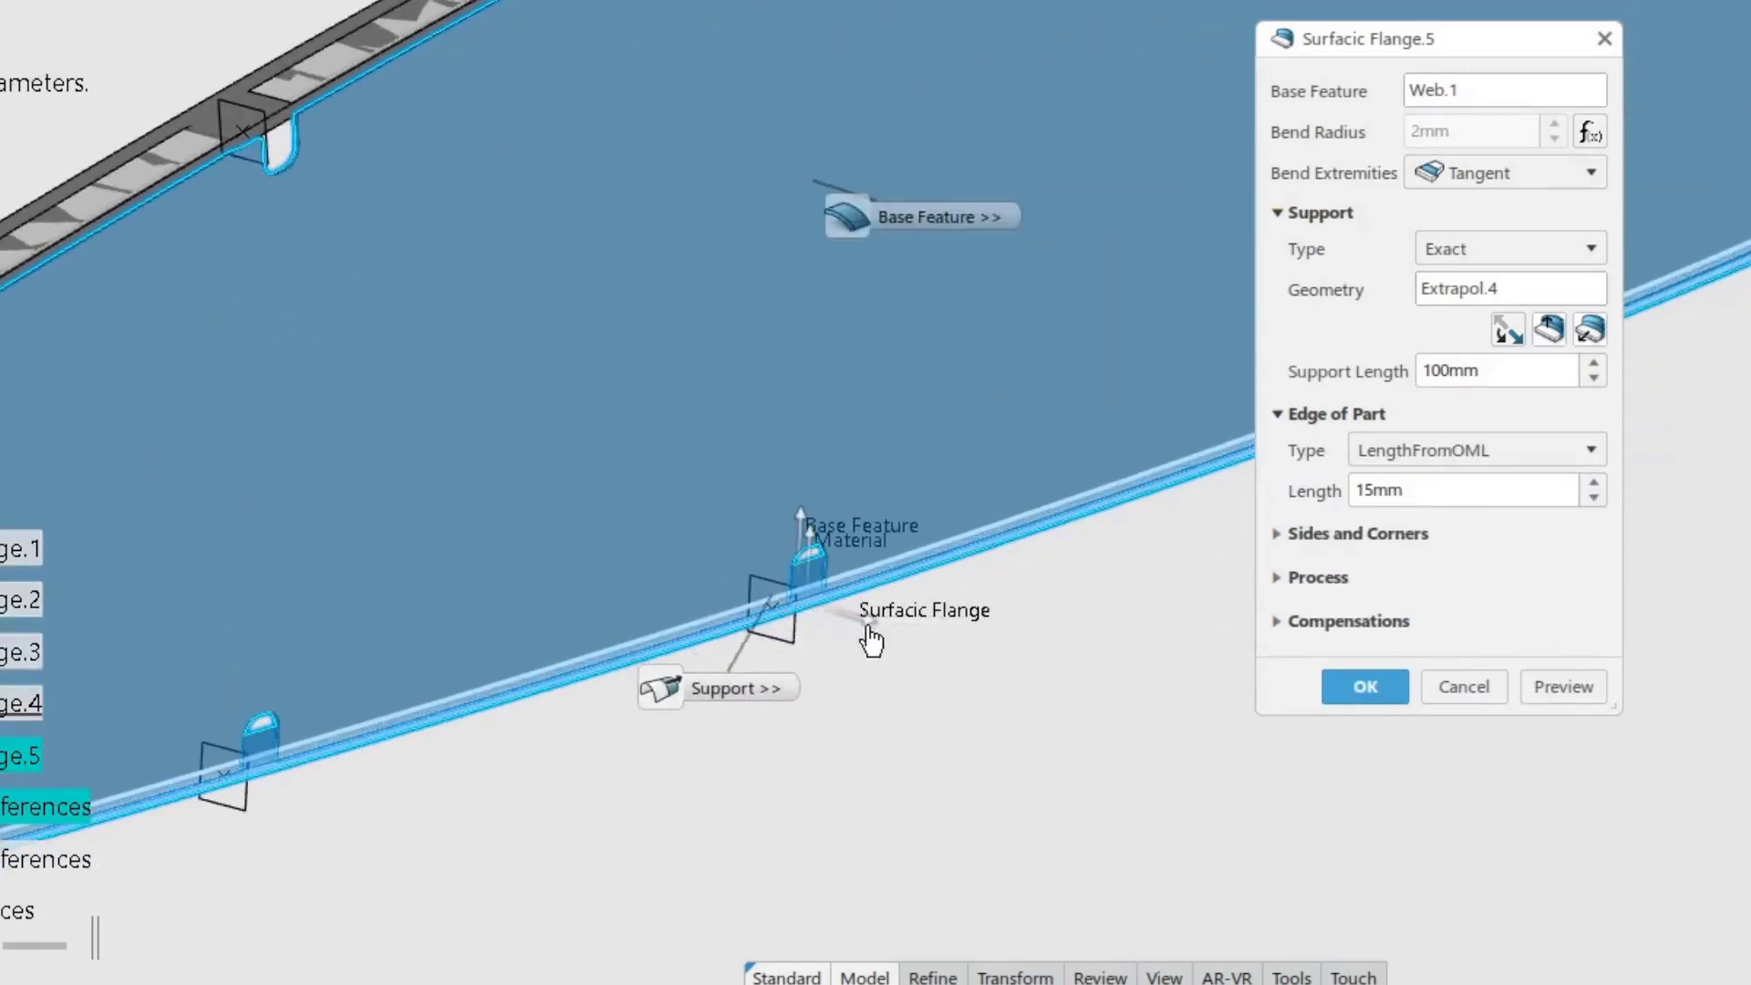
pyautogui.click(853, 620)
pyautogui.moveTo(879, 647); pyautogui.dragTo(1305, 702, button='middle')
pyautogui.moveTo(653, 712); pyautogui.dragTo(1259, 375, button='middle')
pyautogui.moveTo(1060, 542); pyautogui.dragTo(1282, 442, button='middle')
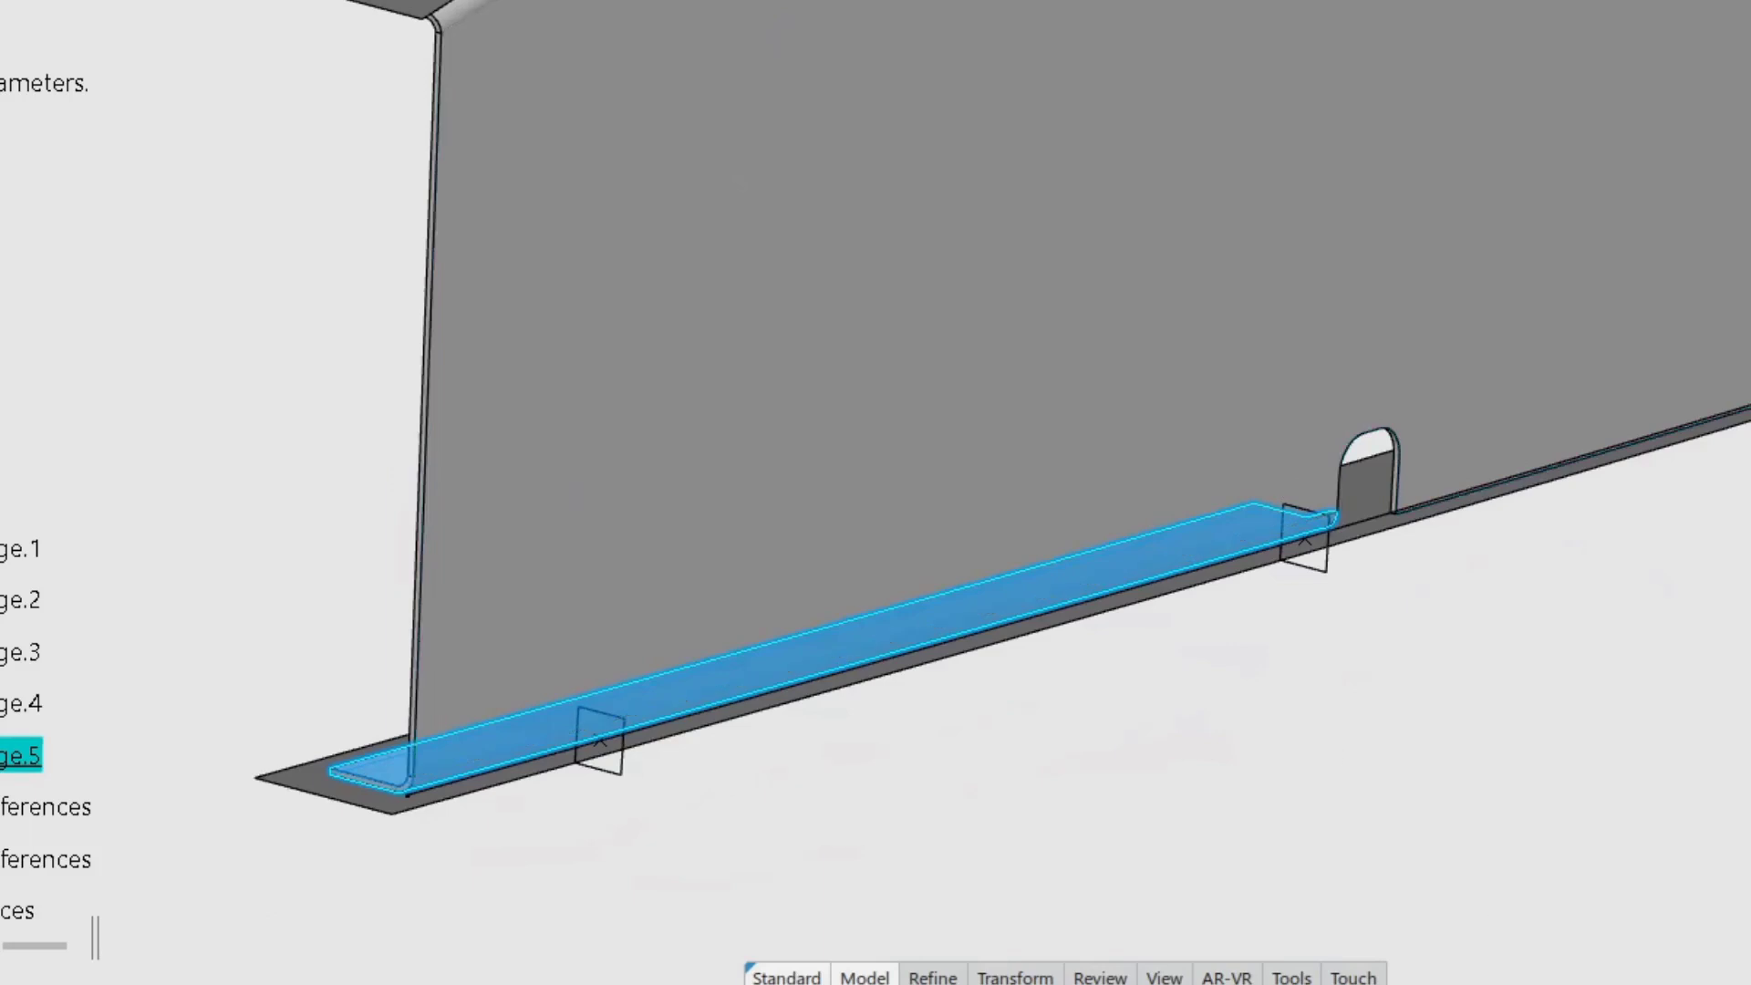
# Create a 4 mm deep joggle with 15 mm radii on Surfacic Flange.5 at Plane.6, with its runout direction reversed.
pyautogui.click(1657, 983)
pyautogui.moveTo(736, 764); pyautogui.dragTo(1114, 621, button='middle')
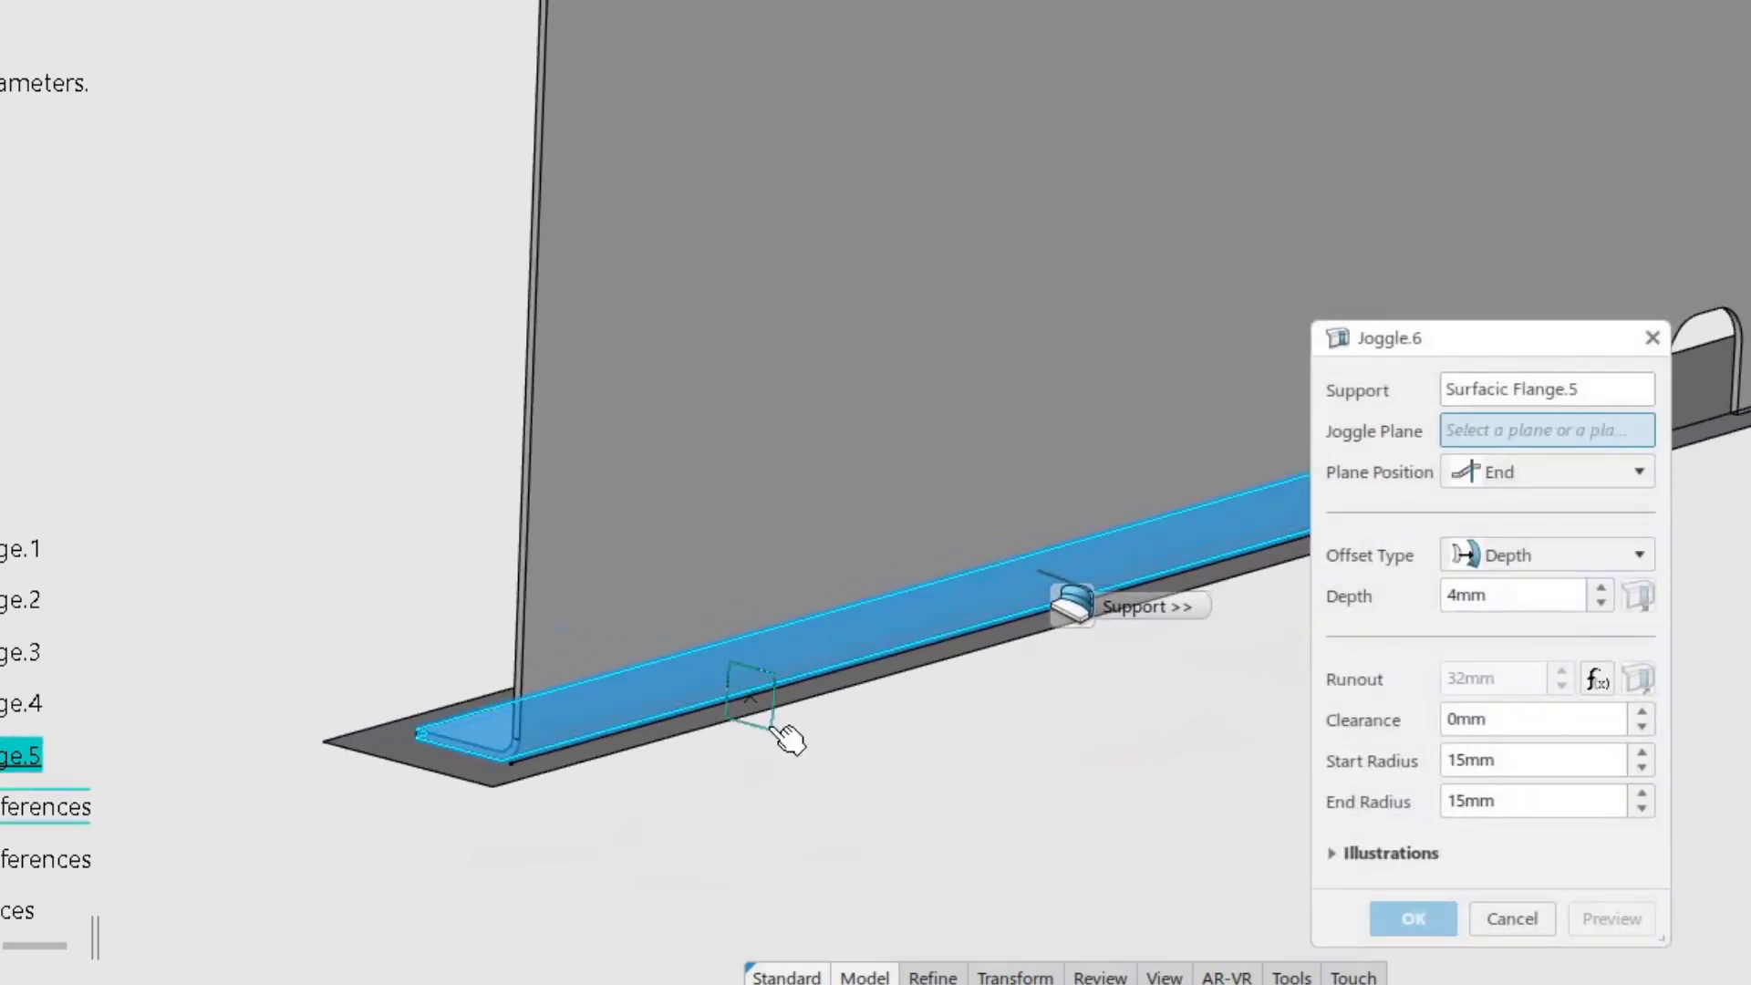
pyautogui.click(786, 739)
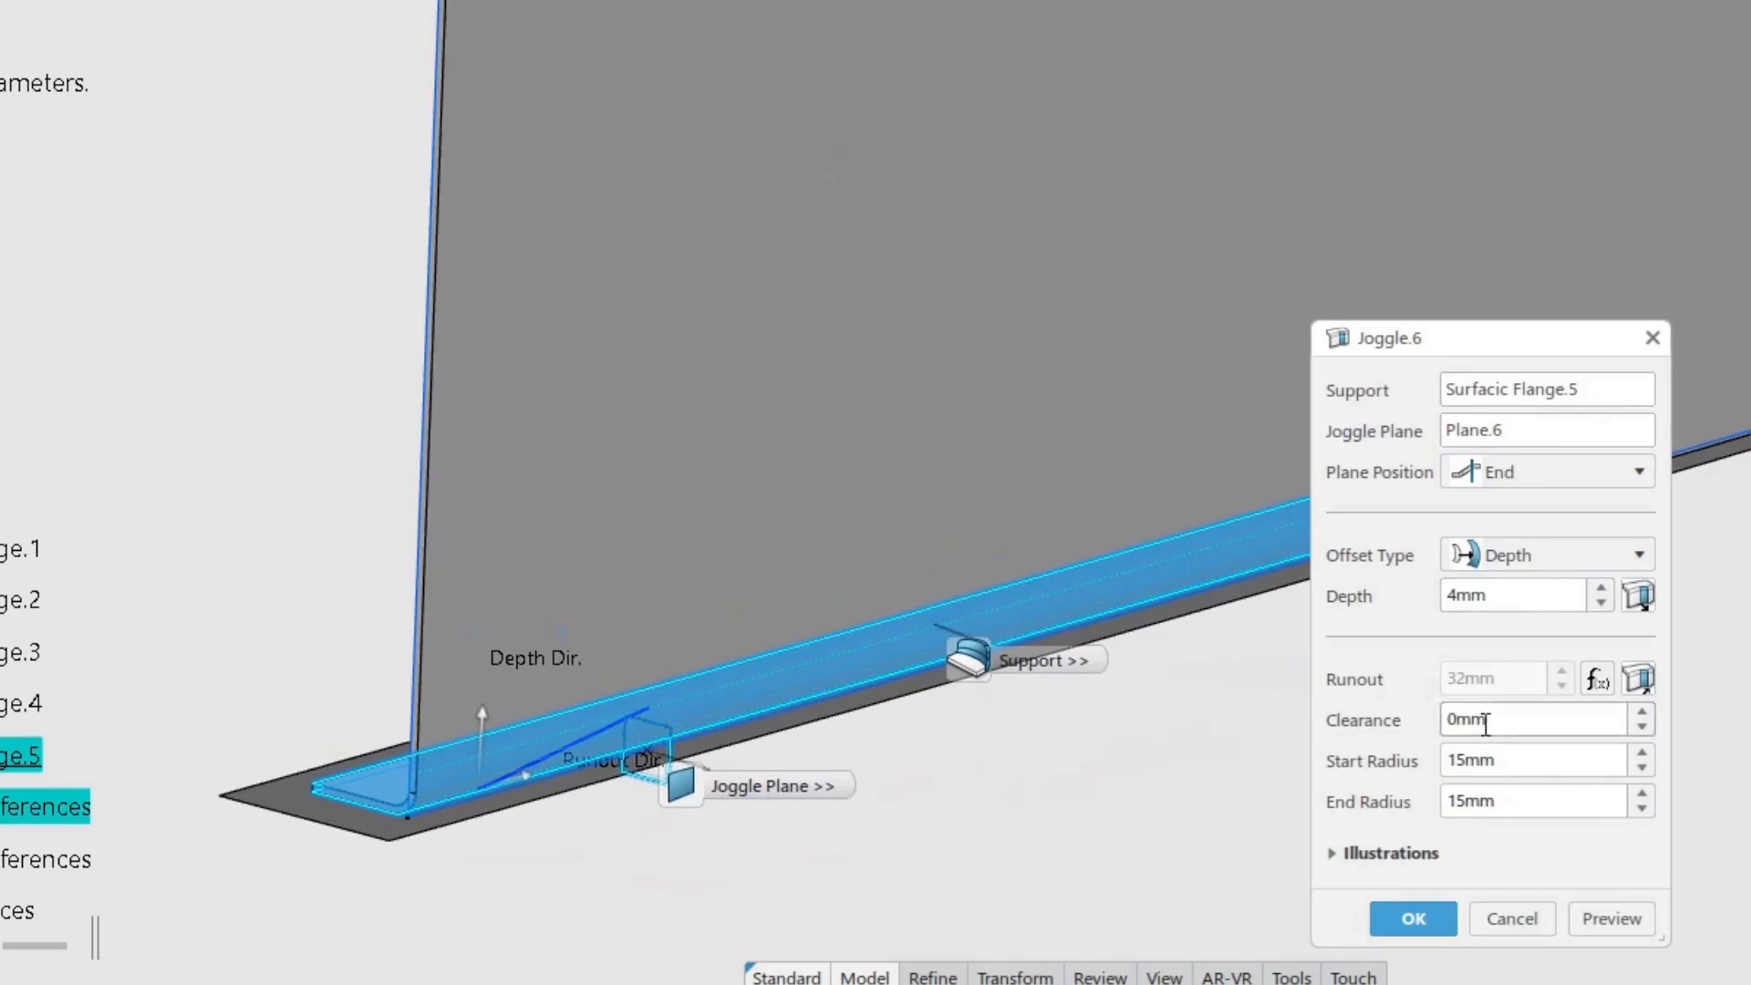
pyautogui.moveTo(894, 815); pyautogui.dragTo(988, 676, button='middle')
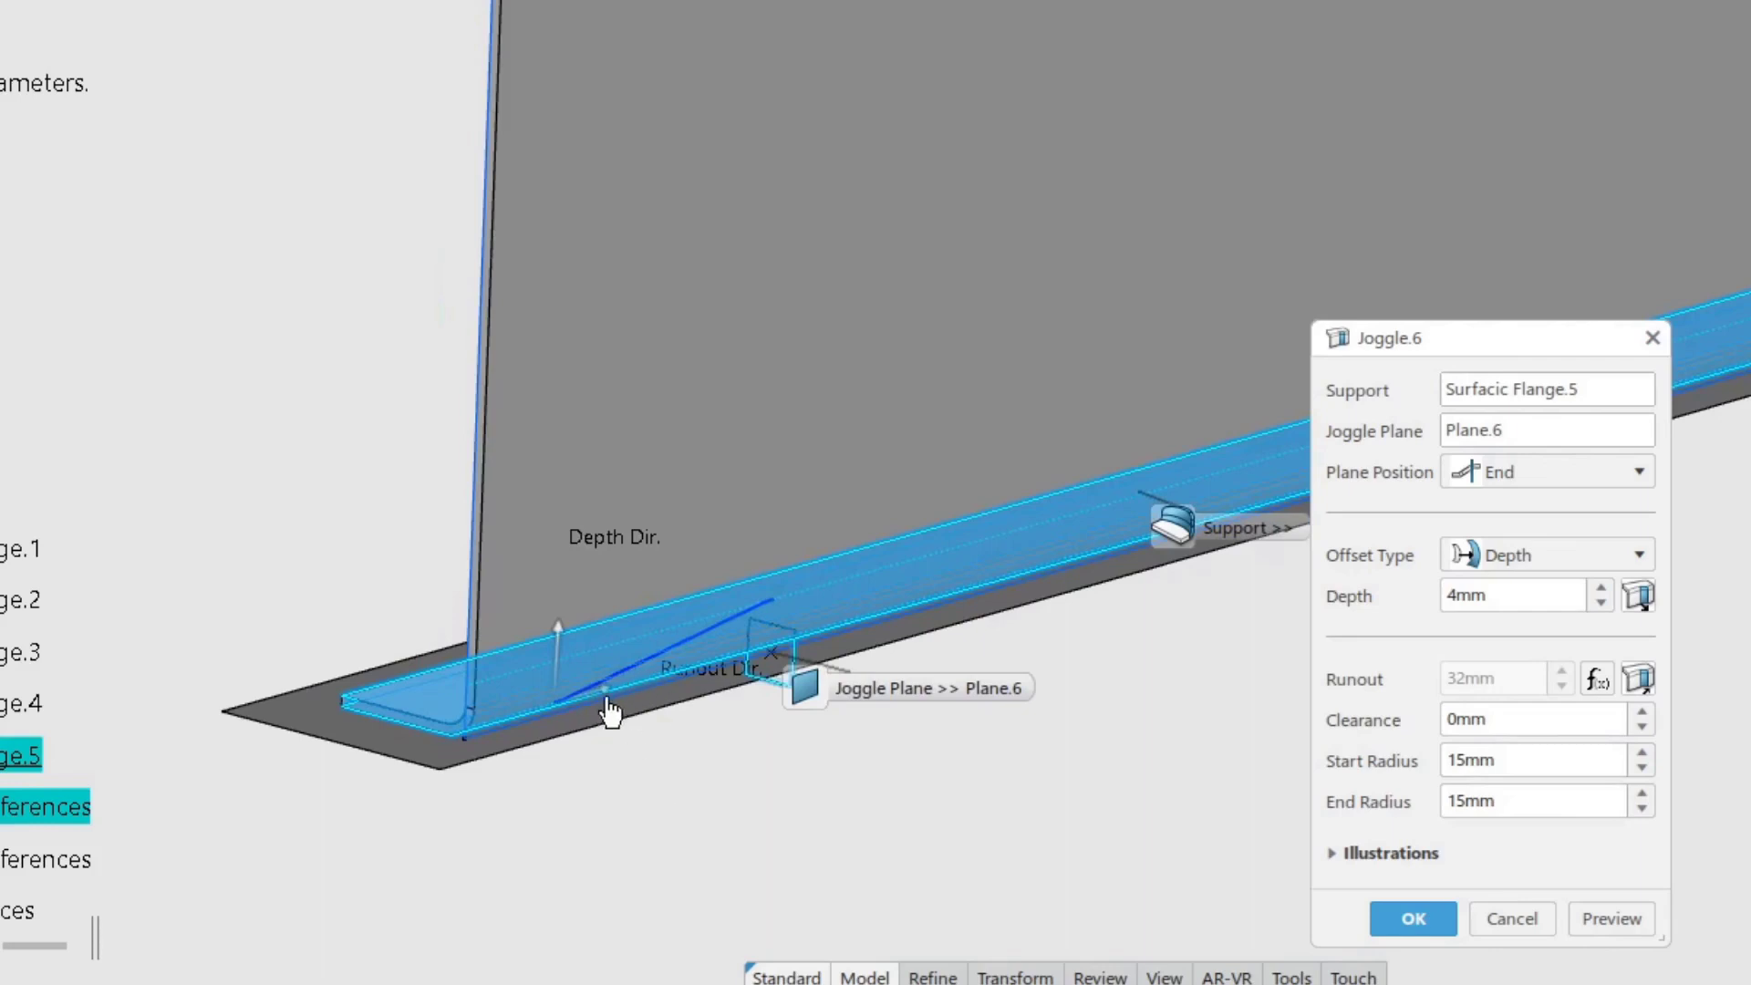
pyautogui.click(1637, 680)
pyautogui.moveTo(1072, 686); pyautogui.dragTo(1011, 666, button='middle')
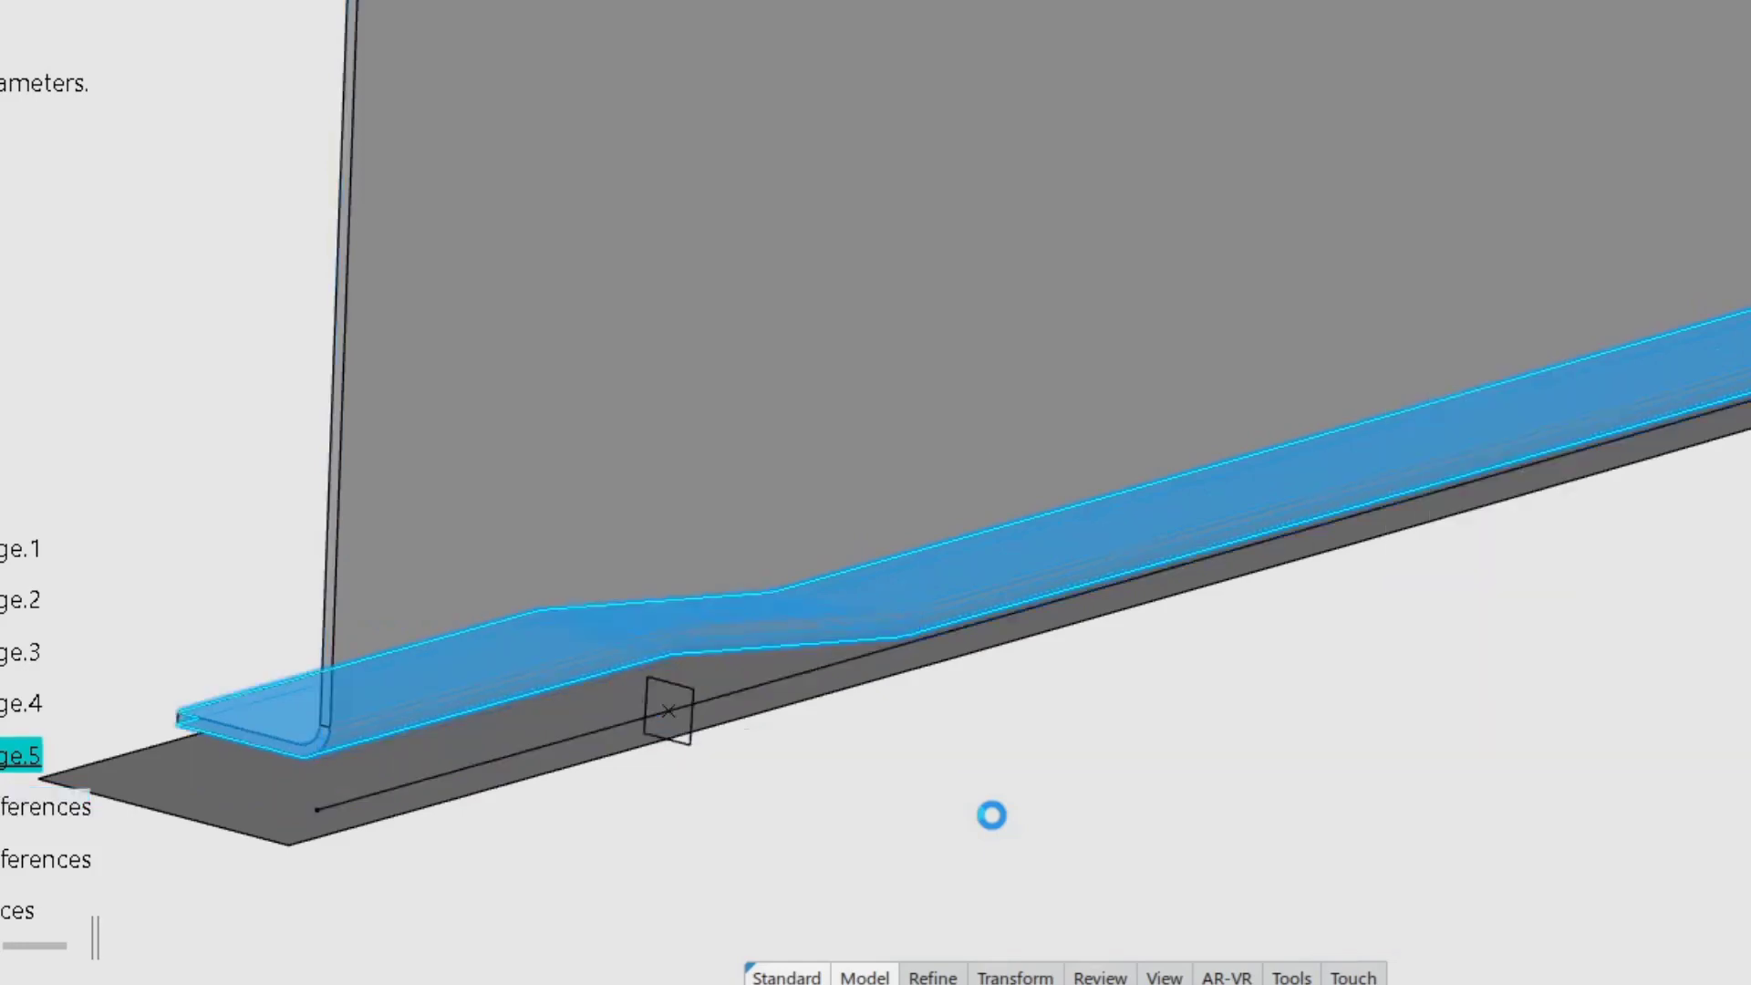
# Start a second joggle on Surfacic Flange.5 at Plane.7 beside the stringer cutout and set its depth to 0.8 mm.
pyautogui.moveTo(1371, 663); pyautogui.dragTo(1044, 739, button='middle')
pyautogui.moveTo(1709, 543); pyautogui.dragTo(1132, 787, button='middle')
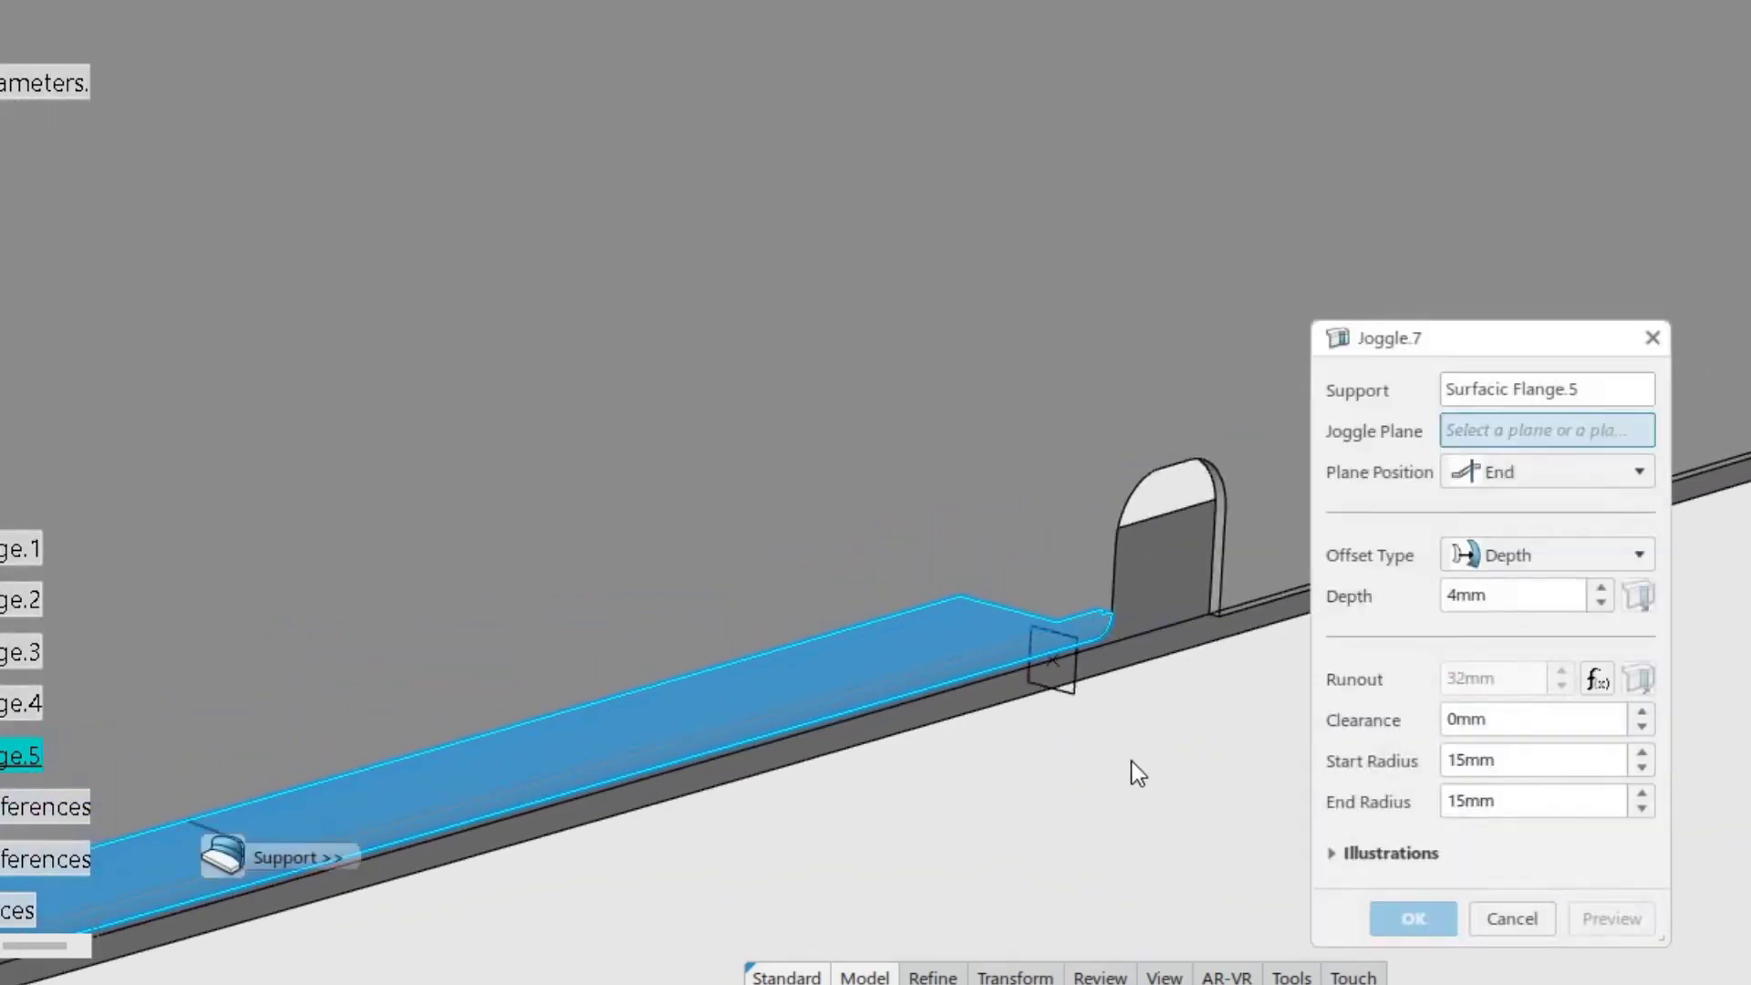
pyautogui.moveTo(1131, 759); pyautogui.dragTo(999, 758, button='middle')
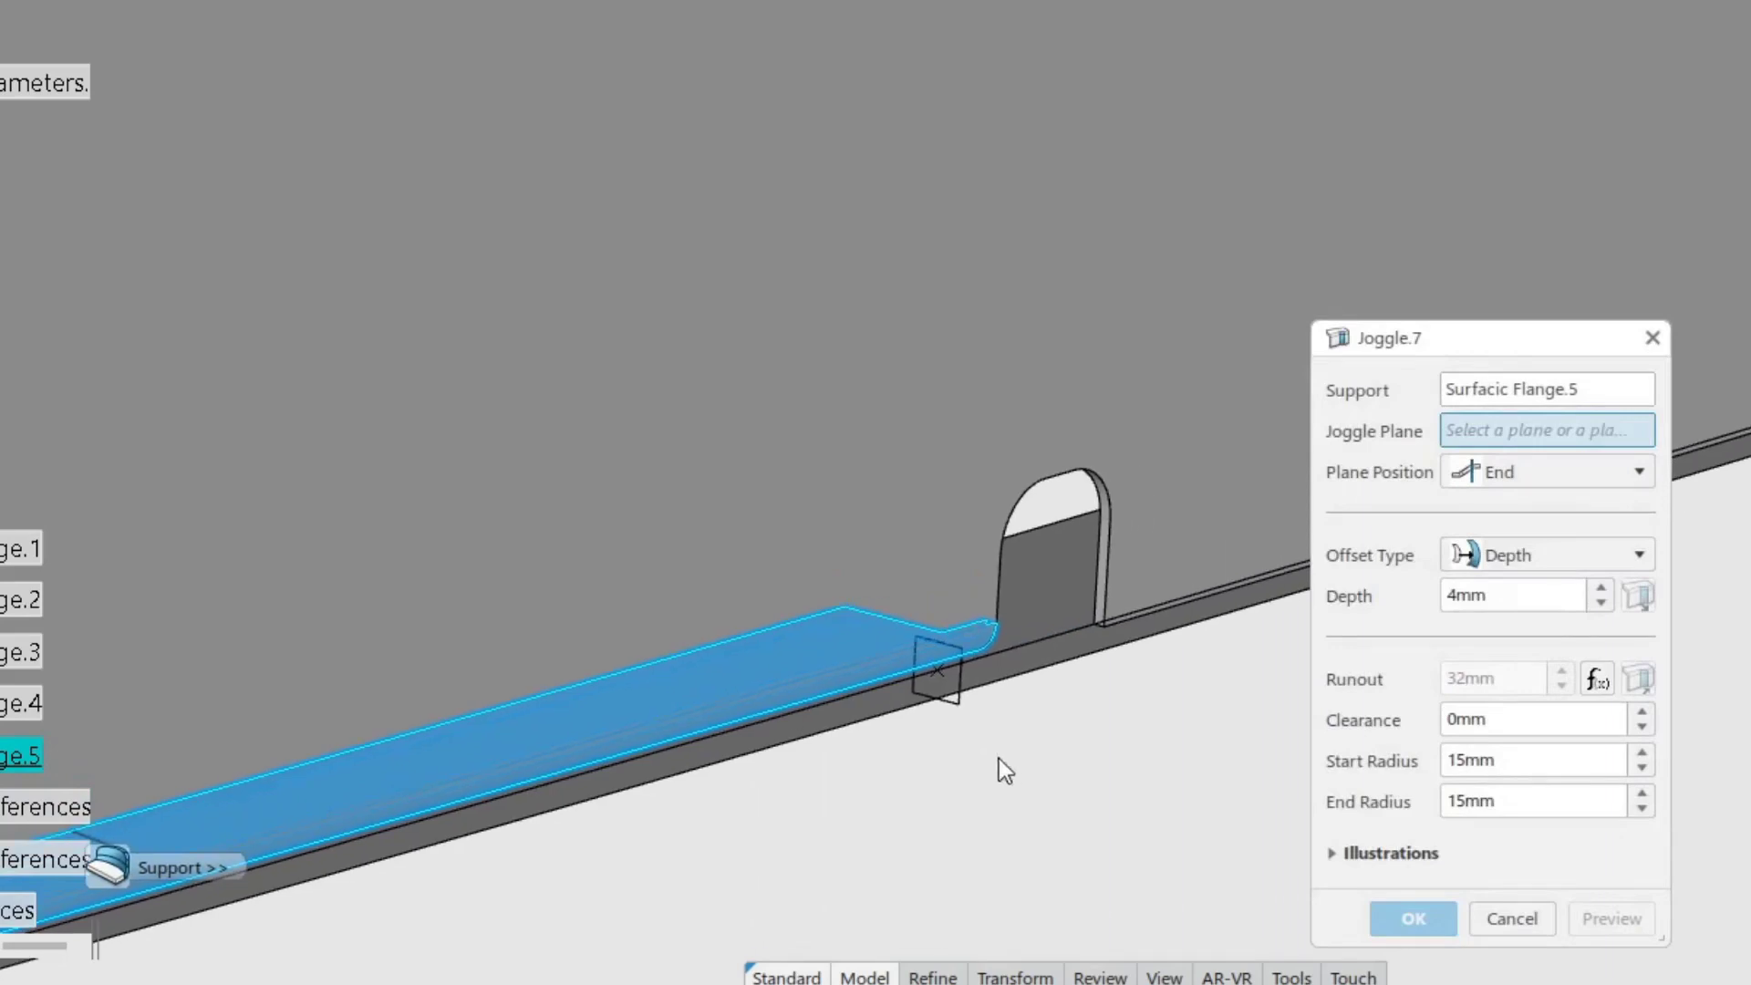
pyautogui.click(966, 705)
pyautogui.click(1223, 546)
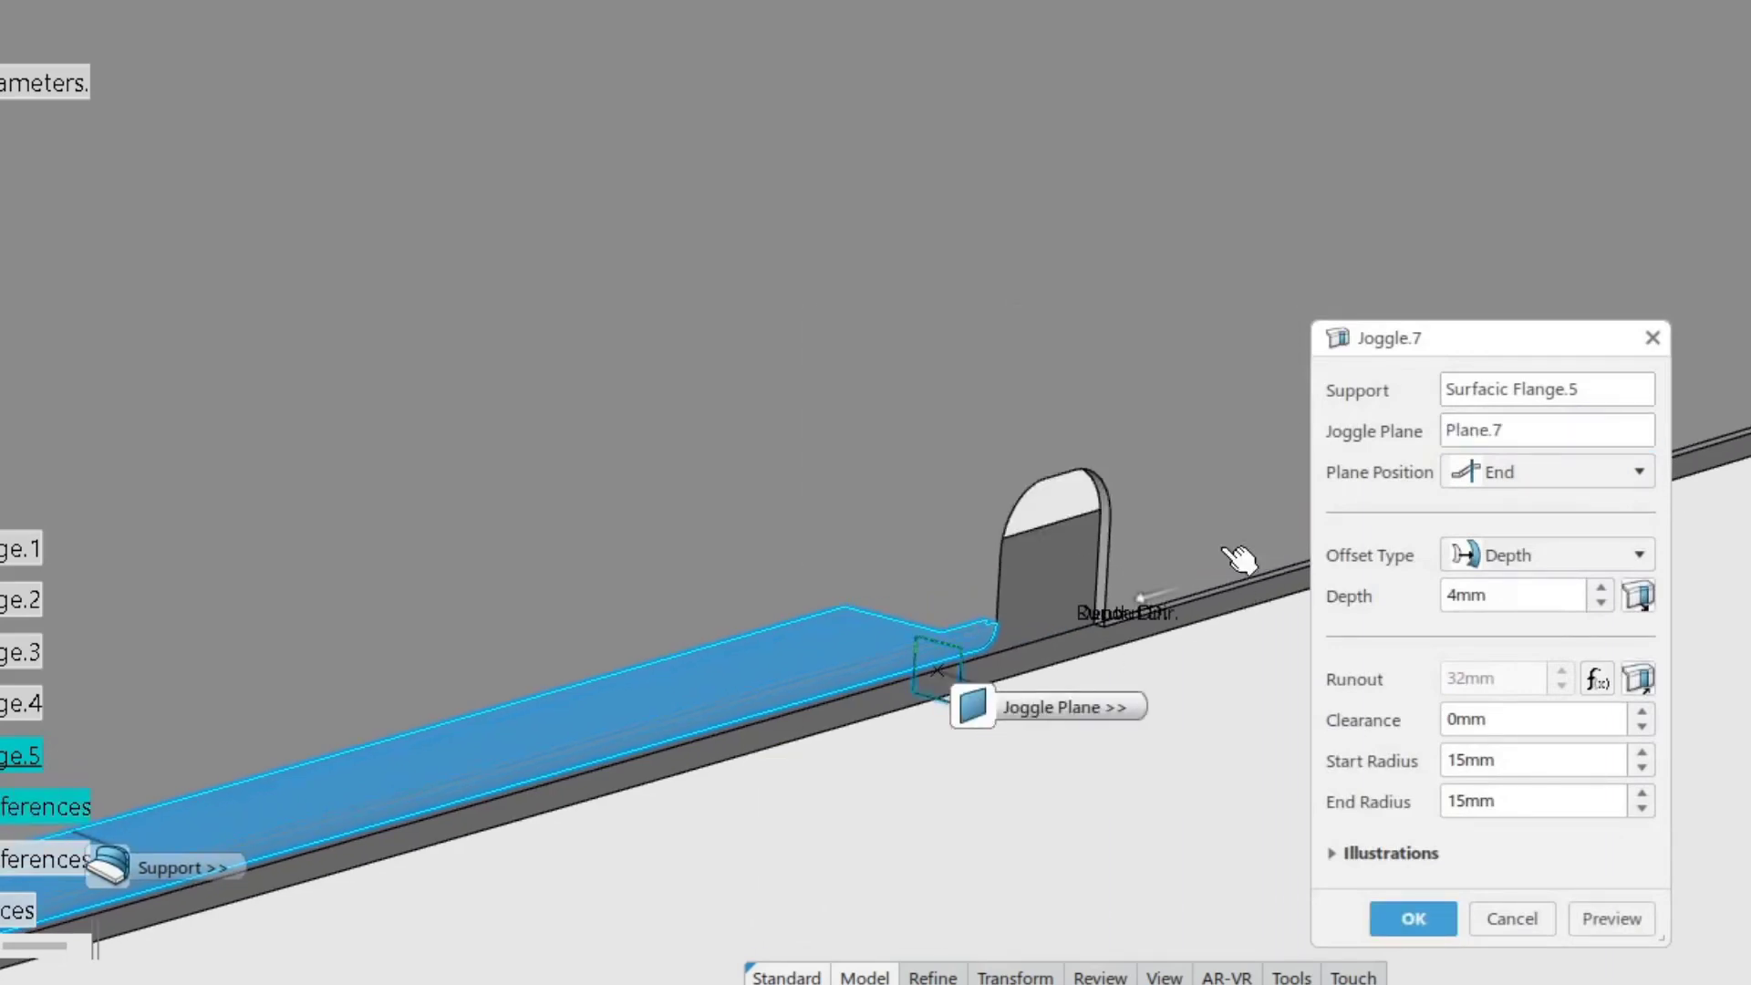
pyautogui.moveTo(1517, 598); pyautogui.dragTo(1408, 604)
pyautogui.write('0.8')
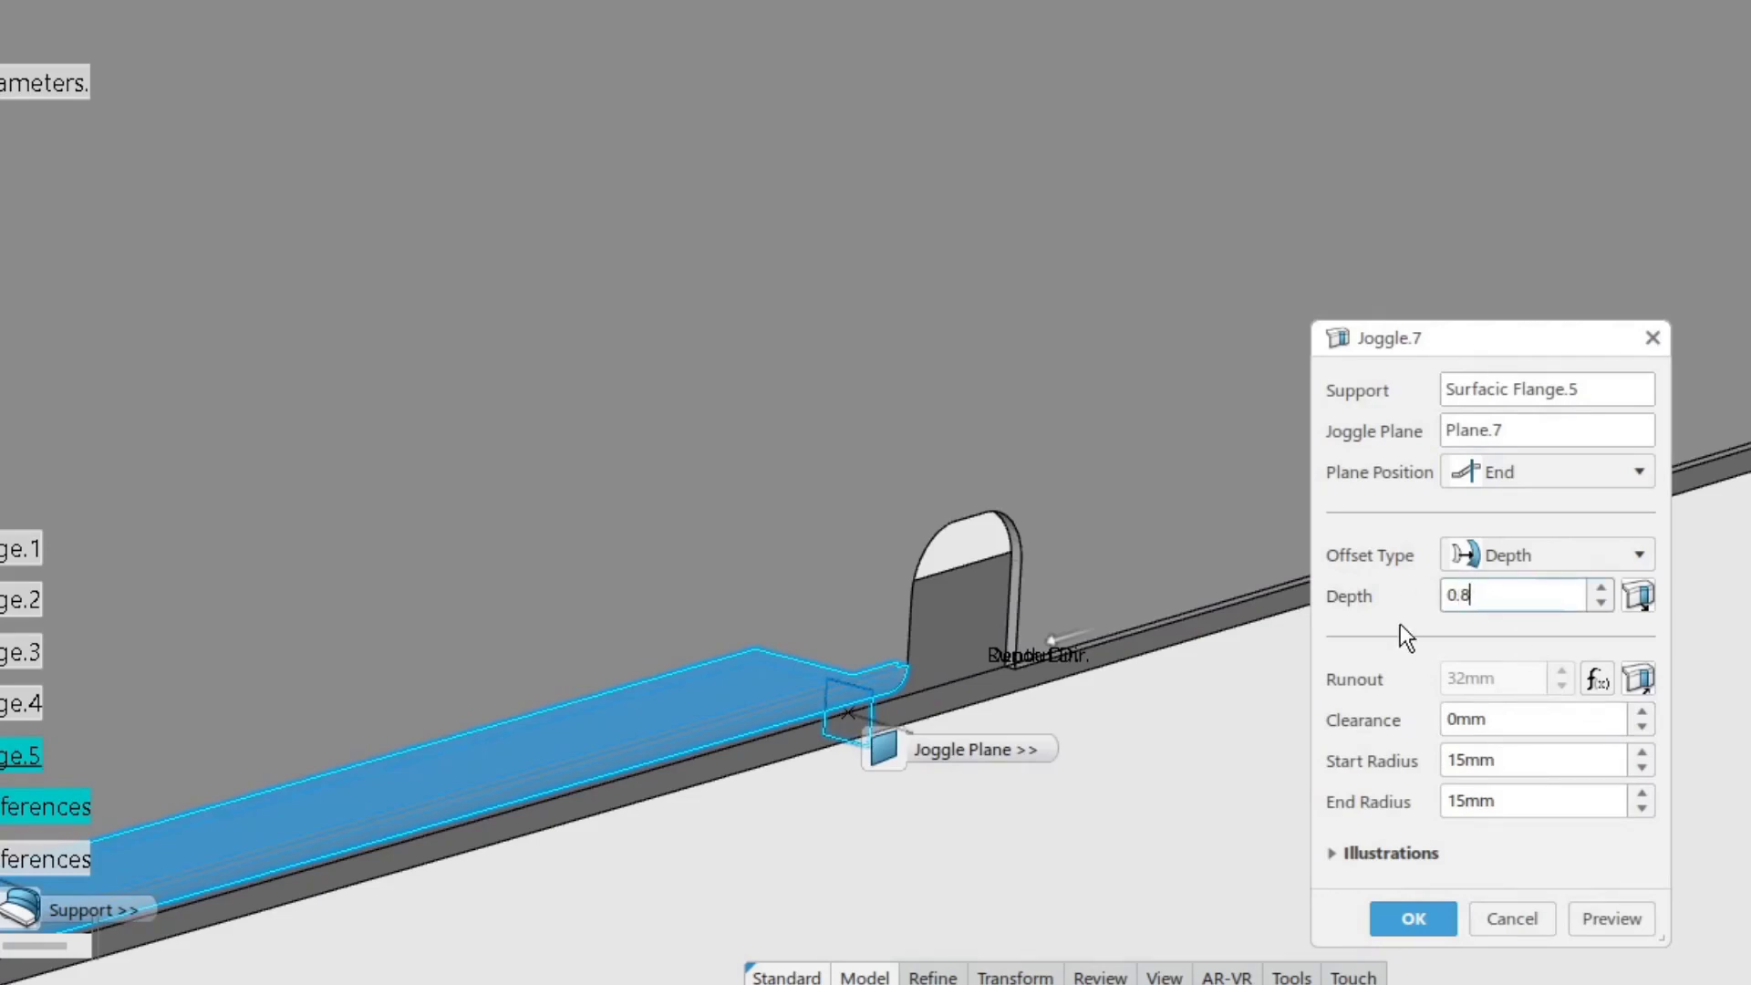
pyautogui.press('Return')
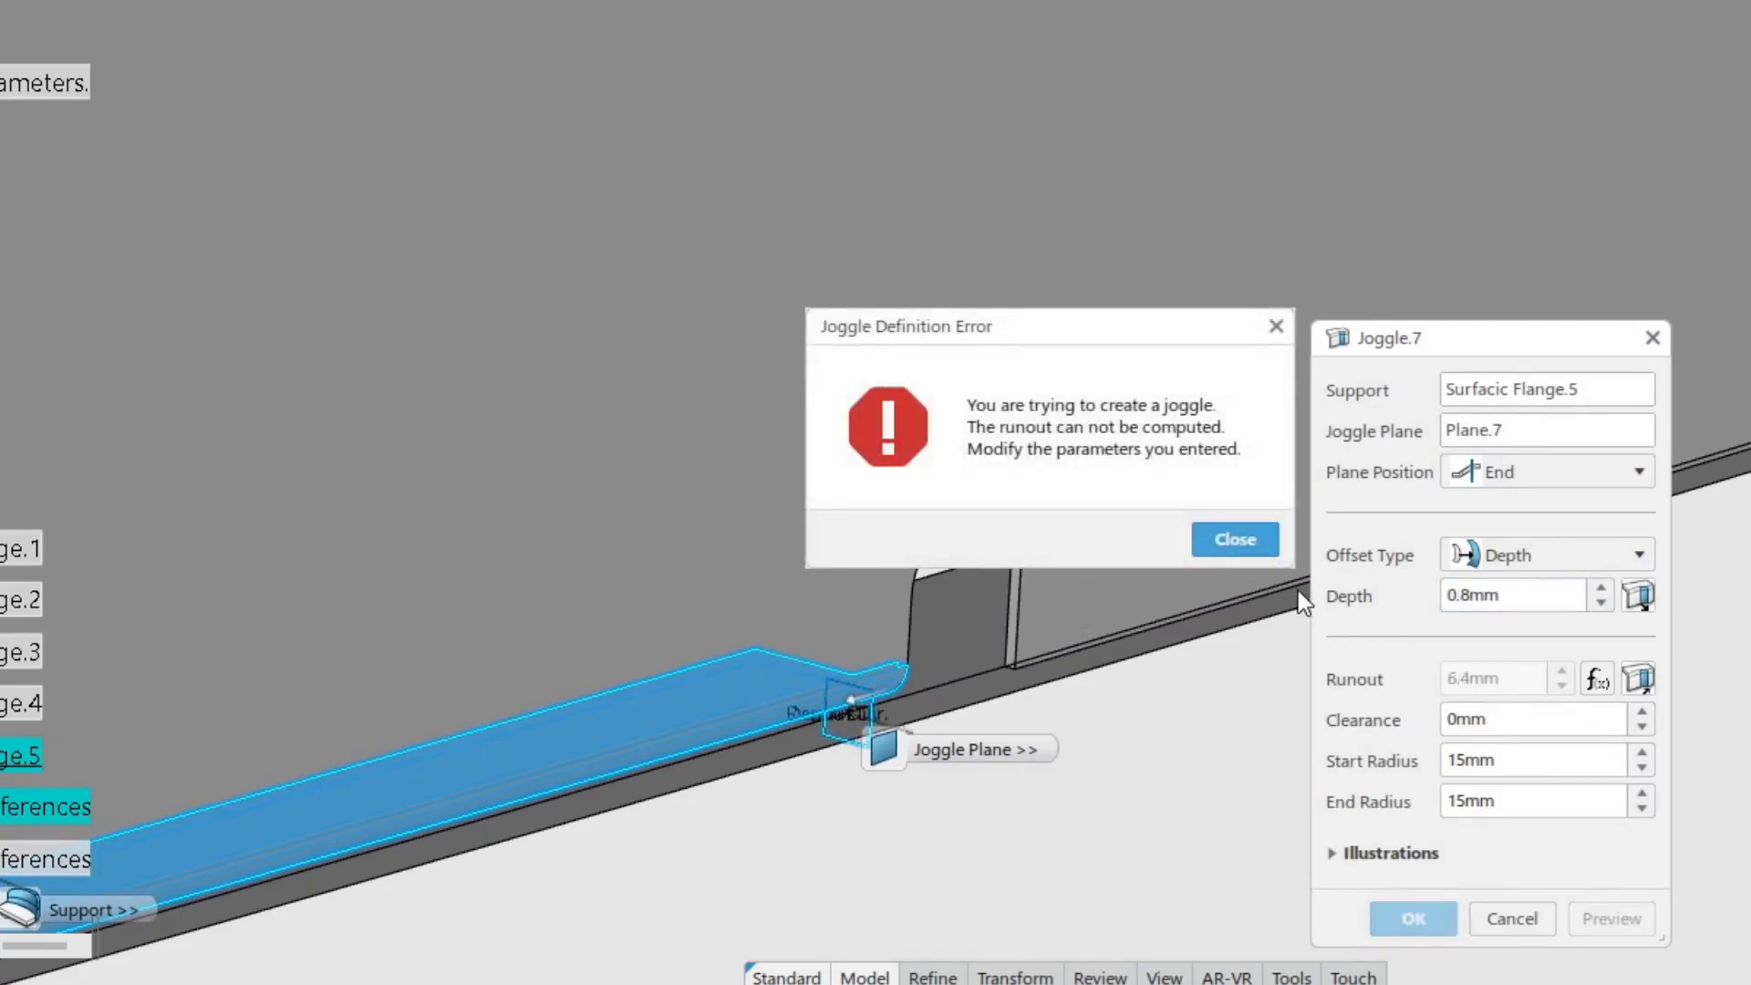
# Set the Plane.7 joggle's start and end radii to 5 mm, and create it with the runout direction reversed.
pyautogui.click(1242, 547)
pyautogui.doubleClick(1501, 760)
pyautogui.write('5')
pyautogui.press('Return')
pyautogui.click(1239, 548)
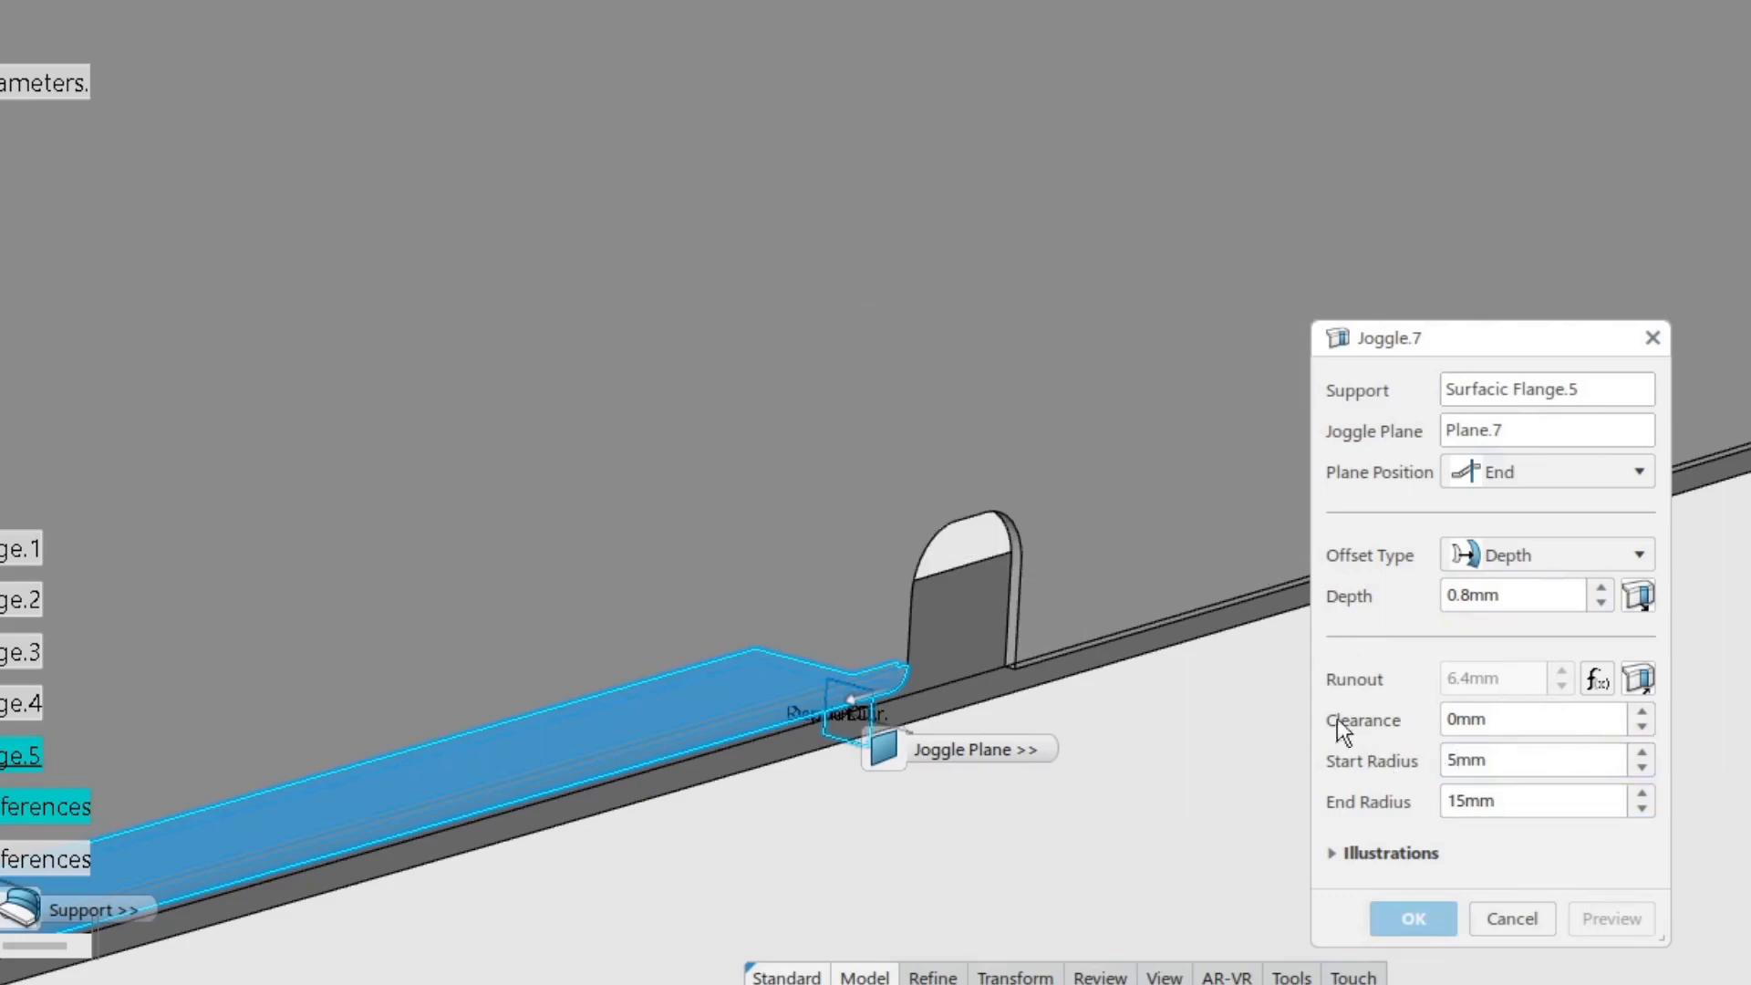
pyautogui.doubleClick(1523, 801)
pyautogui.write('5')
pyautogui.press('Return')
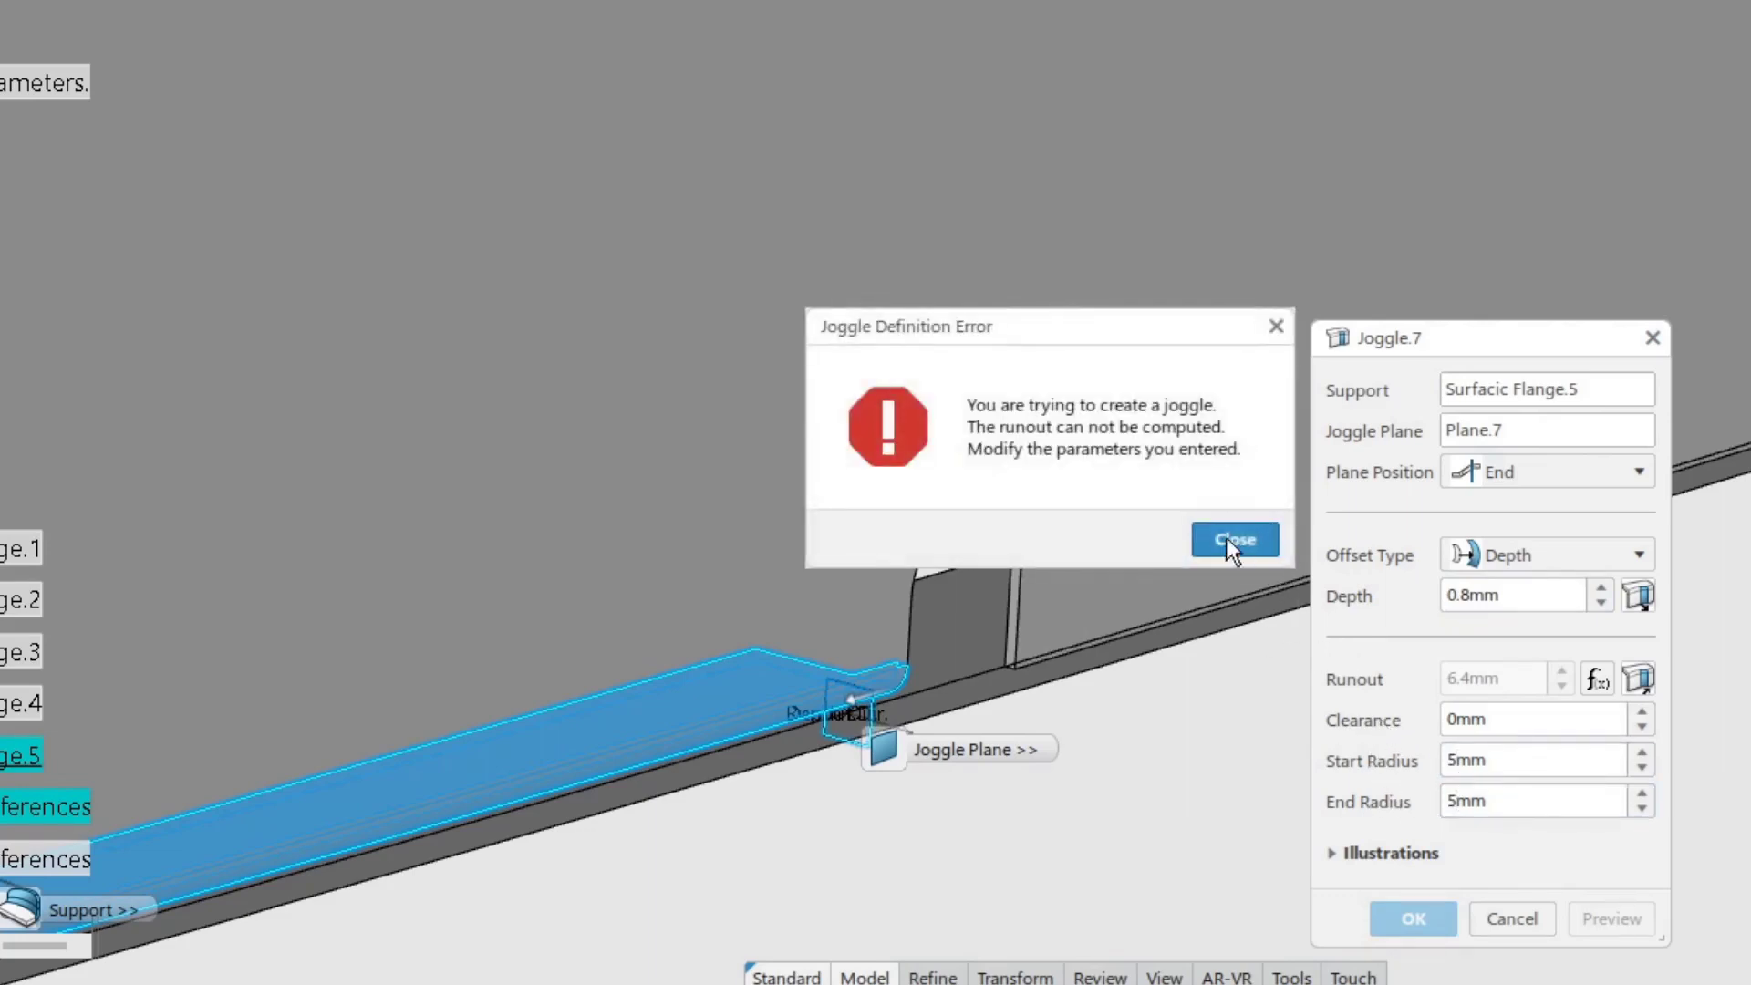
pyautogui.click(1239, 546)
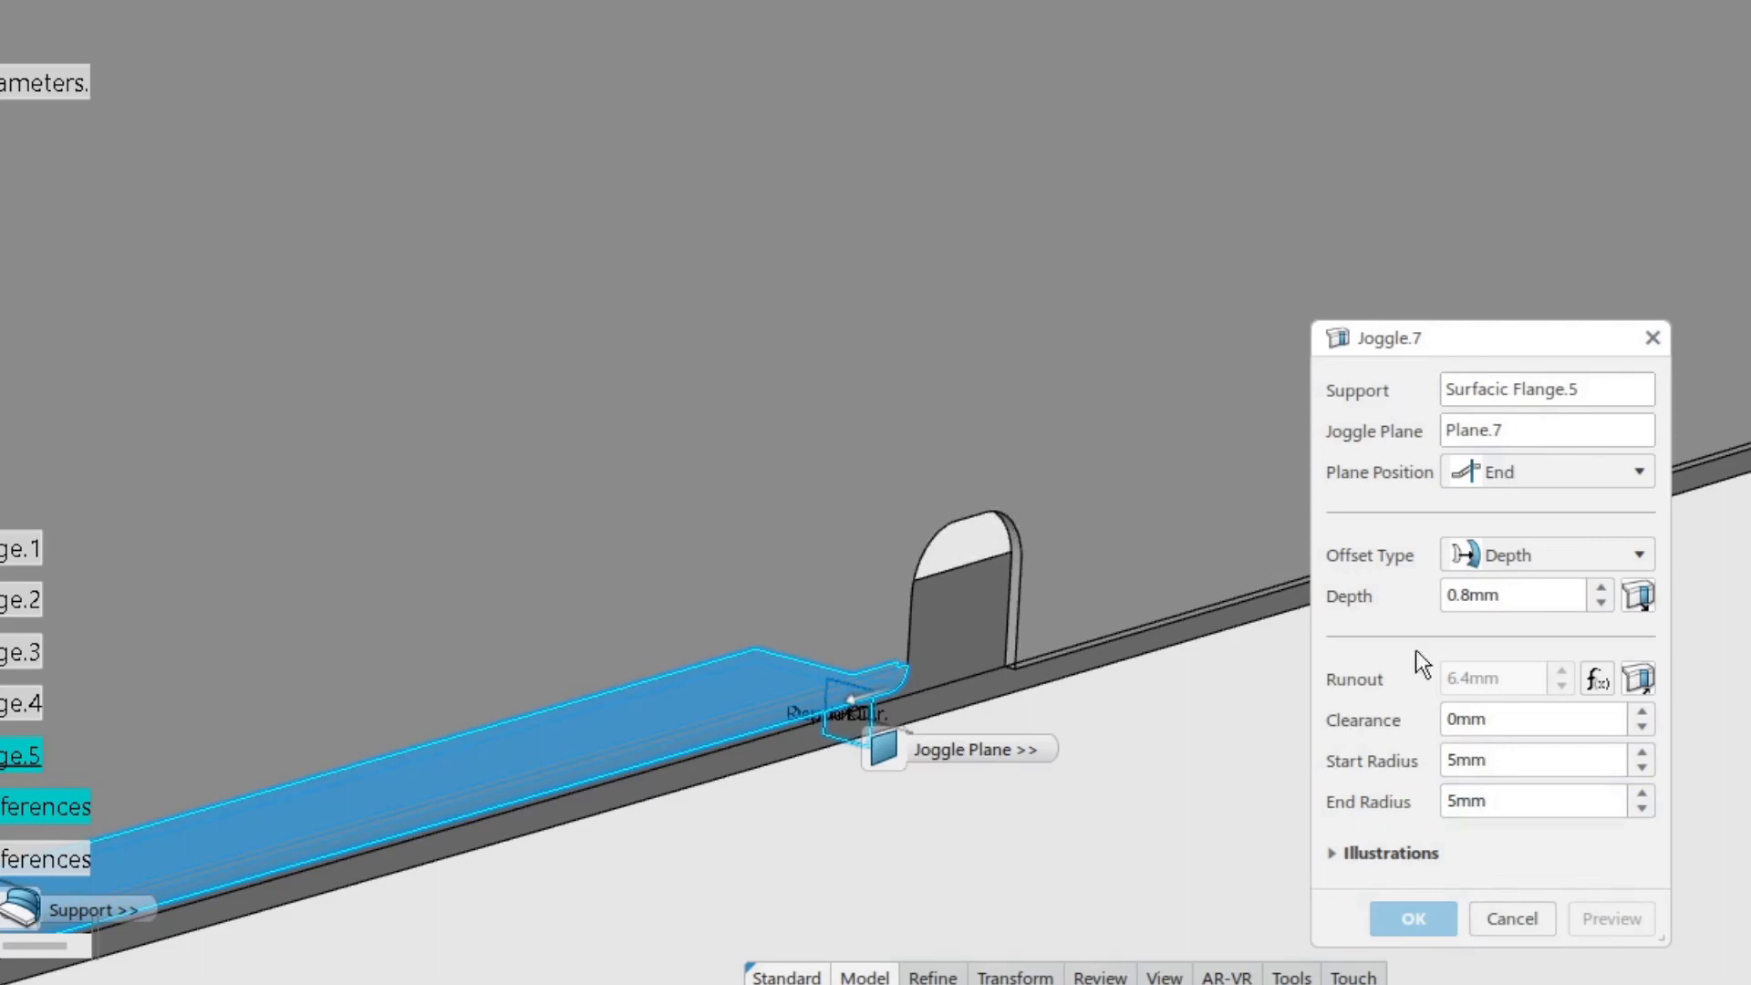
pyautogui.click(1641, 679)
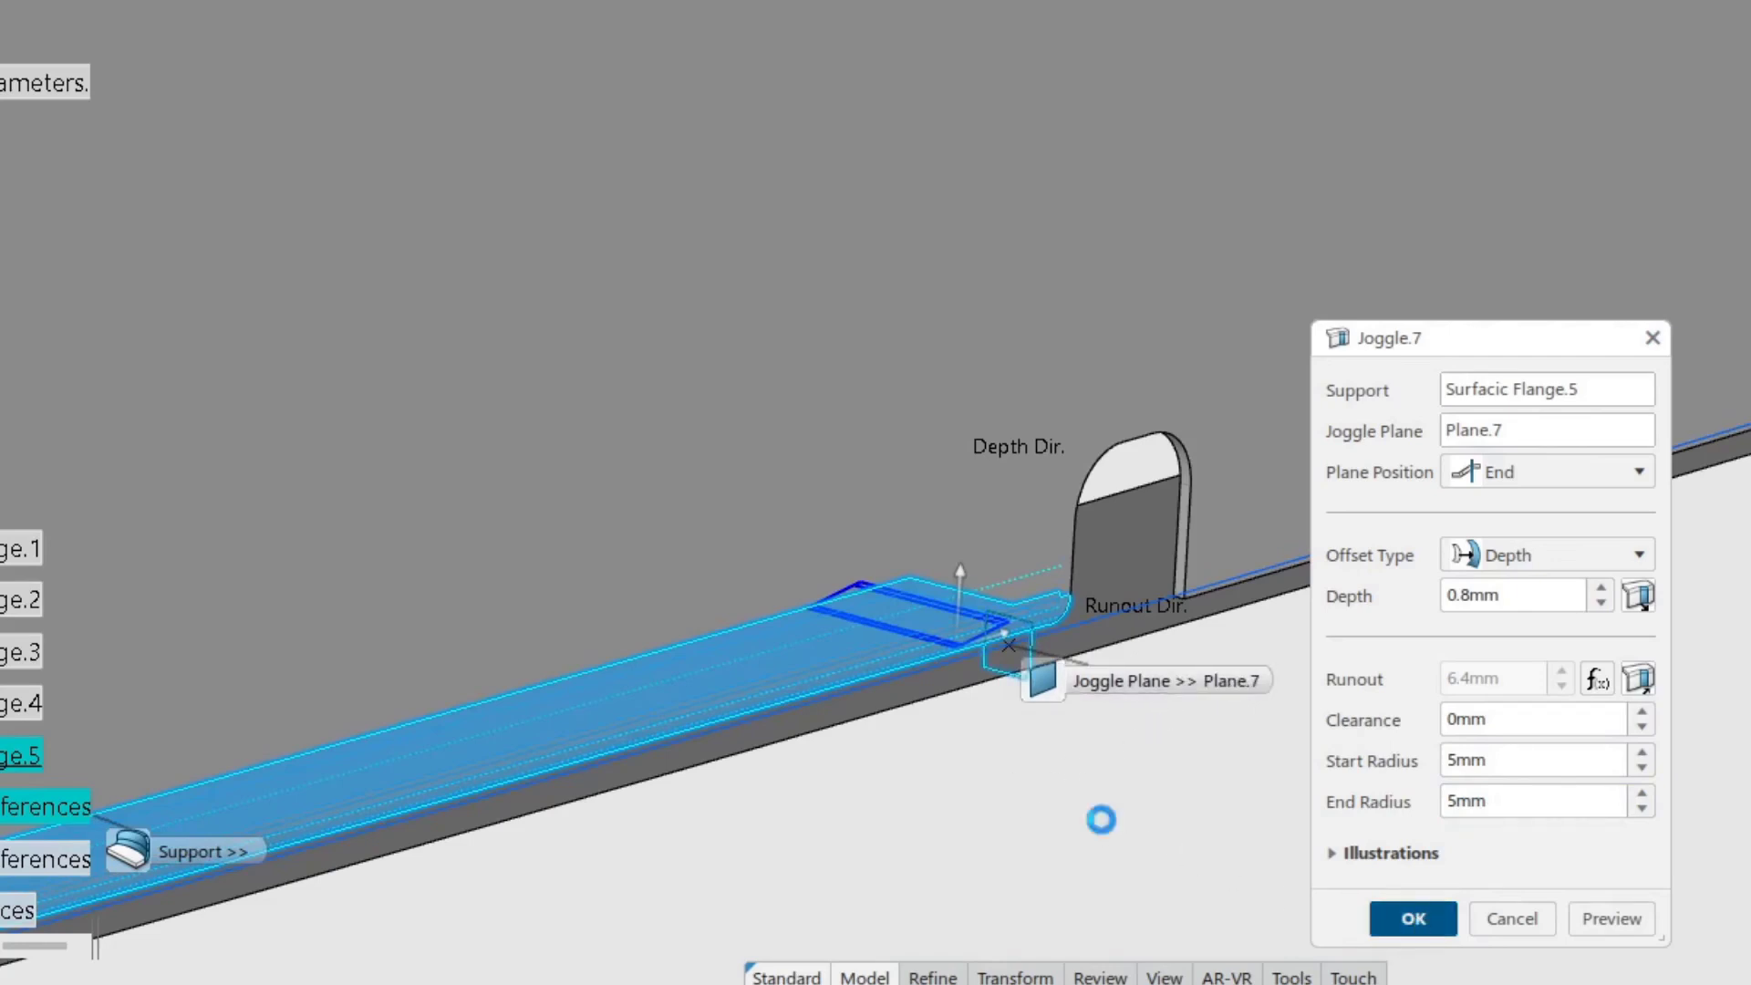
# Start the sixth surfacic flange with Web.1 as base feature and Extrapol.4 as support geometry, and expand its edge of part settings.
pyautogui.moveTo(1634, 626); pyautogui.dragTo(1269, 695, button='middle')
pyautogui.moveTo(941, 778); pyautogui.dragTo(1550, 589, button='middle')
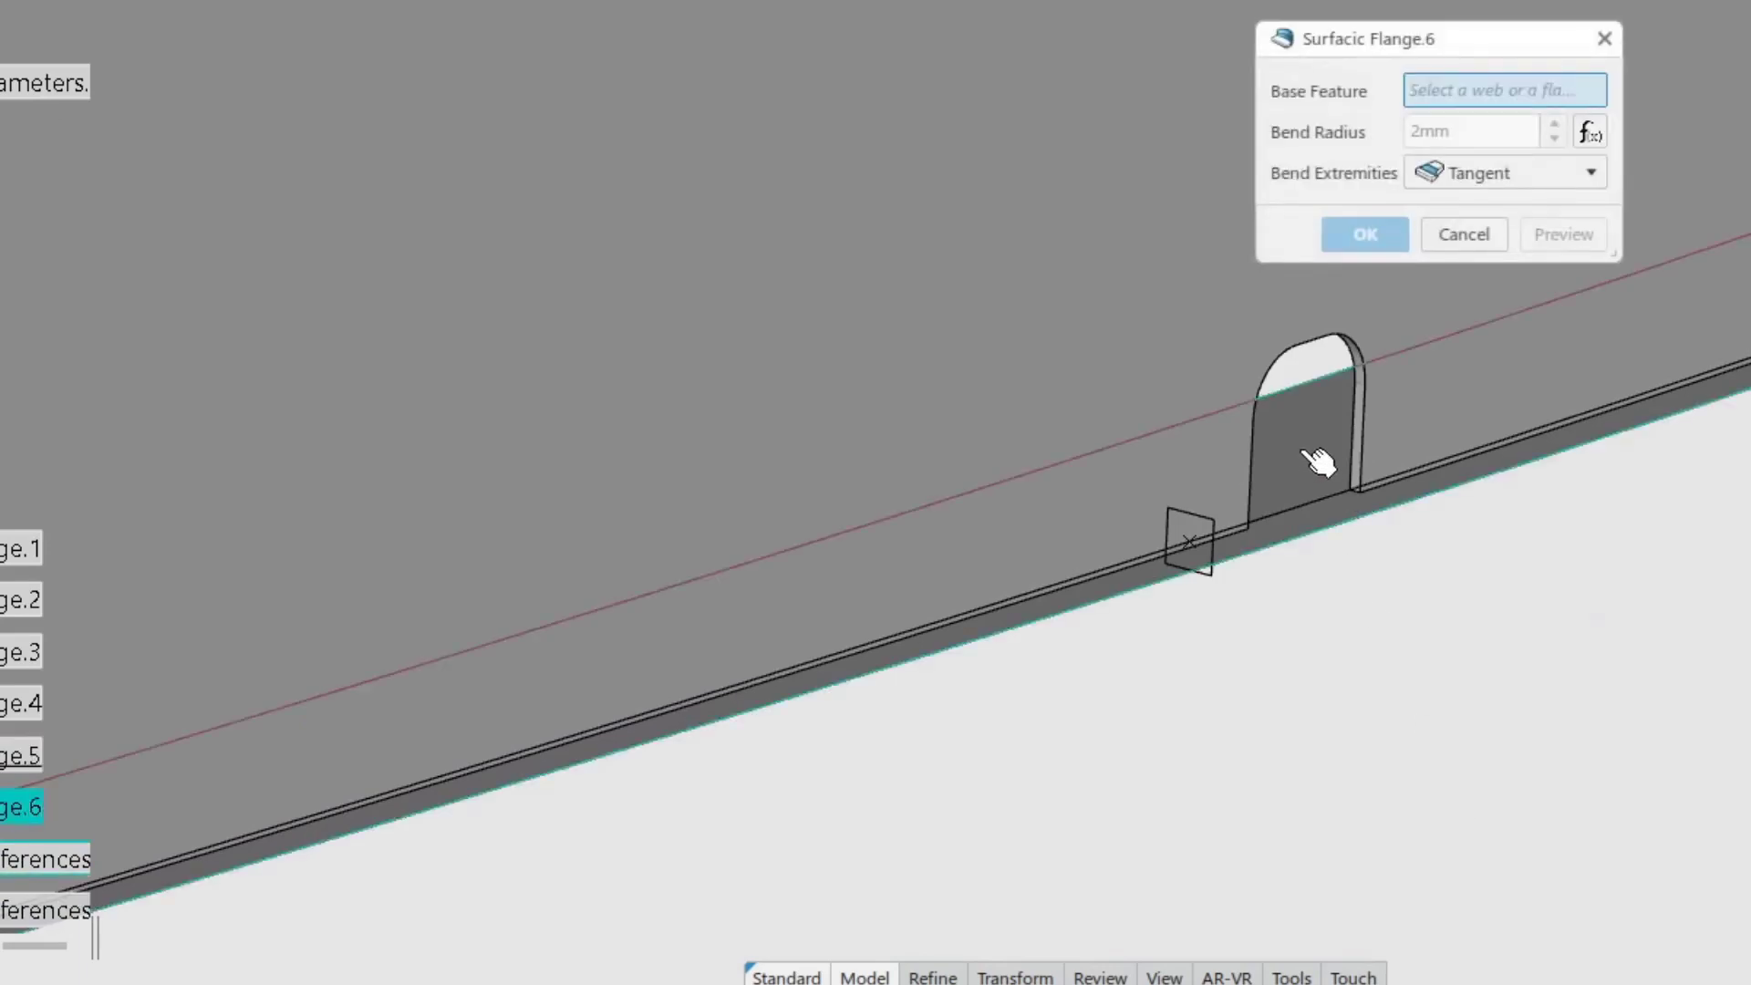
pyautogui.click(1128, 306)
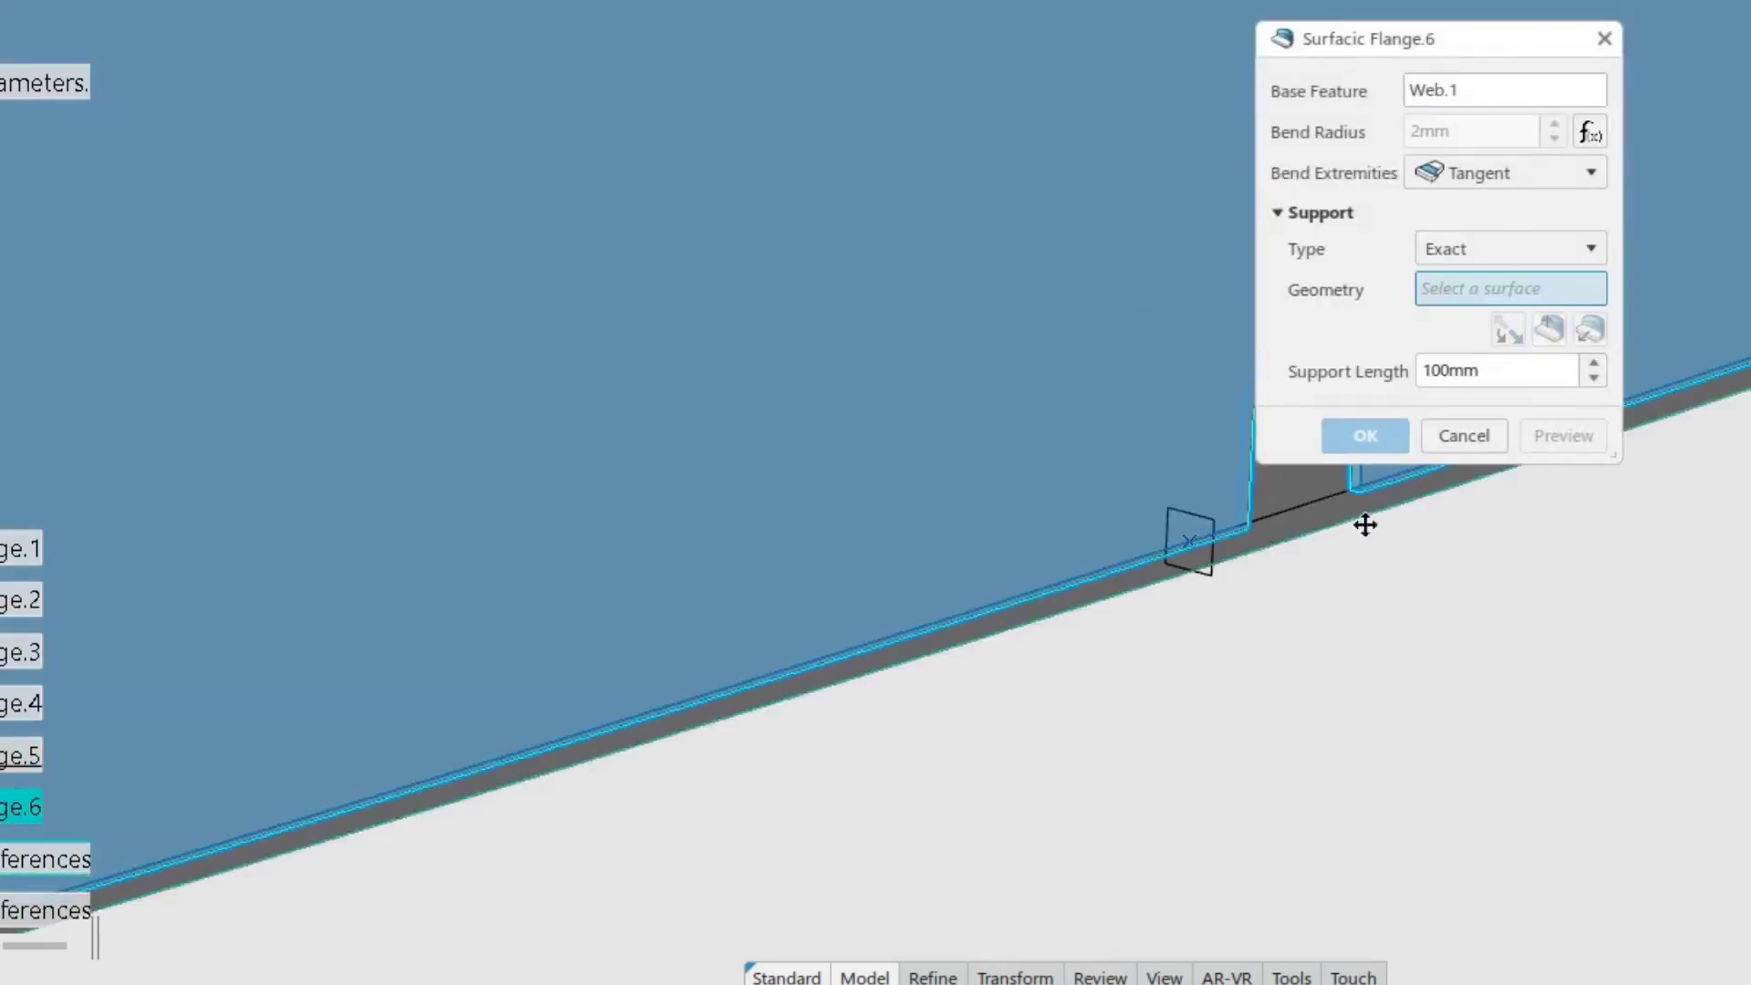
pyautogui.scroll(-3, 1064, 508)
pyautogui.click(1003, 563)
pyautogui.click(1299, 411)
# Reverse the sixth flange's material and flange directions and create the 15 mm flange along the second lower edge section.
pyautogui.moveTo(1074, 584); pyautogui.dragTo(852, 639, button='middle')
pyautogui.click(904, 638)
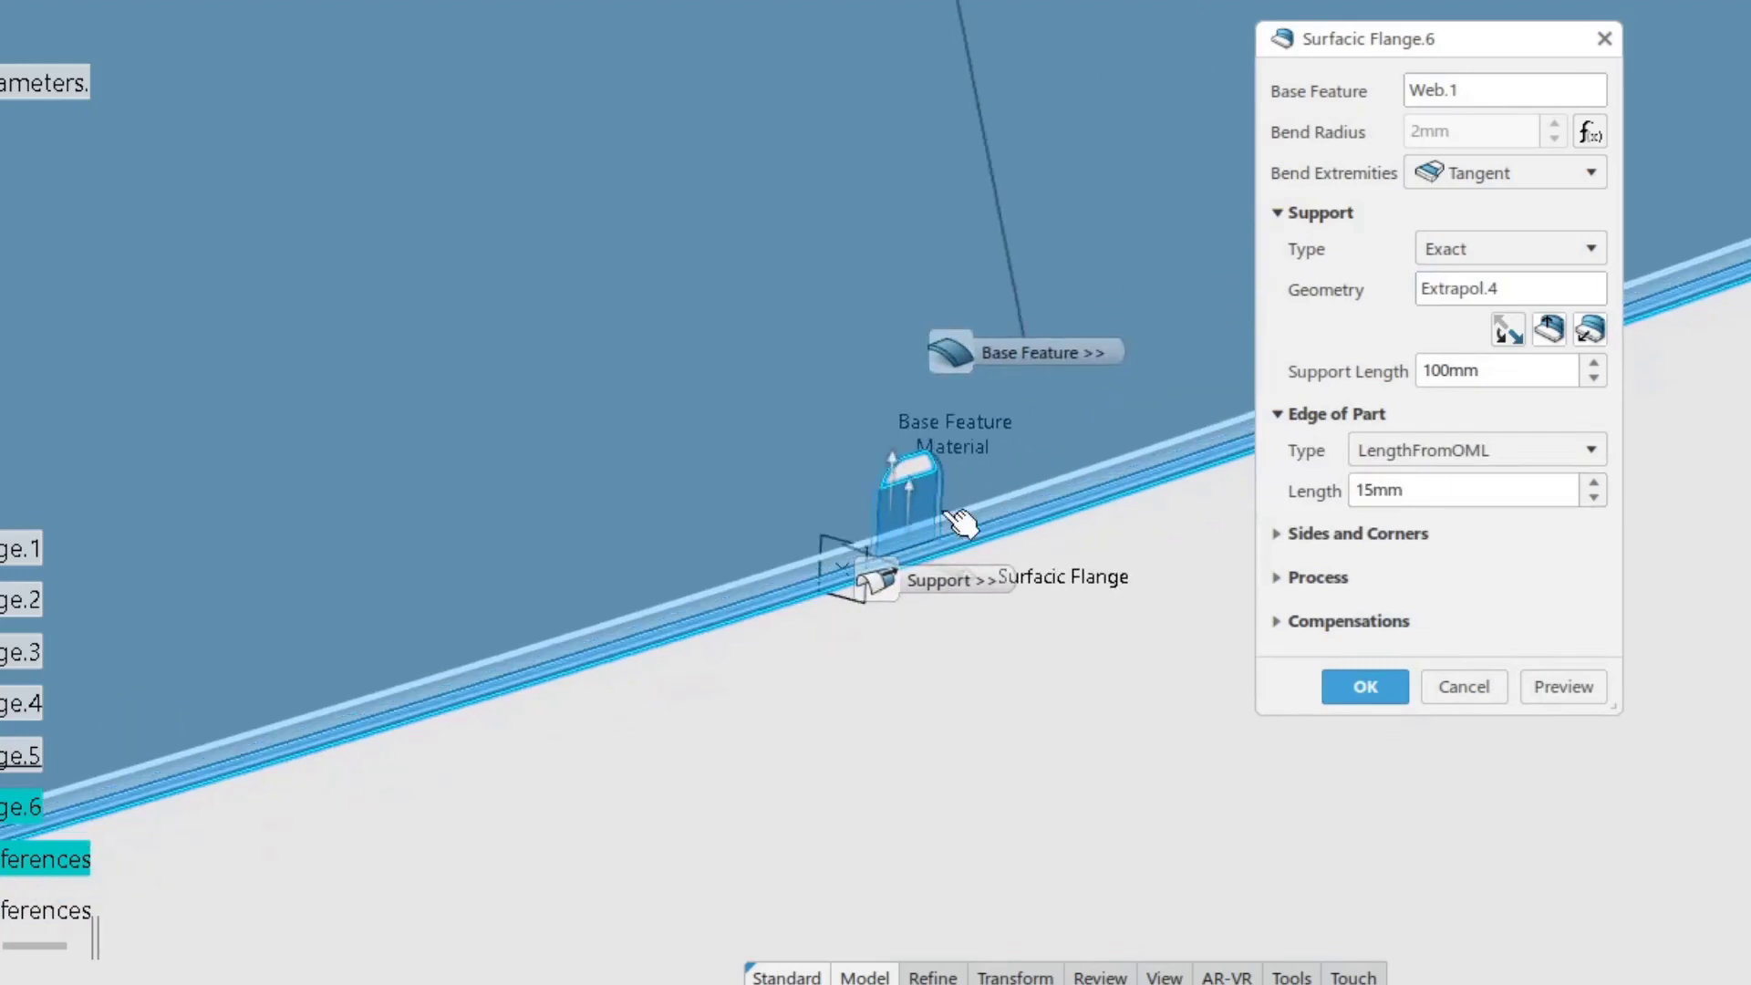
pyautogui.moveTo(901, 574); pyautogui.dragTo(840, 701)
pyautogui.click(963, 581)
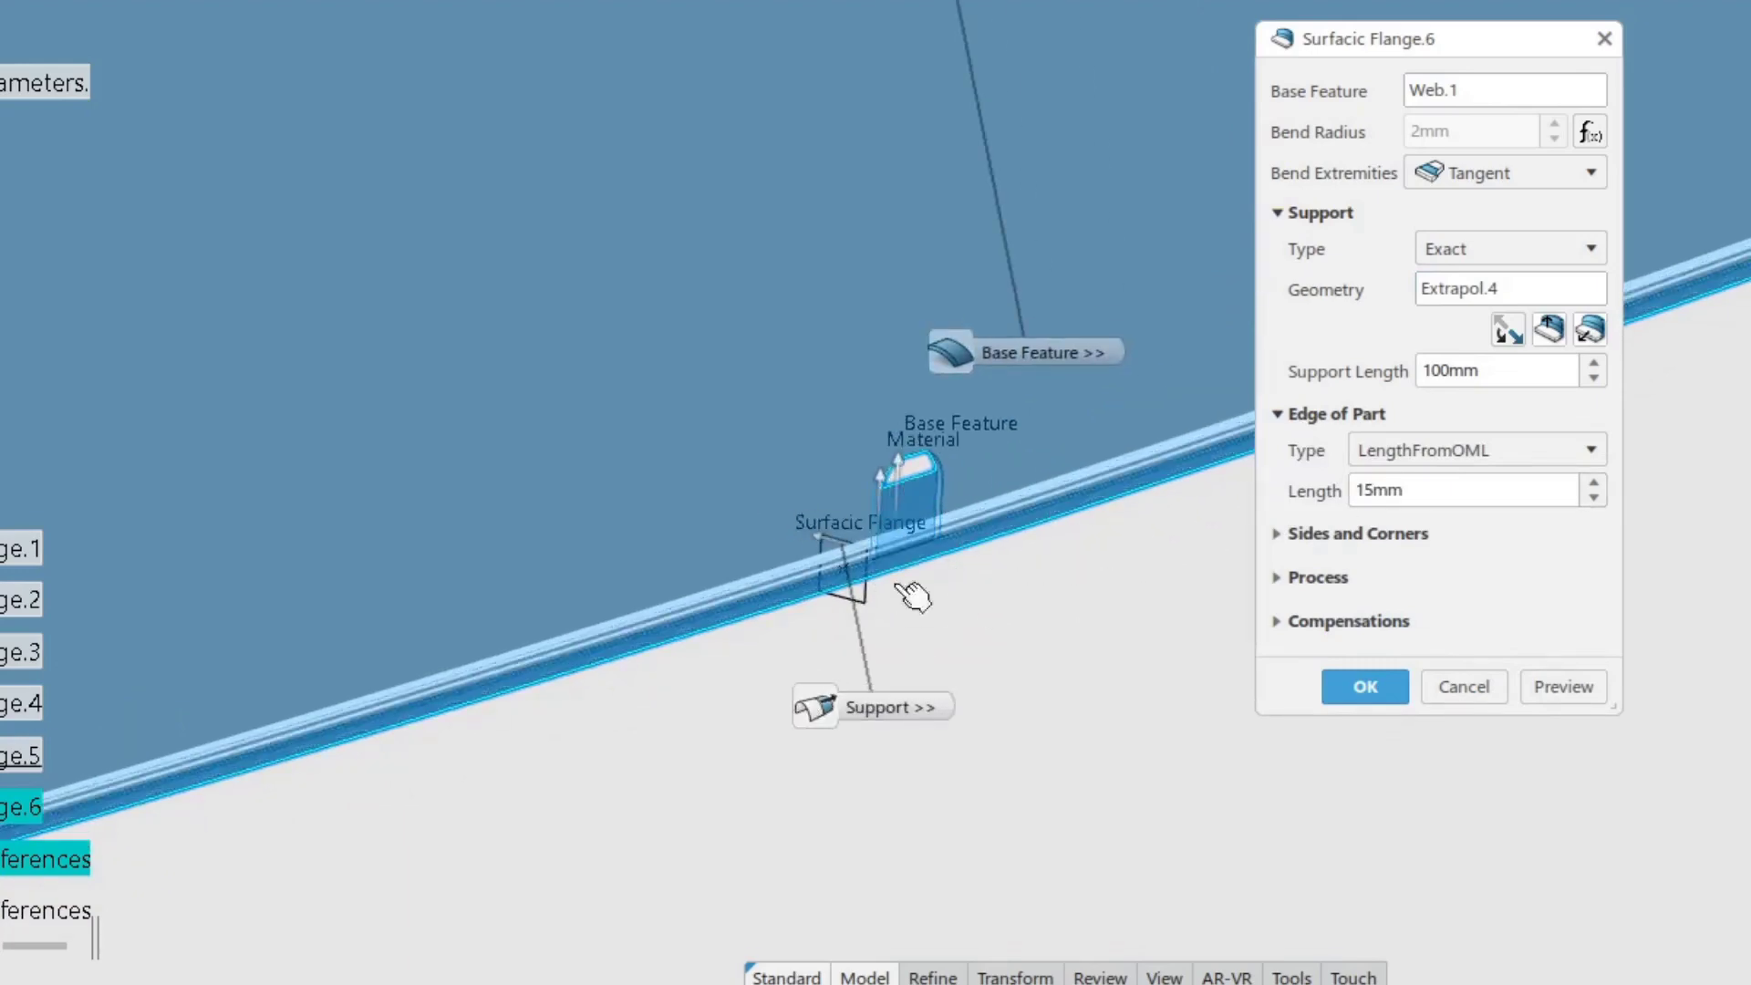
pyautogui.moveTo(1198, 674); pyautogui.dragTo(1298, 723, button='middle')
pyautogui.click(1364, 686)
# Create a joggle on Surfacic Flange.6 at Plane.8 with a depth of 0.8 mm and 5 mm start and end radii.
pyautogui.moveTo(915, 735); pyautogui.dragTo(1510, 593, button='middle')
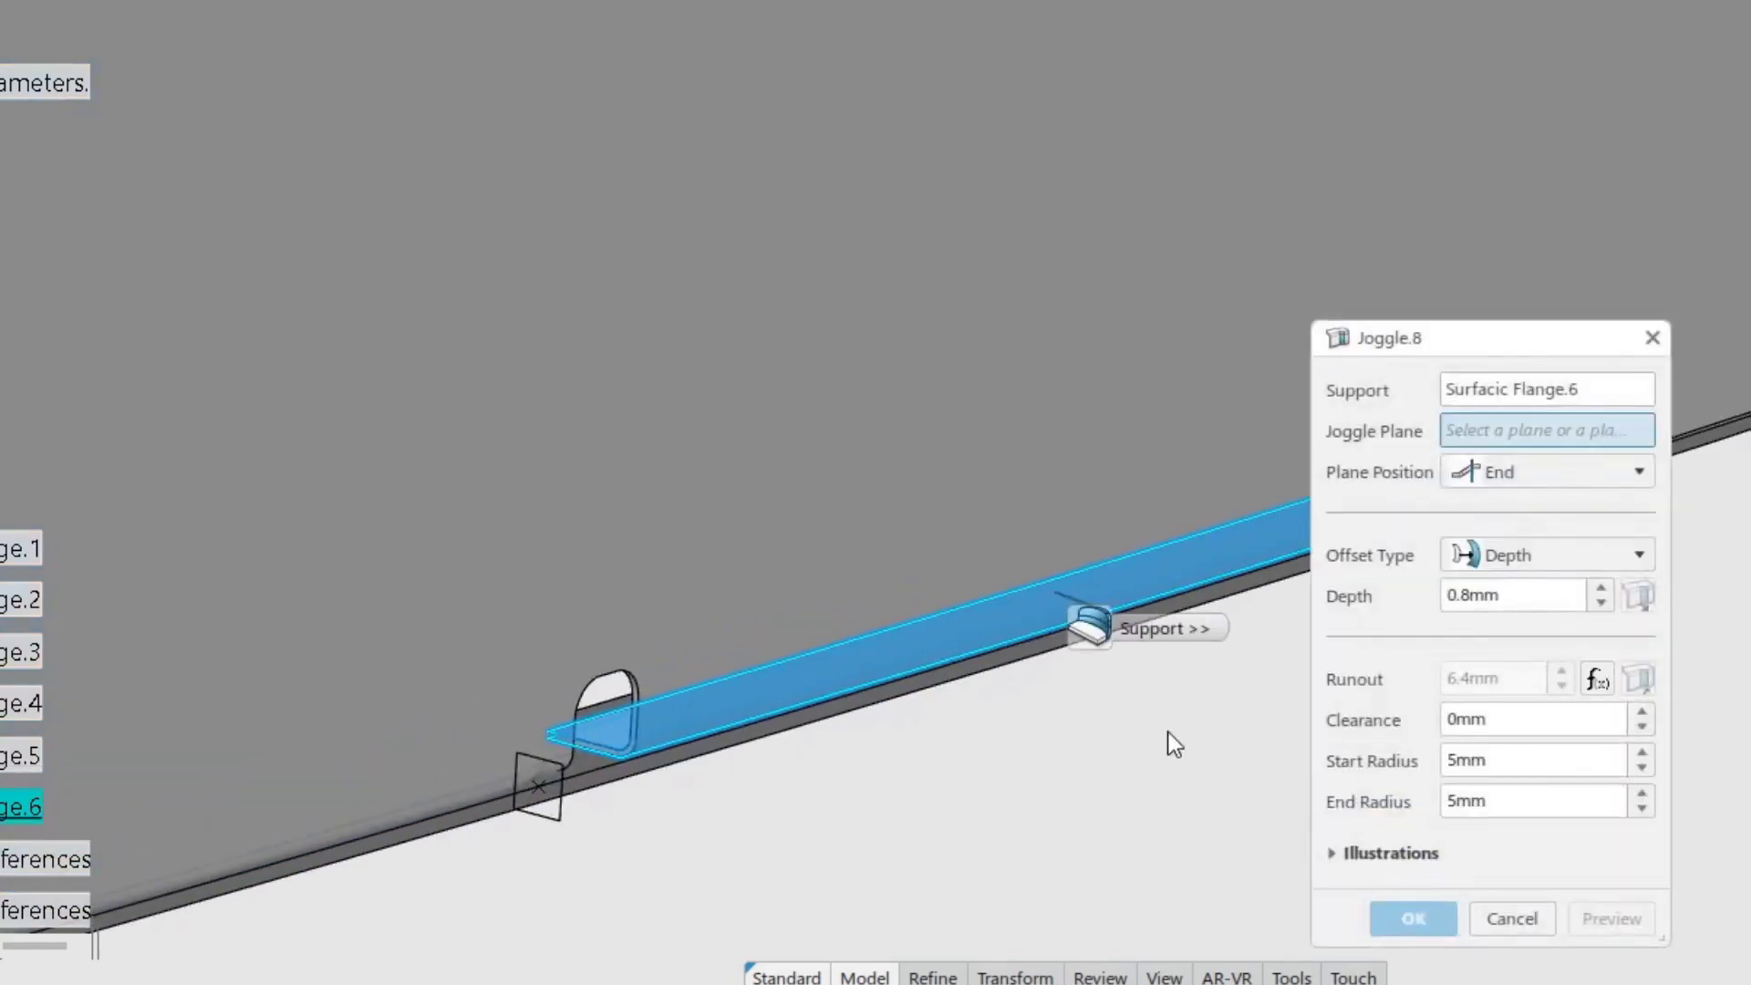
pyautogui.moveTo(1282, 575); pyautogui.dragTo(1024, 618, button='middle')
pyautogui.moveTo(1293, 605); pyautogui.dragTo(1067, 651, button='middle')
pyautogui.click(1079, 616)
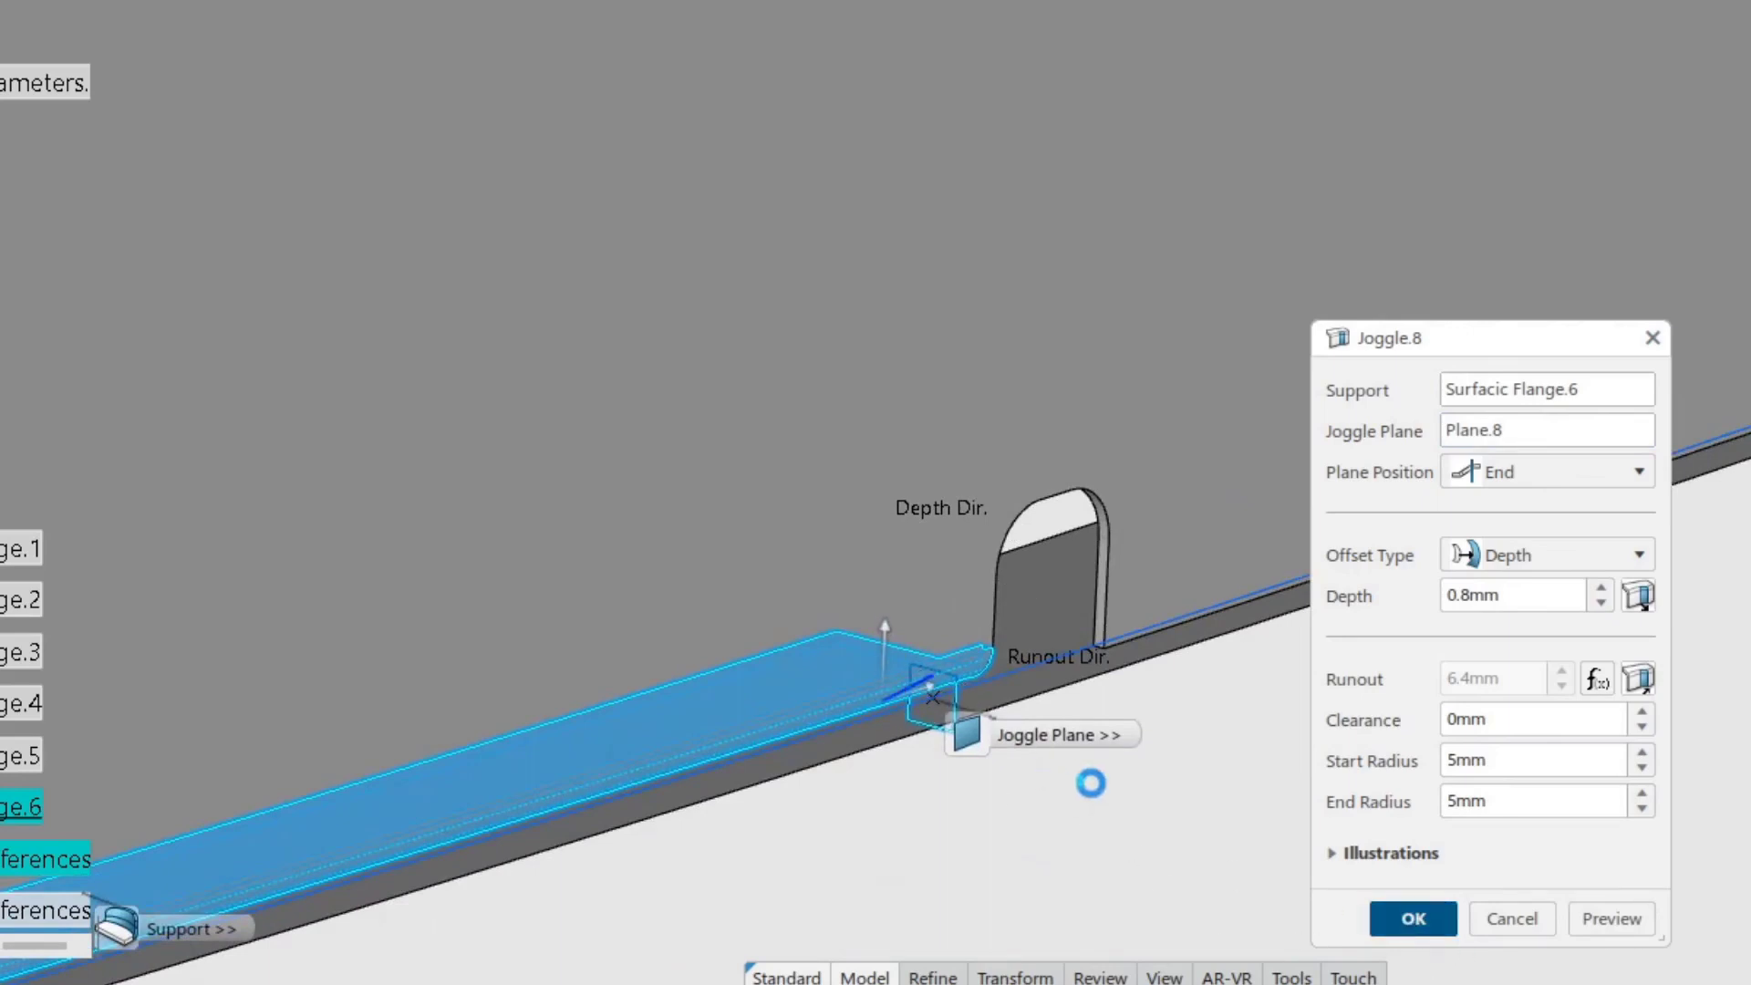
# Create the seventh surfacic flange from Web.1 on Extrapol.4, 15 mm long from OML, with its material and flange directions reversed.
pyautogui.moveTo(1603, 607); pyautogui.dragTo(1147, 787, button='middle')
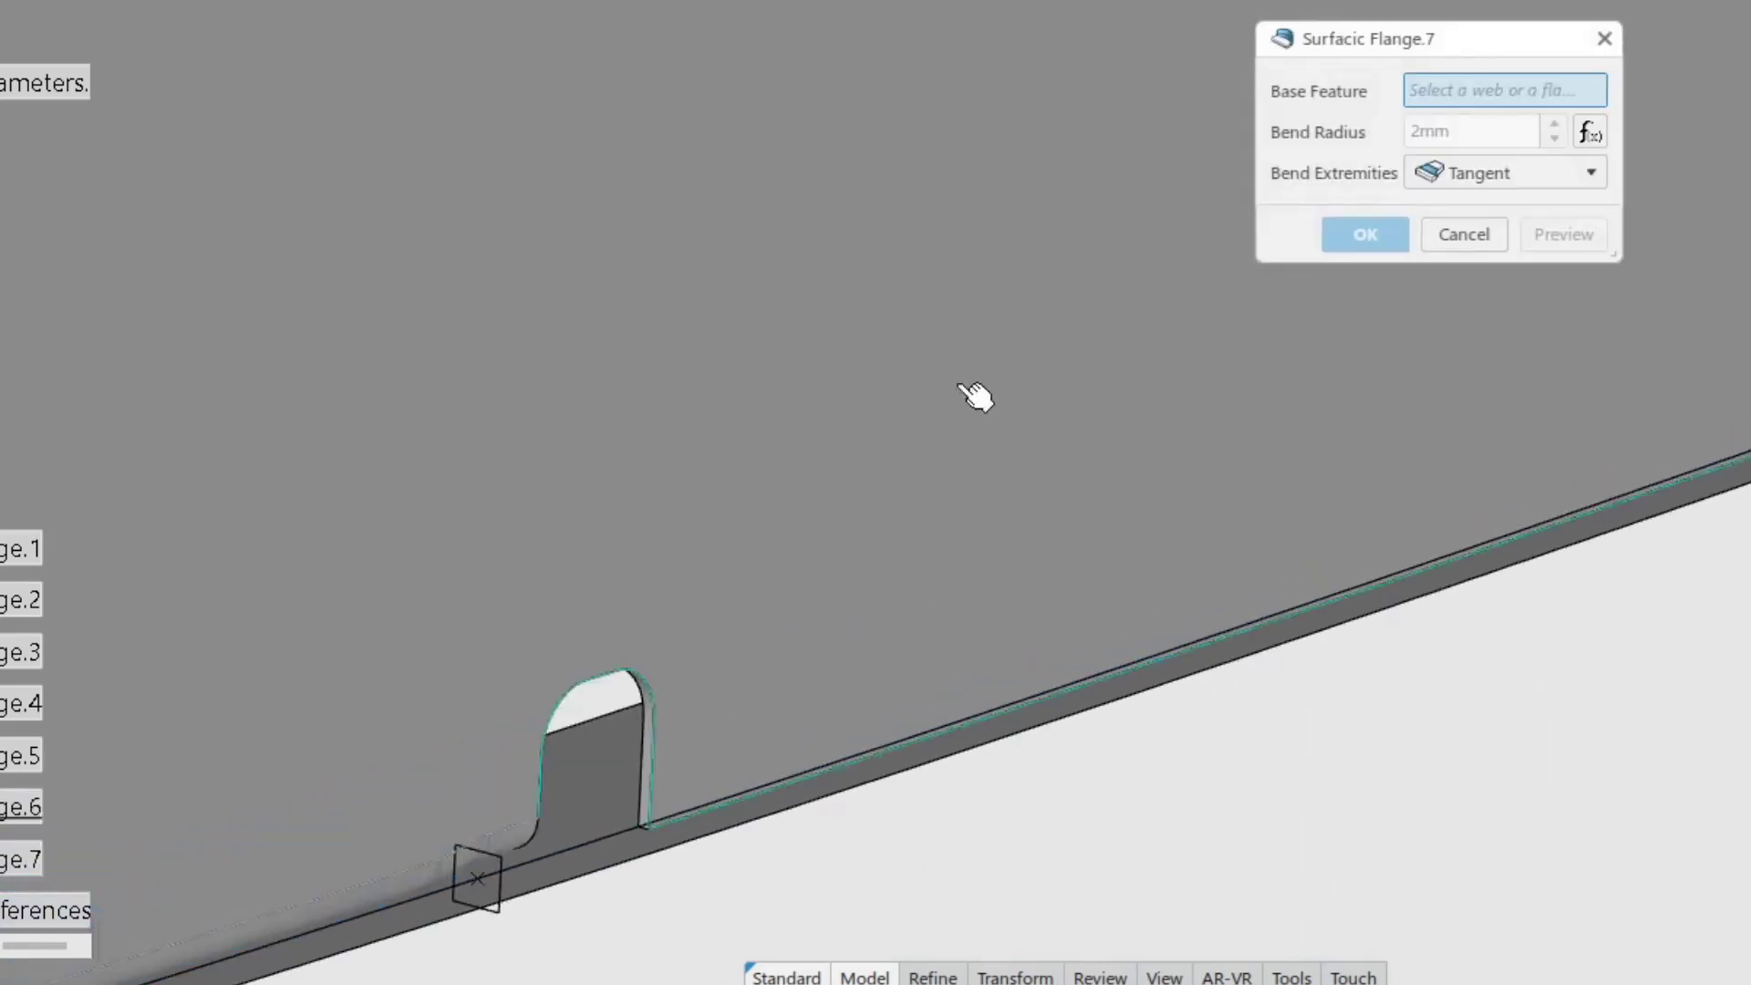
pyautogui.click(1009, 396)
pyautogui.click(903, 718)
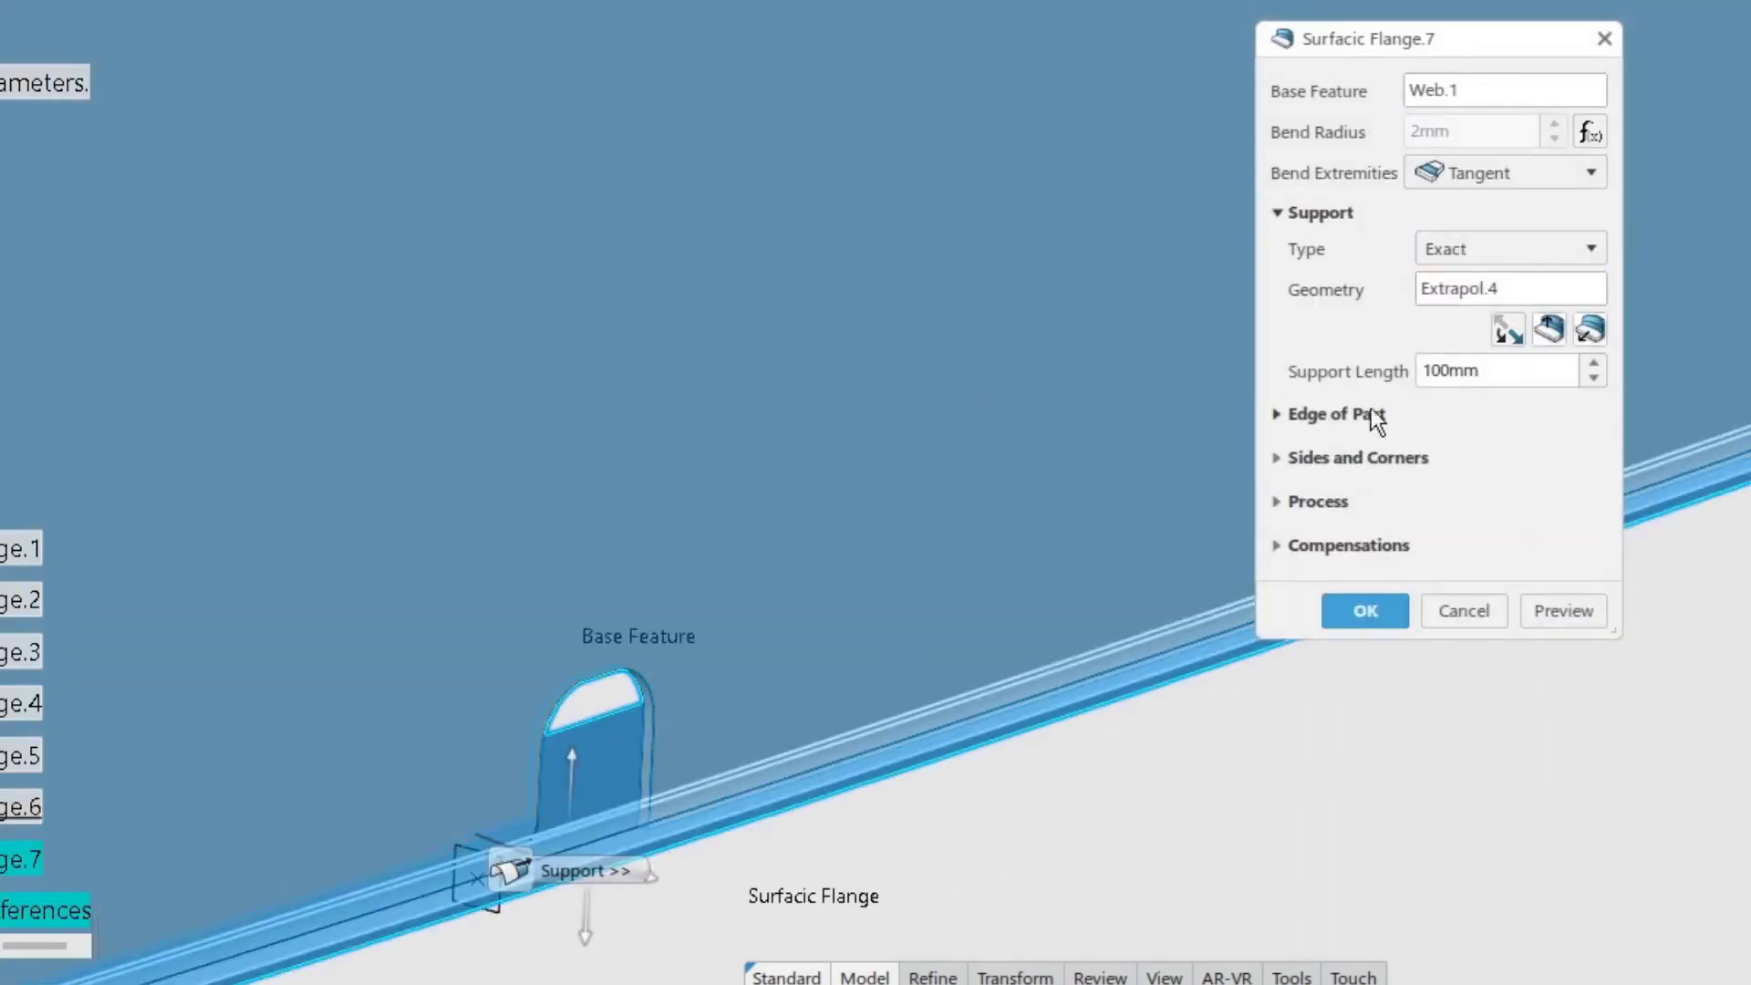
pyautogui.click(1345, 421)
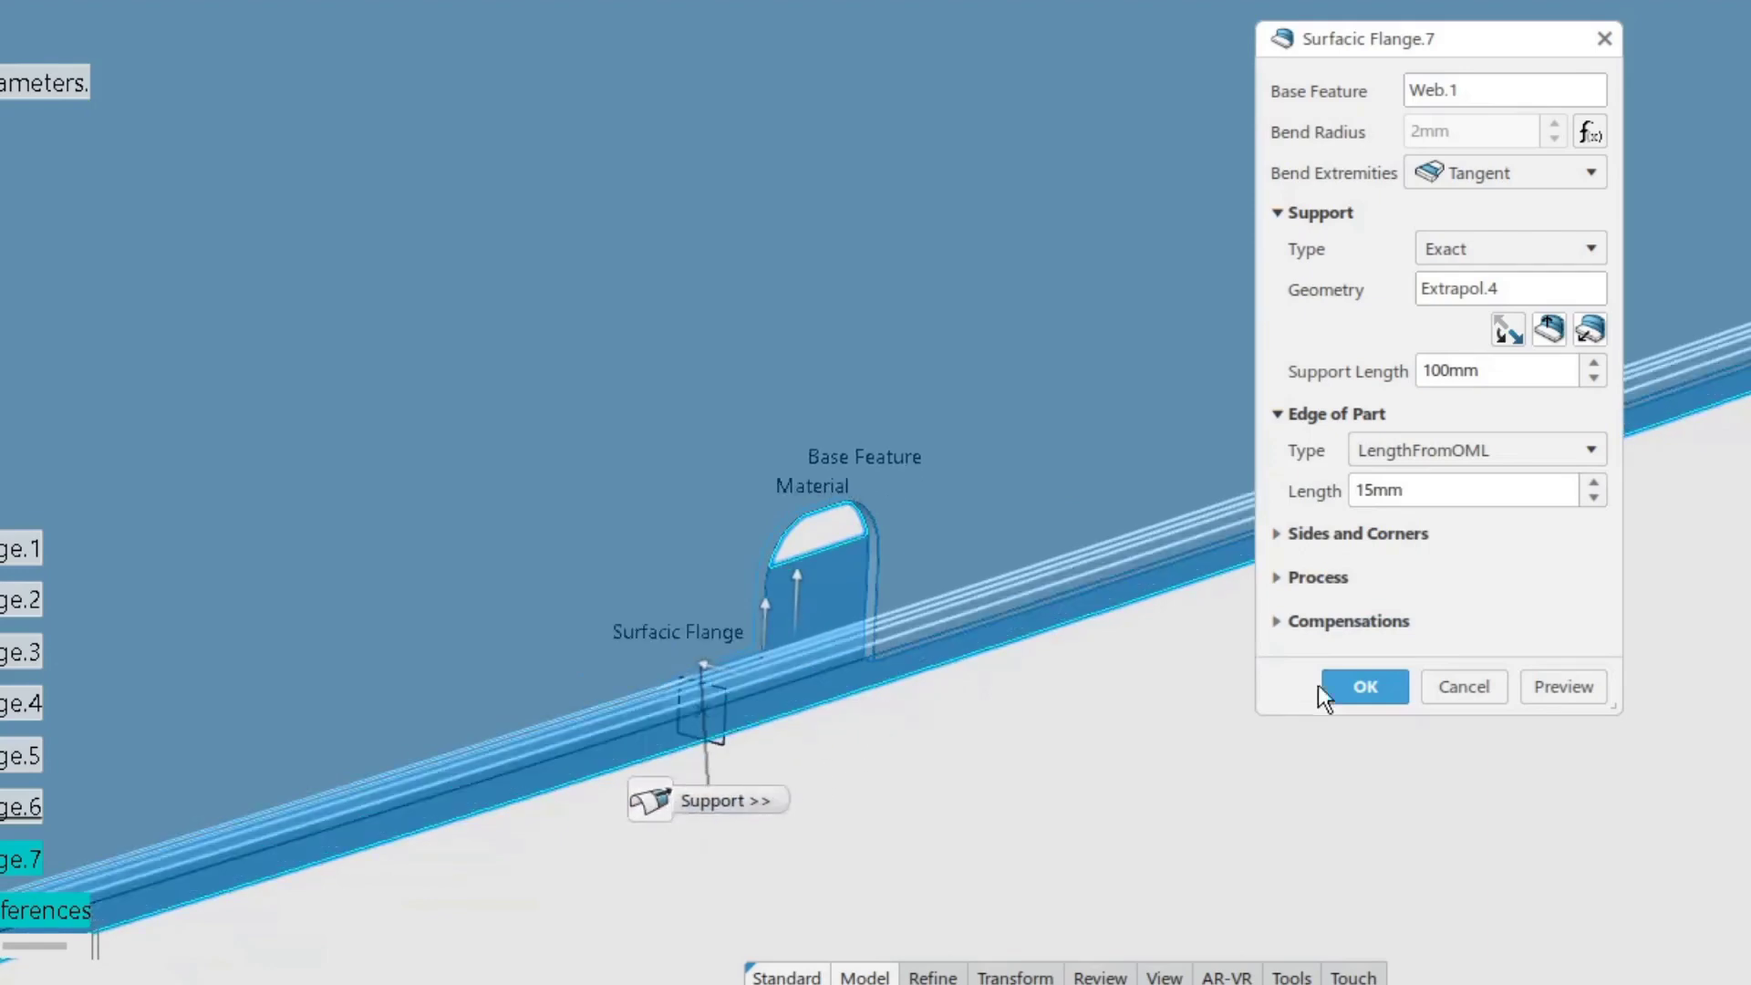
# Create a joggle on Surfacic Flange.7 at Plane.9 with a depth of 0.8 mm and 5 mm start and end radii.
pyautogui.moveTo(1450, 563); pyautogui.dragTo(885, 876, button='middle')
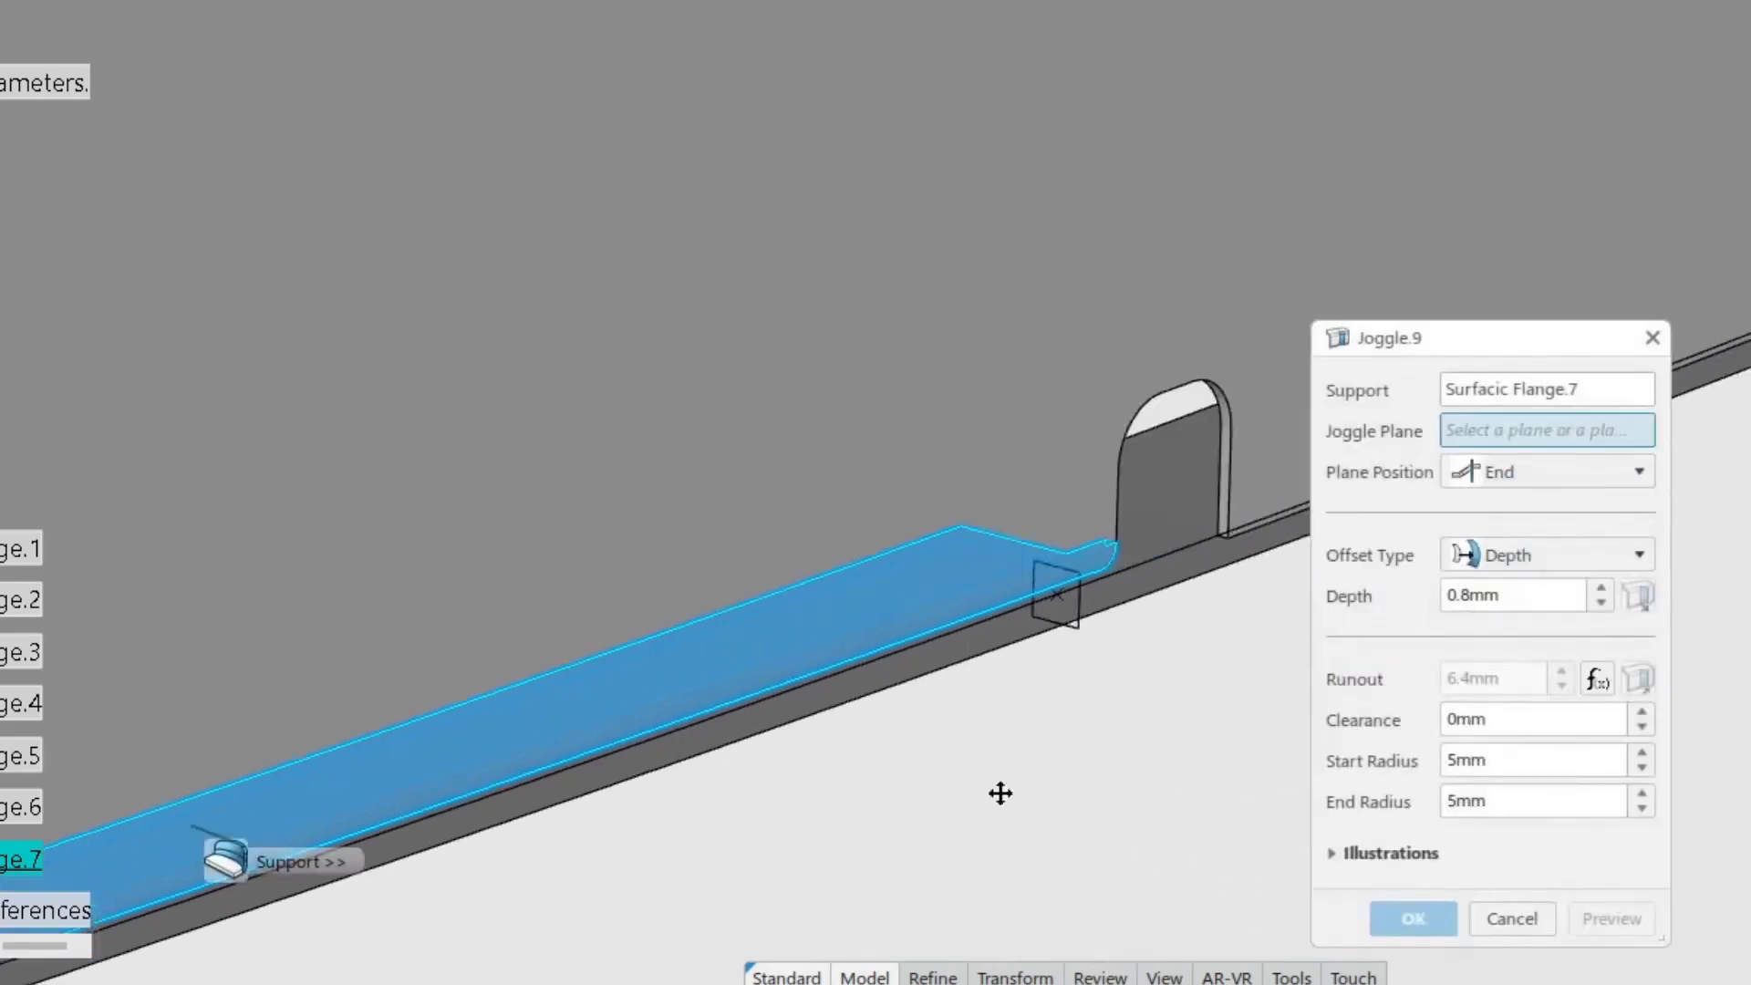
pyautogui.moveTo(1000, 794); pyautogui.dragTo(935, 810, button='middle')
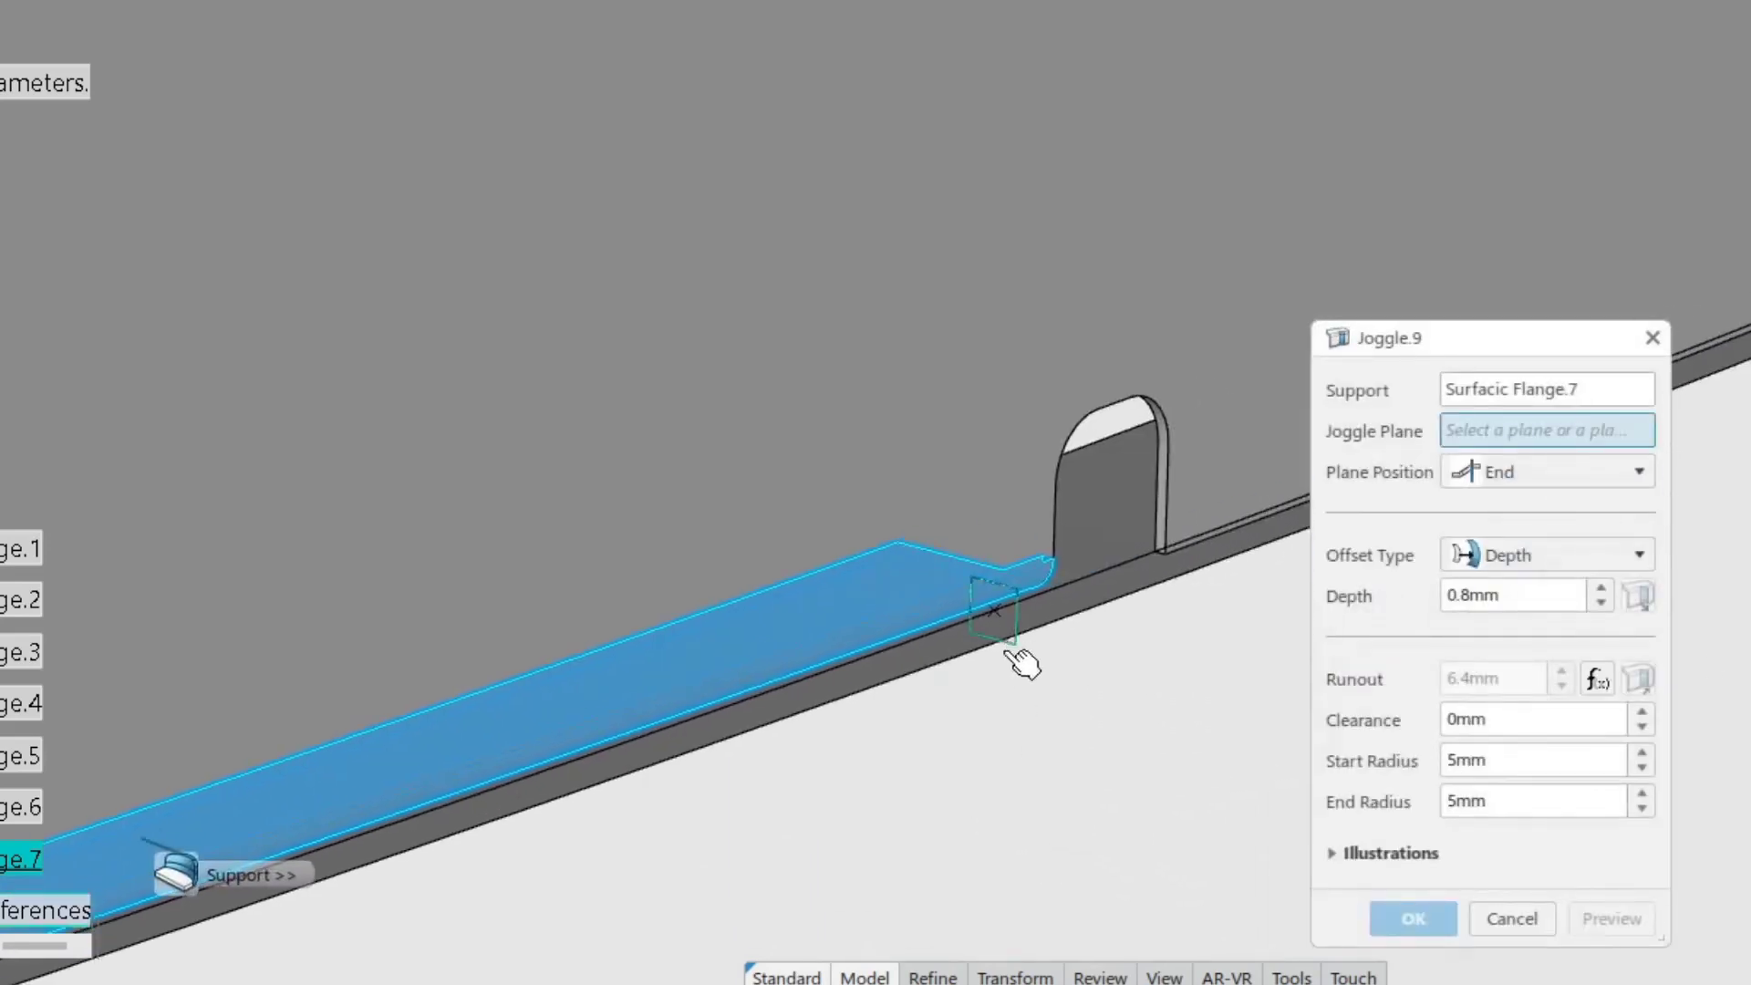
pyautogui.click(1009, 641)
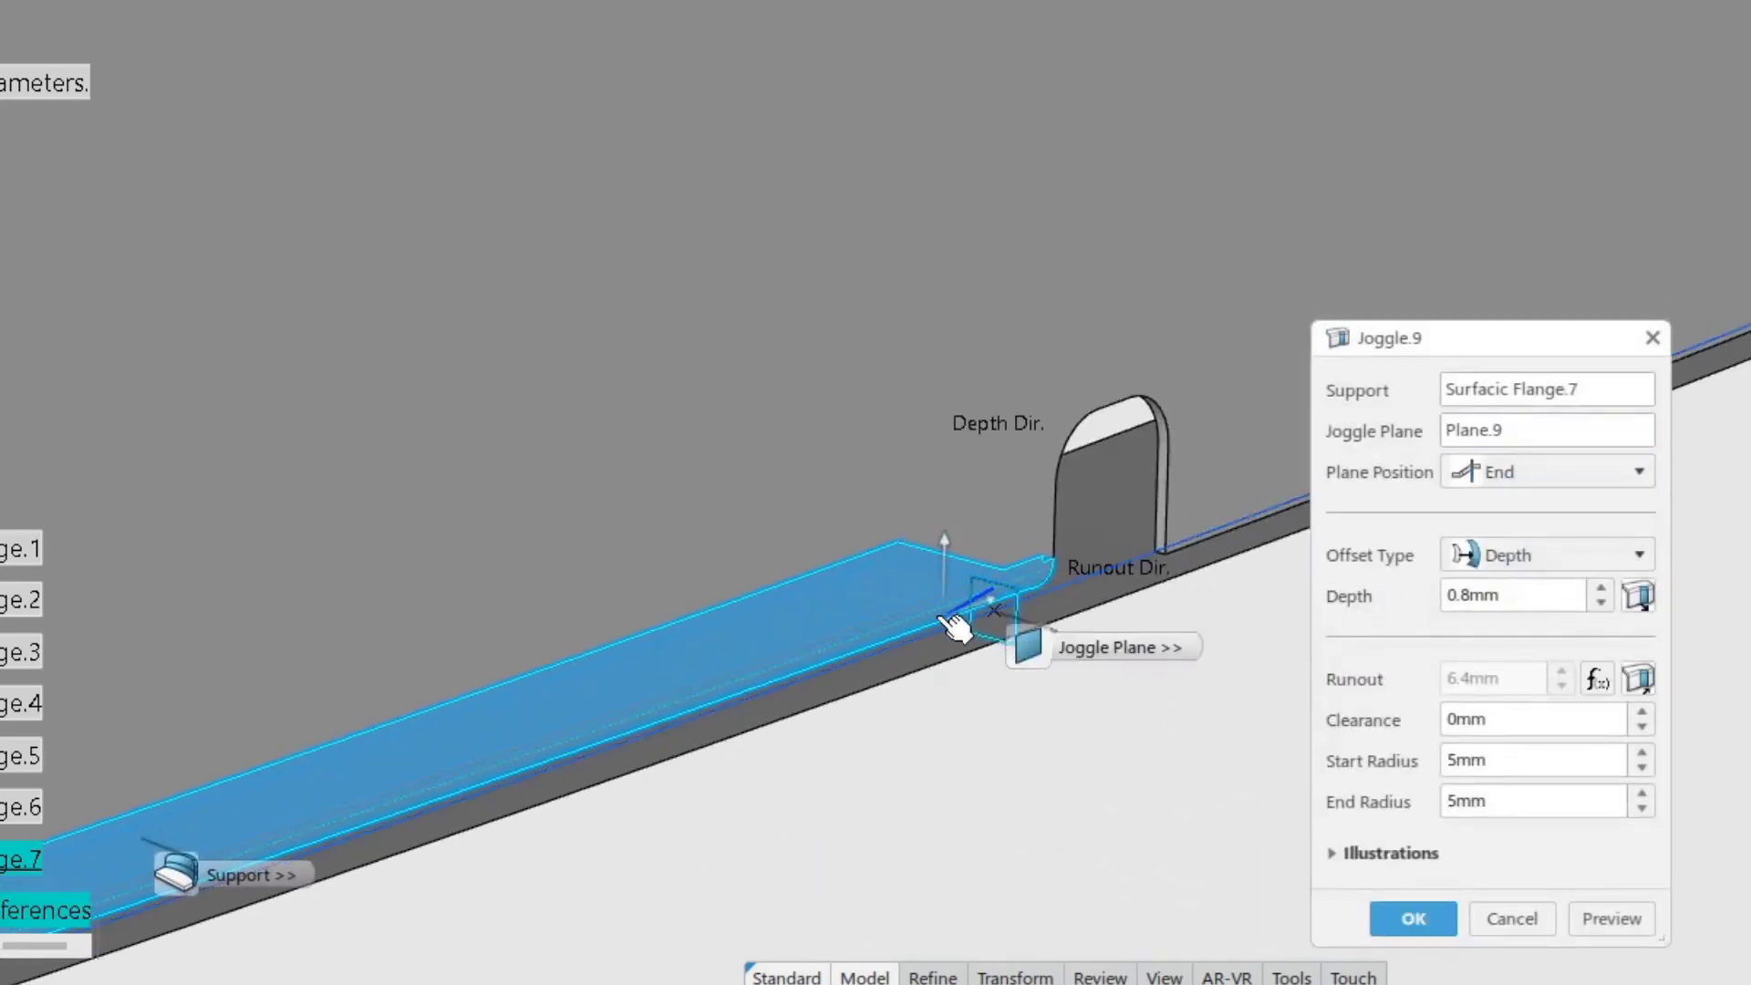
pyautogui.click(1426, 925)
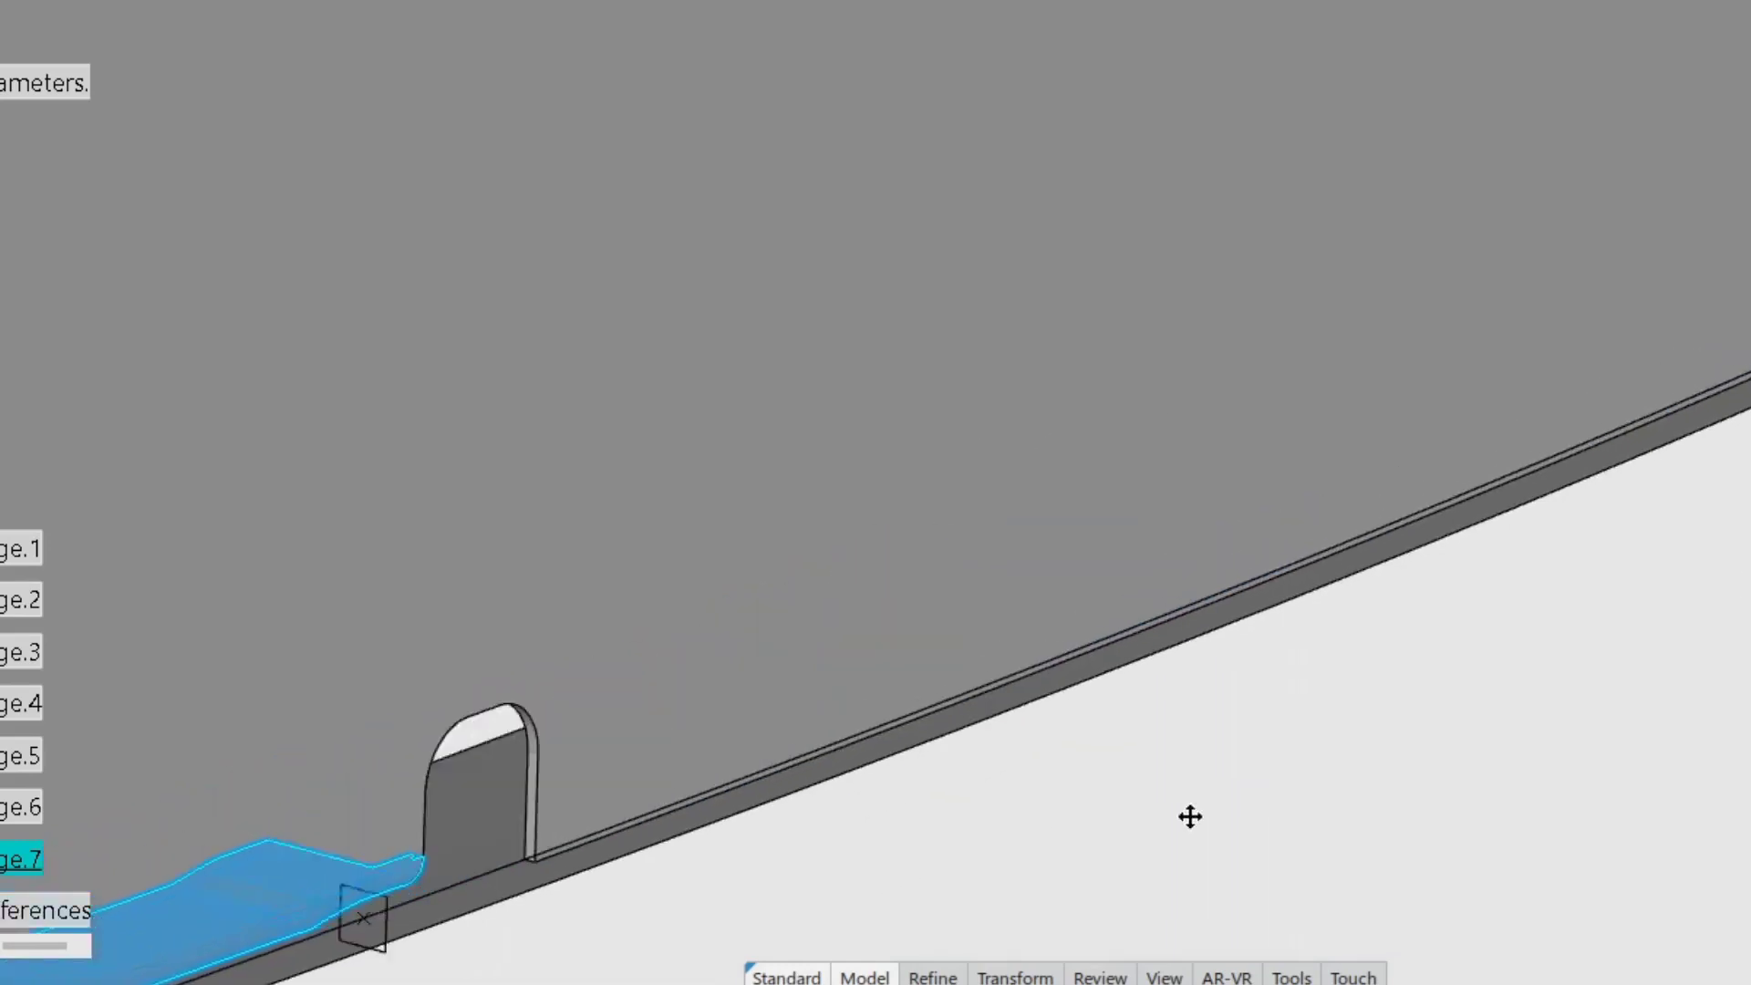
# Create the eighth surfacic flange along the last lower edge section from Web.1 on Extrapol.4, 15 mm long, with material and flange directions reversed.
pyautogui.moveTo(1190, 815); pyautogui.dragTo(1112, 855, button='middle')
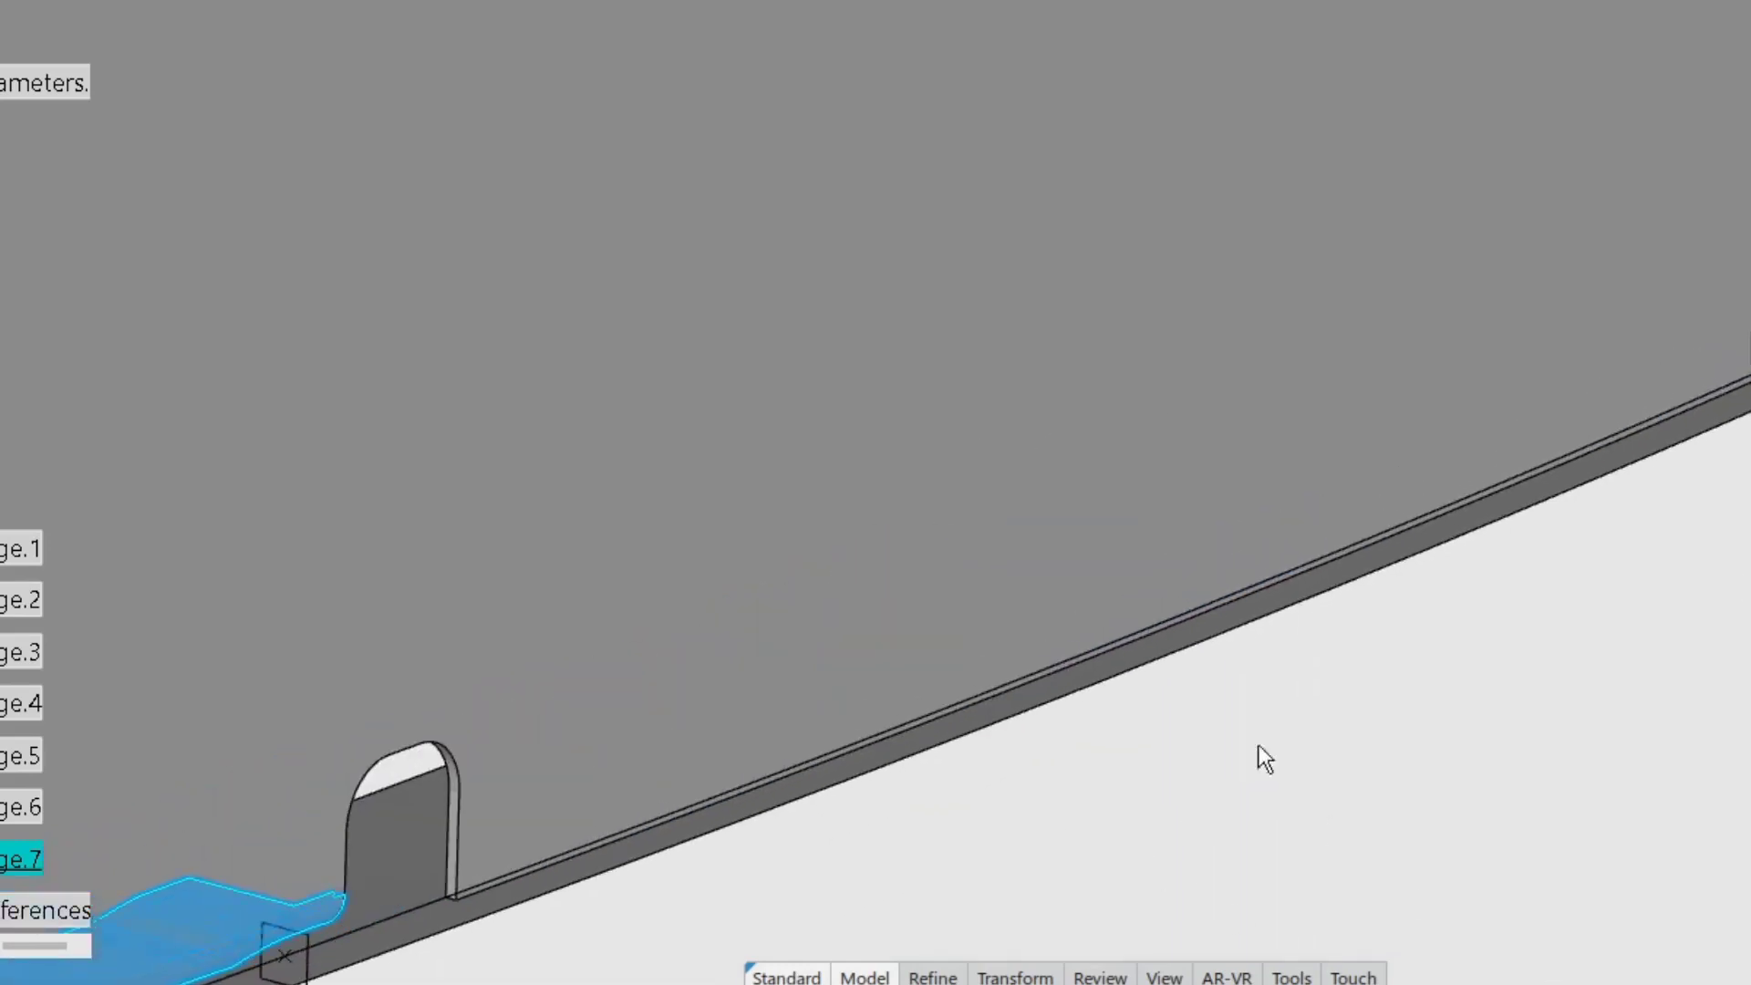
pyautogui.click(1031, 419)
pyautogui.click(903, 700)
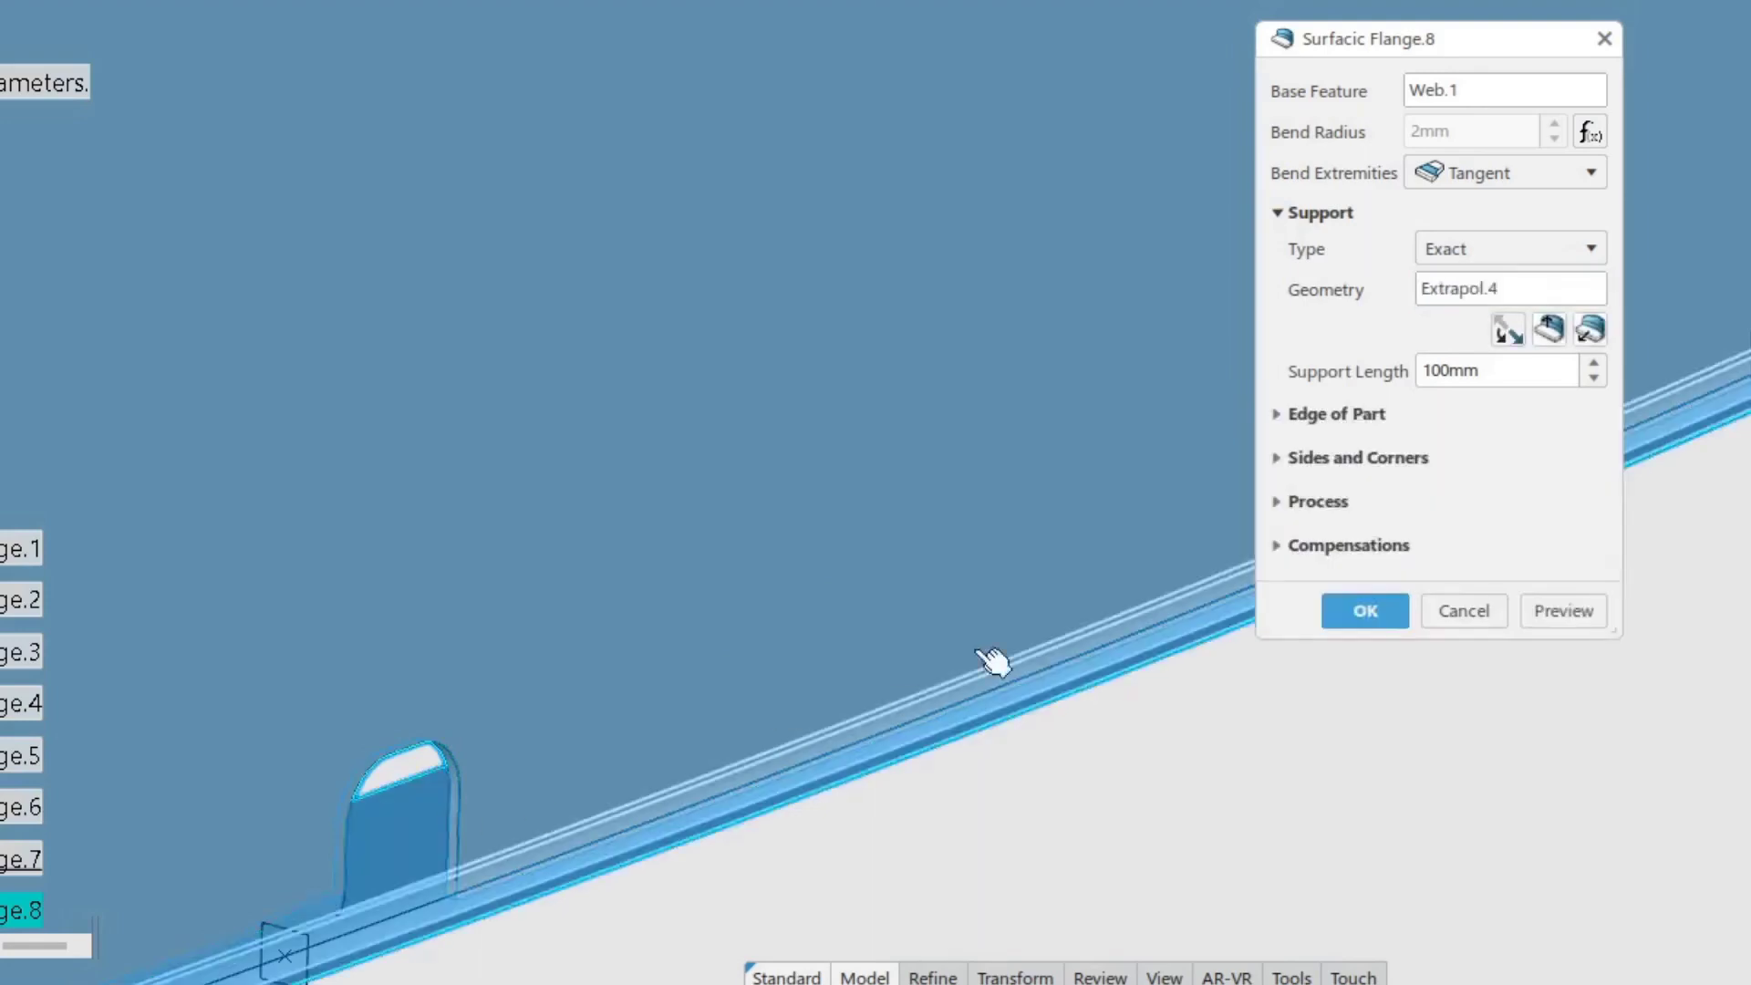
pyautogui.moveTo(629, 638); pyautogui.dragTo(1209, 488, button='middle')
pyautogui.click(1281, 412)
pyautogui.moveTo(565, 708); pyautogui.dragTo(1137, 502, button='middle')
pyautogui.click(890, 736)
pyautogui.moveTo(873, 695); pyautogui.dragTo(725, 766)
pyautogui.click(954, 694)
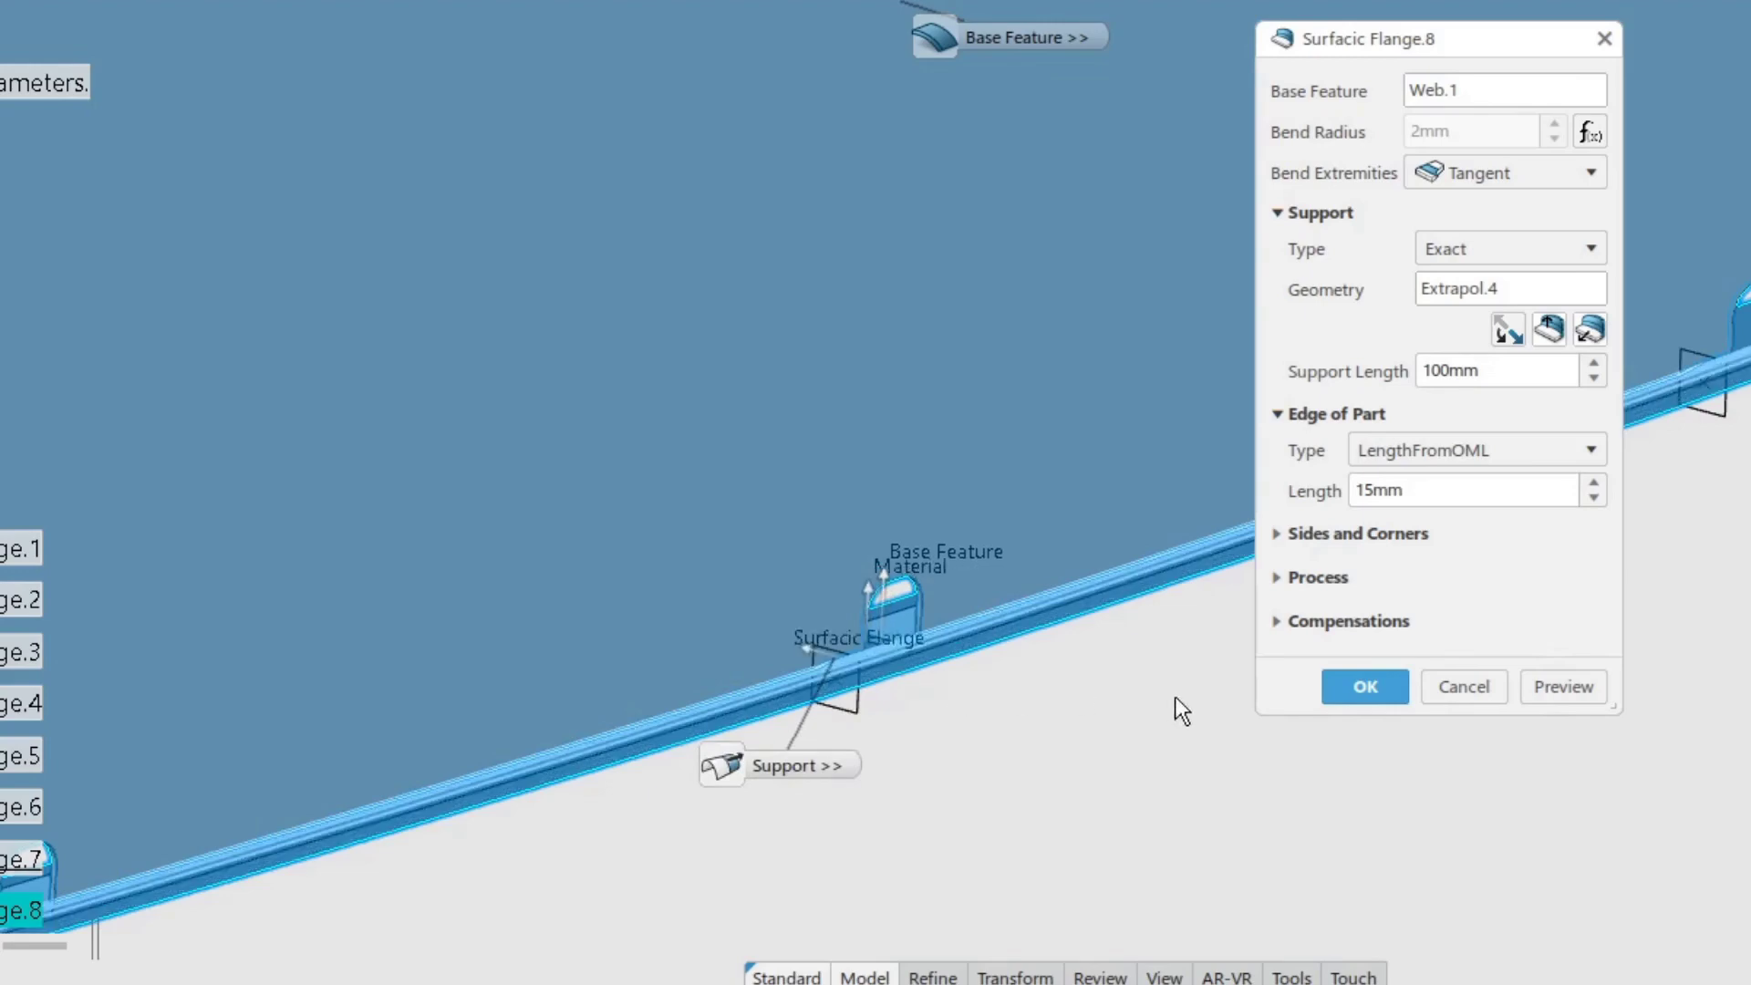
pyautogui.click(1365, 686)
# Start a joggle on Surfacic Flange.8 at Plane.10 and set its depth to 4 mm.
pyautogui.scroll(5, 1445, 616)
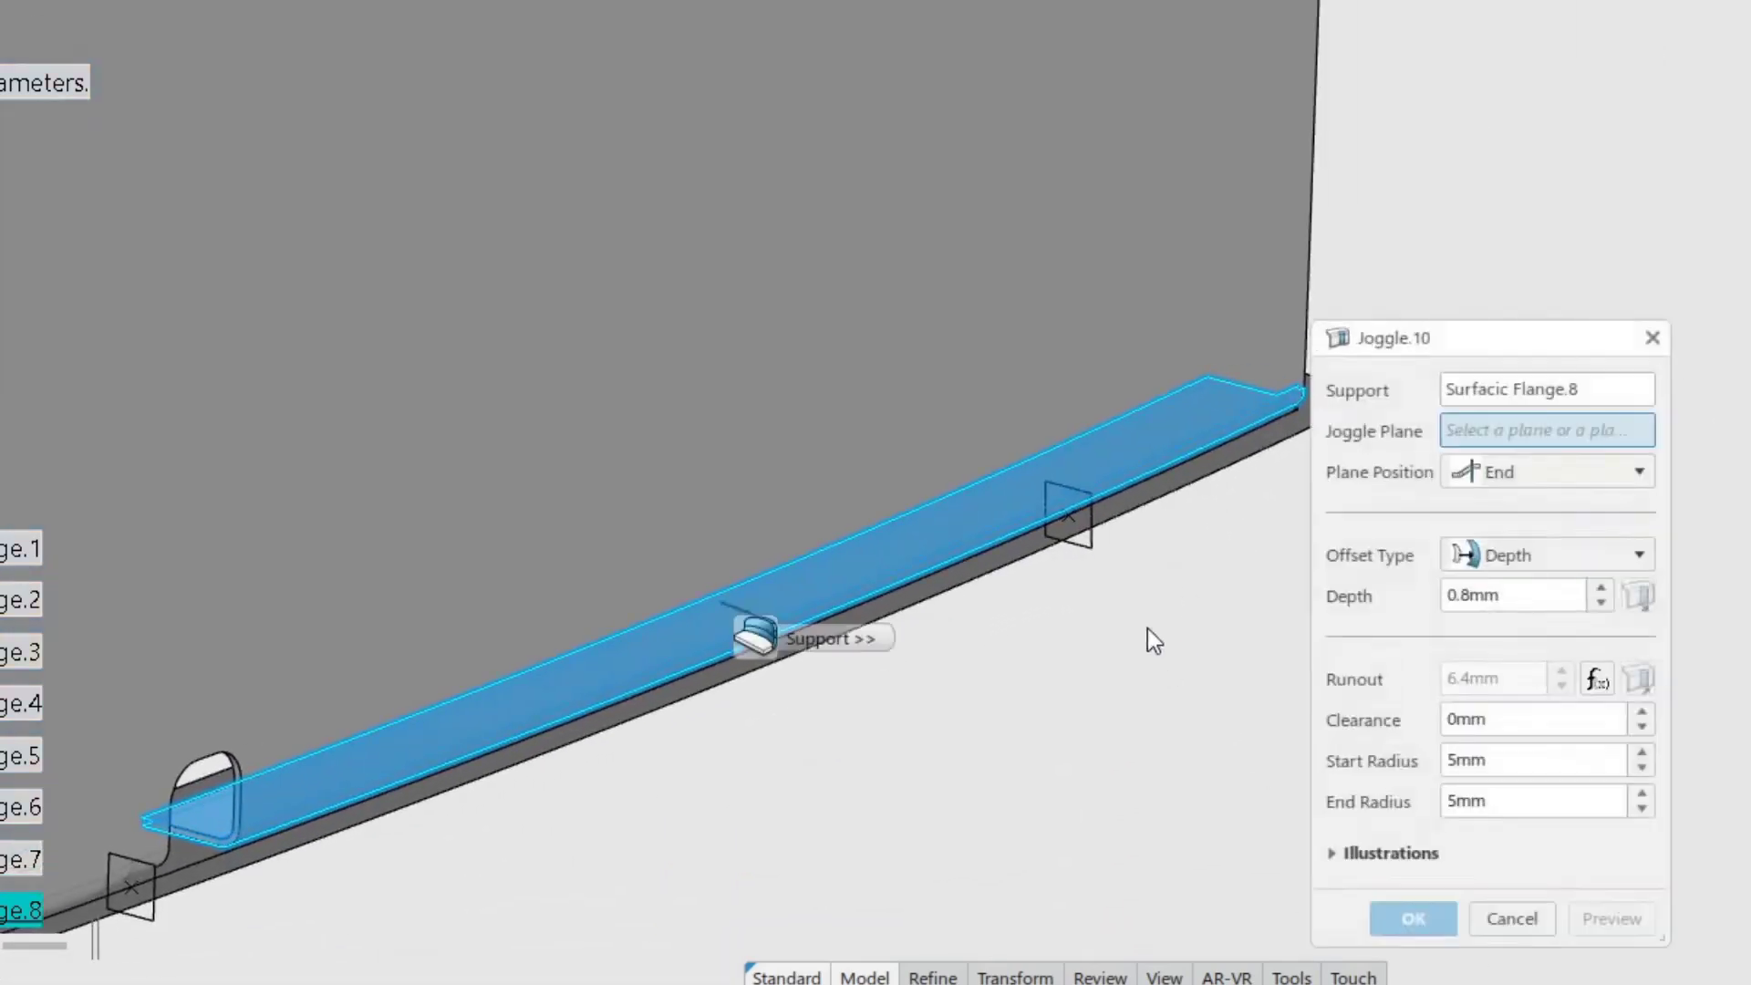
pyautogui.moveTo(1151, 647); pyautogui.dragTo(1067, 752, button='middle')
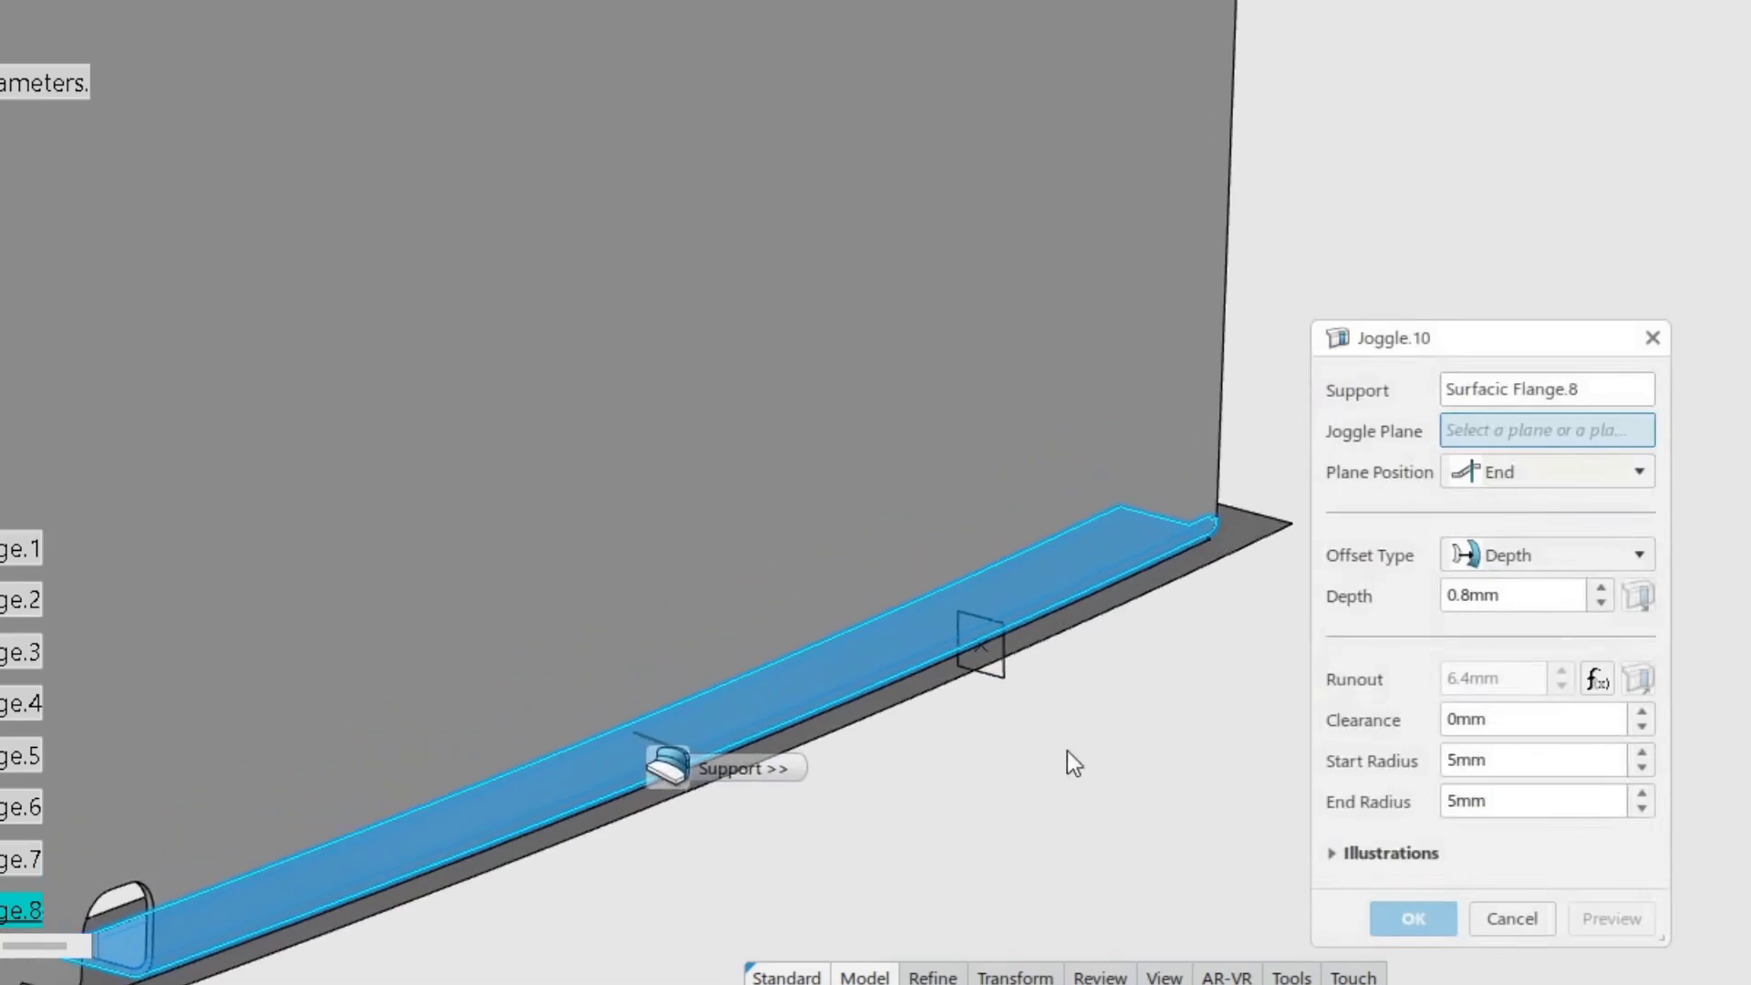
pyautogui.click(1004, 670)
pyautogui.write('4')
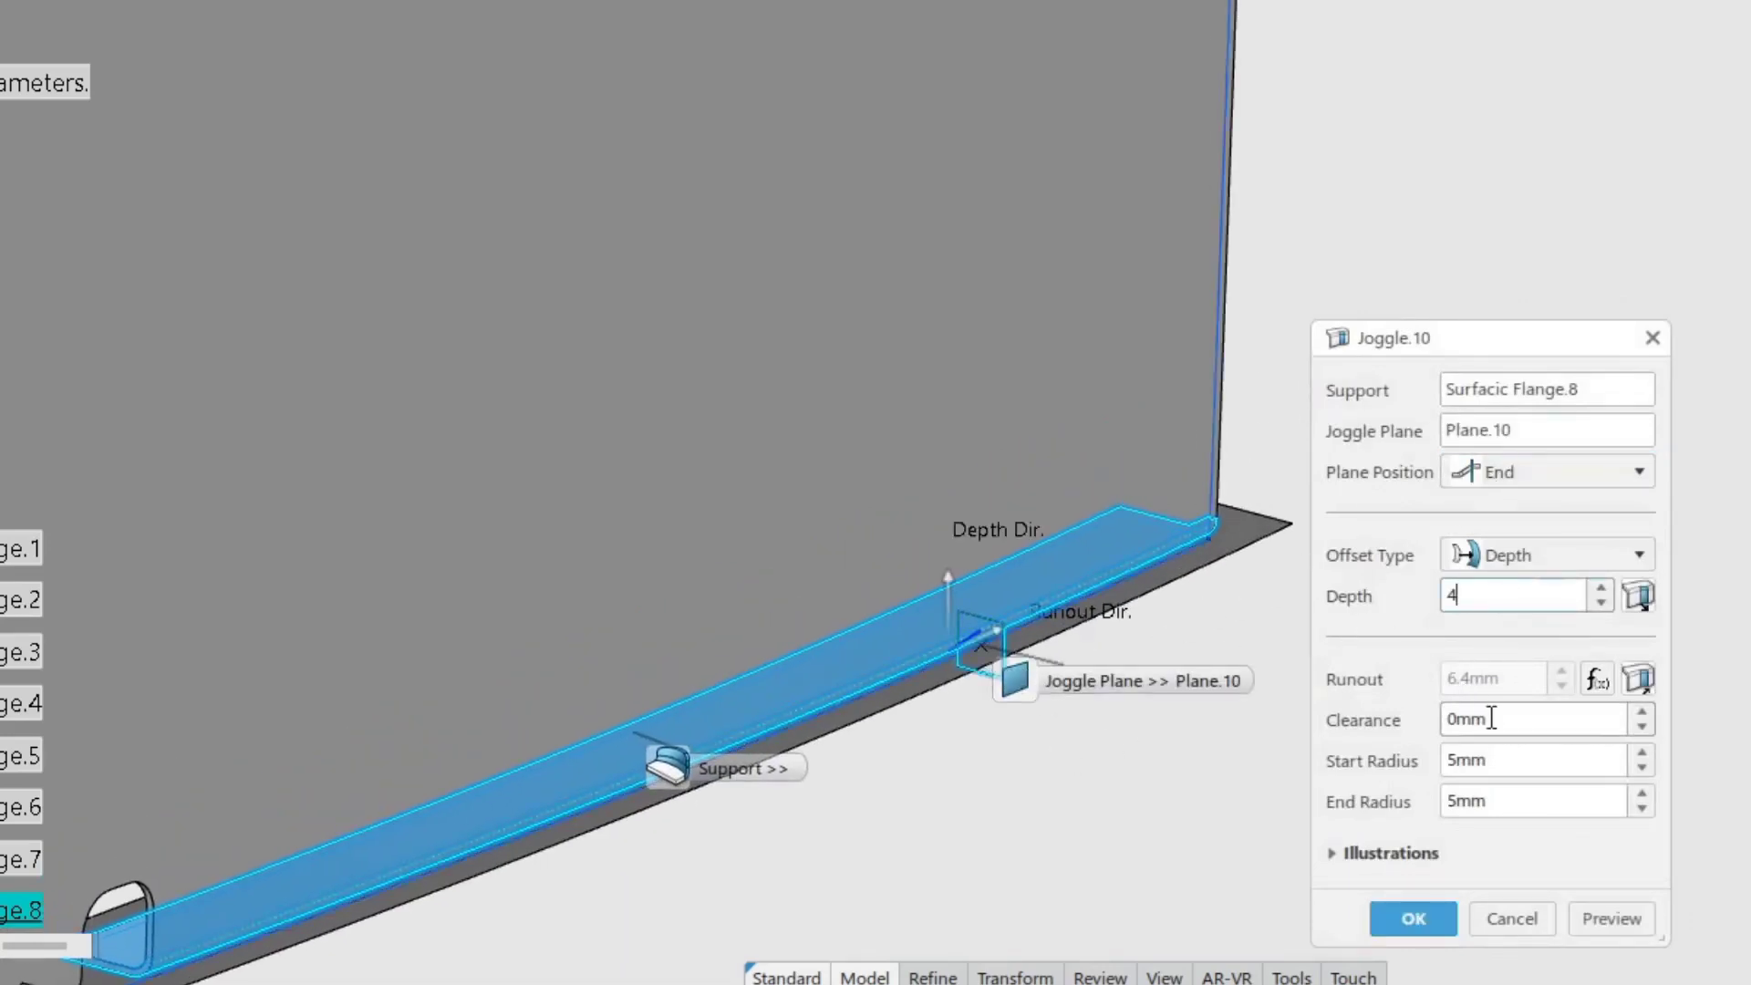
pyautogui.click(1482, 717)
# Set the Plane.10 joggle's start and end radii to 15 mm and create it.
pyautogui.moveTo(1507, 763); pyautogui.dragTo(1440, 773)
pyautogui.write('15')
pyautogui.click(1532, 801)
pyautogui.doubleClick(1533, 801)
pyautogui.write('15')
pyautogui.moveTo(1081, 792); pyautogui.dragTo(1022, 643, button='middle')
pyautogui.moveTo(1129, 694); pyautogui.dragTo(834, 761, button='middle')
pyautogui.click(1416, 917)
pyautogui.click(1414, 920)
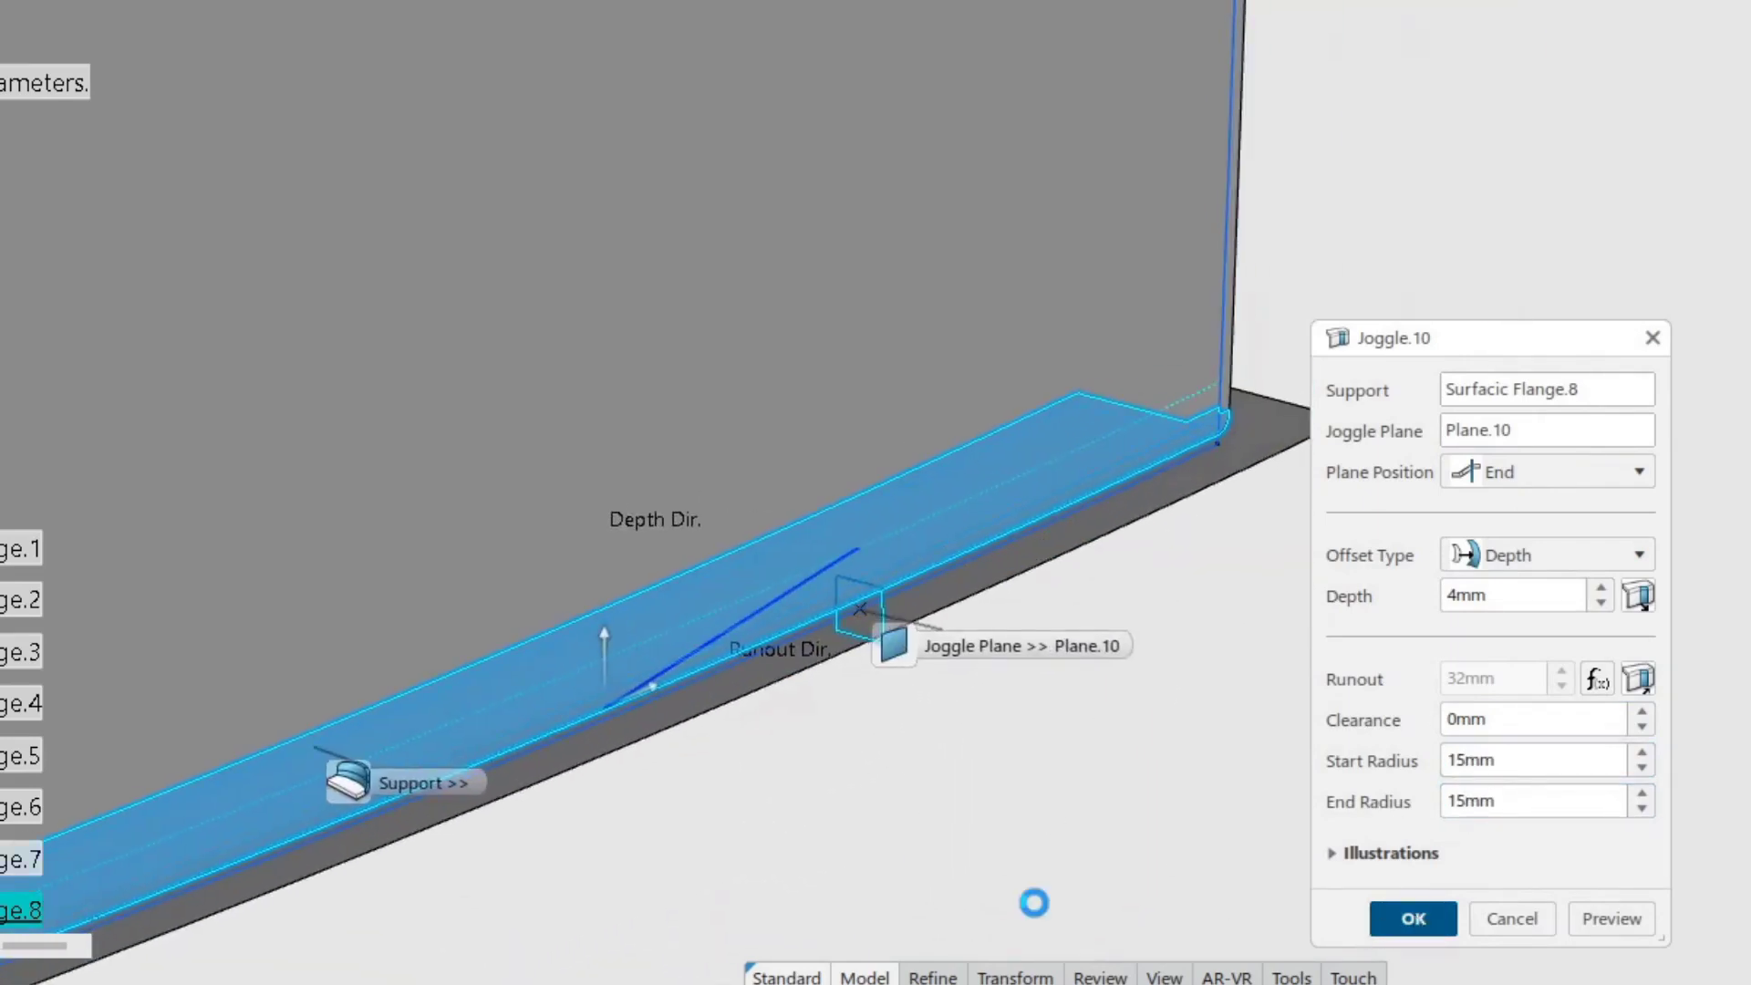
# Temporarily hide the Main Feature References set to inspect the rib's flanges and joggles from another angle.
pyautogui.moveTo(810, 809); pyautogui.dragTo(1231, 735, button='middle')
pyautogui.click(1232, 735)
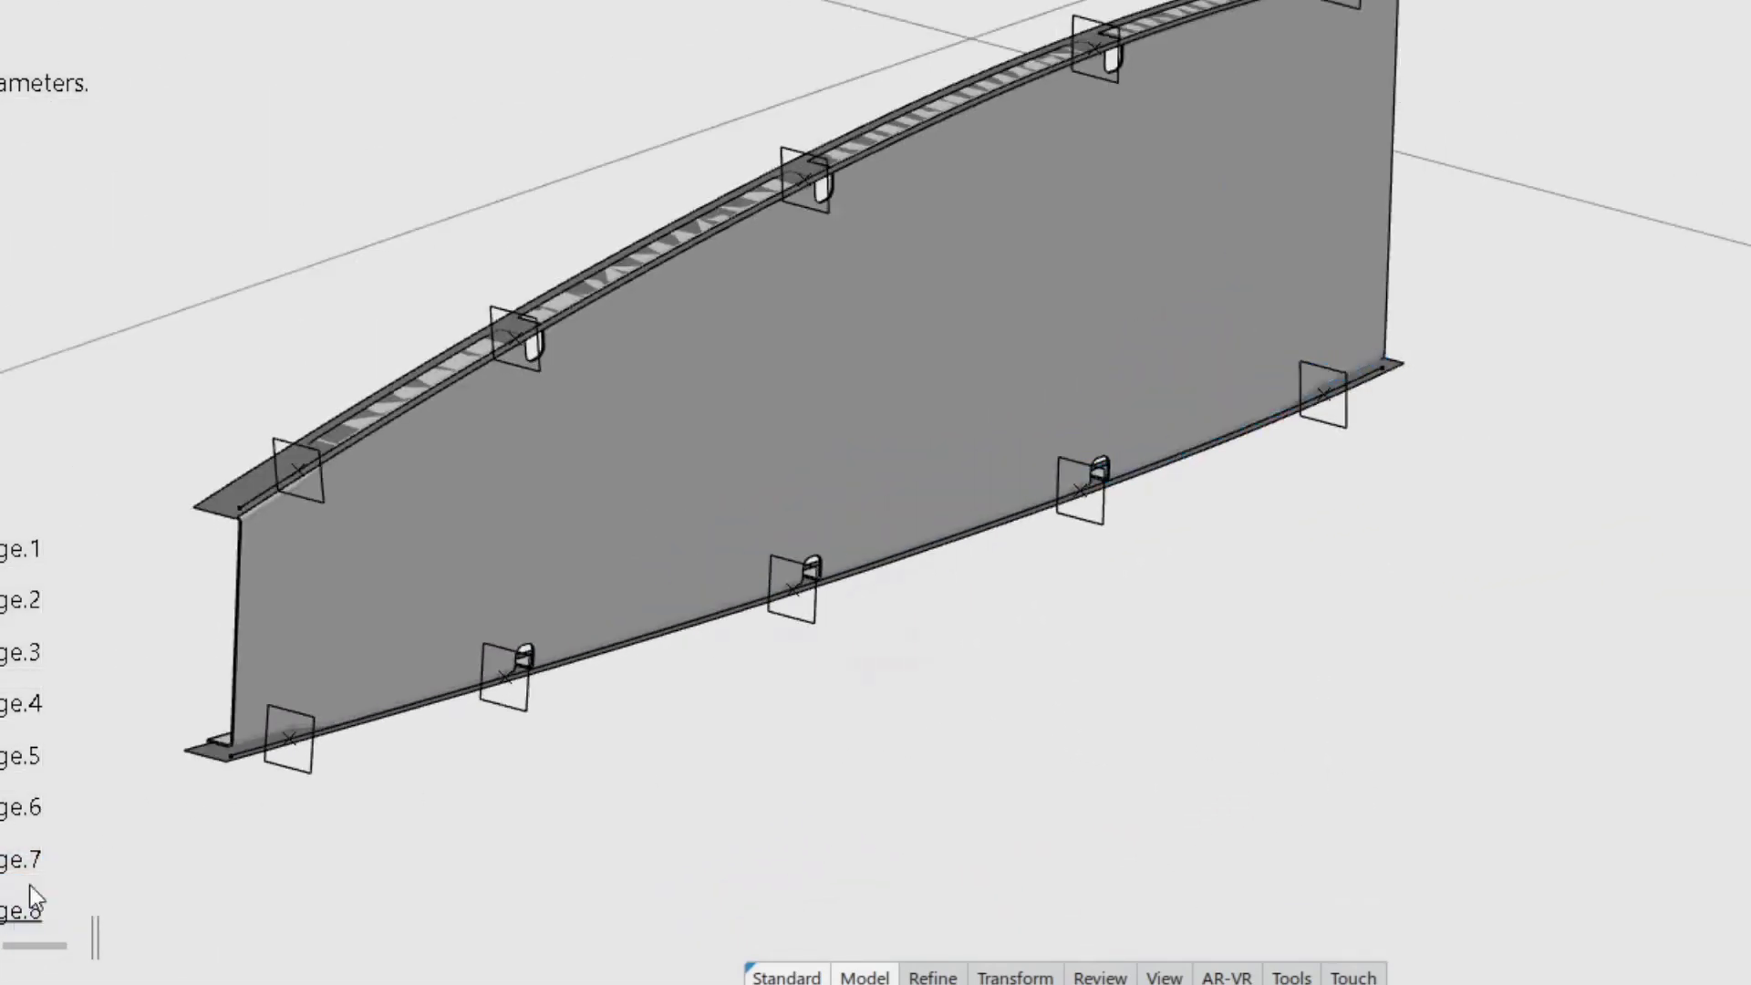
pyautogui.scroll(-5, 89, 835)
pyautogui.rightClick(50, 567)
pyautogui.click(37, 1)
pyautogui.moveTo(726, 495); pyautogui.dragTo(1342, 525, button='middle')
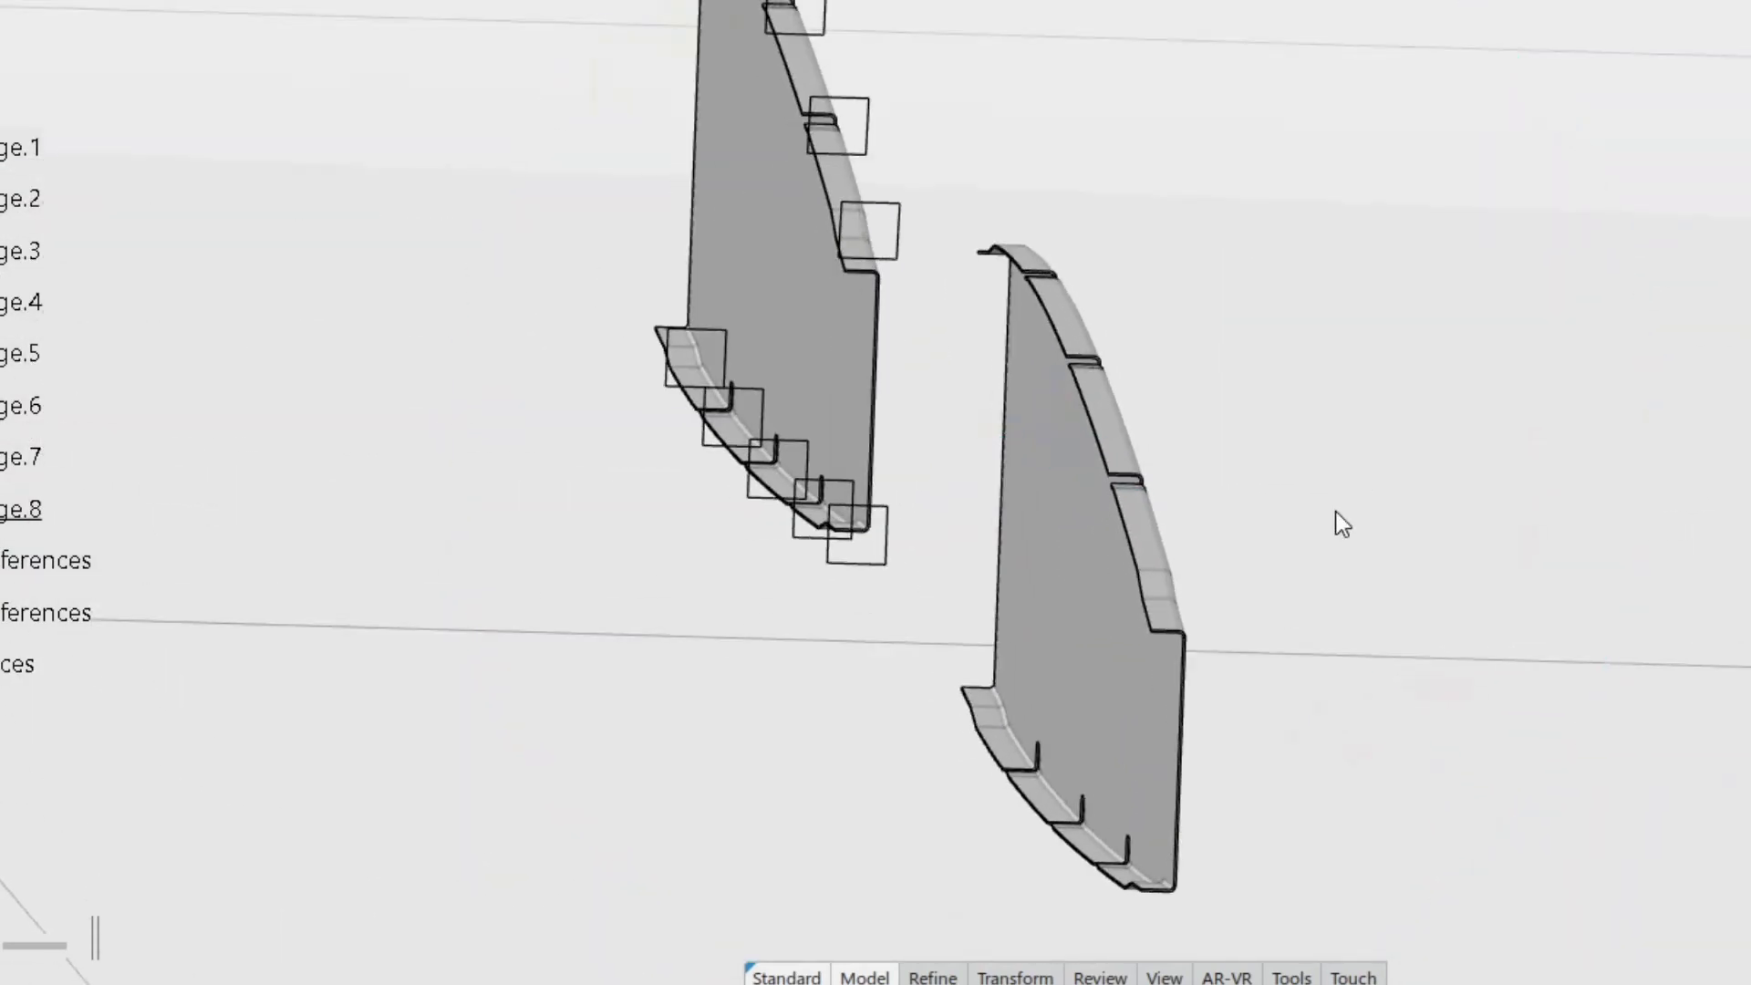
pyautogui.rightClick(45, 568)
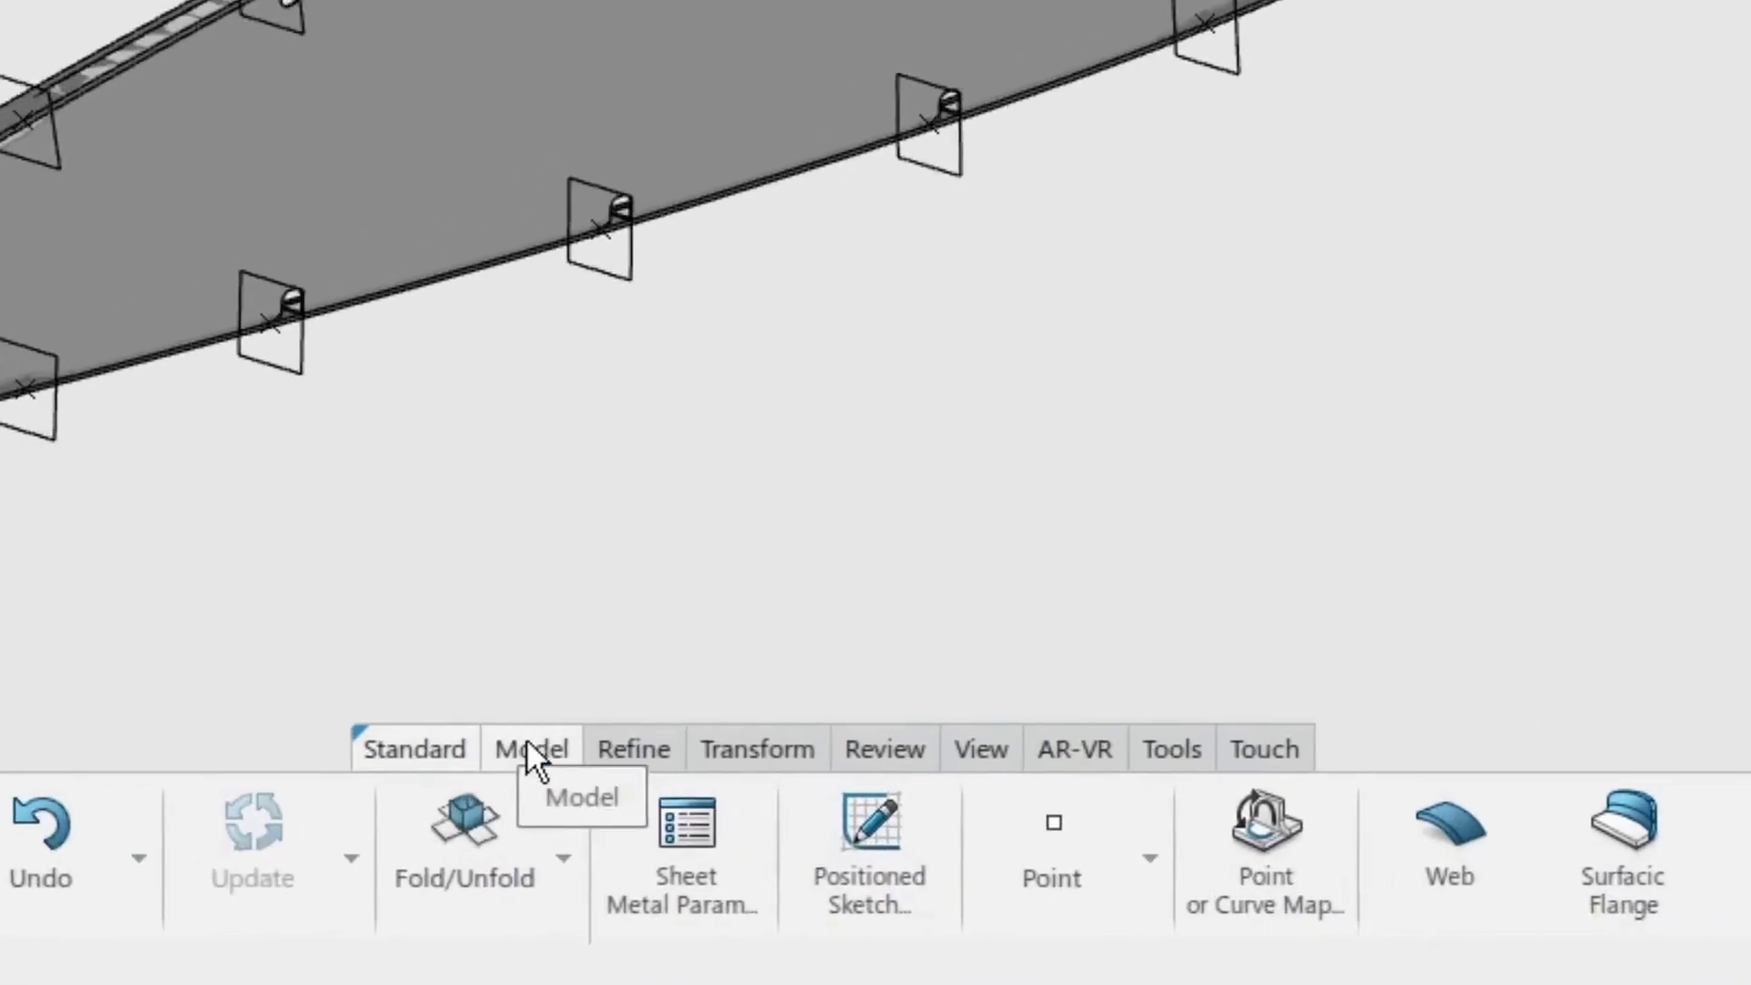
# Start a standard flange using the short vertical end edge of the web as its spine.
pyautogui.click(1343, 827)
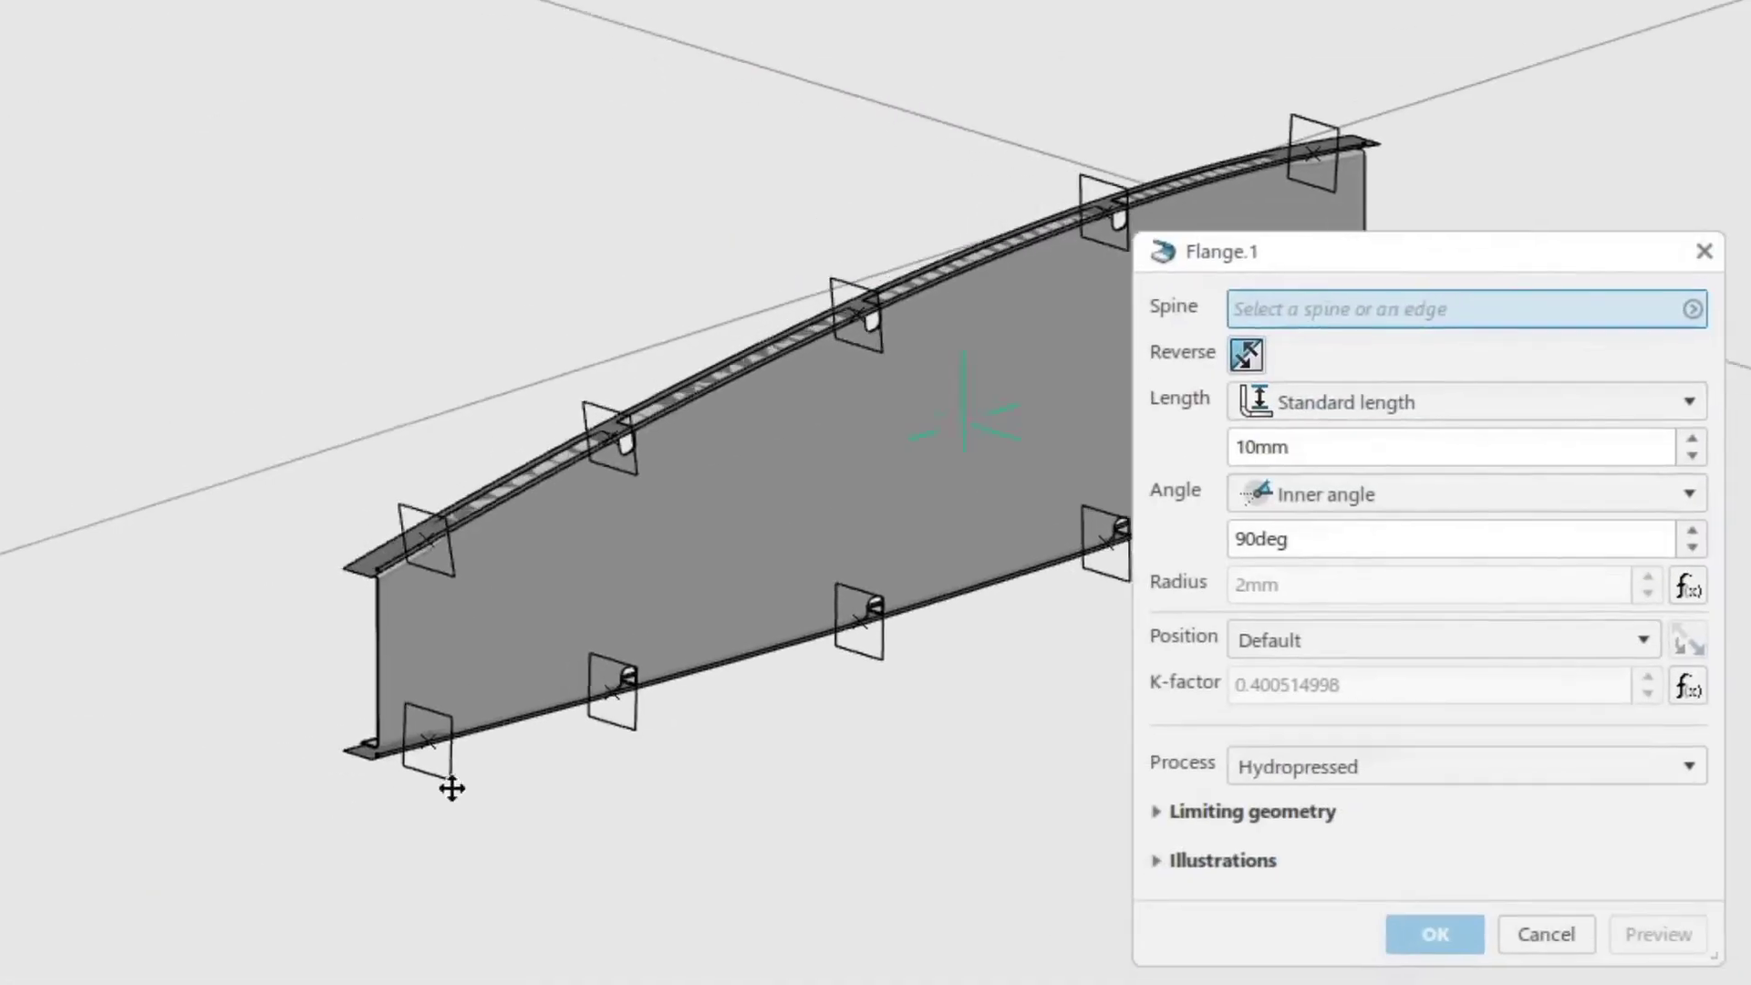
pyautogui.moveTo(452, 788); pyautogui.dragTo(785, 238, button='middle')
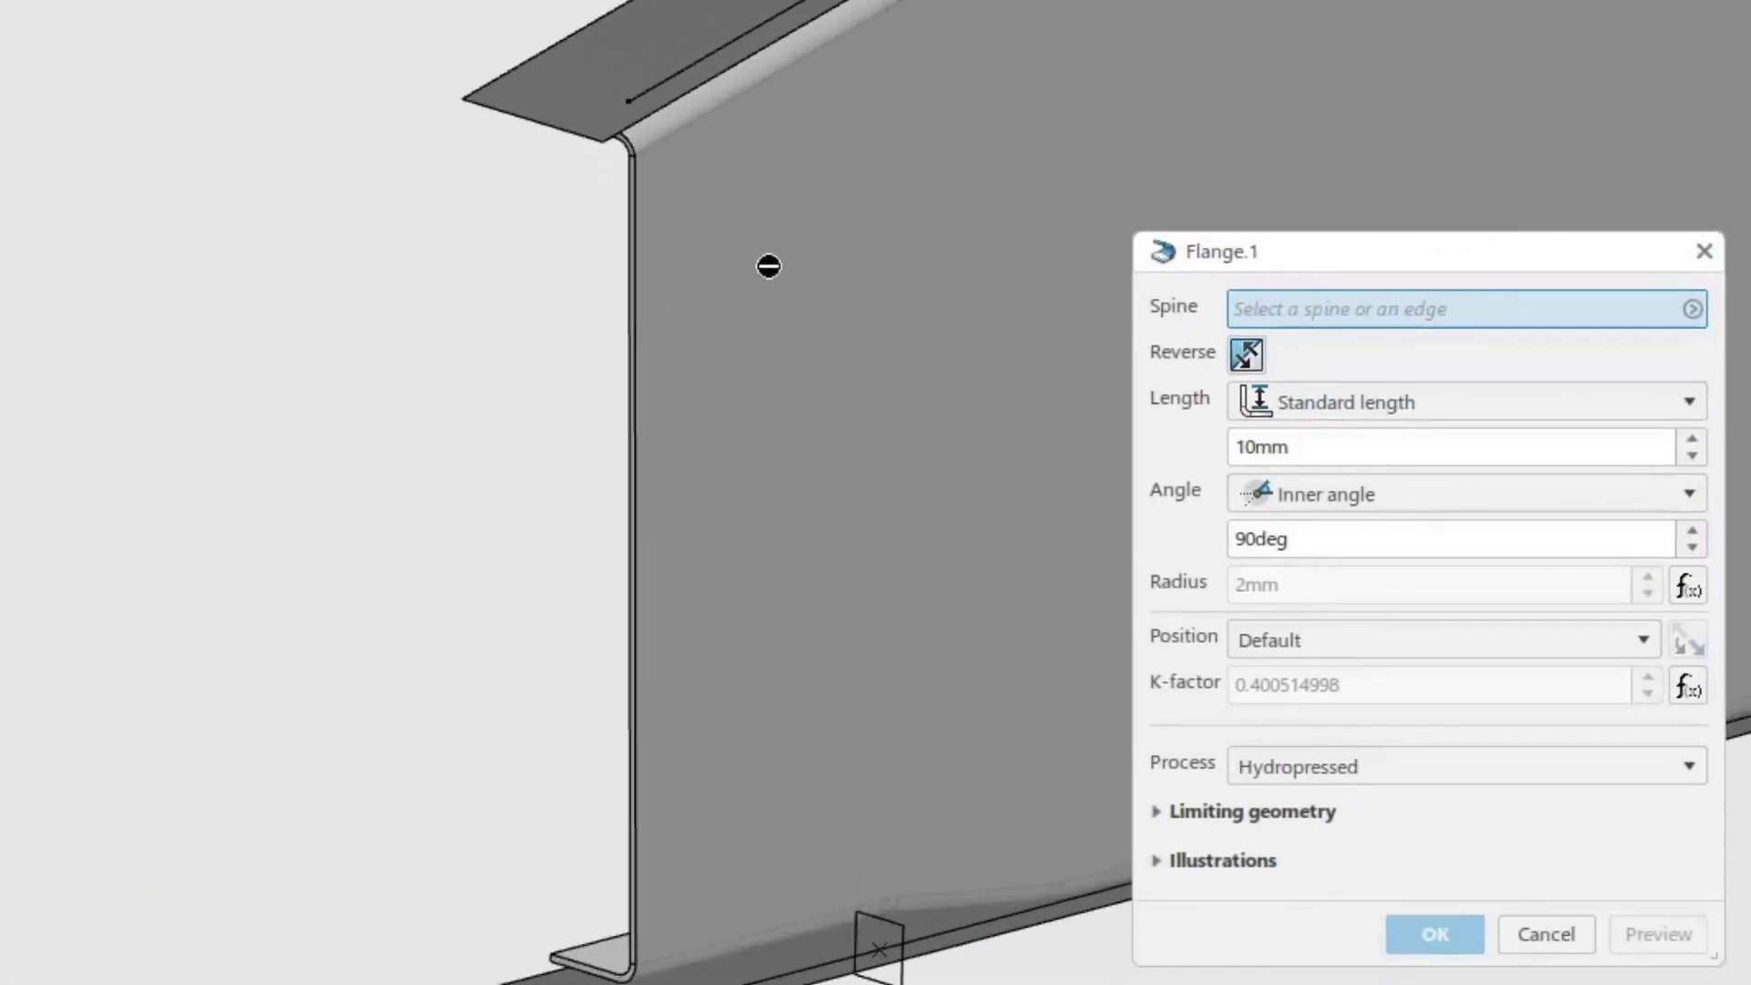
pyautogui.click(638, 422)
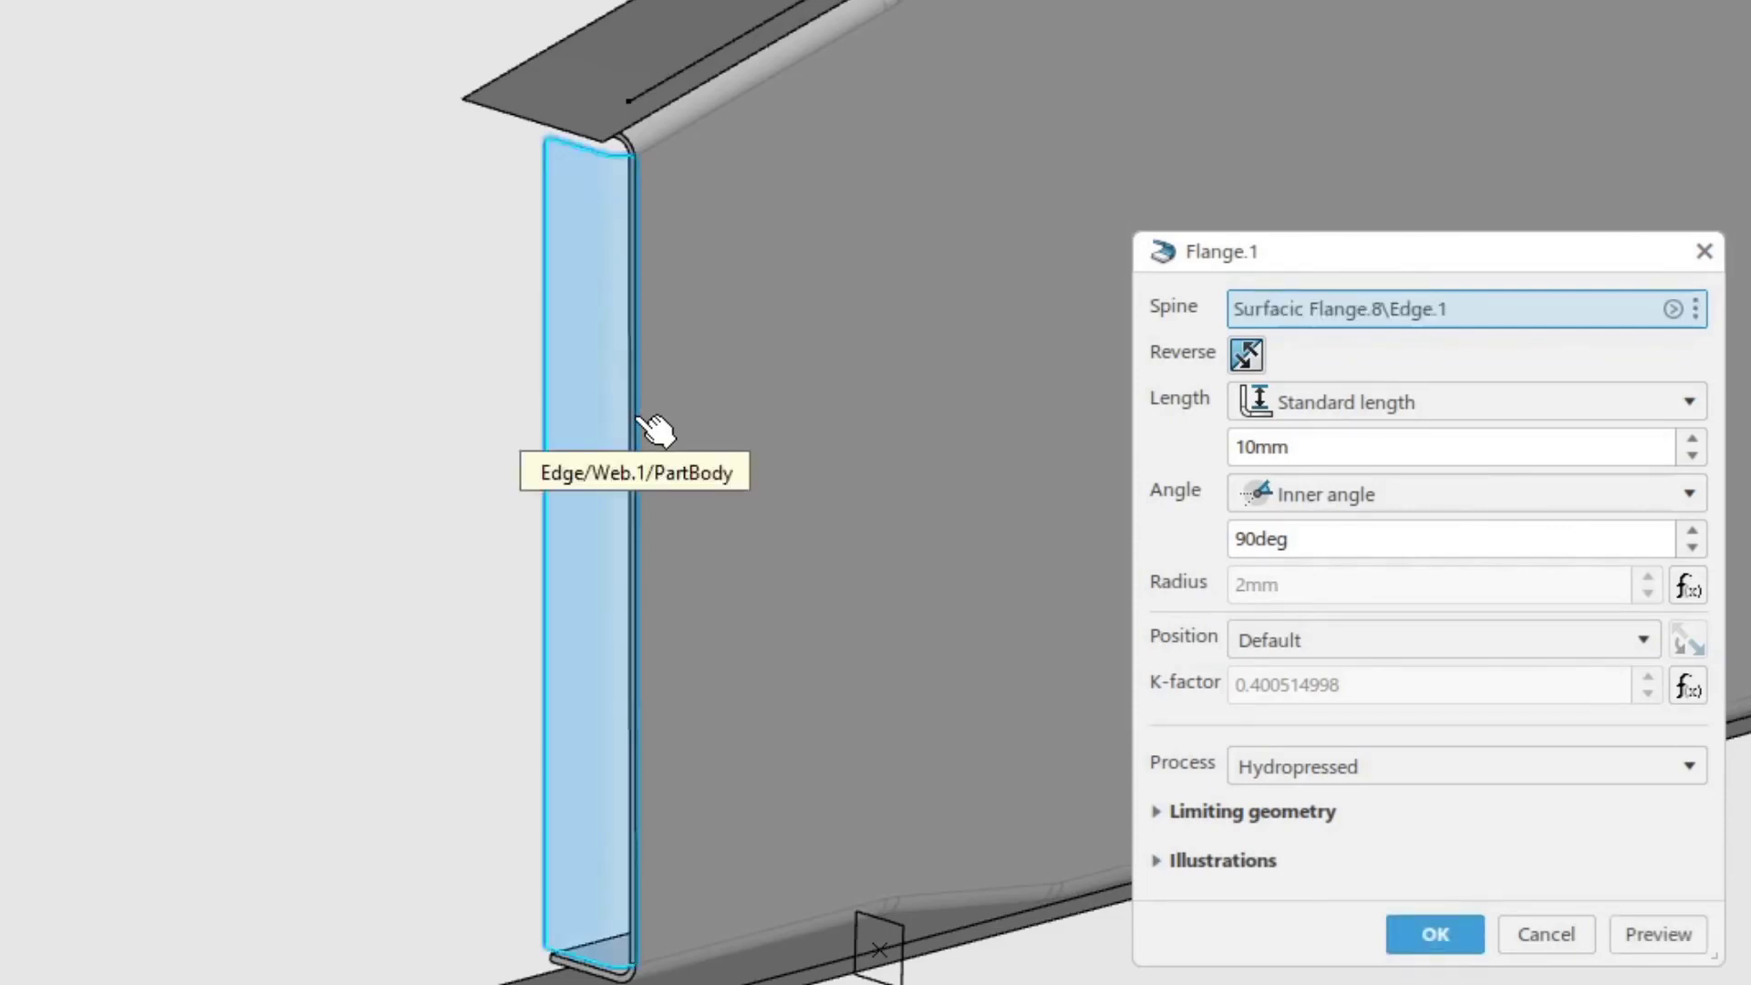
pyautogui.moveTo(793, 429); pyautogui.dragTo(911, 383, button='middle')
pyautogui.scroll(-2, 908, 393)
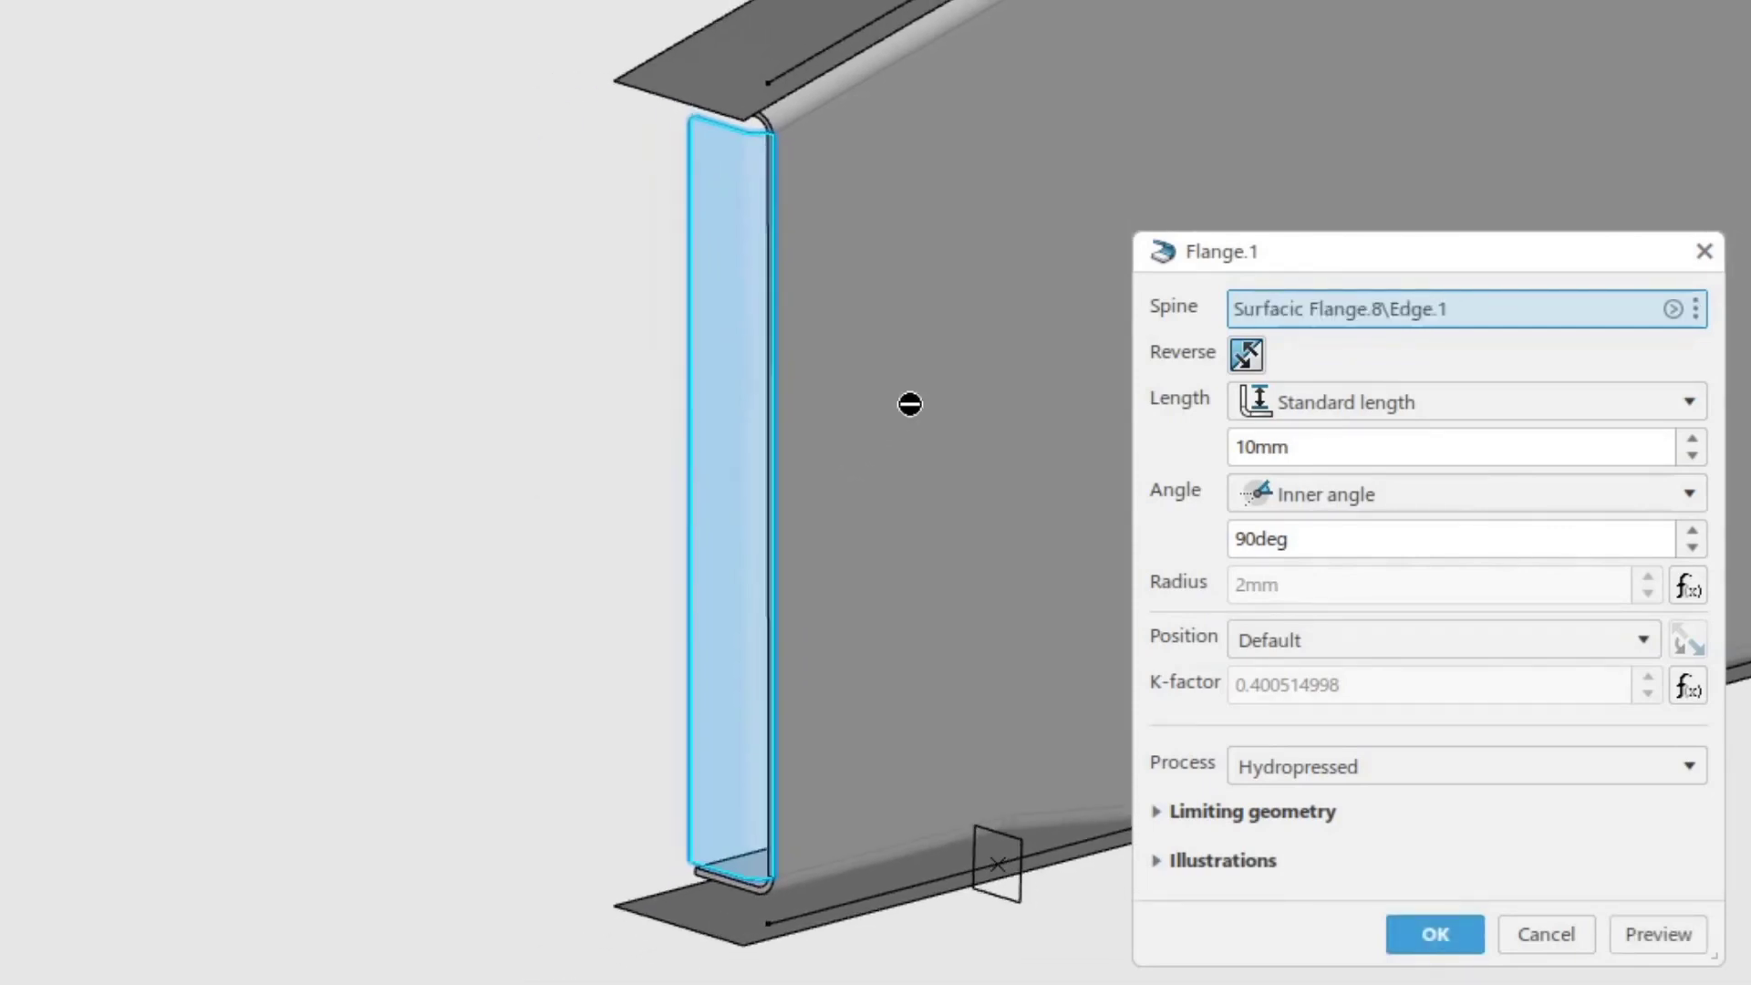
# Set the end flange to an outer length of 15 mm and create it at a 90° inner angle.
pyautogui.click(1385, 401)
pyautogui.click(1368, 528)
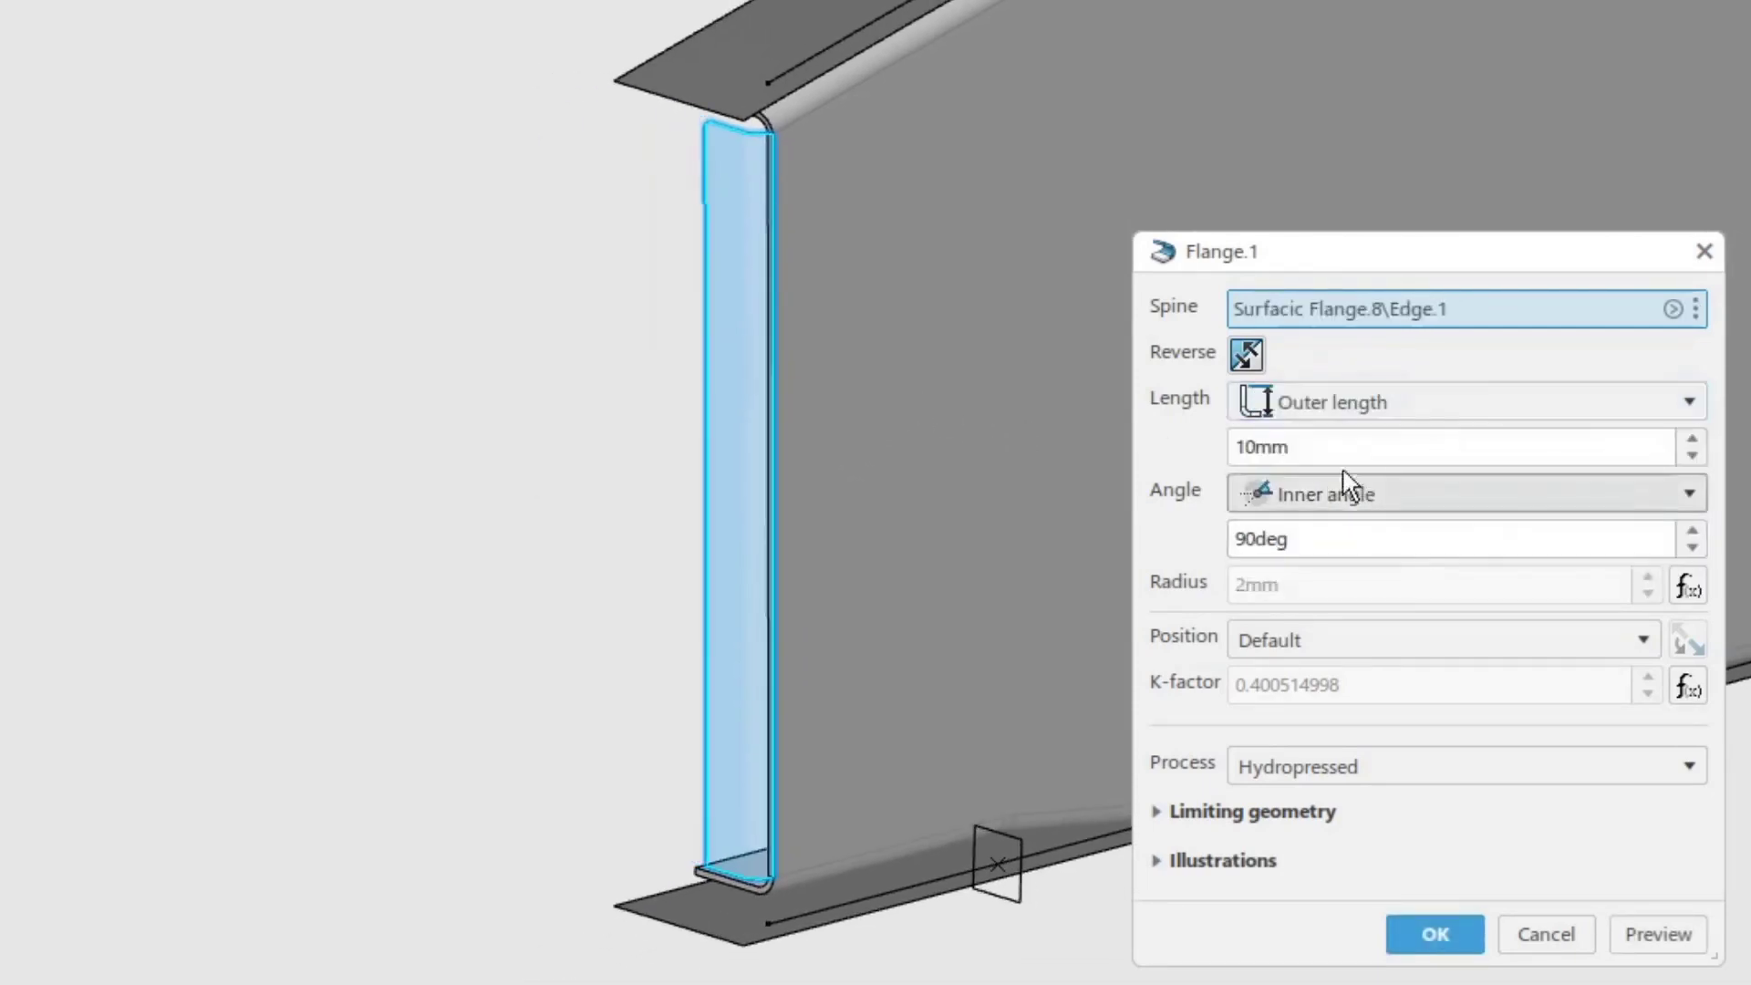
pyautogui.write('15')
pyautogui.press('Return')
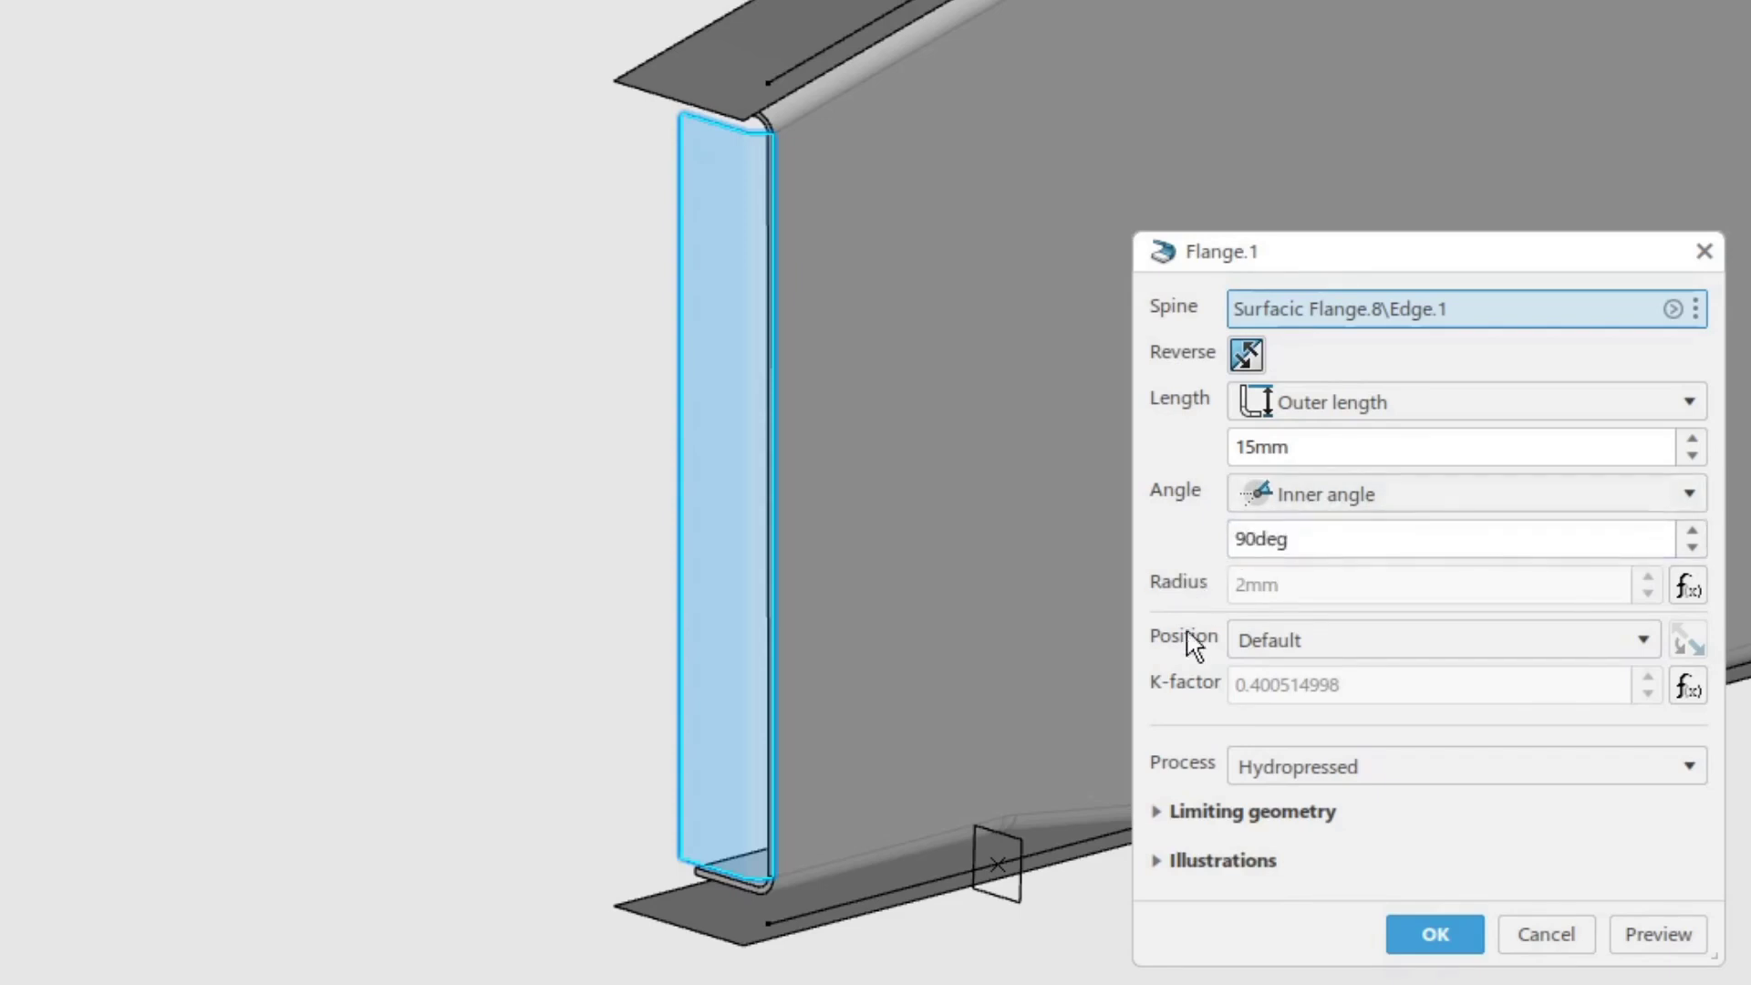
pyautogui.moveTo(865, 386); pyautogui.dragTo(949, 425, button='middle')
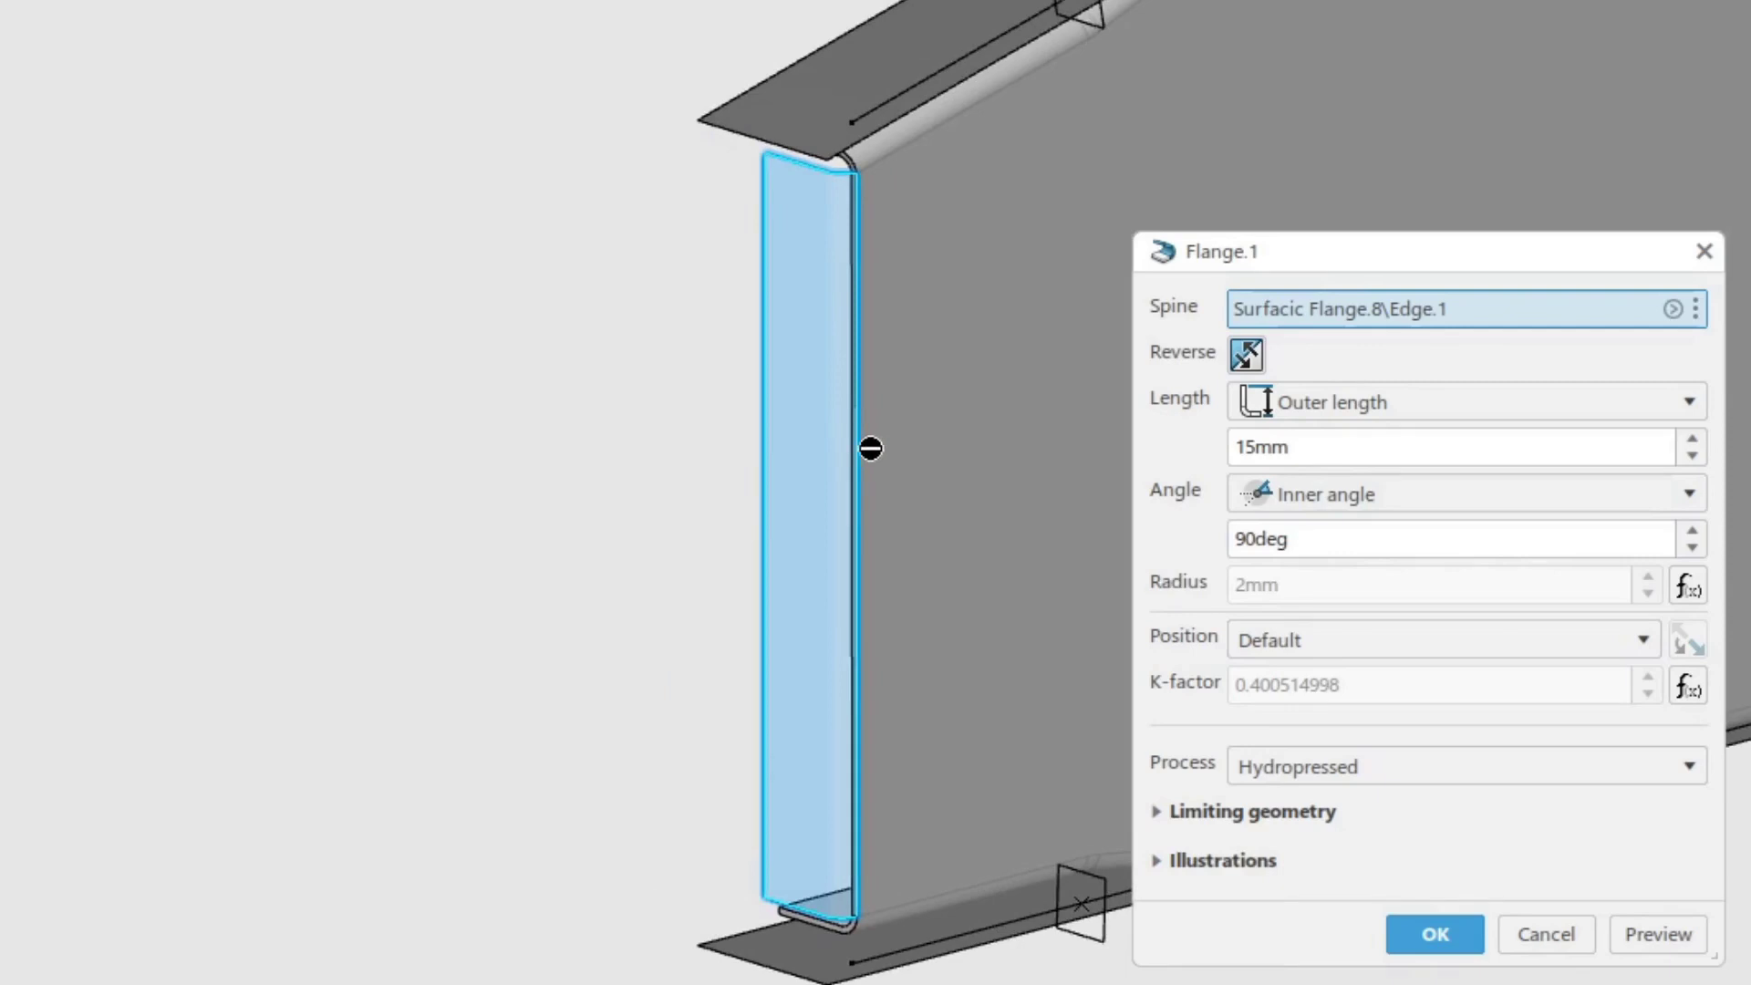
pyautogui.click(1246, 352)
pyautogui.click(1247, 352)
pyautogui.moveTo(1009, 428); pyautogui.dragTo(930, 434, button='middle')
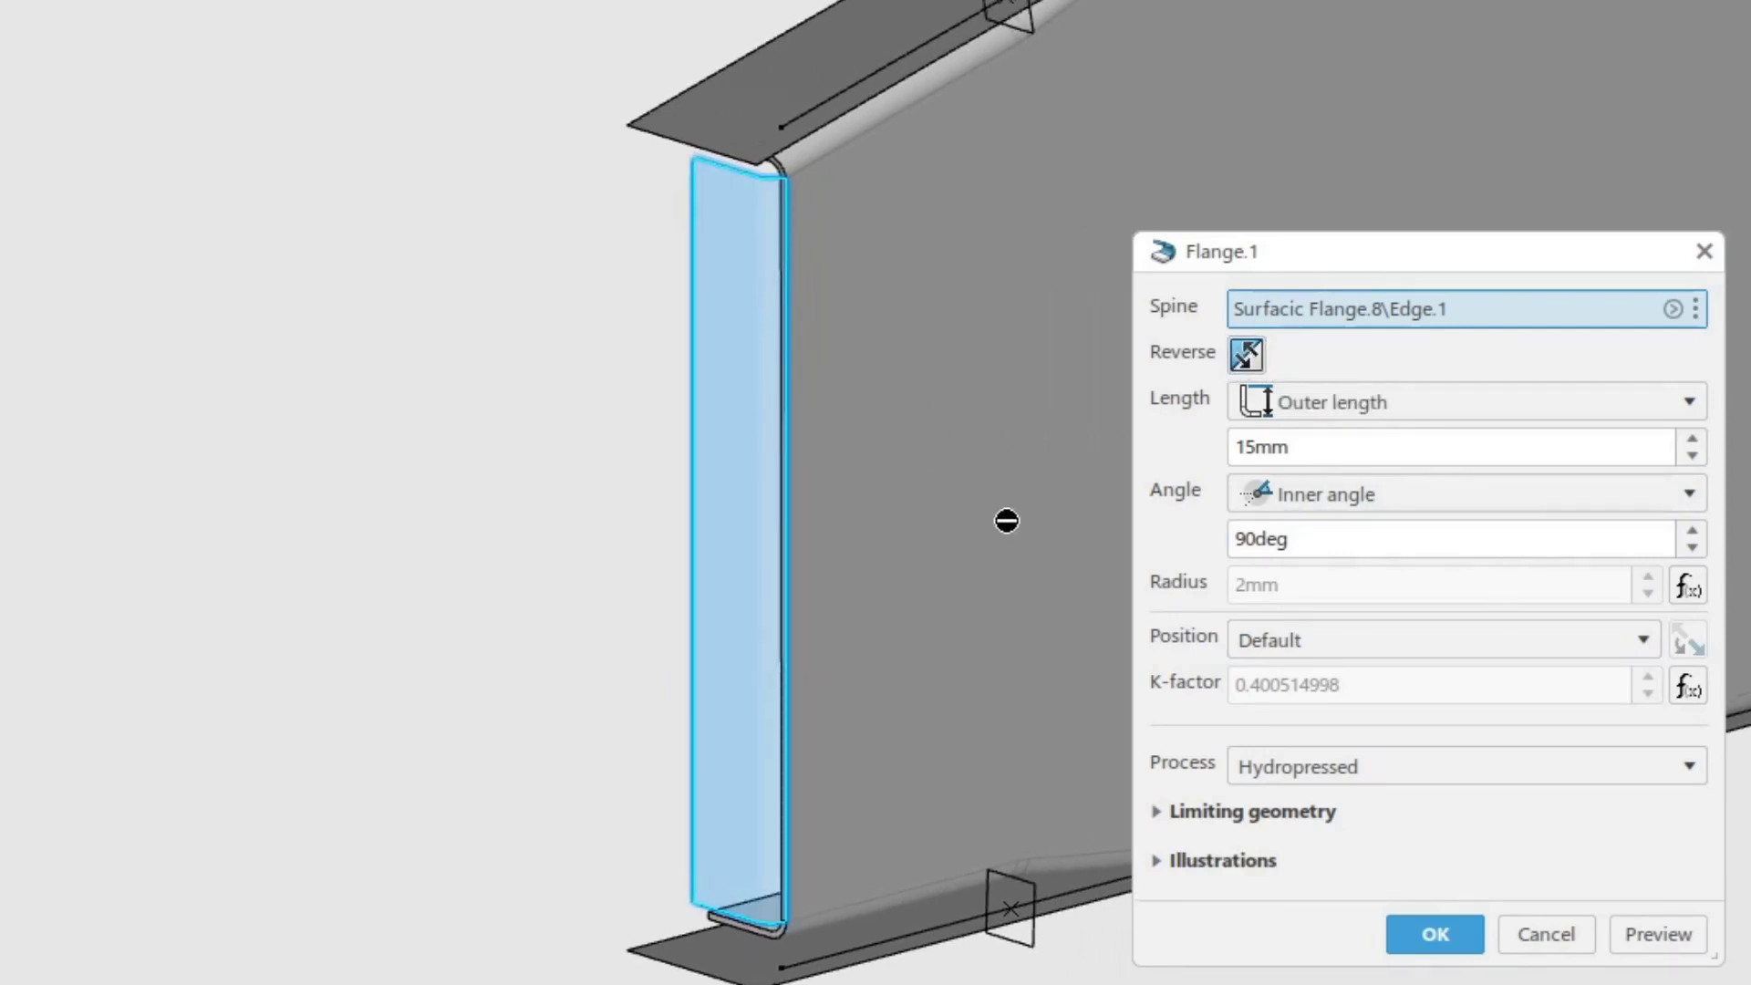
pyautogui.click(1440, 931)
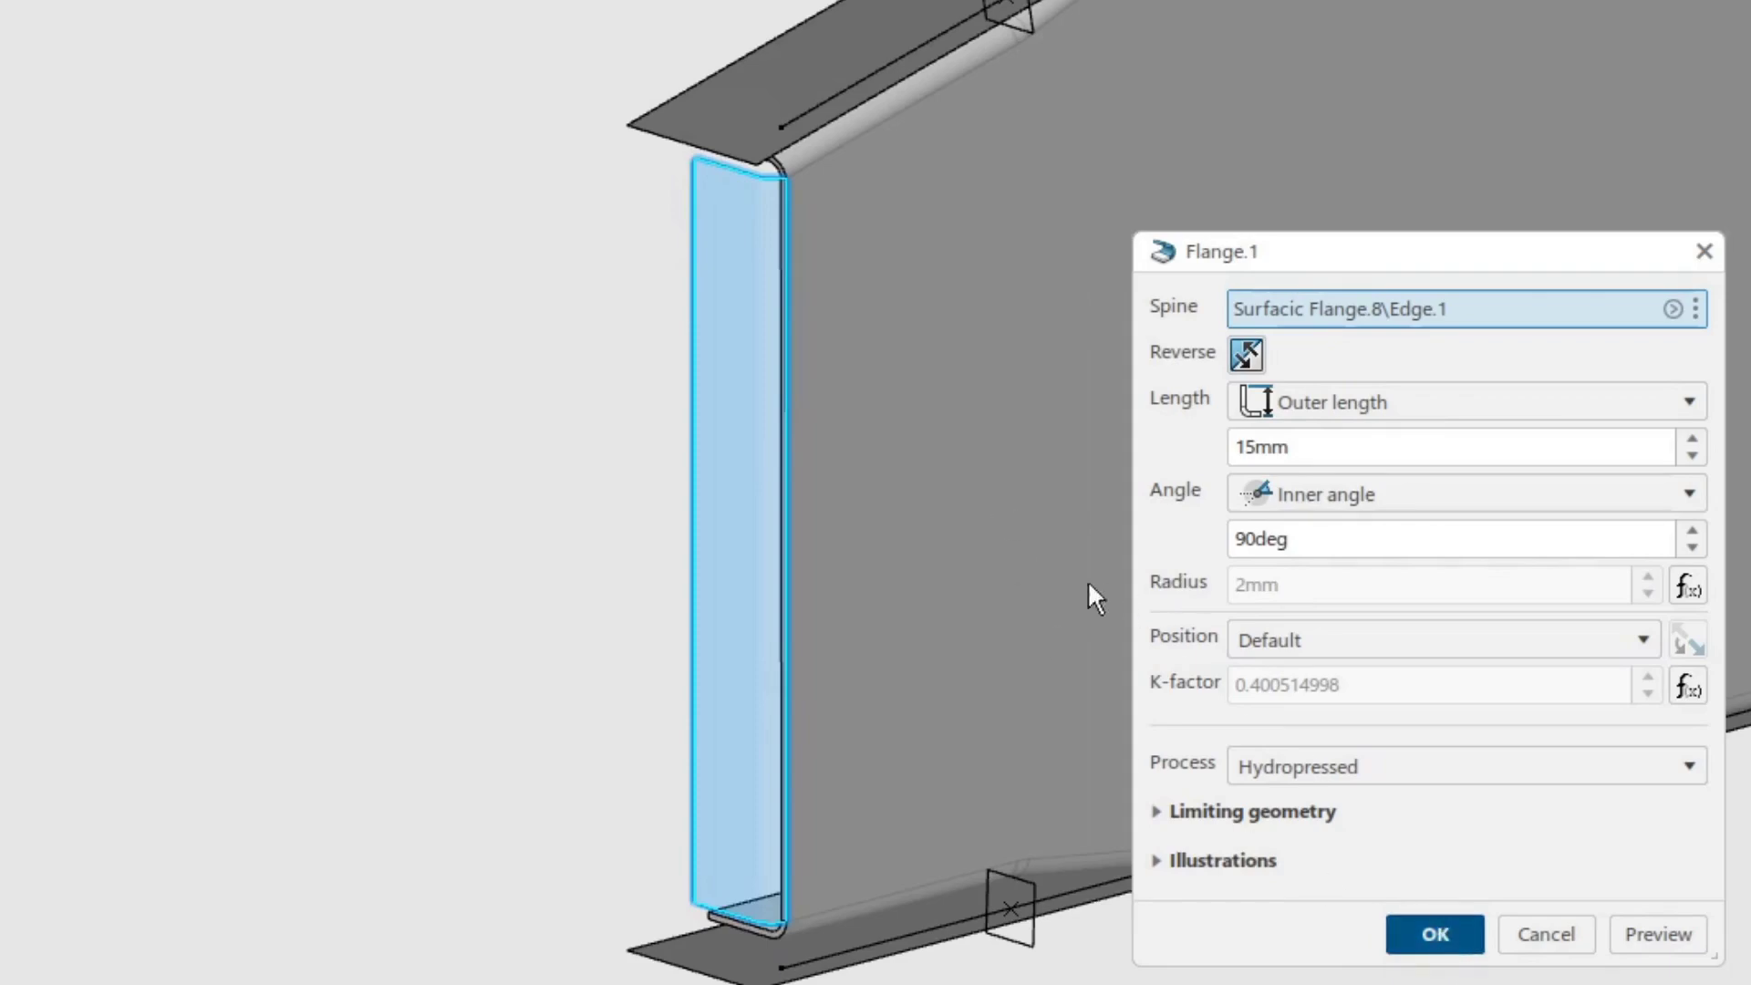
# Create a second flange on the web's opposite vertical end edge with 15 mm outer length and a 97.57° inner angle.
pyautogui.moveTo(1619, 456); pyautogui.dragTo(1047, 912, button='middle')
pyautogui.moveTo(1750, 18); pyautogui.dragTo(974, 232, button='middle')
pyautogui.click(1470, 465)
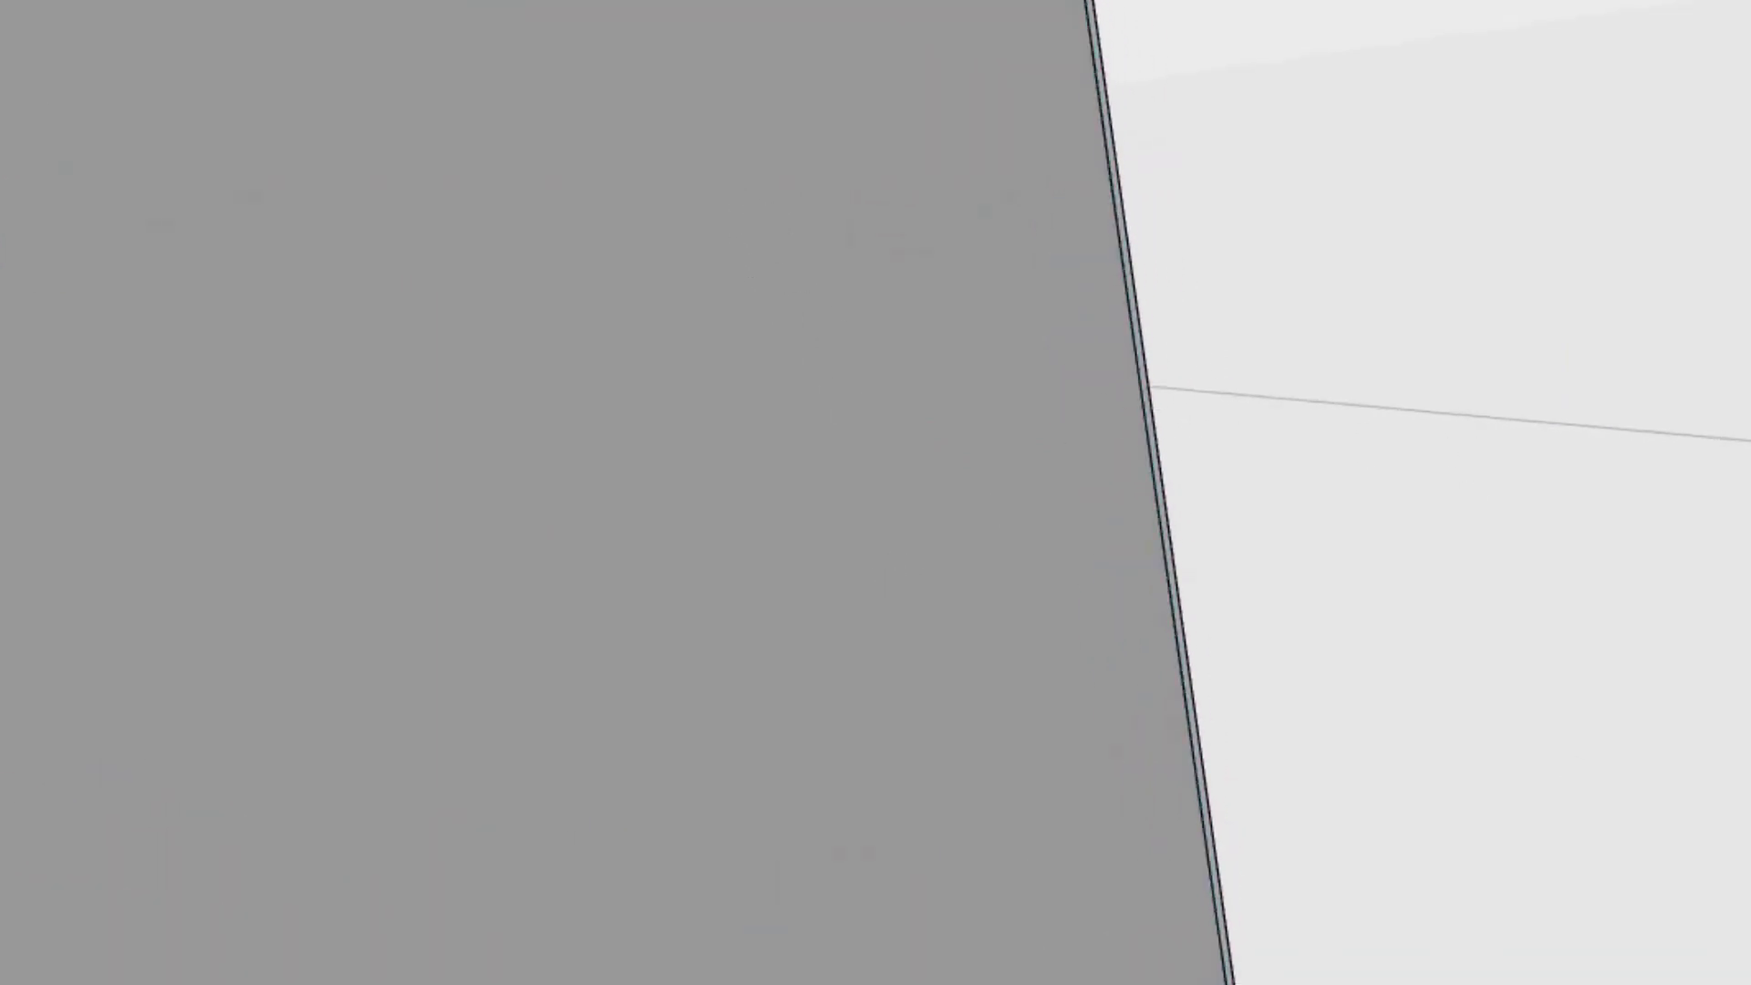
pyautogui.moveTo(1048, 438); pyautogui.dragTo(704, 363, button='middle')
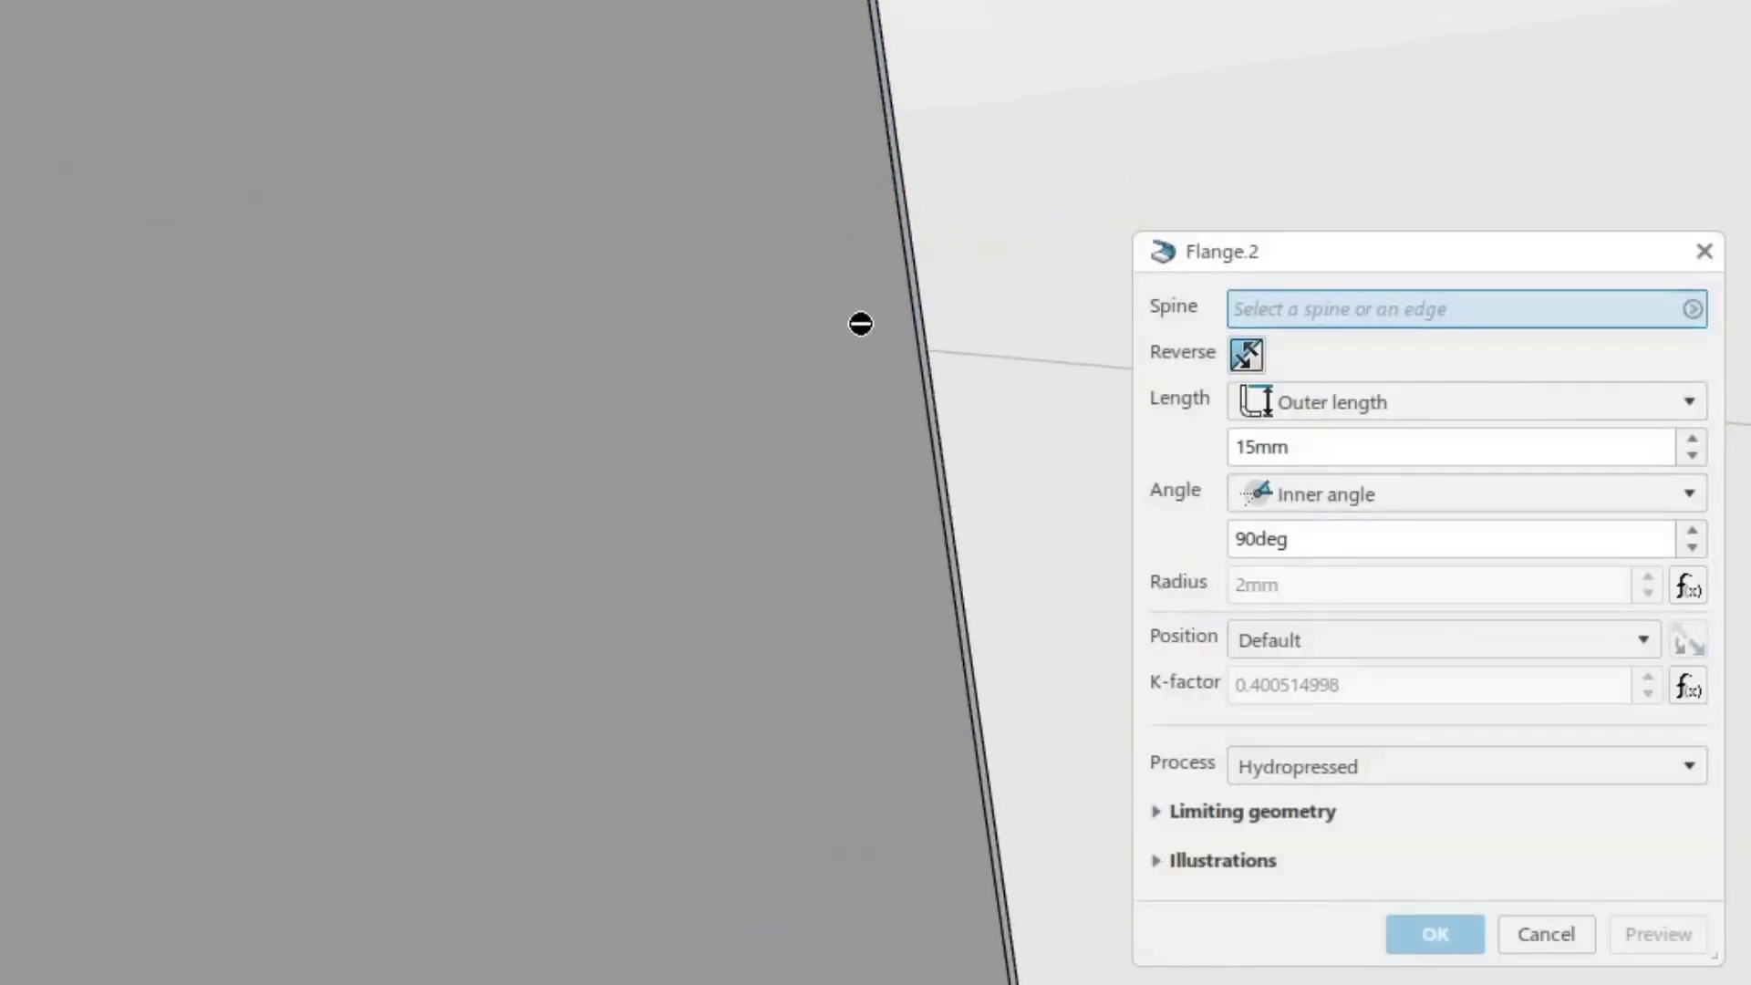
pyautogui.click(935, 325)
pyautogui.moveTo(1016, 352); pyautogui.dragTo(827, 570, button='middle')
pyautogui.moveTo(1298, 552); pyautogui.dragTo(1198, 558)
pyautogui.write('97.57')
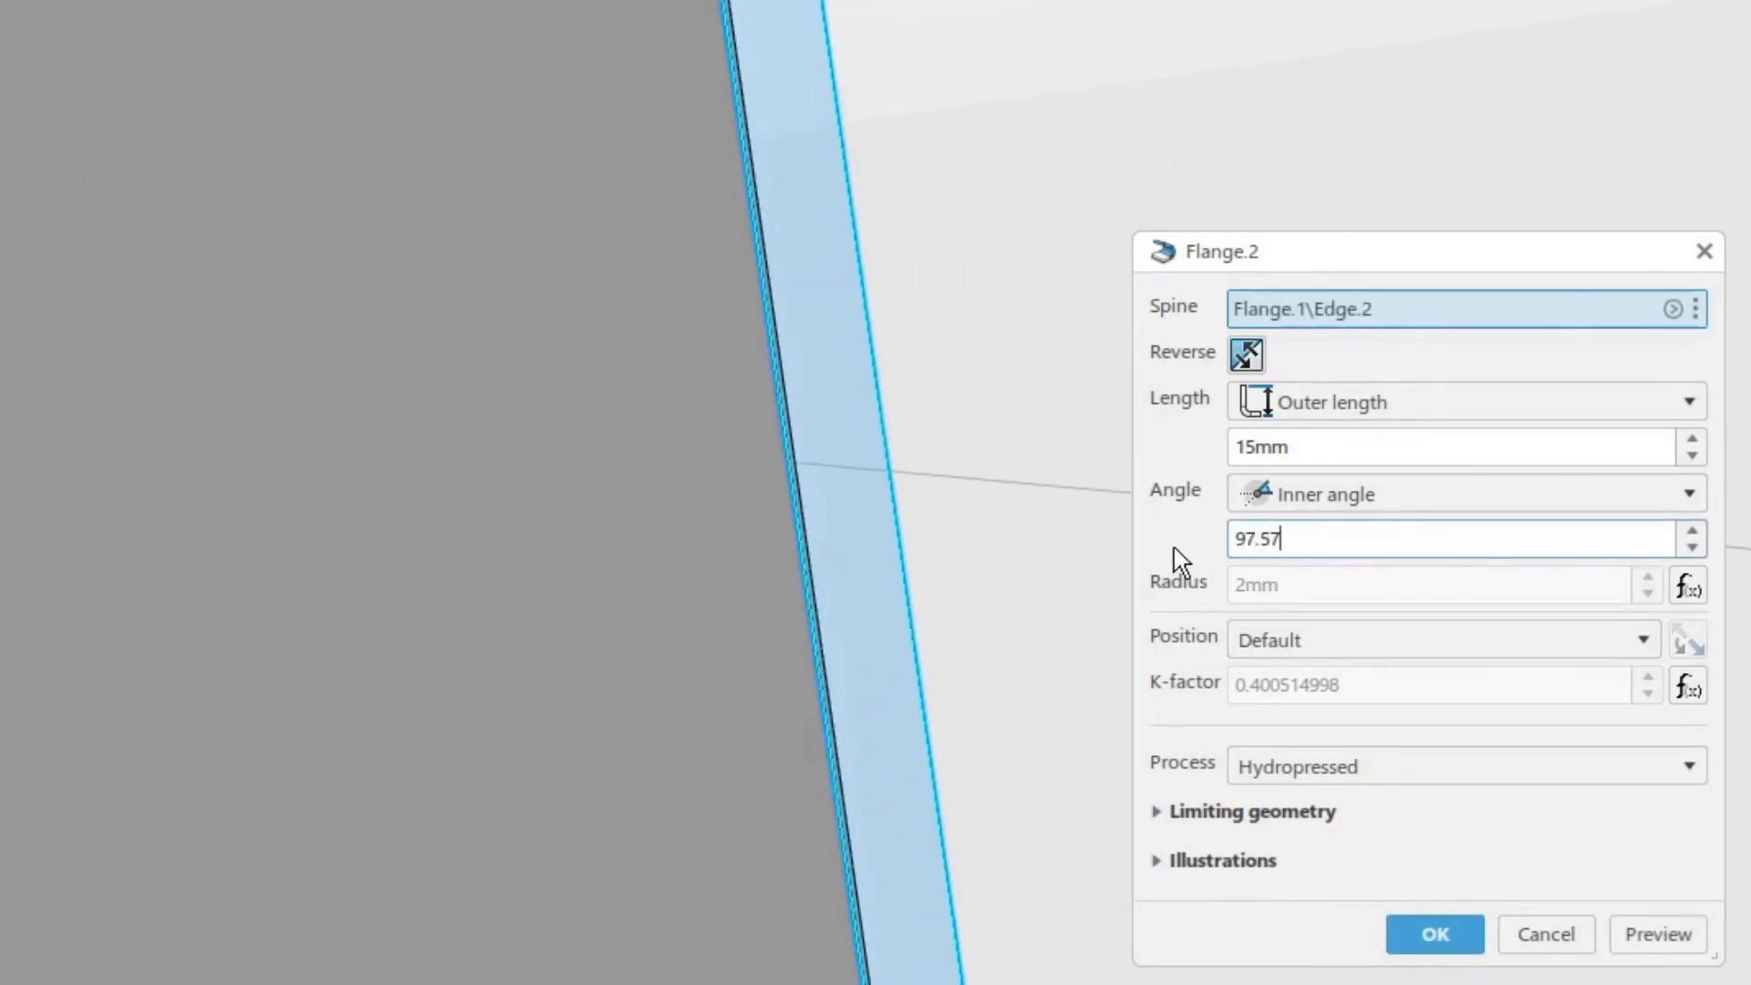
pyautogui.press('Return')
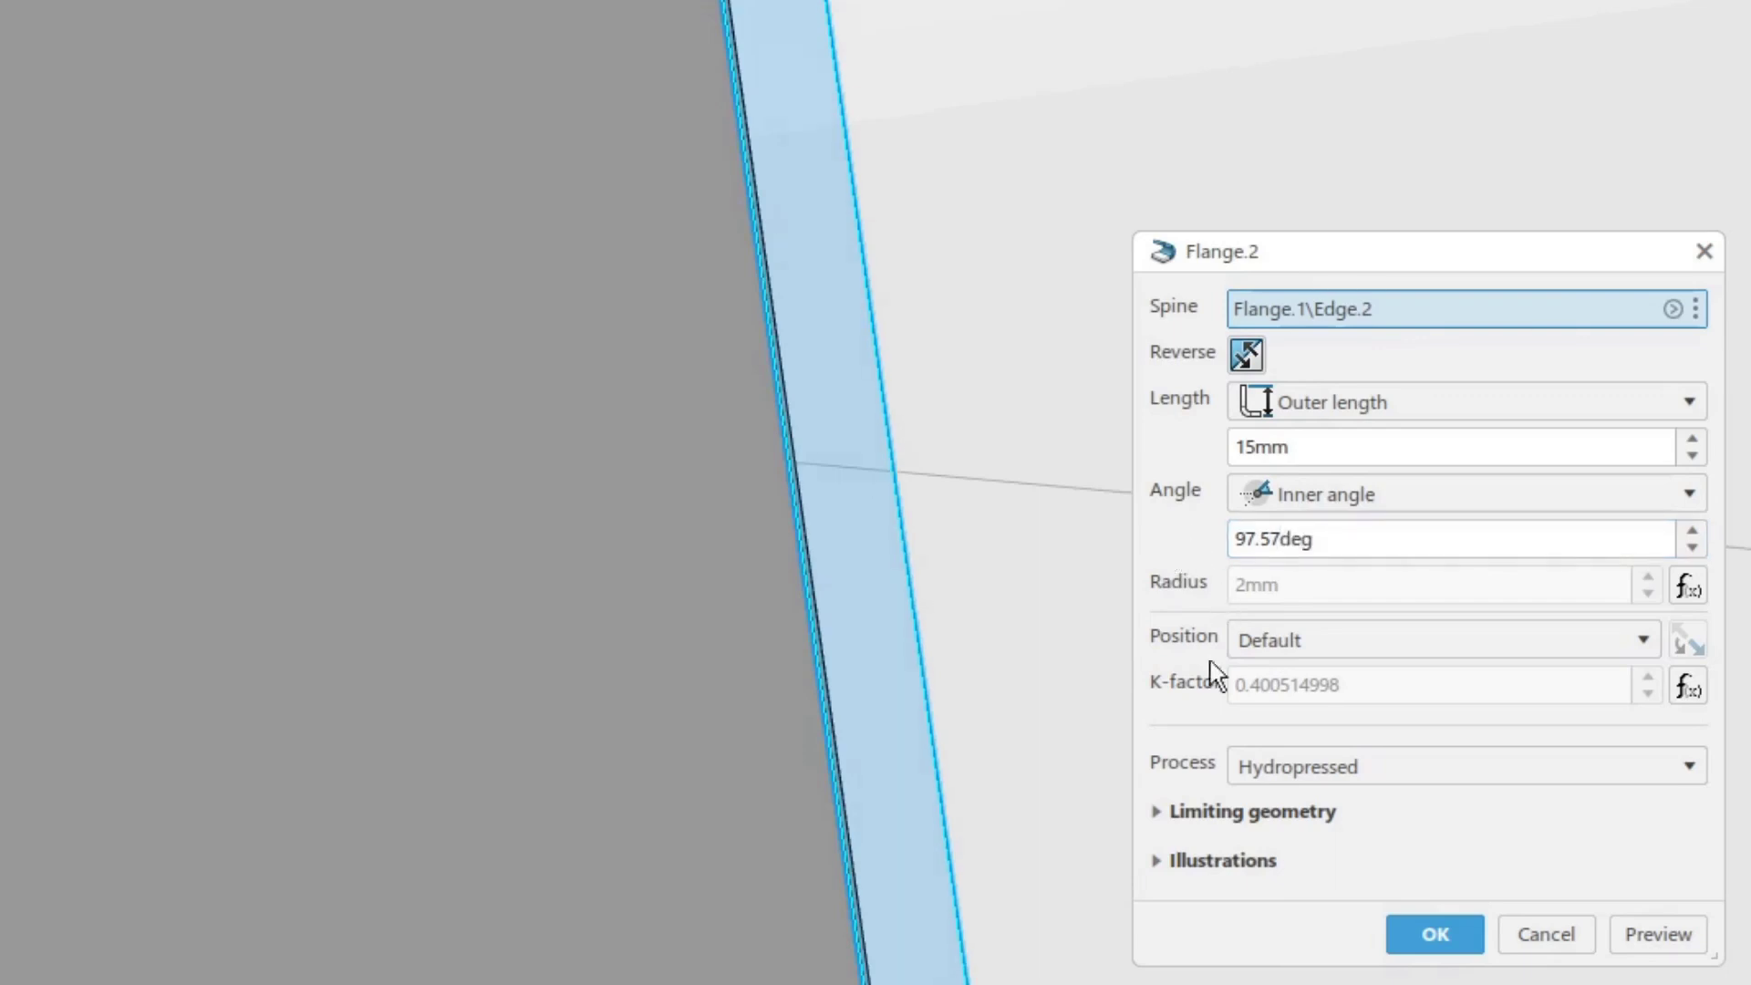
pyautogui.click(1651, 937)
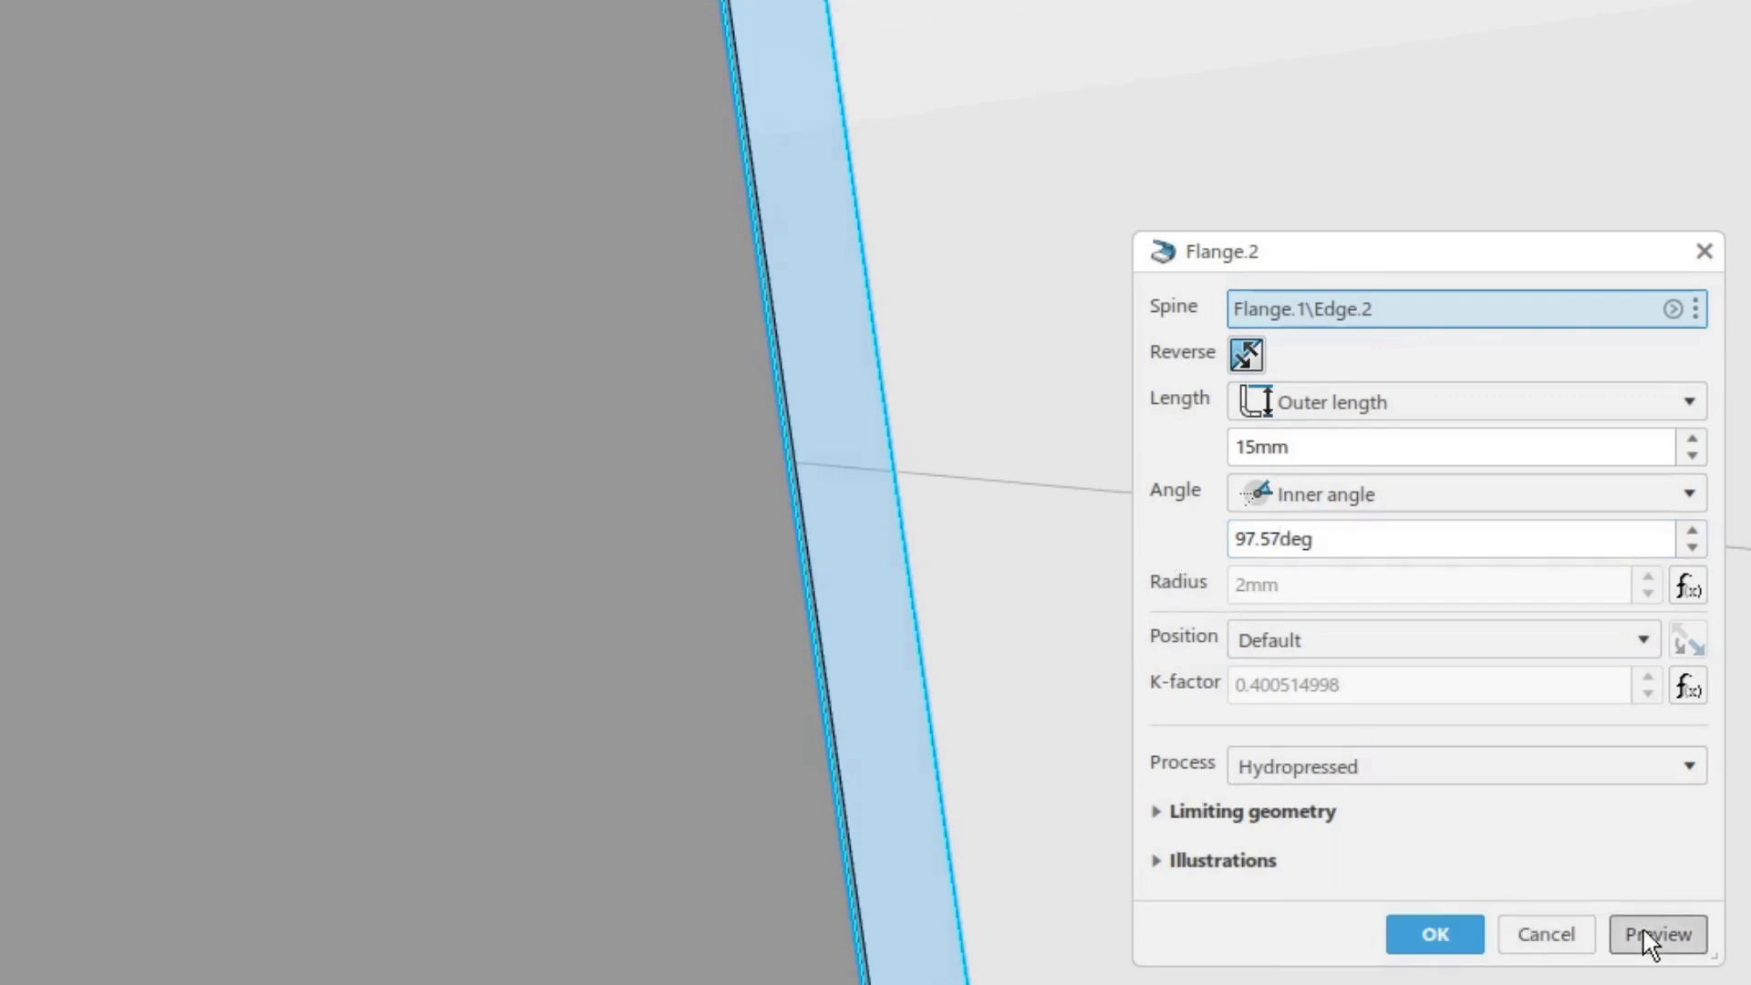
pyautogui.click(1434, 934)
# Hide the Main Feature References set to expose the rib's upper corner, and bring up the refining commands.
pyautogui.moveTo(916, 616); pyautogui.dragTo(1136, 558, button='middle')
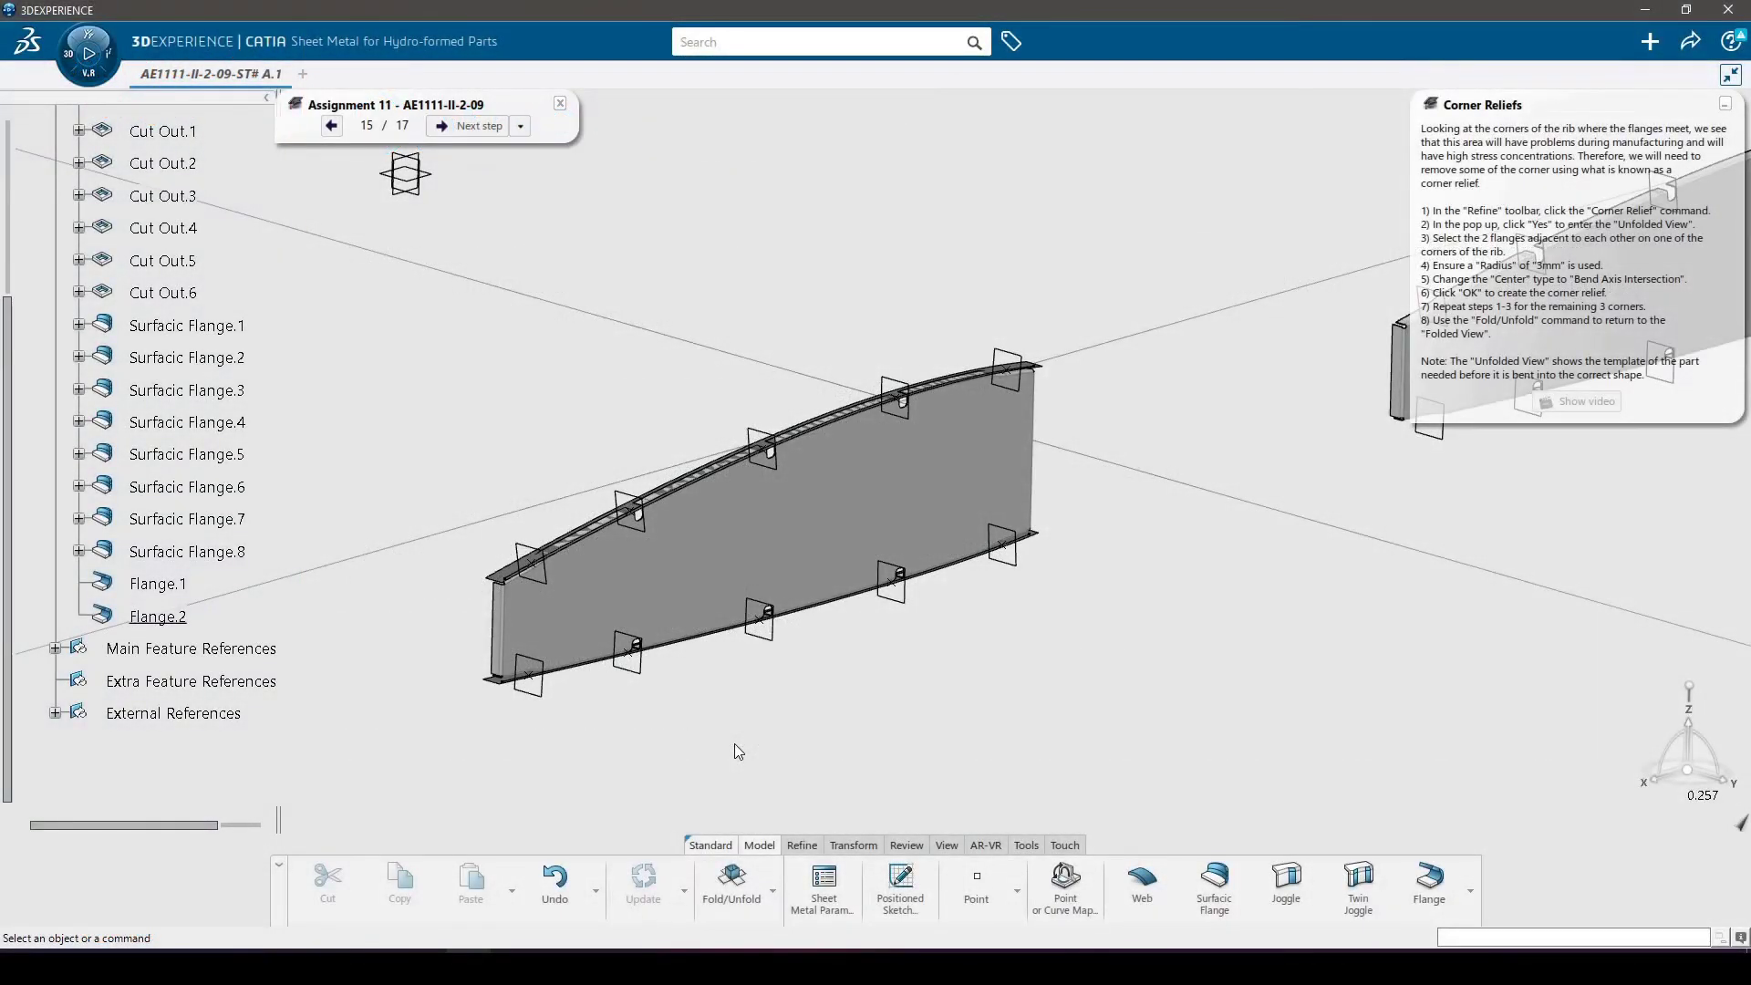
pyautogui.moveTo(514, 720); pyautogui.dragTo(775, 502, button='middle')
pyautogui.rightClick(210, 648)
pyautogui.click(351, 219)
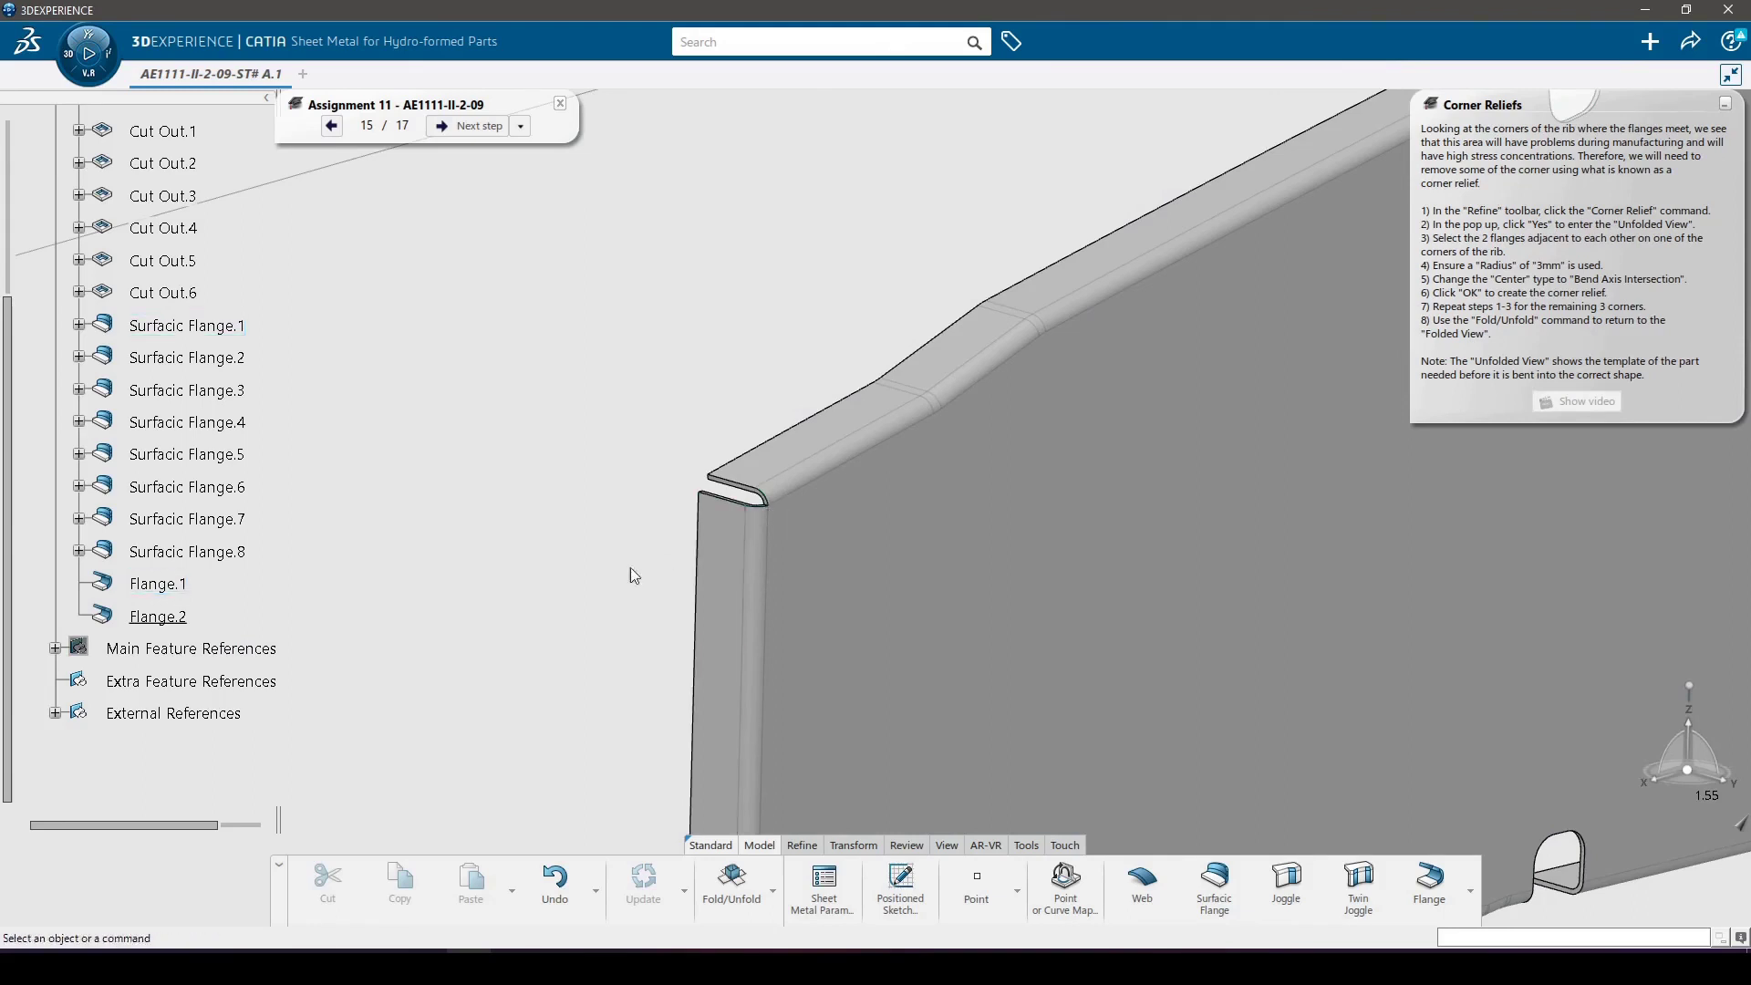
pyautogui.moveTo(907, 629); pyautogui.dragTo(770, 645, button='middle')
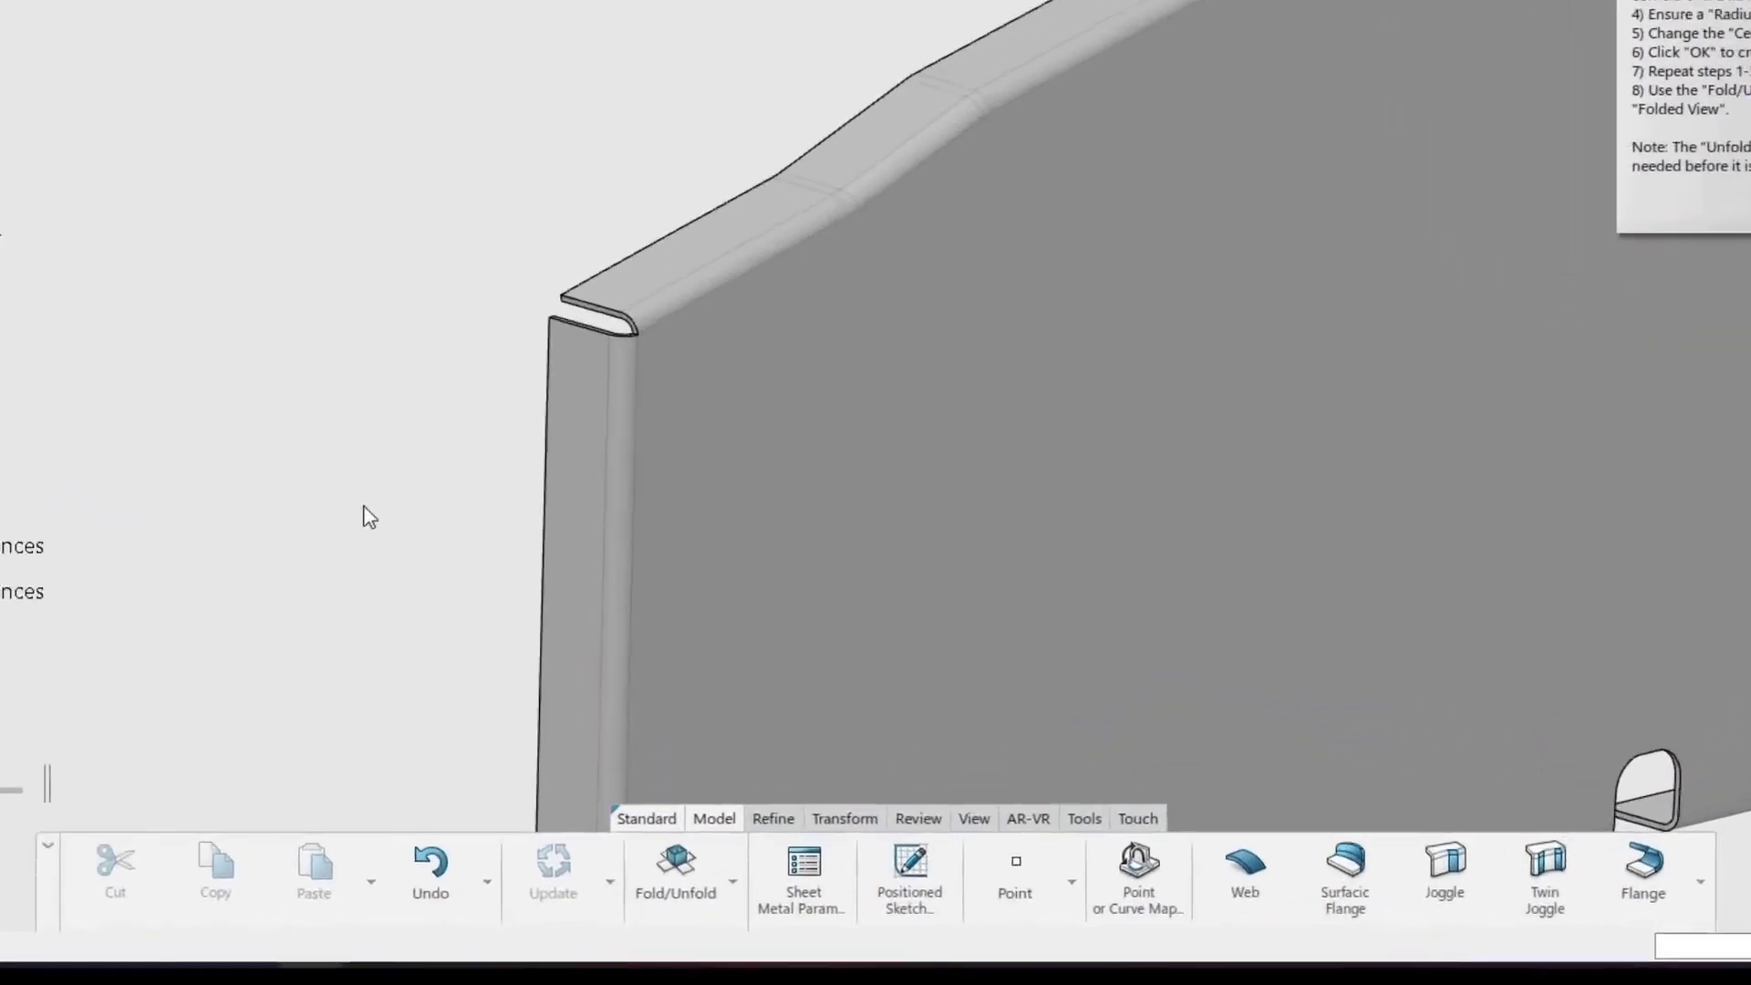
pyautogui.click(717, 754)
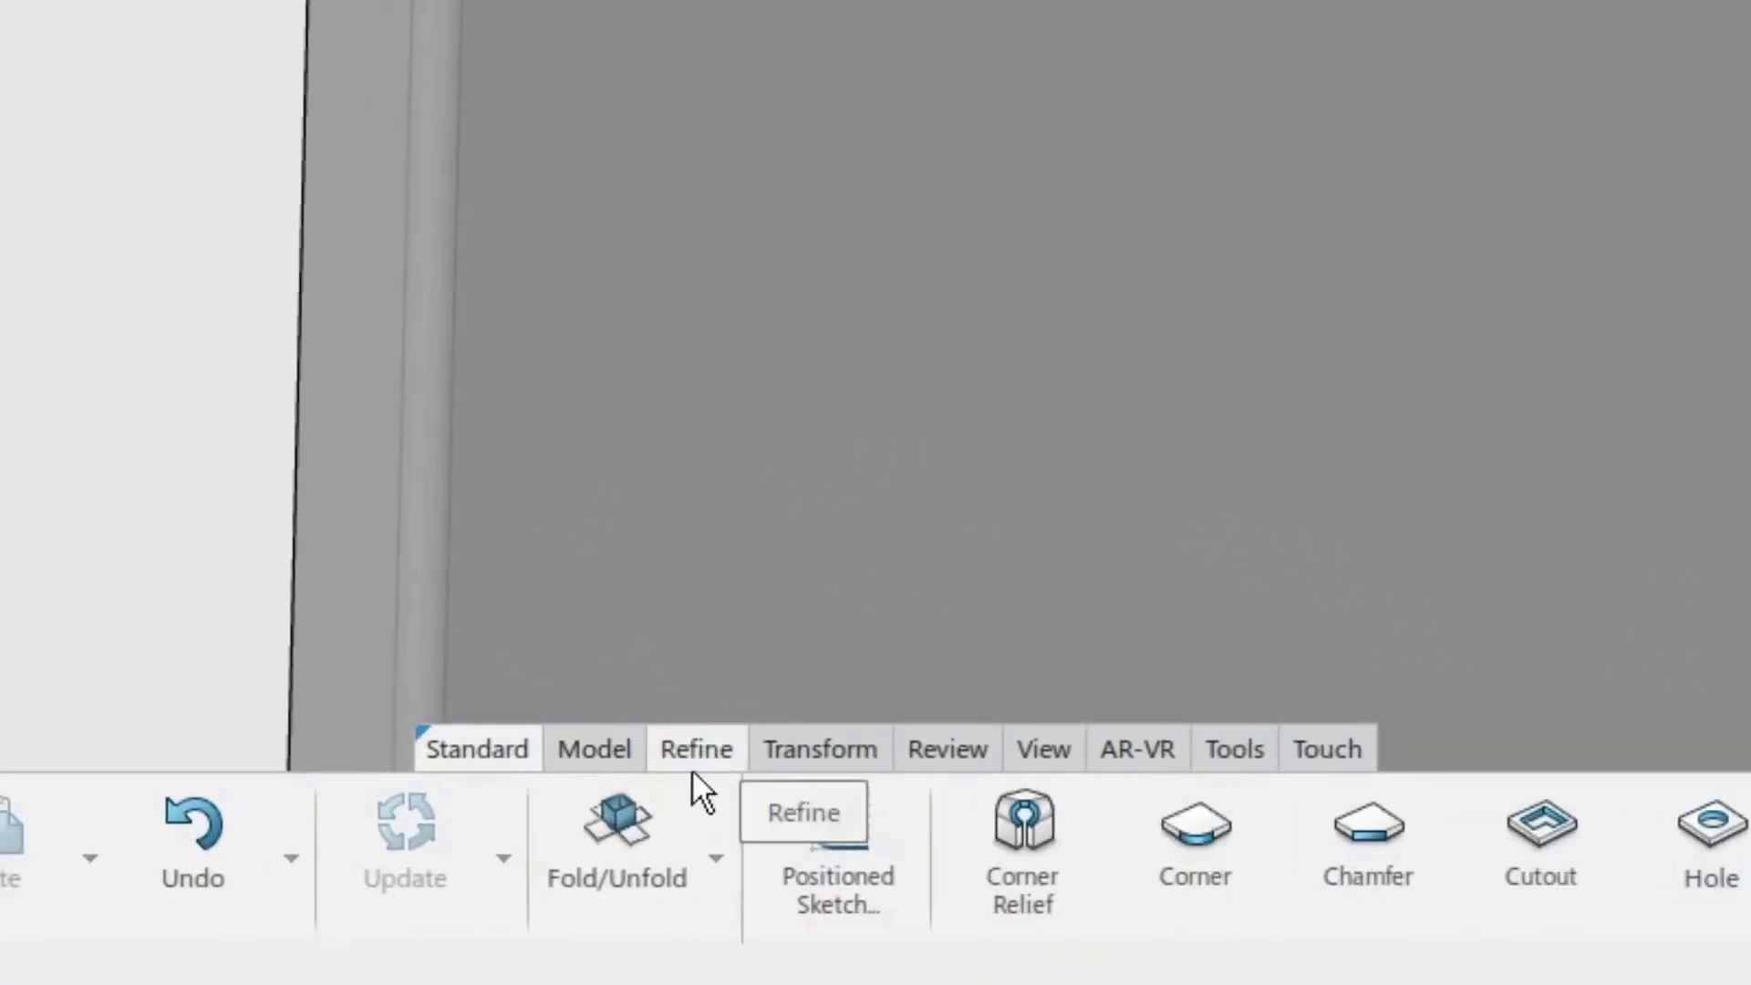
# Create a 3 mm circular corner relief between the upper surfacic flange and the short-end flange, centred on the bend axis intersection in the unfolded view.
pyautogui.click(1026, 850)
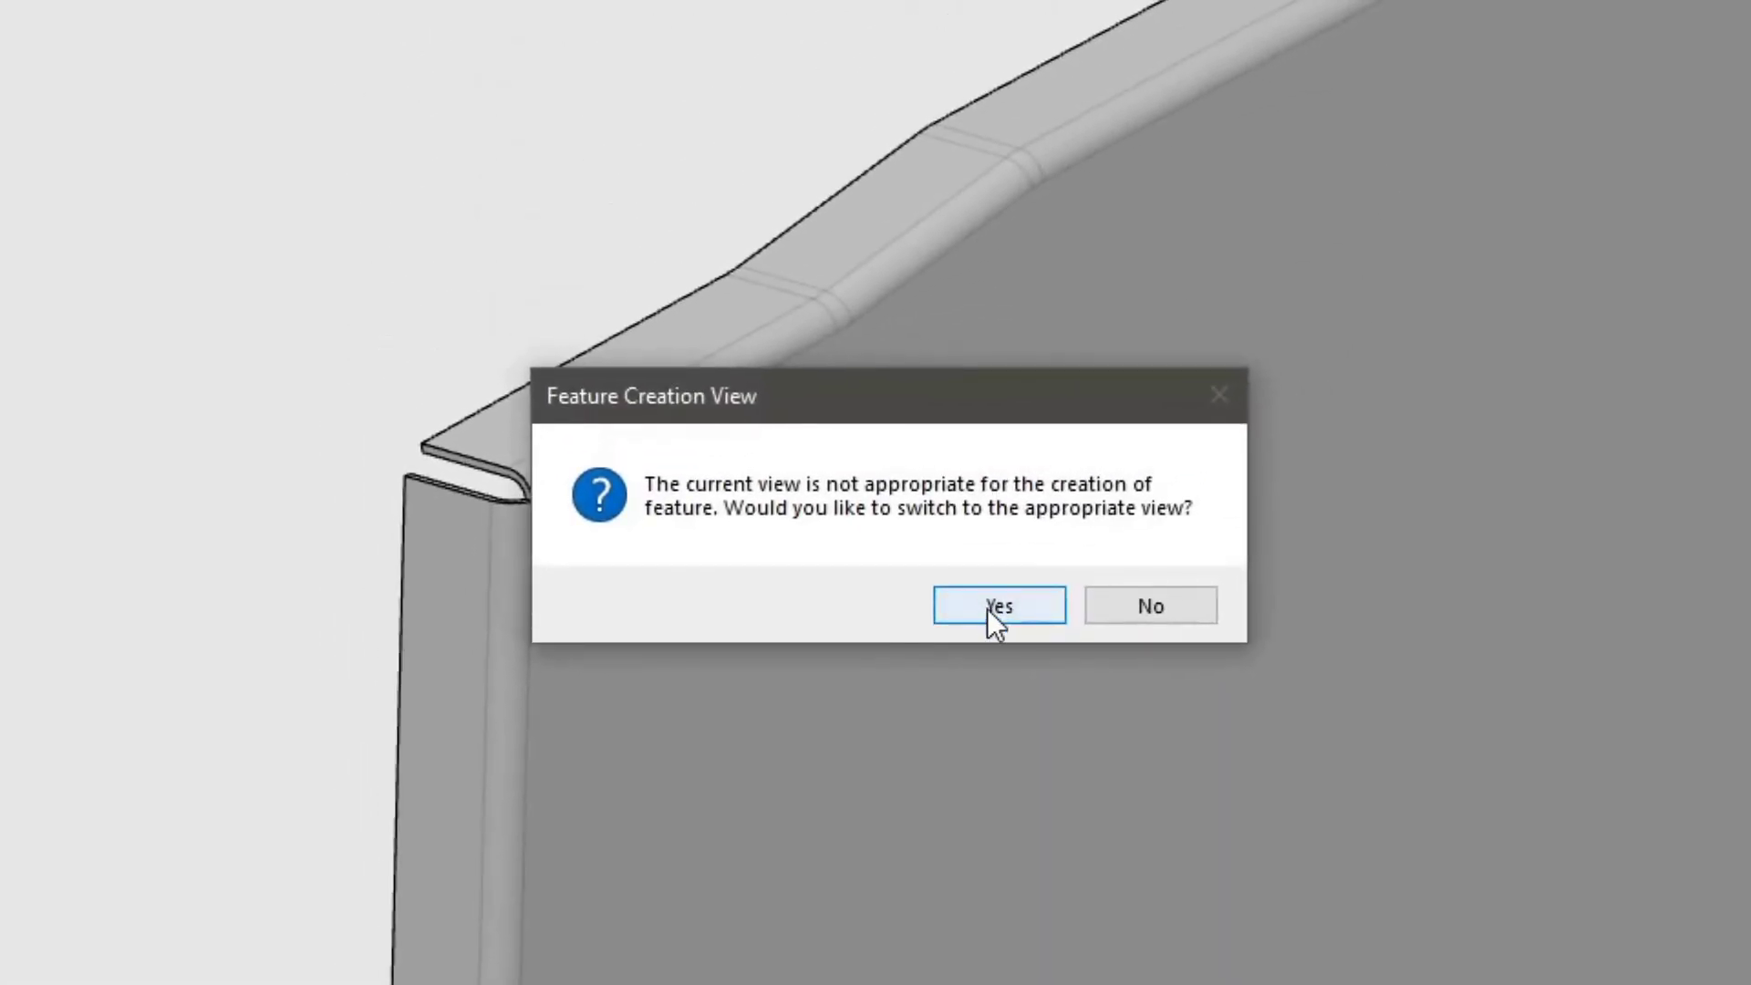
pyautogui.click(997, 607)
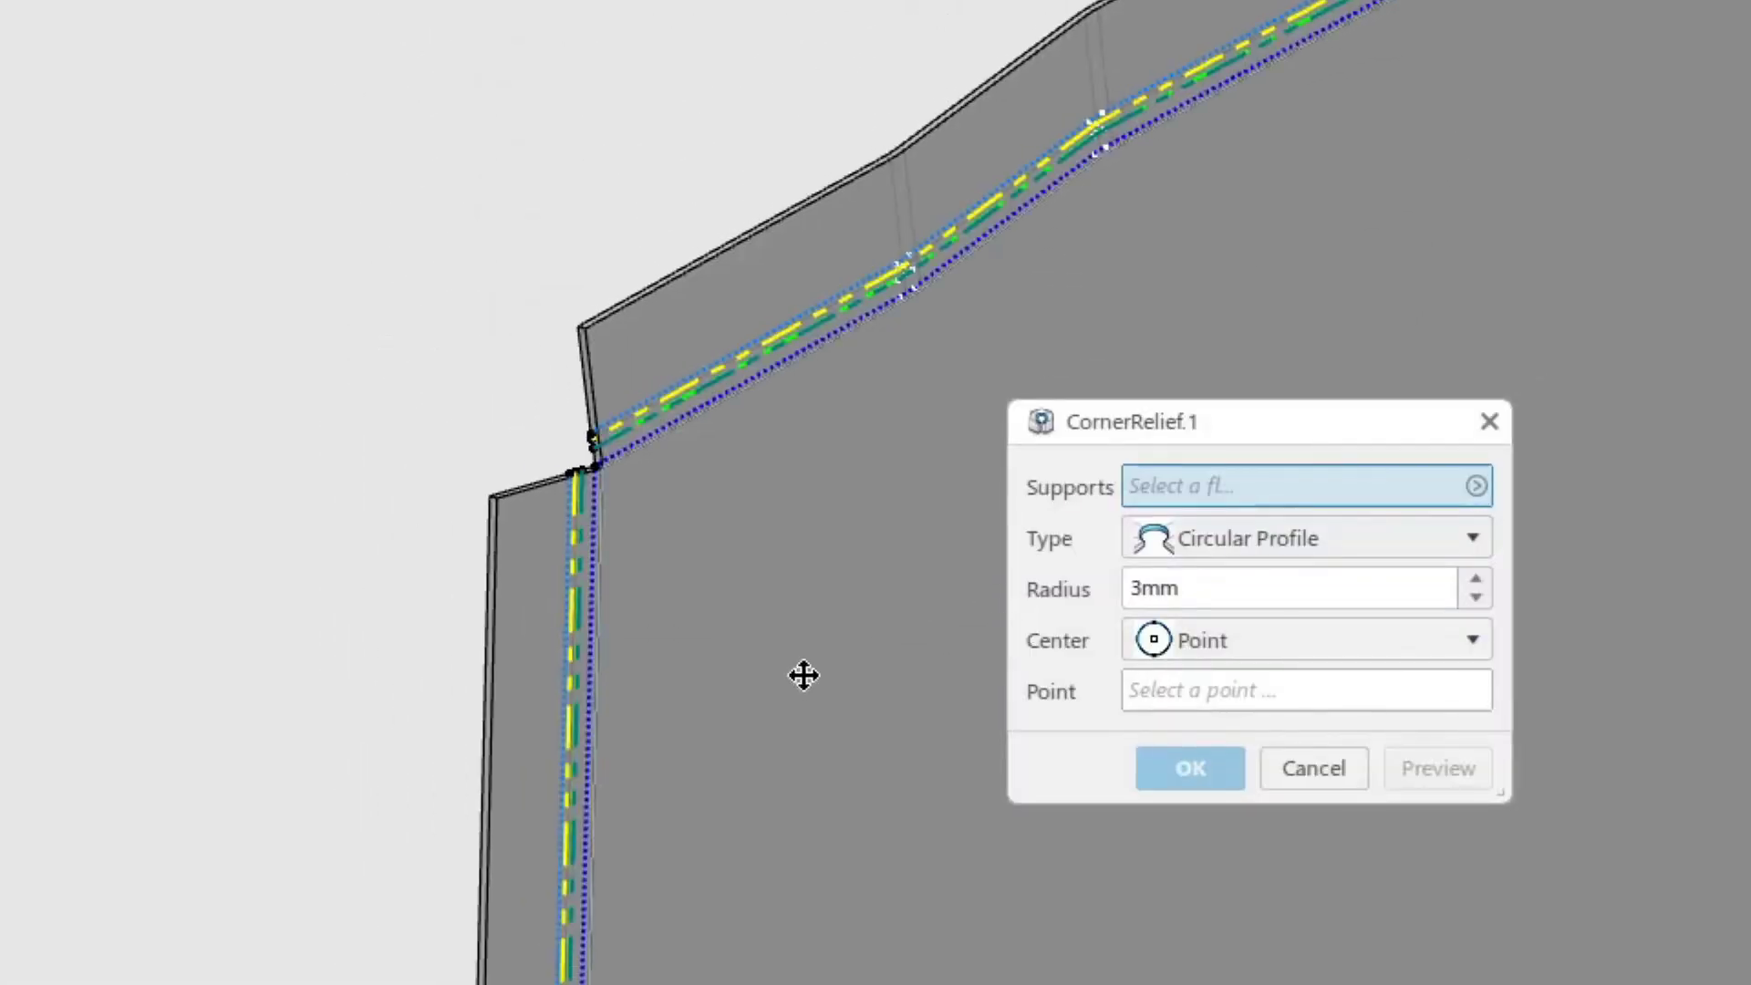
pyautogui.keyDown('ctrl'); pyautogui.moveTo(746, 772); pyautogui.dragTo(659, 669, button='middle'); pyautogui.keyUp('ctrl')
pyautogui.moveTo(530, 774); pyautogui.dragTo(833, 696, button='middle')
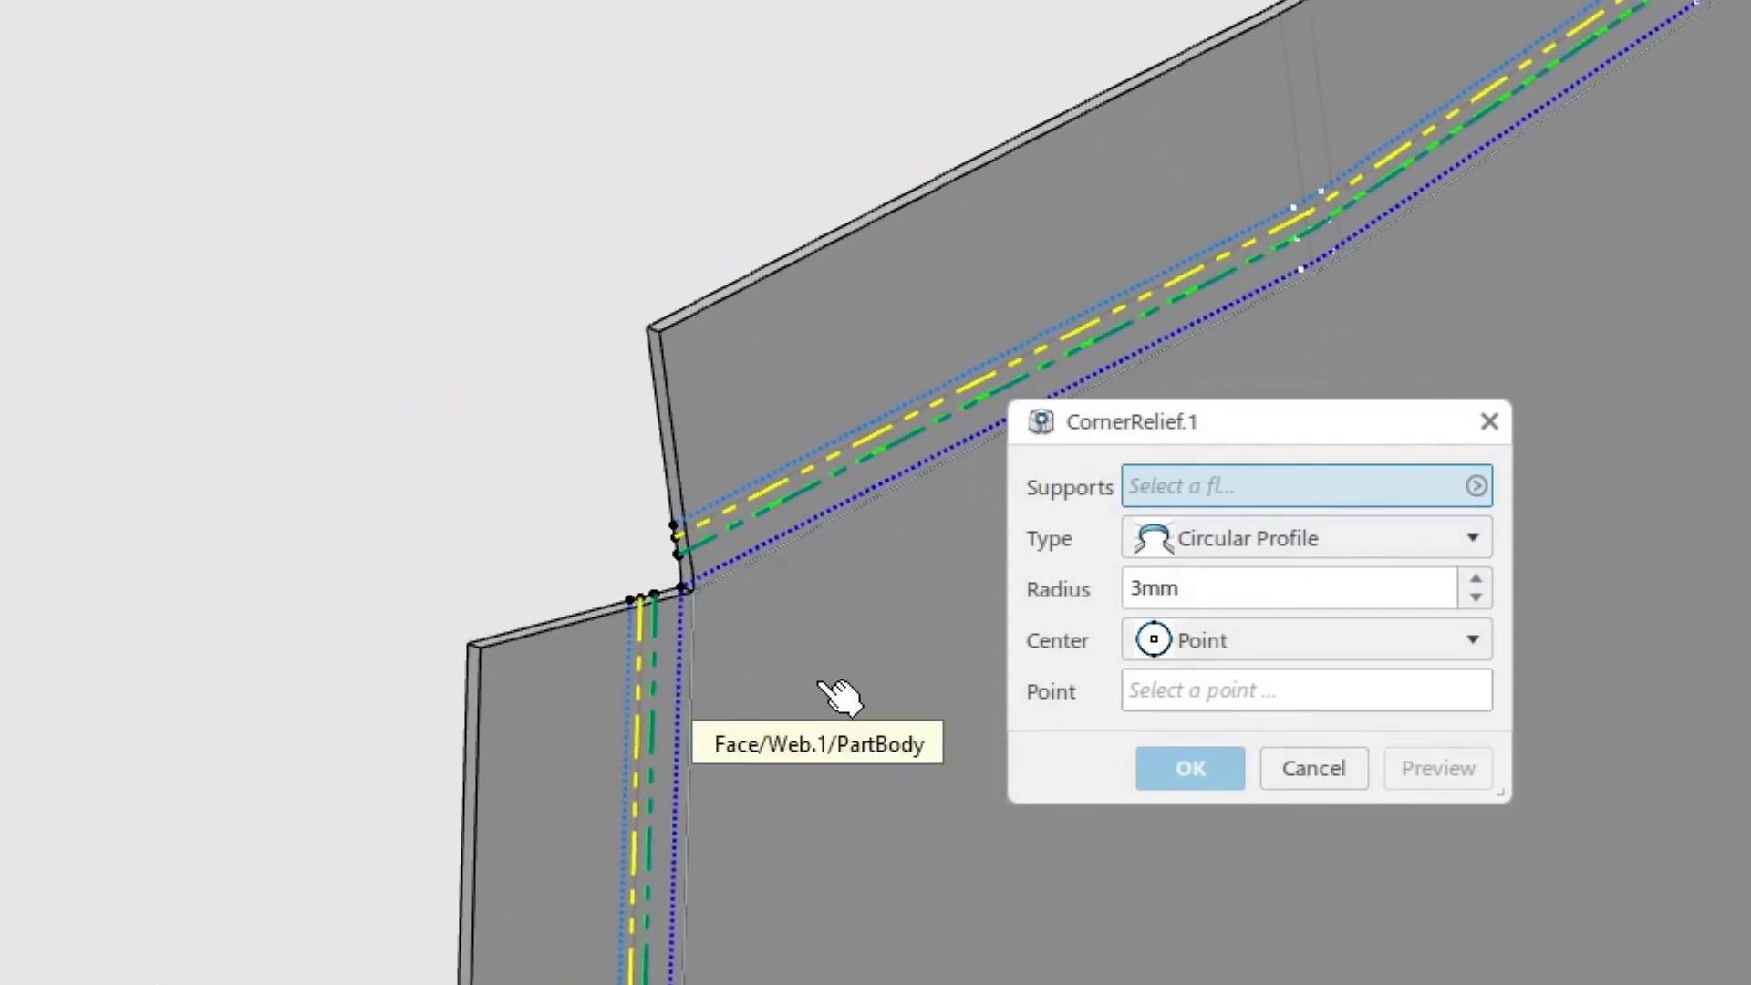
pyautogui.click(794, 402)
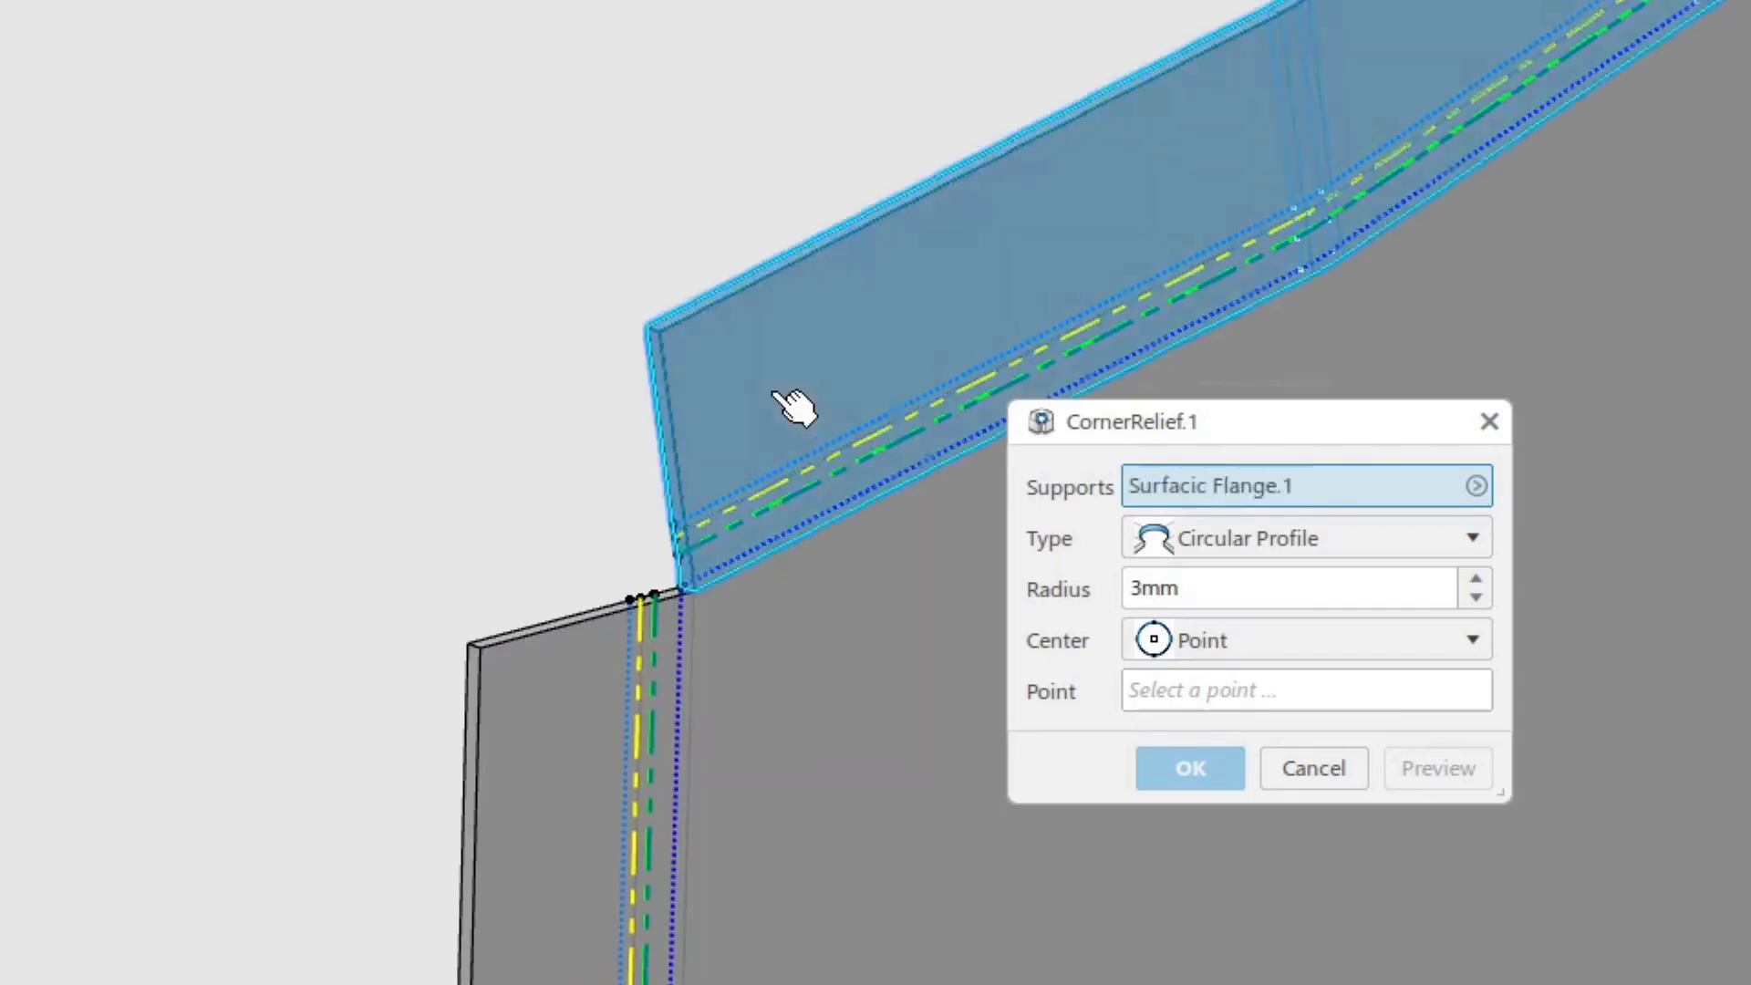
pyautogui.click(604, 745)
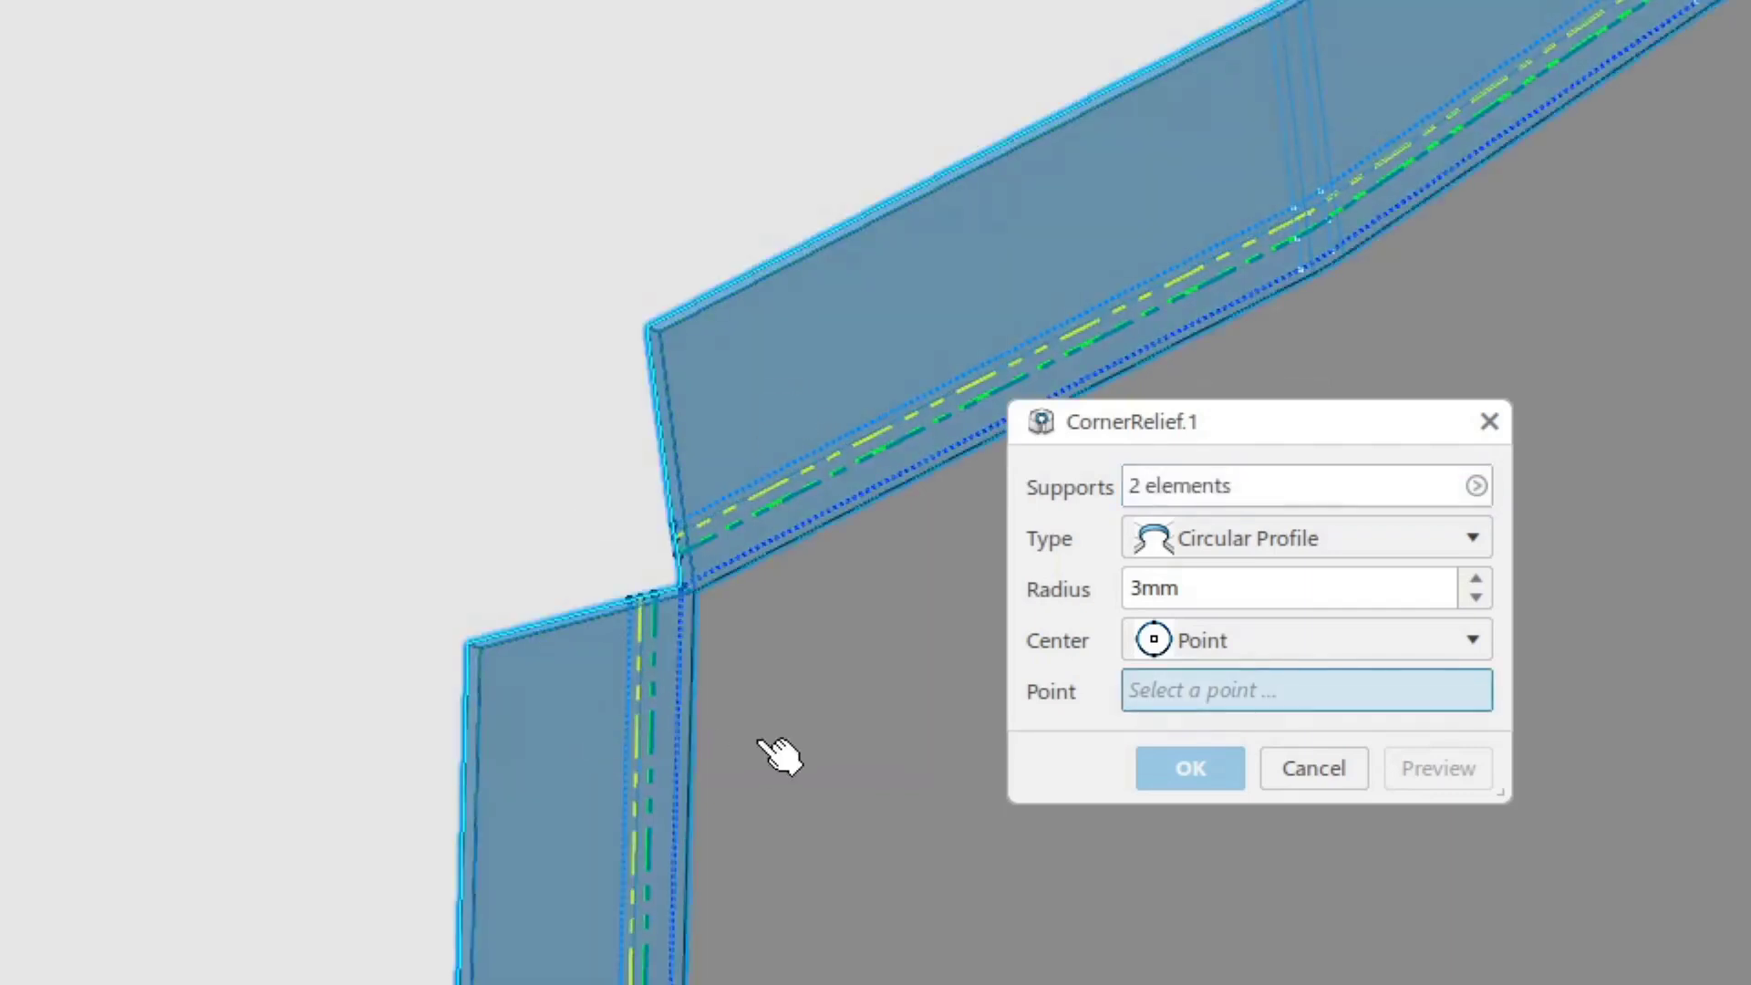
pyautogui.moveTo(782, 755); pyautogui.dragTo(594, 703, button='middle')
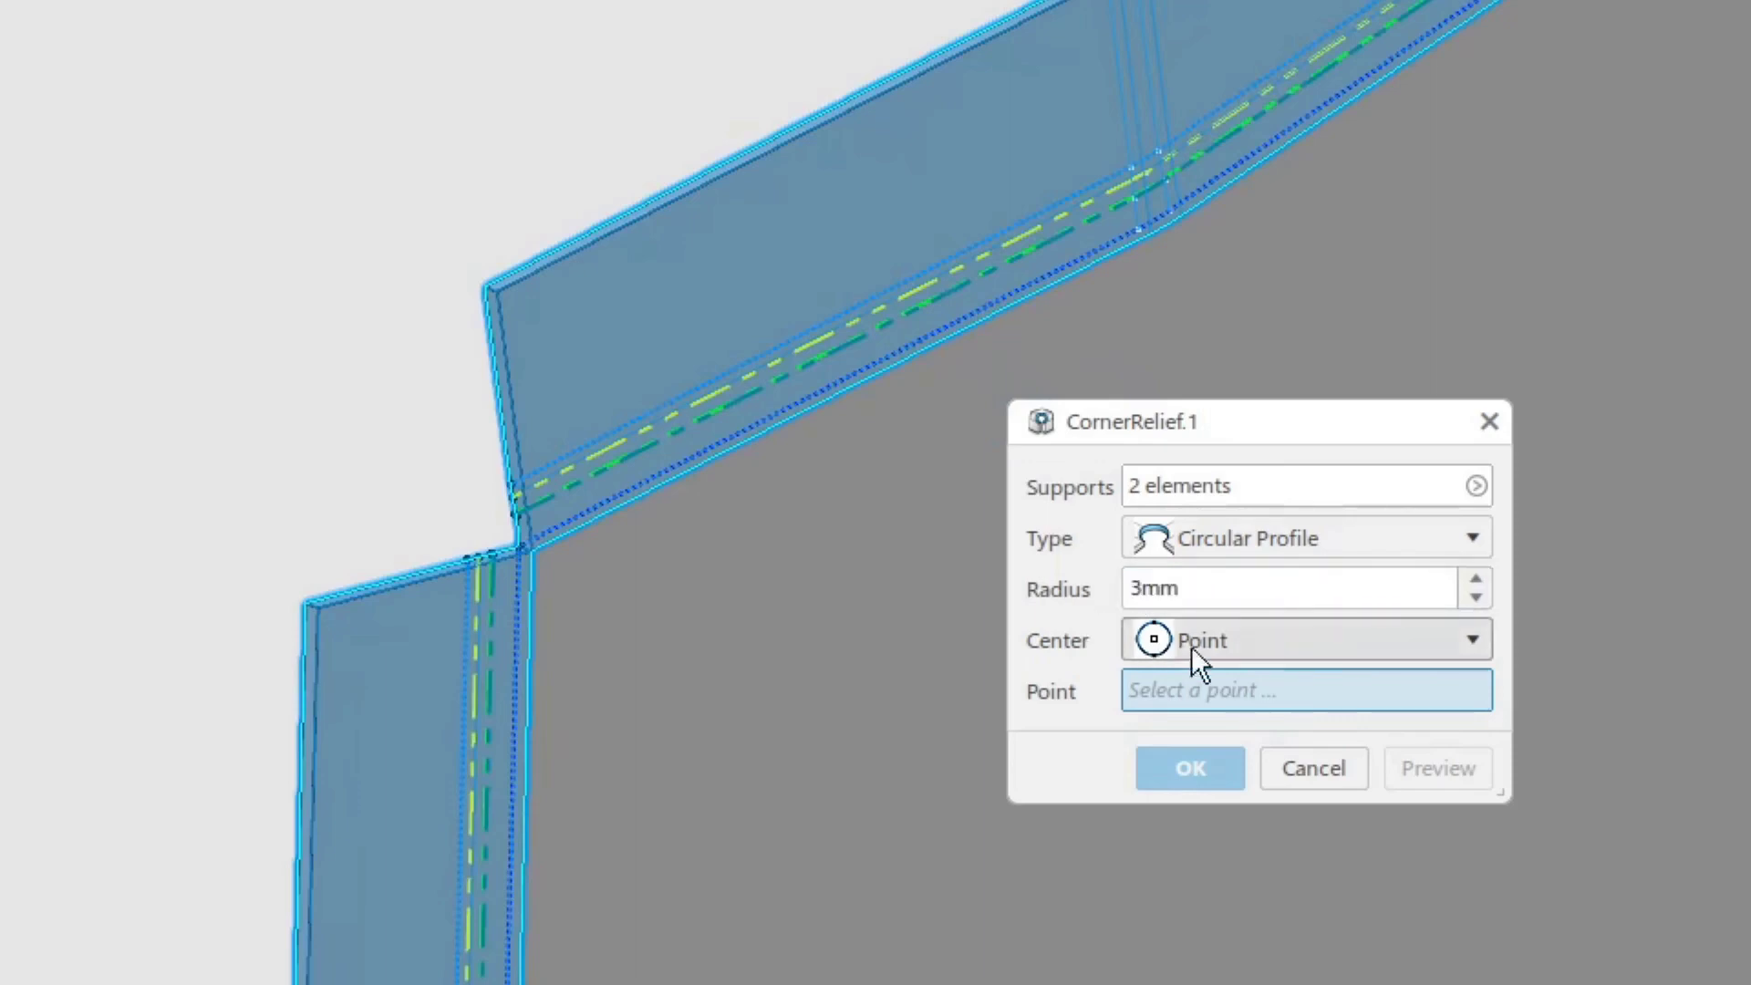
pyautogui.click(1268, 641)
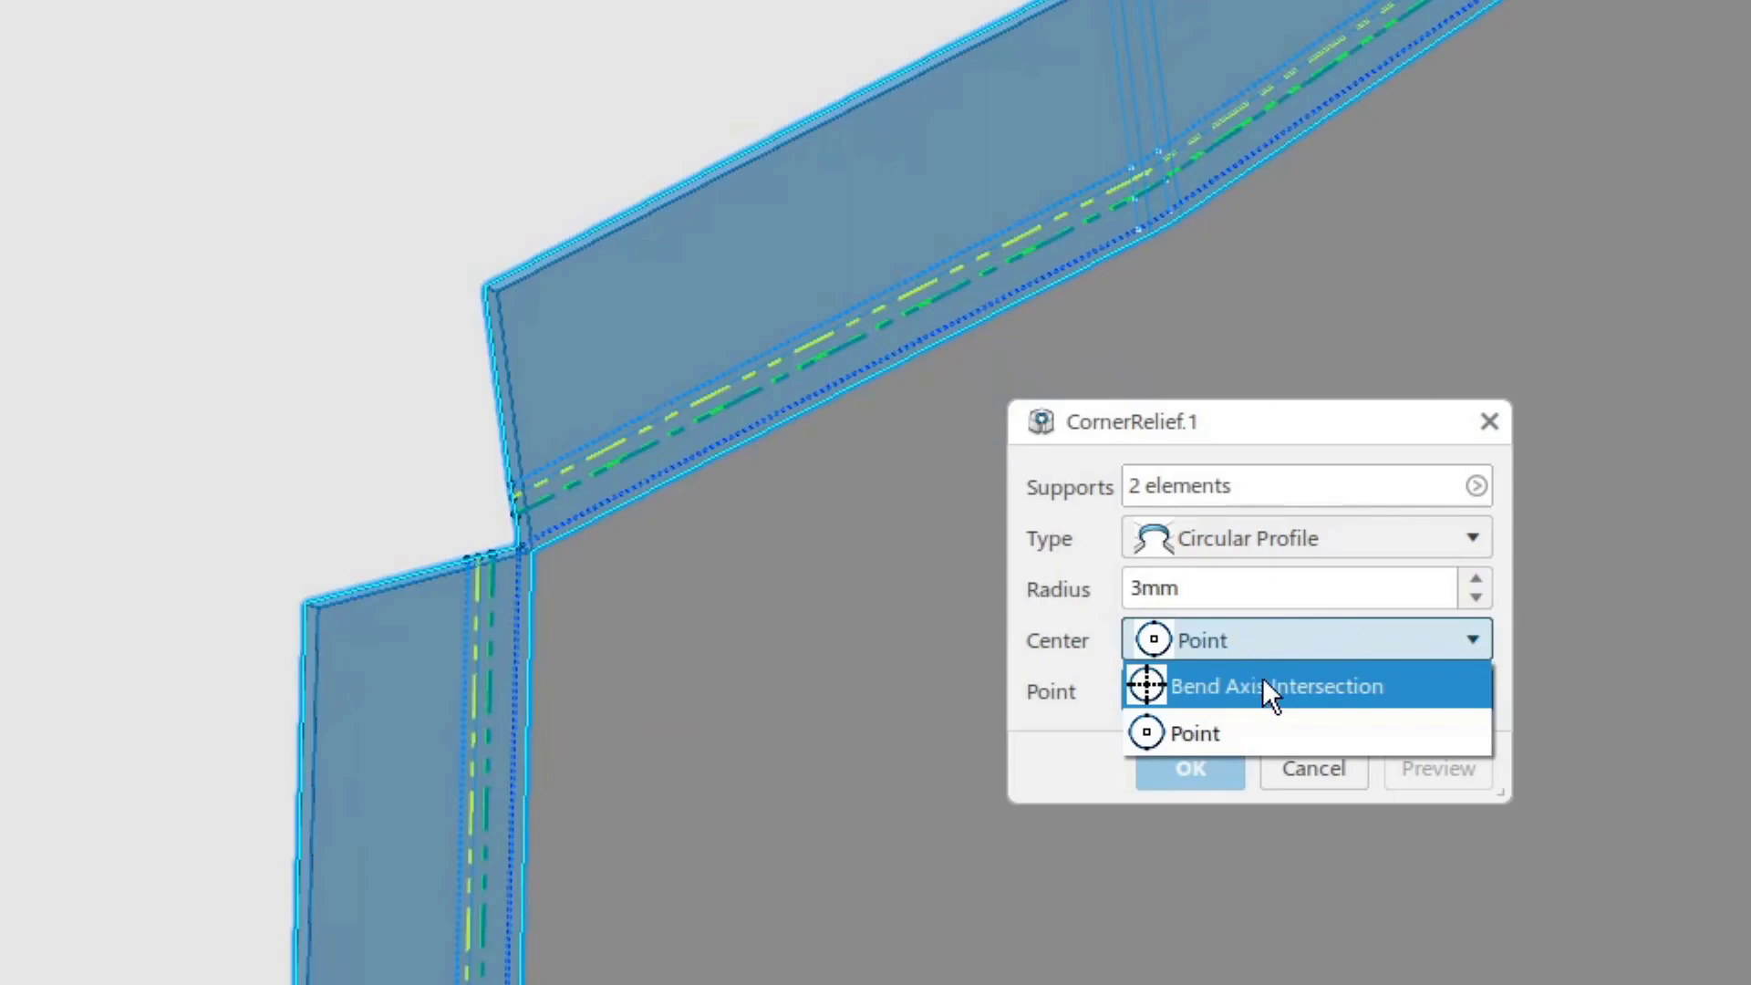
pyautogui.click(1266, 686)
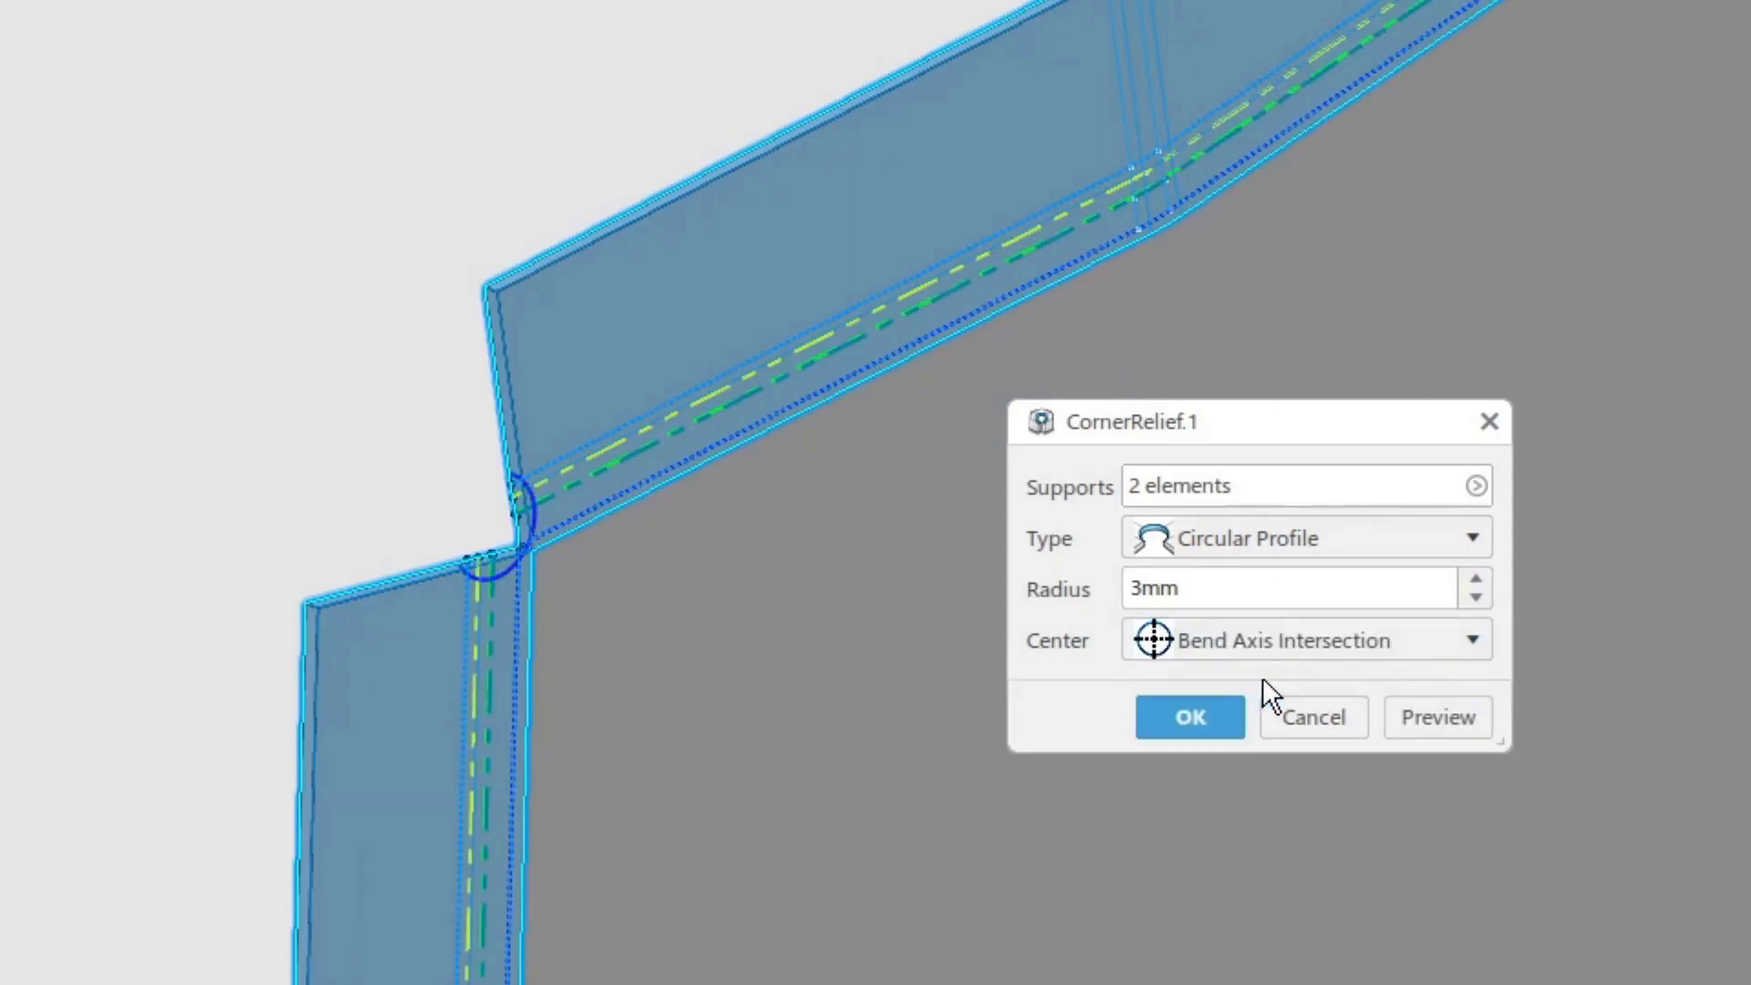
pyautogui.click(1190, 715)
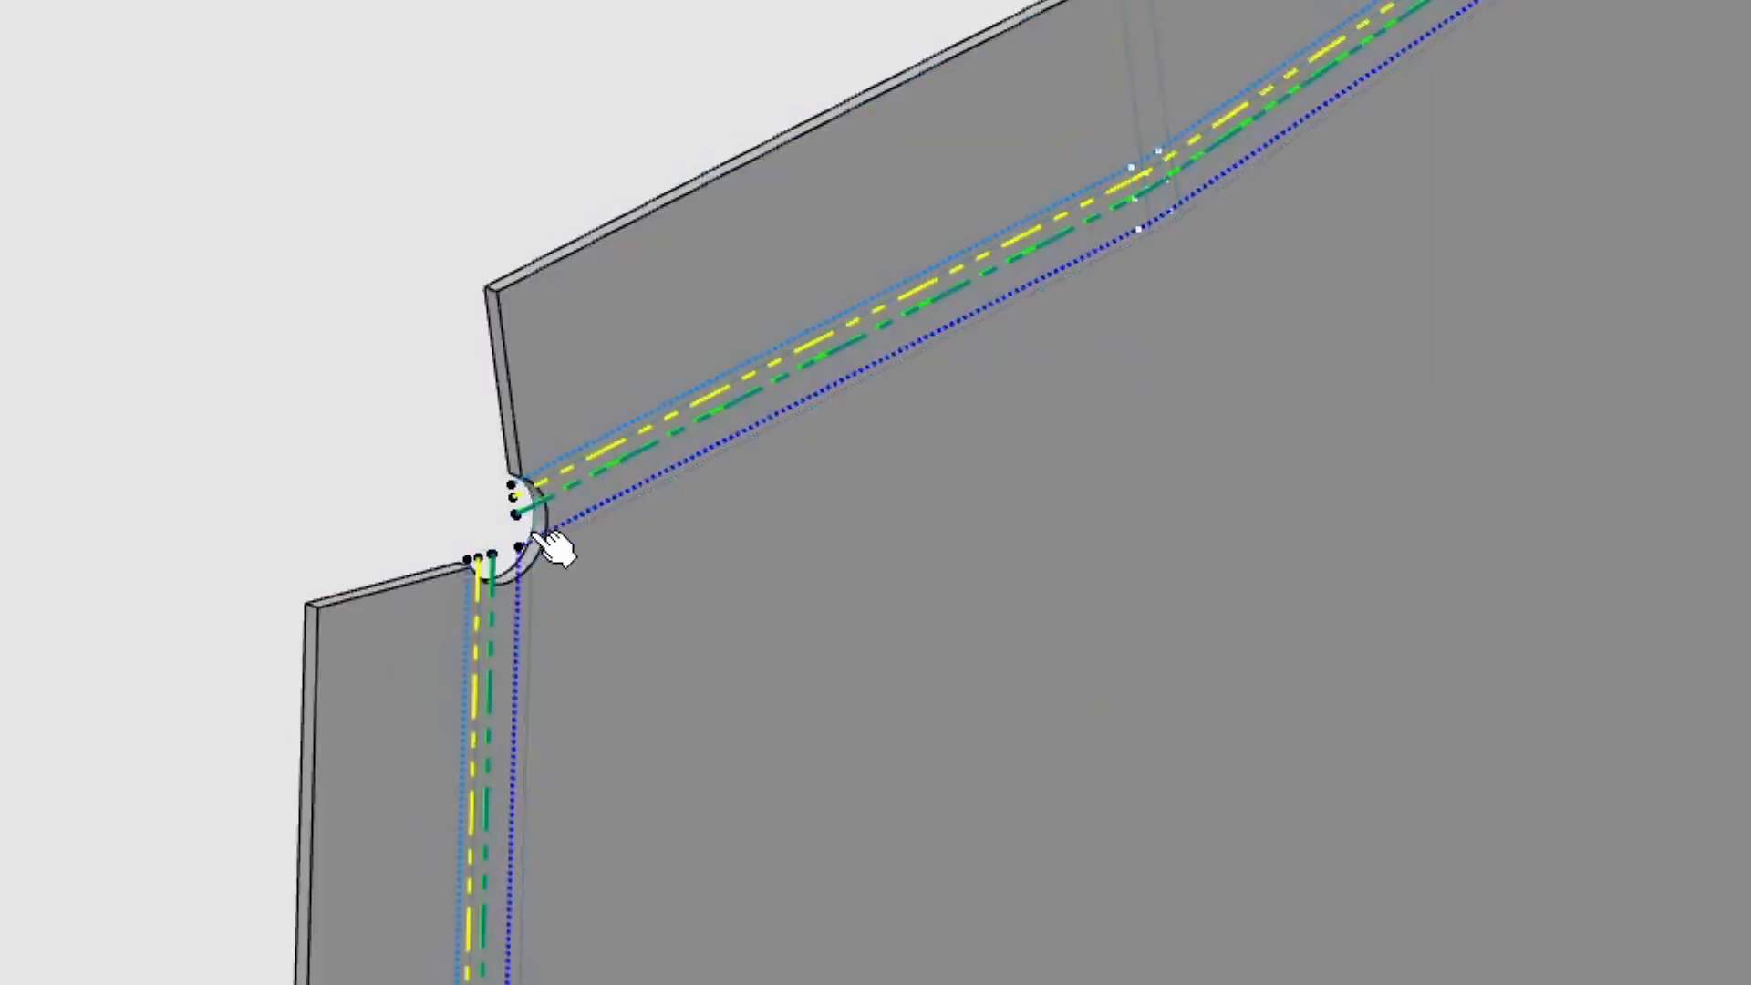
# Add a 3 mm circular corner relief at the short end's lower corner, centred on the bend axis intersection of its two flanges.
pyautogui.moveTo(766, 678); pyautogui.dragTo(939, 693, button='middle')
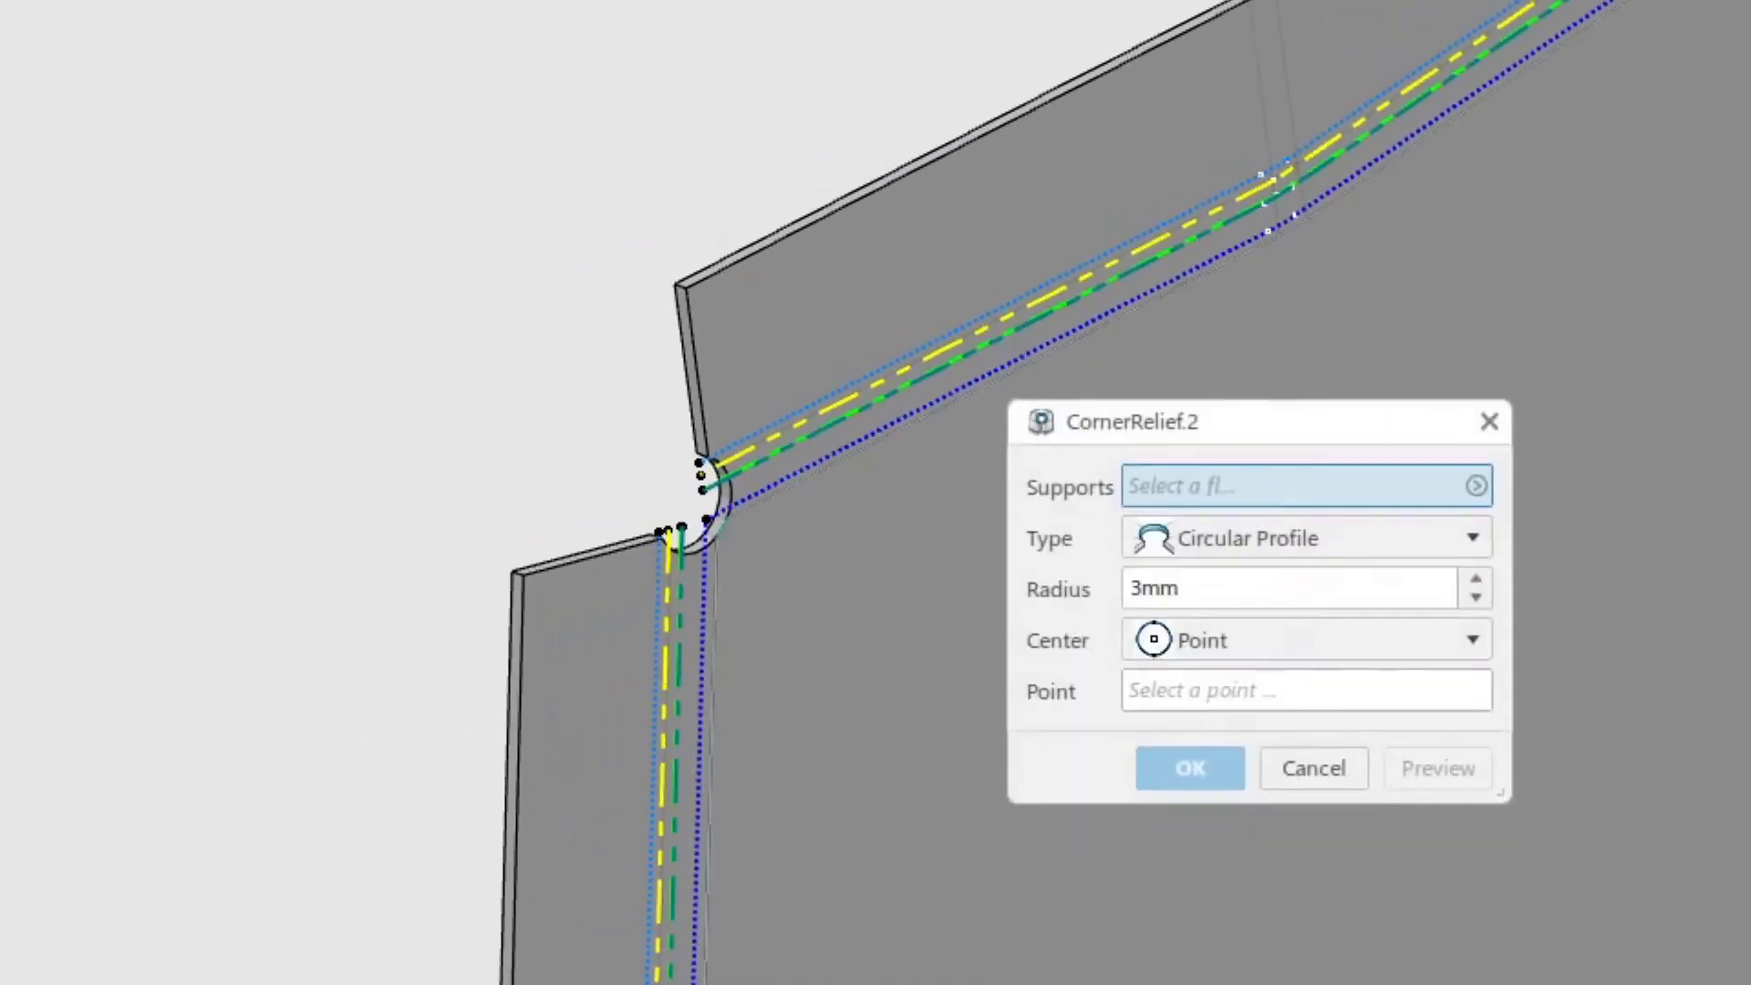
pyautogui.moveTo(817, 849); pyautogui.dragTo(715, 665, button='middle')
pyautogui.click(626, 711)
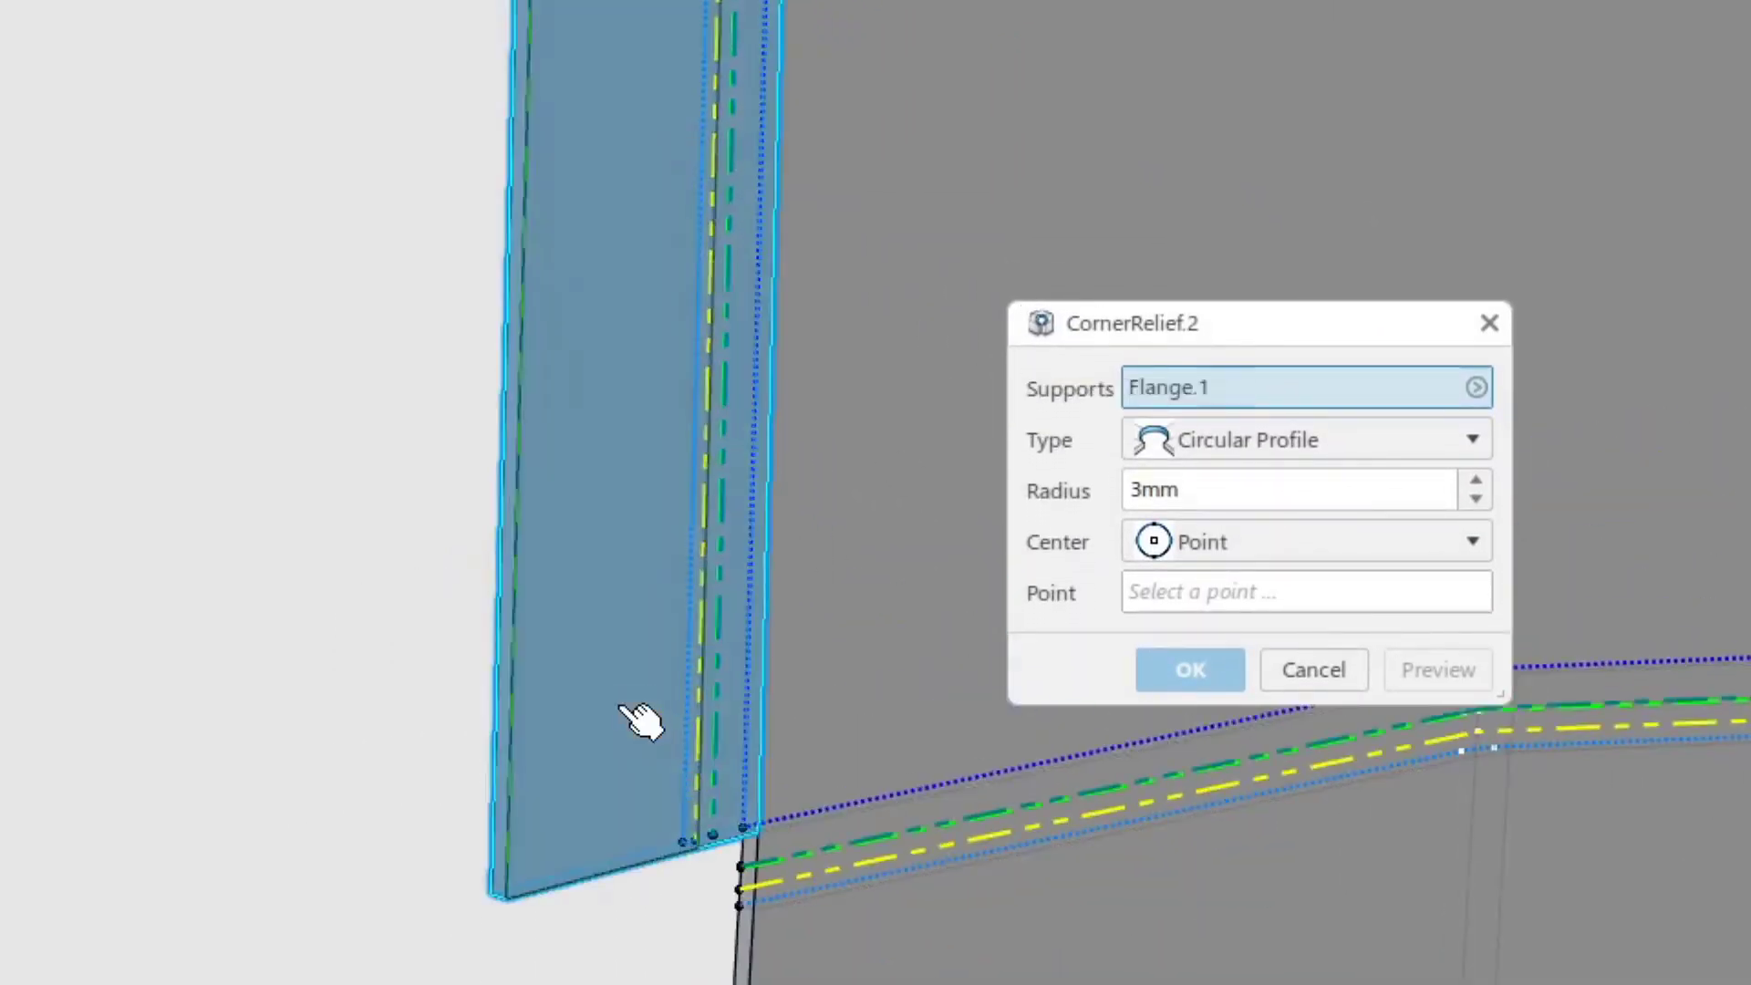
pyautogui.click(1115, 890)
pyautogui.click(1293, 540)
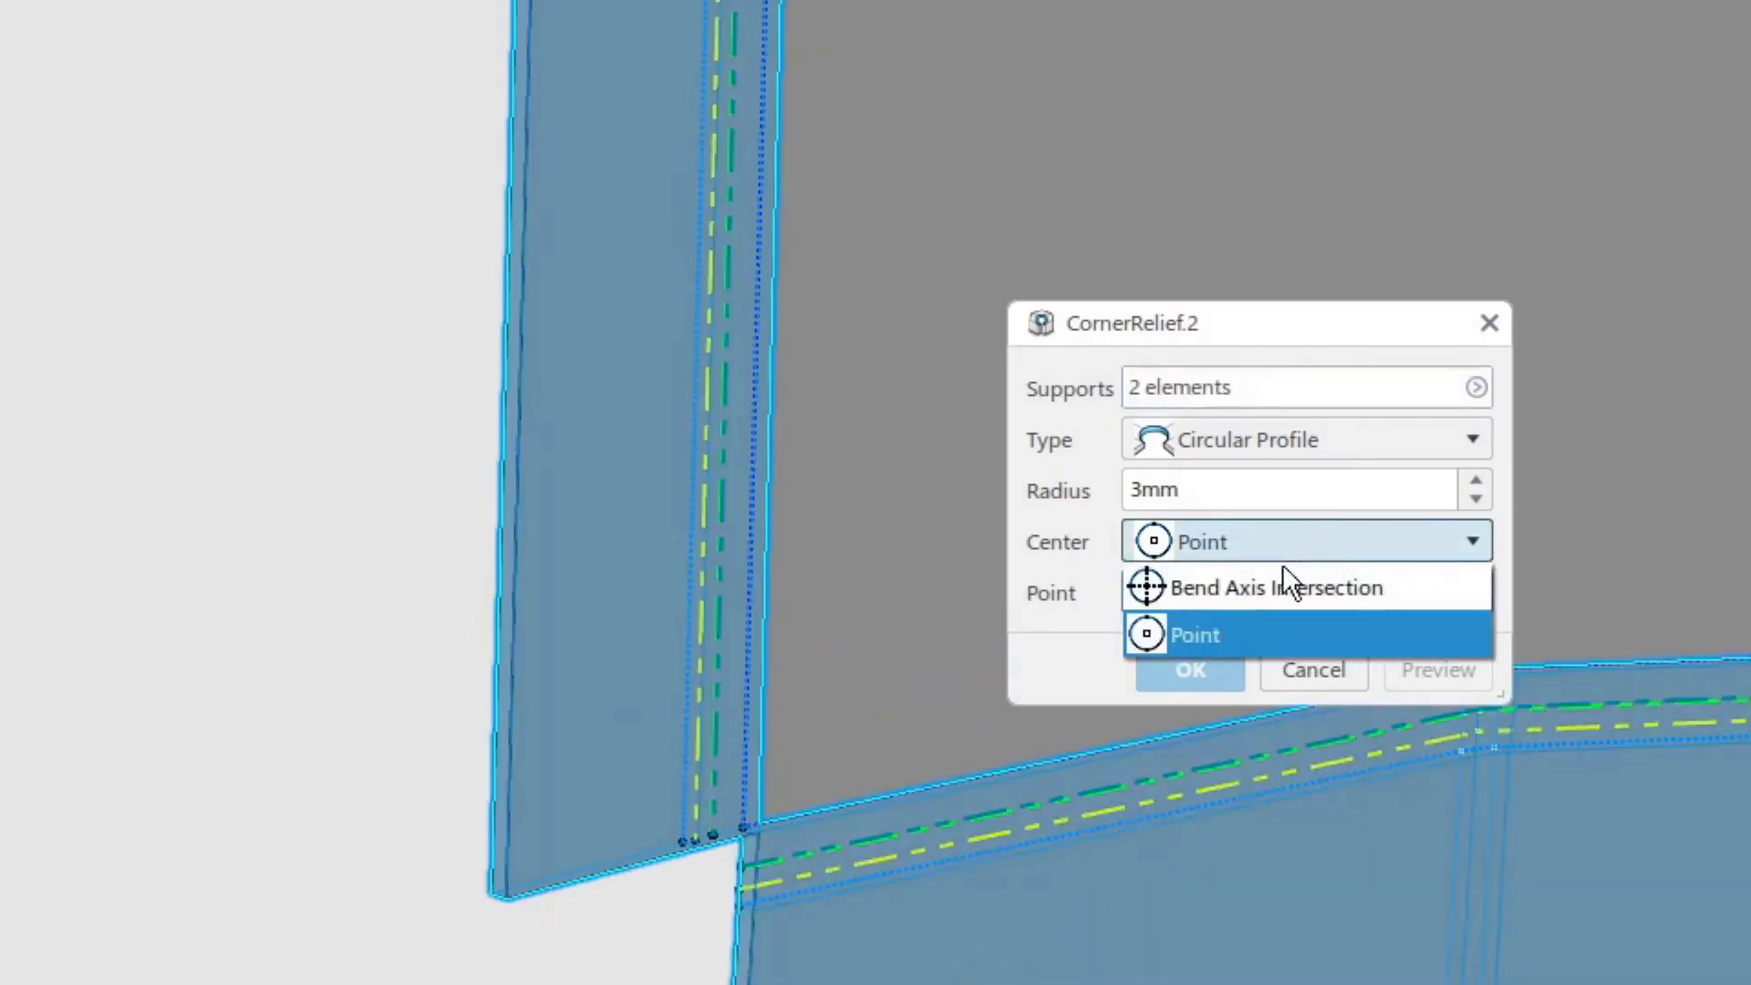
pyautogui.click(1284, 586)
pyautogui.click(1197, 620)
# Add a 3 mm circular corner relief at the tall end's lower corner, centred on the flanges' bend axis intersection.
pyautogui.moveTo(1733, 702); pyautogui.dragTo(1399, 949, button='middle')
pyautogui.moveTo(1424, 936); pyautogui.dragTo(805, 984, button='middle')
pyautogui.moveTo(1733, 657); pyautogui.dragTo(383, 984, button='middle')
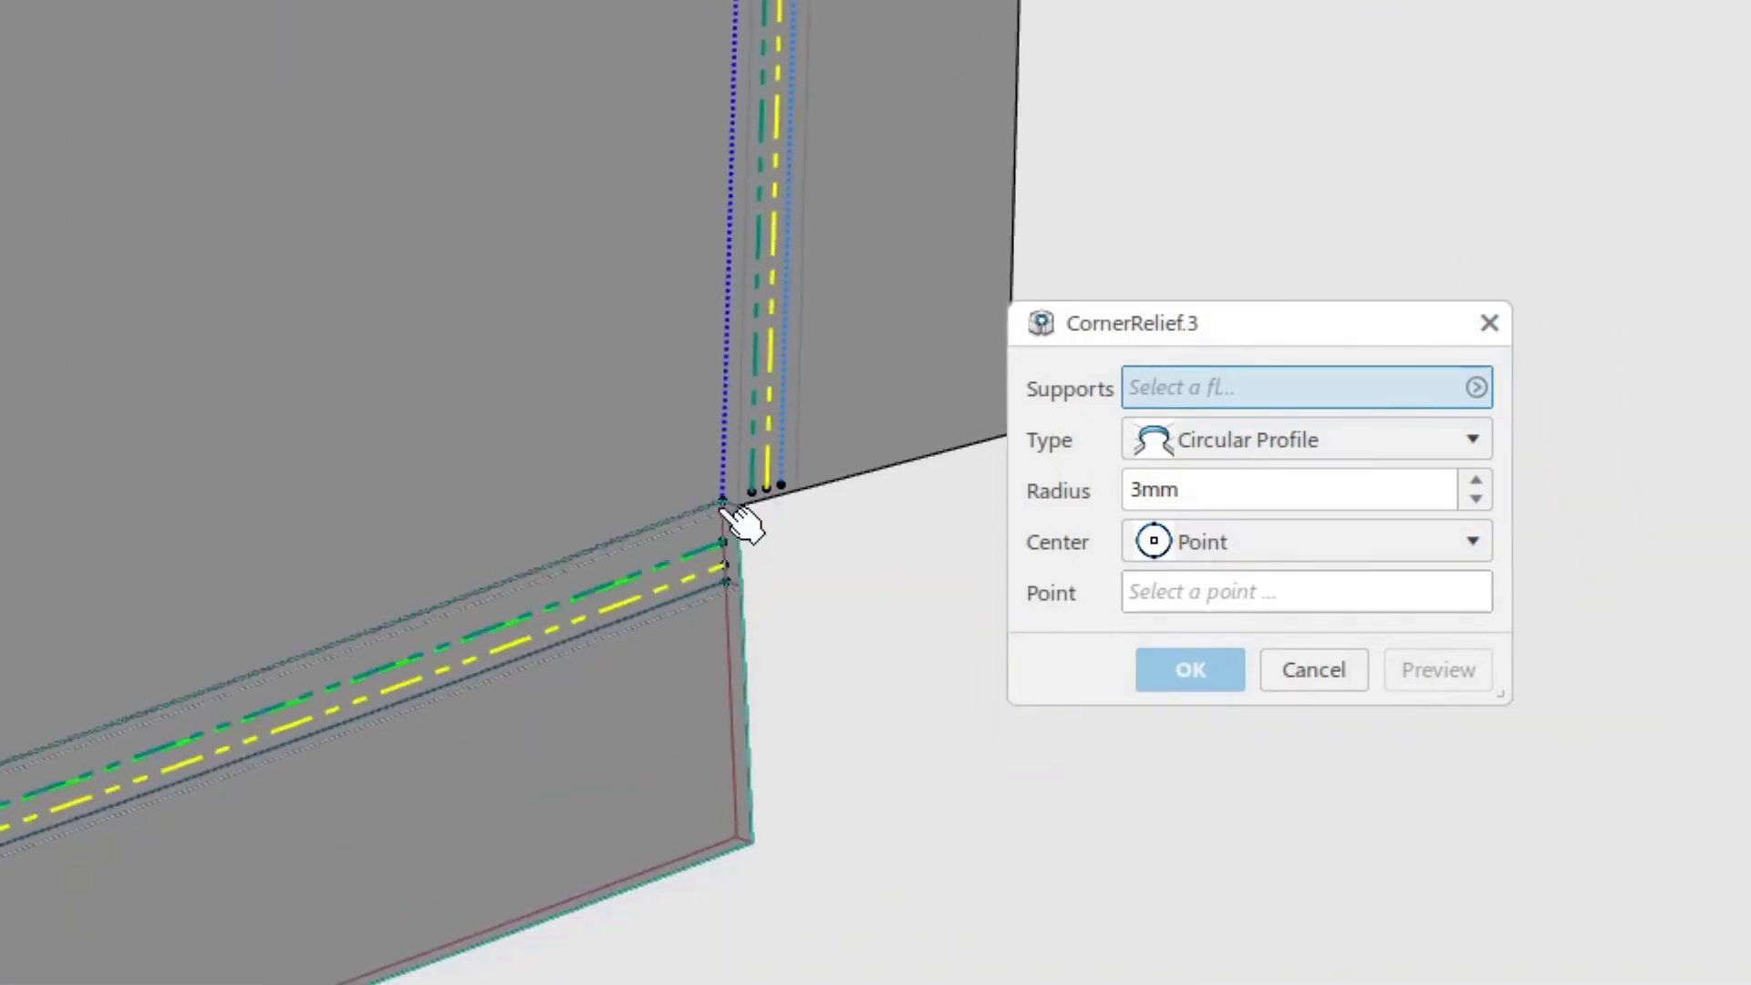
pyautogui.click(676, 696)
pyautogui.click(878, 334)
pyautogui.click(1313, 542)
pyautogui.click(1301, 587)
pyautogui.click(1184, 609)
# Add a 3 mm circular corner relief at the tall end's upper corner, centred on the bend axis intersection, and end the command.
pyautogui.moveTo(679, 255); pyautogui.dragTo(901, 49, button='middle')
pyautogui.scroll(-4, 884, 344)
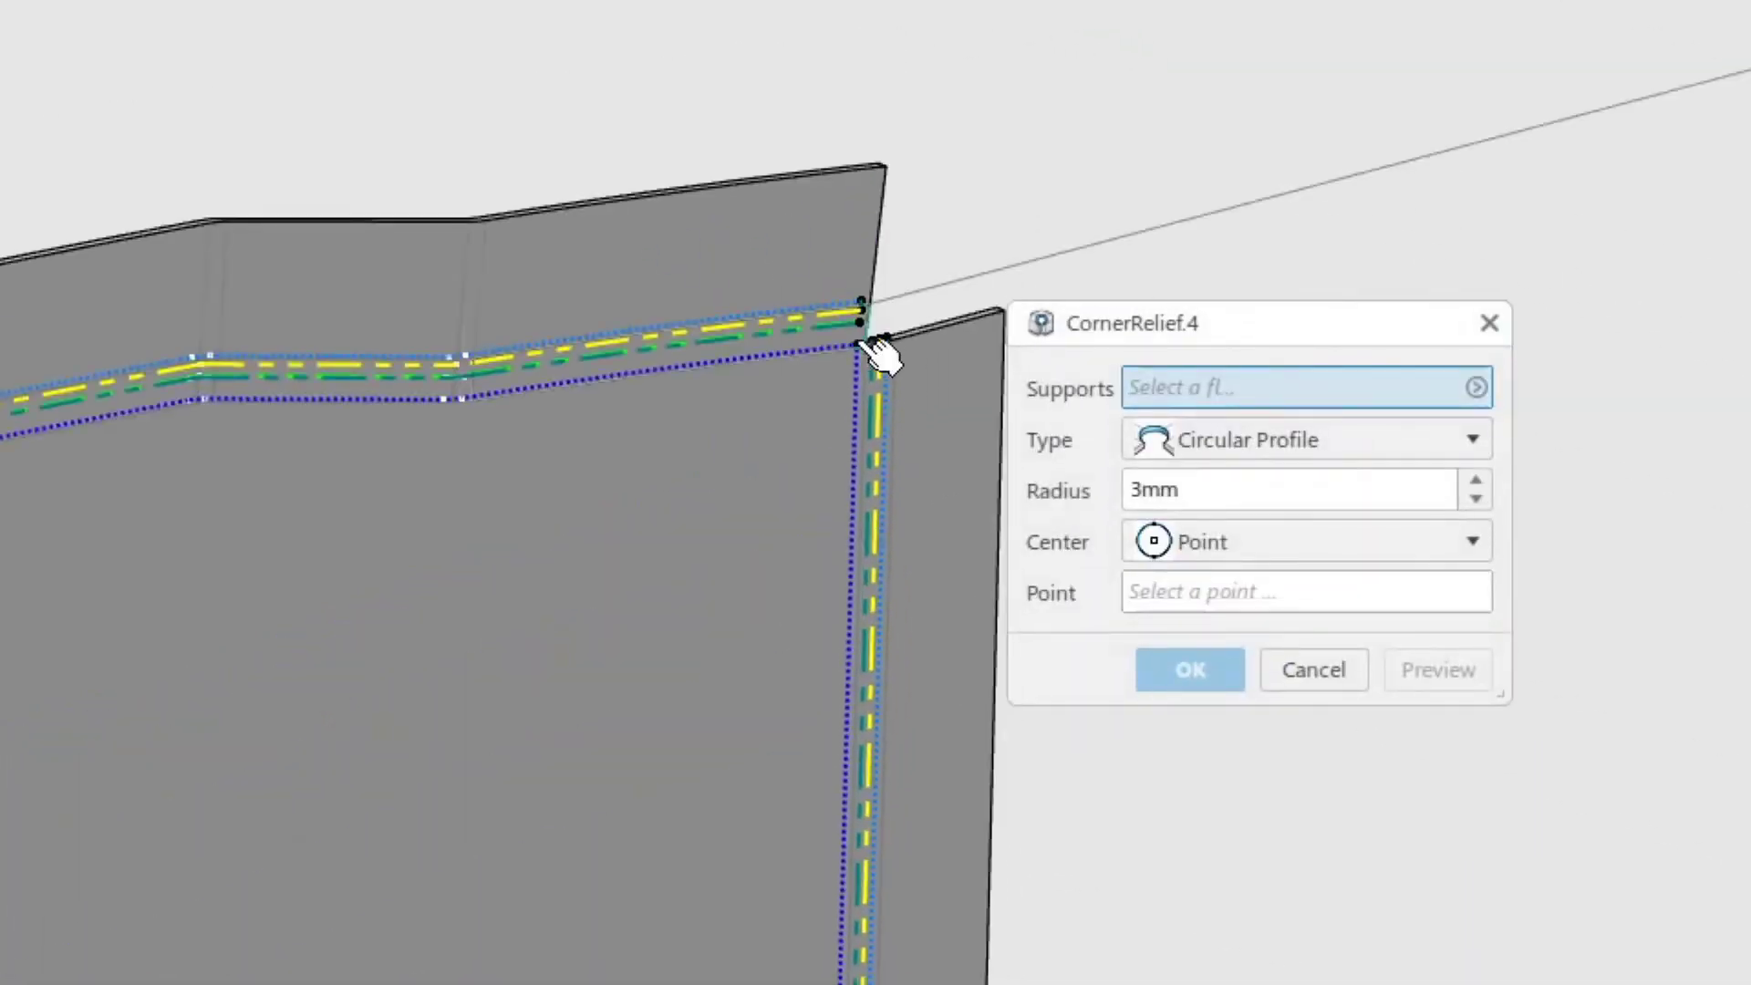
pyautogui.scroll(2, 876, 344)
pyautogui.click(688, 164)
pyautogui.click(944, 444)
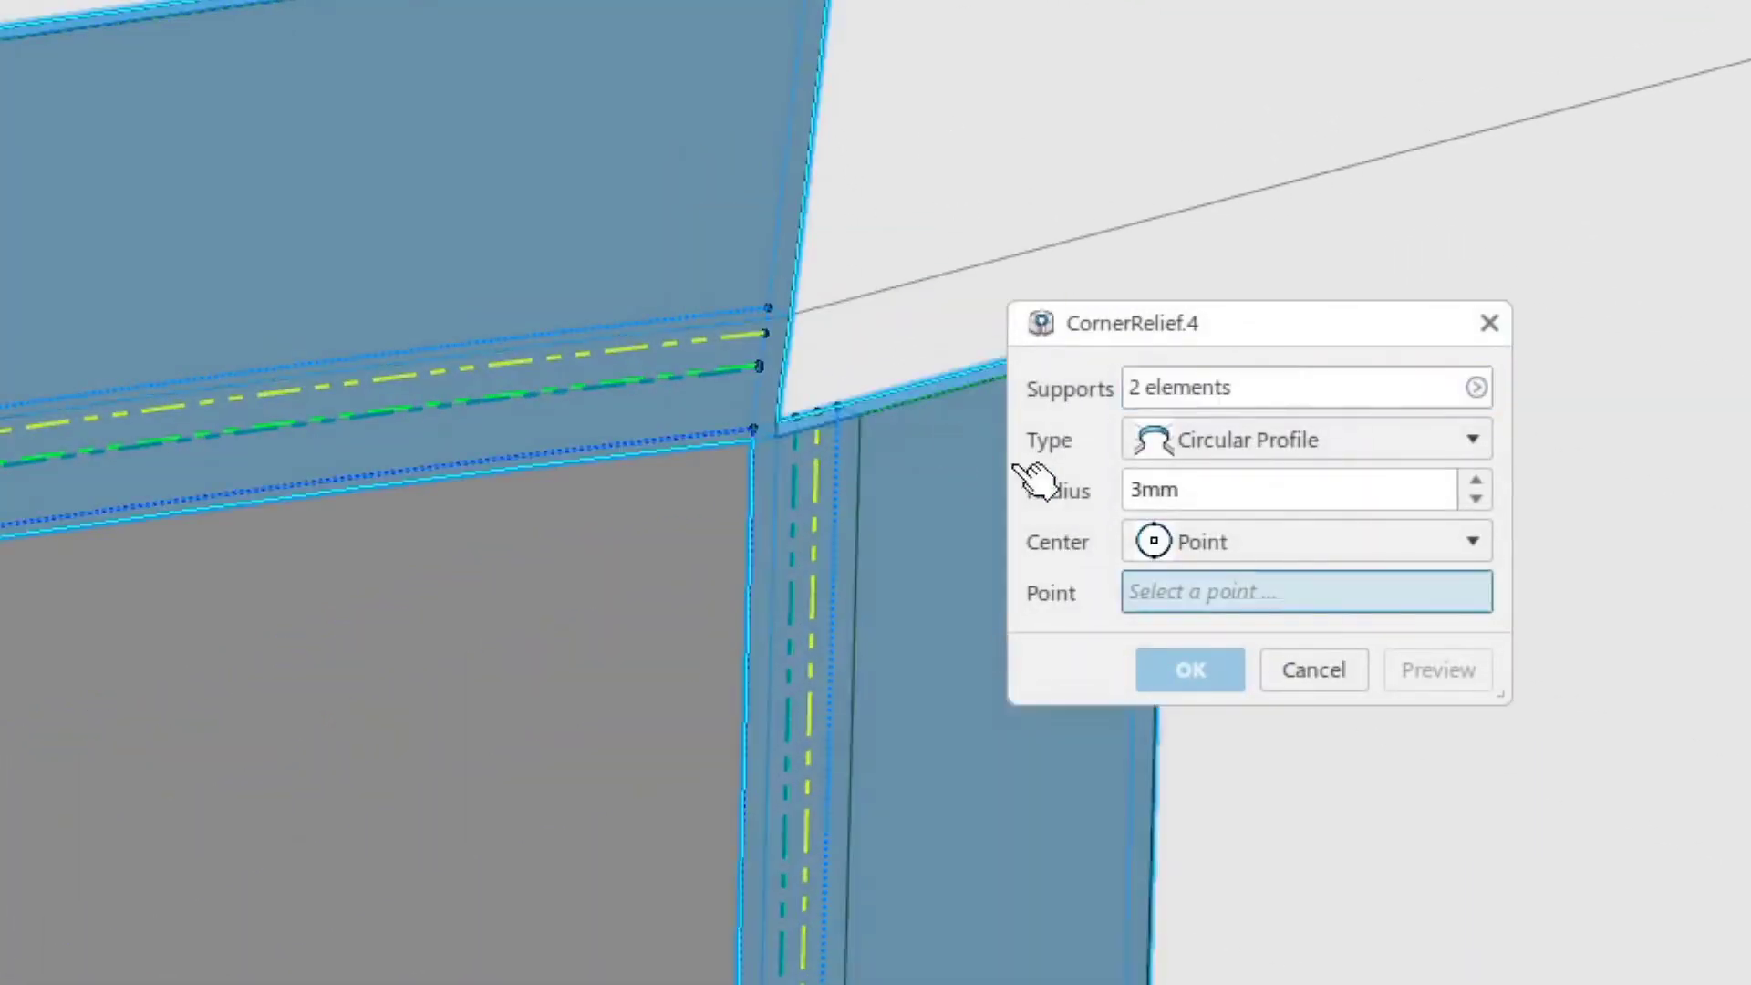
pyautogui.click(1259, 549)
pyautogui.click(1256, 585)
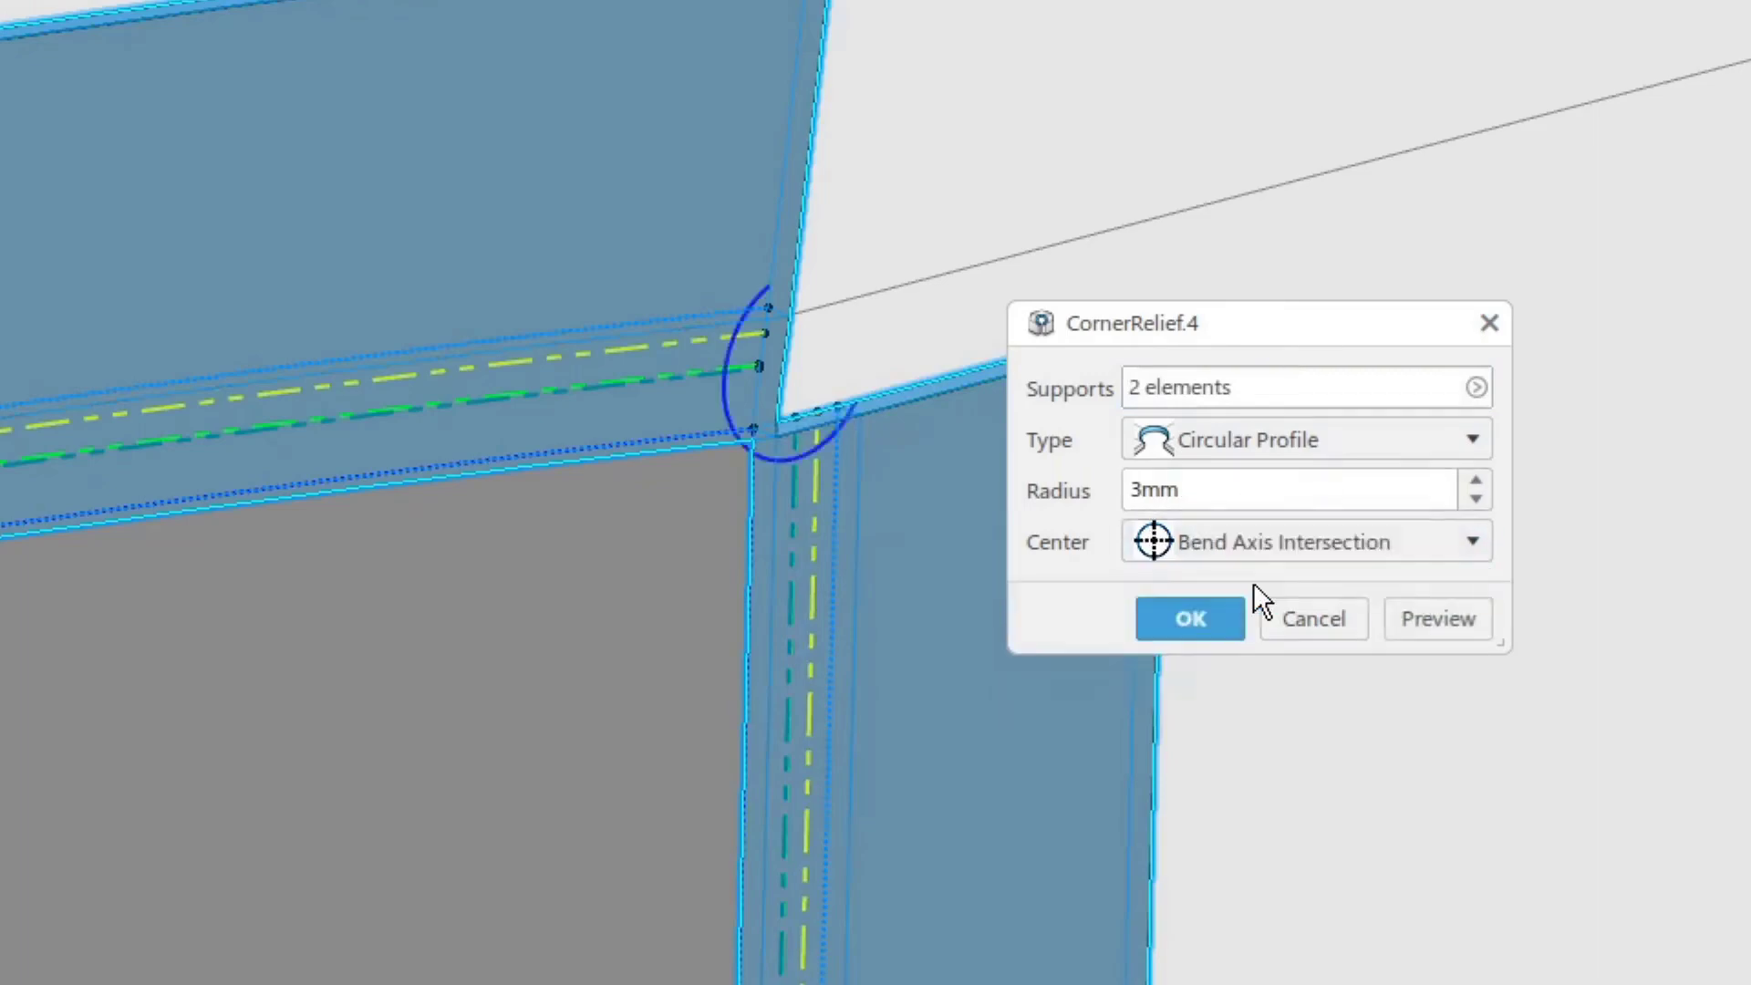
pyautogui.click(1216, 617)
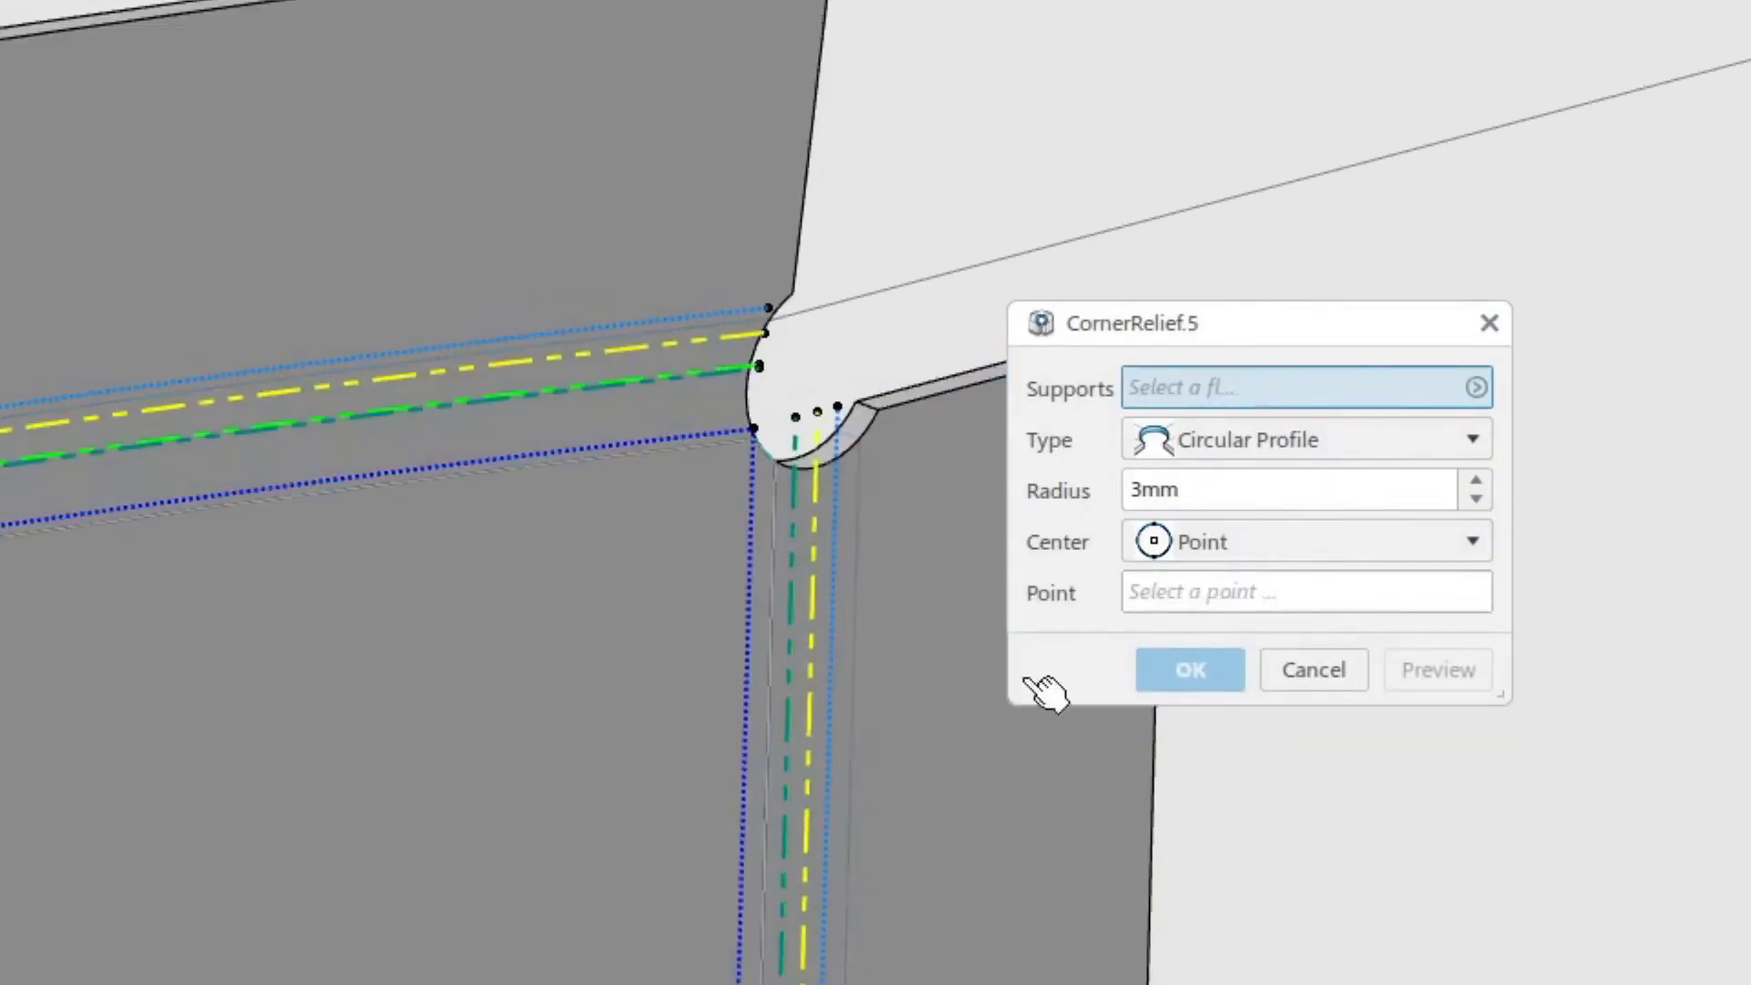
pyautogui.click(1310, 671)
# Fold the rib back into its 3D shape and inspect the relieved corners.
pyautogui.moveTo(192, 675); pyautogui.dragTo(903, 712, button='middle')
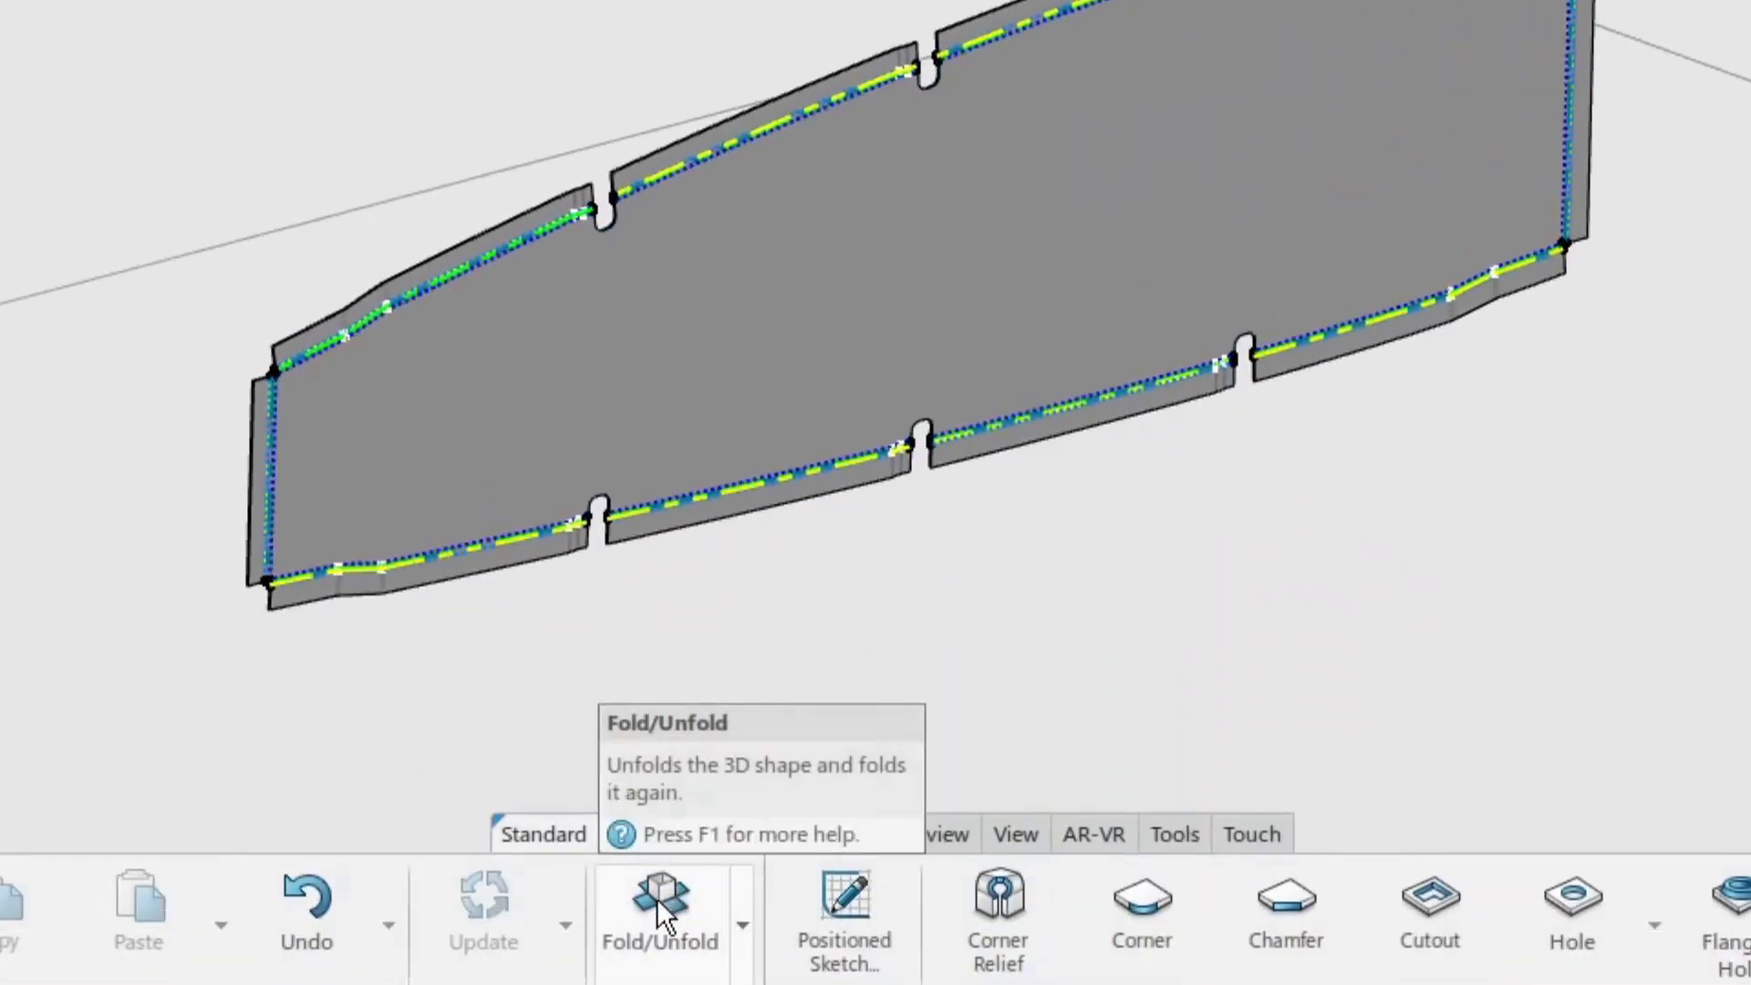
pyautogui.click(657, 900)
pyautogui.moveTo(766, 479); pyautogui.dragTo(1363, 330, button='middle')
pyautogui.moveTo(630, 450); pyautogui.dragTo(1478, 140, button='middle')
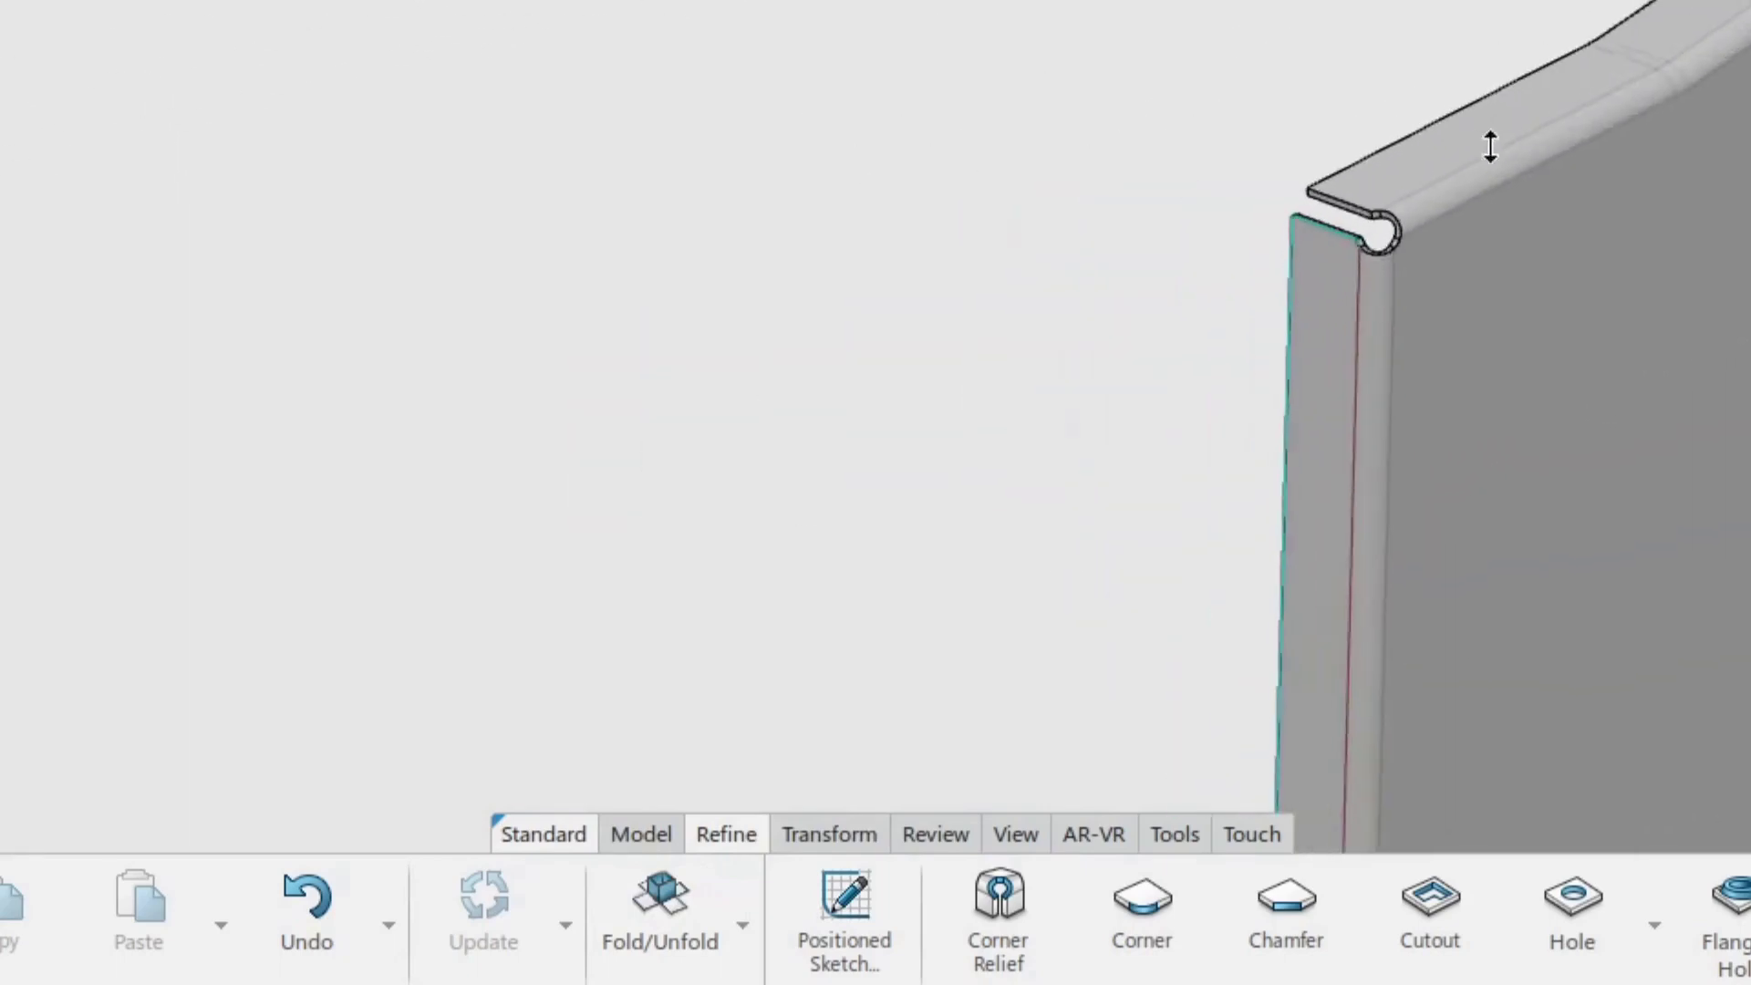
pyautogui.moveTo(1435, 330); pyautogui.dragTo(1052, 269, button='middle')
pyautogui.moveTo(915, 157); pyautogui.dragTo(567, 312, button='middle')
pyautogui.scroll(-2, 517, 403)
pyautogui.scroll(-3, 516, 402)
pyautogui.moveTo(517, 402); pyautogui.dragTo(1380, 325, button='middle')
pyautogui.scroll(2, 803, 620)
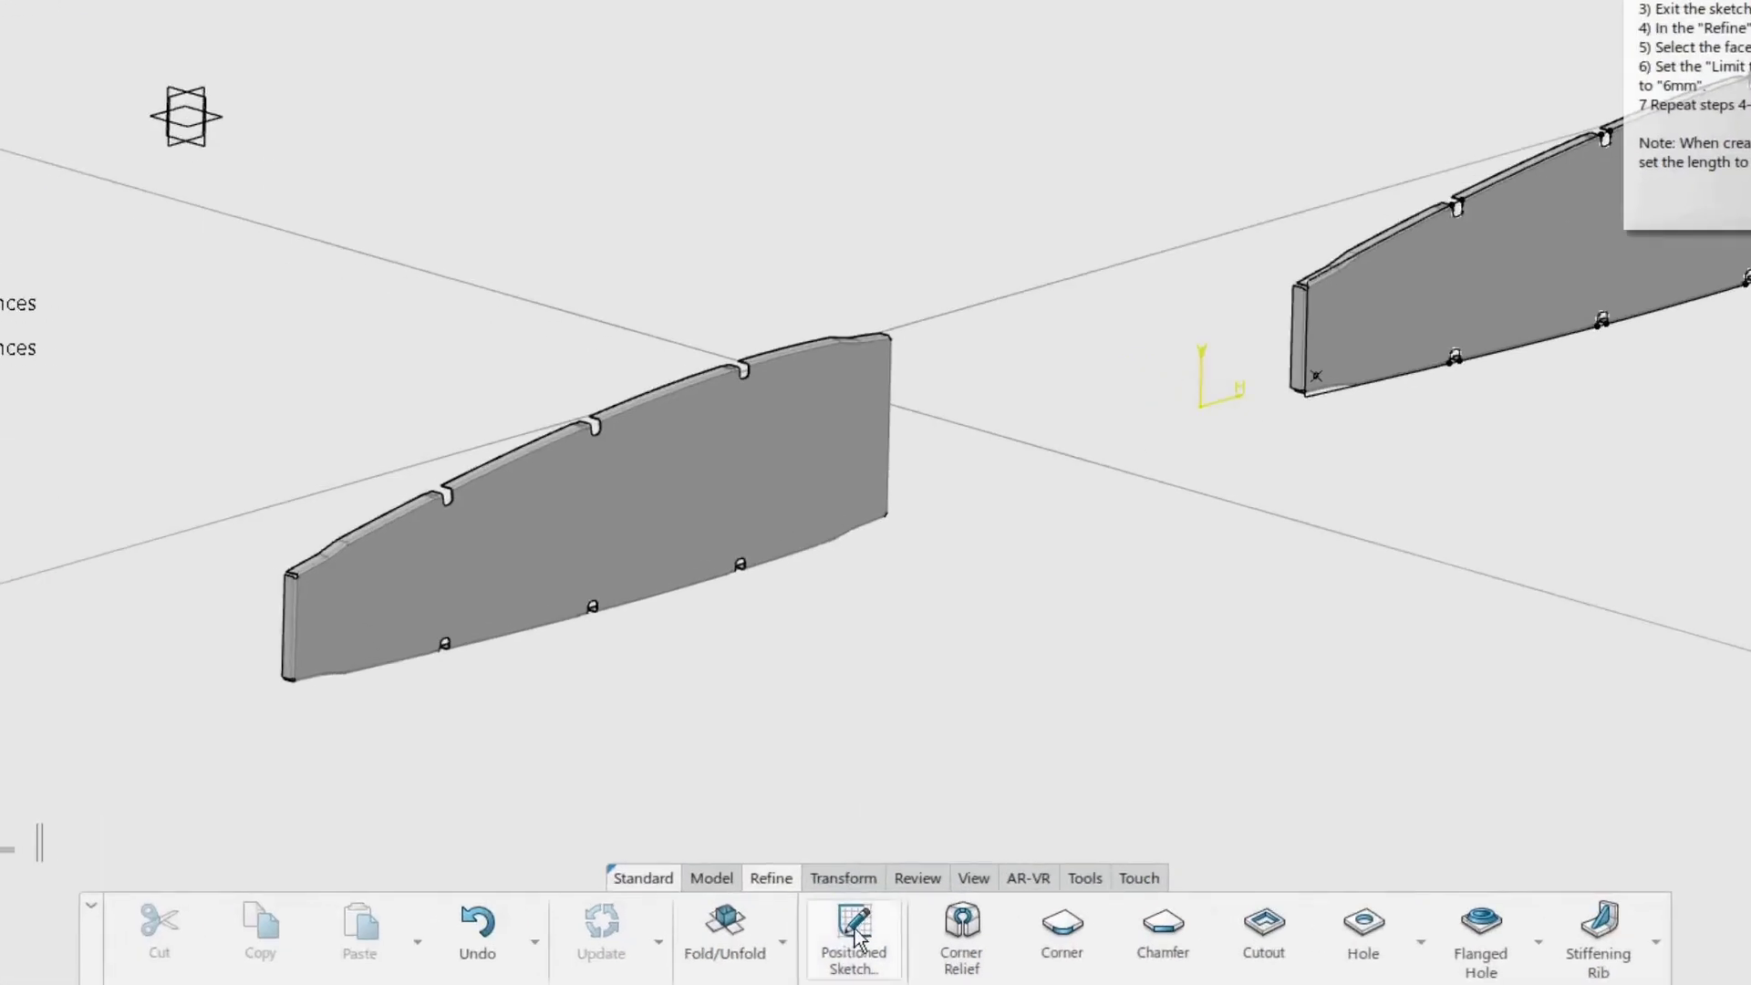
# Start a positioned sketch on the web, place points near its short-end lower and tall-end upper corners, and show the hidden reference outline.
pyautogui.click(859, 887)
pyautogui.click(680, 509)
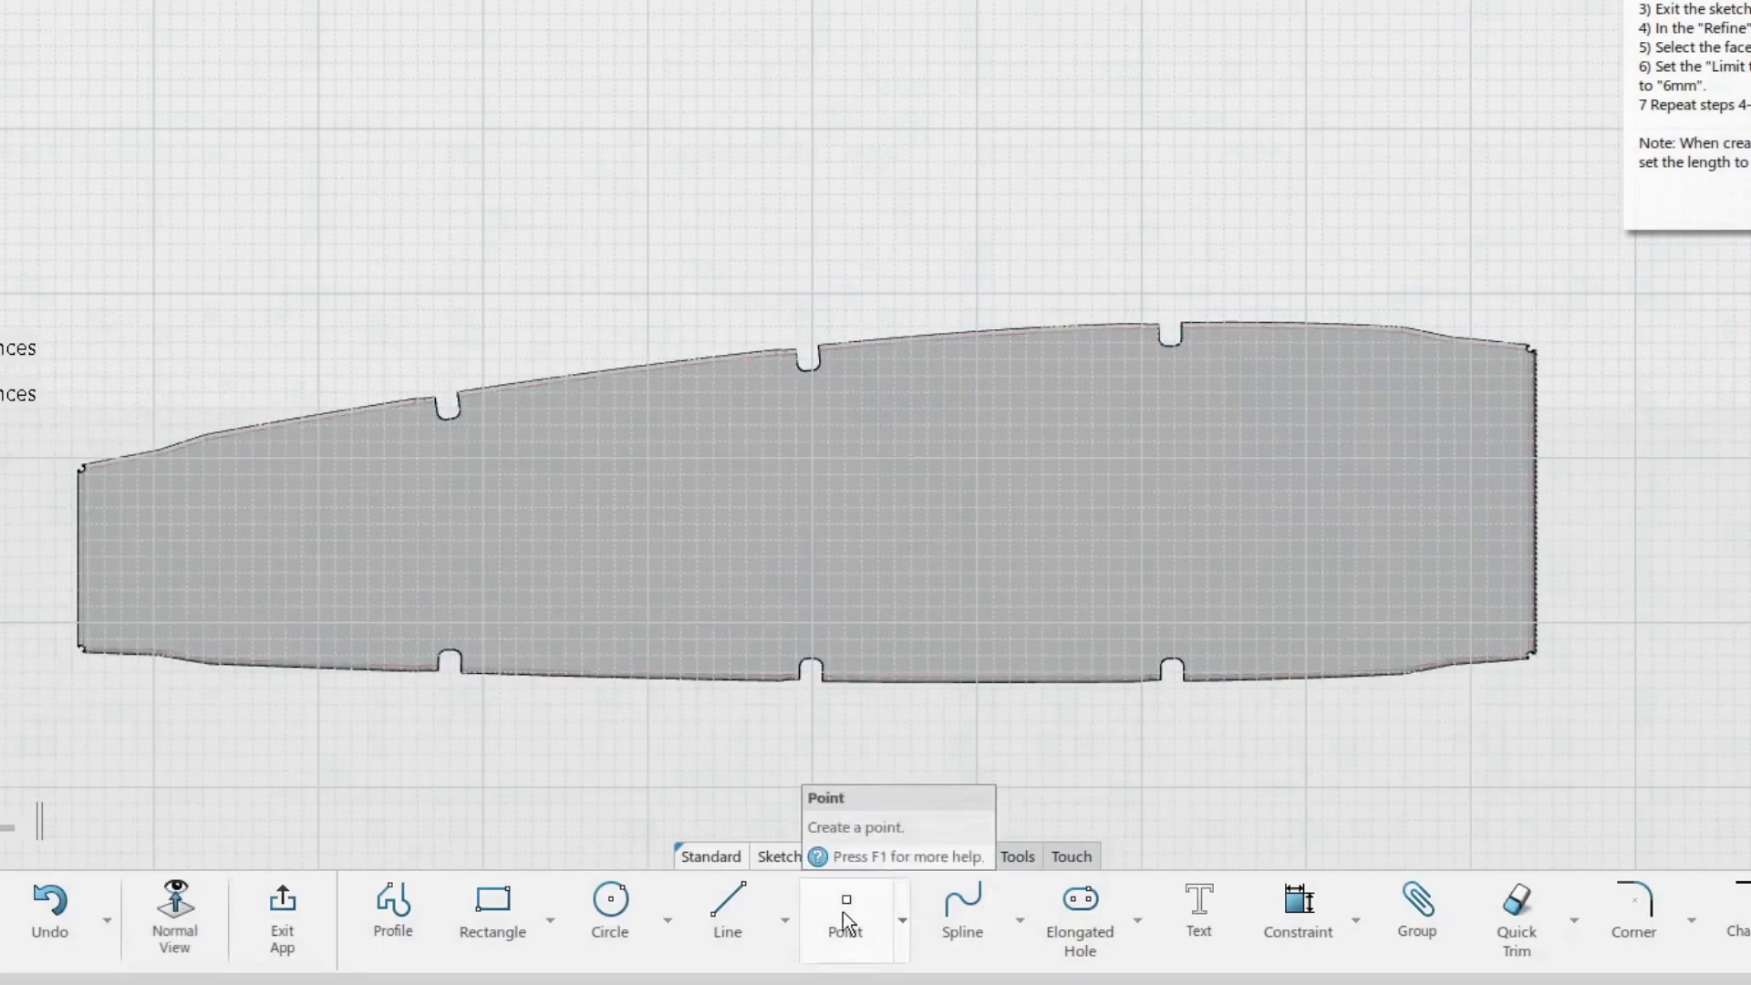
pyautogui.click(845, 906)
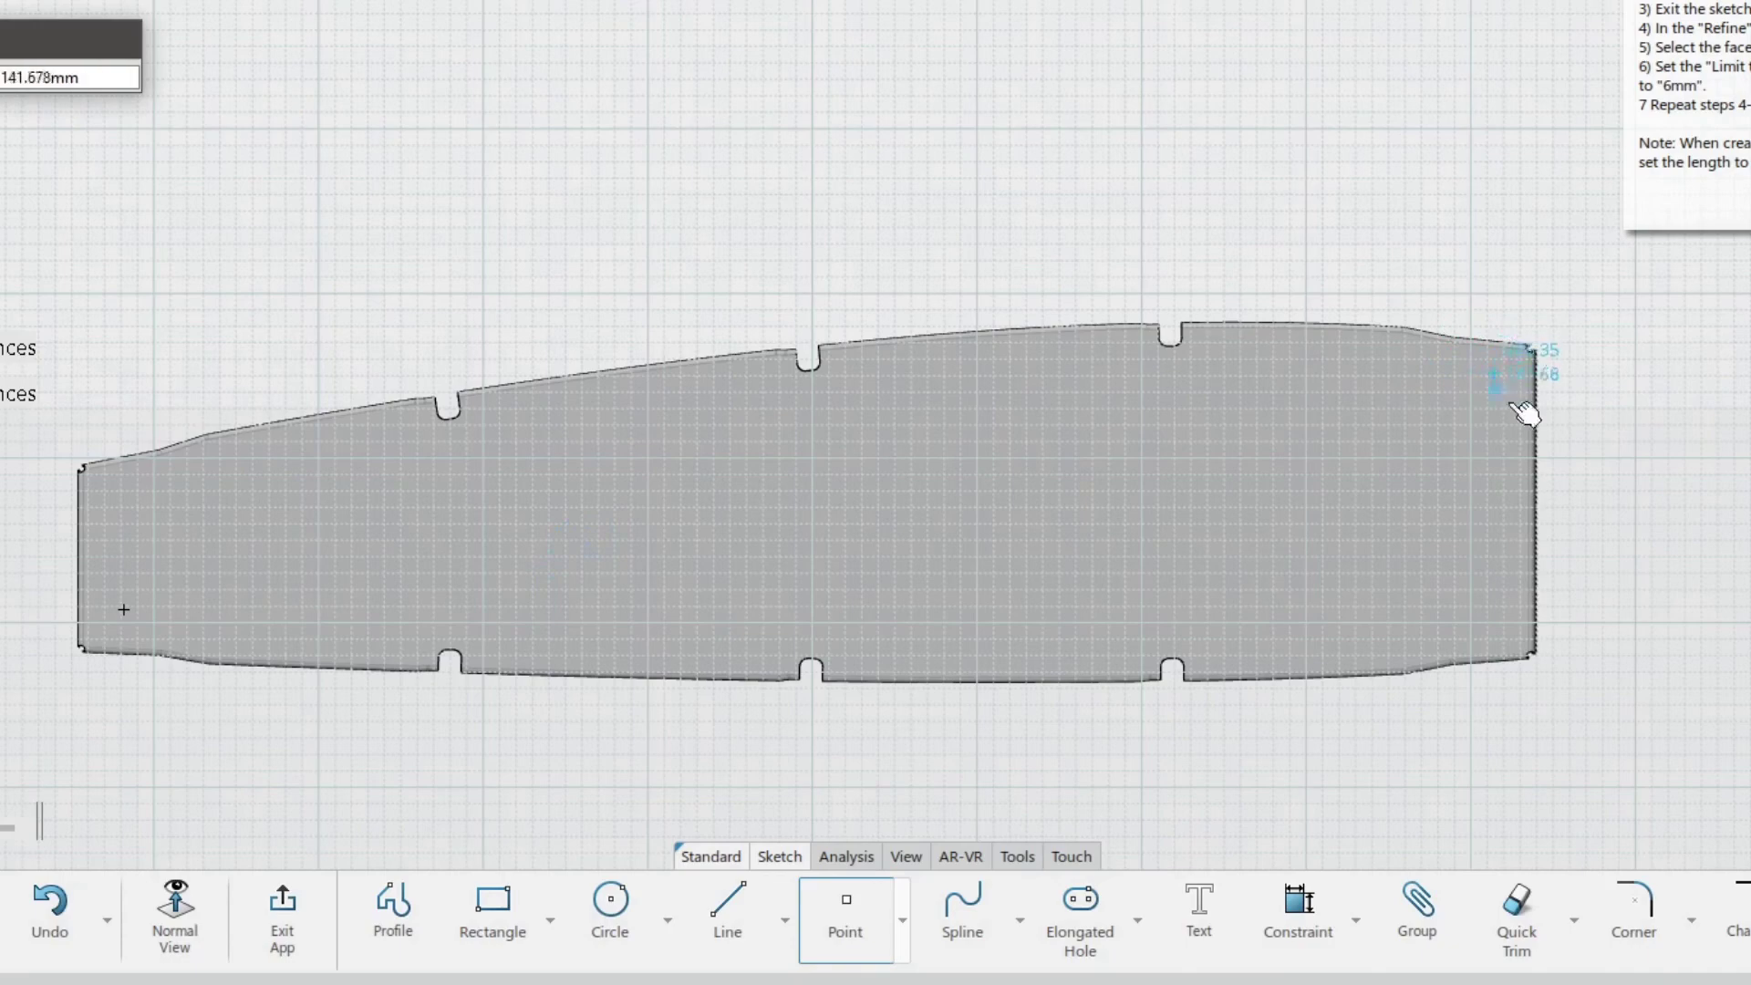
pyautogui.press('Escape')
pyautogui.moveTo(1638, 531)
pyautogui.mouseDown(button='middle')
pyautogui.moveTo(1543, 539)
pyautogui.moveTo(1235, 446)
pyautogui.moveTo(1294, 387)
pyautogui.moveTo(1243, 441)
pyautogui.moveTo(1240, 551)
pyautogui.moveTo(1566, 413)
pyautogui.mouseUp(button='middle')
pyautogui.rightClick(71, 484)
pyautogui.click(195, 576)
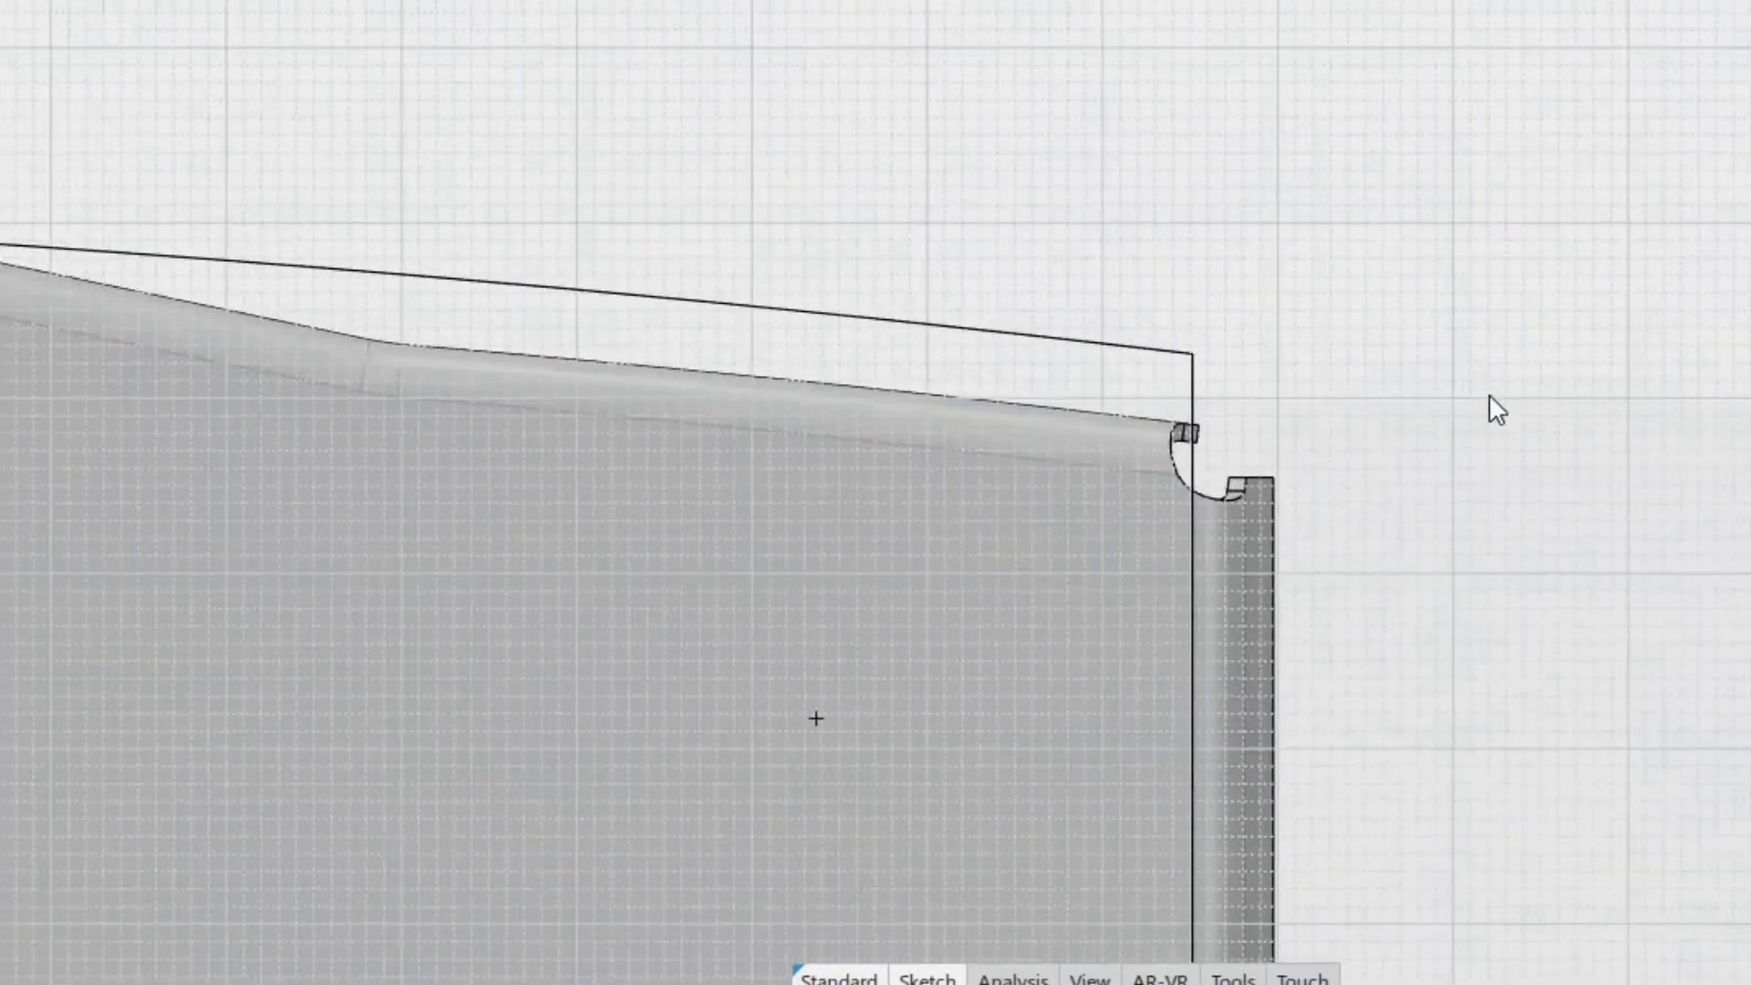
# Dimension the tall-end point horizontally from the reference outline's upper corner and set the distance to 20 mm.
pyautogui.moveTo(1587, 475); pyautogui.dragTo(1627, 357, button='middle')
pyautogui.click(869, 565)
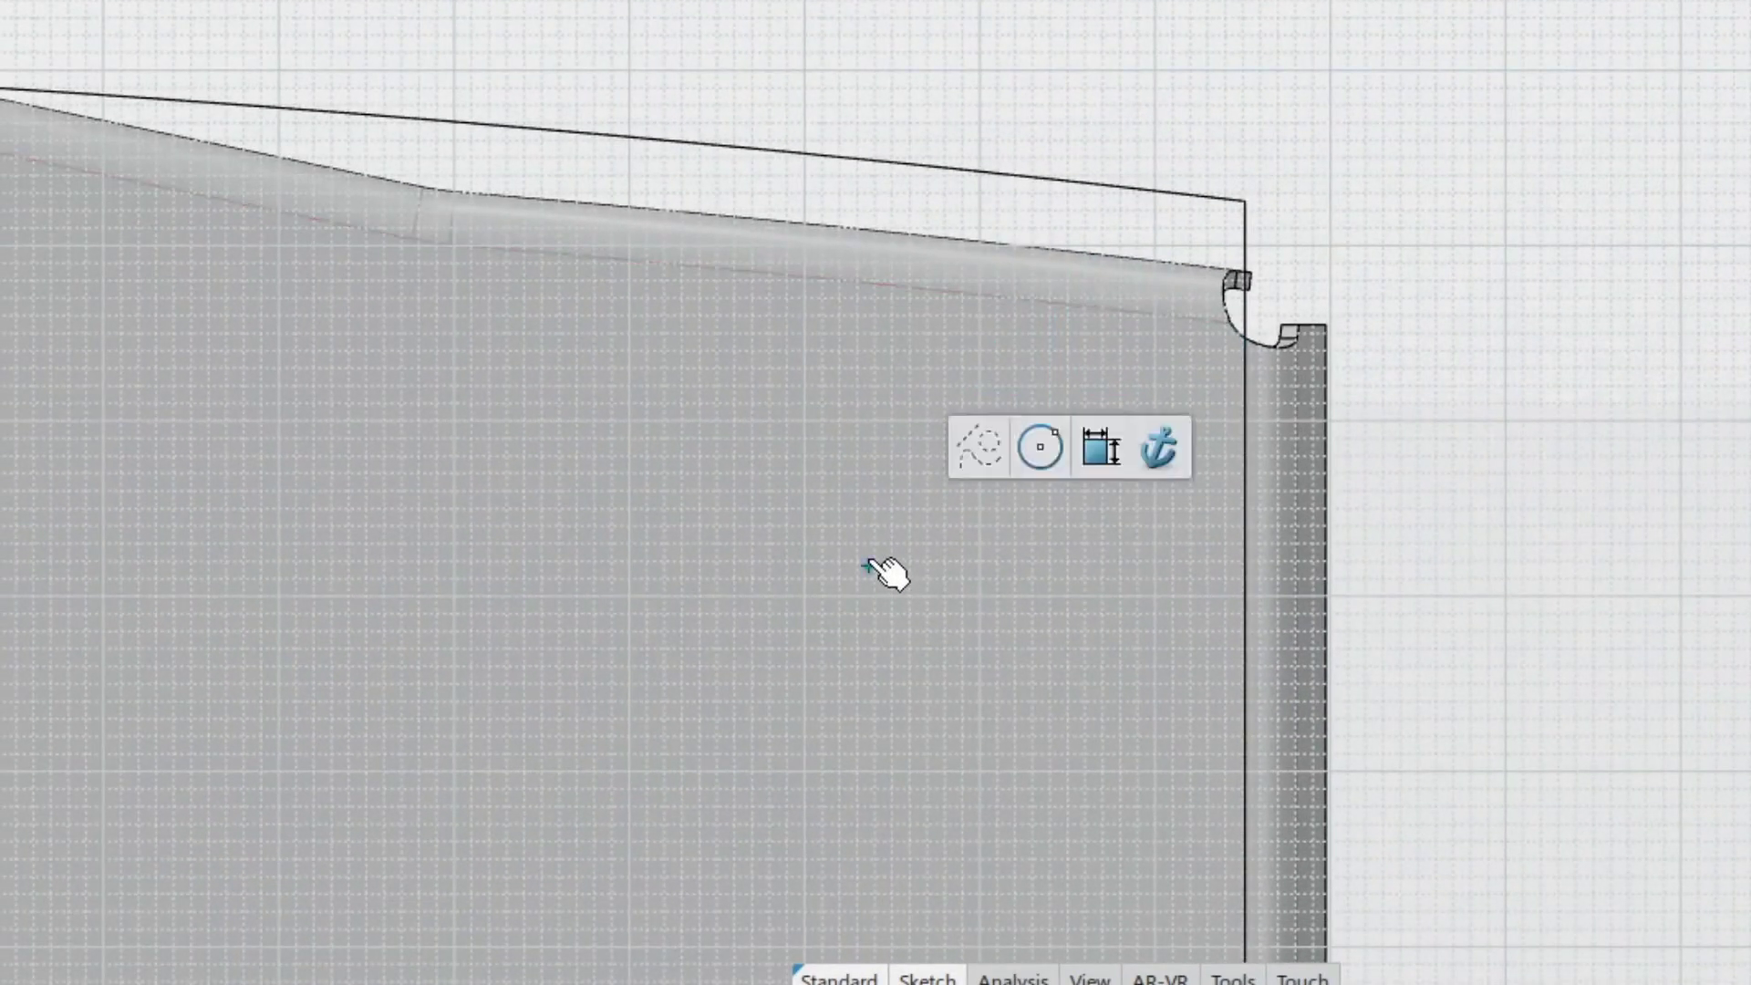
pyautogui.click(1246, 200)
pyautogui.click(1474, 88)
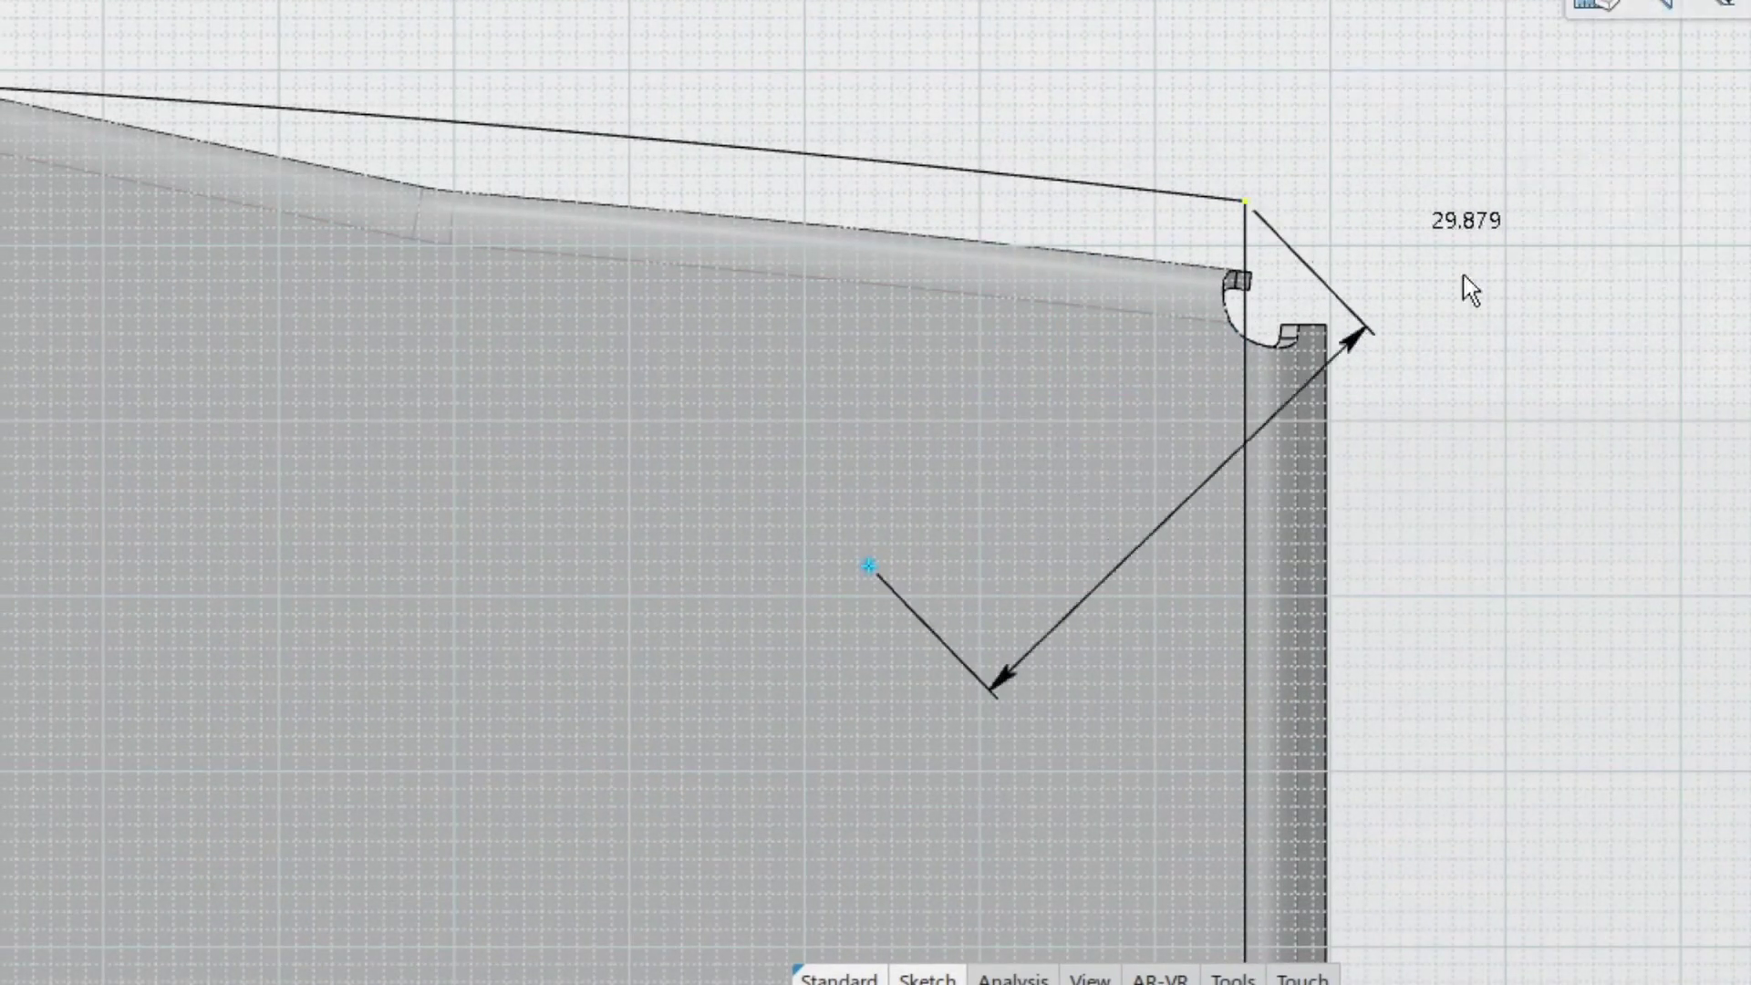
pyautogui.rightClick(1420, 408)
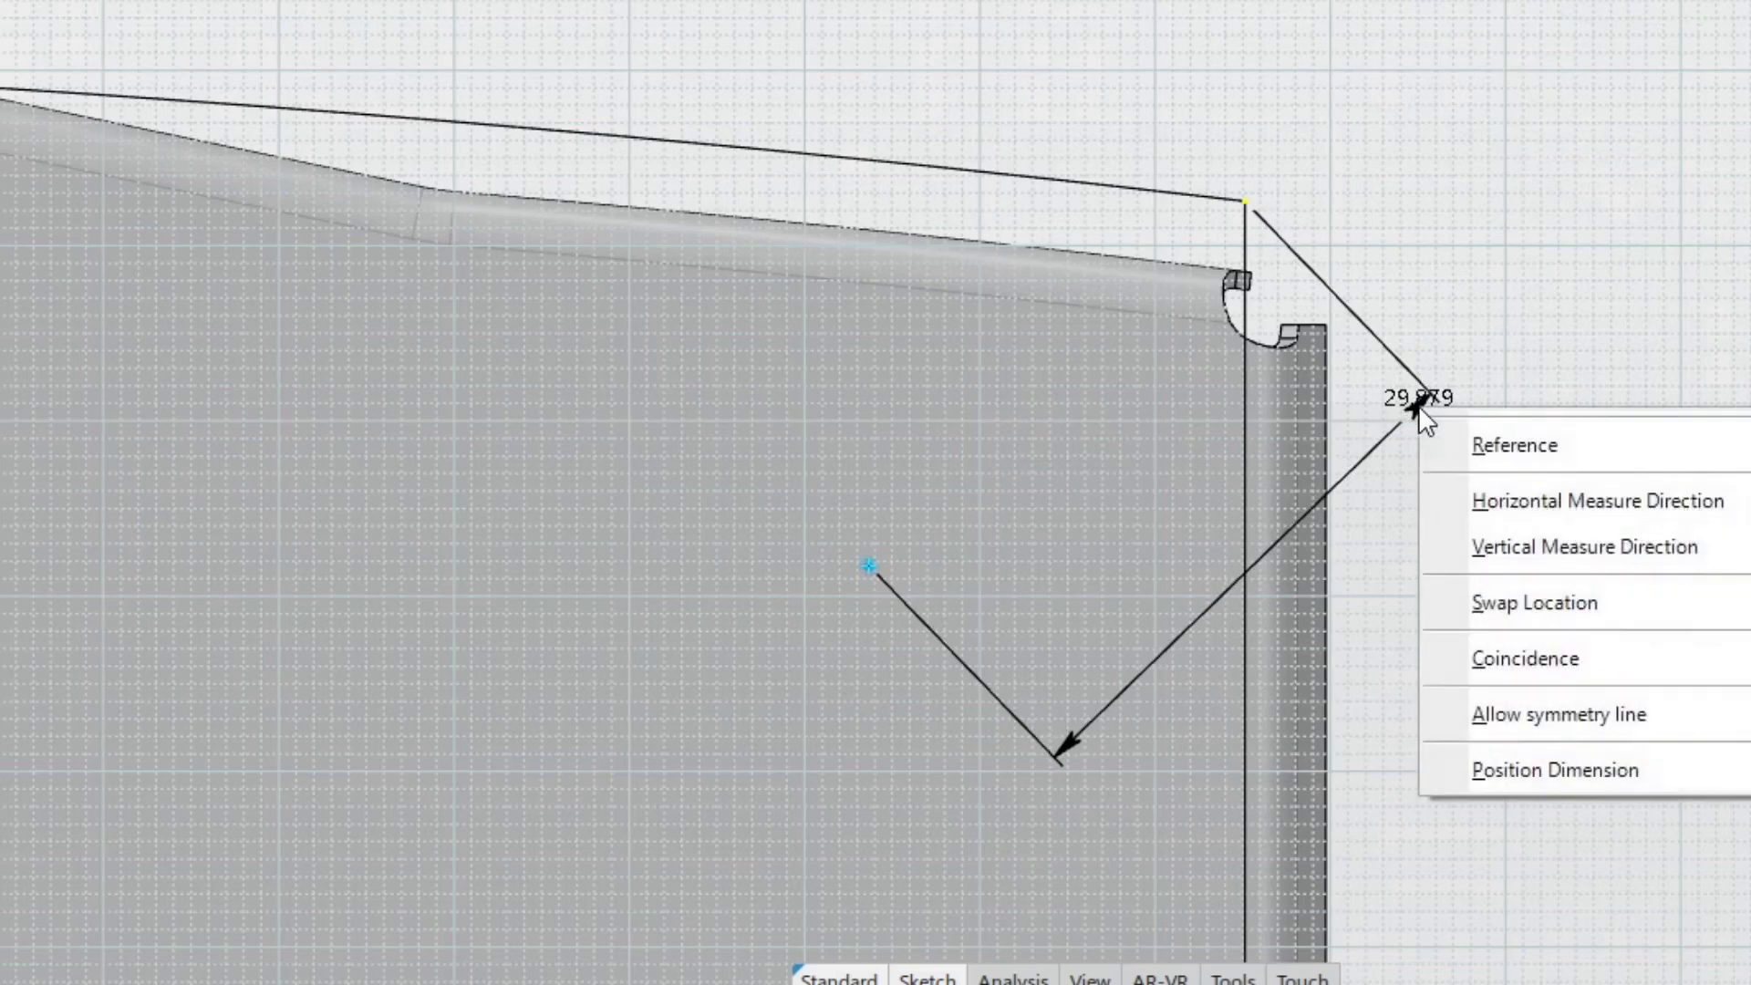
pyautogui.click(1540, 503)
pyautogui.click(1525, 508)
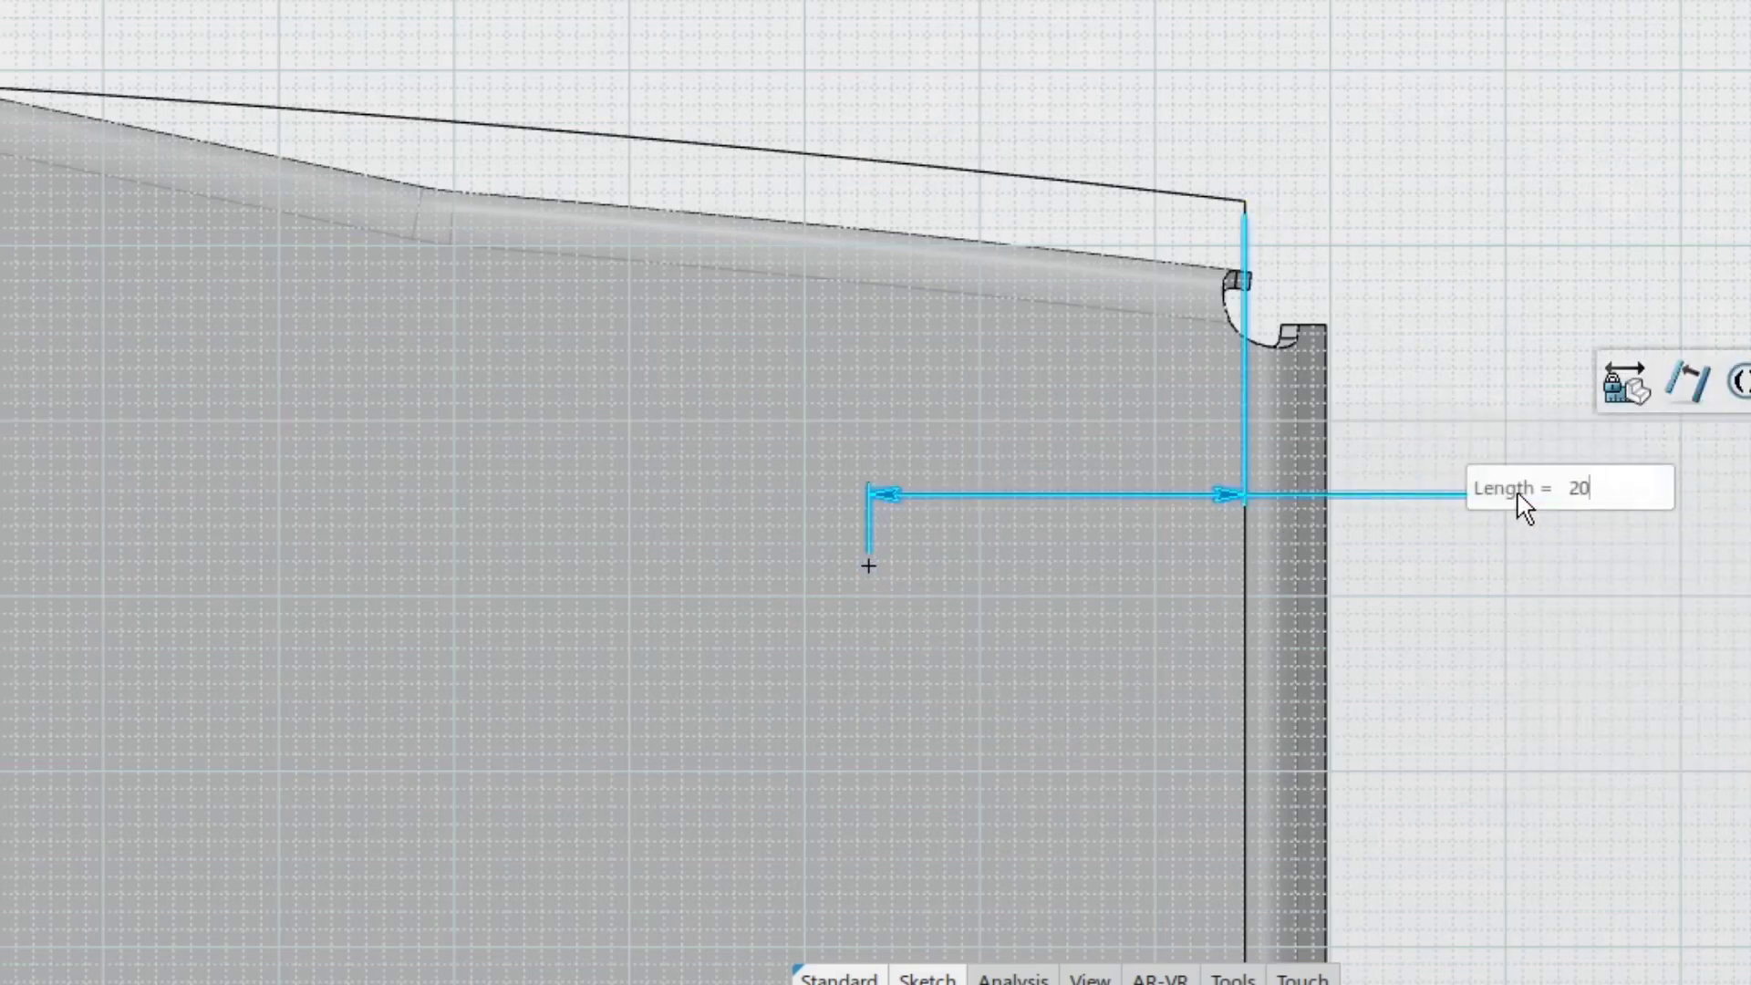
pyautogui.write('20')
pyautogui.press('Return')
# Add a vertical dimension between the tall-end point and the reference outline's upper corner.
pyautogui.click(896, 565)
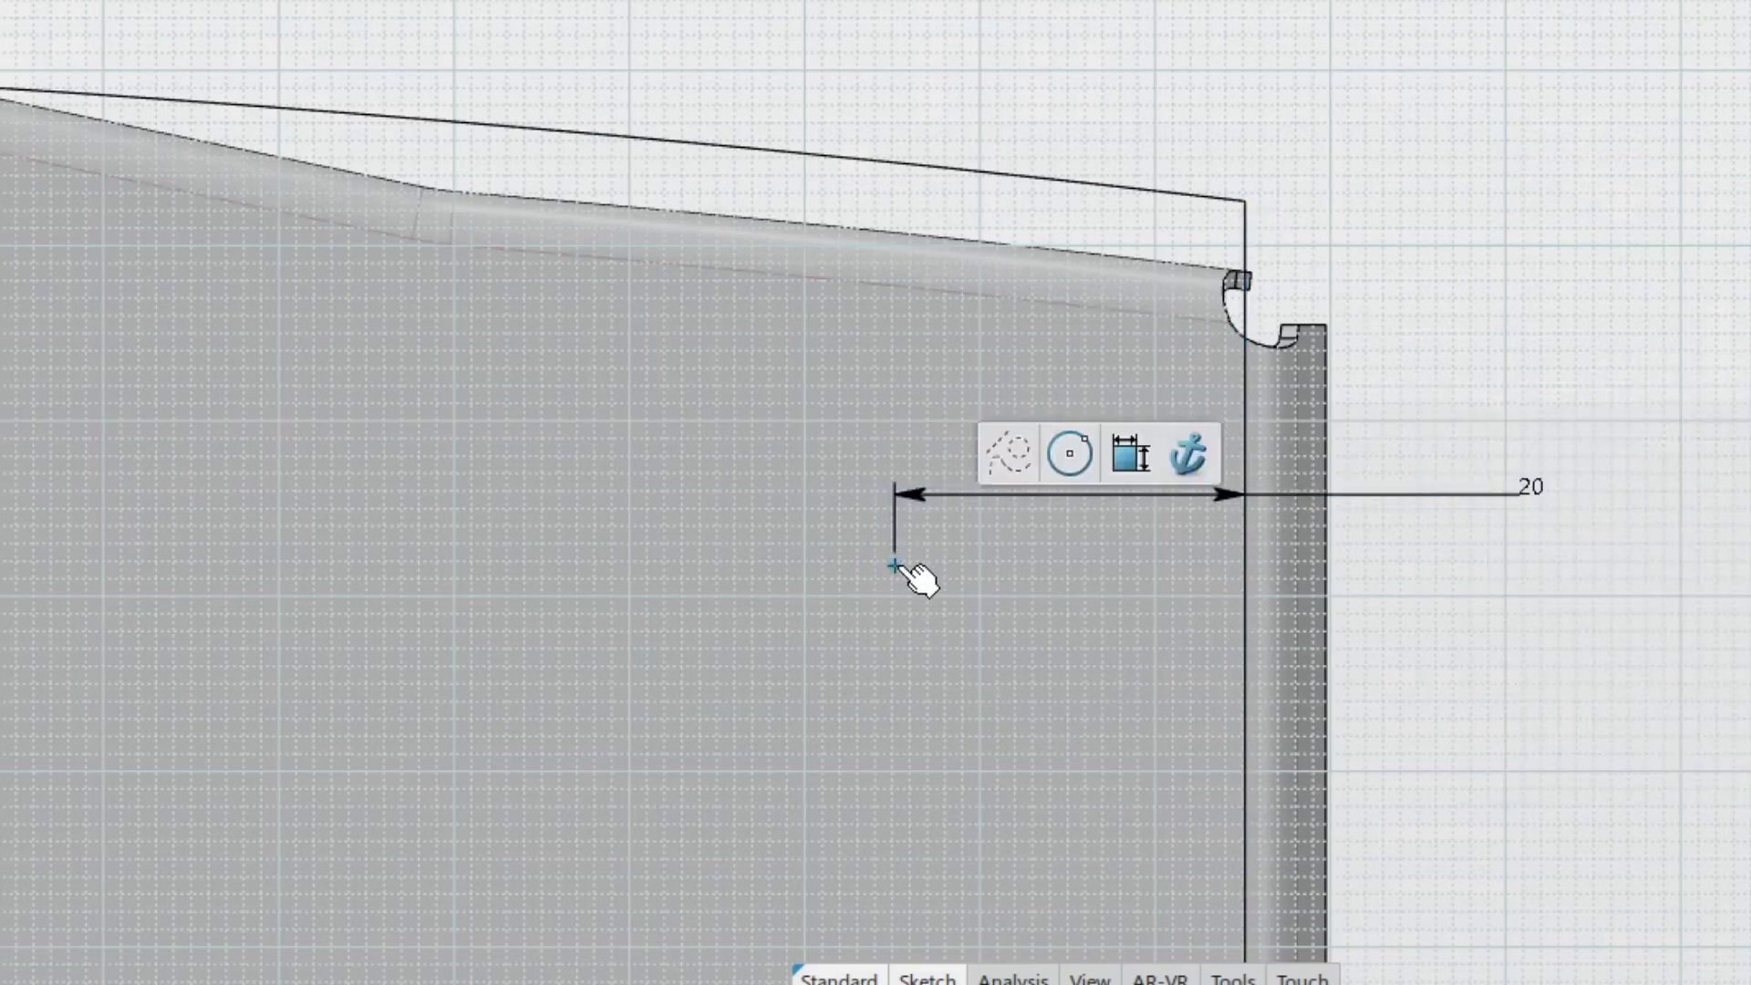
pyautogui.click(1247, 200)
pyautogui.click(1482, 91)
pyautogui.rightClick(1434, 247)
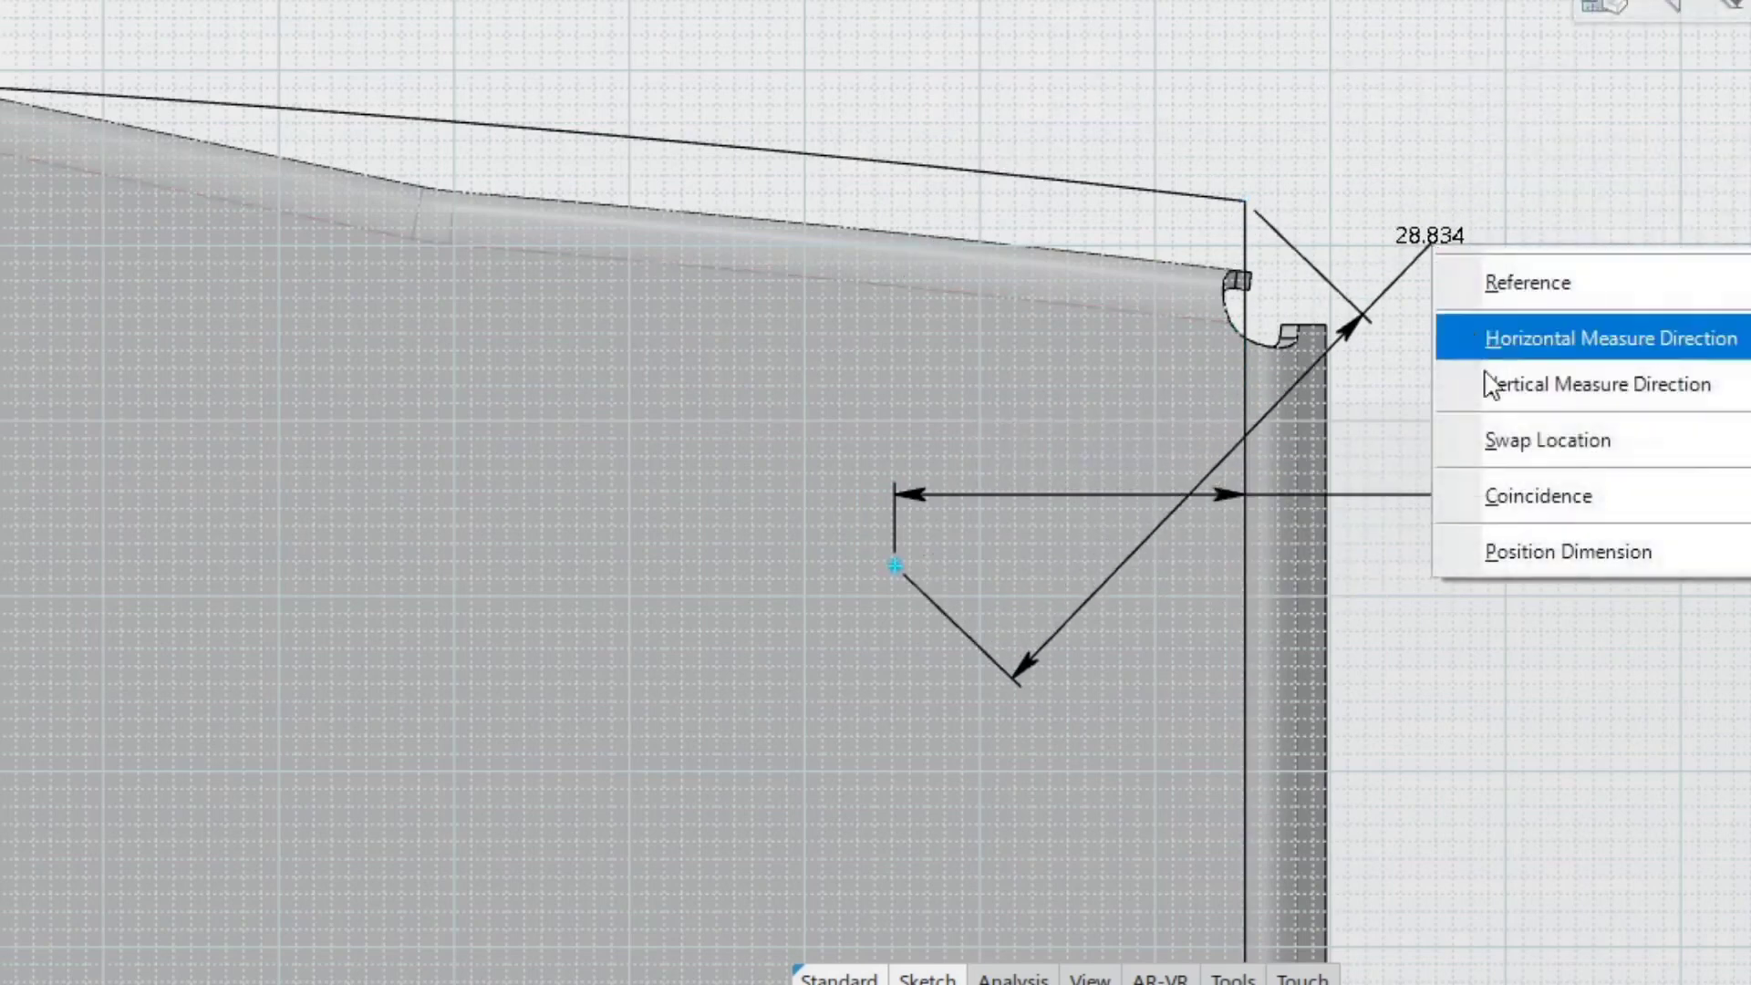
pyautogui.click(1599, 398)
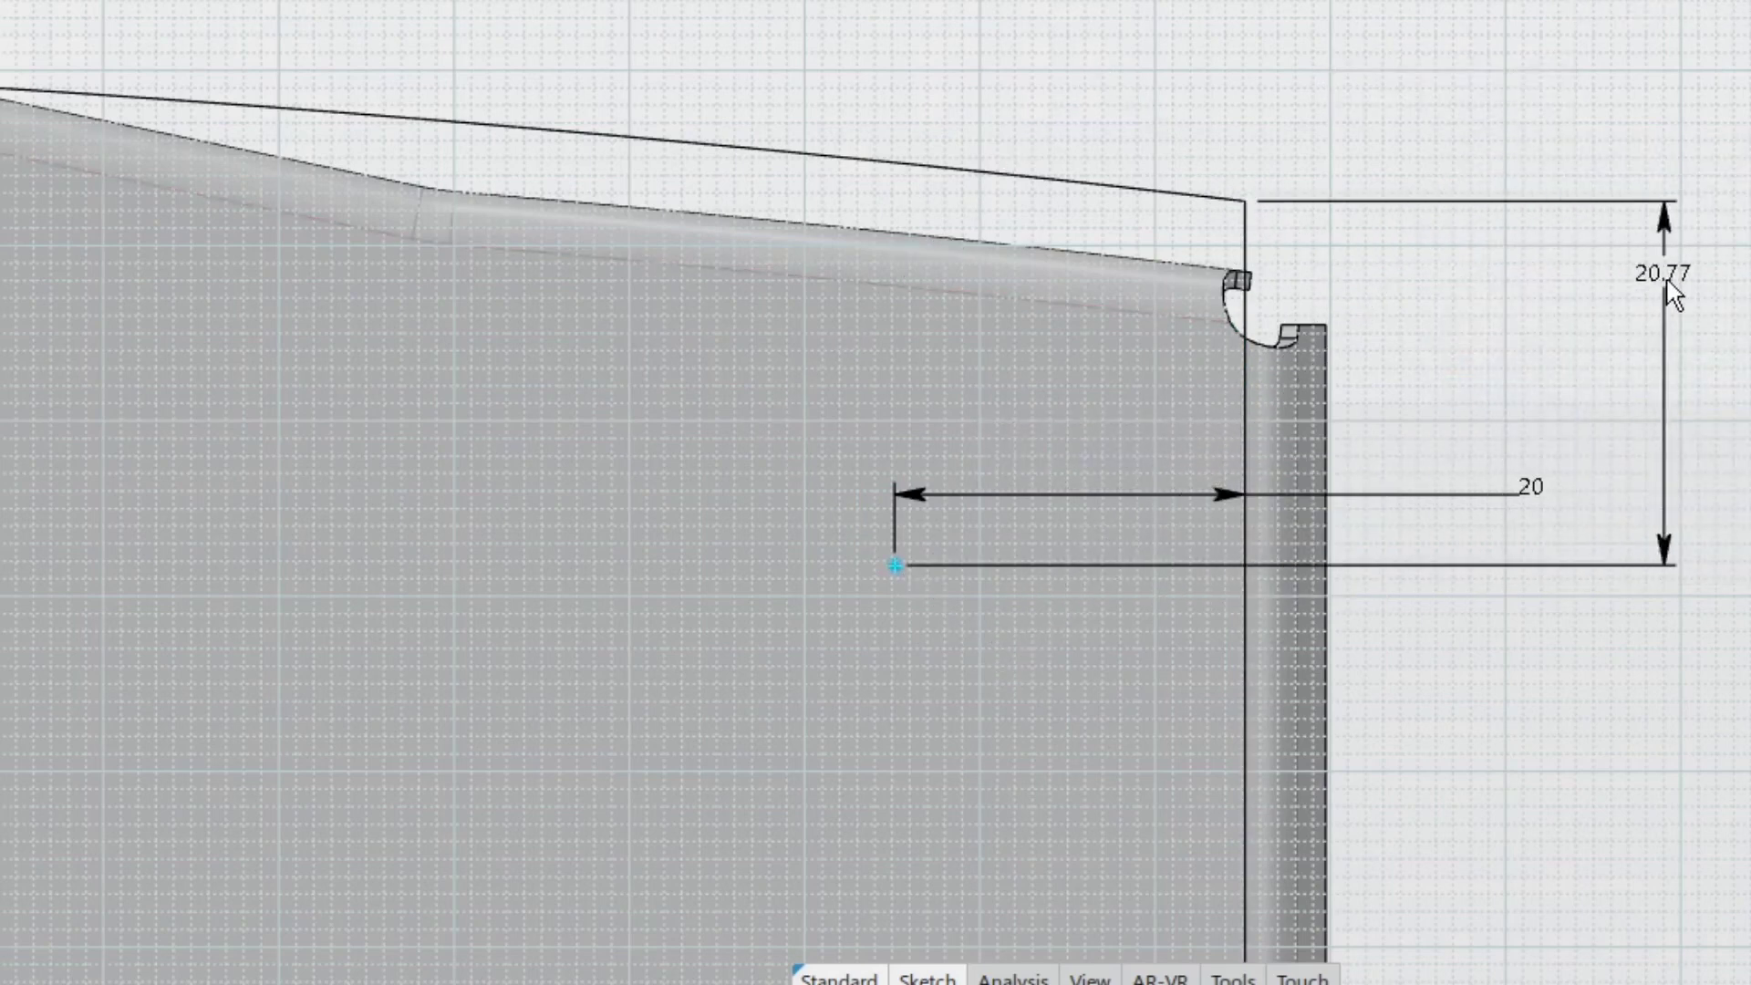
pyautogui.click(1626, 362)
pyautogui.press('Return')
pyautogui.click(1600, 463)
# Dimension the short-end point vertically from the reference outline's lower corner and set the distance to 20 mm.
pyautogui.scroll(-3, 1607, 669)
pyautogui.scroll(6, 1252, 574)
pyautogui.moveTo(1252, 575); pyautogui.dragTo(352, 653, button='middle')
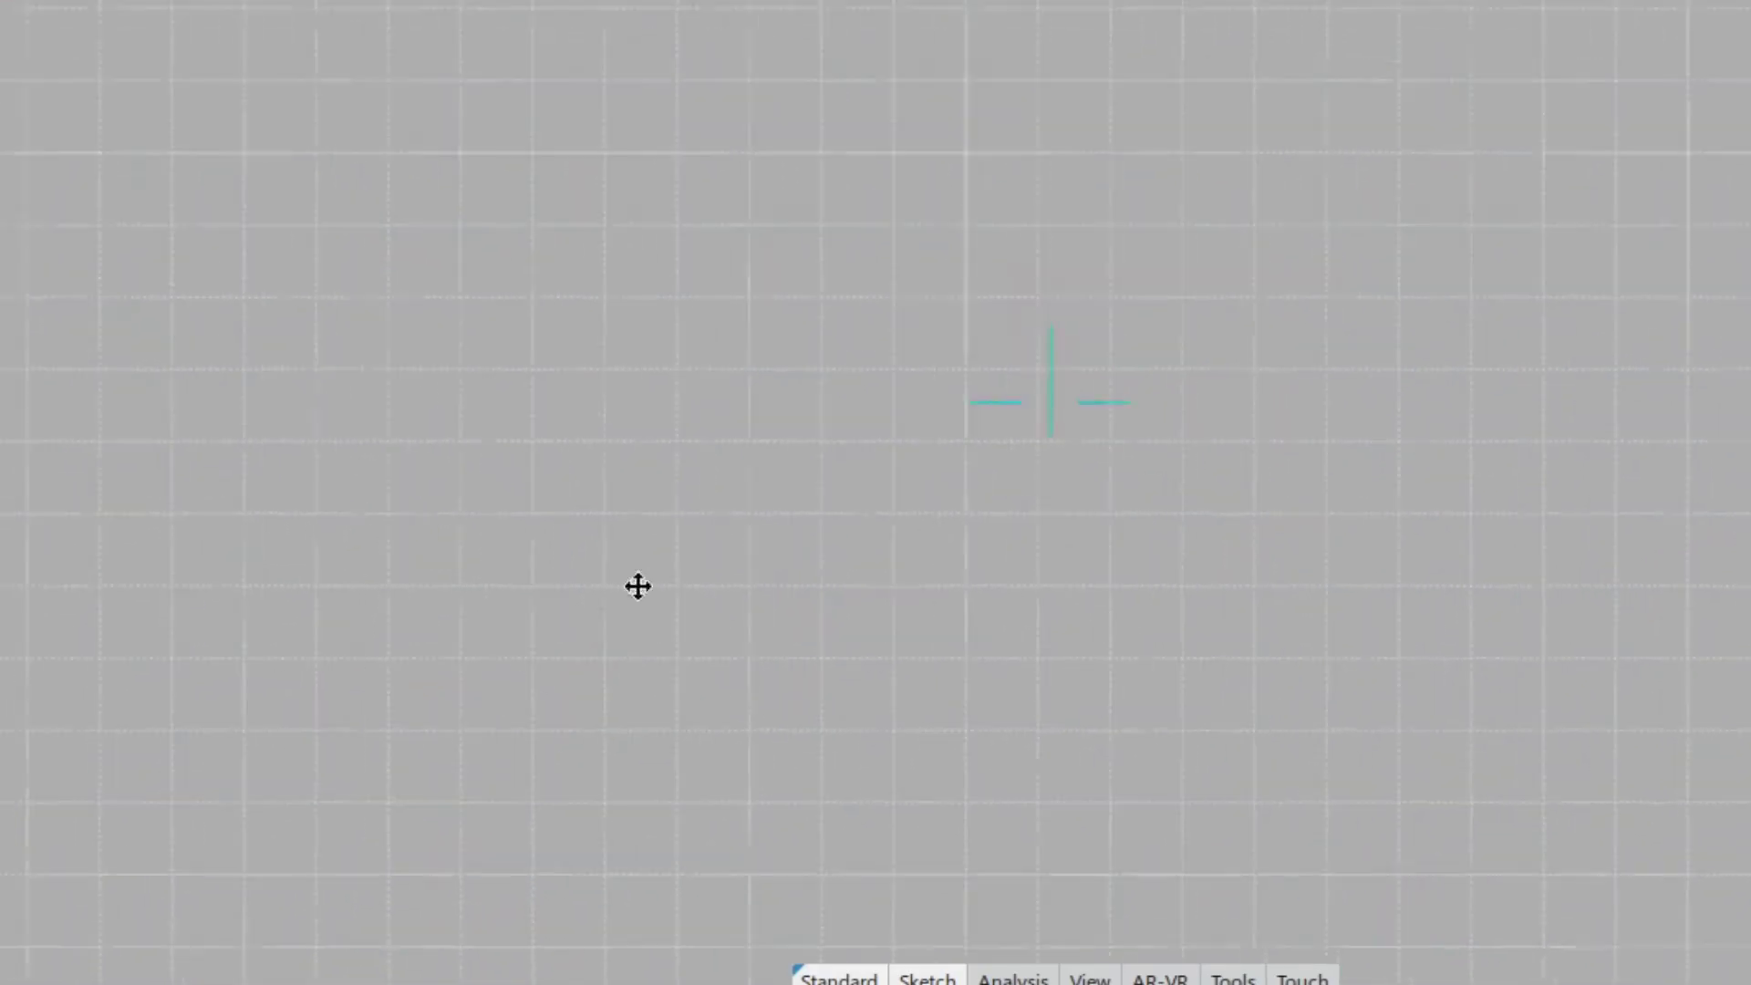
pyautogui.moveTo(653, 913); pyautogui.dragTo(1669, 539, button='middle')
pyautogui.moveTo(348, 626)
pyautogui.mouseDown(button='middle')
pyautogui.moveTo(1333, 578)
pyautogui.moveTo(1509, 531)
pyautogui.moveTo(1312, 570)
pyautogui.mouseUp(button='middle')
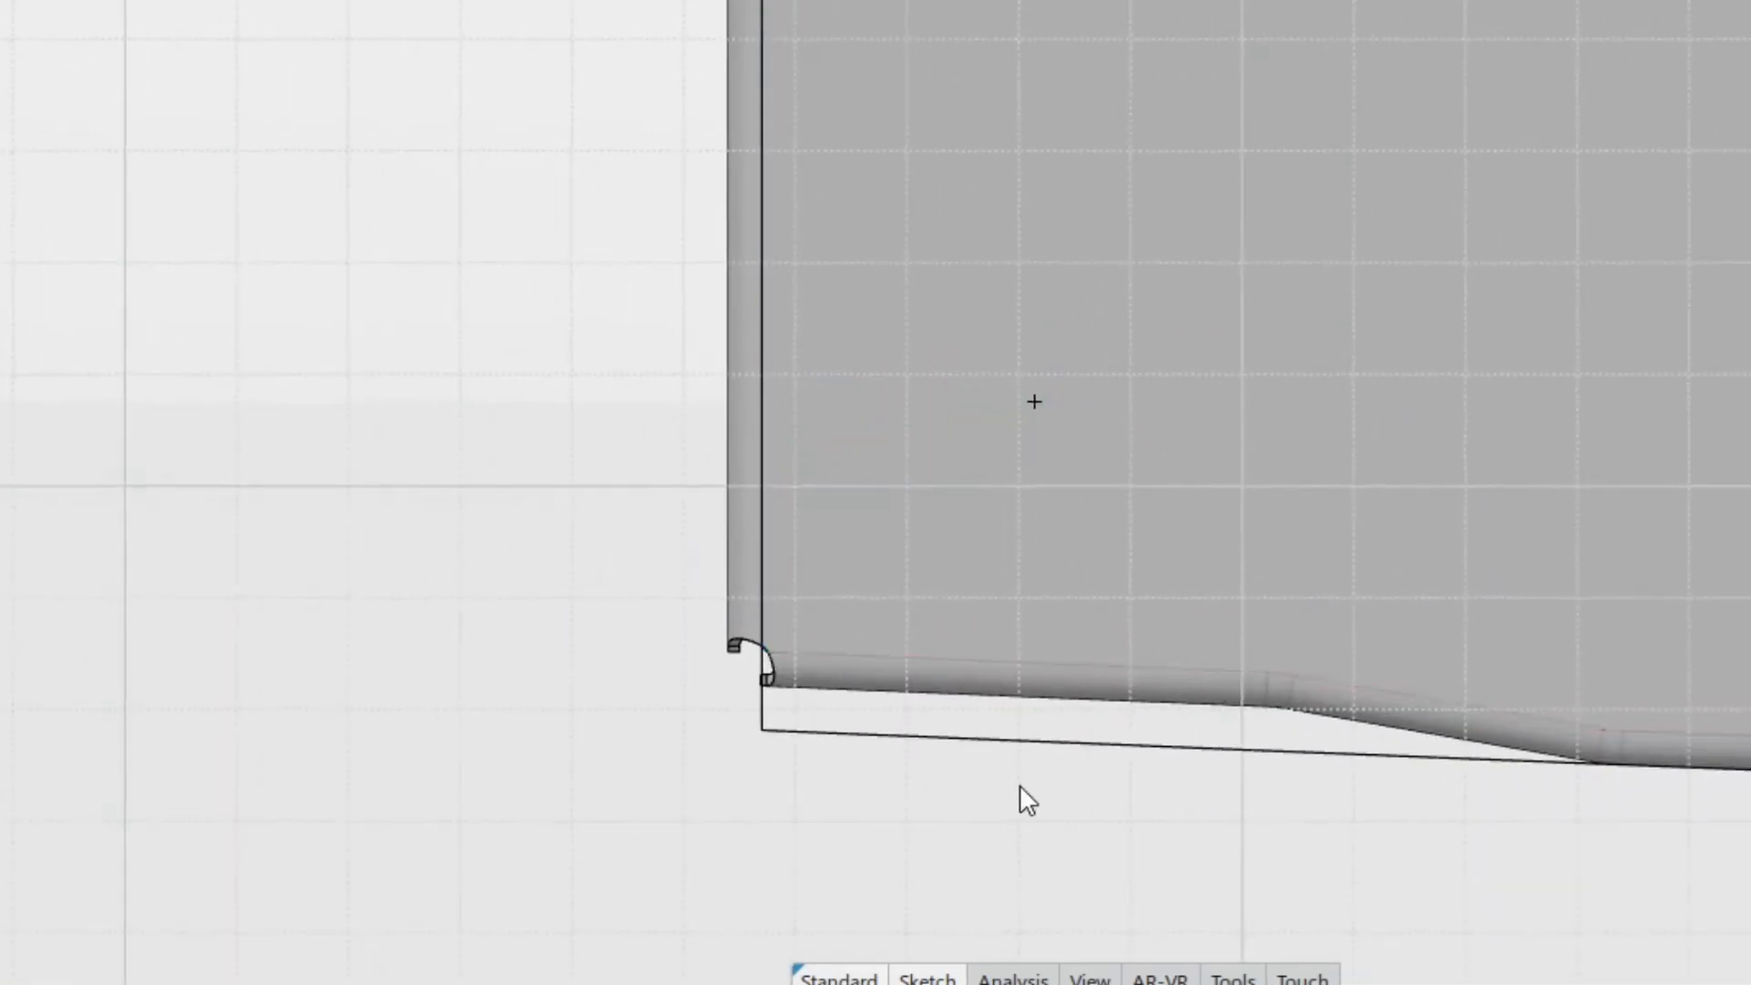
pyautogui.click(765, 732)
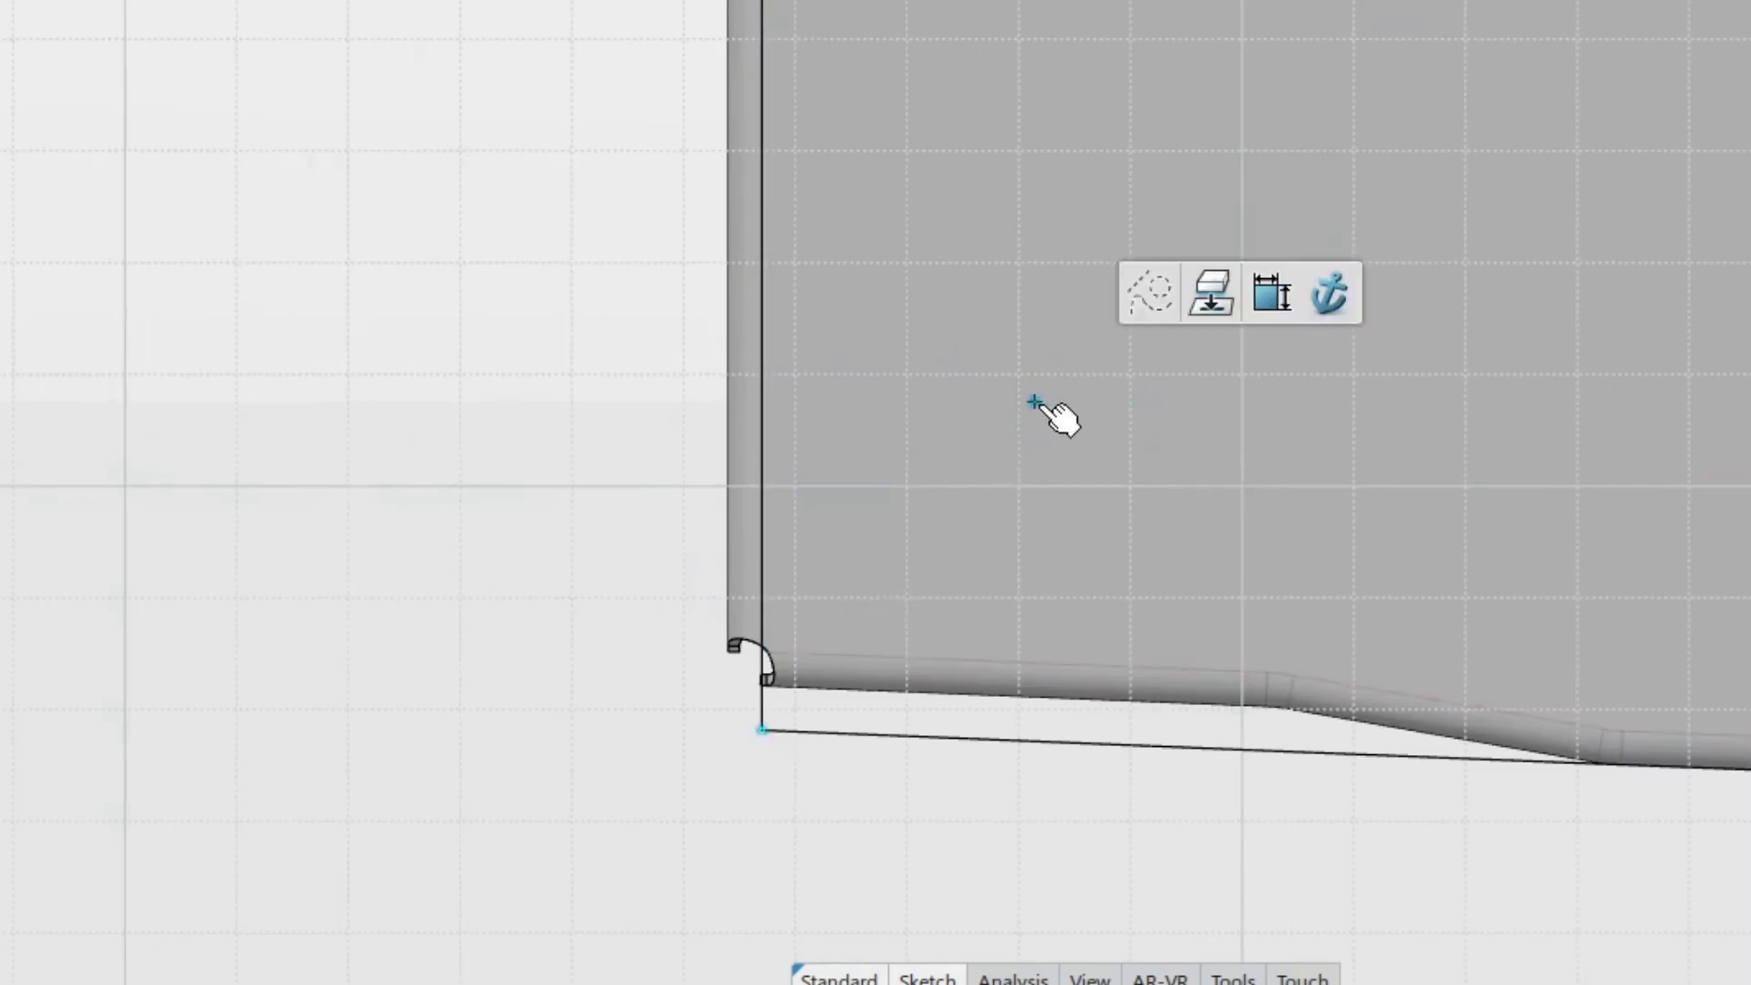
pyautogui.click(1283, 287)
pyautogui.rightClick(555, 441)
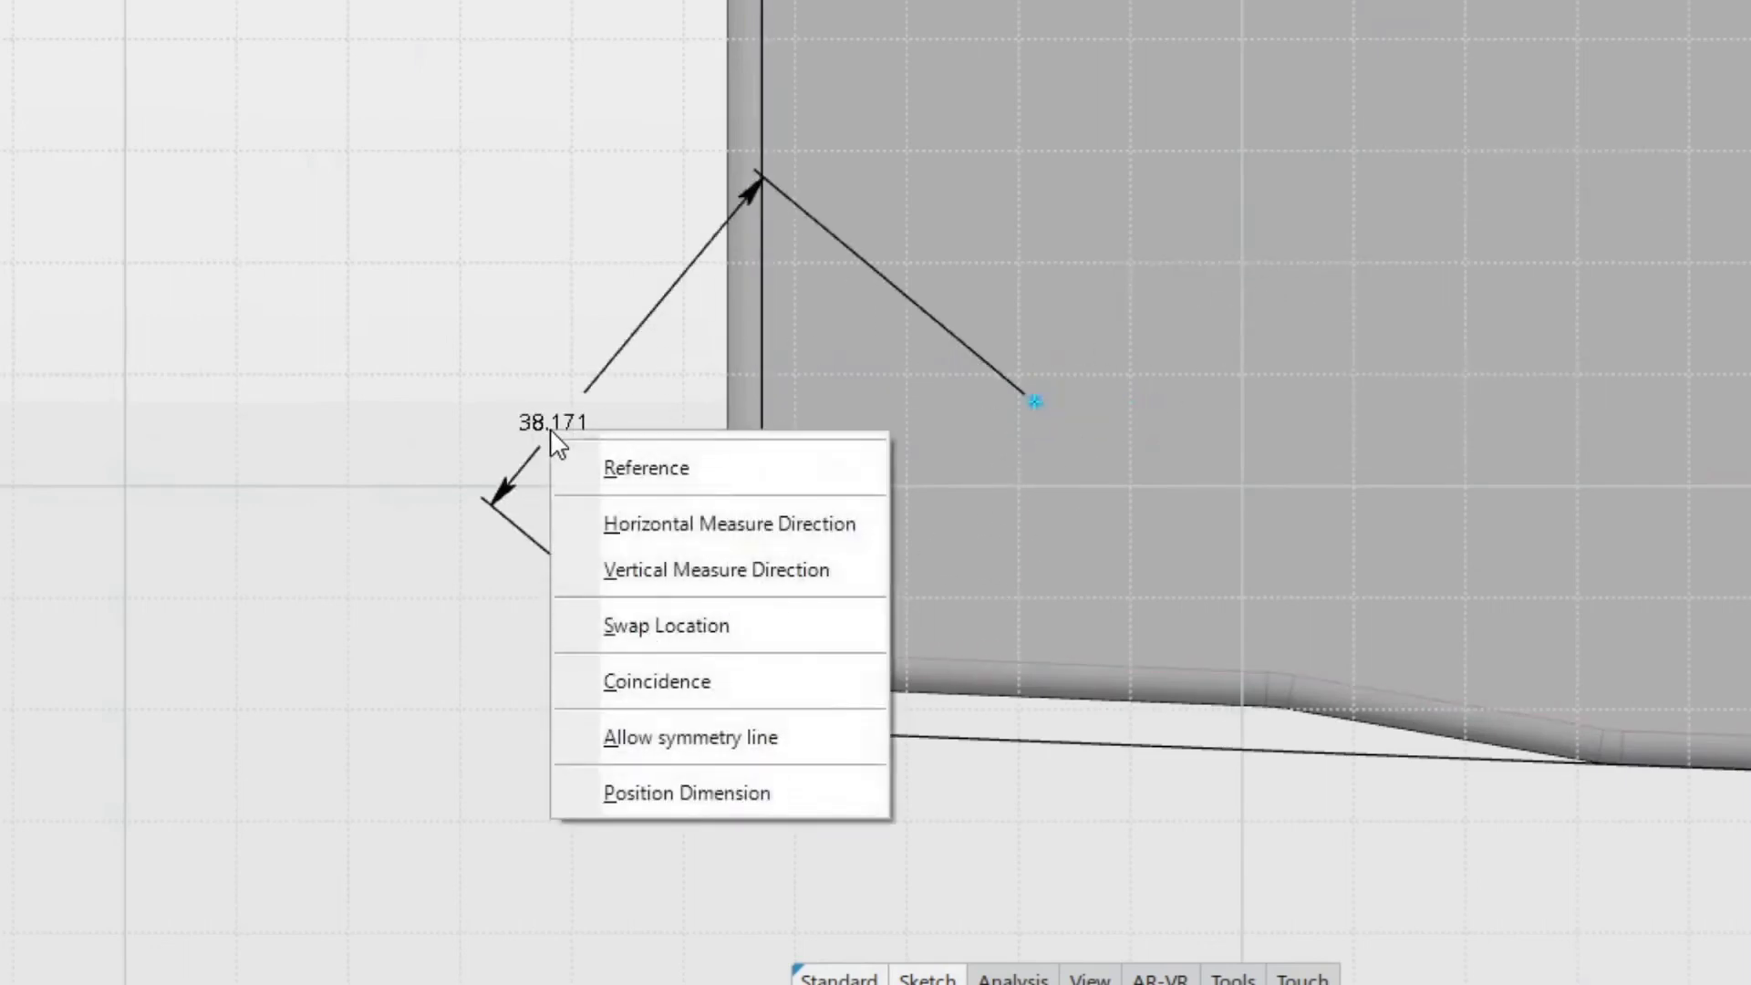
pyautogui.click(699, 565)
pyautogui.click(479, 567)
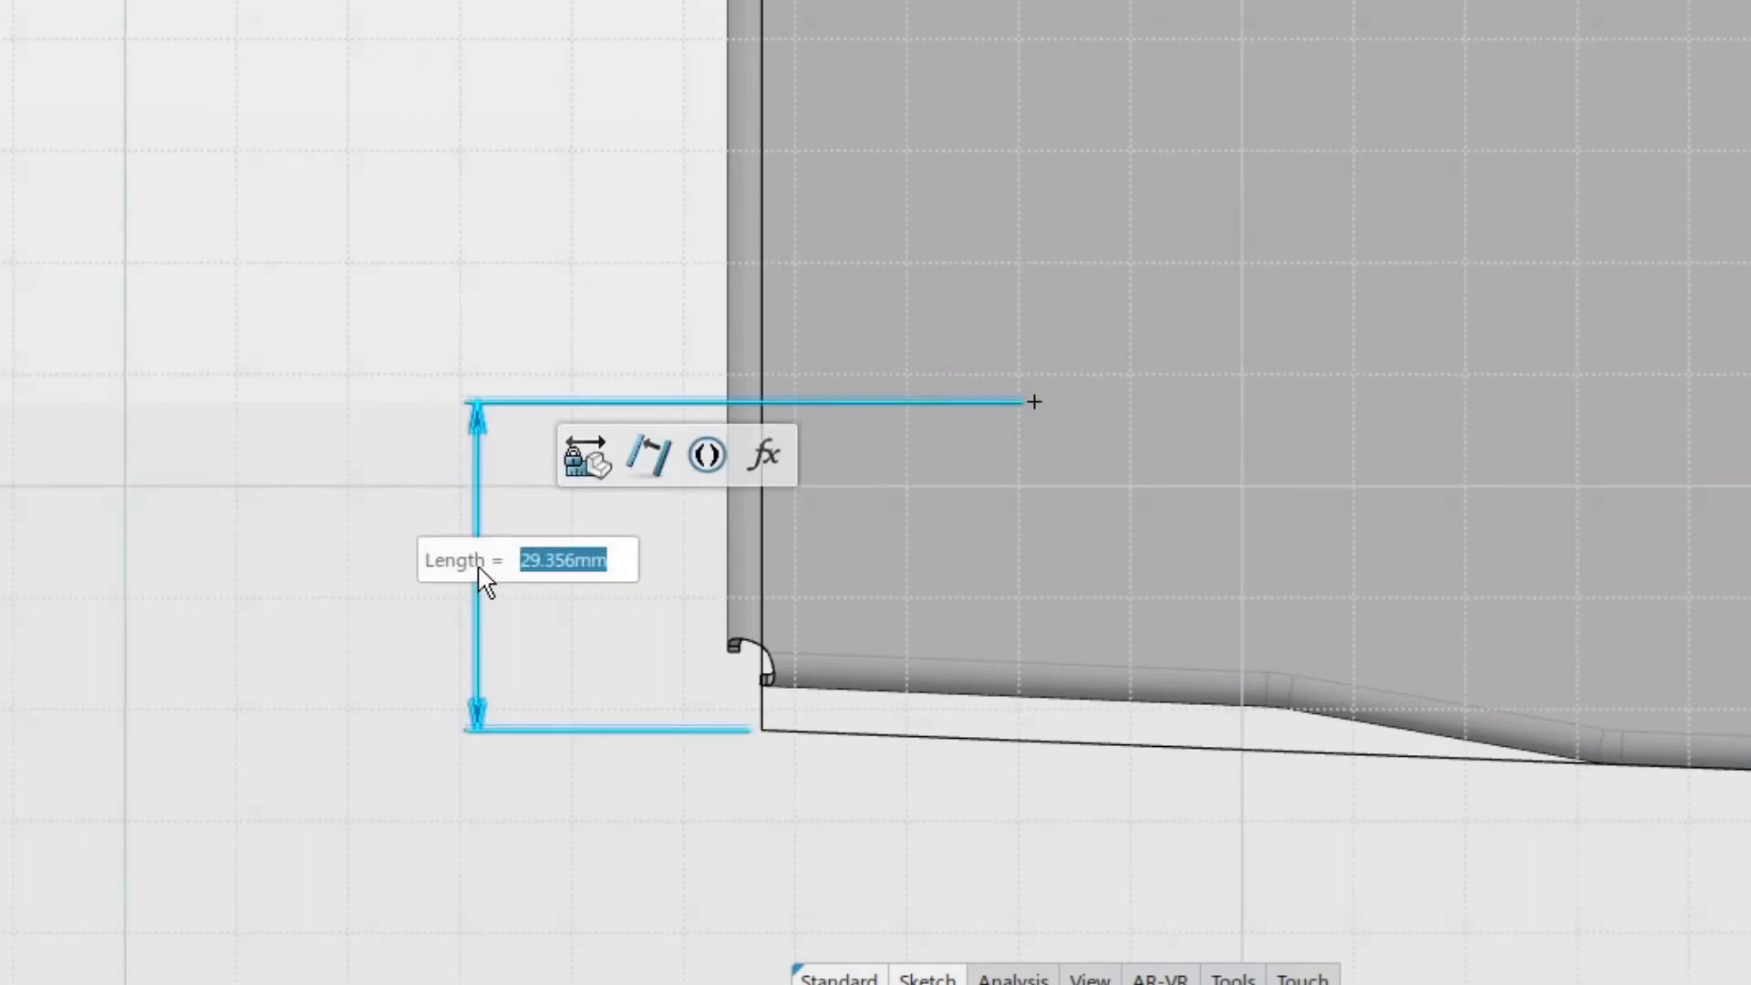
pyautogui.press('Return')
pyautogui.click(418, 415)
# Dimension the short-end point horizontally from the reference outline's lower corner and set the distance to 20 mm.
pyautogui.click(1038, 507)
pyautogui.keyDown('ctrl'); pyautogui.click(763, 730); pyautogui.keyUp('ctrl')
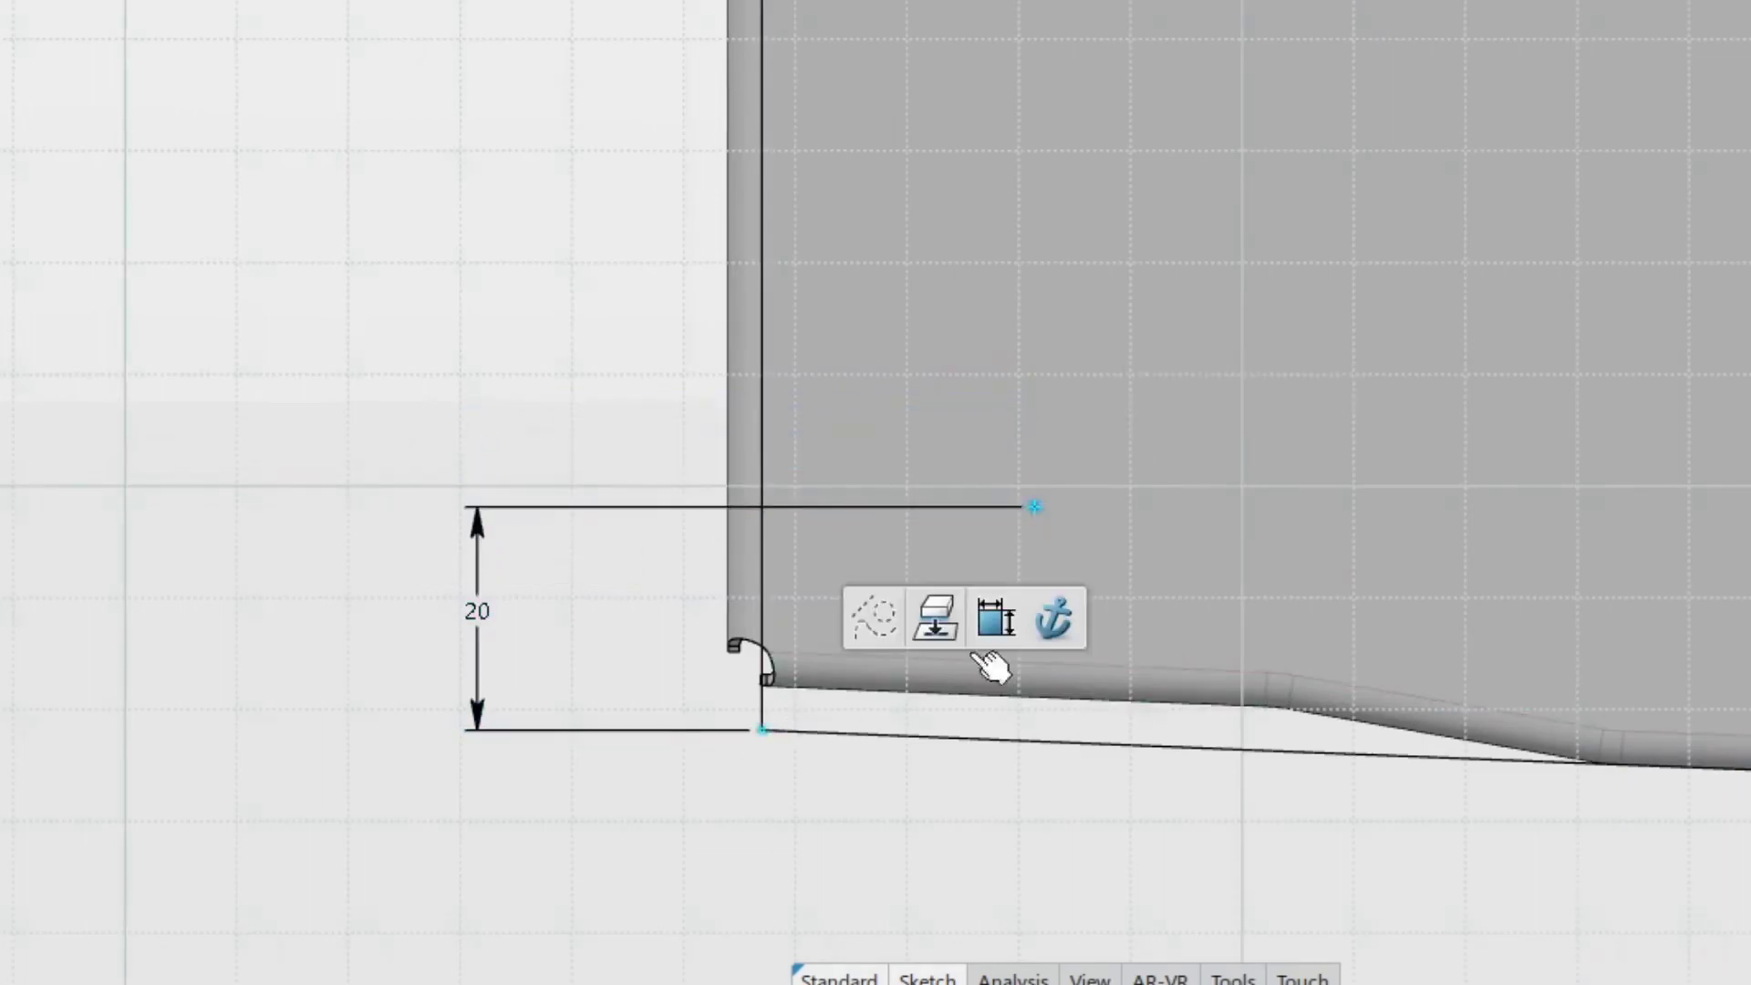
pyautogui.click(994, 620)
pyautogui.rightClick(1038, 815)
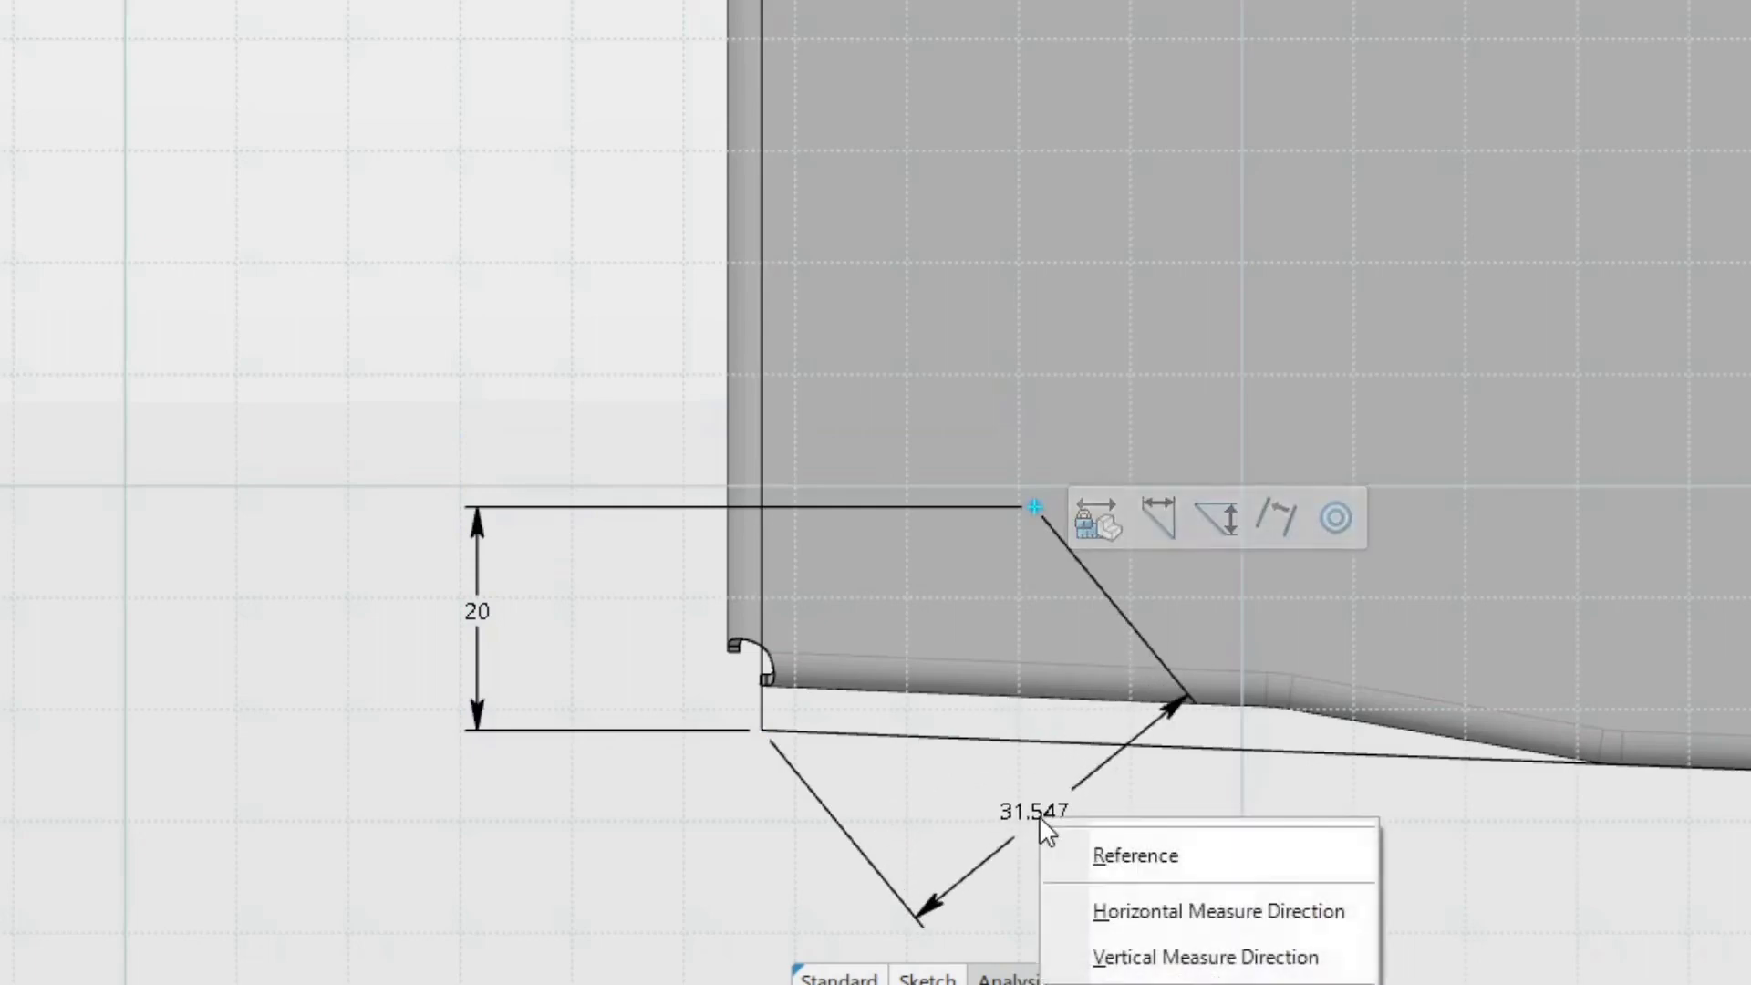
pyautogui.click(1149, 915)
pyautogui.doubleClick(923, 823)
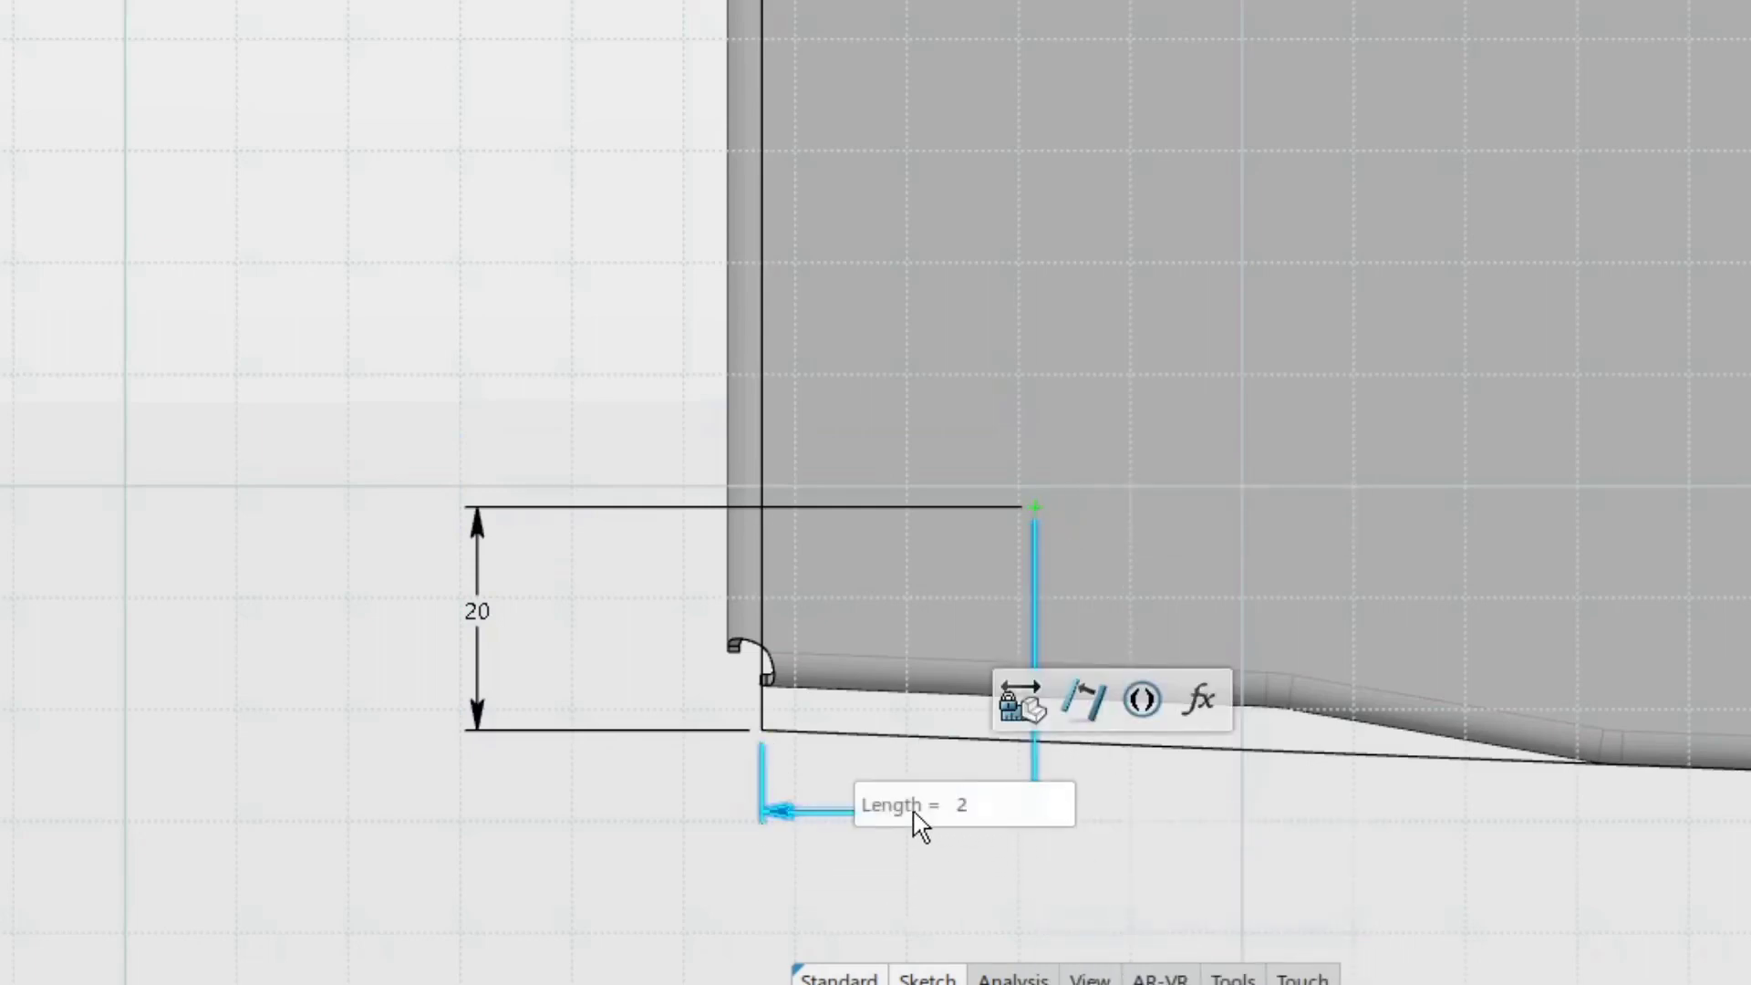
pyautogui.press('Return')
pyautogui.click(1407, 844)
# Exit the point sketch and return to the 3D rib with both sketched points on the web.
pyautogui.moveTo(1733, 531); pyautogui.dragTo(1118, 532, button='middle')
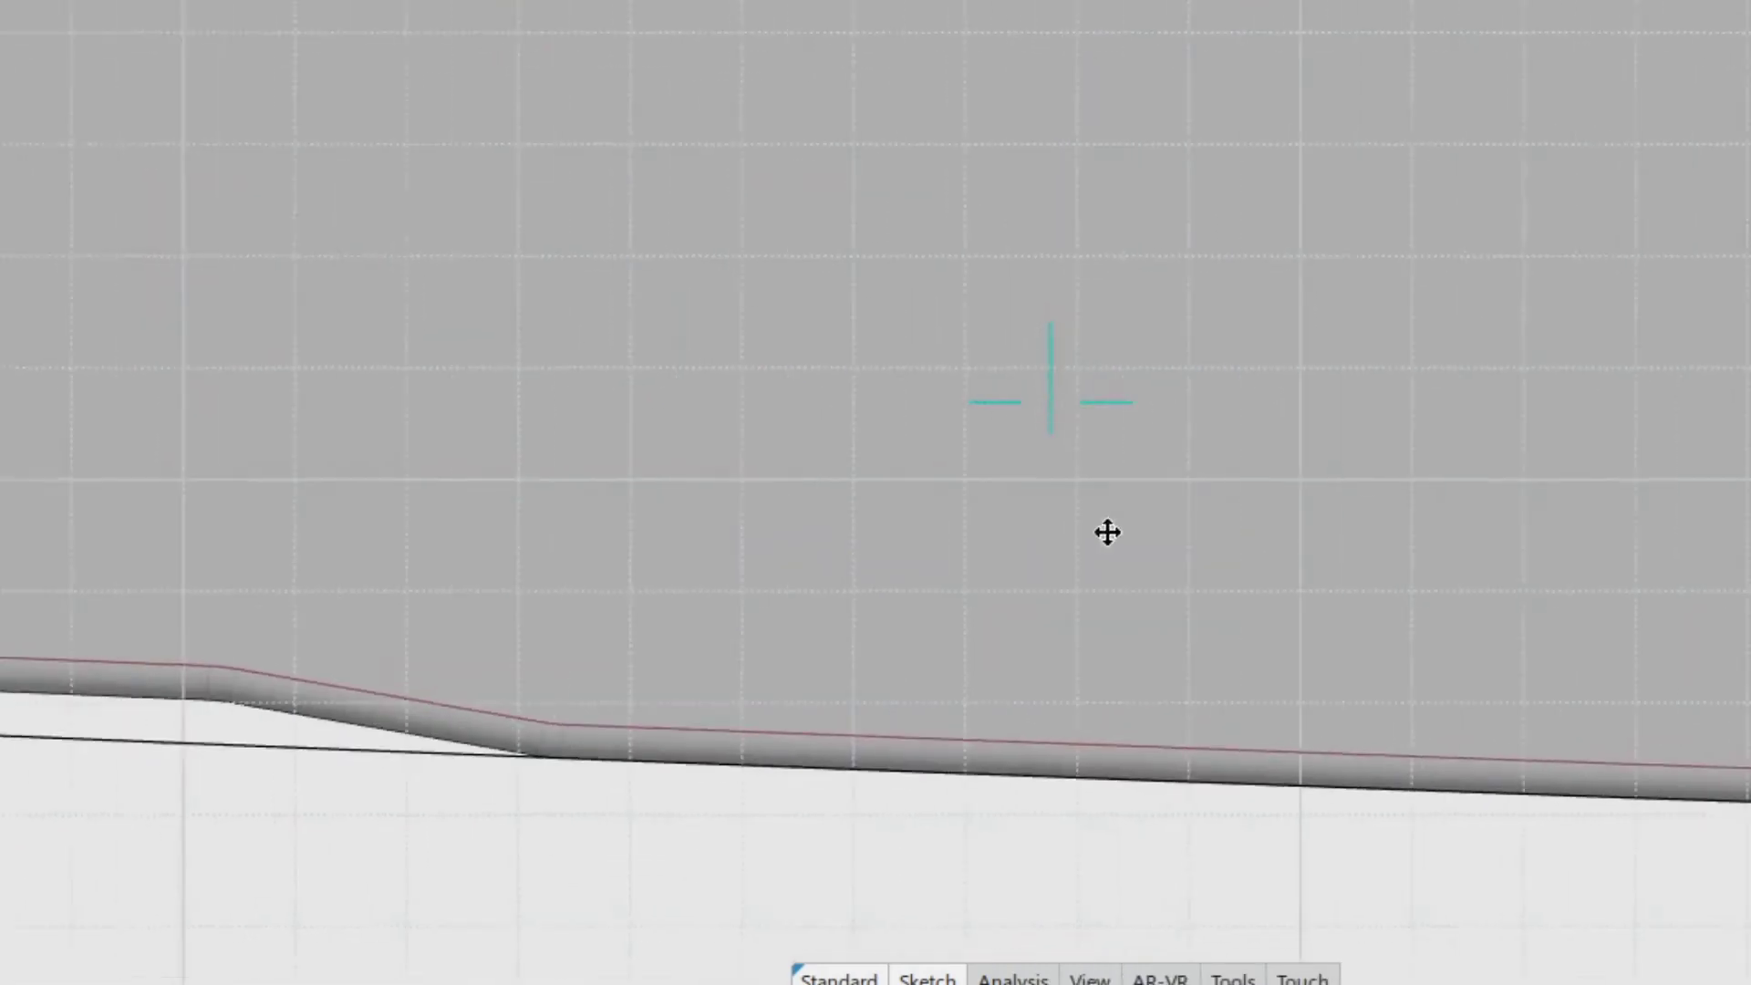
pyautogui.scroll(-3, 1026, 400)
pyautogui.moveTo(1624, 566)
pyautogui.mouseDown(button='middle')
pyautogui.moveTo(950, 633)
pyautogui.moveTo(1295, 676)
pyautogui.moveTo(1389, 632)
pyautogui.mouseUp(button='middle')
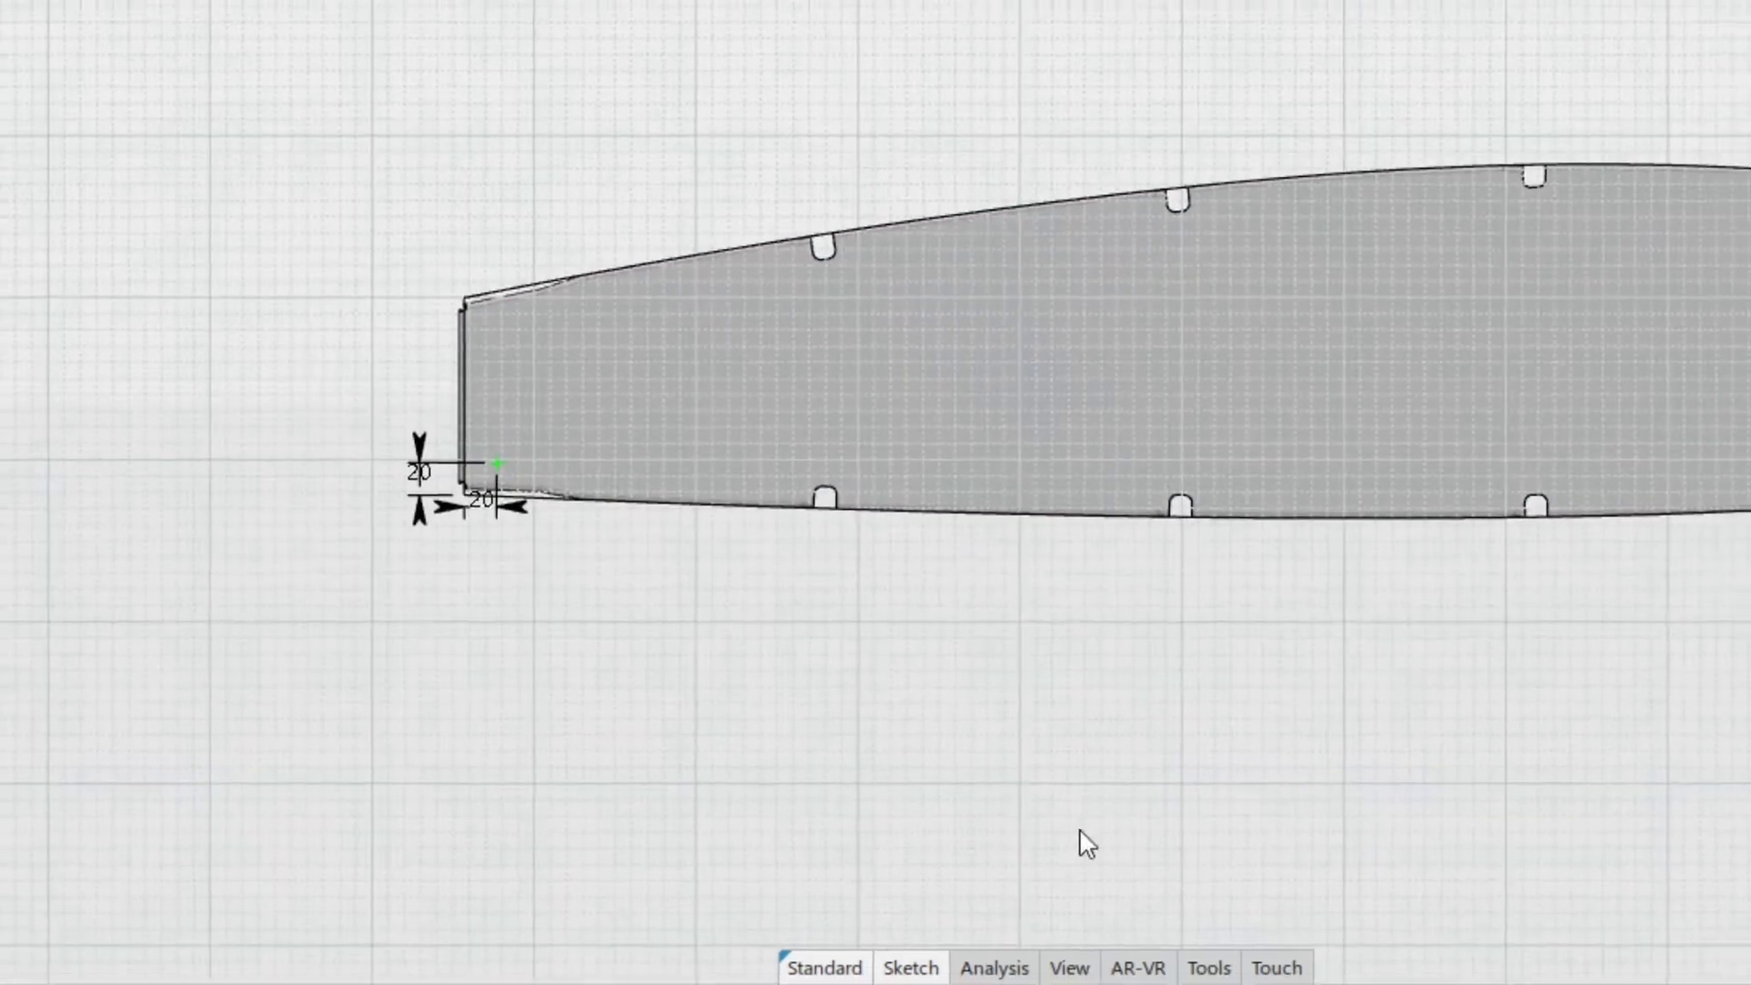
pyautogui.click(310, 913)
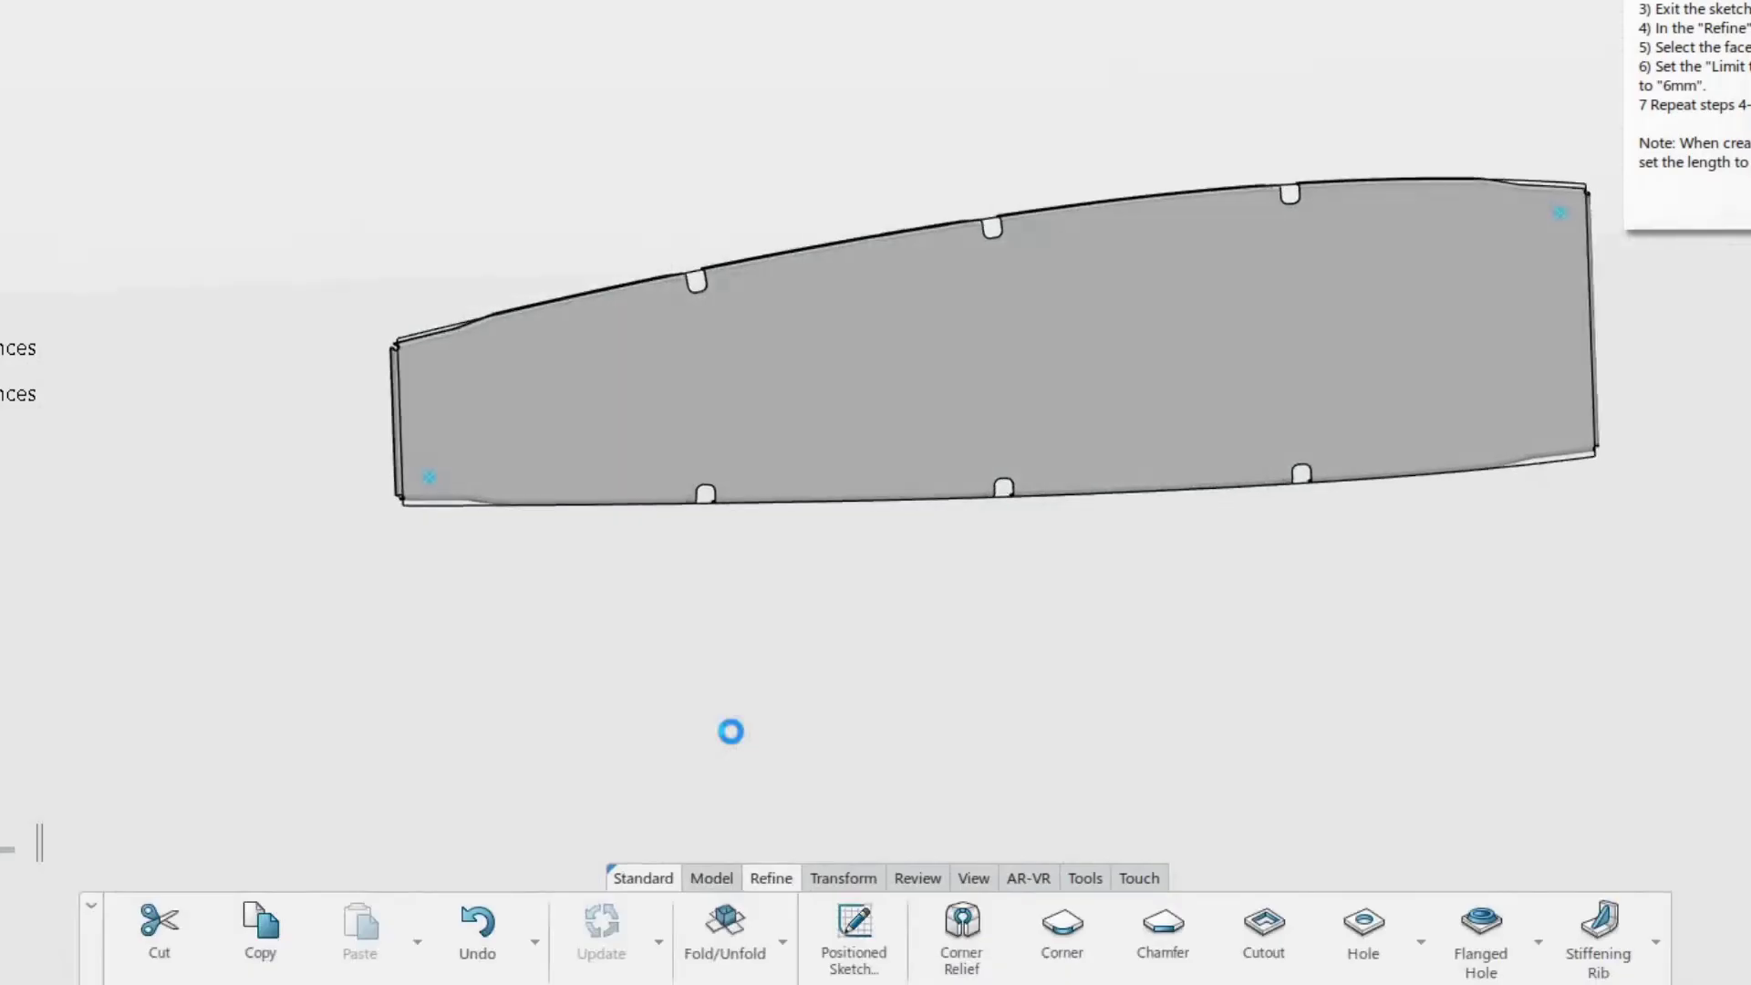
pyautogui.moveTo(1003, 593)
pyautogui.mouseDown(button='middle')
pyautogui.moveTo(977, 664)
pyautogui.moveTo(1100, 604)
pyautogui.mouseUp(button='middle')
pyautogui.click(1101, 604)
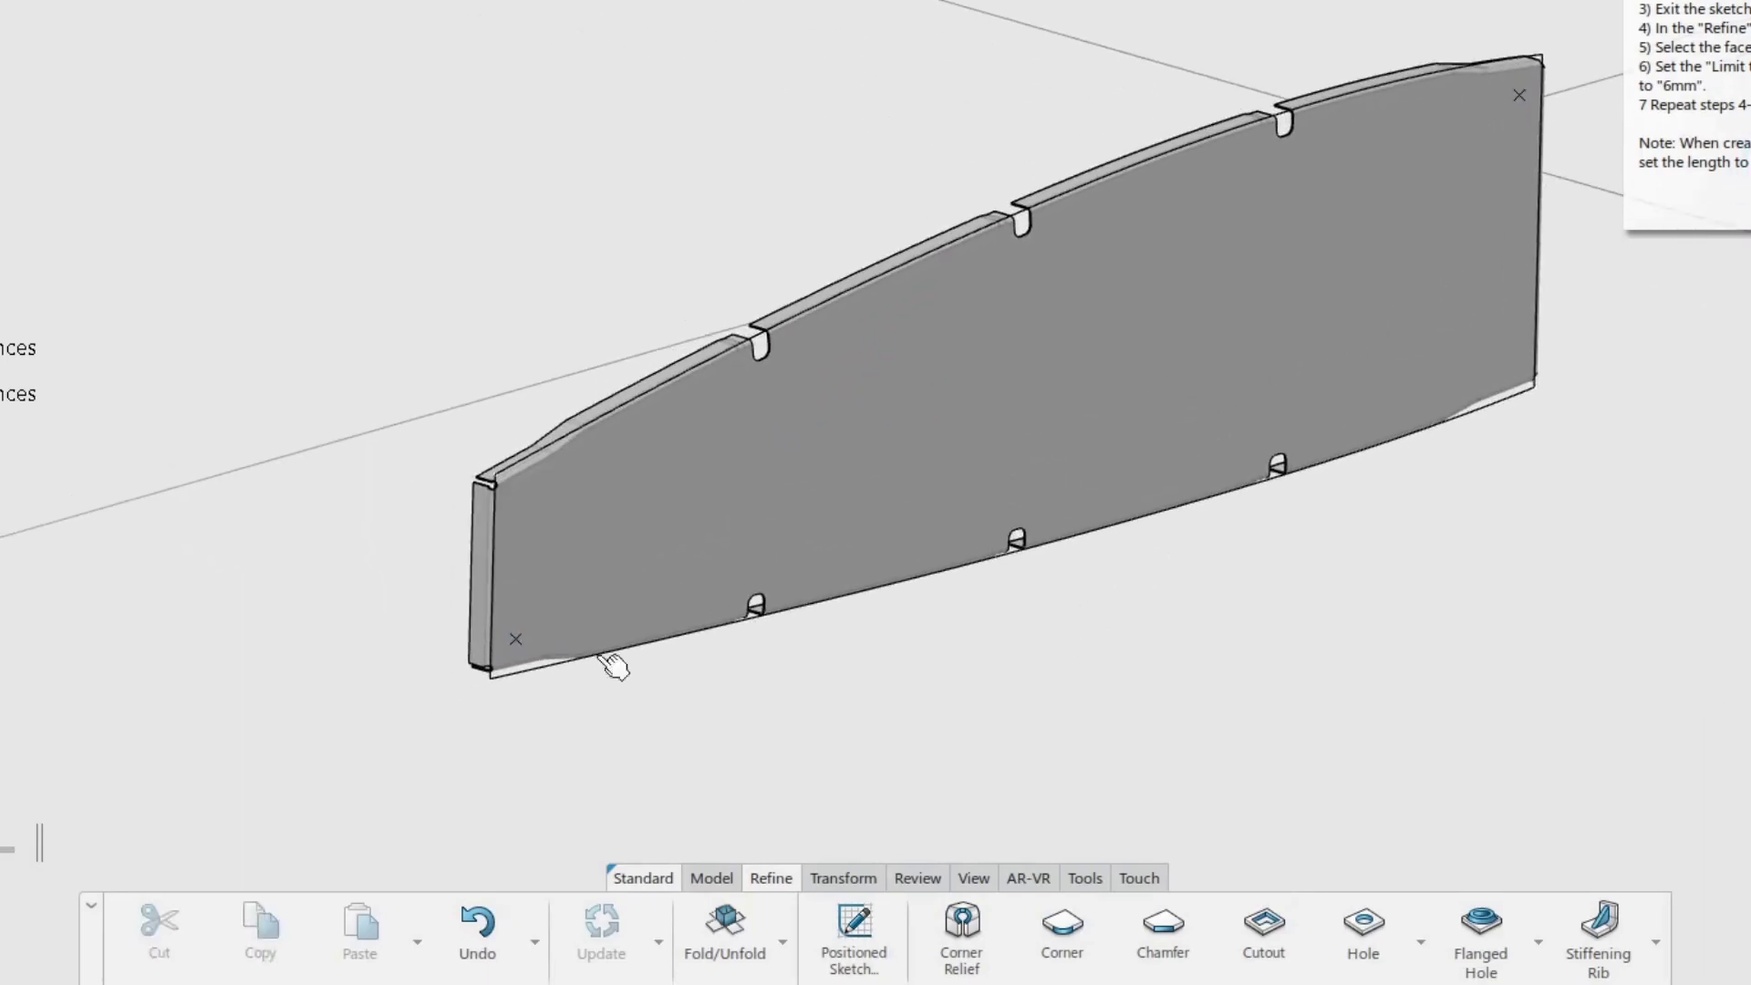
# Create a 6 mm diameter hole through the web at the short-end lower point, with the limit type Up To Next.
pyautogui.click(518, 639)
pyautogui.click(1362, 927)
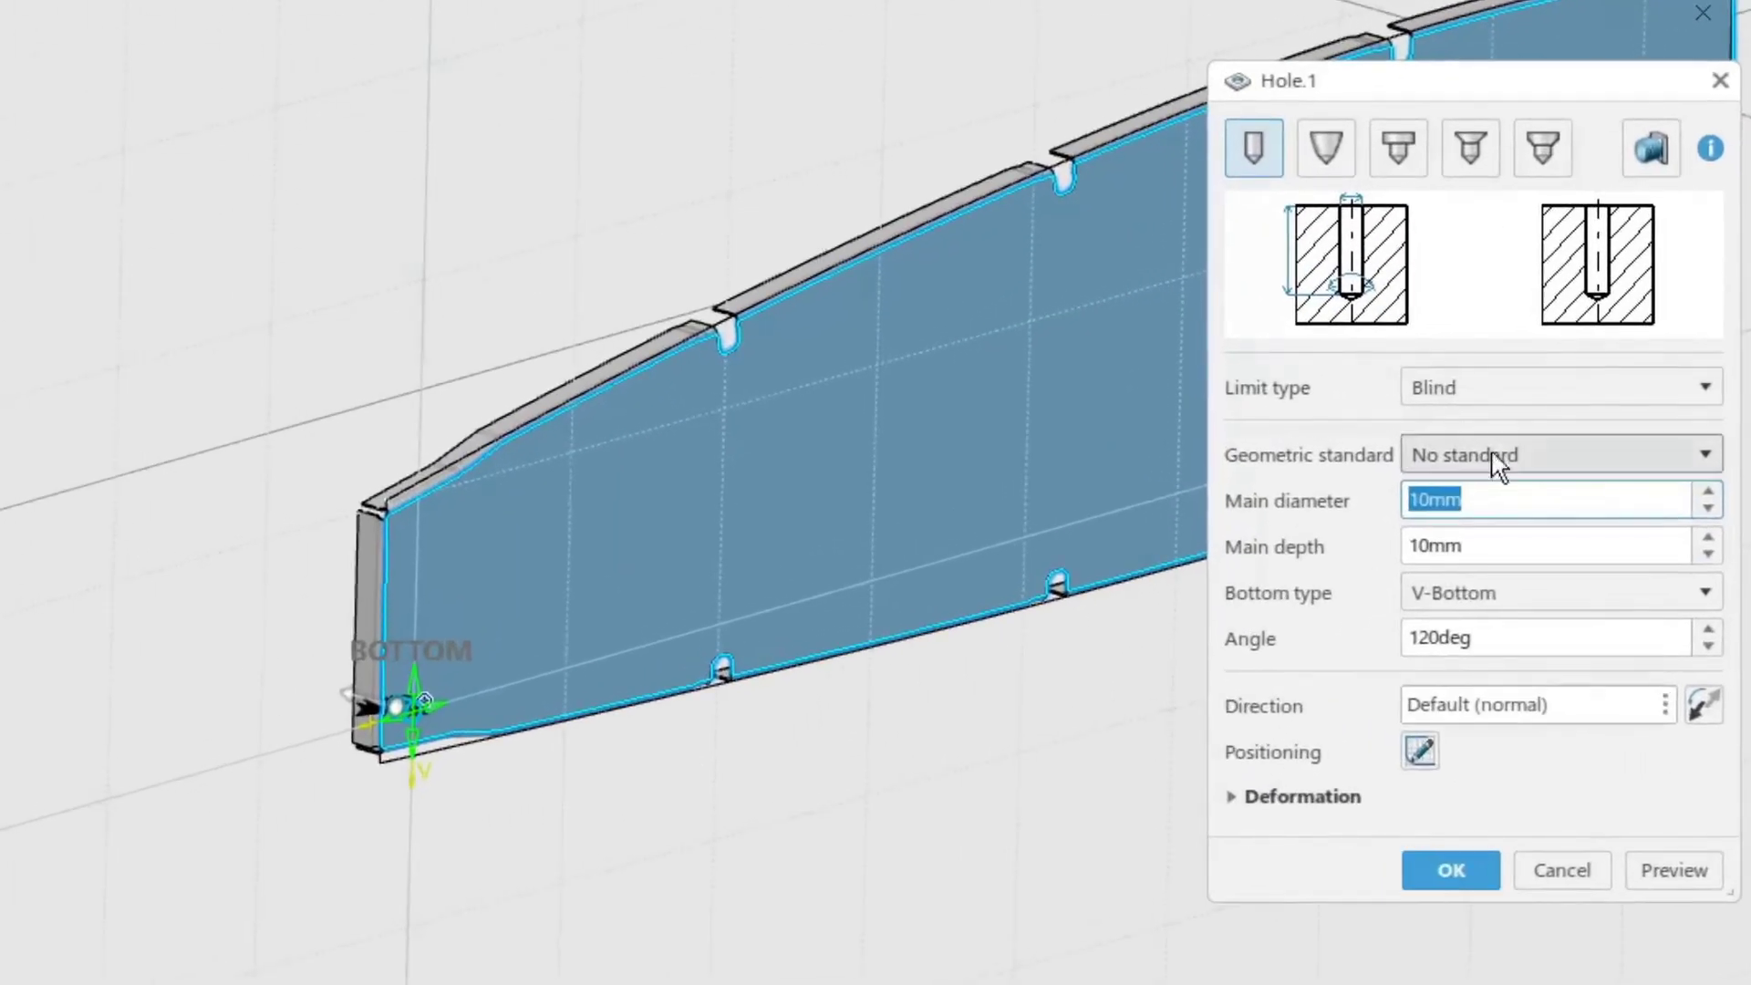
pyautogui.click(1371, 391)
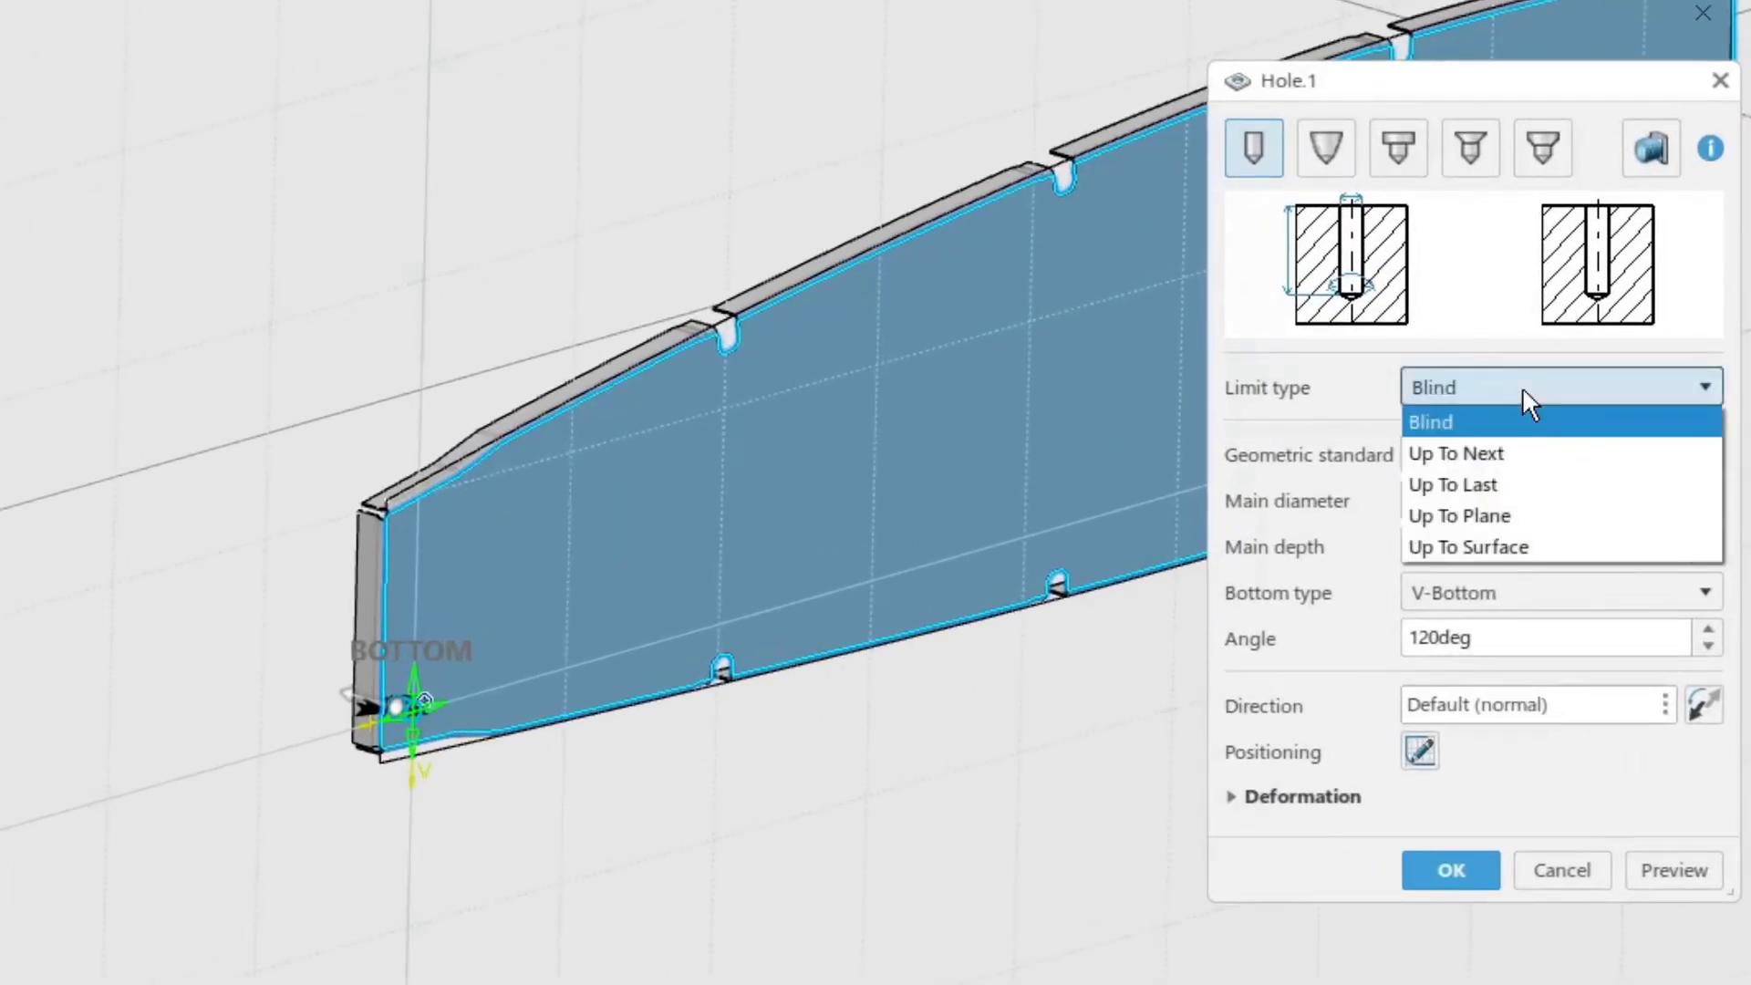
pyautogui.click(1490, 456)
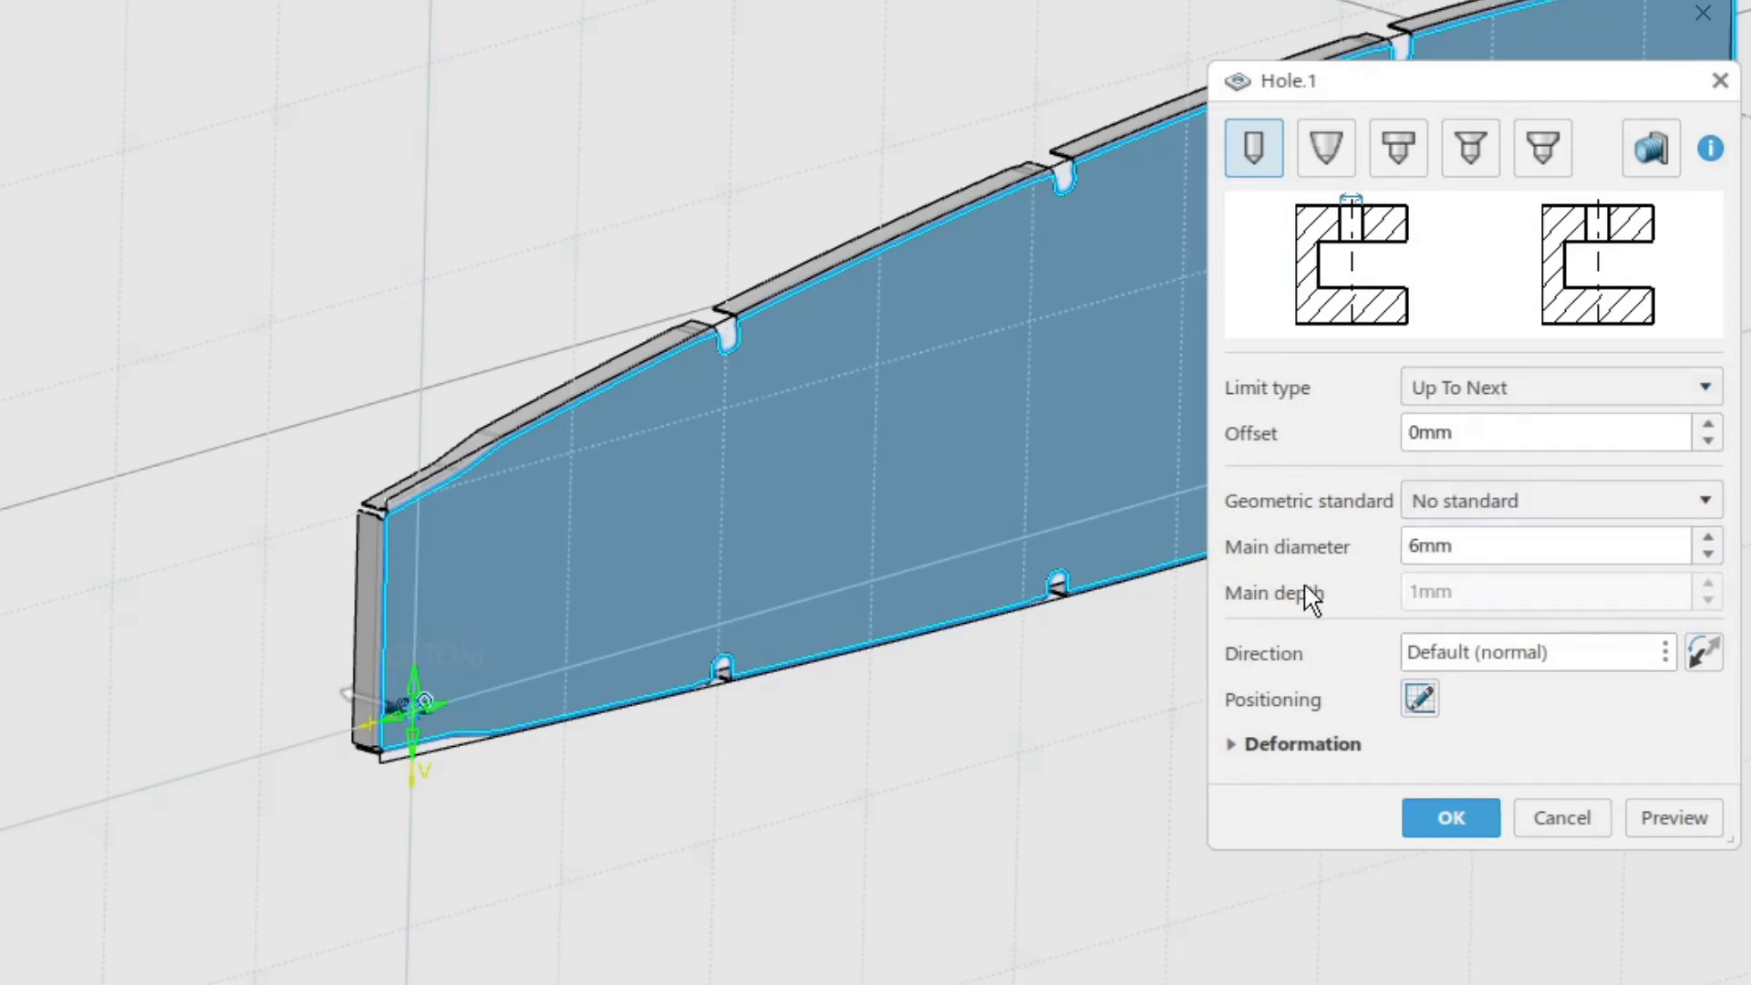
pyautogui.click(1437, 818)
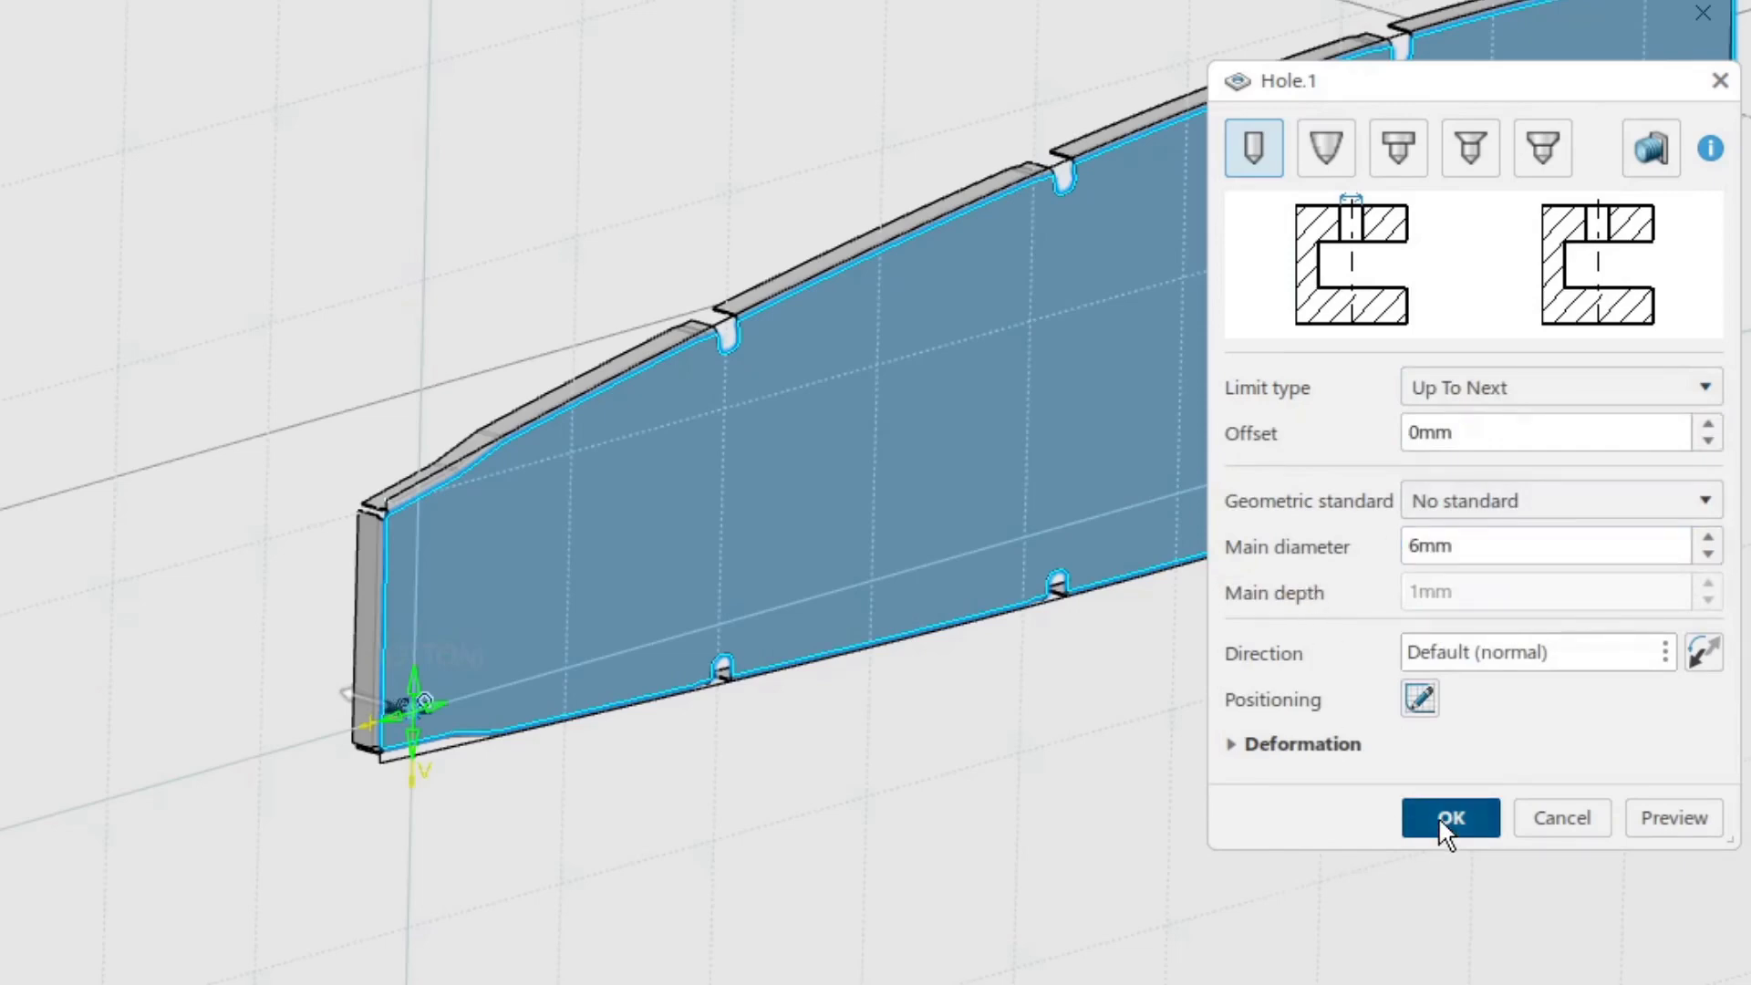
# Create a second 6 mm Up To Next hole through the web at the tall-end upper point.
pyautogui.moveTo(1552, 636); pyautogui.dragTo(951, 854, button='middle')
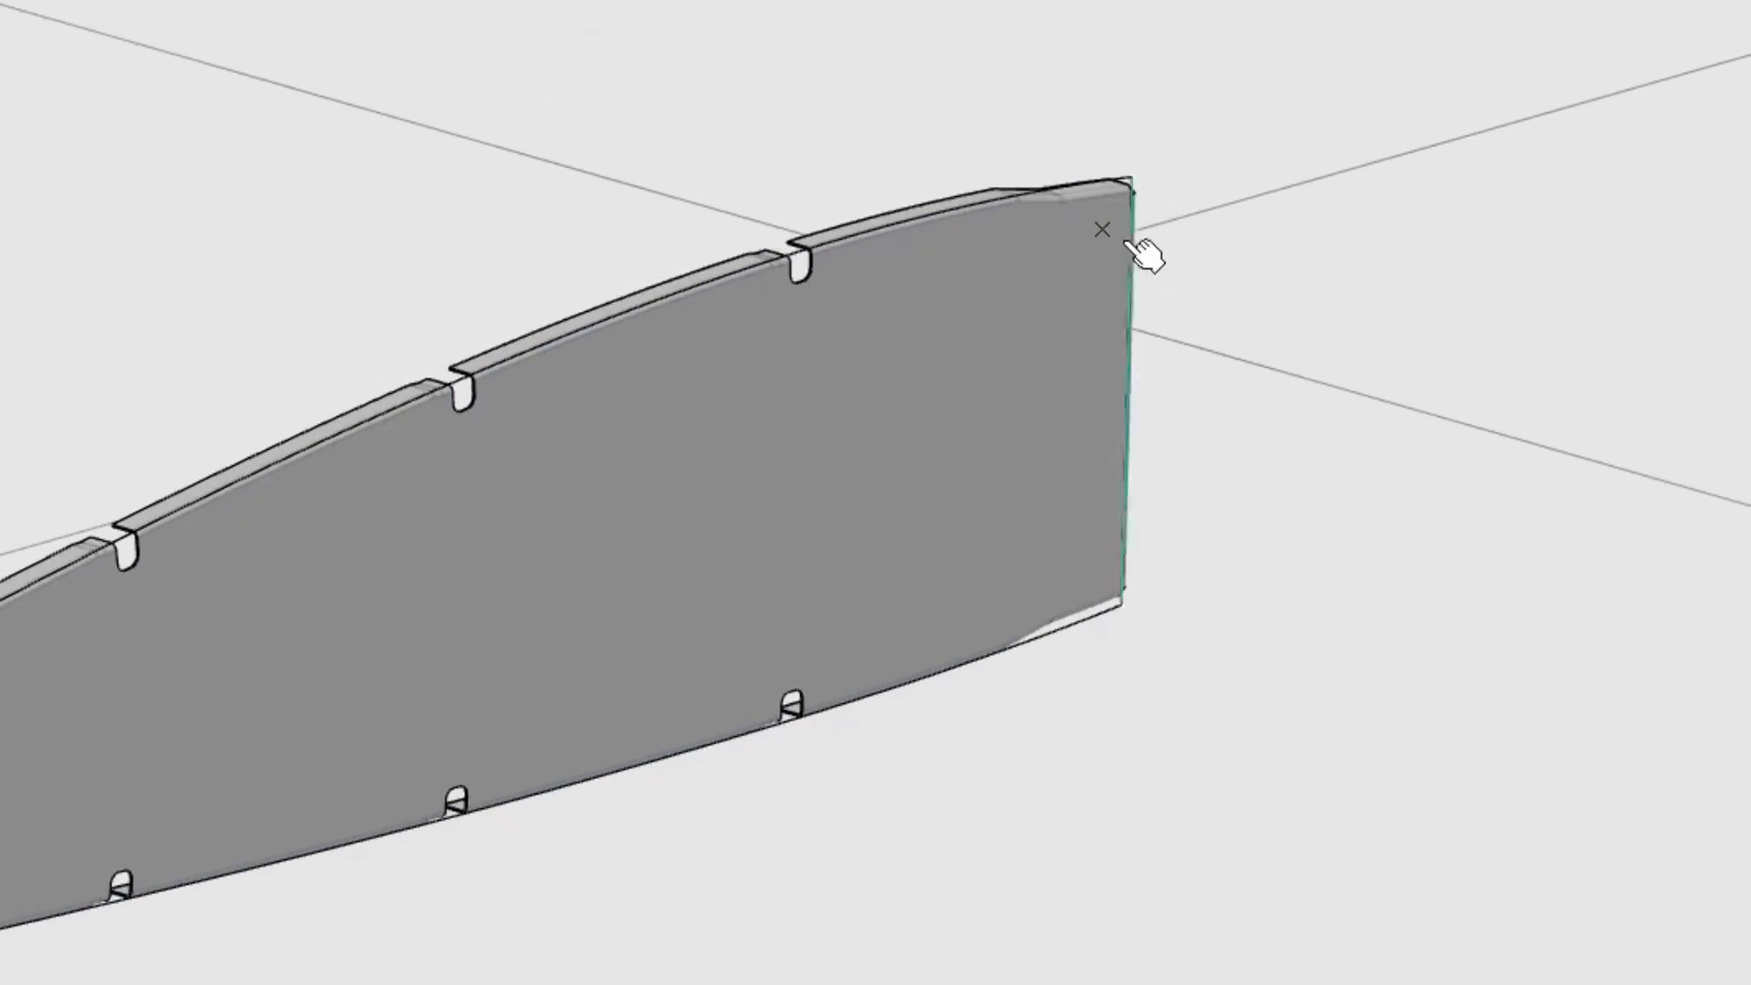
pyautogui.click(1103, 228)
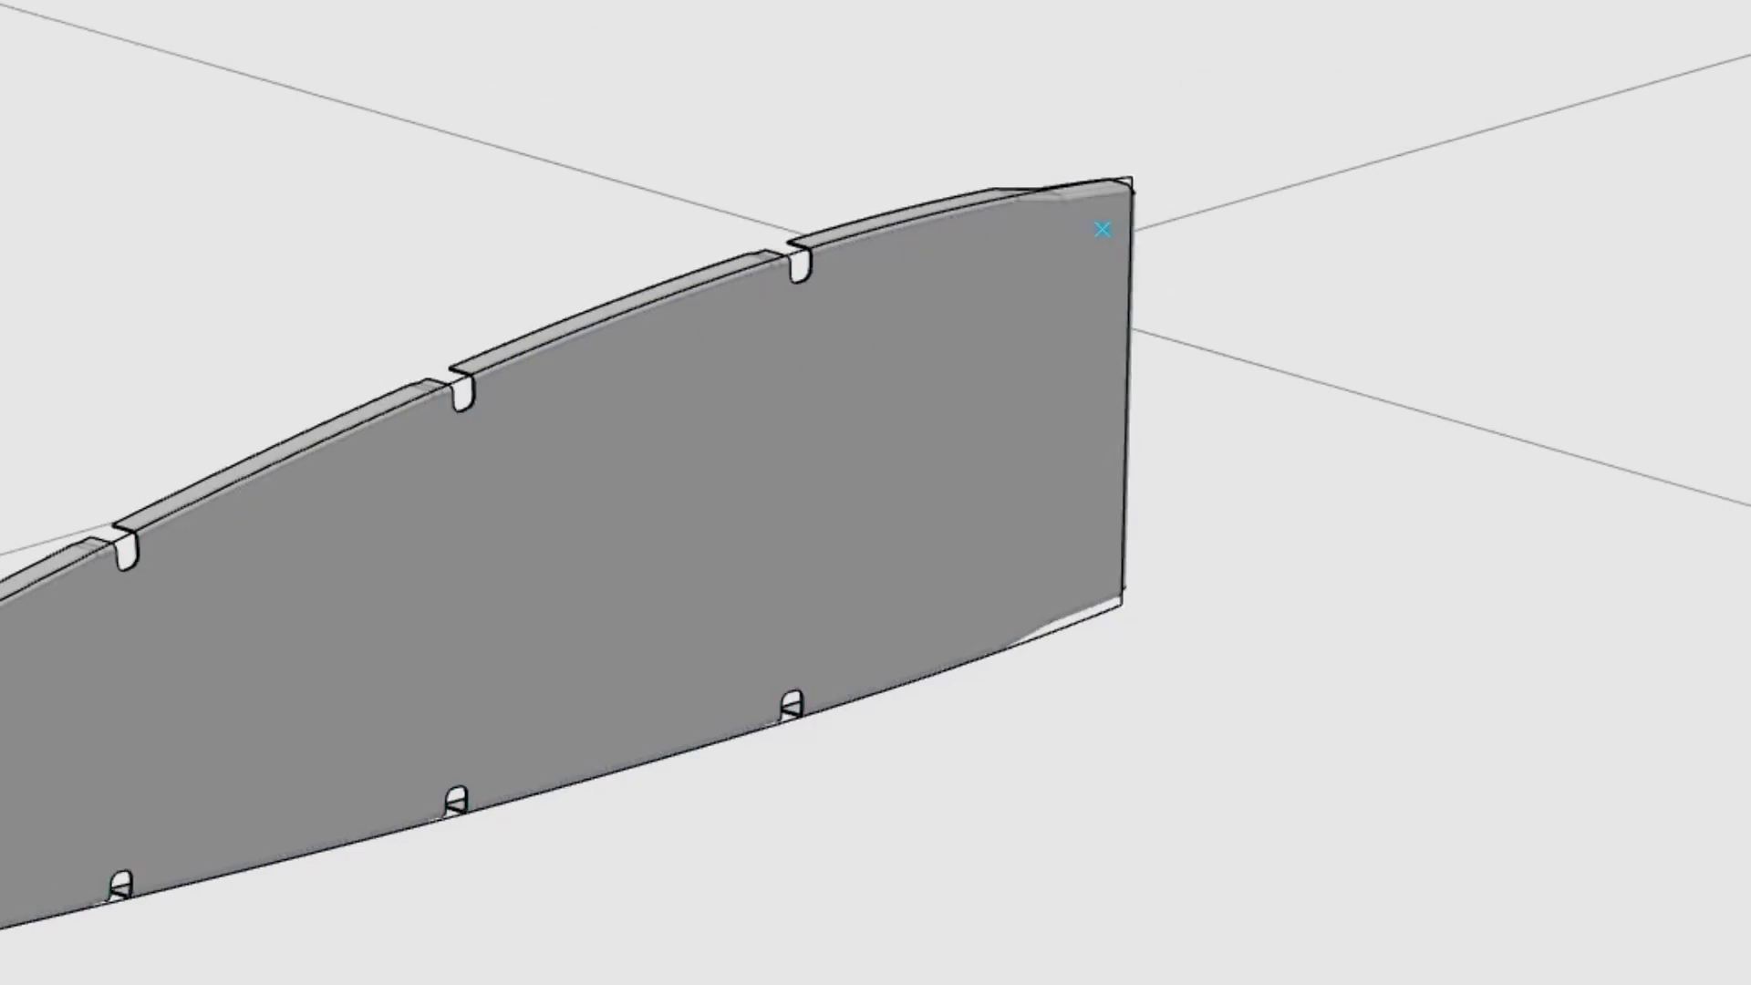
pyautogui.click(1036, 433)
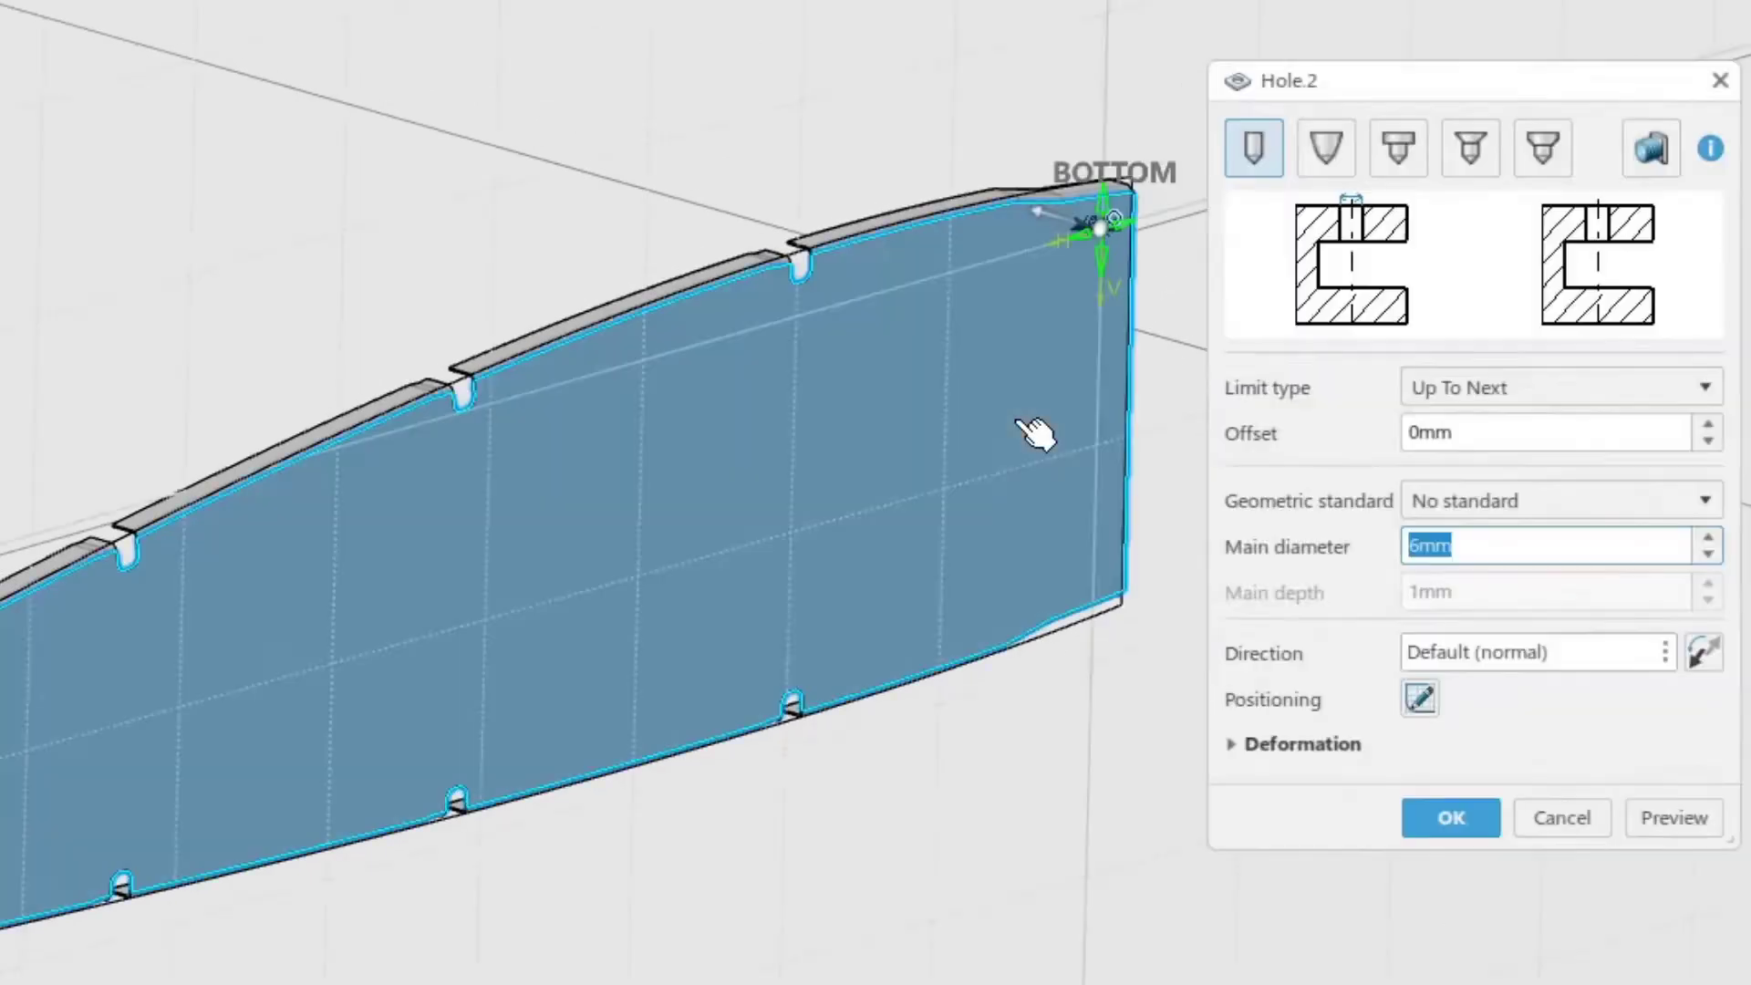
pyautogui.click(1449, 814)
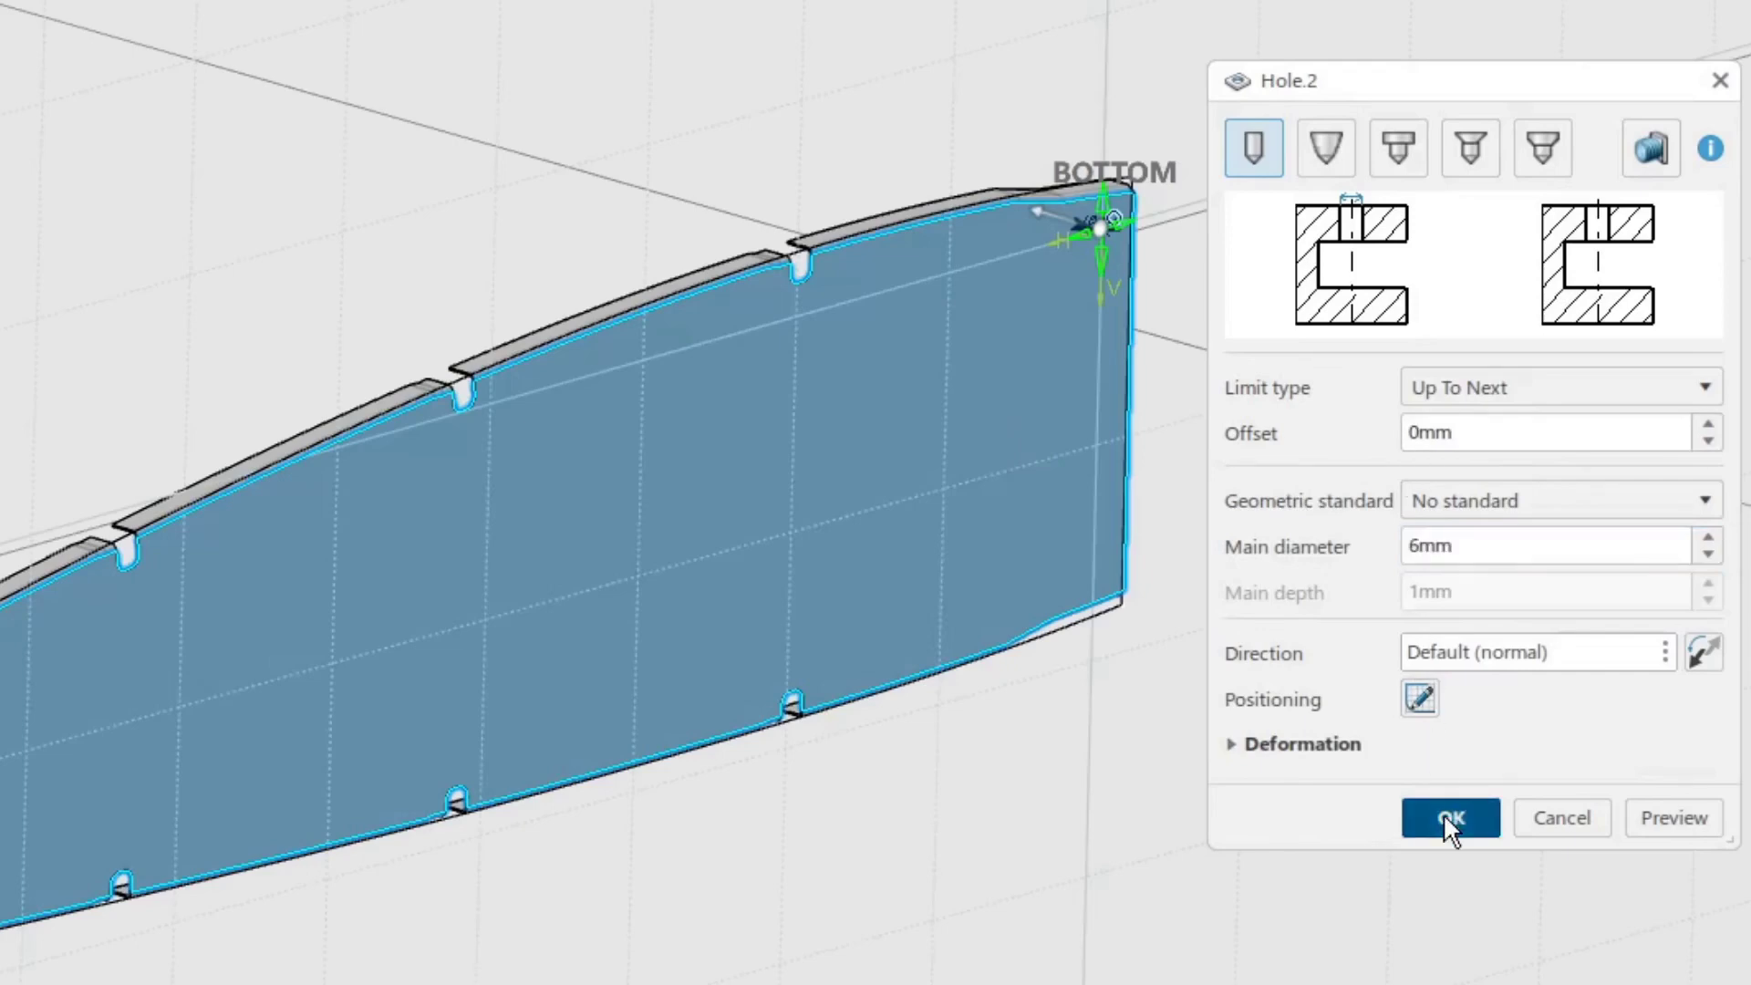